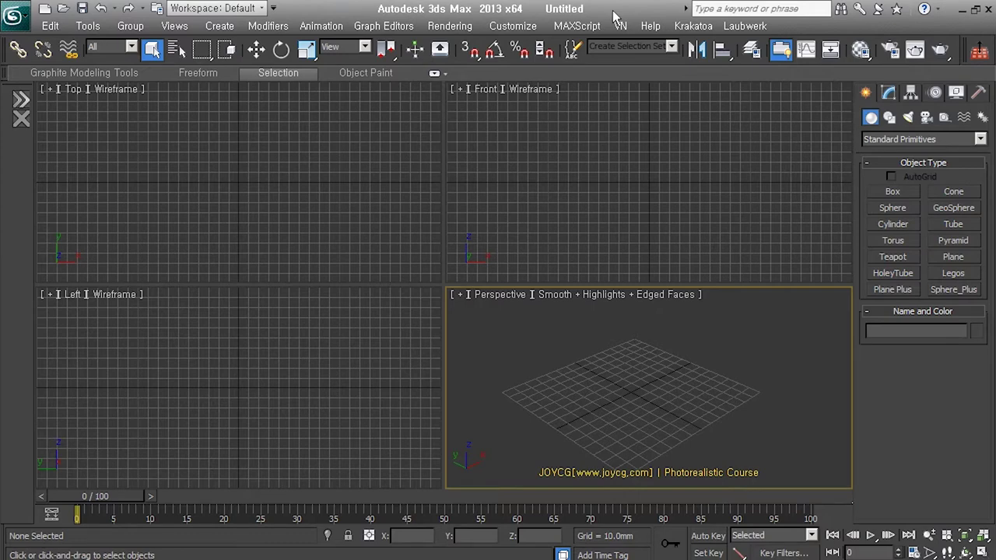
# Browse the FLOUR package and tree-pattern reference photos in the unwrapuvw1 folder, then close it
pyautogui.hotkey('alt', 'Tab')
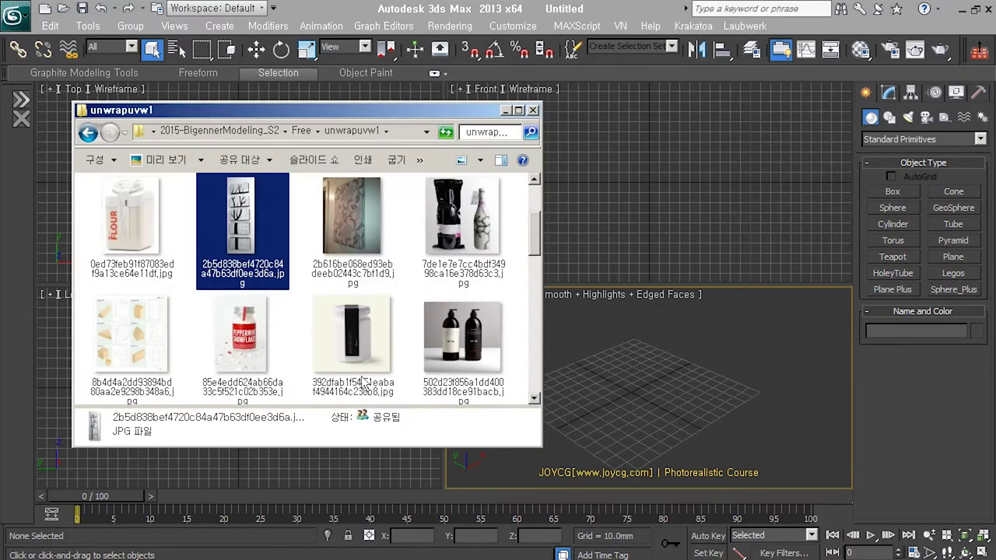
pyautogui.keyDown('ctrl'); pyautogui.scroll(3, 306, 279); pyautogui.keyUp('ctrl')
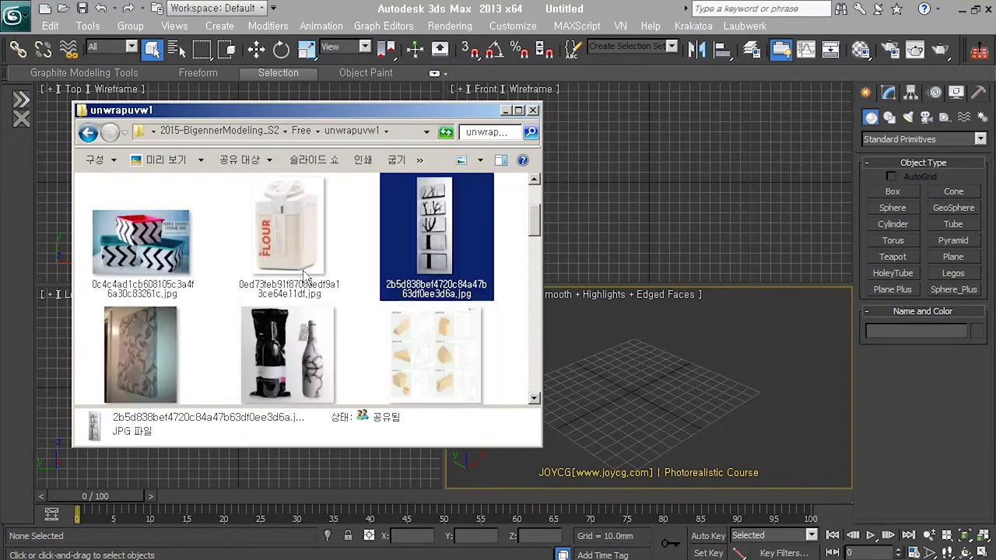
pyautogui.scroll(-1, 458, 289)
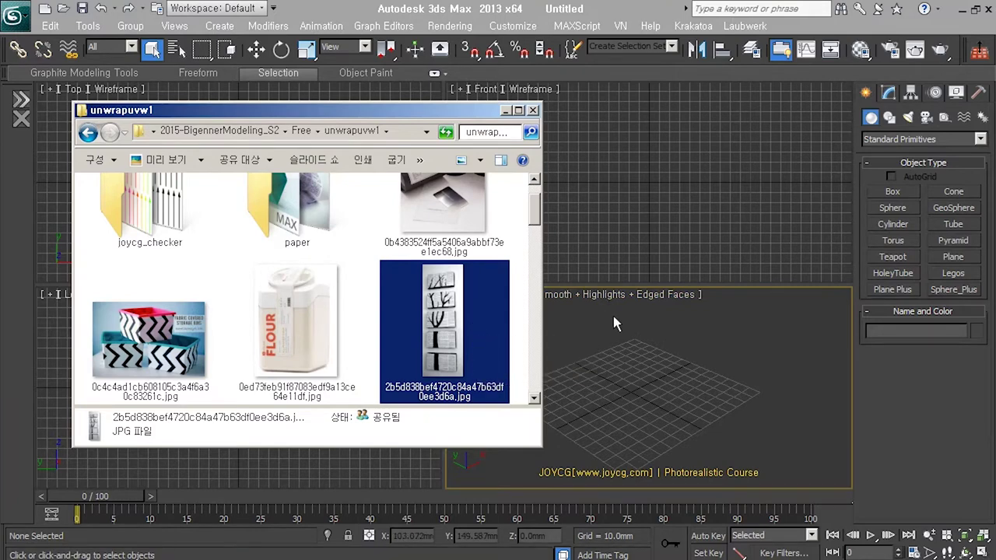
pyautogui.click(324, 356)
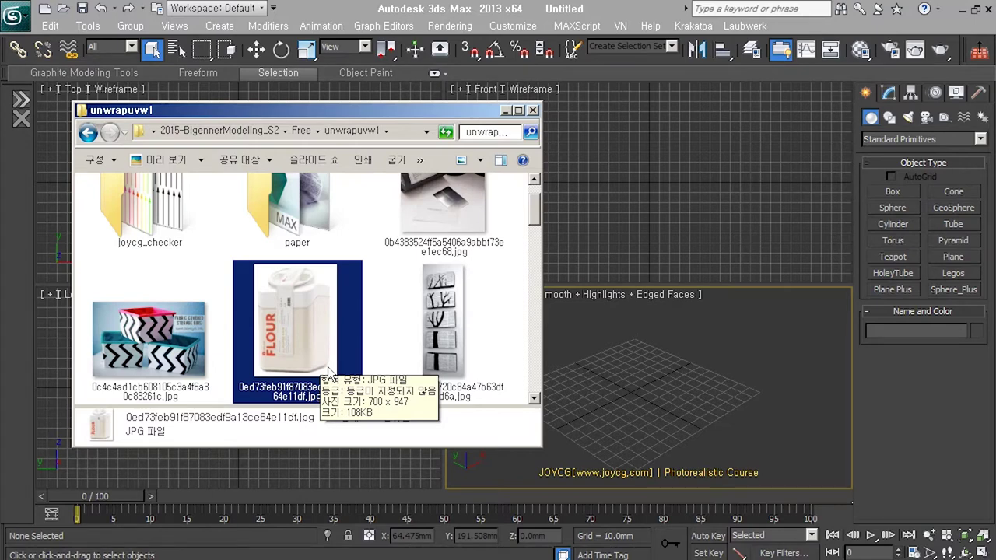
pyautogui.click(457, 349)
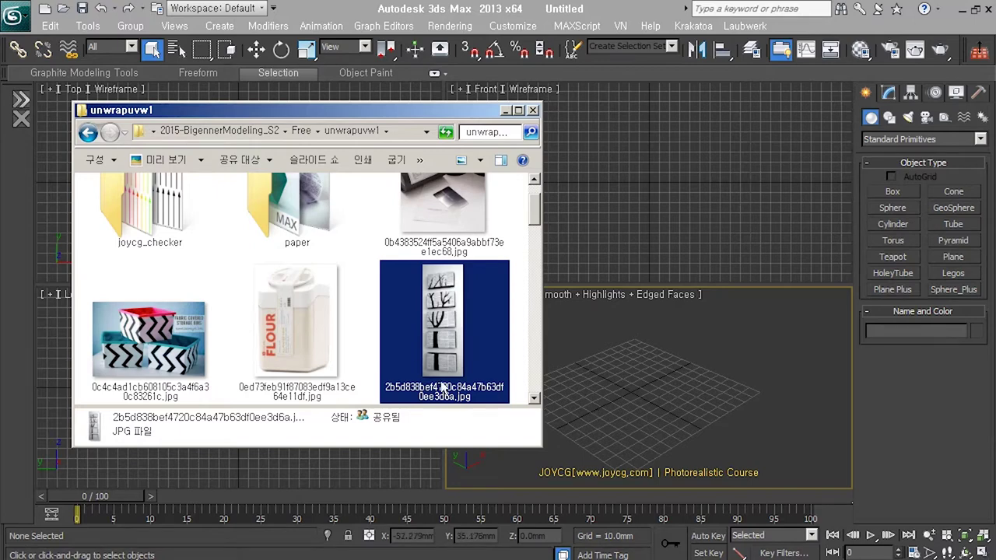
pyautogui.moveTo(459, 342); pyautogui.dragTo(689, 166)
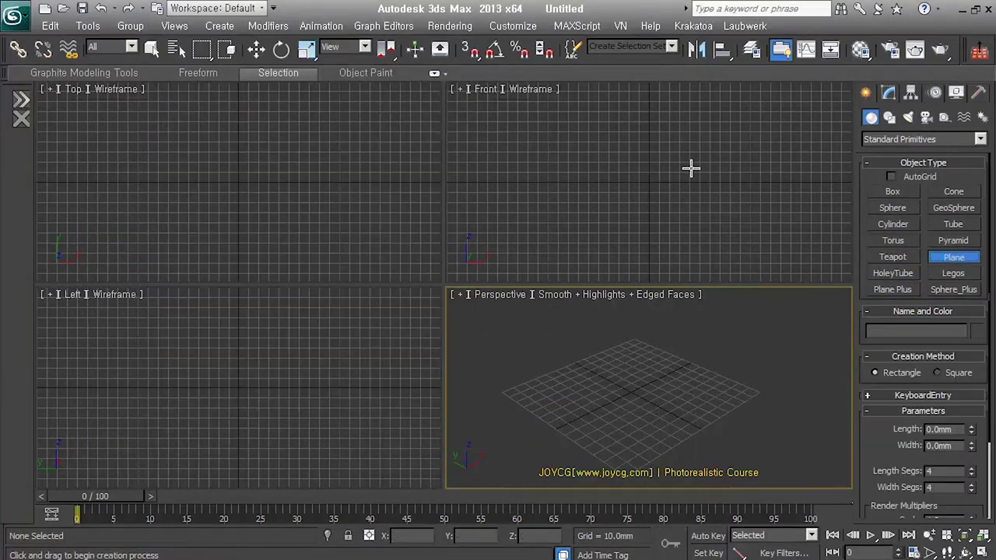
# Draw a tall plane about 171.5 × 61.5 mm in the Front viewport and hide the grid
pyautogui.moveTo(635, 109); pyautogui.dragTo(693, 282)
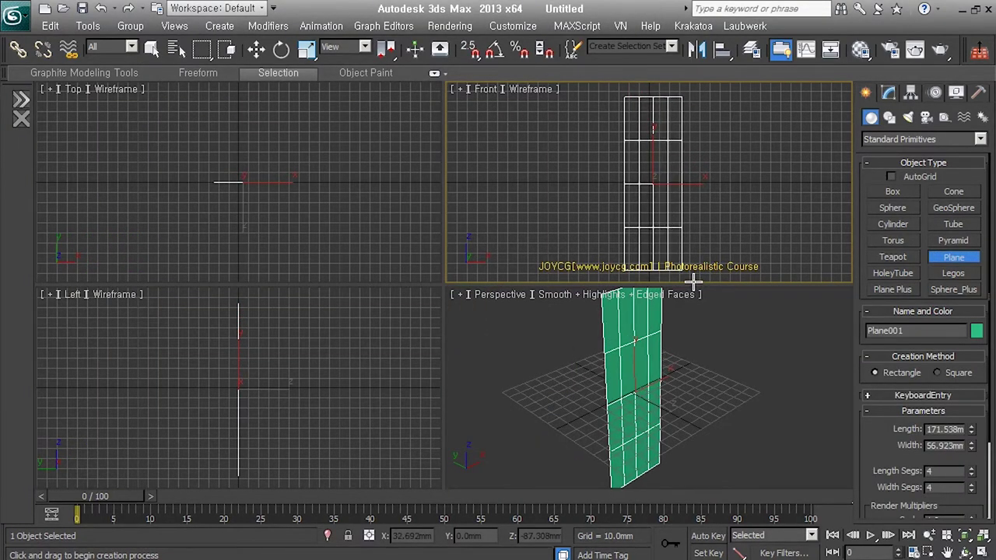
pyautogui.moveTo(693, 281); pyautogui.dragTo(697, 284)
pyautogui.moveTo(888, 452); pyautogui.dragTo(891, 358)
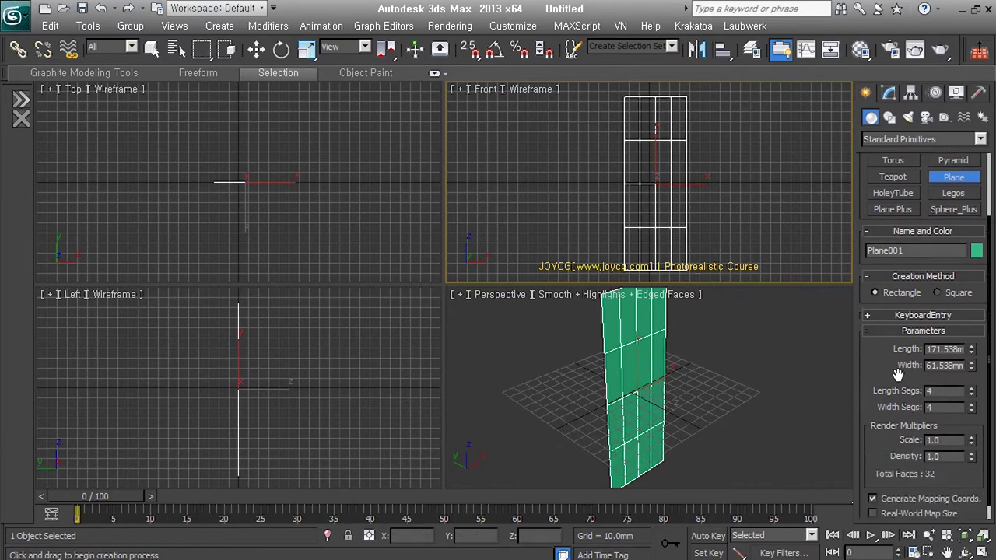
pyautogui.moveTo(451, 293); pyautogui.dragTo(471, 360)
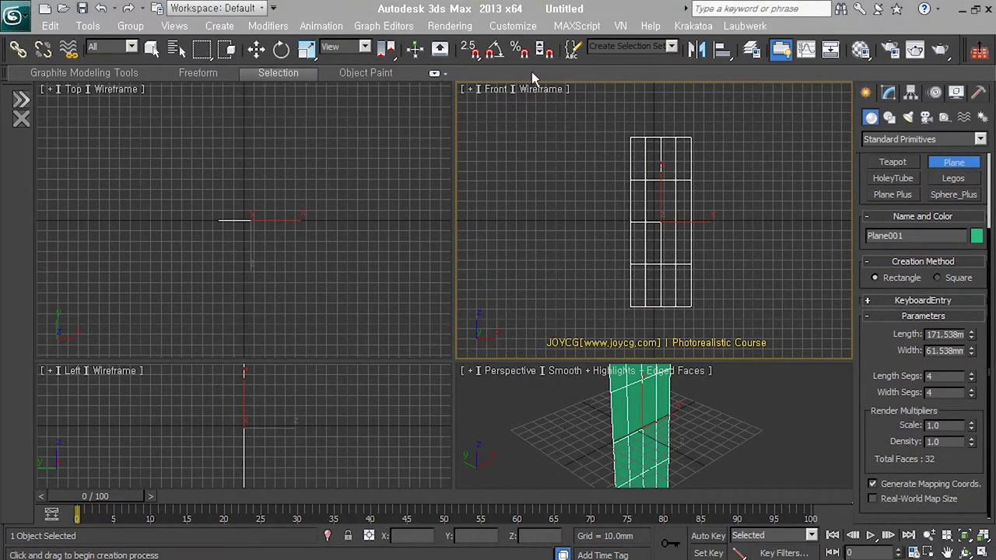
pyautogui.press('g')
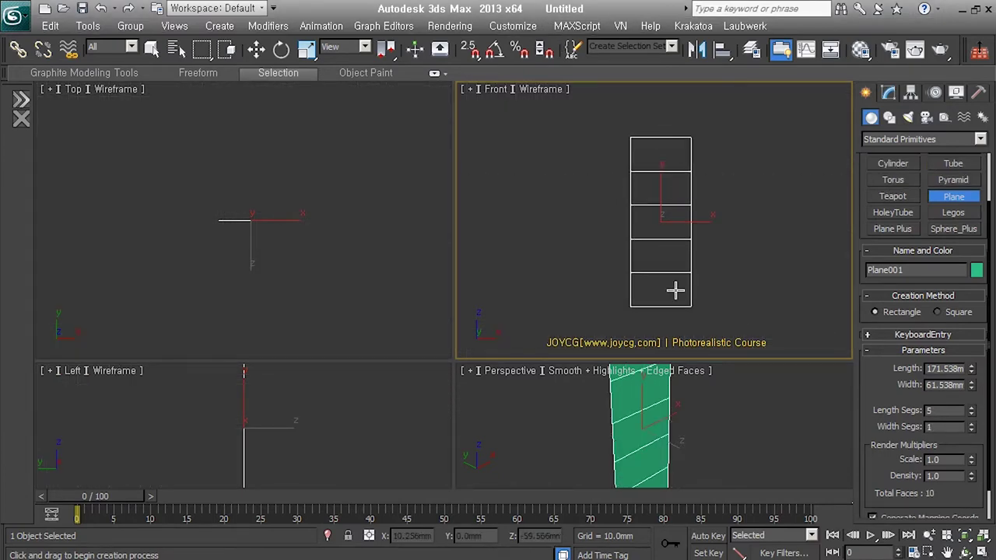
# Convert the plane to an Editable Poly, select all its edges, then switch to Element selection
pyautogui.hotkey('ctrl', 'e')
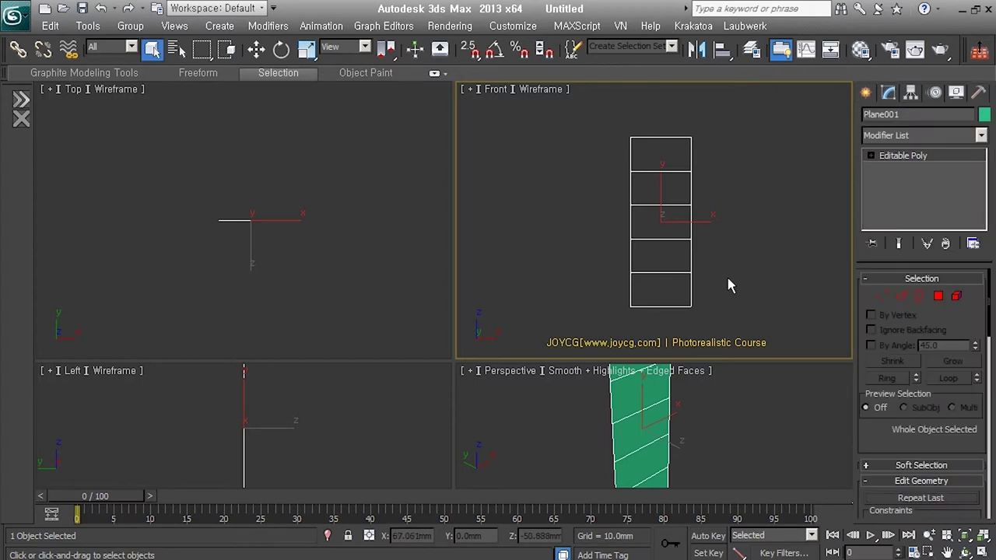
pyautogui.press('2')
pyautogui.moveTo(580, 117); pyautogui.dragTo(751, 357)
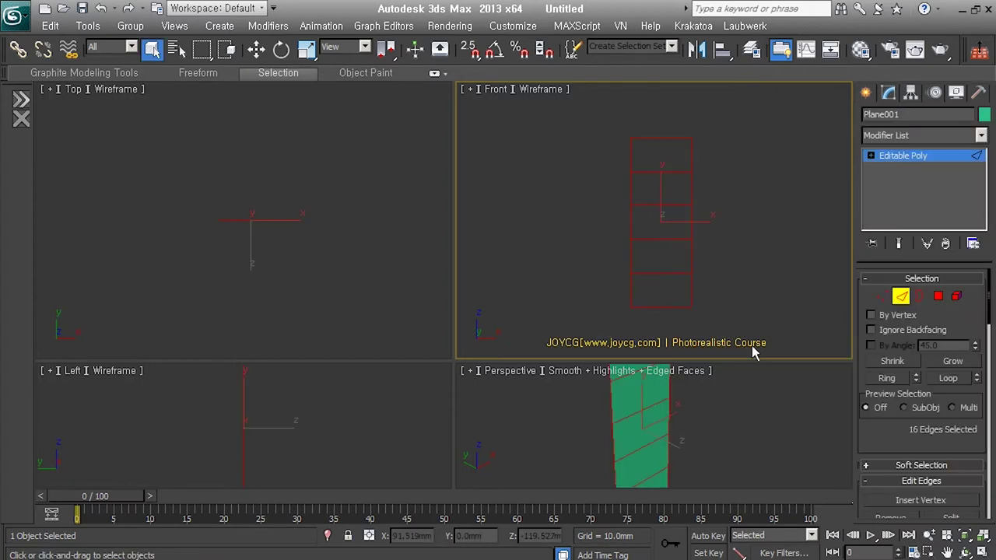
pyautogui.moveTo(901, 456); pyautogui.dragTo(923, 281)
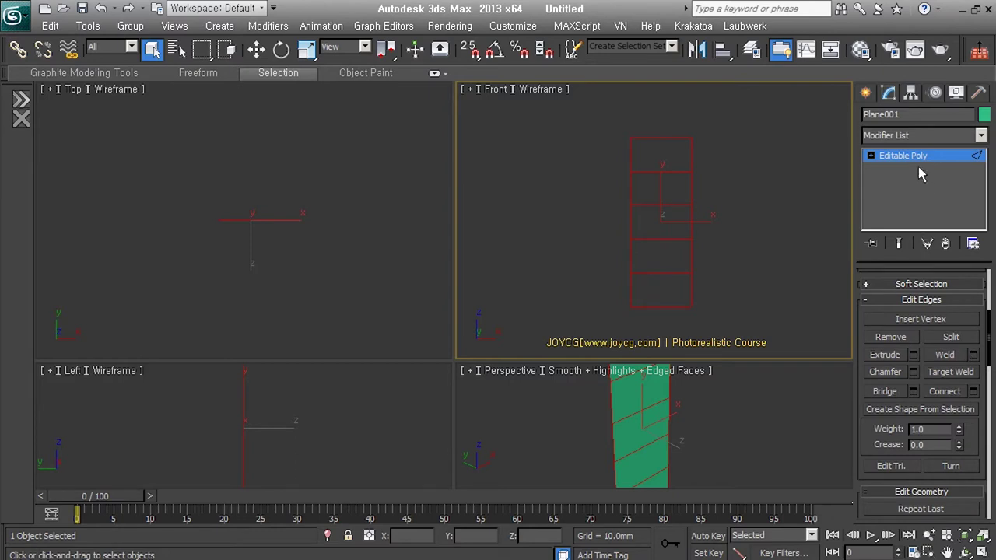
pyautogui.click(870, 155)
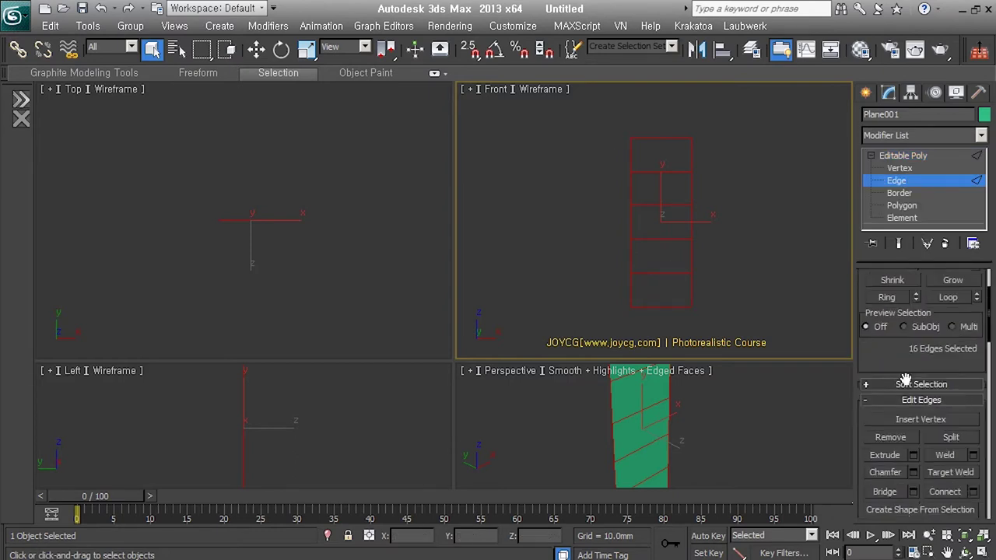
pyautogui.scroll(-3, 967, 440)
pyautogui.click(901, 218)
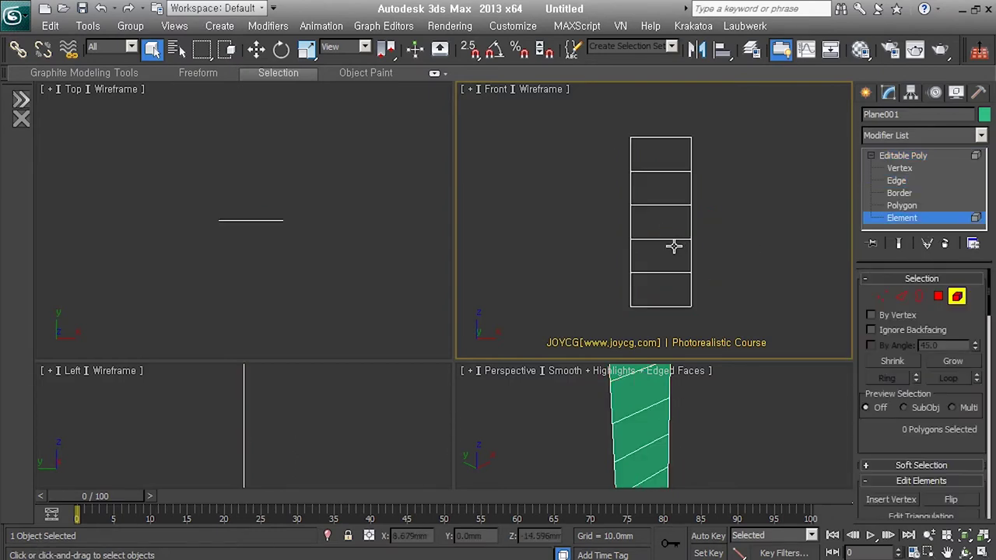
# Nudge one face of the panel slightly right, then return to object level and orbit the view
pyautogui.click(677, 268)
pyautogui.rightClick(677, 267)
pyautogui.click(703, 271)
pyautogui.moveTo(702, 269); pyautogui.dragTo(727, 270)
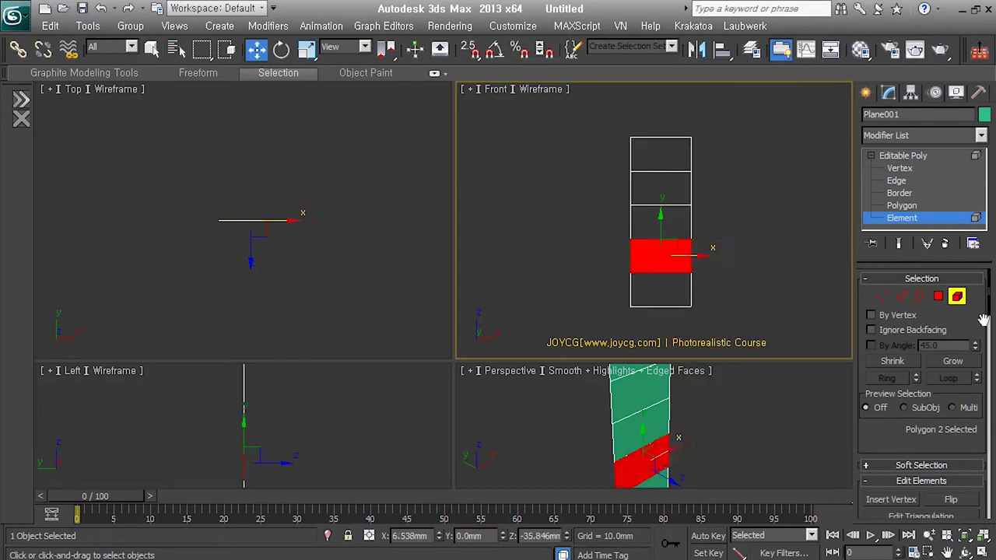
pyautogui.click(957, 296)
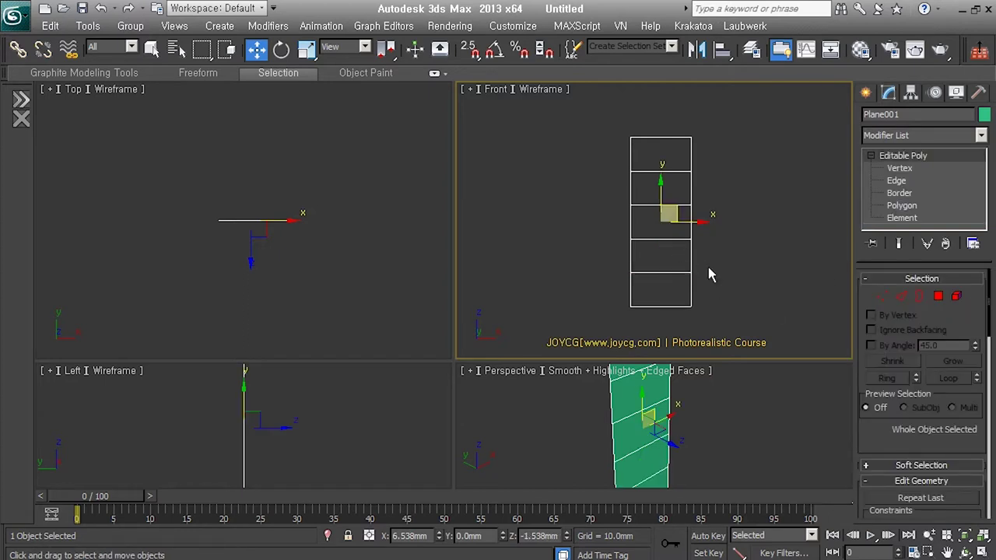
pyautogui.keyDown('alt'); pyautogui.moveTo(721, 270); pyautogui.dragTo(677, 288, button='middle'); pyautogui.keyUp('alt')
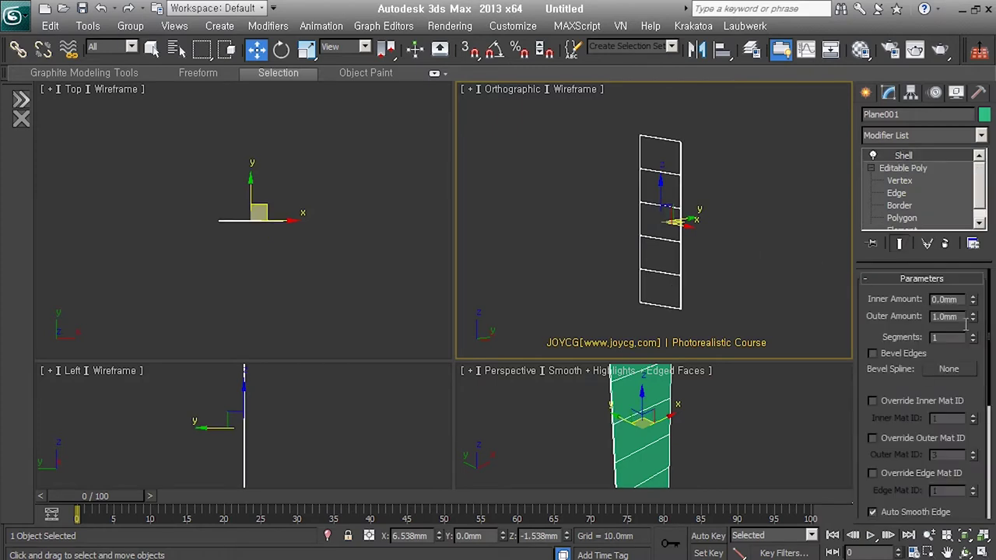
# Give the Shell a 7.7 mm inner amount and collapse it into the Editable Poly
pyautogui.moveTo(982, 311); pyautogui.dragTo(984, 320)
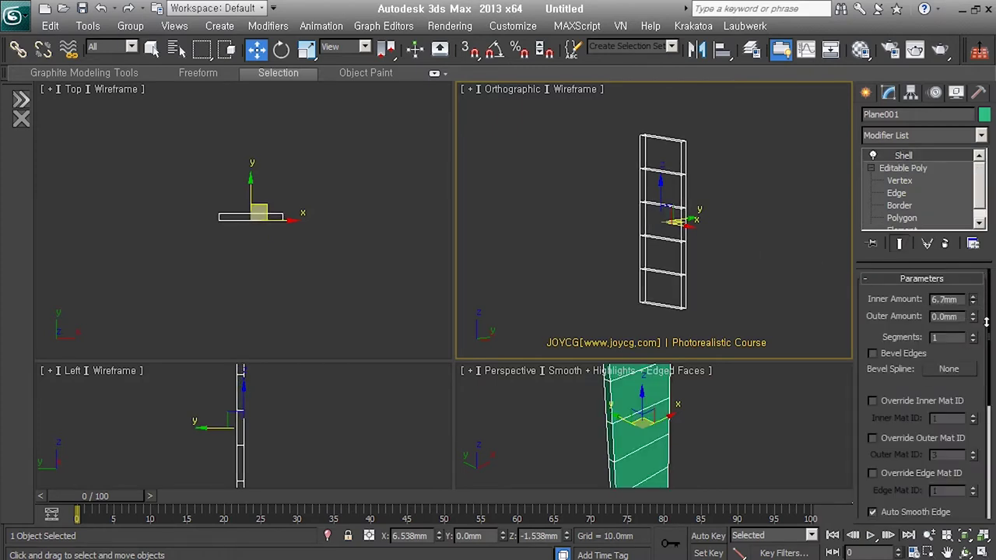
pyautogui.scroll(3, 752, 190)
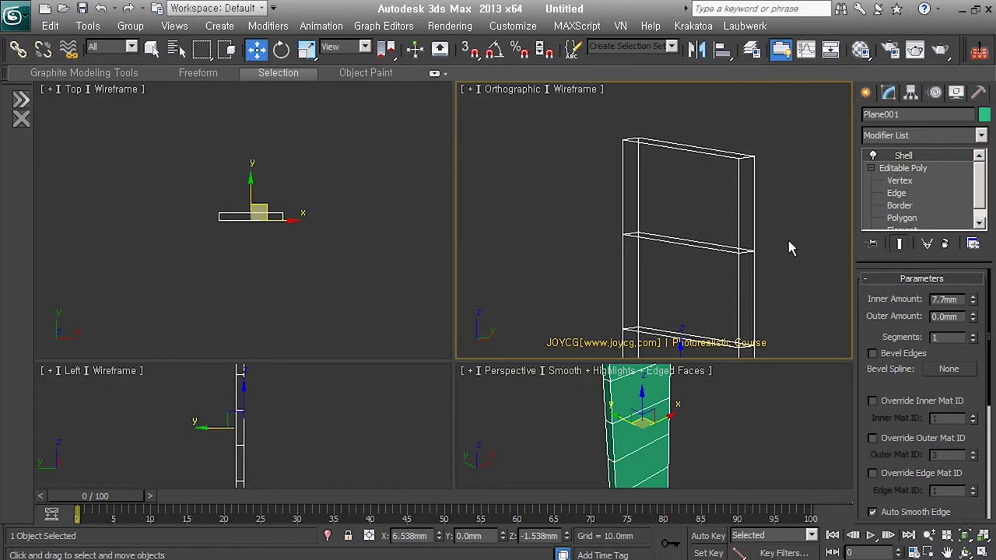
pyautogui.hotkey('ctrl', 'z')
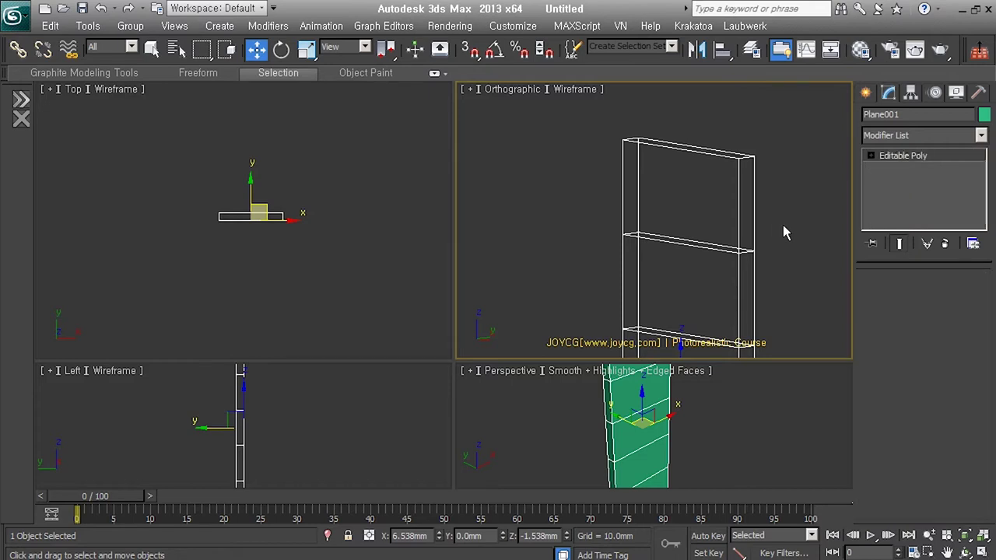
pyautogui.click(913, 300)
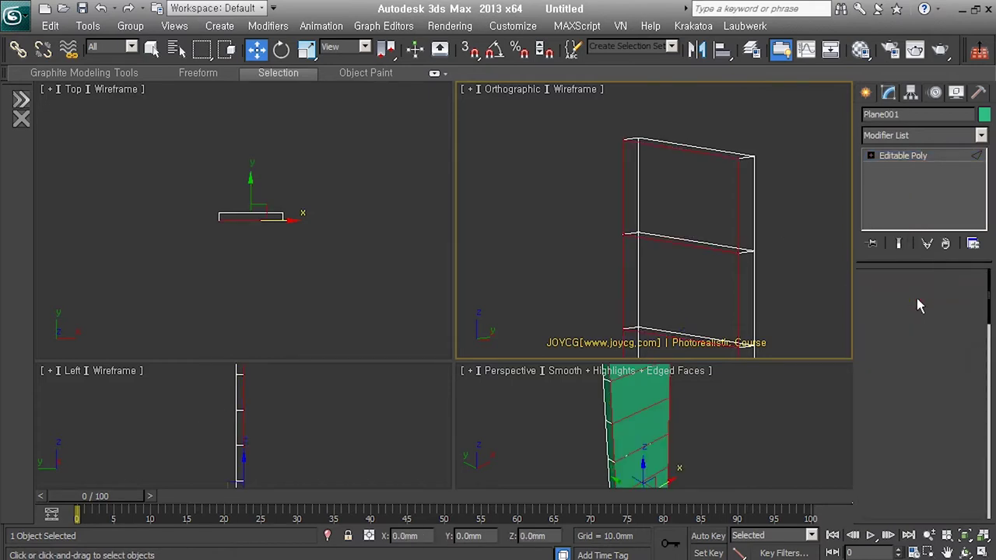
pyautogui.click(945, 136)
pyautogui.press('q')
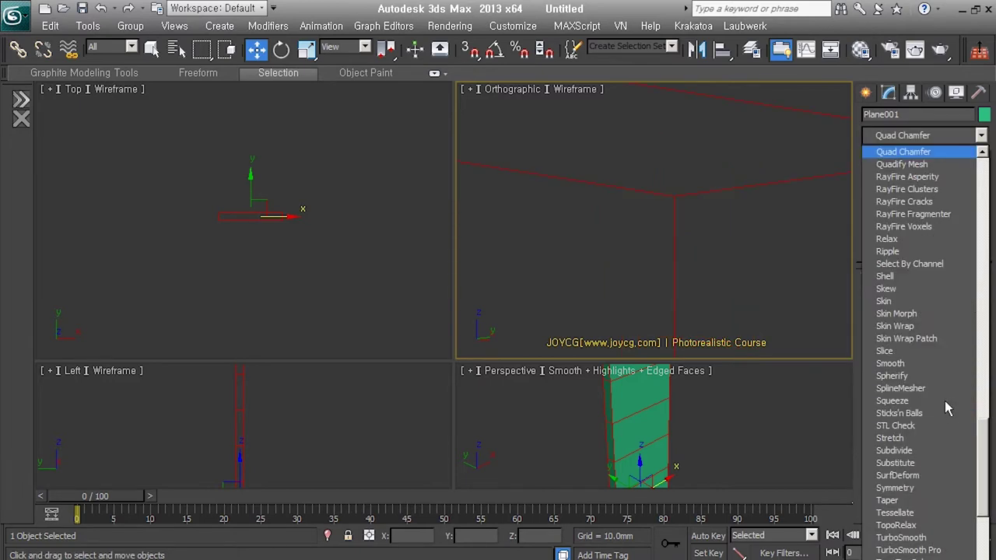
pyautogui.press('Return')
pyautogui.scroll(-3, 719, 296)
pyautogui.moveTo(718, 289); pyautogui.dragTo(731, 200, button='middle')
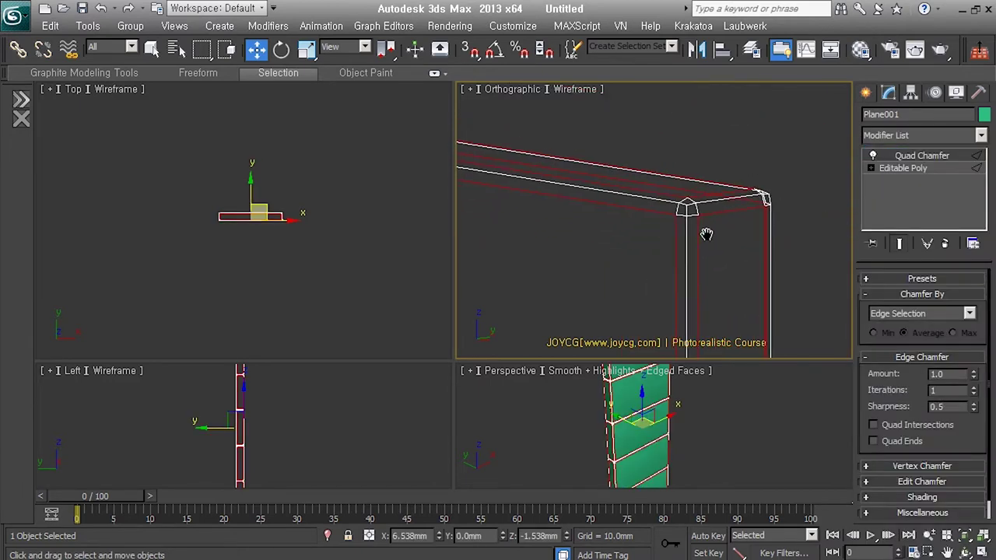
pyautogui.click(976, 387)
pyautogui.moveTo(973, 374); pyautogui.dragTo(988, 372)
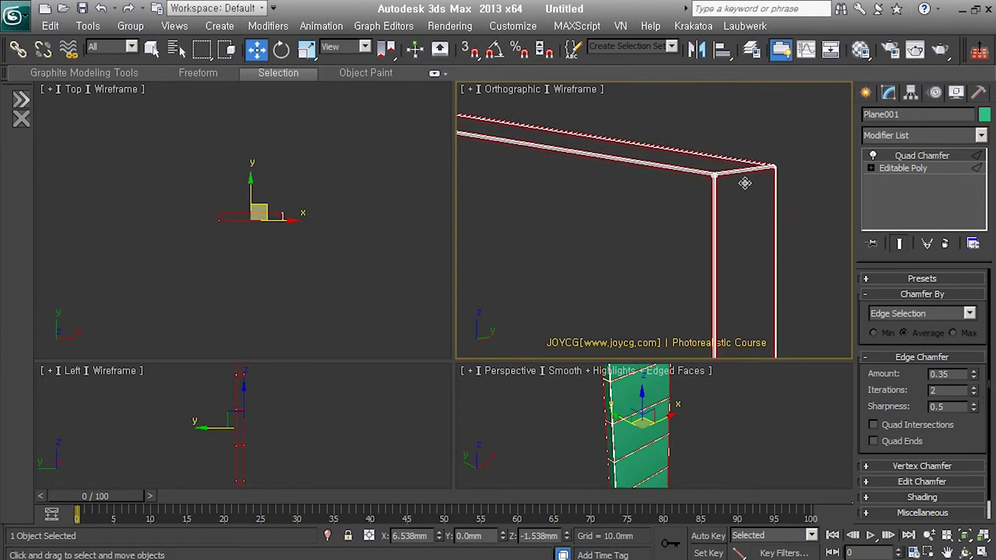
pyautogui.scroll(3, 744, 183)
pyautogui.scroll(2, 745, 184)
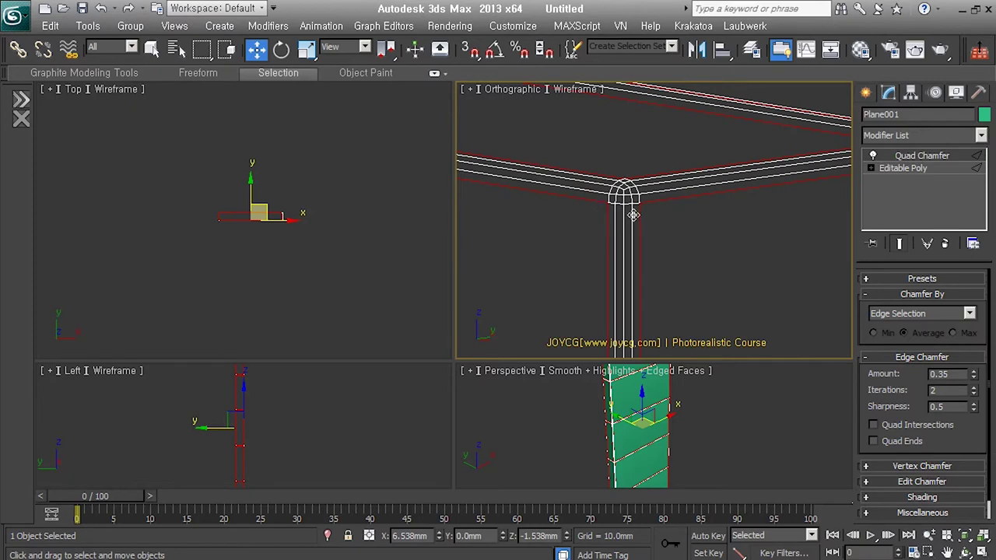
pyautogui.scroll(3, 635, 205)
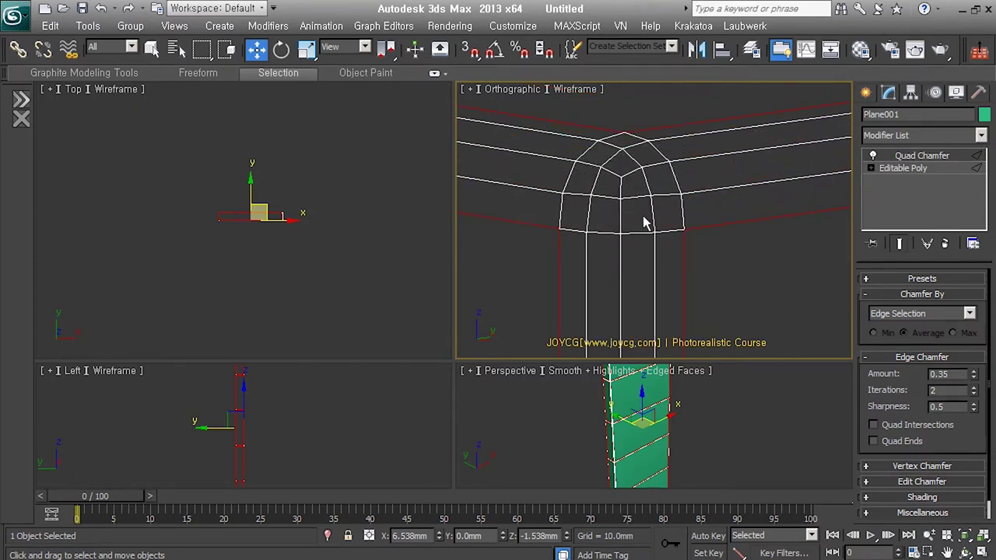
pyautogui.scroll(-5, 735, 210)
pyautogui.press('Delete')
pyautogui.moveTo(843, 196)
pyautogui.mouseDown(button='middle')
pyautogui.moveTo(797, 185)
pyautogui.moveTo(798, 171)
pyautogui.moveTo(736, 217)
pyautogui.mouseUp(button='middle')
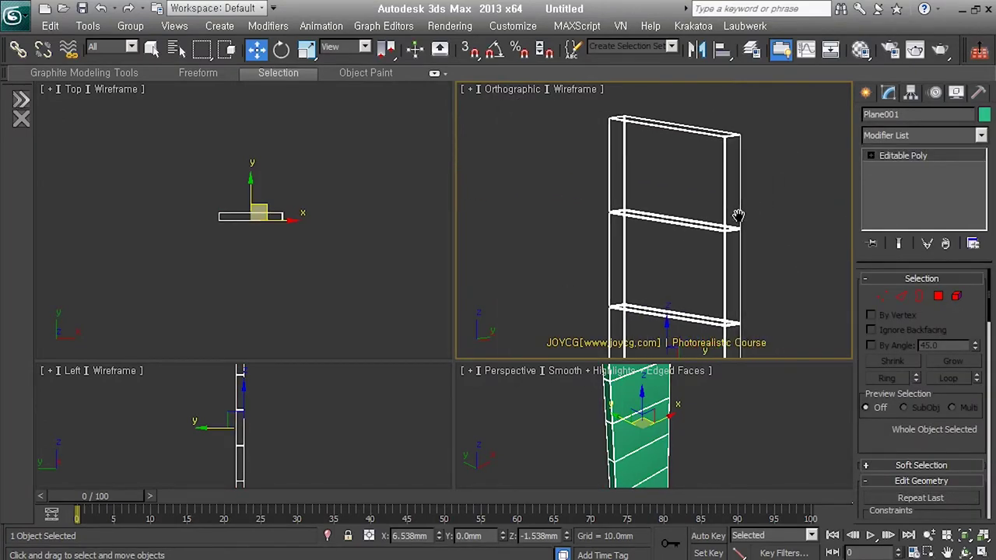
pyautogui.press('F3')
pyautogui.moveTo(740, 262)
pyautogui.keyDown('alt'); pyautogui.mouseDown(button='middle')
pyautogui.moveTo(734, 204)
pyautogui.moveTo(723, 210)
pyautogui.moveTo(738, 257)
pyautogui.mouseUp(button='middle'); pyautogui.keyUp('alt')
pyautogui.scroll(2, 738, 257)
pyautogui.scroll(1, 739, 256)
pyautogui.scroll(-1, 739, 256)
pyautogui.scroll(-1, 739, 257)
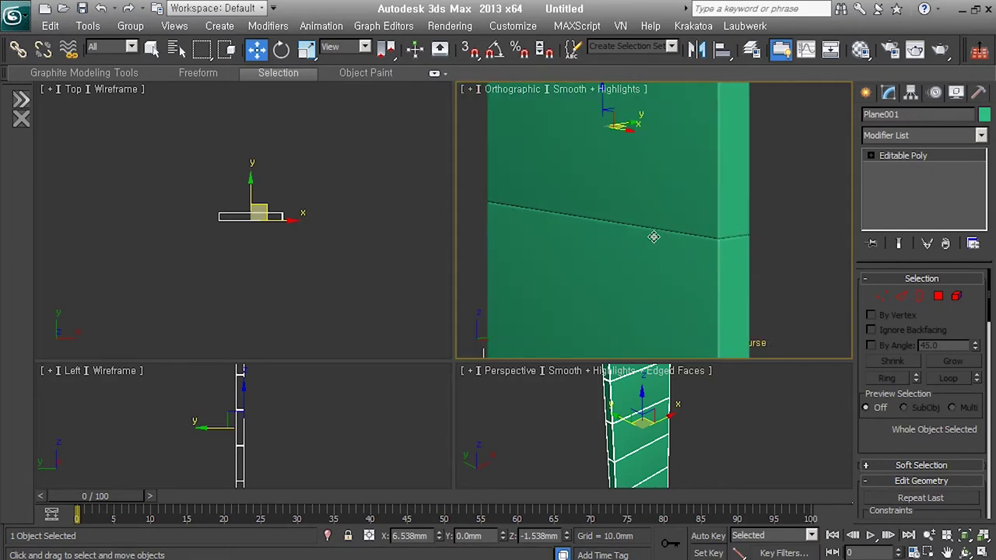
pyautogui.press('z')
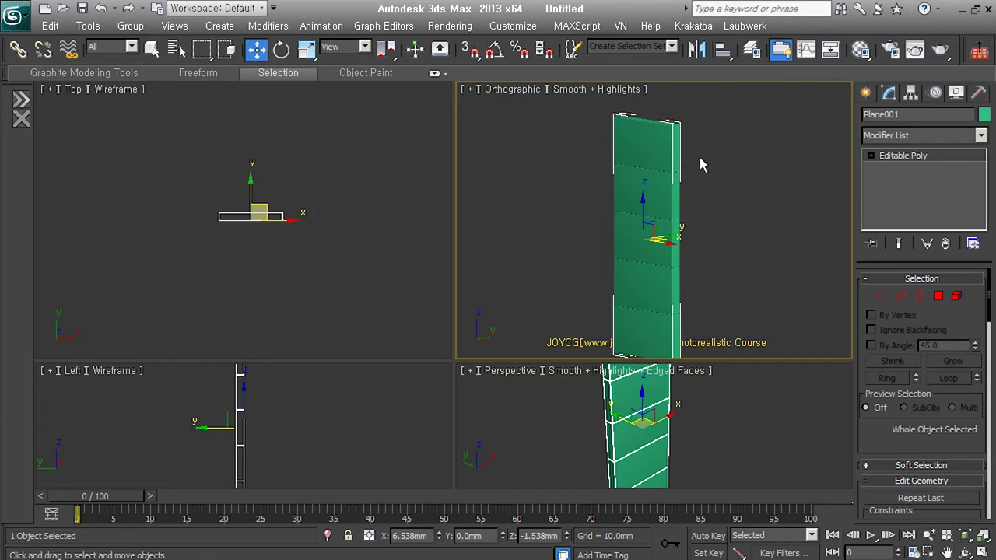
pyautogui.press('j')
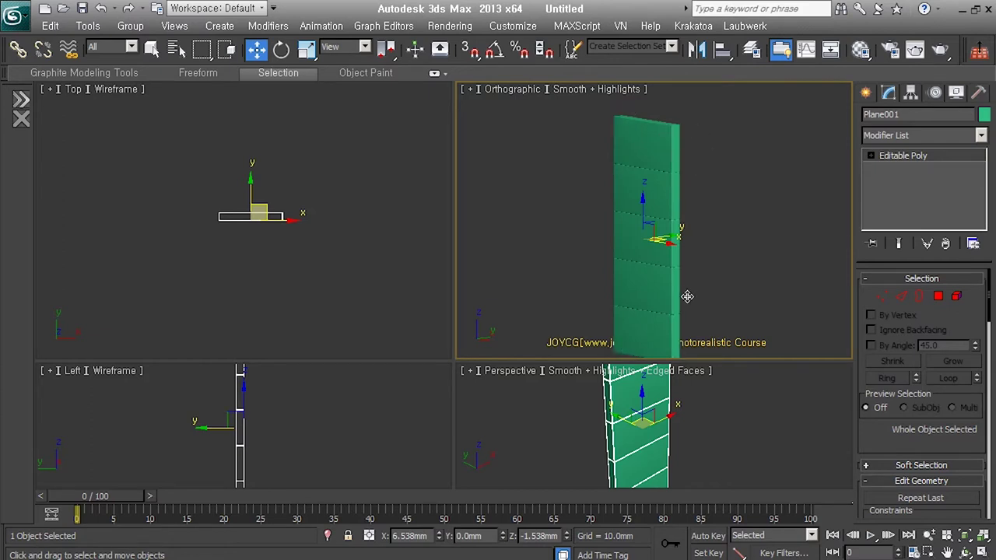
pyautogui.moveTo(686, 296); pyautogui.dragTo(681, 294, button='middle')
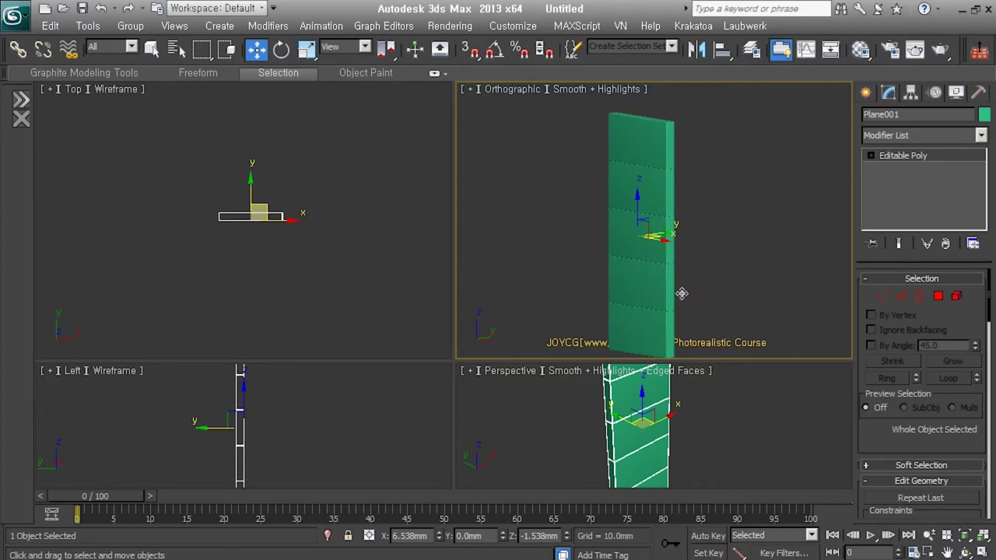
pyautogui.press('F4')
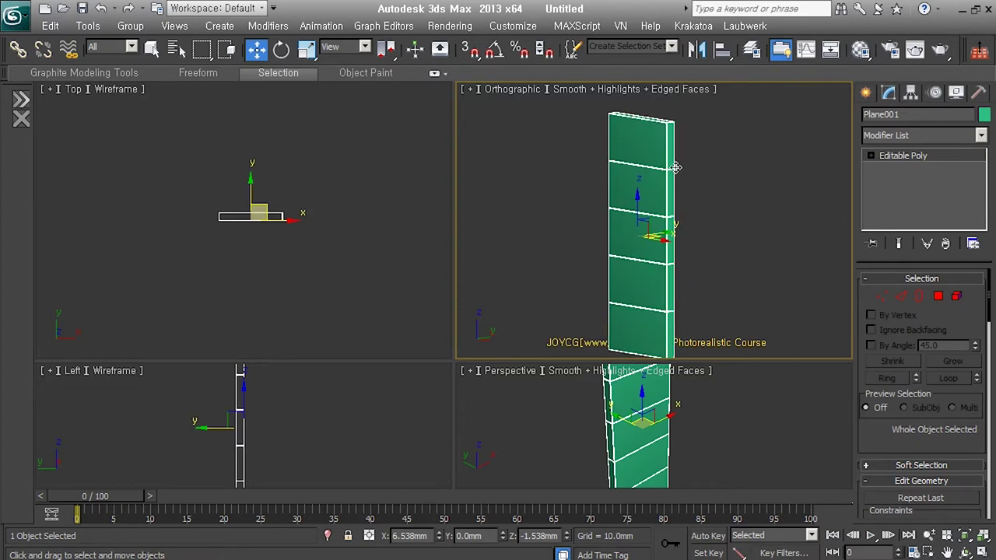
pyautogui.scroll(2, 679, 187)
pyautogui.scroll(3, 678, 188)
pyautogui.scroll(2, 678, 188)
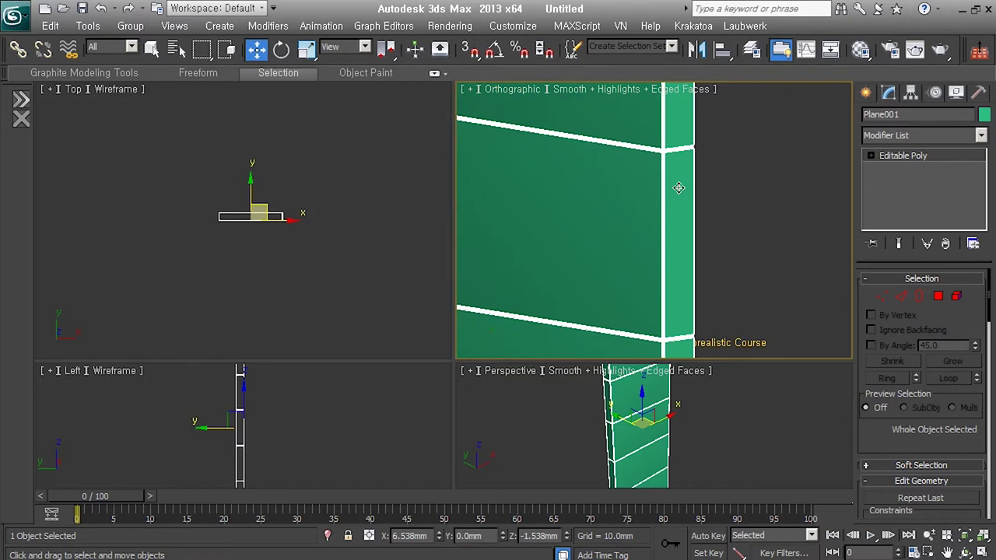
pyautogui.press('F4')
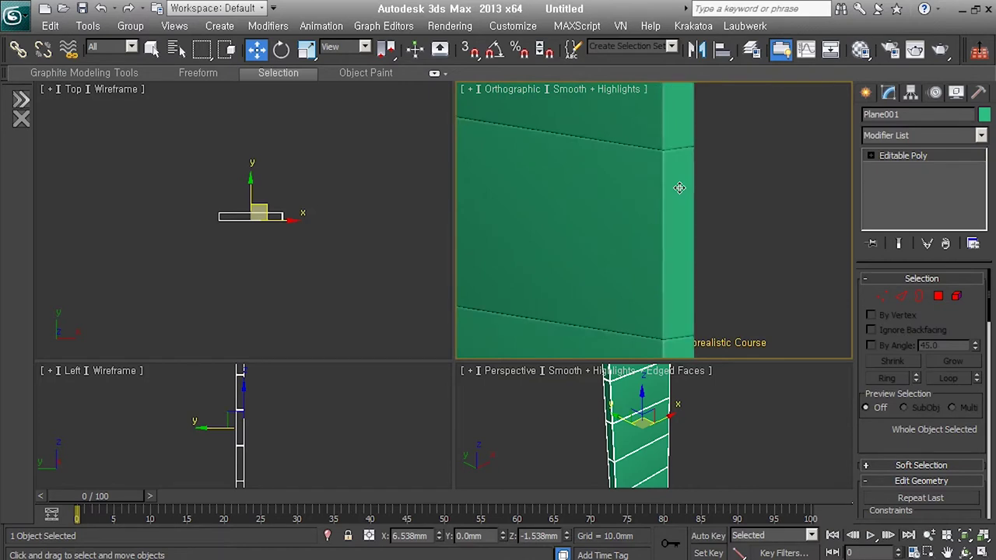
pyautogui.scroll(-2, 679, 188)
pyautogui.scroll(-2, 679, 187)
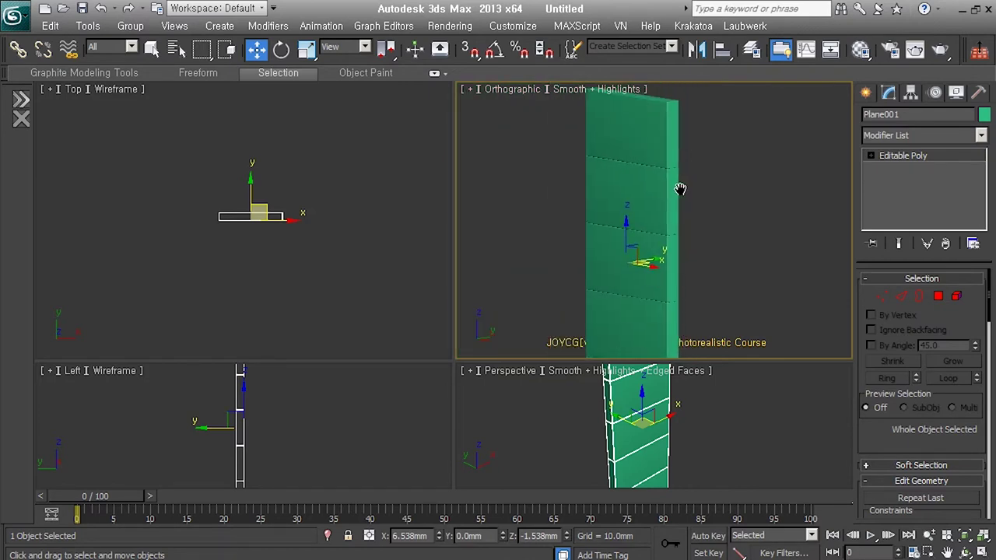
pyautogui.scroll(-2, 679, 187)
pyautogui.scroll(-2, 735, 276)
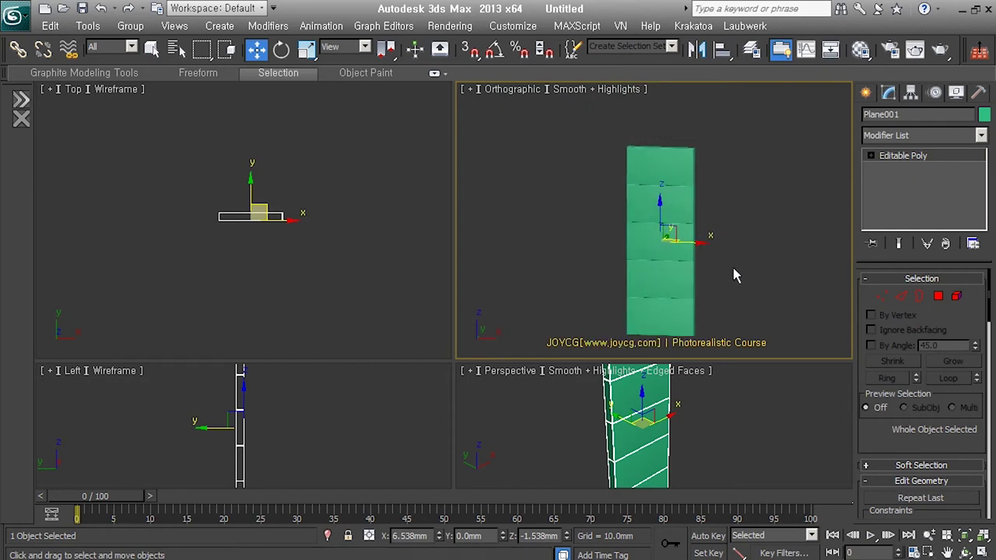
# In Polygon mode, select the panel's five front faces from bottom to top
pyautogui.click(941, 299)
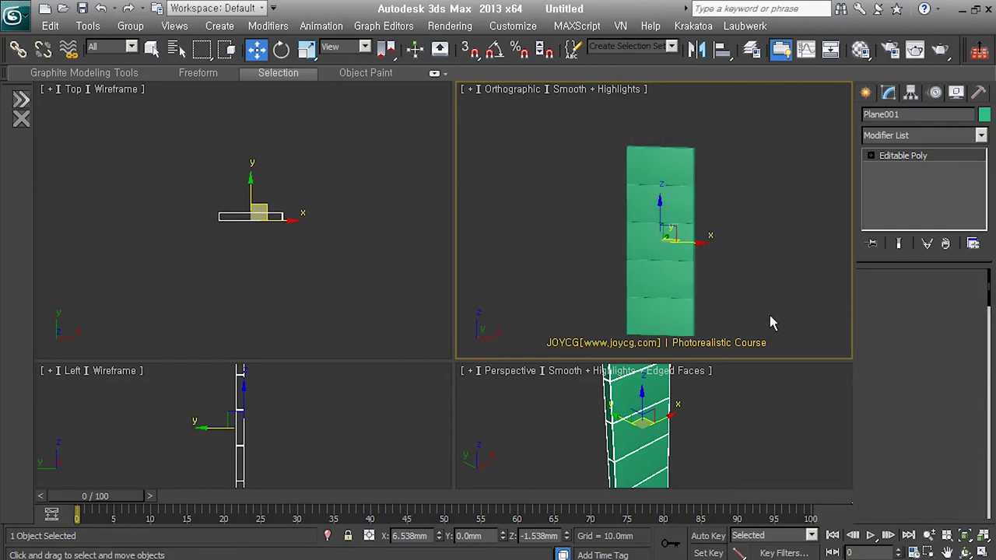
pyautogui.click(680, 319)
pyautogui.keyDown('ctrl'); pyautogui.click(685, 294); pyautogui.keyUp('ctrl')
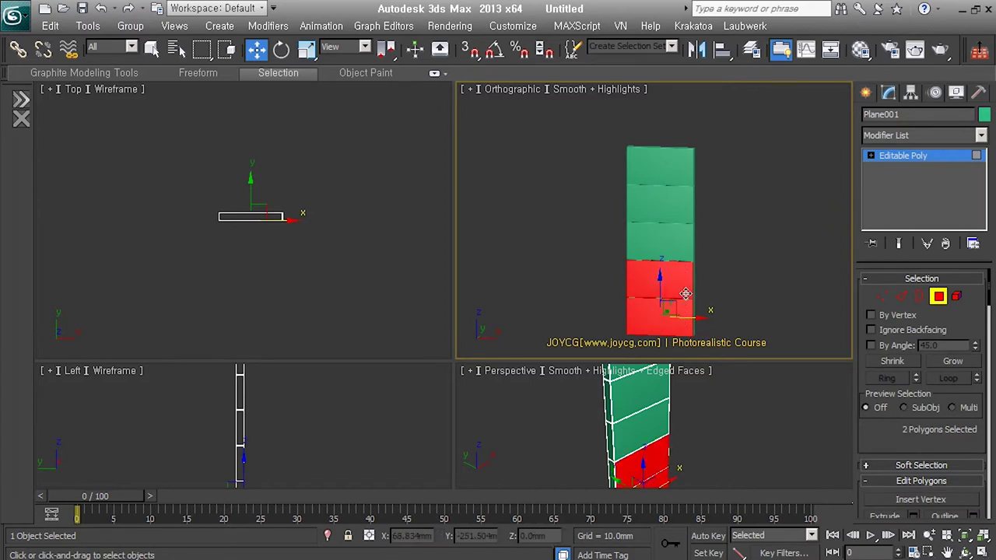
pyautogui.keyDown('ctrl'); pyautogui.click(672, 250); pyautogui.keyUp('ctrl')
pyautogui.keyDown('ctrl'); pyautogui.click(671, 213); pyautogui.keyUp('ctrl')
pyautogui.keyDown('ctrl'); pyautogui.click(672, 177); pyautogui.keyUp('ctrl')
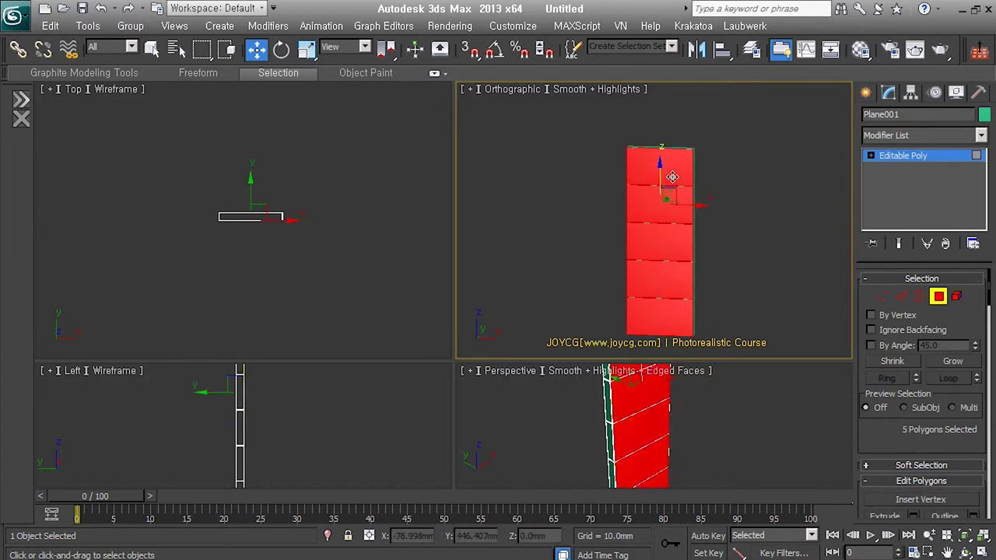
# Select the narrow side faces, assign them material ID 2, and exit polygon mode
pyautogui.moveTo(690, 297); pyautogui.dragTo(708, 270)
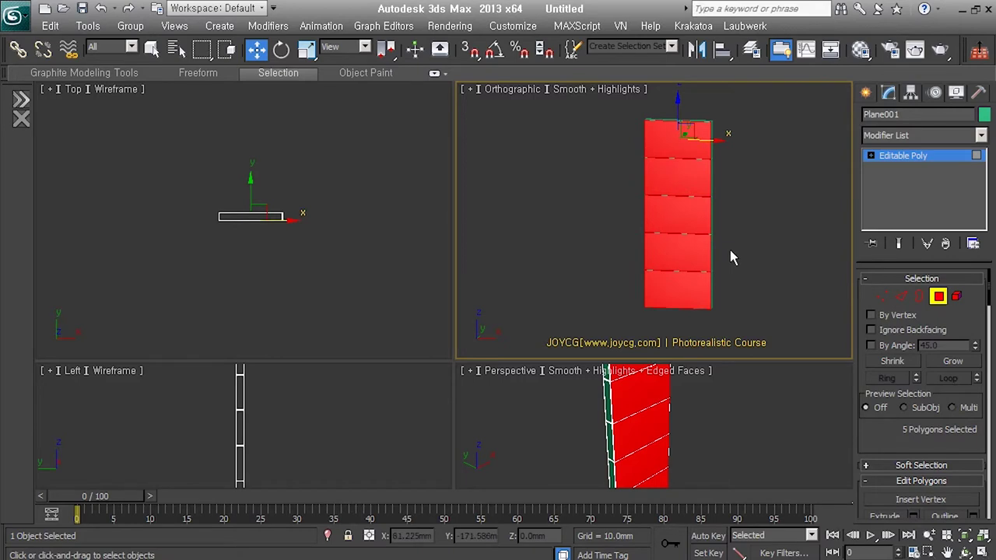
pyautogui.keyDown('alt'); pyautogui.moveTo(766, 255); pyautogui.dragTo(702, 266, button='middle'); pyautogui.keyUp('alt')
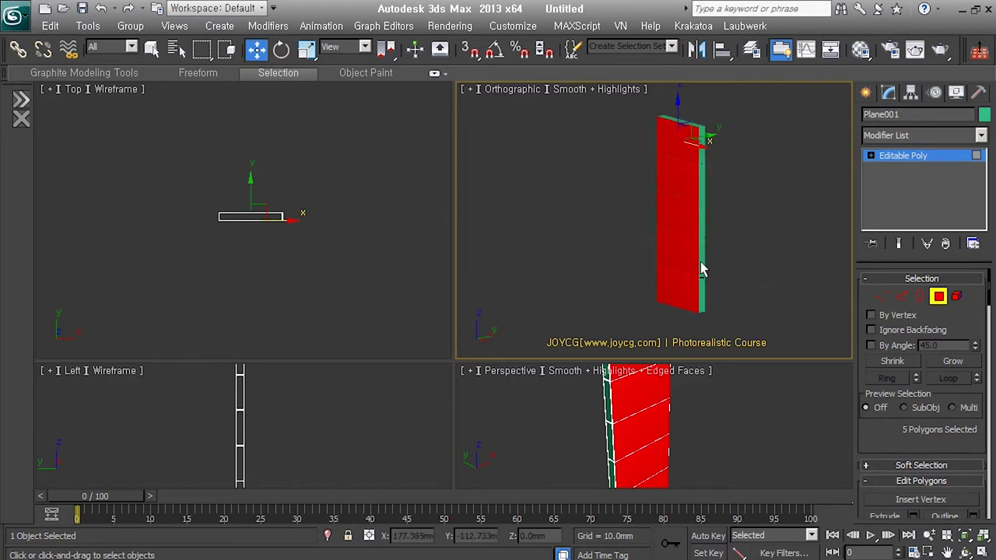
pyautogui.moveTo(687, 142); pyautogui.dragTo(710, 305)
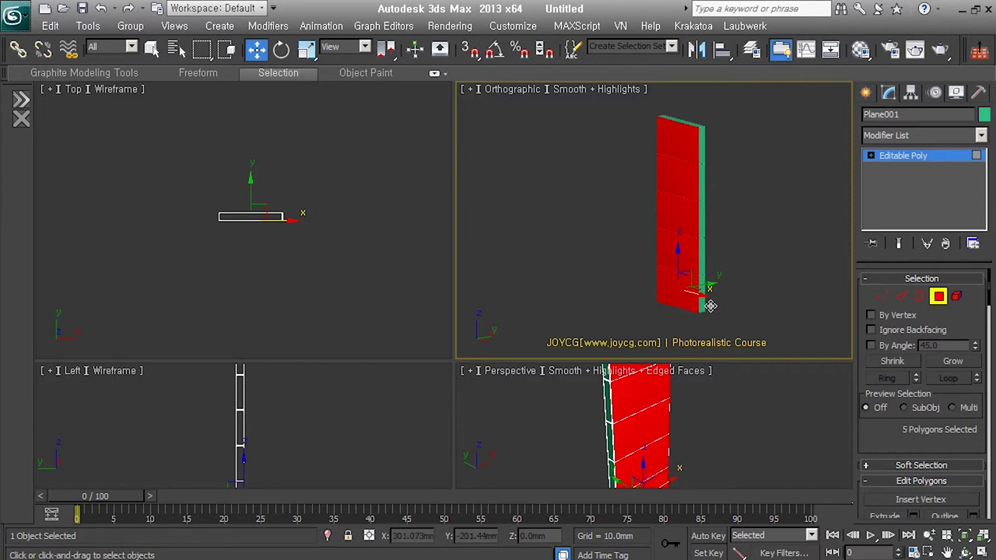
pyautogui.moveTo(663, 176); pyautogui.dragTo(685, 251)
pyautogui.keyDown('alt'); pyautogui.moveTo(684, 251); pyautogui.dragTo(705, 309, button='middle'); pyautogui.keyUp('alt')
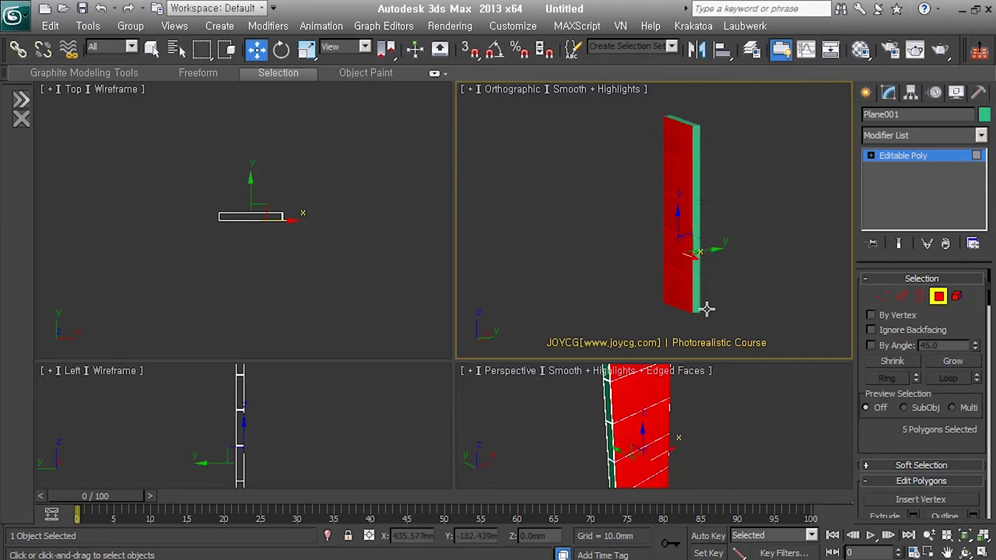
pyautogui.scroll(5, 705, 309)
pyautogui.moveTo(680, 178); pyautogui.dragTo(677, 267, button='middle')
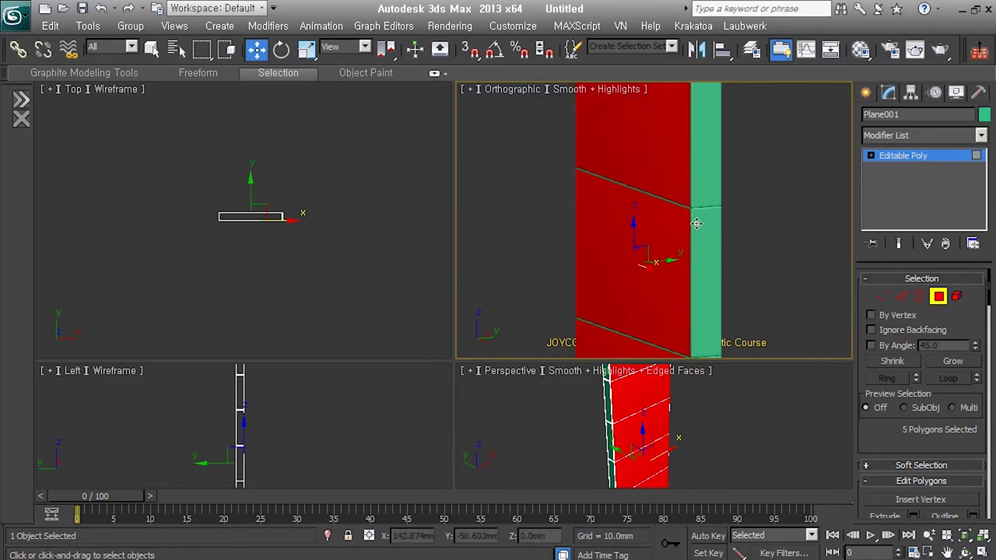
pyautogui.scroll(-5, 914, 439)
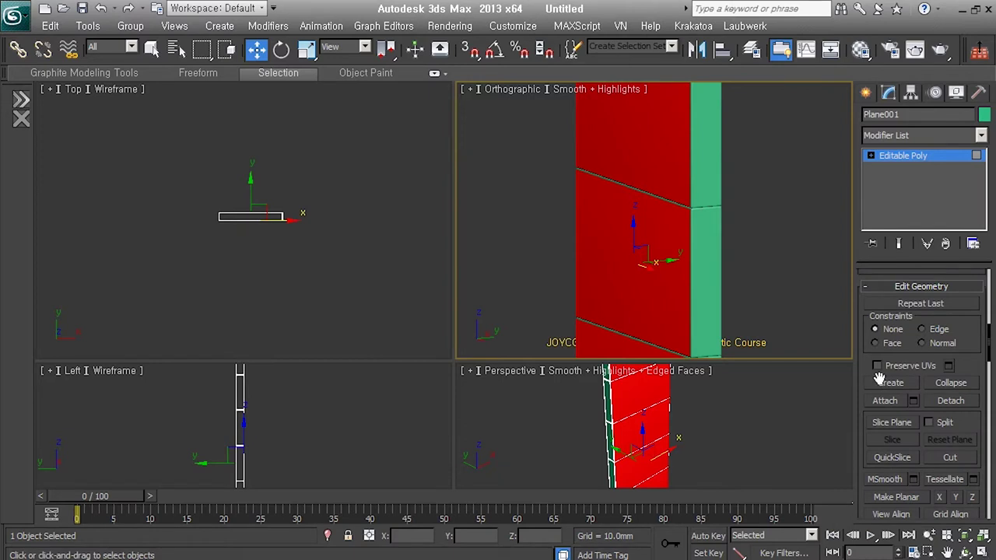
pyautogui.scroll(-3, 878, 377)
pyautogui.scroll(-3, 879, 377)
pyautogui.scroll(-3, 878, 377)
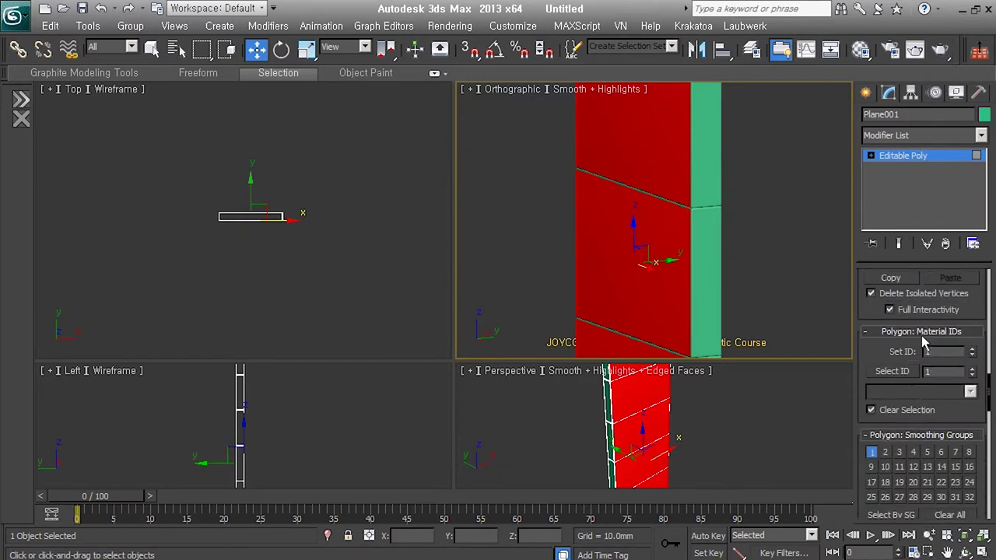
pyautogui.click(901, 370)
pyautogui.click(971, 368)
pyautogui.click(971, 349)
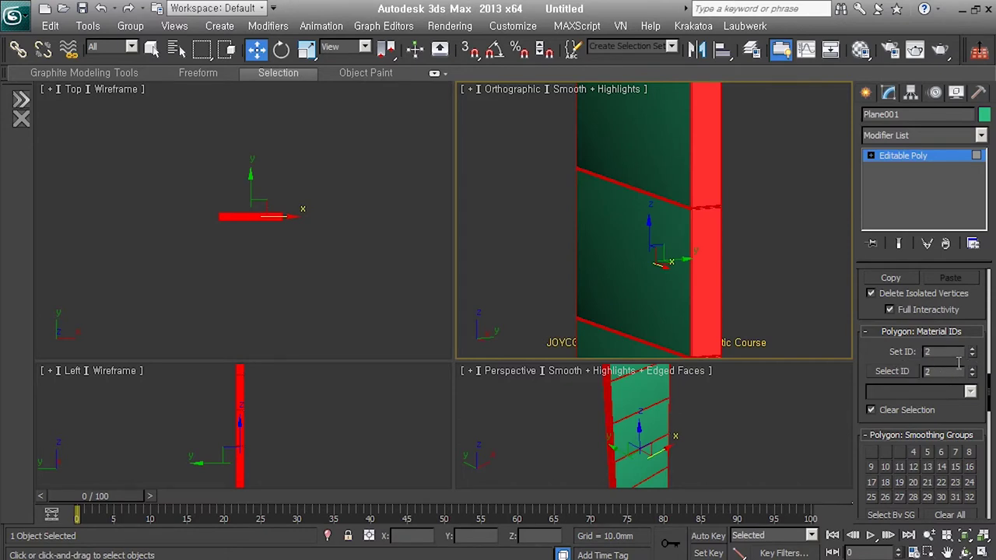
pyautogui.click(939, 159)
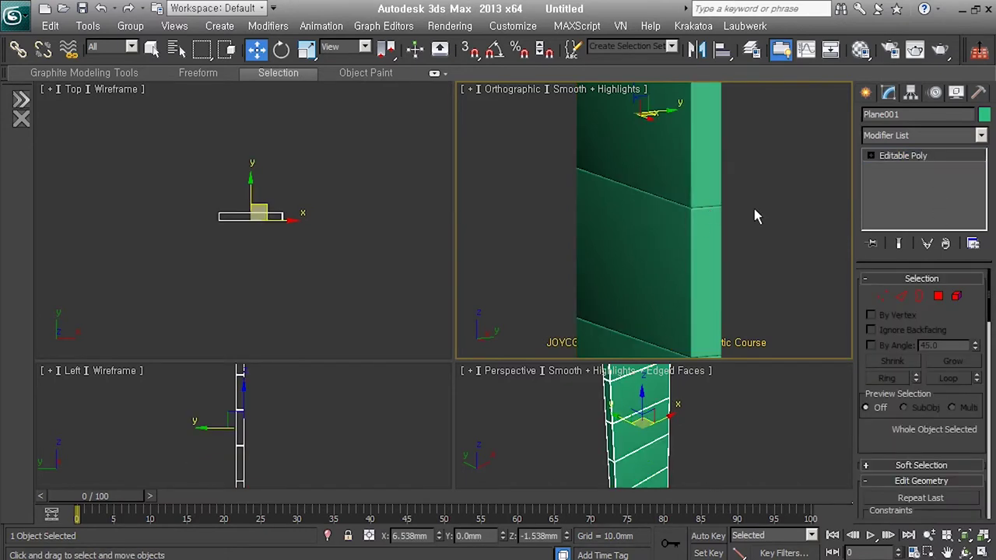
# Recentre and orbit the view to face the panel, then switch to the joycg image results
pyautogui.scroll(2, 747, 236)
pyautogui.scroll(-3, 770, 240)
pyautogui.moveTo(767, 240); pyautogui.dragTo(734, 246, button='middle')
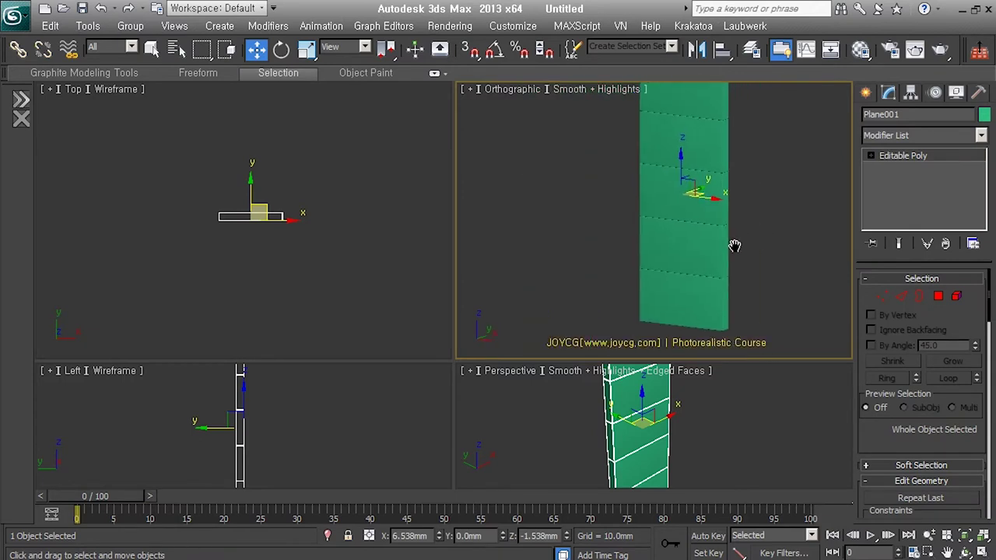
pyautogui.scroll(-2, 734, 246)
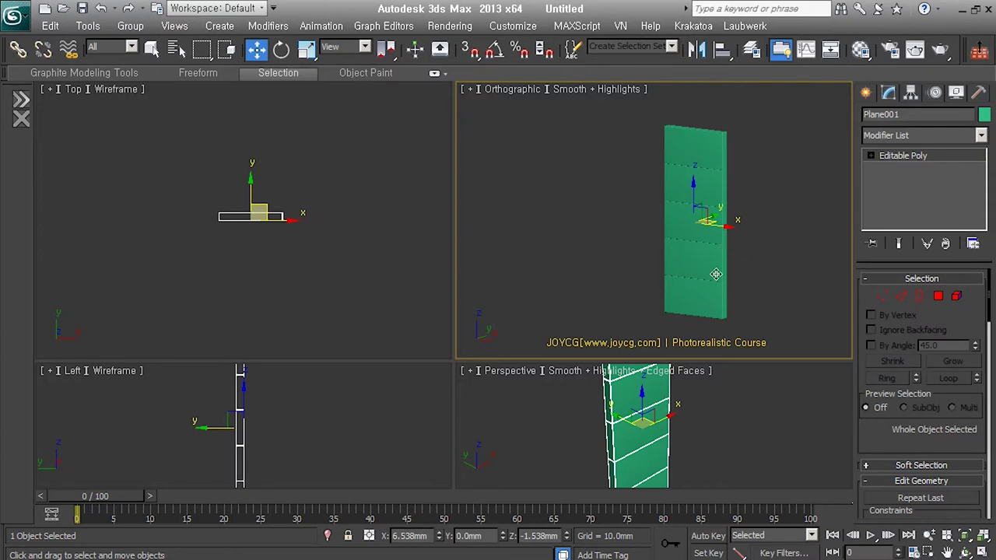
pyautogui.moveTo(736, 266)
pyautogui.keyDown('alt'); pyautogui.mouseDown(button='middle')
pyautogui.moveTo(747, 282)
pyautogui.moveTo(729, 279)
pyautogui.moveTo(764, 281)
pyautogui.mouseUp(button='middle'); pyautogui.keyUp('alt')
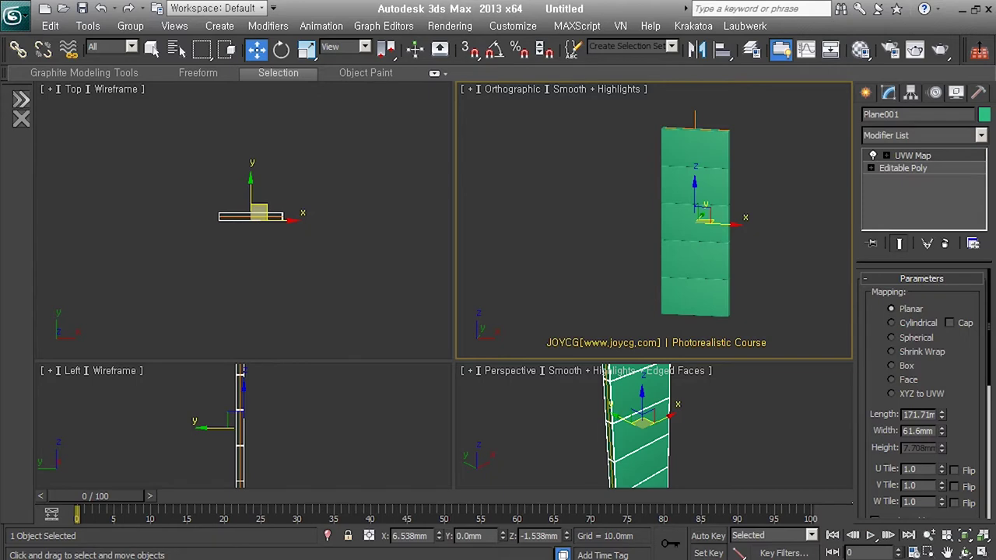
pyautogui.click(200, 554)
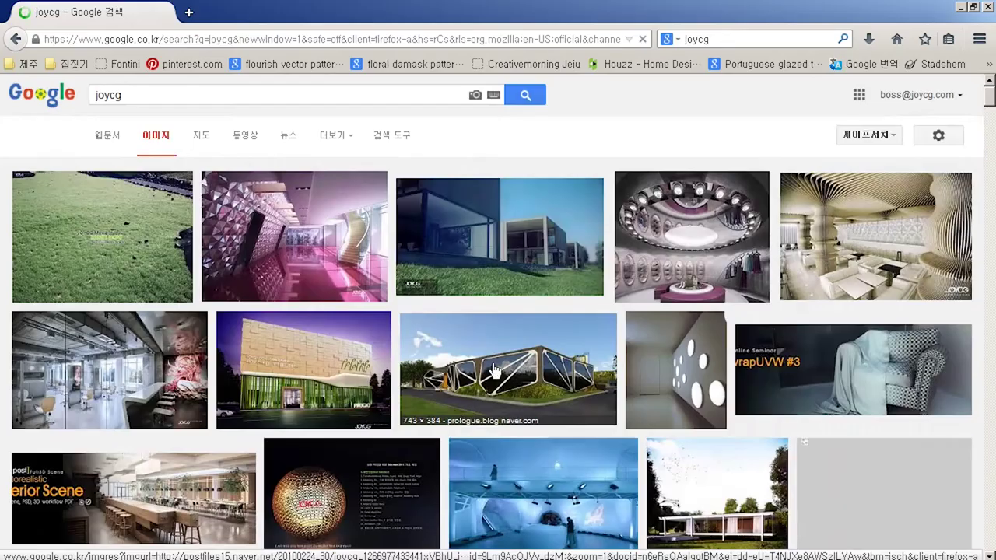
# Scroll the joycg image results and copy the quilted bed render to the clipboard
pyautogui.scroll(-2, 493, 371)
pyautogui.scroll(-3, 493, 371)
pyautogui.scroll(-2, 493, 370)
pyautogui.scroll(-4, 493, 371)
pyautogui.scroll(-2, 418, 324)
pyautogui.scroll(-1, 418, 323)
pyautogui.scroll(-4, 418, 324)
pyautogui.scroll(-1, 418, 323)
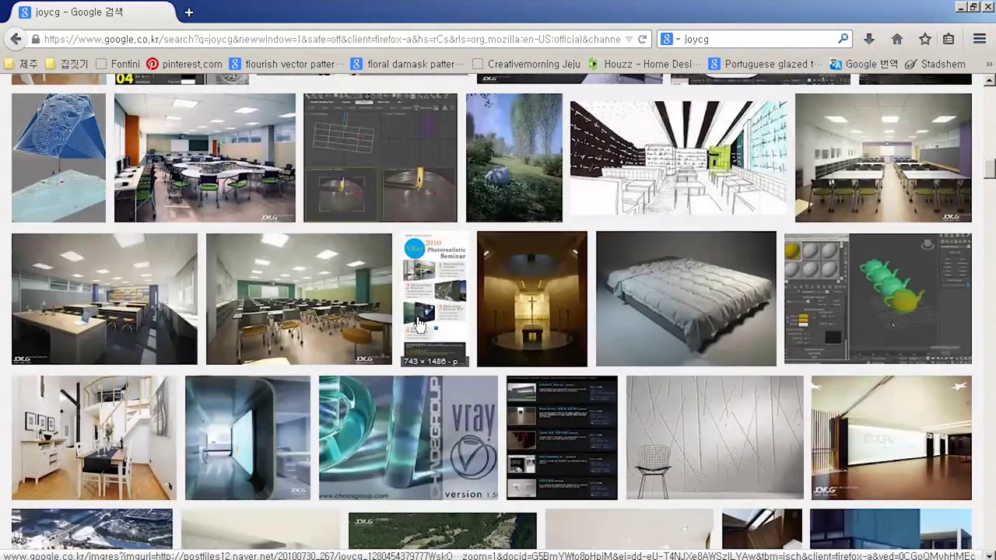
pyautogui.click(684, 327)
pyautogui.rightClick(410, 304)
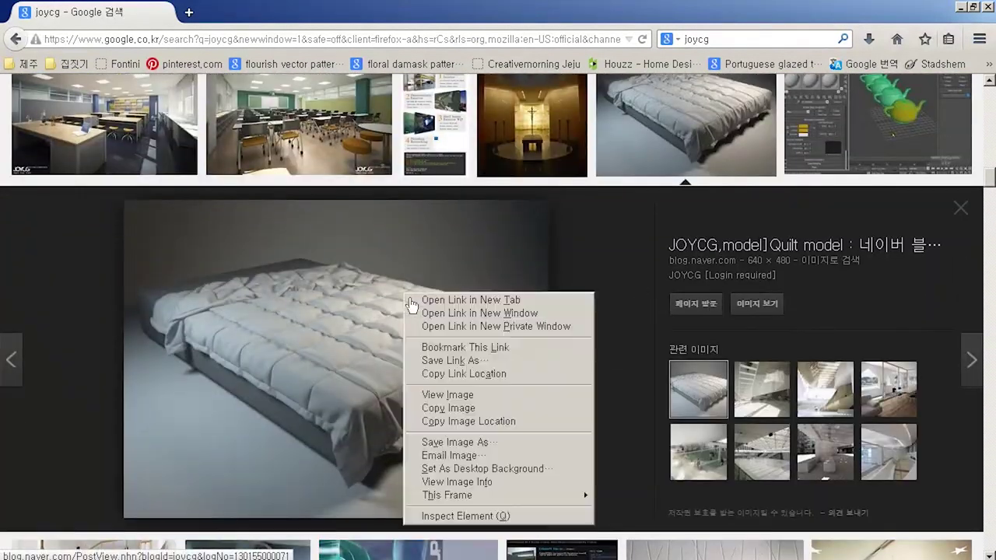
pyautogui.click(484, 407)
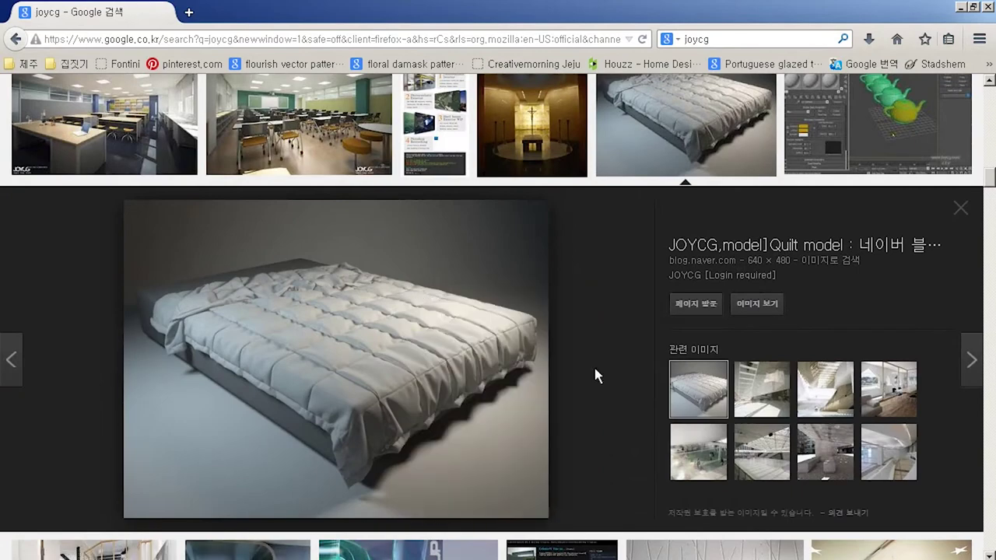
pyautogui.click(960, 6)
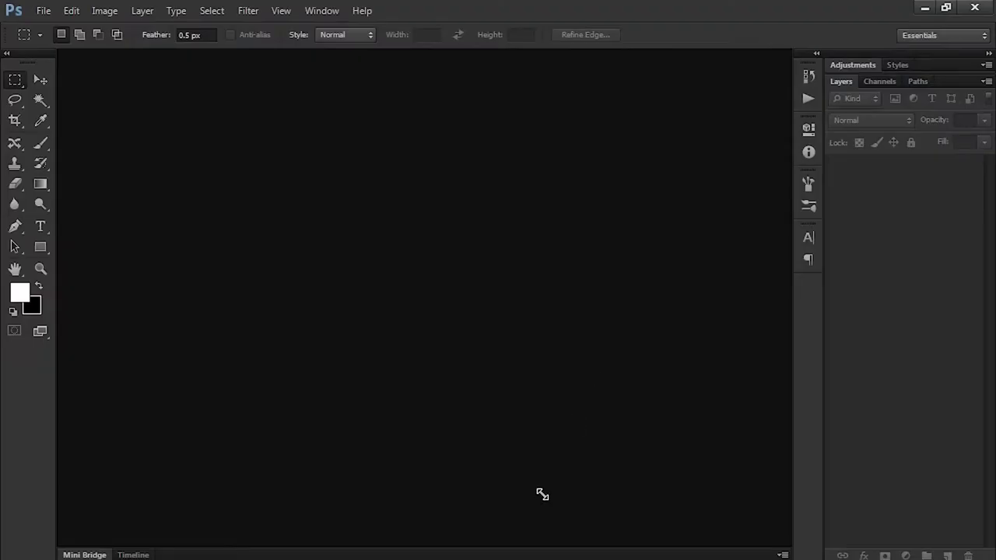
# Paste the bed image into a new 640×480 document and merge it down
pyautogui.hotkey('ctrl', 'n')
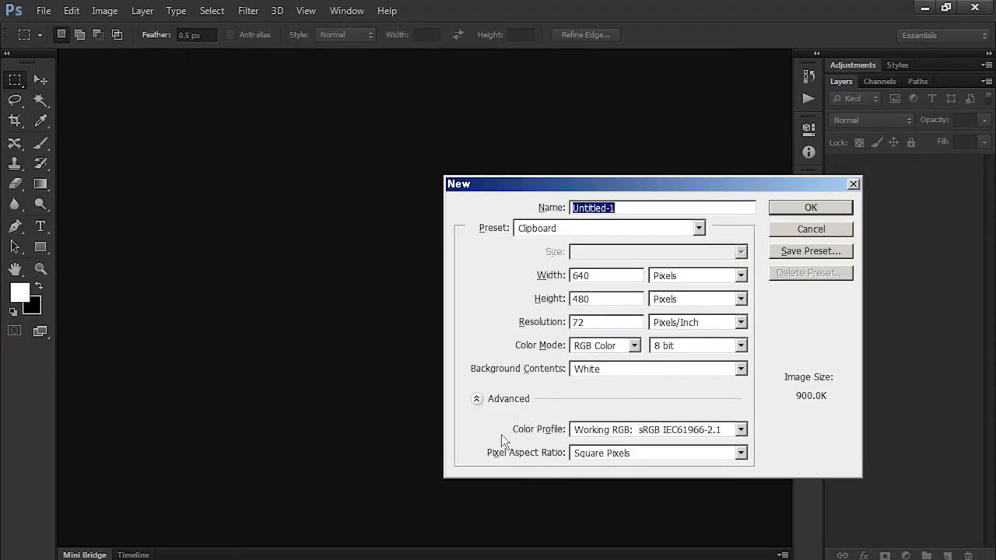
pyautogui.press('Return')
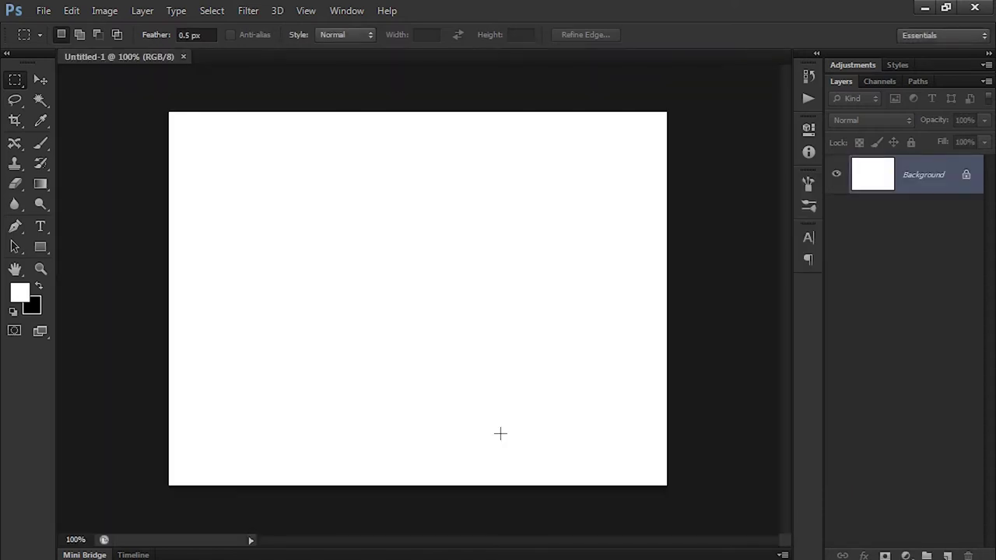
pyautogui.hotkey('ctrl', 'v')
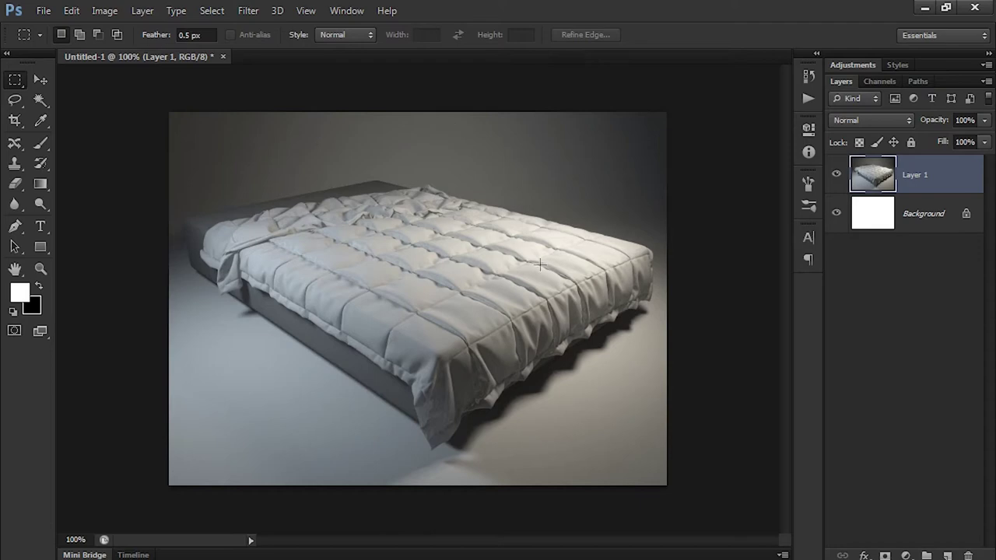
pyautogui.hotkey('ctrl', 'e')
# Save a JPEG copy named 'test' in H:\2015-BigennerModeling_S2\Free, then close the document unsaved
pyautogui.hotkey('ctrl', 'shift', 's')
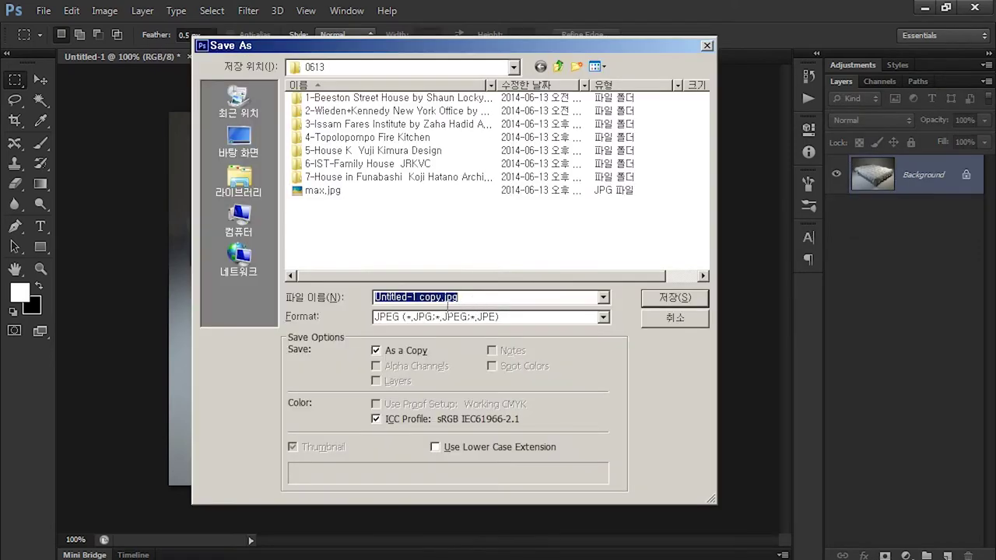
pyautogui.click(238, 218)
pyautogui.doubleClick(467, 218)
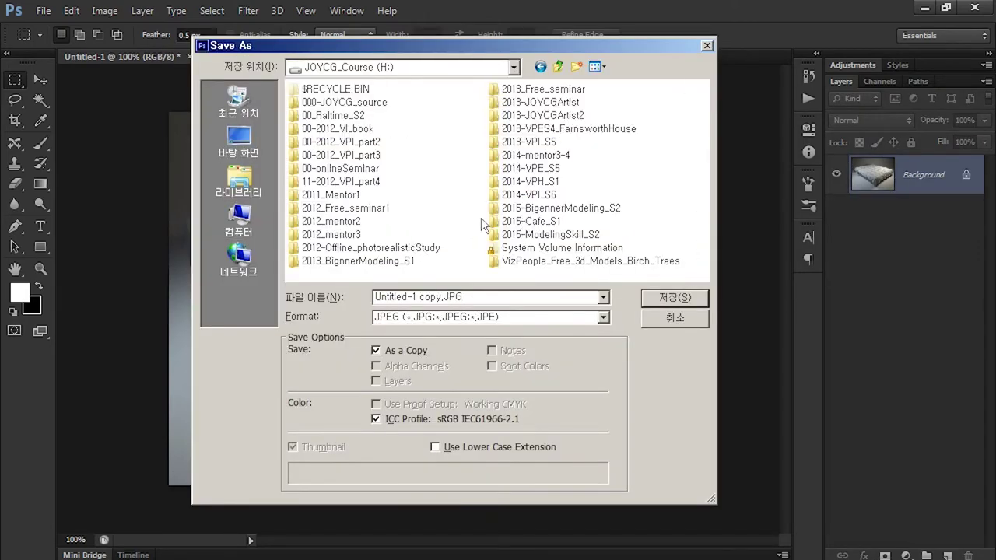
pyautogui.doubleClick(576, 208)
pyautogui.doubleClick(328, 154)
pyautogui.press('BackSpace')
pyautogui.write('test')
pyautogui.press('Return')
pyautogui.click(189, 56)
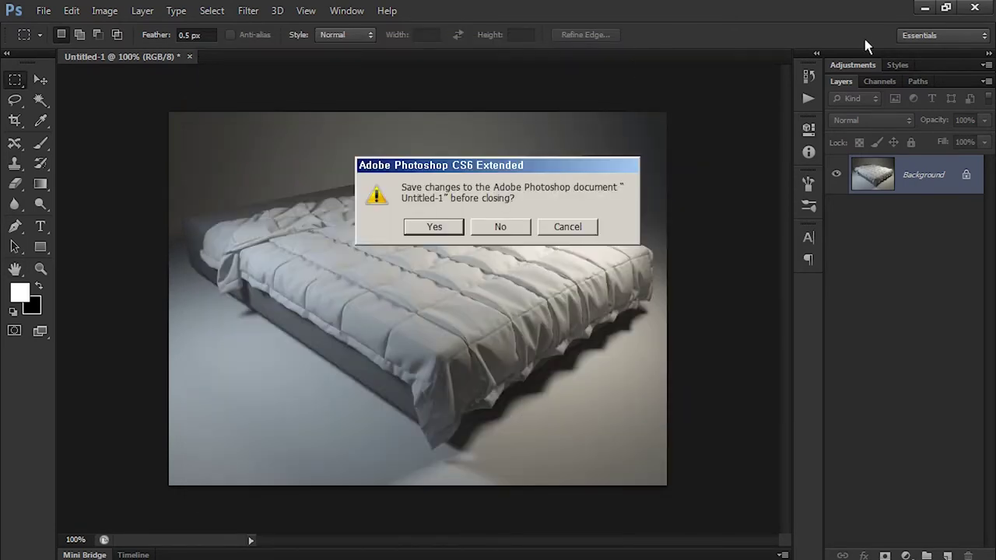
pyautogui.click(500, 226)
pyautogui.click(927, 8)
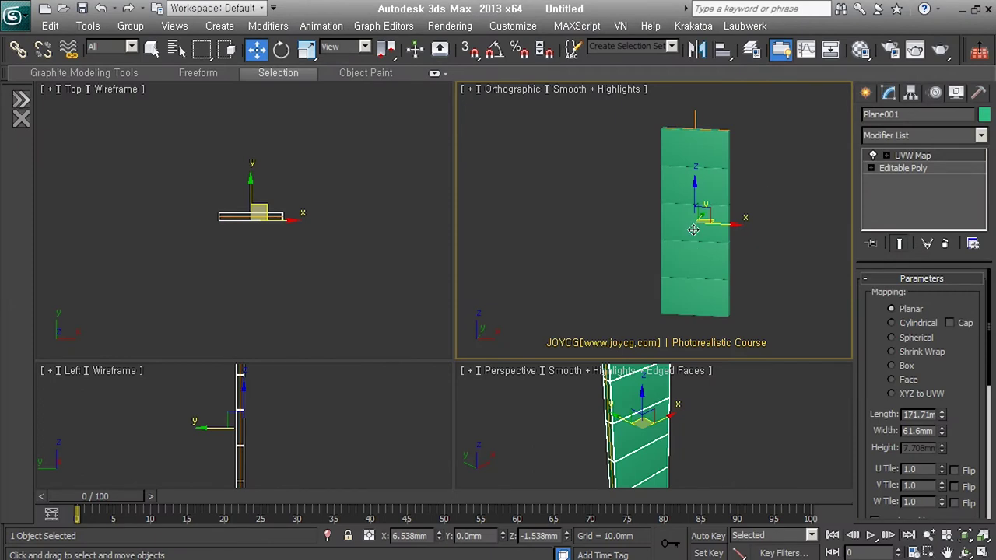
# Open the Slate Material Editor and add a Bitmap map node to View1
pyautogui.click(860, 49)
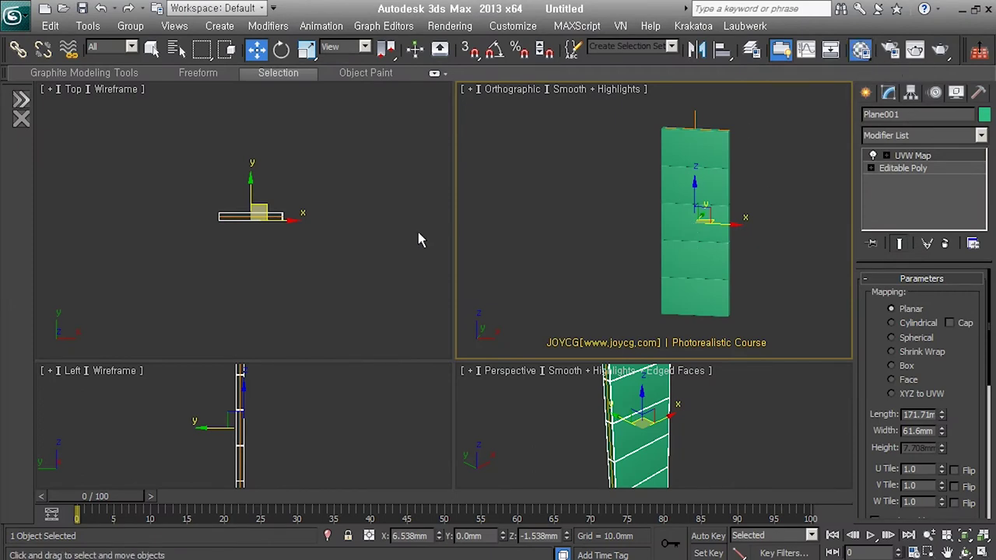
pyautogui.click(62, 34)
pyautogui.click(82, 71)
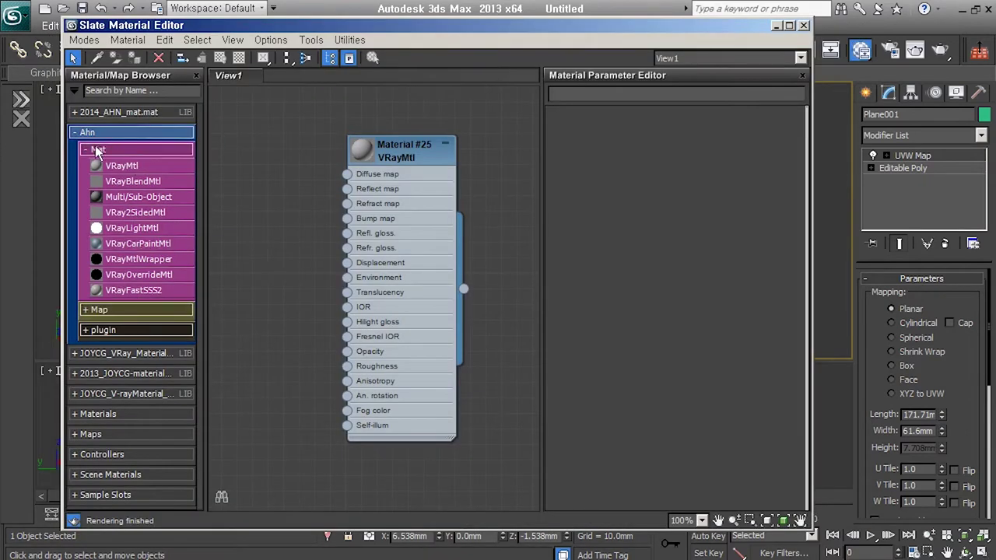
pyautogui.click(97, 150)
pyautogui.click(98, 170)
pyautogui.moveTo(194, 206); pyautogui.dragTo(225, 221)
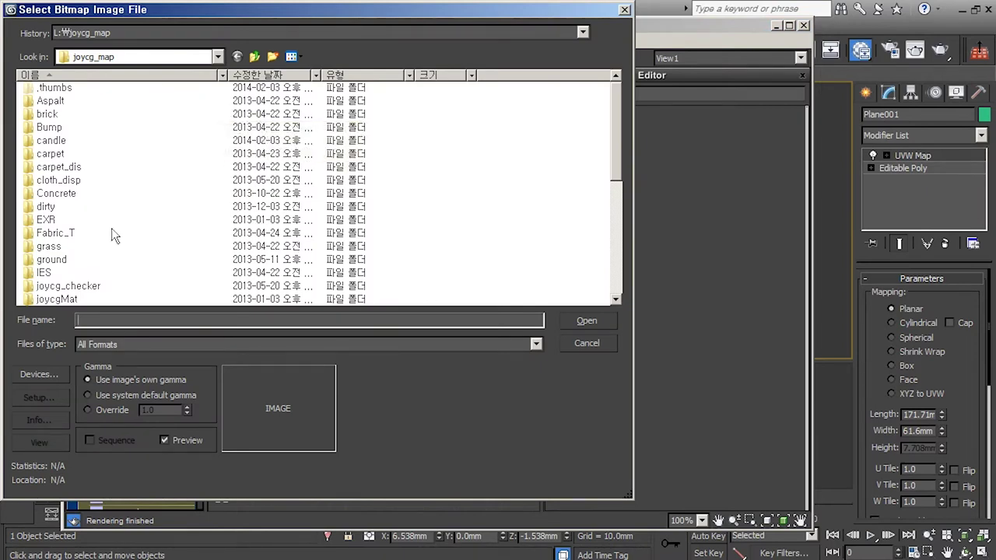
# Load test.JPG from the Free folder on the JOYCG_Course (H:) drive into the bitmap
pyautogui.click(124, 59)
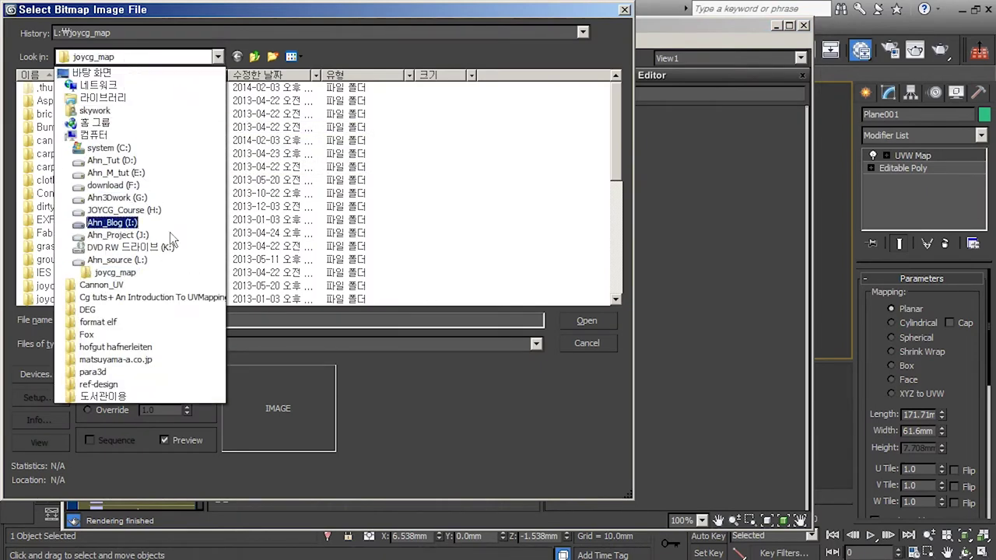
pyautogui.click(123, 209)
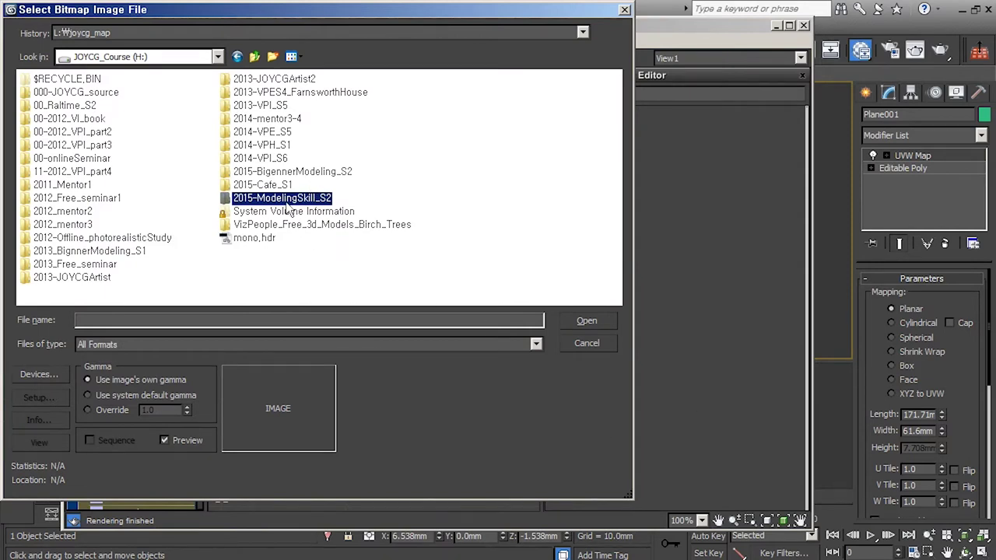
pyautogui.doubleClick(296, 171)
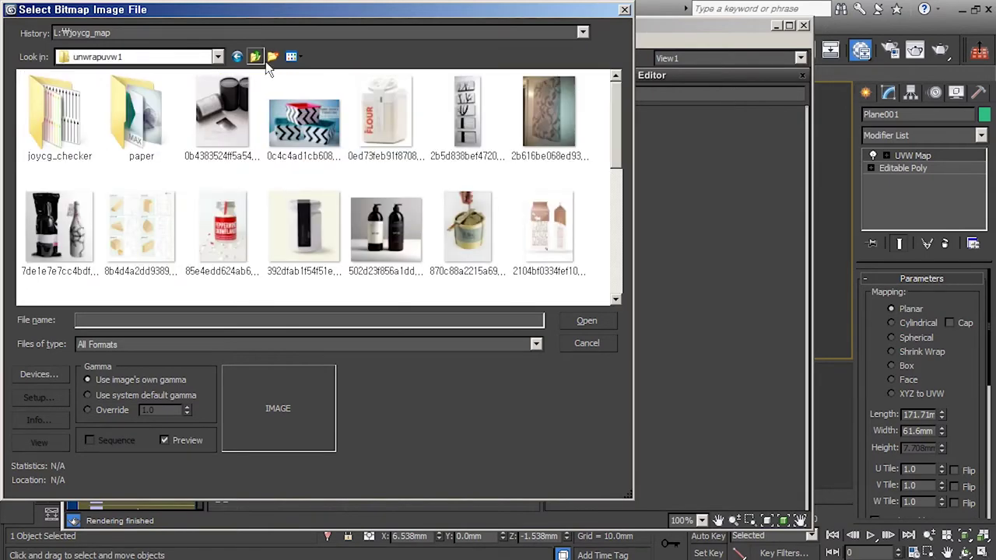
pyautogui.click(254, 56)
pyautogui.click(329, 120)
pyautogui.doubleClick(326, 132)
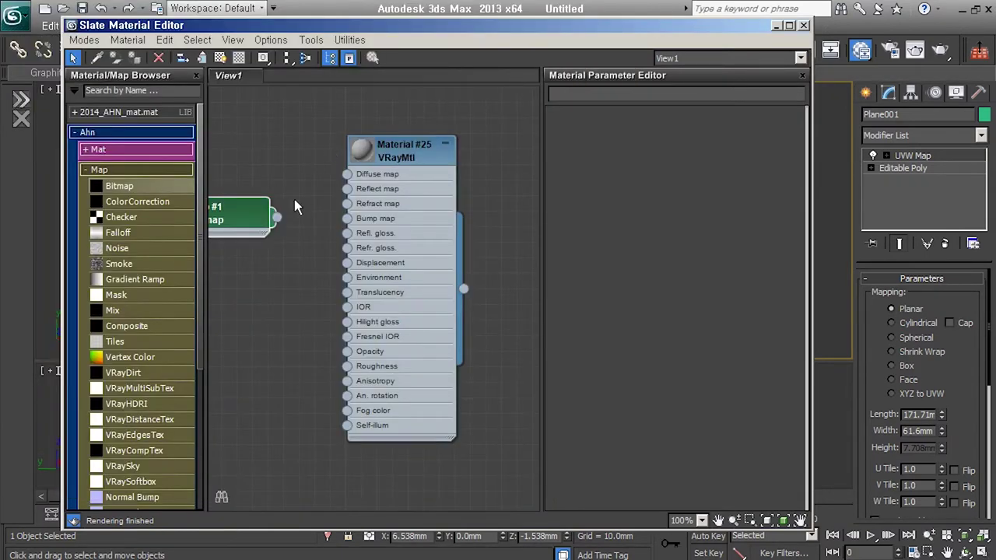
# Wire the bitmap into Material #25's Diffuse map and enlarge the material preview
pyautogui.moveTo(308, 271); pyautogui.dragTo(335, 281, button='middle')
pyautogui.doubleClick(260, 266)
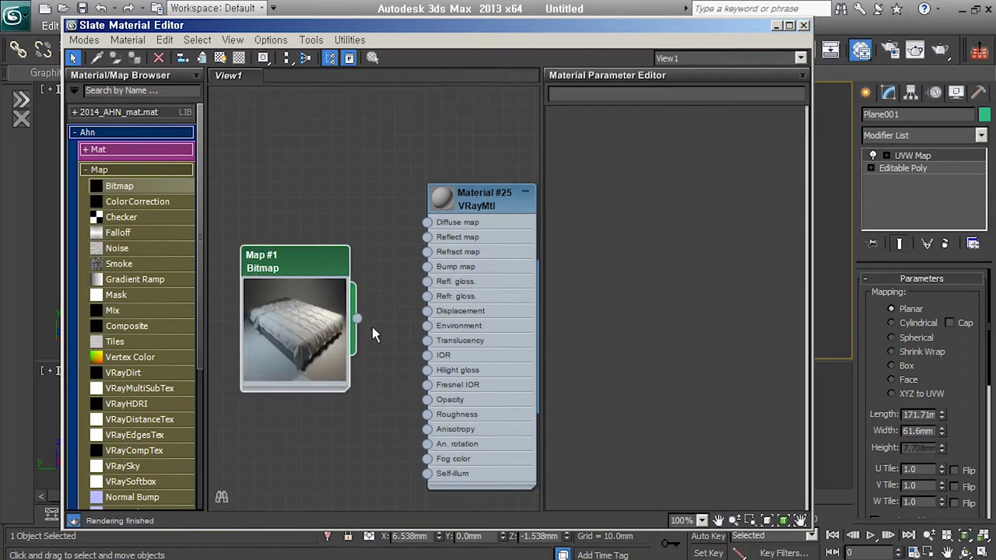
pyautogui.moveTo(357, 318); pyautogui.dragTo(427, 223)
pyautogui.doubleClick(441, 198)
pyautogui.moveTo(501, 277); pyautogui.dragTo(433, 307, button='middle')
pyautogui.click(99, 170)
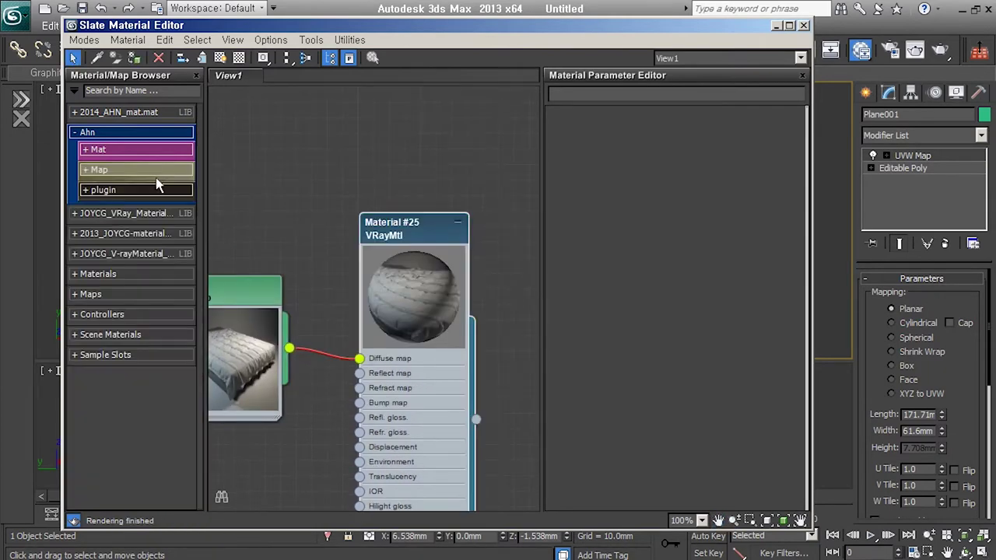
# Add Multi/Sub-Object Material #35 with two sub-materials and plug Material #25 into slot 1
pyautogui.click(98, 149)
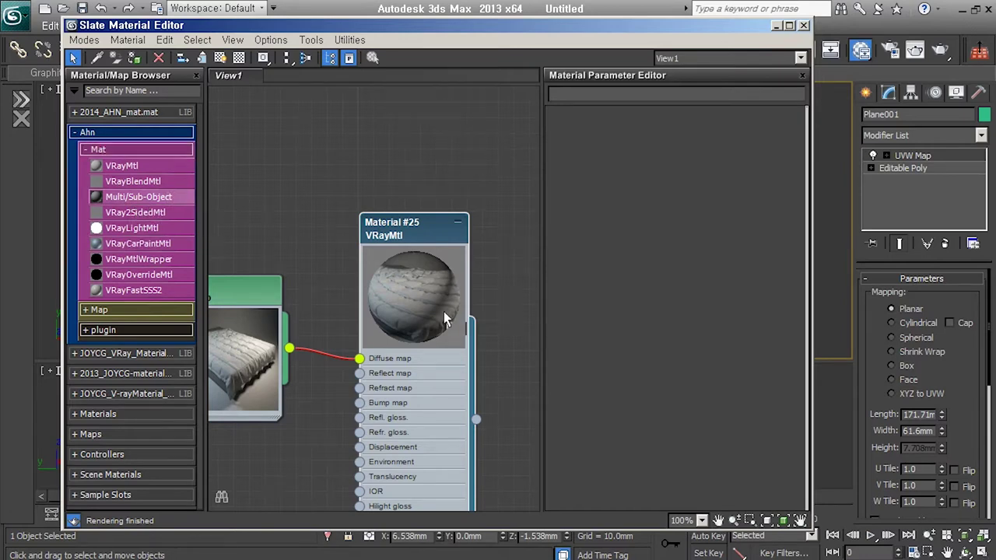
pyautogui.moveTo(529, 362); pyautogui.dragTo(378, 322, button='middle')
pyautogui.moveTo(378, 322); pyautogui.dragTo(427, 300)
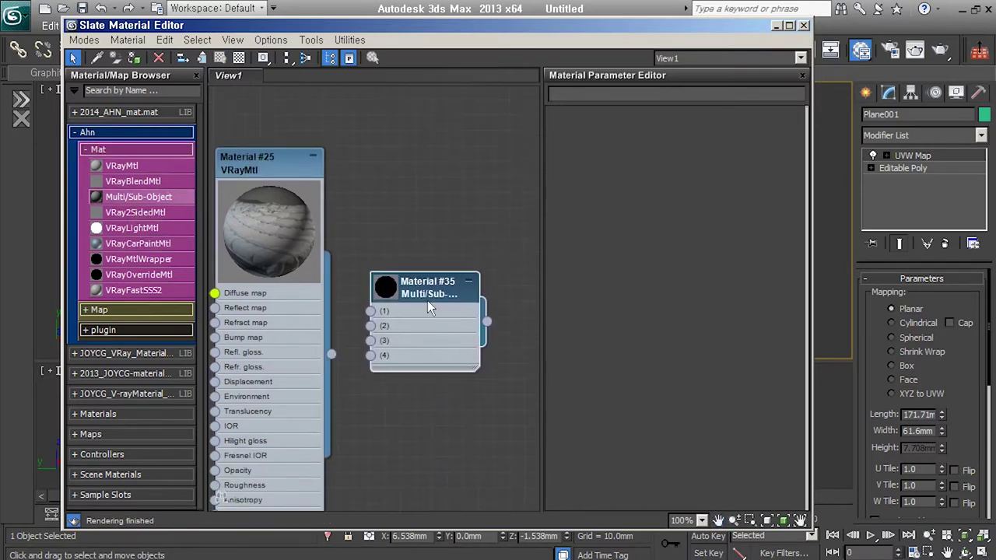
pyautogui.doubleClick(427, 301)
pyautogui.click(751, 142)
pyautogui.click(751, 142)
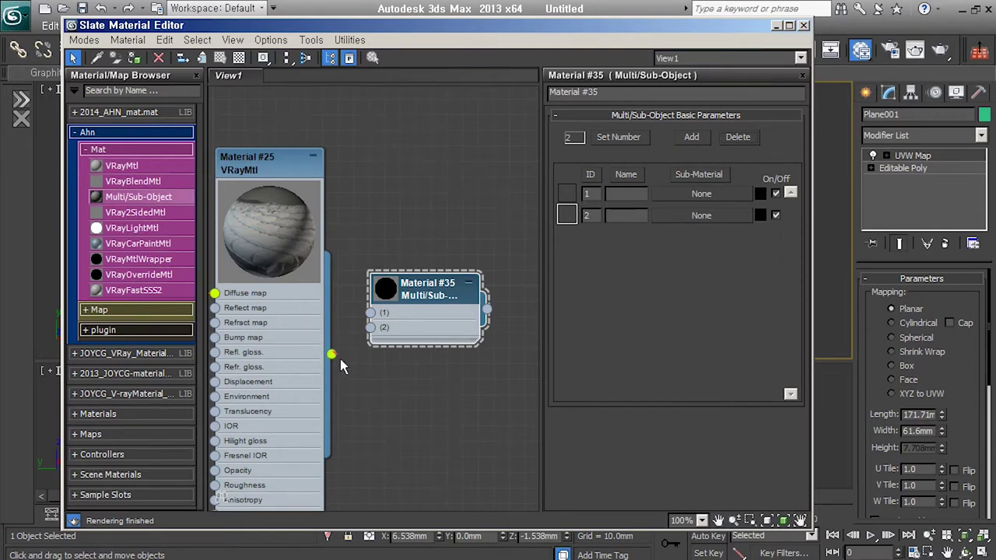
pyautogui.moveTo(378, 323); pyautogui.dragTo(374, 315)
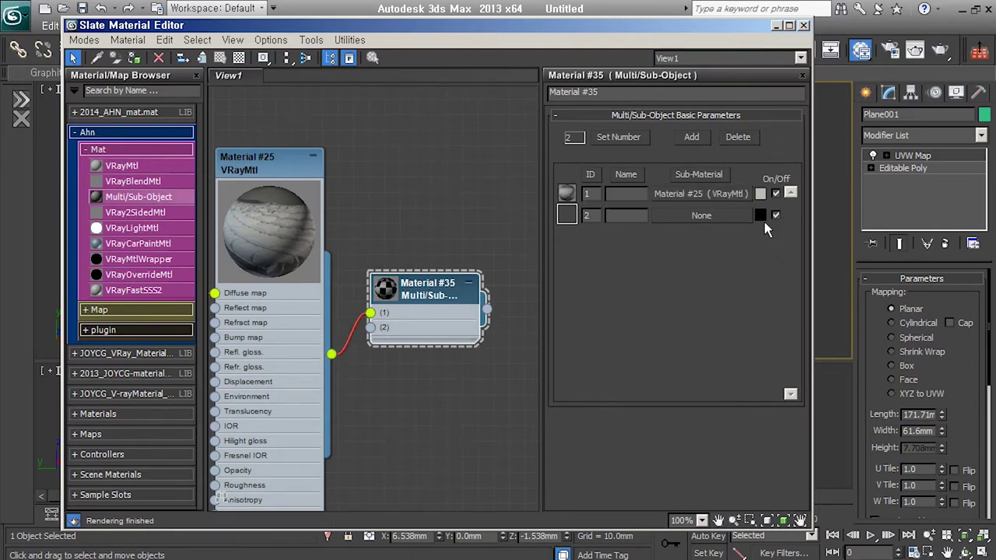
pyautogui.doubleClick(389, 291)
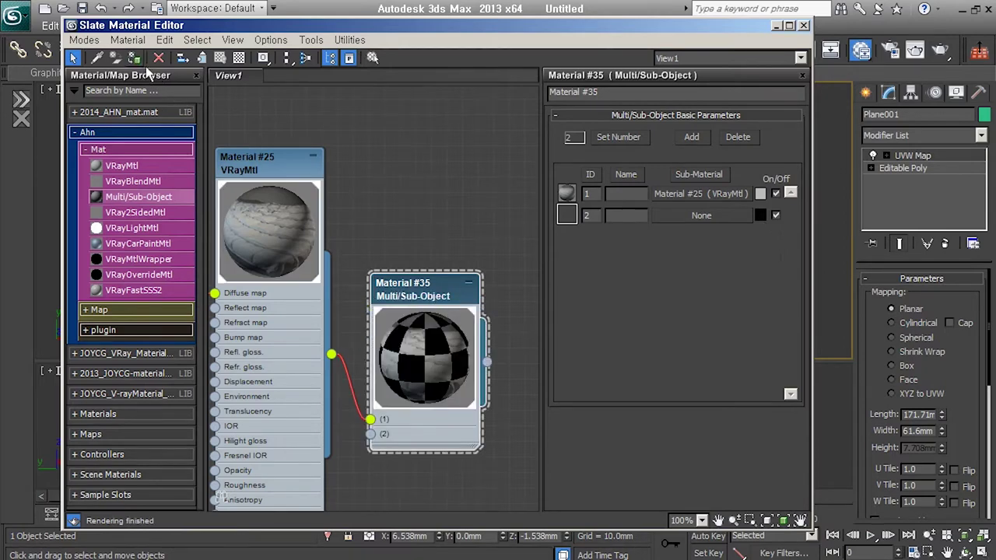
# Show the Map #1 bitmap in the viewports through Material #35
pyautogui.moveTo(309, 234); pyautogui.dragTo(537, 264, button='middle')
pyautogui.click(321, 262)
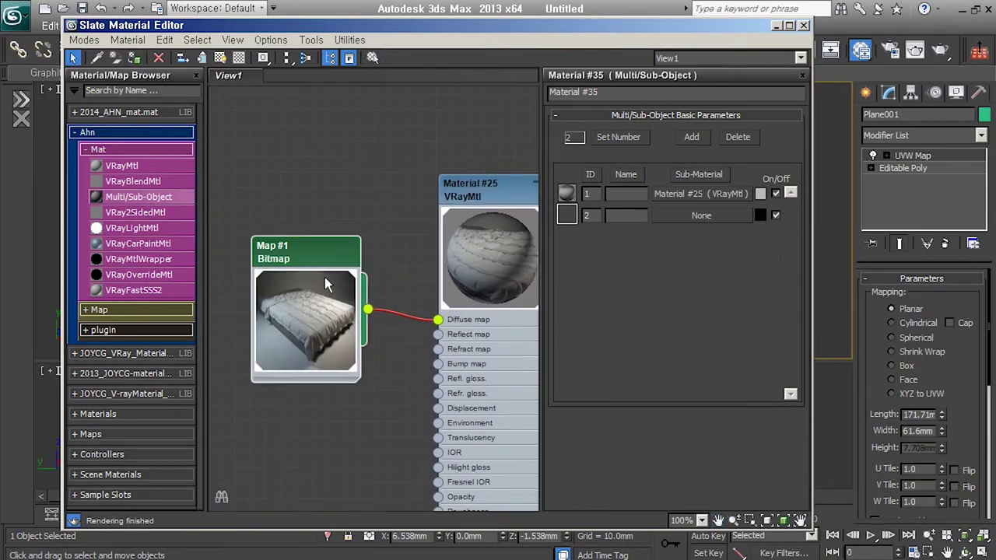
pyautogui.click(220, 57)
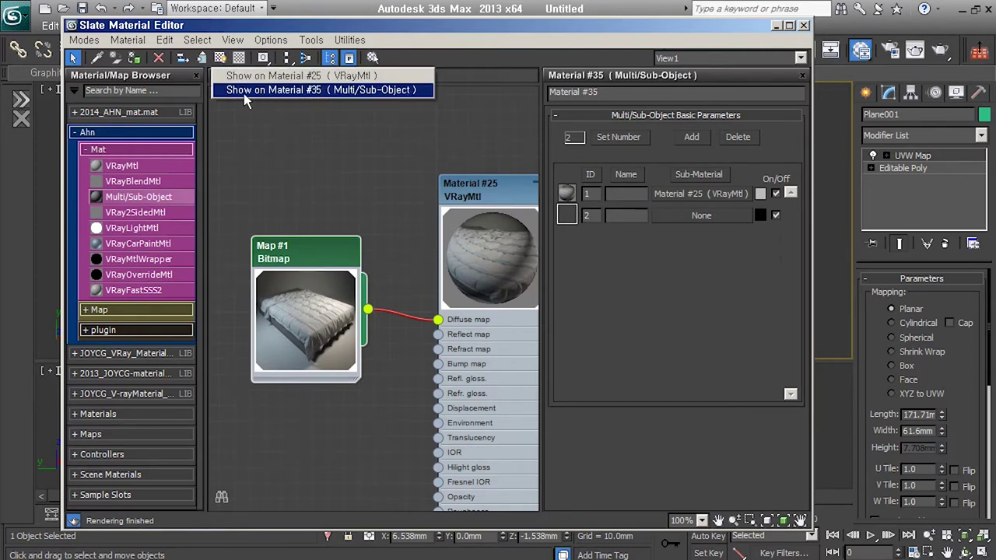
pyautogui.click(244, 90)
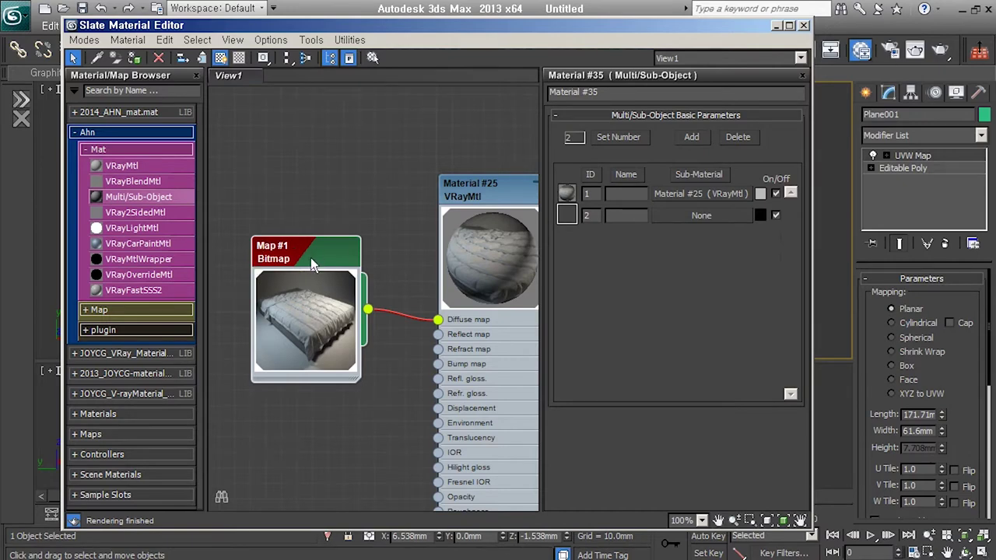
pyautogui.click(775, 25)
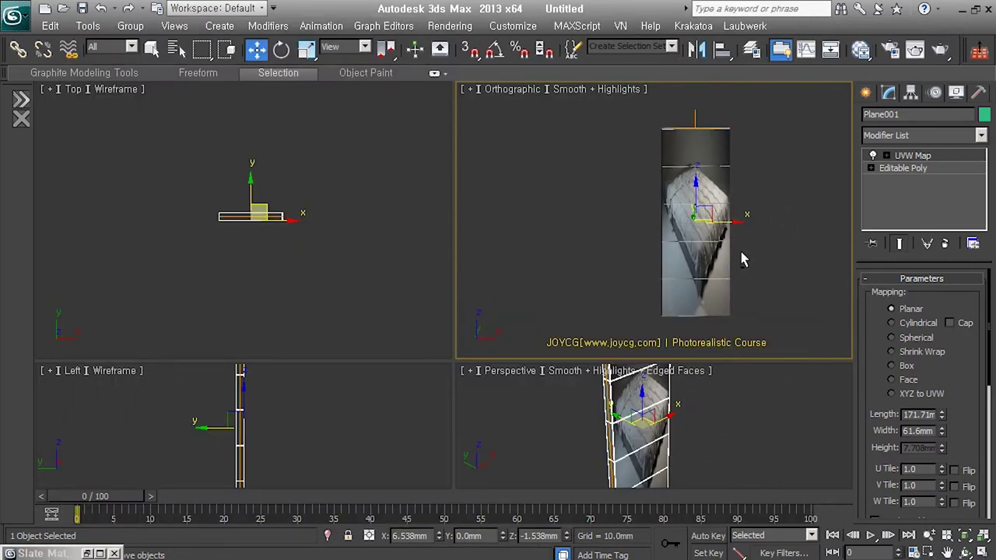
# Try scaling the UVW Map gizmo wider along X, then undo the stretch
pyautogui.moveTo(739, 260); pyautogui.dragTo(710, 262, button='middle')
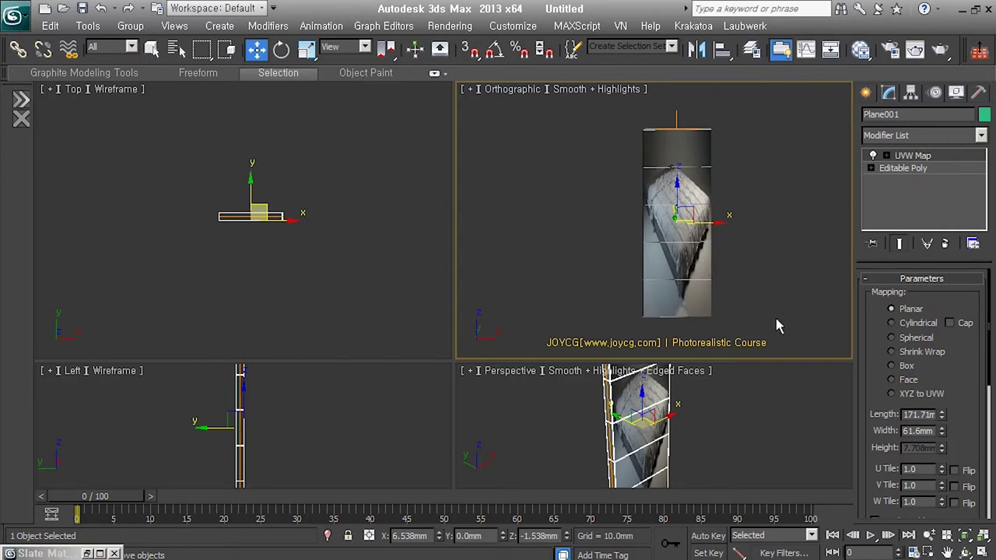
pyautogui.moveTo(887, 416); pyautogui.dragTo(913, 195)
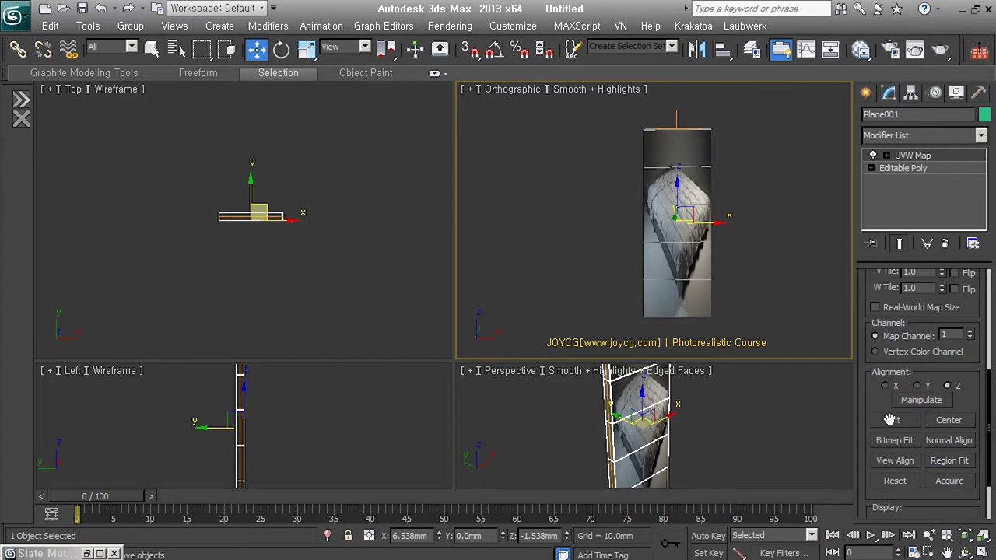
pyautogui.moveTo(889, 419); pyautogui.dragTo(891, 403)
pyautogui.click(885, 155)
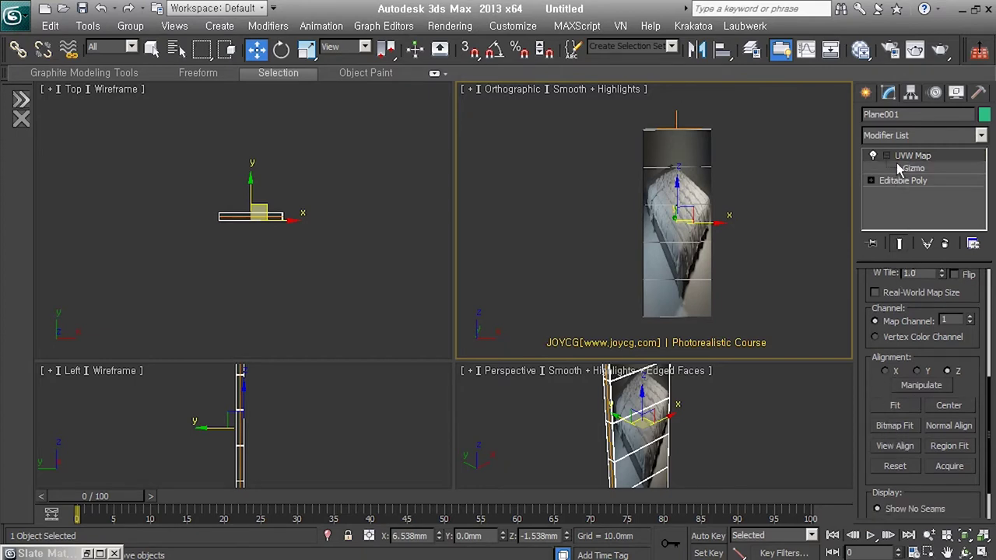
pyautogui.click(913, 168)
pyautogui.rightClick(689, 238)
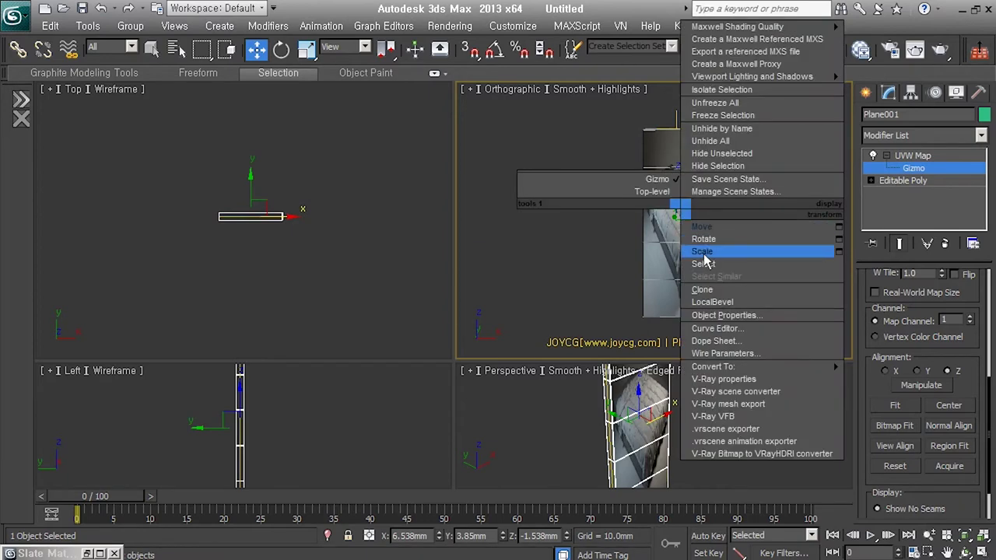
pyautogui.click(700, 248)
pyautogui.moveTo(706, 239); pyautogui.dragTo(546, 239)
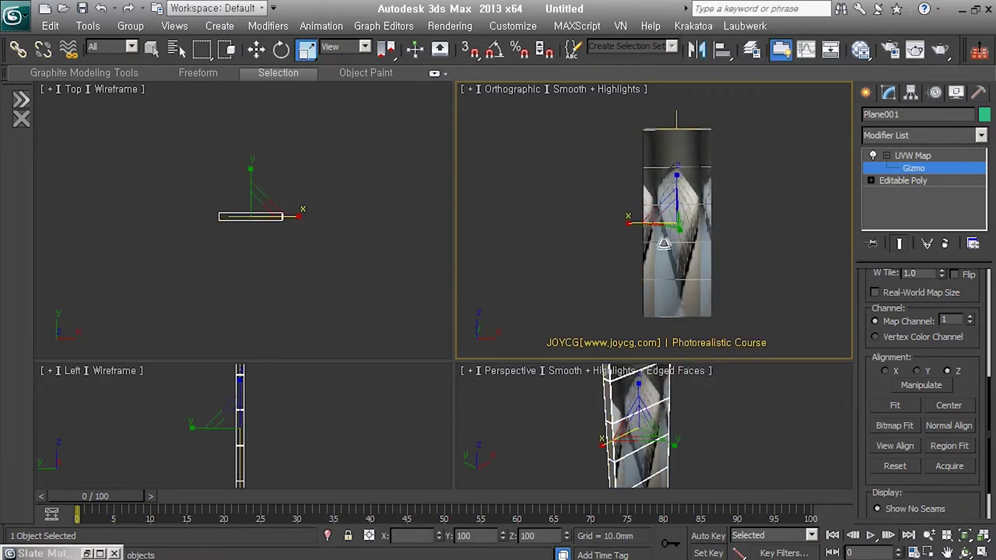
pyautogui.moveTo(546, 239); pyautogui.dragTo(544, 239)
pyautogui.hotkey('ctrl', 'z')
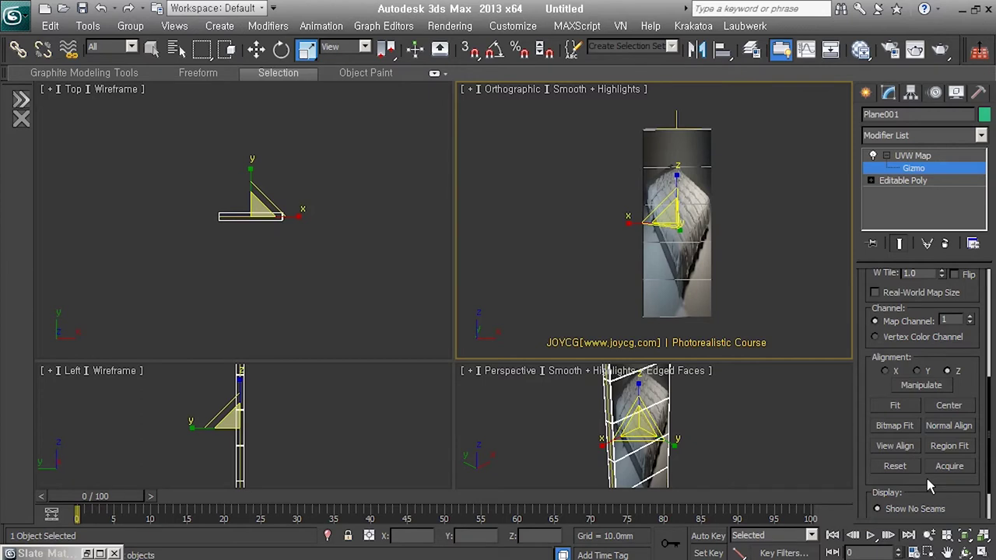
# Fit the UVW Map gizmo to test.JPG's proportions with Bitmap Fit
pyautogui.click(898, 426)
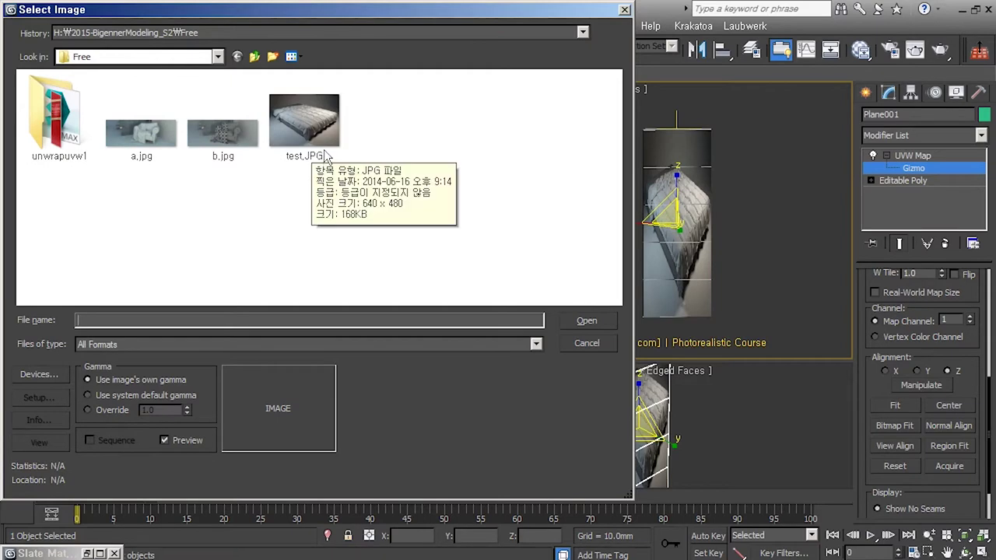
pyautogui.click(303, 125)
pyautogui.click(603, 322)
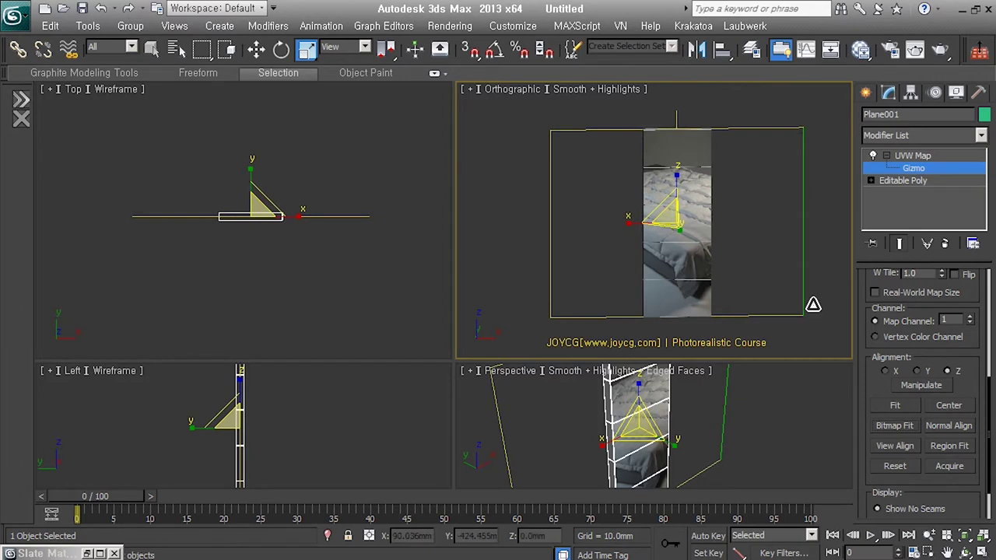
# Delete the UVW Map modifier from the strip and switch to Element selection
pyautogui.keyDown('alt'); pyautogui.moveTo(812, 303); pyautogui.dragTo(756, 313, button='middle'); pyautogui.keyUp('alt')
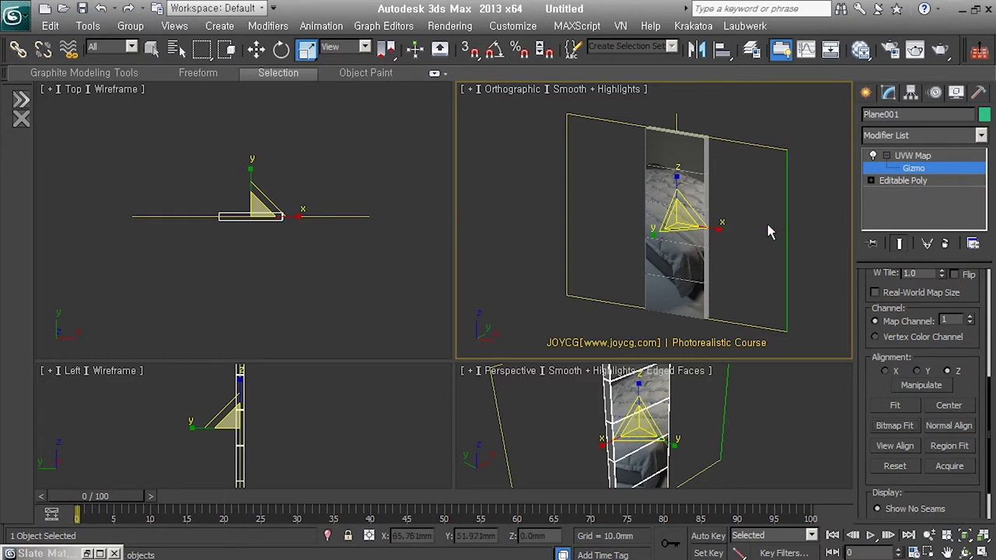
pyautogui.press('Delete')
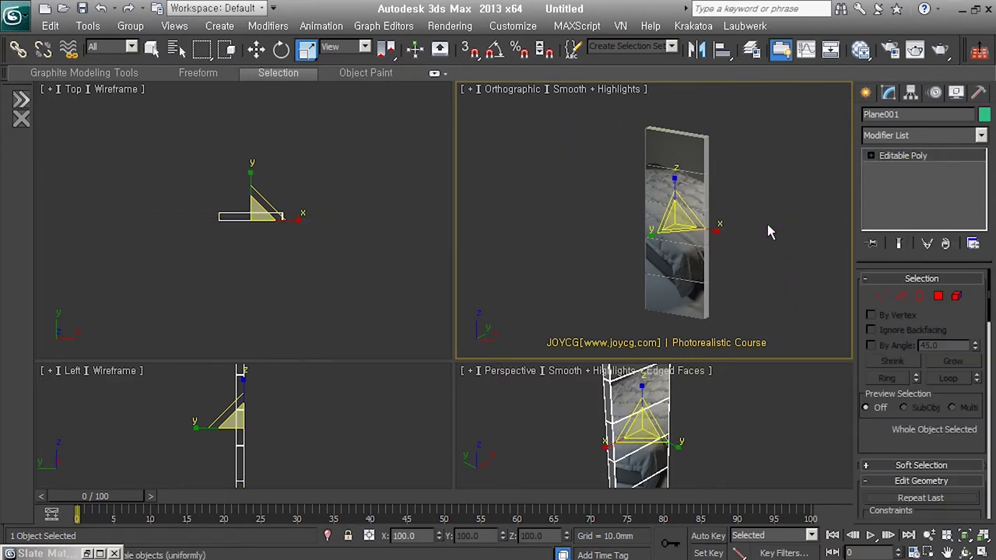
pyautogui.moveTo(760, 261)
pyautogui.keyDown('alt'); pyautogui.mouseDown(button='middle')
pyautogui.moveTo(802, 222)
pyautogui.moveTo(767, 260)
pyautogui.moveTo(776, 256)
pyautogui.moveTo(724, 275)
pyautogui.moveTo(735, 278)
pyautogui.mouseUp(button='middle'); pyautogui.keyUp('alt')
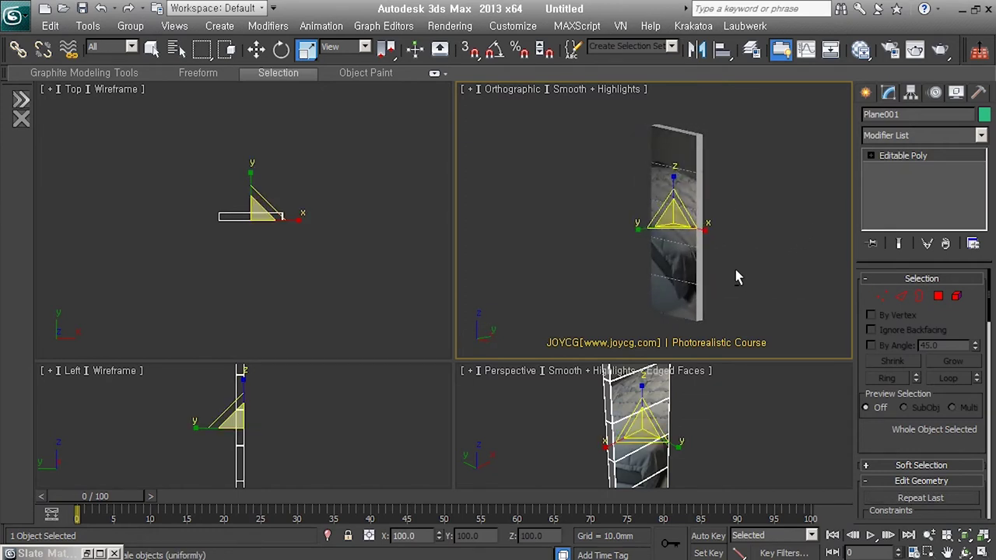
pyautogui.click(955, 295)
# Select the strip's top element and lift it along Z to open a gap
pyautogui.click(695, 171)
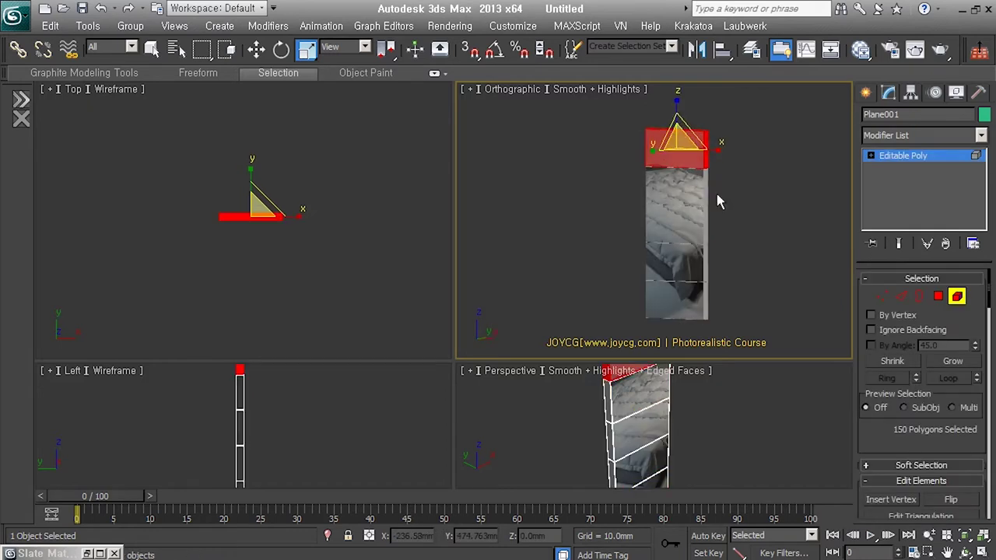
pyautogui.press('w')
pyautogui.moveTo(711, 161); pyautogui.dragTo(708, 174, button='middle')
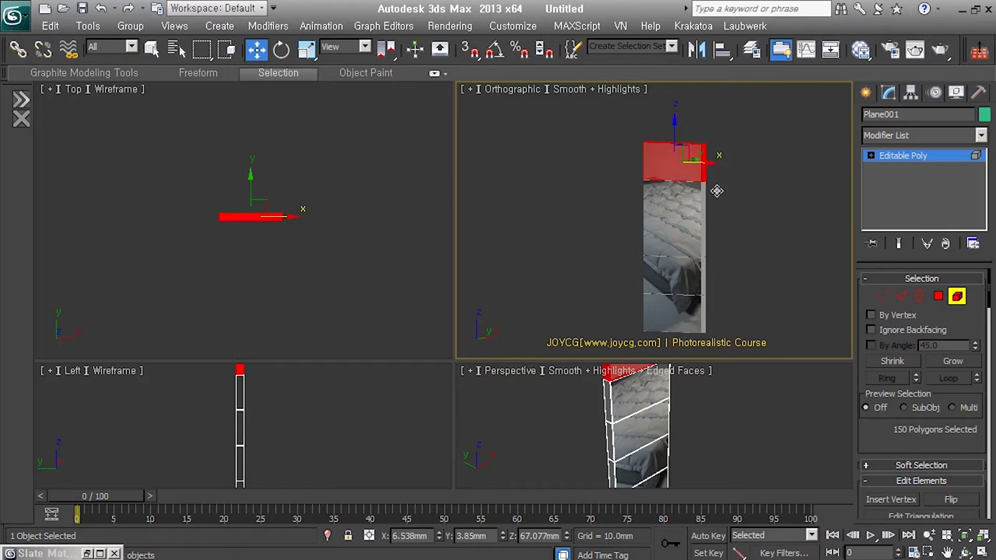
pyautogui.press('F2')
pyautogui.scroll(1, 716, 190)
pyautogui.scroll(1, 716, 191)
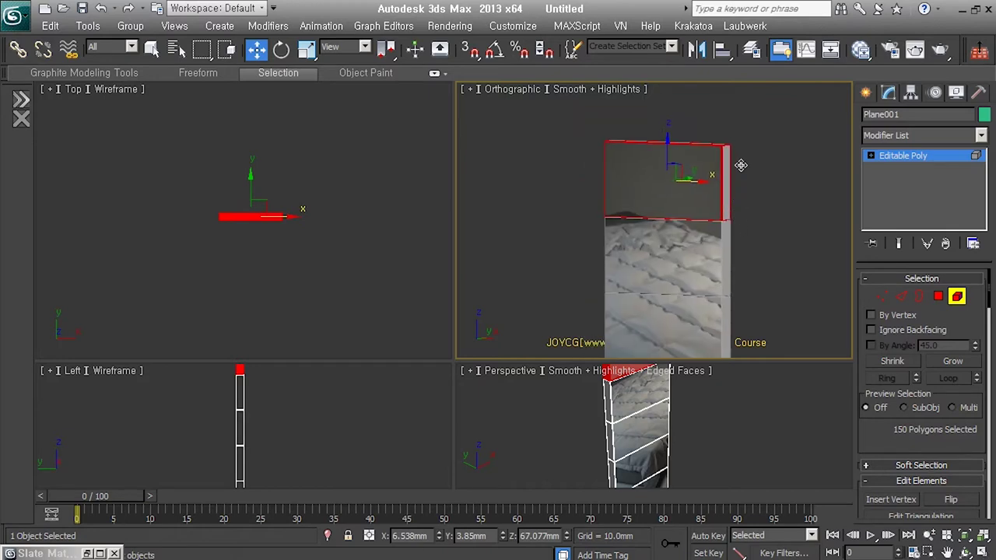
pyautogui.scroll(-2, 694, 226)
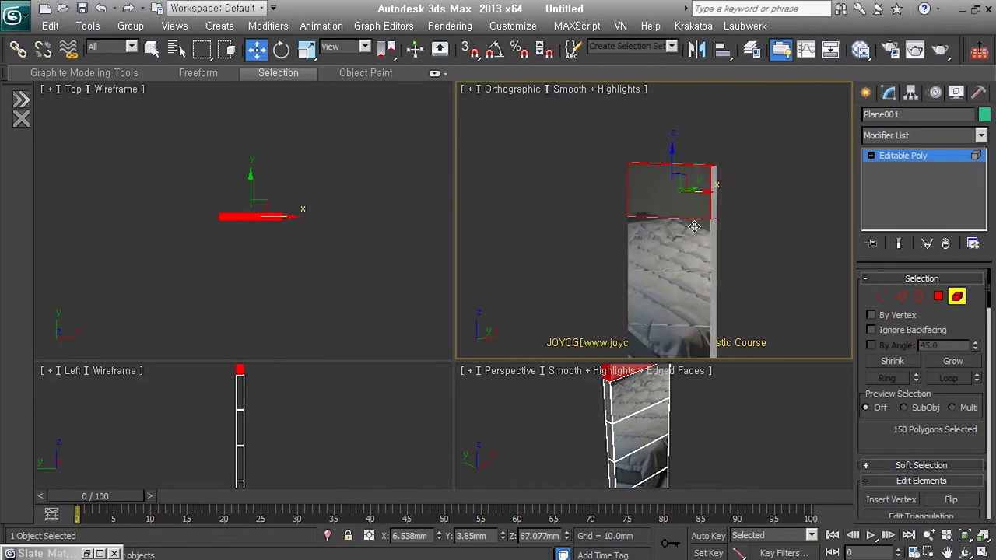
pyautogui.moveTo(675, 170); pyautogui.dragTo(682, 154)
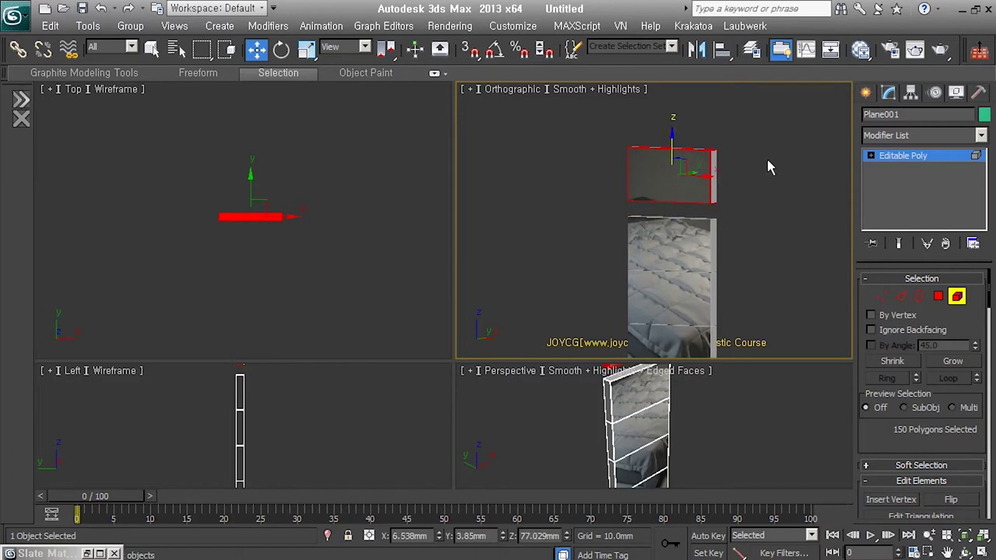
# Raise the next piece and move the lower pieces down so all five strips are spaced apart
pyautogui.keyDown('ctrl'); pyautogui.click(690, 242); pyautogui.keyUp('ctrl')
pyautogui.moveTo(685, 164); pyautogui.dragTo(720, 207)
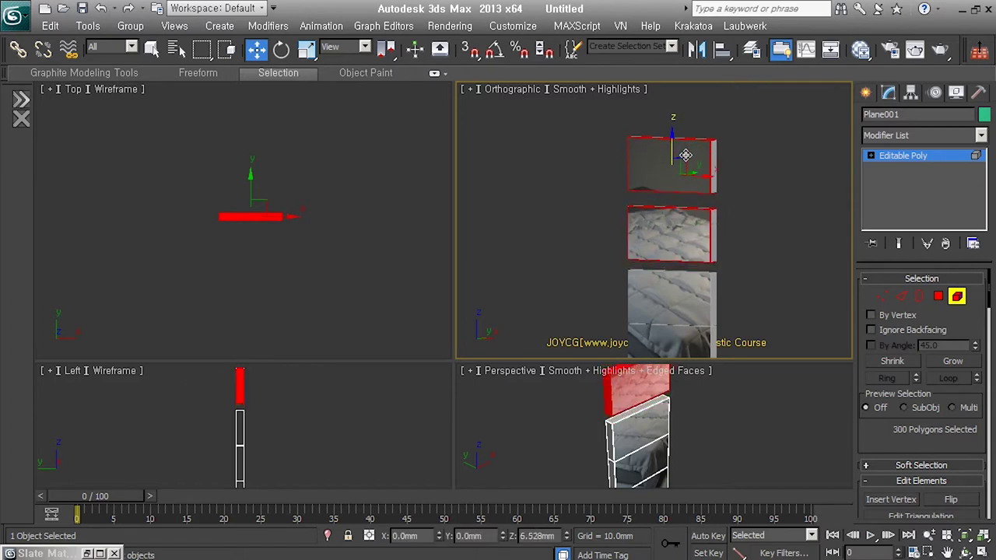
pyautogui.moveTo(742, 238); pyautogui.dragTo(648, 330)
pyautogui.moveTo(670, 257); pyautogui.dragTo(680, 296)
pyautogui.click(679, 281)
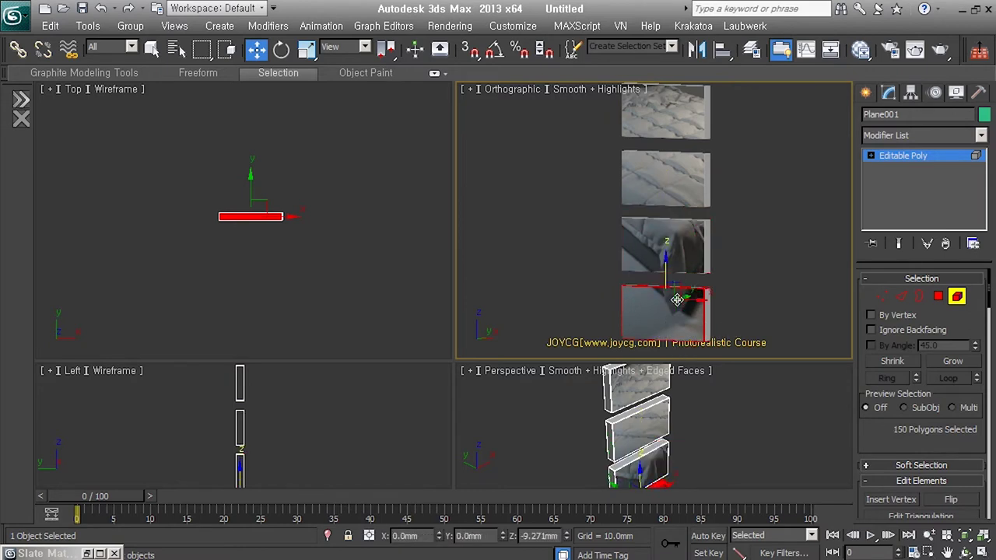
# Return to the whole Plane001 object and bring up the unwrapuvw1 image folder
pyautogui.click(957, 296)
pyautogui.scroll(-2, 742, 291)
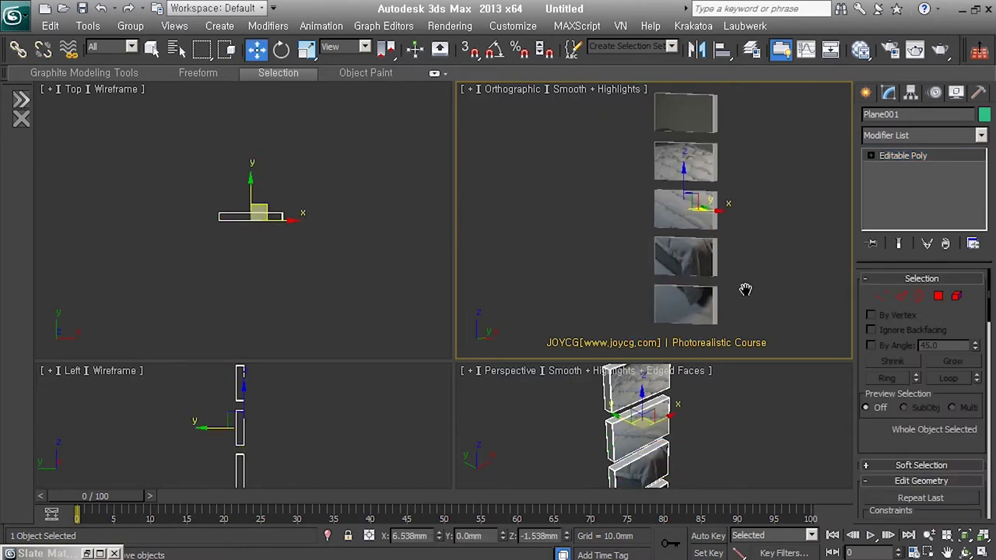
pyautogui.hotkey('alt', 'Tab')
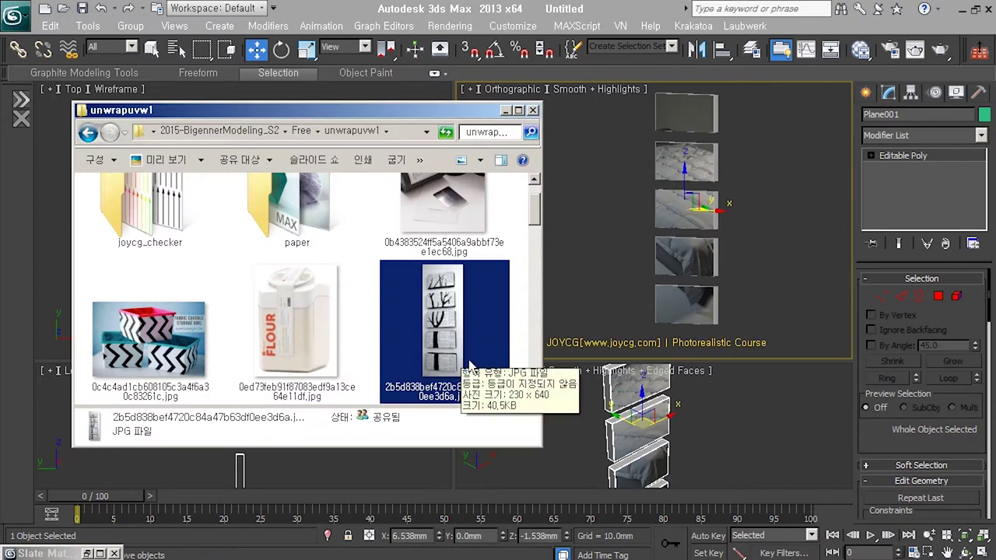
# Delete every object from the 3ds Max scene and view the FLOUR container photo in unwrapuvw1
pyautogui.click(676, 286)
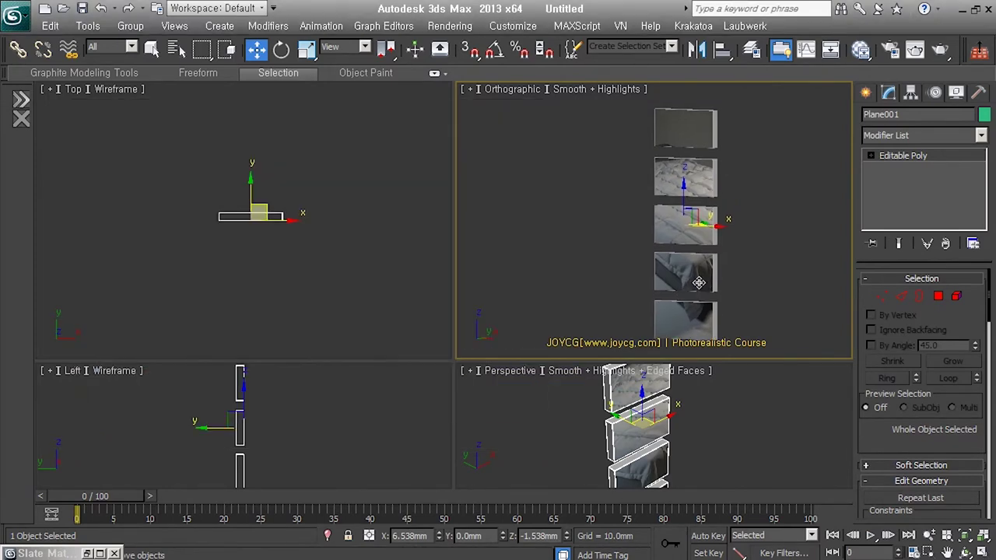
pyautogui.press('Delete')
pyautogui.hotkey('alt', 'Tab')
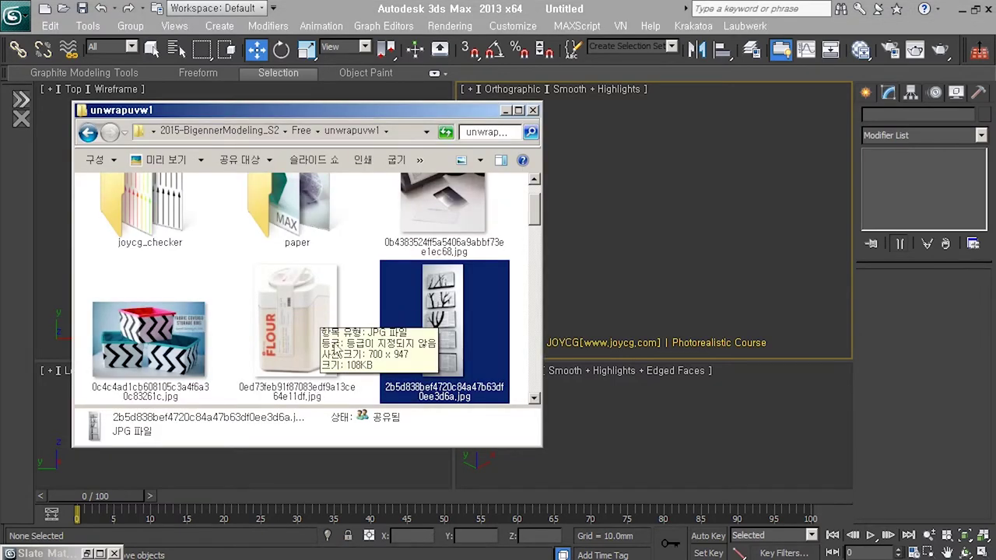
pyautogui.click(300, 312)
pyautogui.moveTo(296, 319)
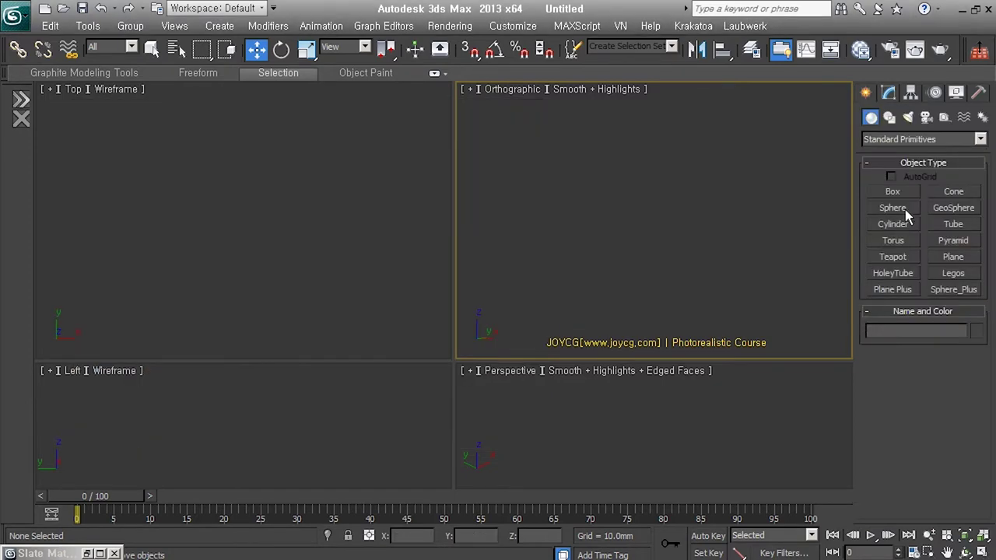
pyautogui.click(893, 191)
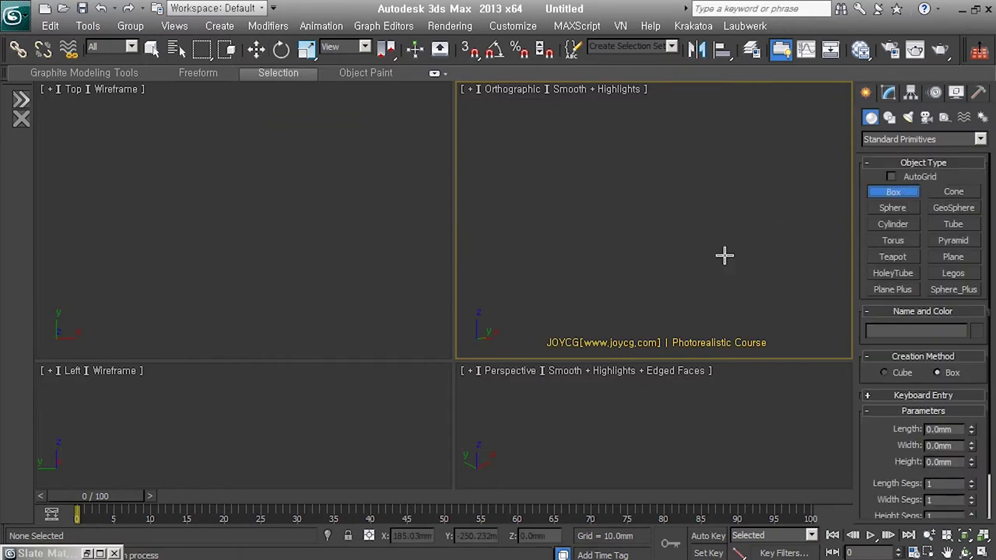
# Reset the viewports to equal quarters and draw a tall box in the perspective view
pyautogui.moveTo(682, 241); pyautogui.dragTo(678, 299)
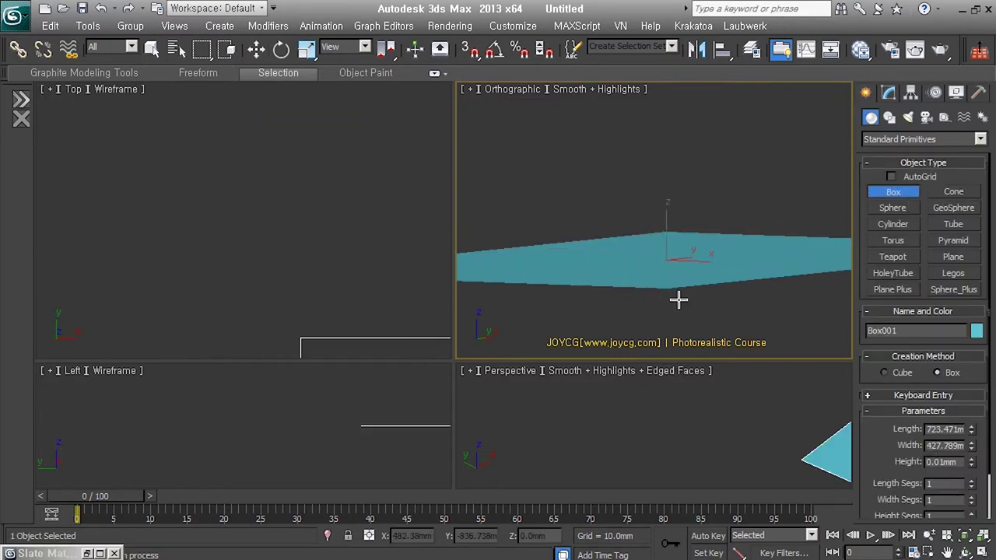
pyautogui.rightClick(678, 299)
pyautogui.rightClick(454, 360)
pyautogui.click(490, 348)
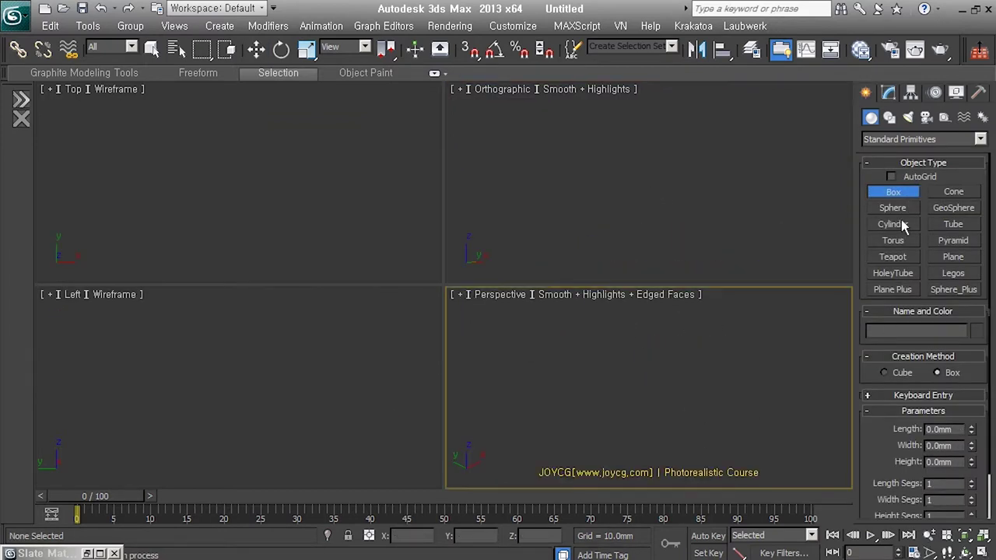
pyautogui.moveTo(649, 408); pyautogui.dragTo(662, 455)
pyautogui.click(699, 404)
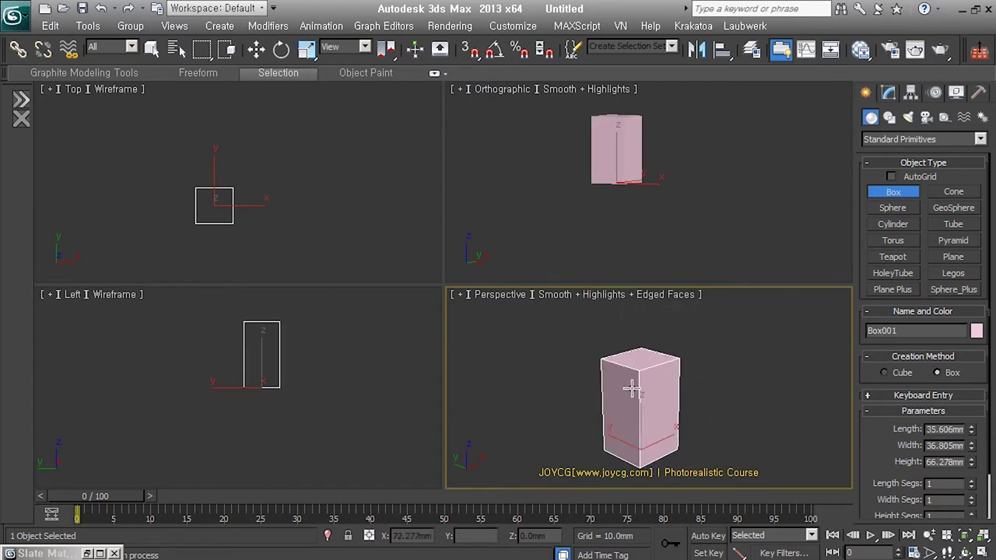
pyautogui.scroll(2, 631, 389)
# Convert the box to Editable Poly and add a horizontal edge loop near its top
pyautogui.hotkey('alt', 'c')
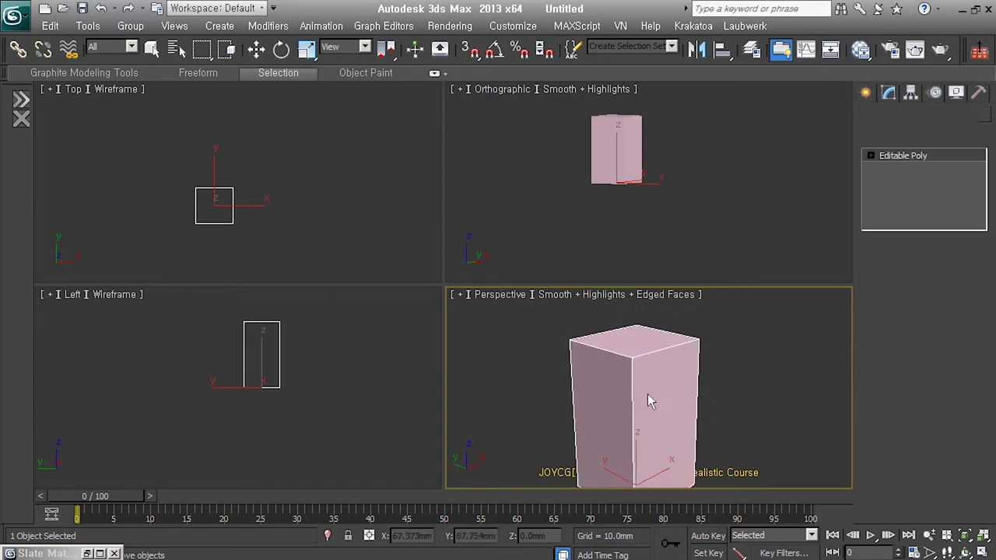
pyautogui.click(667, 378)
pyautogui.click(669, 401)
pyautogui.press('w')
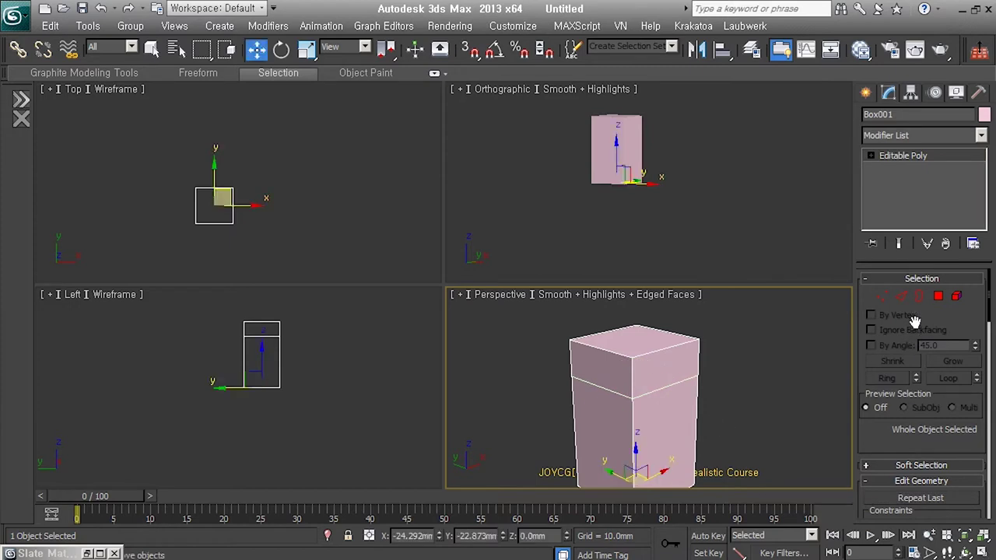
pyautogui.press('2')
pyautogui.moveTo(903, 462); pyautogui.dragTo(864, 329)
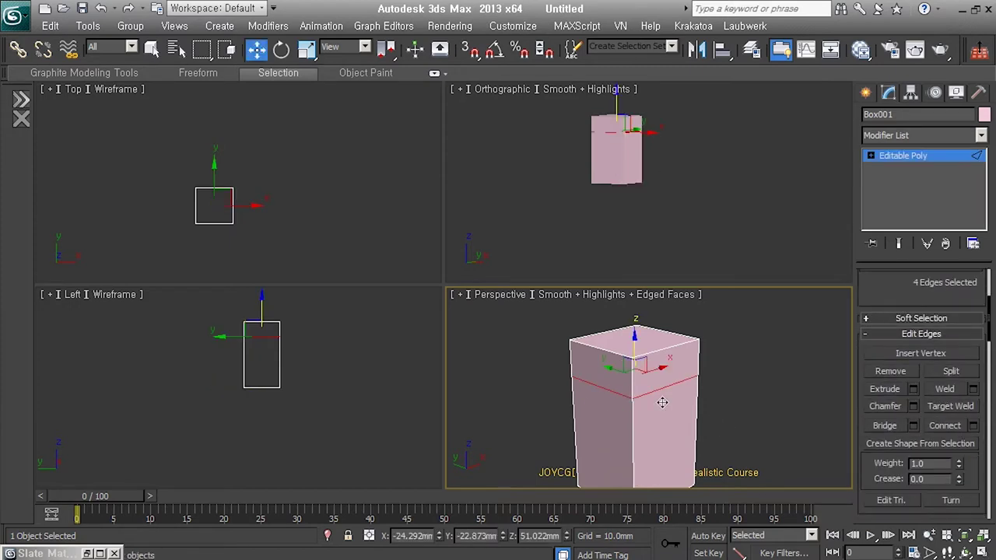
pyautogui.moveTo(672, 408); pyautogui.dragTo(675, 399, button='middle')
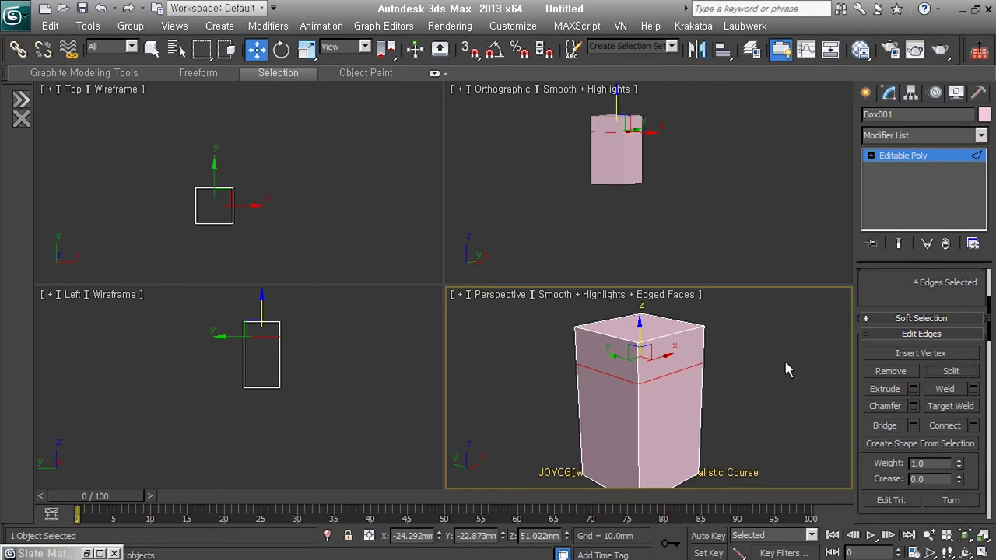
# Inspect the box's edges and select the lid element above the new loop
pyautogui.click(871, 155)
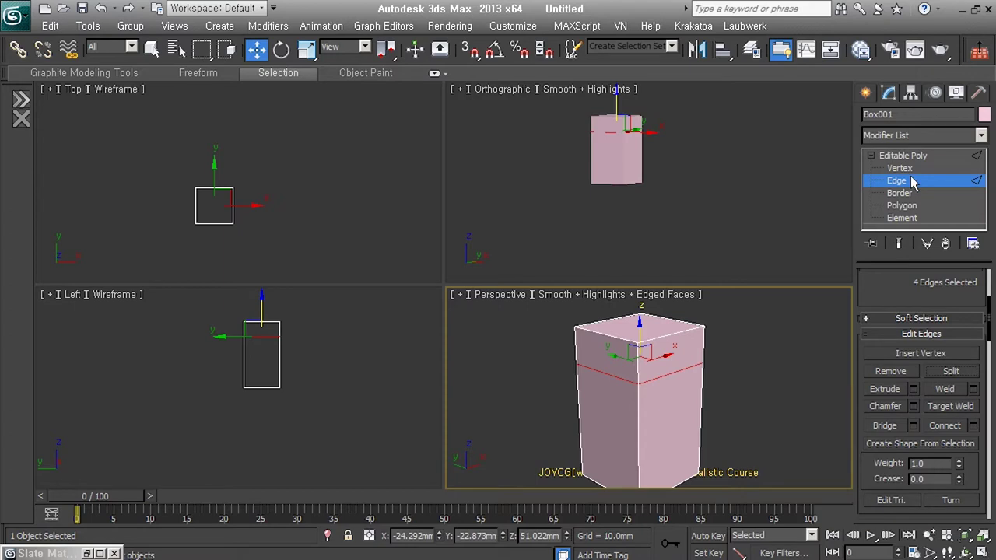
pyautogui.hotkey('ctrl', 'a')
pyautogui.keyDown('alt'); pyautogui.moveTo(809, 382); pyautogui.dragTo(778, 381, button='middle'); pyautogui.keyUp('alt')
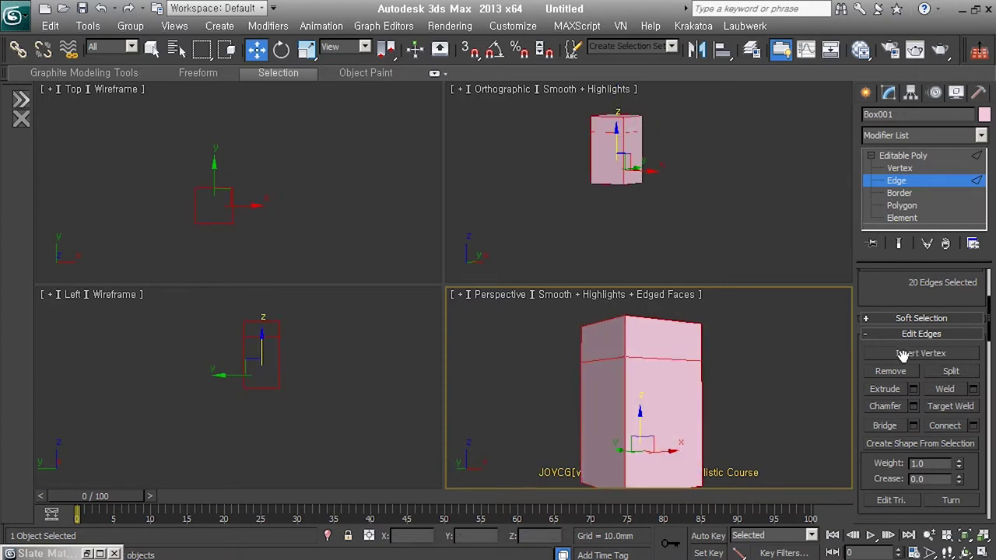
pyautogui.scroll(1, 918, 350)
pyautogui.keyDown('alt'); pyautogui.moveTo(534, 345); pyautogui.dragTo(774, 388); pyautogui.keyUp('alt')
pyautogui.keyDown('alt'); pyautogui.moveTo(774, 388); pyautogui.dragTo(678, 404, button='middle'); pyautogui.keyUp('alt')
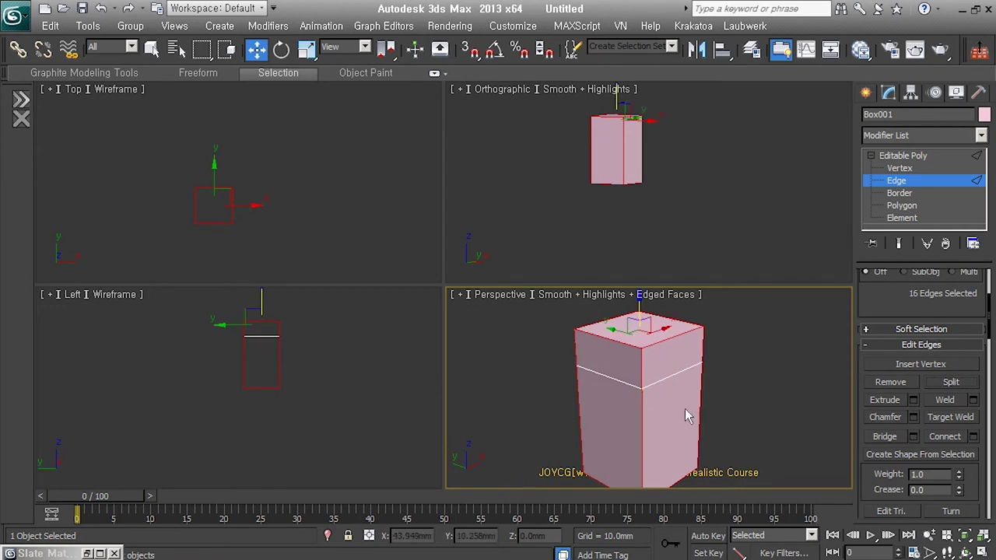
pyautogui.click(714, 397)
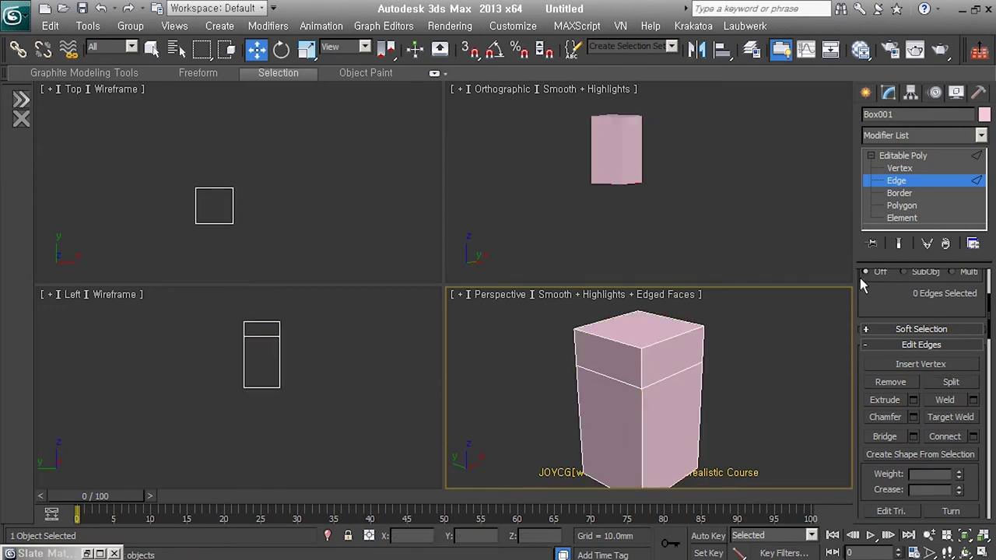
pyautogui.click(901, 218)
pyautogui.click(661, 346)
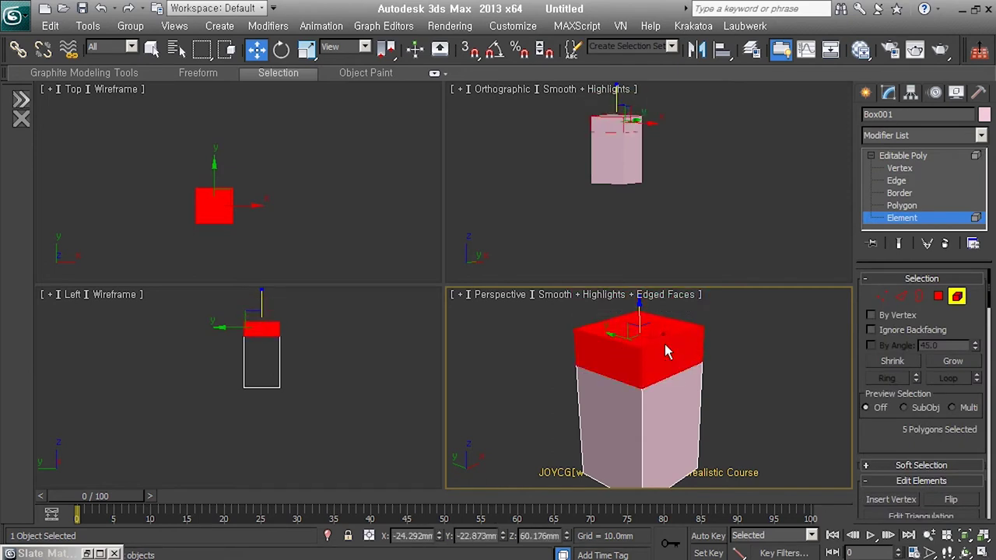
pyautogui.click(900, 296)
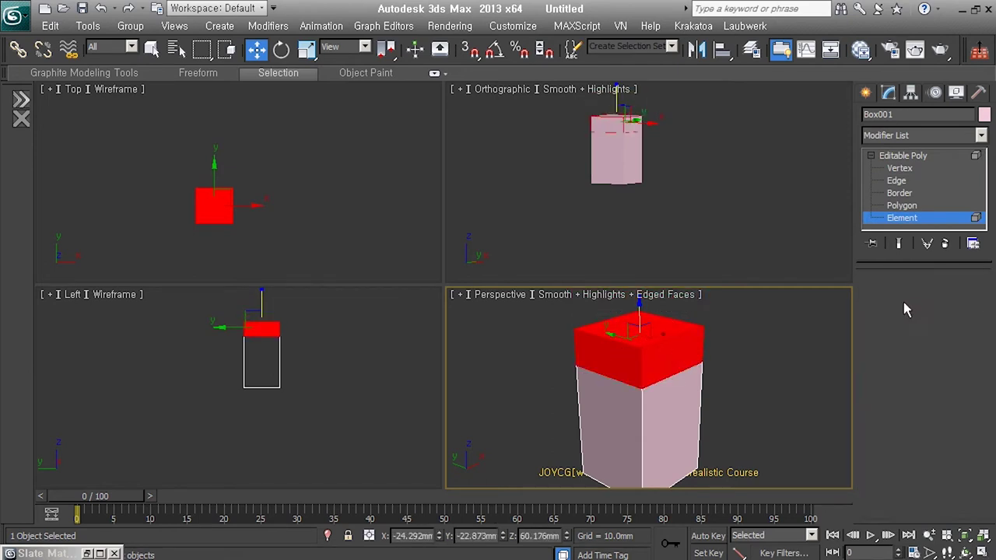
# Select all box edges except the middle ring and frame the box from above
pyautogui.hotkey('ctrl', 'a')
pyautogui.keyDown('alt'); pyautogui.moveTo(738, 395); pyautogui.dragTo(713, 365, button='middle'); pyautogui.keyUp('alt')
pyautogui.keyDown('alt'); pyautogui.moveTo(555, 342); pyautogui.dragTo(756, 398); pyautogui.keyUp('alt')
pyautogui.keyDown('alt'); pyautogui.moveTo(756, 398); pyautogui.dragTo(696, 397, button='middle'); pyautogui.keyUp('alt')
pyautogui.scroll(5, 696, 397)
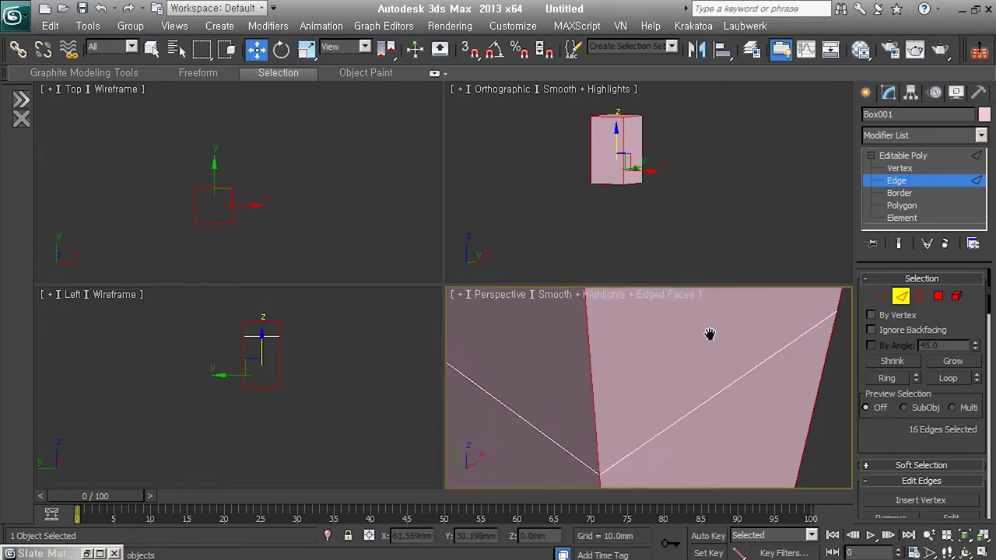
pyautogui.scroll(-3, 679, 398)
pyautogui.scroll(-2, 680, 397)
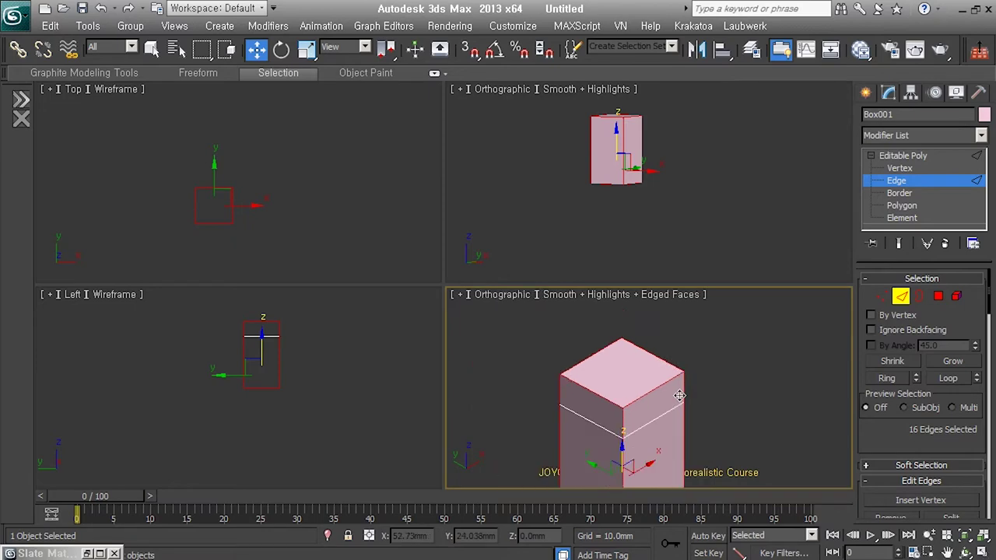
pyautogui.hotkey('ctrl', 'shift', 'z')
pyautogui.keyDown('alt'); pyautogui.moveTo(716, 355); pyautogui.dragTo(728, 375, button='middle'); pyautogui.keyUp('alt')
pyautogui.scroll(2, 728, 375)
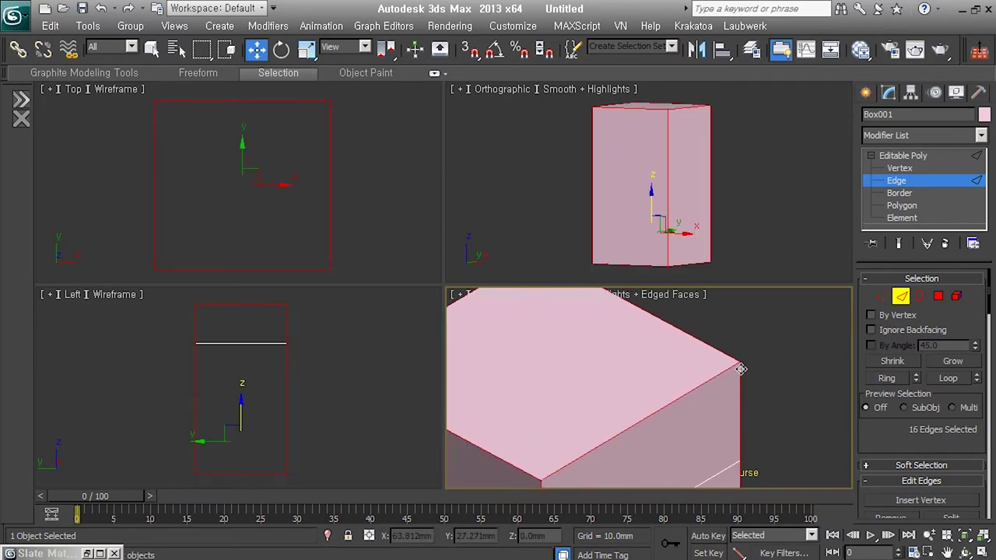
pyautogui.rightClick(728, 375)
# Try a Quad Chamfer with Amount 0.45 and 3 iterations, then remove it
pyautogui.click(922, 135)
pyautogui.press('q')
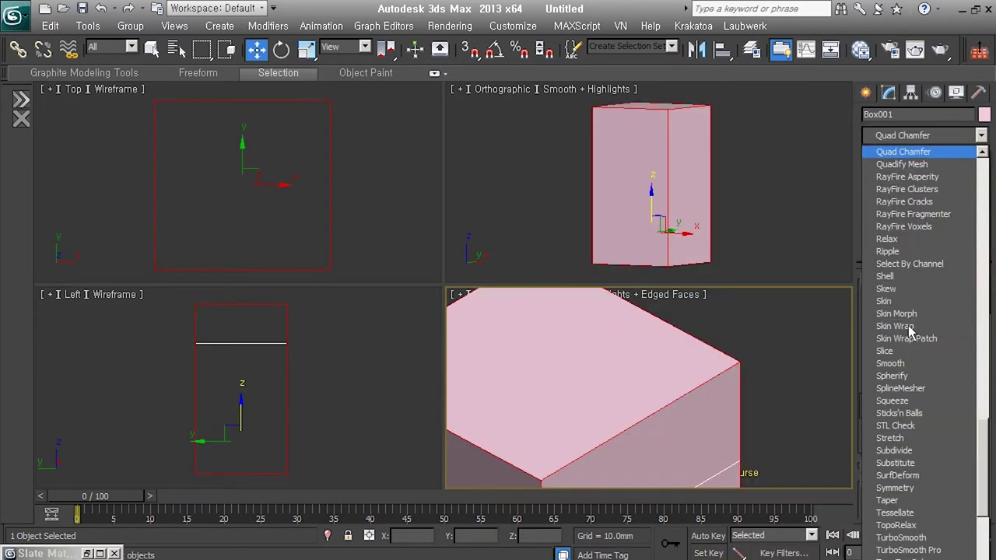
pyautogui.press('Return')
pyautogui.moveTo(973, 374)
pyautogui.mouseDown()
pyautogui.moveTo(984, 366)
pyautogui.moveTo(984, 383)
pyautogui.mouseUp()
pyautogui.moveTo(697, 411); pyautogui.dragTo(728, 381, button='middle')
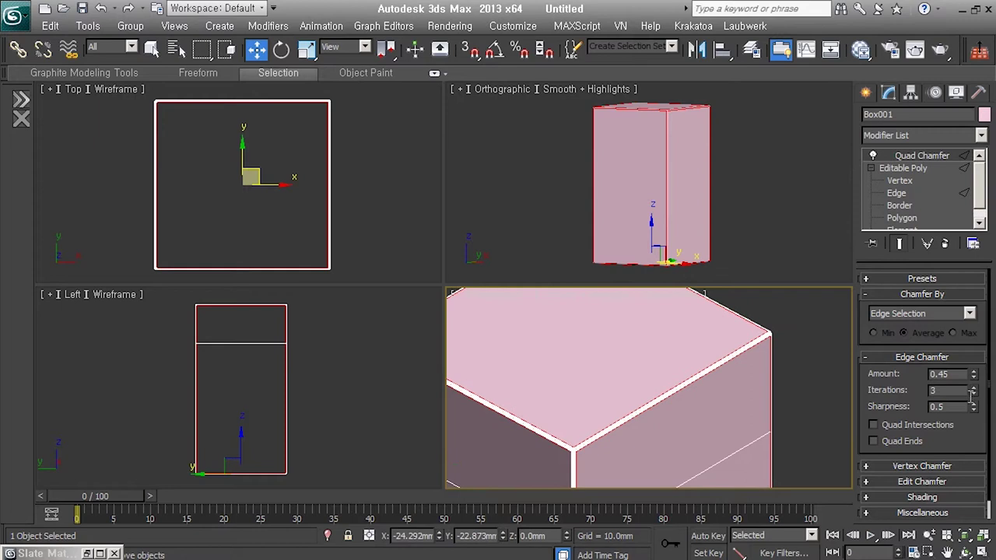
pyautogui.hotkey('ctrl', 'c')
pyautogui.scroll(-3, 677, 392)
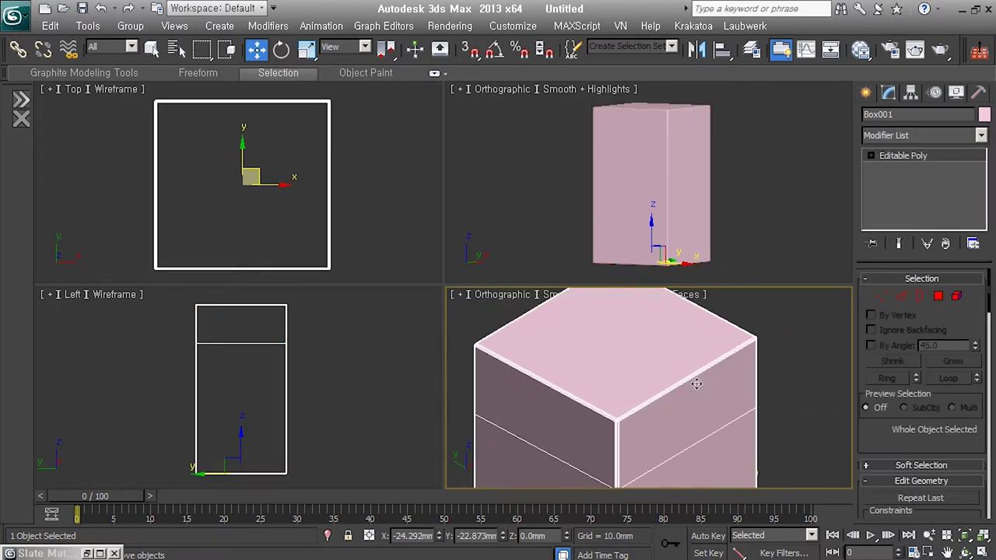
# Hide Edged Faces, reframe the box, and return to Edge mode with the loop selected
pyautogui.press('F4')
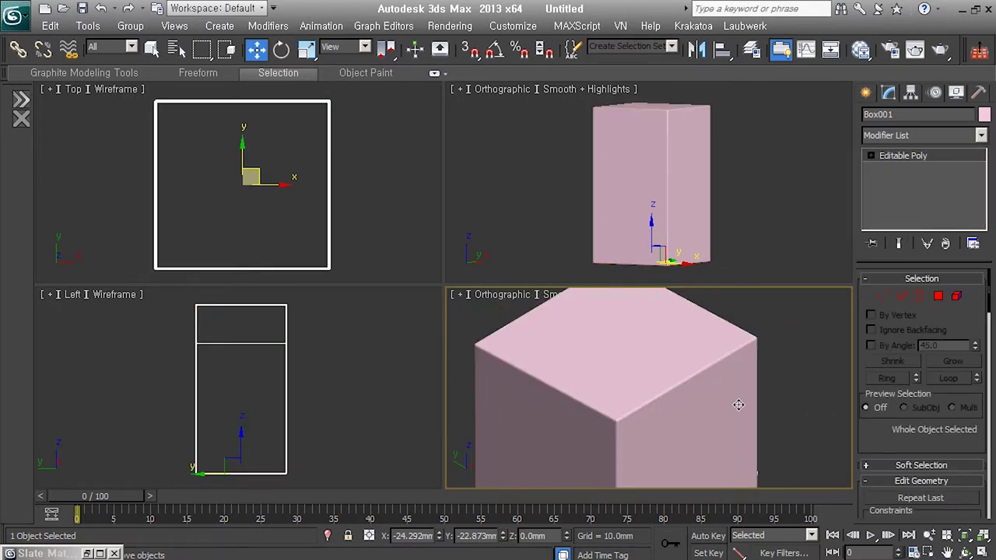
pyautogui.moveTo(736, 348); pyautogui.dragTo(689, 362, button='middle')
pyautogui.moveTo(724, 436)
pyautogui.keyDown('alt'); pyautogui.mouseDown(button='middle')
pyautogui.moveTo(693, 369)
pyautogui.moveTo(924, 304)
pyautogui.mouseUp(button='middle'); pyautogui.keyUp('alt')
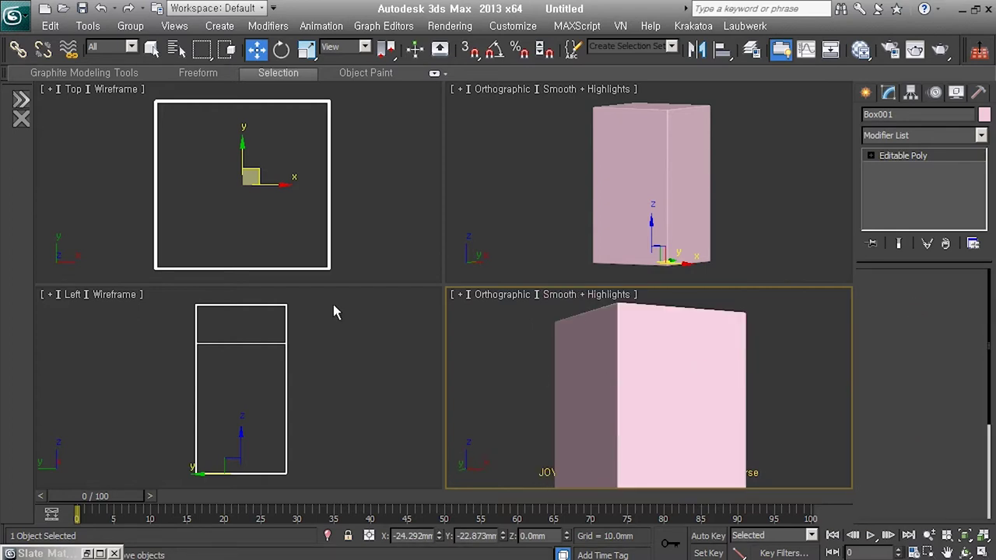
pyautogui.press('2')
pyautogui.scroll(3, 256, 343)
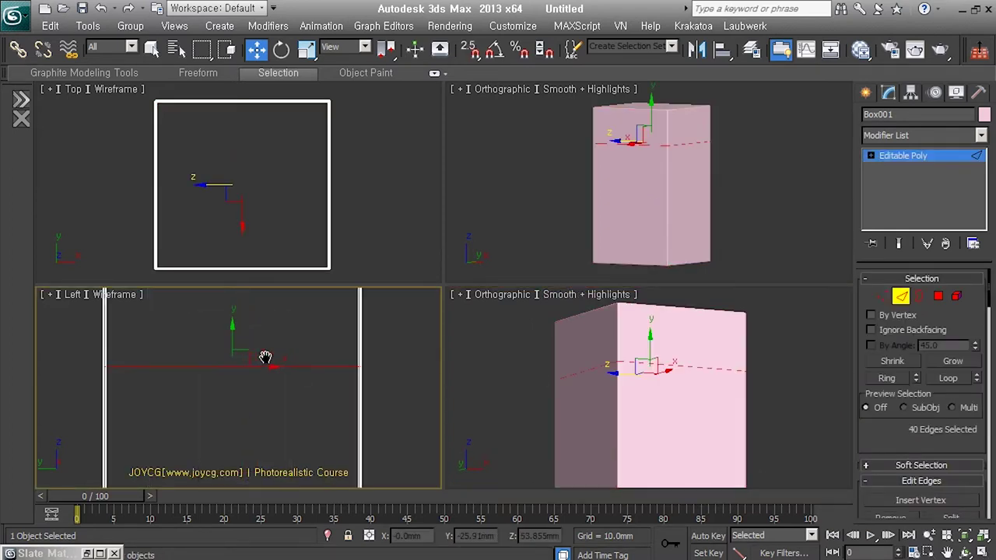
# Chamfer the lid-seam edge loop by 0.117mm with 1 segment, then return to object level
pyautogui.rightClick(315, 369)
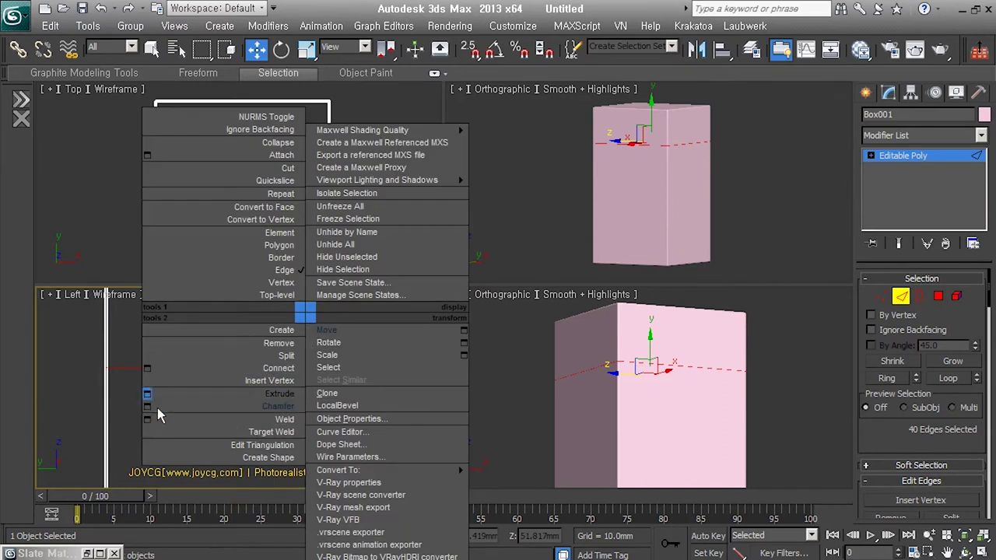
pyautogui.click(147, 406)
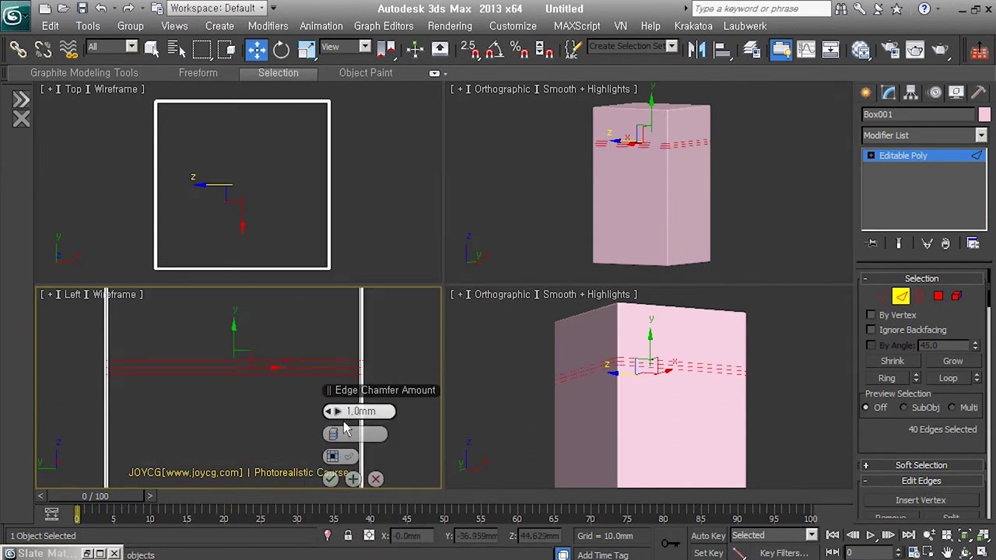
pyautogui.rightClick(347, 424)
pyautogui.moveTo(337, 411); pyautogui.dragTo(337, 405)
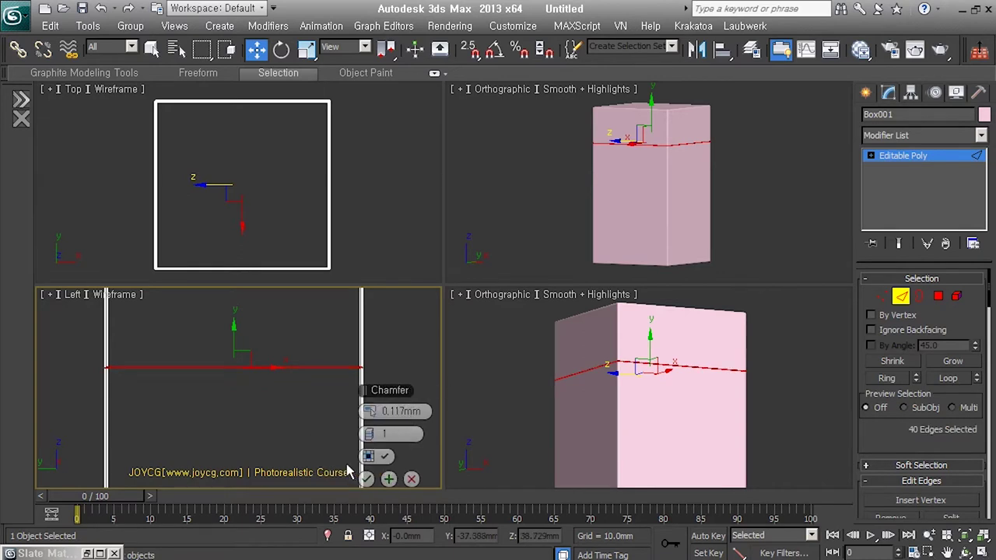
pyautogui.scroll(3, 361, 381)
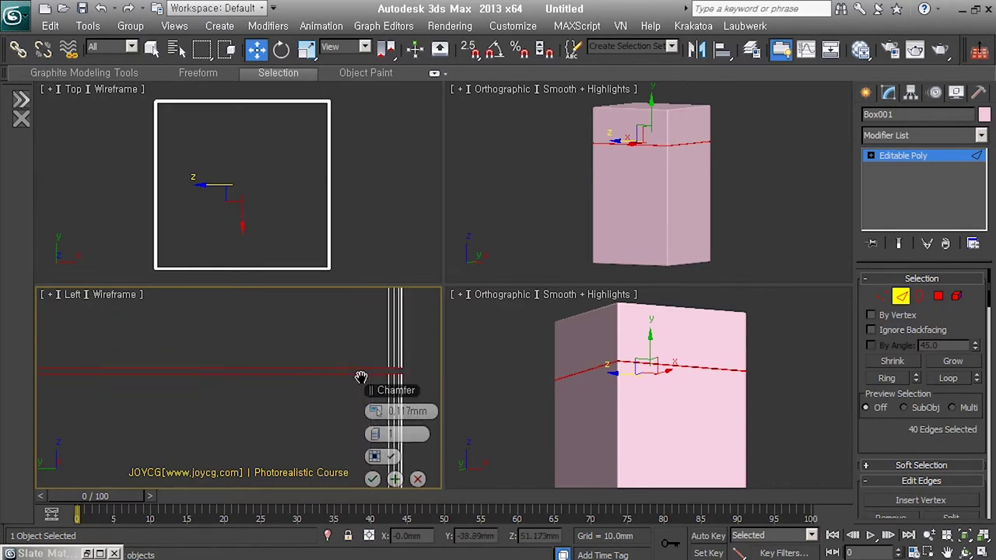
pyautogui.click(373, 478)
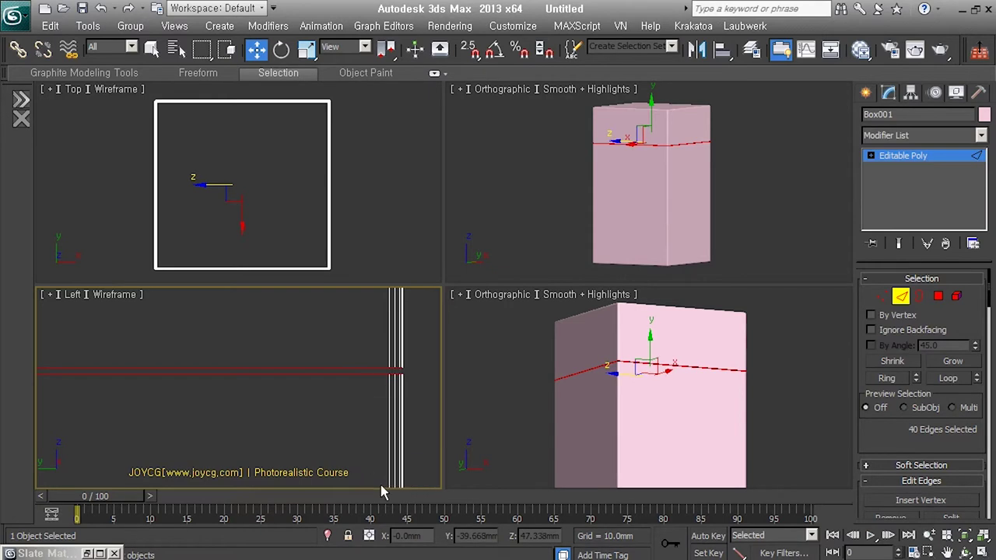
pyautogui.click(901, 295)
pyautogui.moveTo(667, 386)
pyautogui.keyDown('alt'); pyautogui.mouseDown(button='middle')
pyautogui.moveTo(733, 413)
pyautogui.moveTo(697, 423)
pyautogui.mouseUp(button='middle'); pyautogui.keyUp('alt')
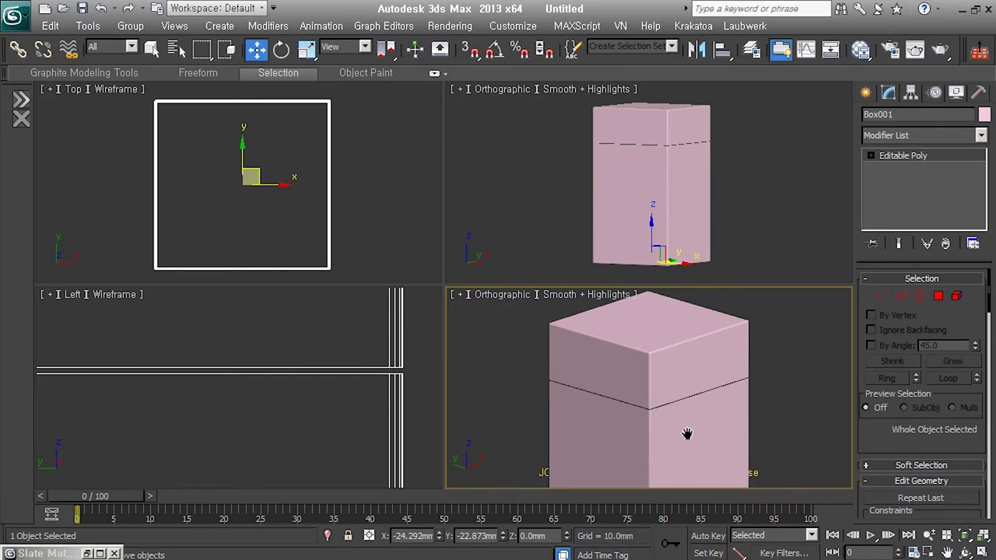
pyautogui.scroll(-4, 684, 412)
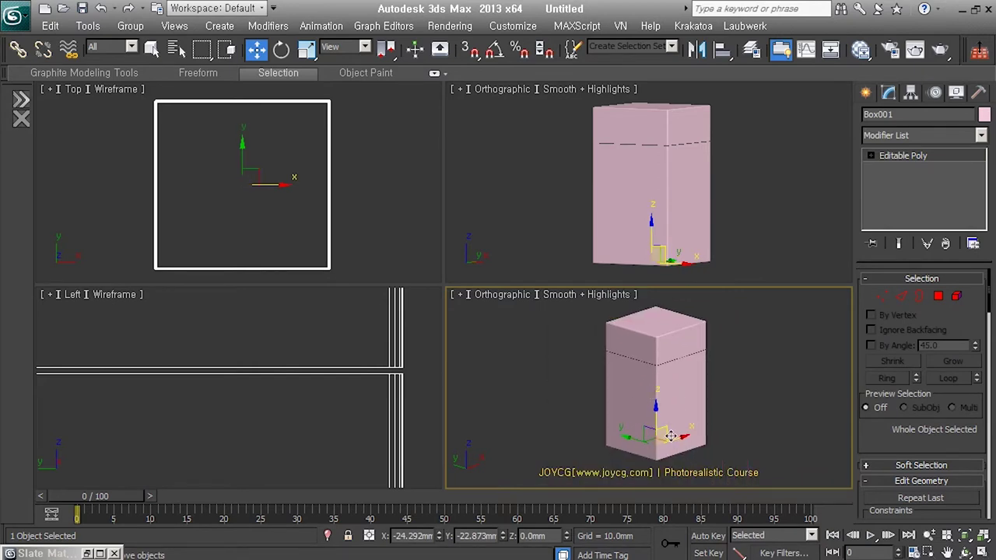
# Show edged faces and enter Edge mode of the Edit Poly modifier with nothing selected
pyautogui.scroll(3, 693, 344)
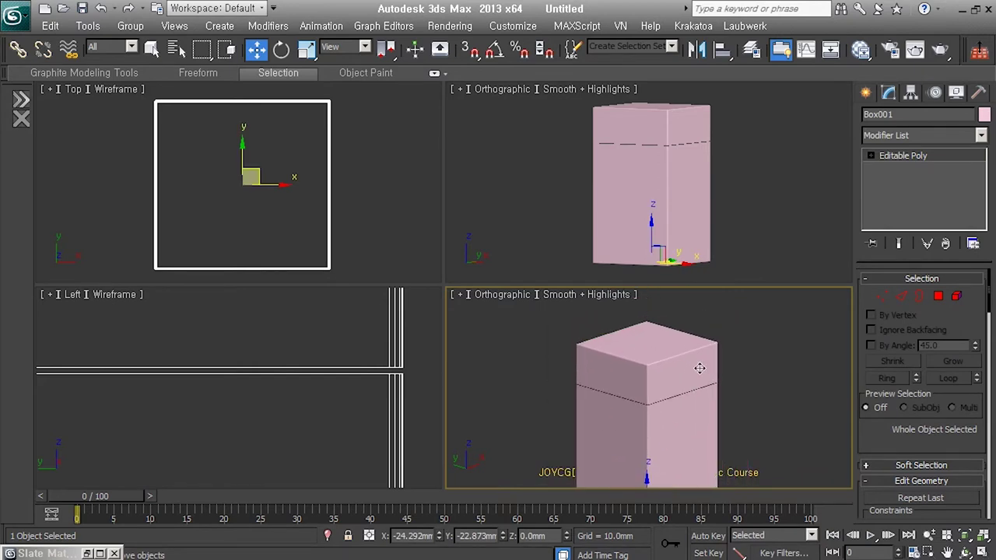
pyautogui.press('F4')
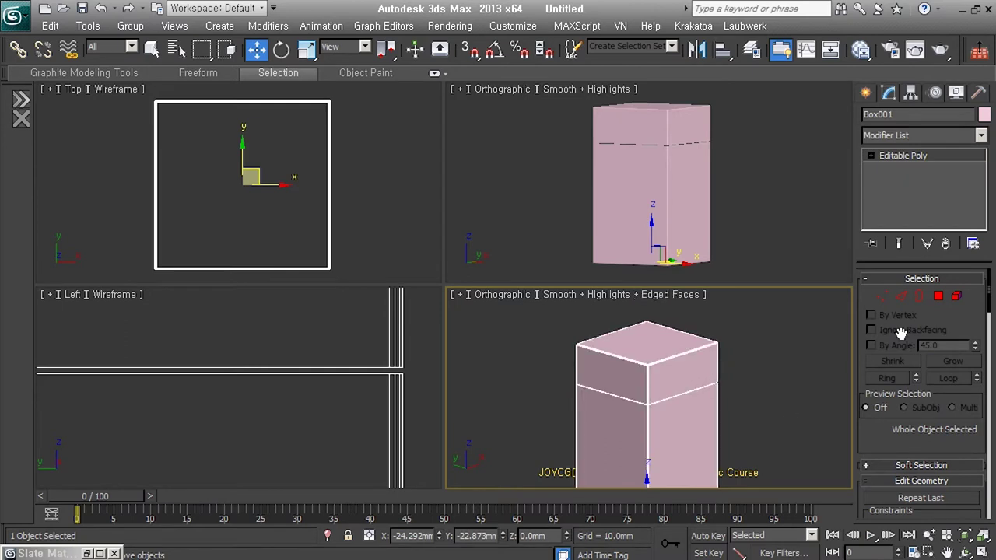
pyautogui.press('q')
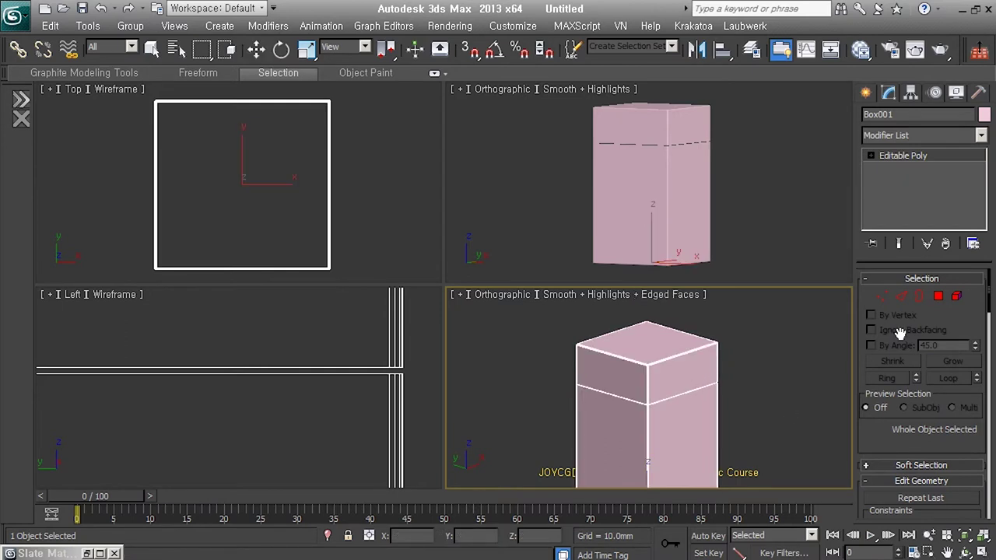
pyautogui.keyDown('alt'); pyautogui.moveTo(801, 407); pyautogui.dragTo(755, 418, button='middle'); pyautogui.keyUp('alt')
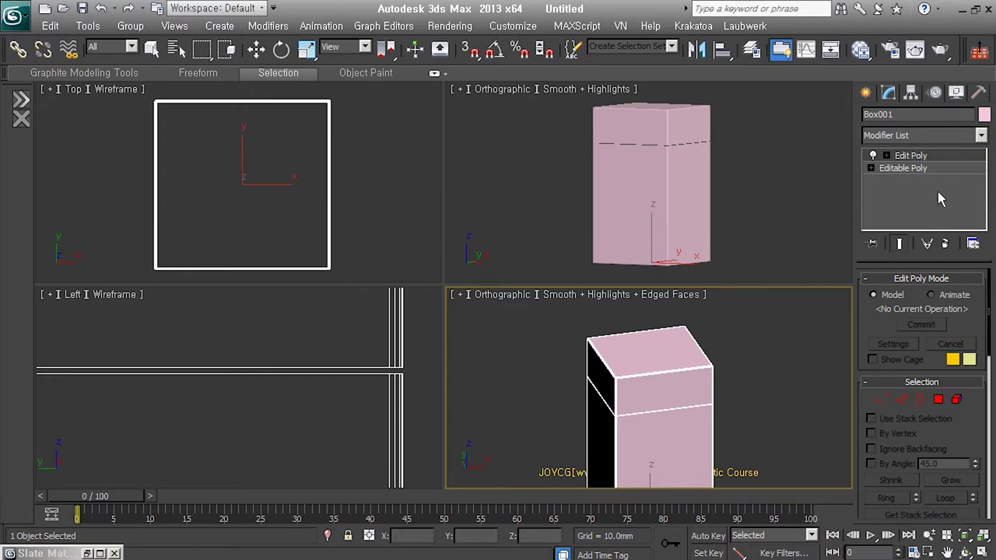
pyautogui.click(900, 399)
pyautogui.moveTo(836, 406)
pyautogui.keyDown('alt'); pyautogui.mouseDown(button='middle')
pyautogui.moveTo(749, 409)
pyautogui.moveTo(707, 351)
pyautogui.mouseUp(button='middle'); pyautogui.keyUp('alt')
pyautogui.press('w')
pyautogui.click(670, 330)
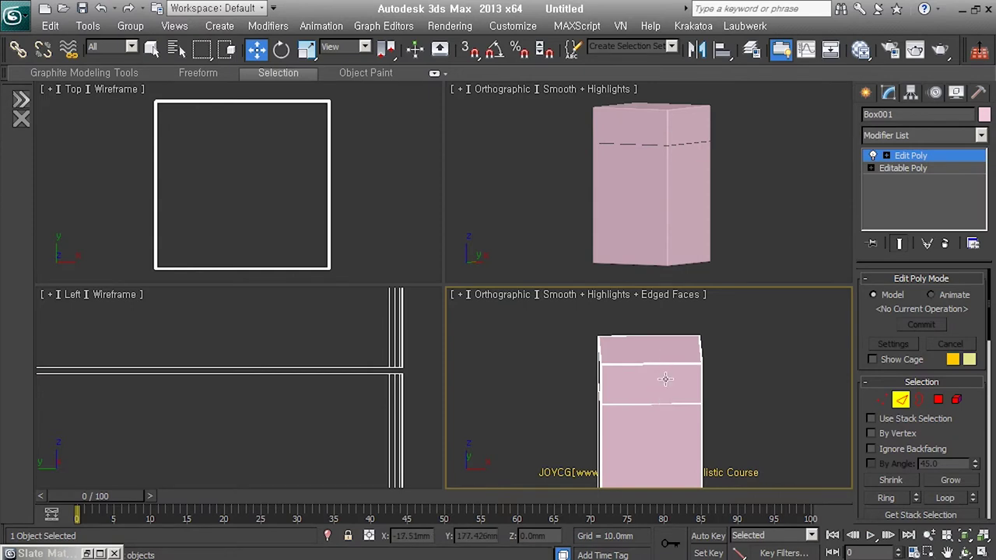
# Insert a vertical Swift Loop across the box top and chamfer it into a narrow strip
pyautogui.hotkey('shift', 'alt', 'w')
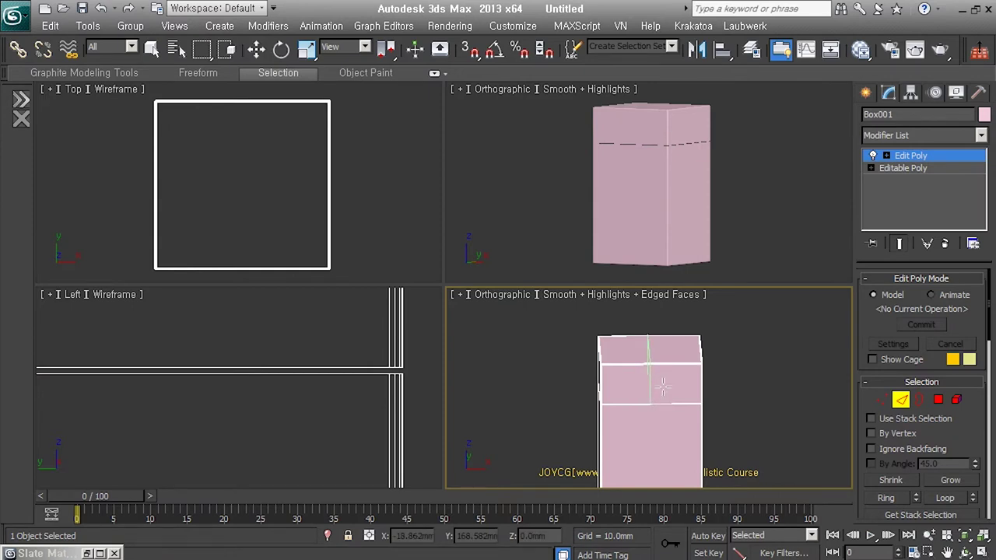
pyautogui.click(662, 386)
pyautogui.press('w')
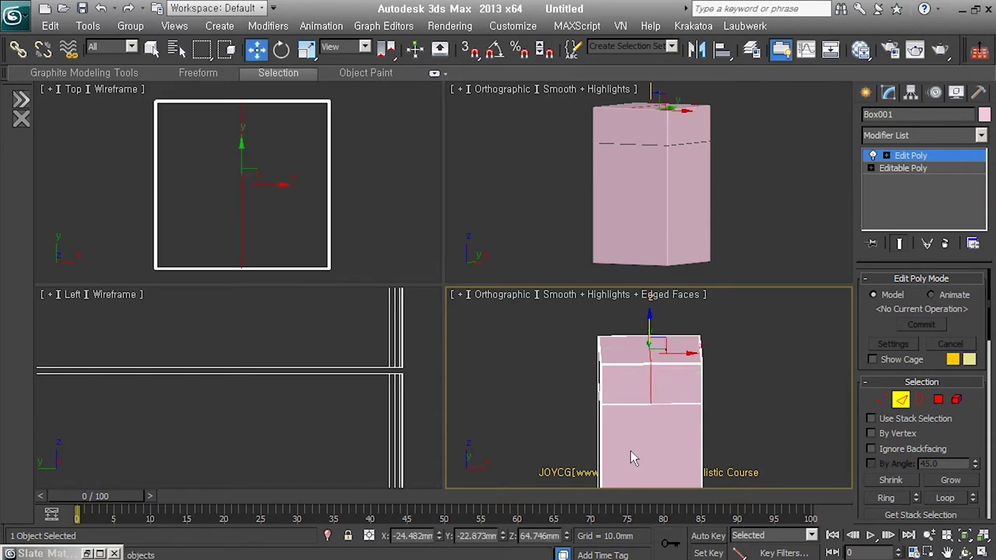
pyautogui.rightClick(630, 450)
pyautogui.click(618, 406)
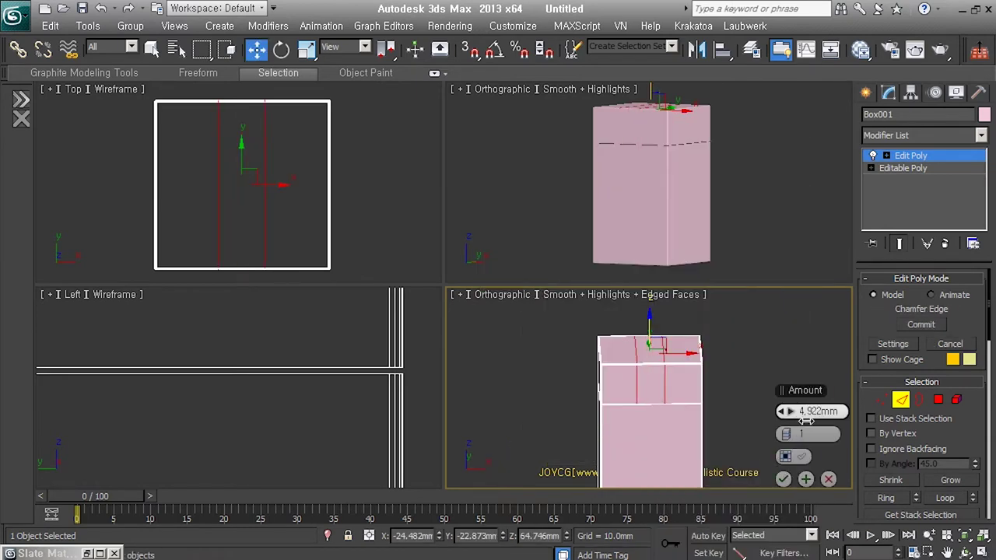
# Select the polygons of the narrow strip running across the box top
pyautogui.keyDown('alt'); pyautogui.moveTo(674, 376); pyautogui.dragTo(684, 365, button='middle'); pyautogui.keyUp('alt')
pyautogui.click(938, 399)
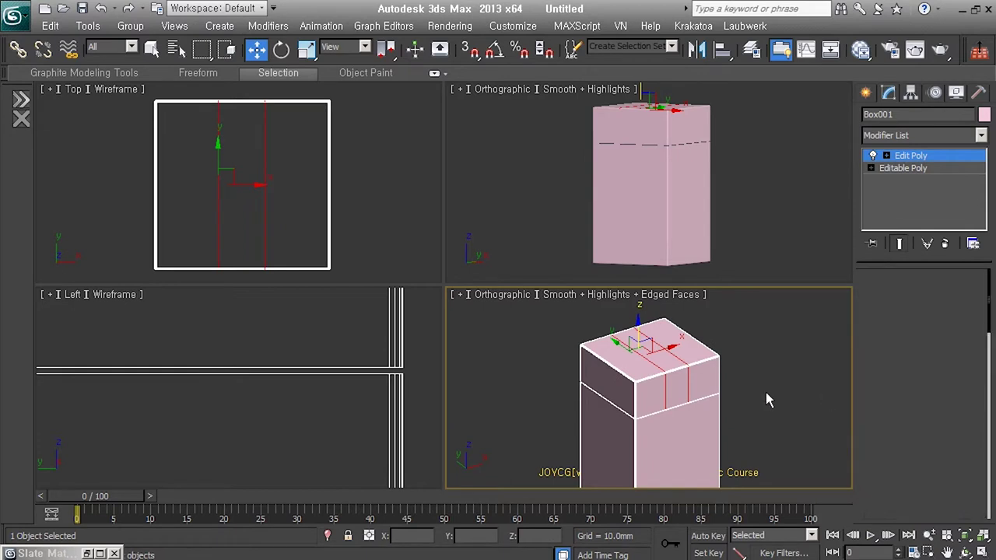
pyautogui.click(688, 392)
pyautogui.click(688, 392)
pyautogui.keyDown('shift'); pyautogui.click(670, 368); pyautogui.keyUp('shift')
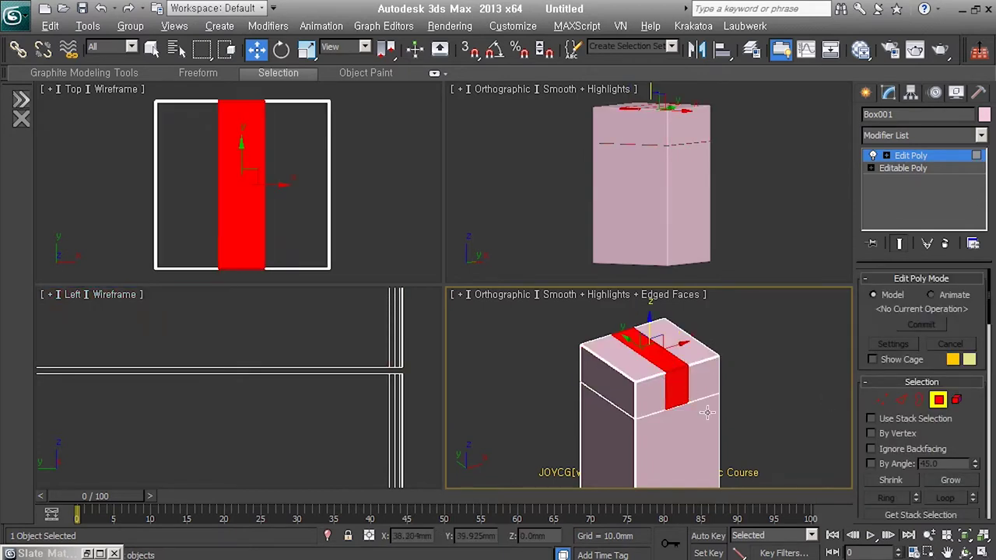
pyautogui.keyDown('alt'); pyautogui.moveTo(671, 369); pyautogui.dragTo(609, 422, button='middle'); pyautogui.keyUp('alt')
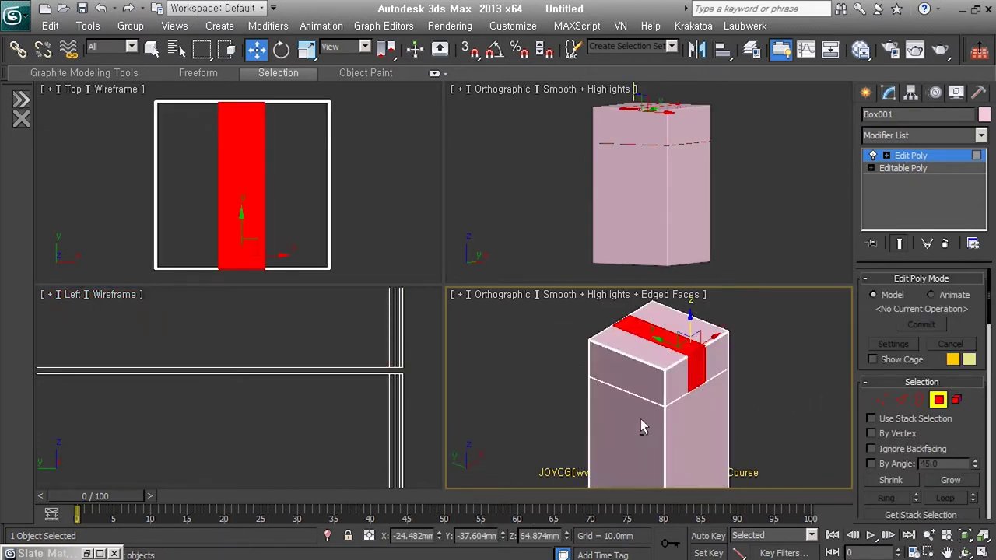
pyautogui.scroll(2, 704, 372)
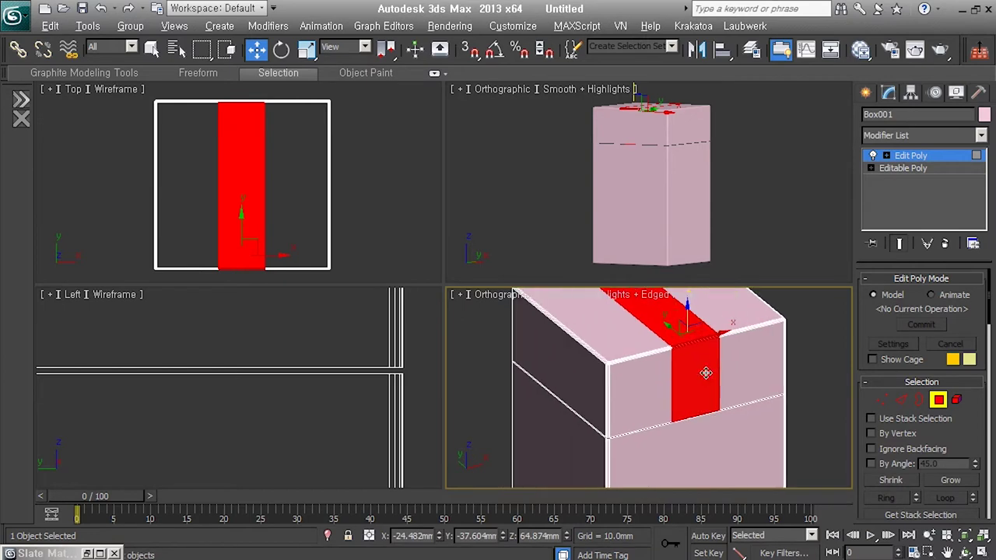
# Detach the strip as Object001, collapse the Edit Poly into the box, and select the strip
pyautogui.hotkey('alt', 'd')
pyautogui.press('Return')
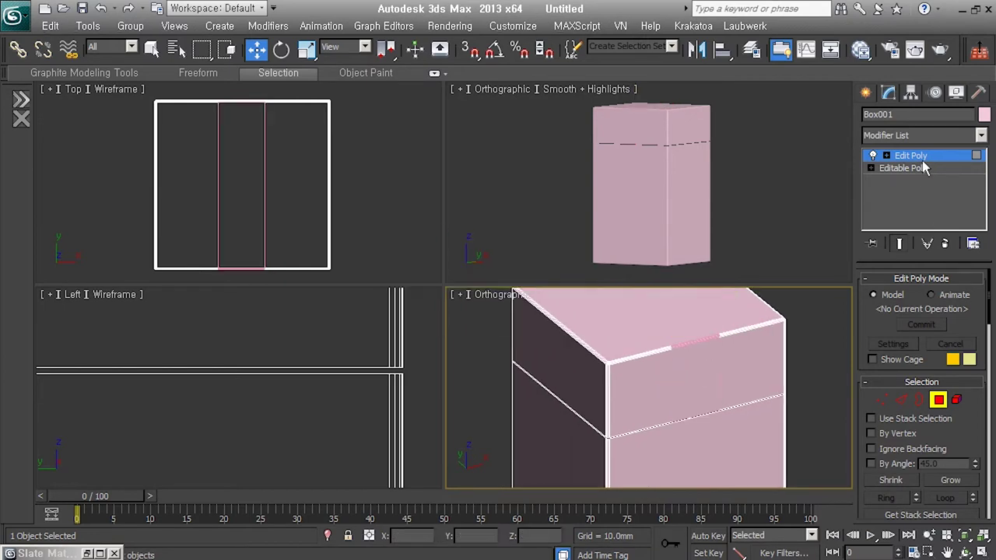
pyautogui.click(944, 244)
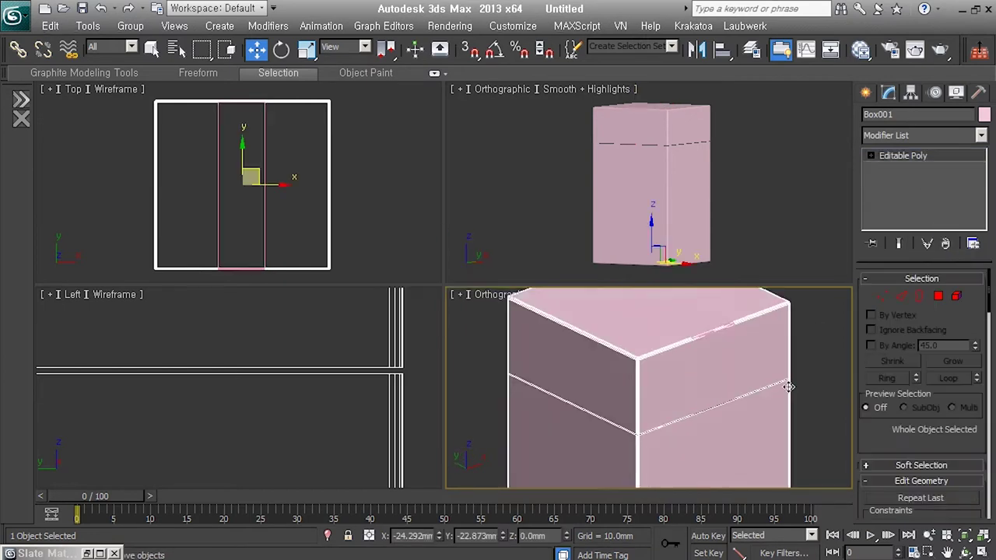
pyautogui.scroll(-2, 770, 382)
pyautogui.press('F4')
pyautogui.click(721, 364)
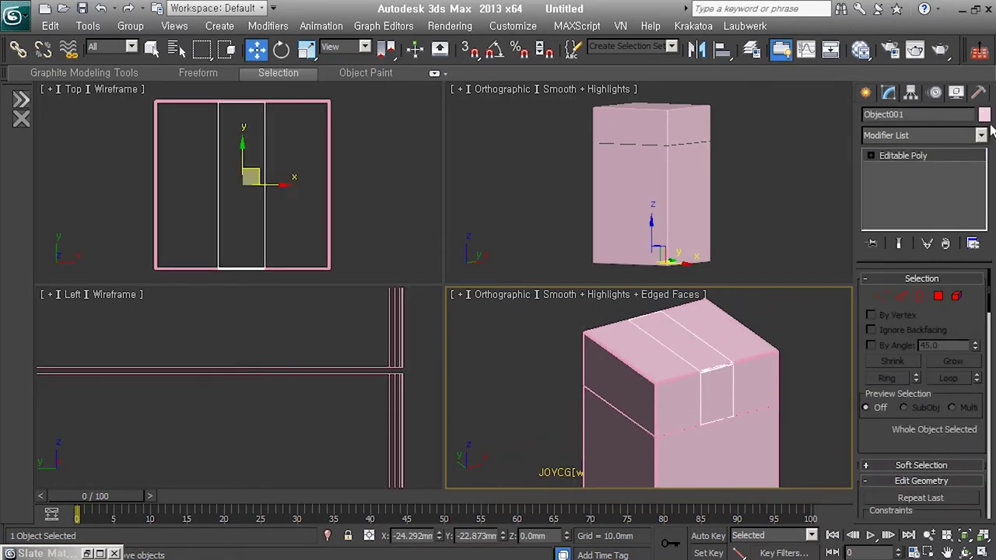
pyautogui.hotkey('alt', 'c')
# Give the strip object a dark grey object colour
pyautogui.click(390, 327)
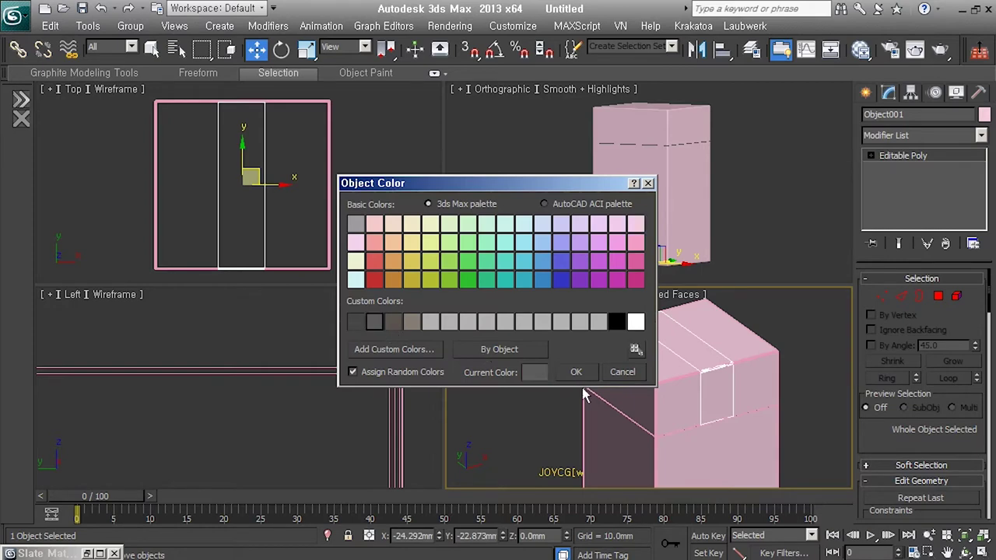
pyautogui.click(576, 372)
pyautogui.keyDown('alt'); pyautogui.moveTo(798, 363); pyautogui.dragTo(710, 393, button='middle'); pyautogui.keyUp('alt')
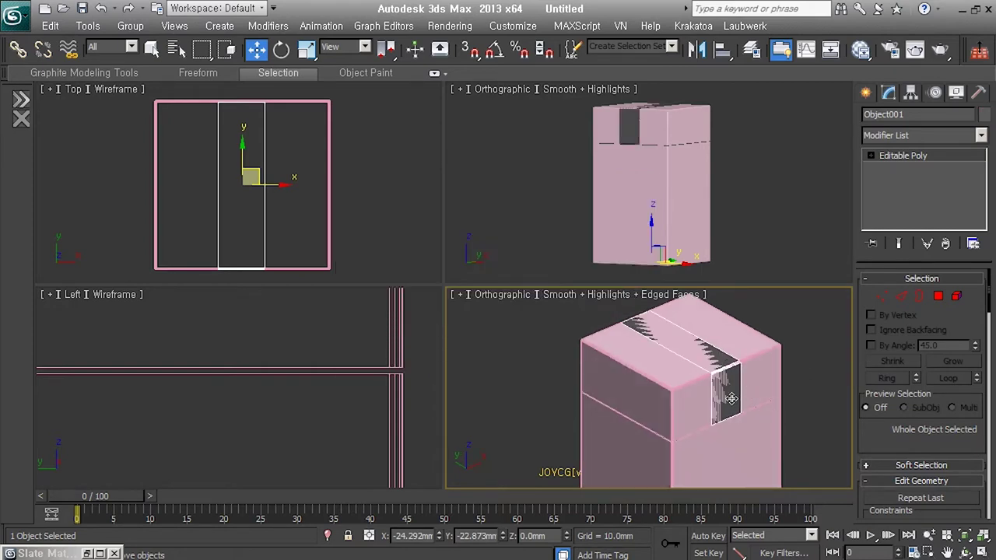
# Shift-drag the strip's front edge downward to extend it over the box's front face
pyautogui.click(901, 297)
pyautogui.moveTo(755, 373); pyautogui.dragTo(717, 389, button='middle')
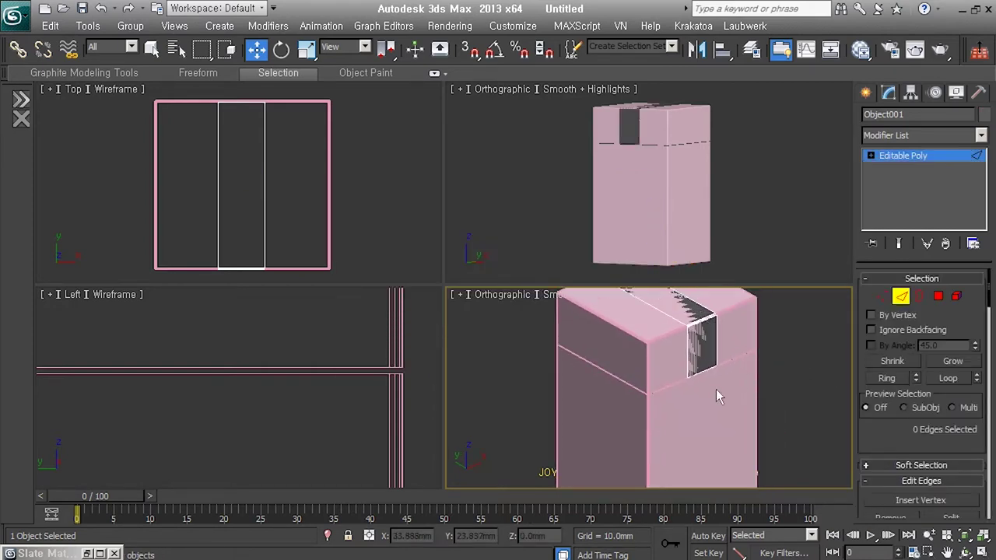
pyautogui.moveTo(749, 349); pyautogui.dragTo(739, 342)
pyautogui.keyDown('shift'); pyautogui.moveTo(701, 372); pyautogui.dragTo(701, 443); pyautogui.keyUp('shift')
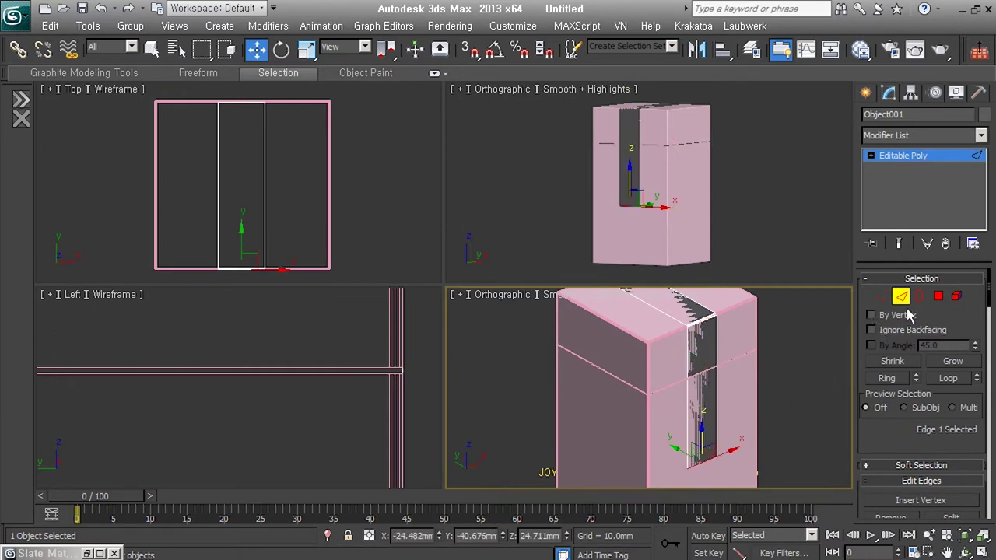
pyautogui.click(900, 296)
# Zoom in along the extended strip and check it at vertex level
pyautogui.moveTo(692, 317); pyautogui.dragTo(709, 348, button='middle')
pyautogui.scroll(3, 709, 348)
pyautogui.scroll(2, 711, 345)
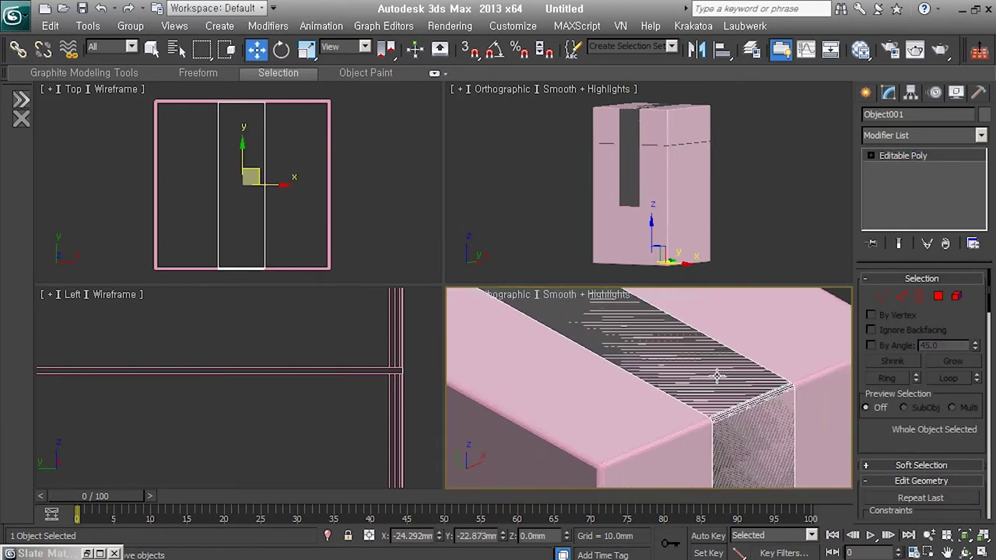
pyautogui.moveTo(735, 418); pyautogui.dragTo(703, 394, button='middle')
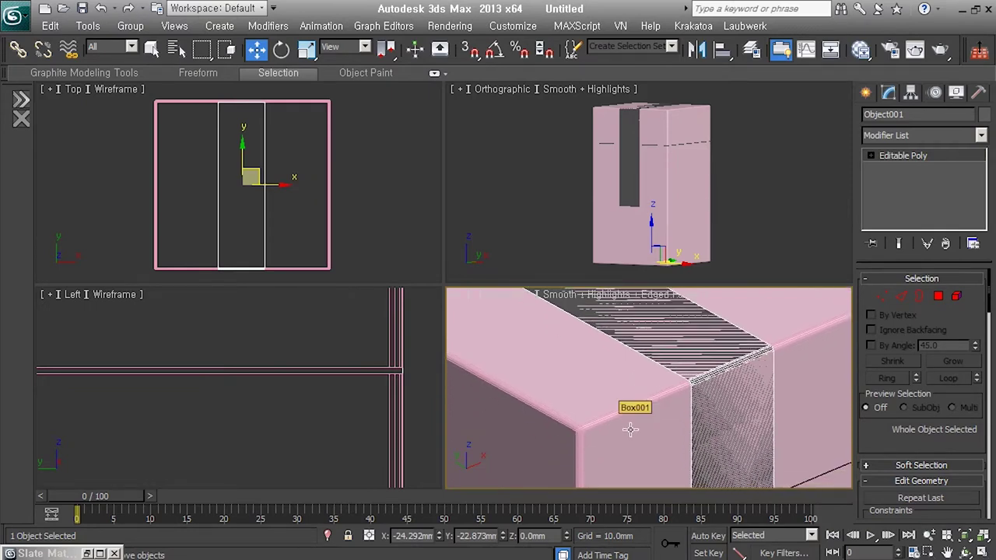
pyautogui.click(924, 140)
pyautogui.click(924, 140)
pyautogui.click(885, 296)
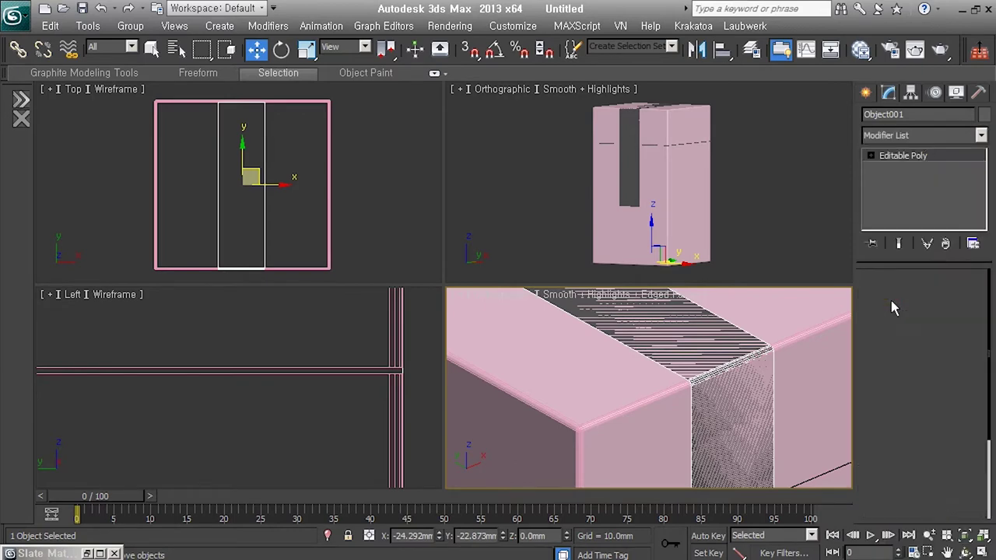
pyautogui.click(902, 155)
pyautogui.click(922, 135)
# Add a Push modifier with a 0.02mm offset and collapse it into the strip's Editable Poly
pyautogui.press('p')
pyautogui.press('u')
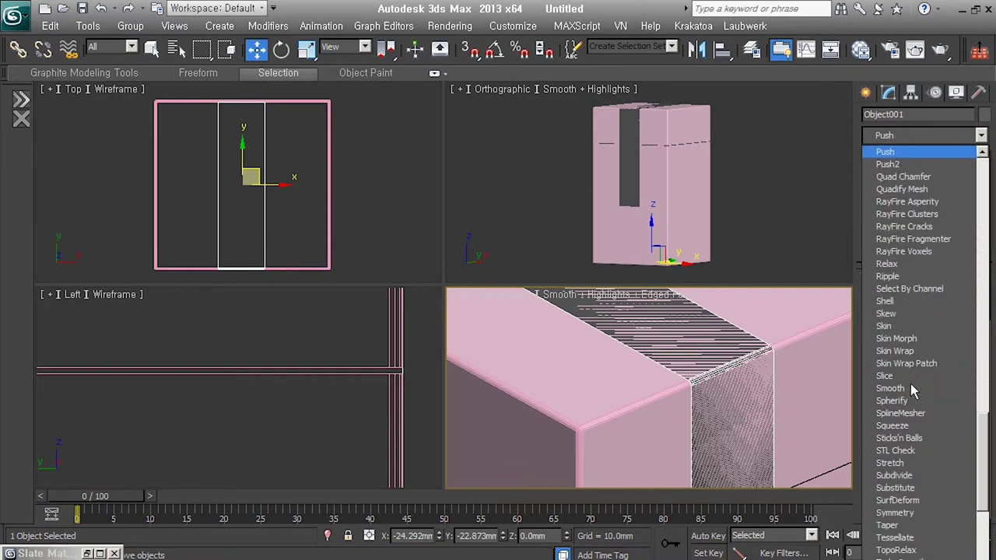
pyautogui.press('Return')
pyautogui.moveTo(975, 299); pyautogui.dragTo(988, 304)
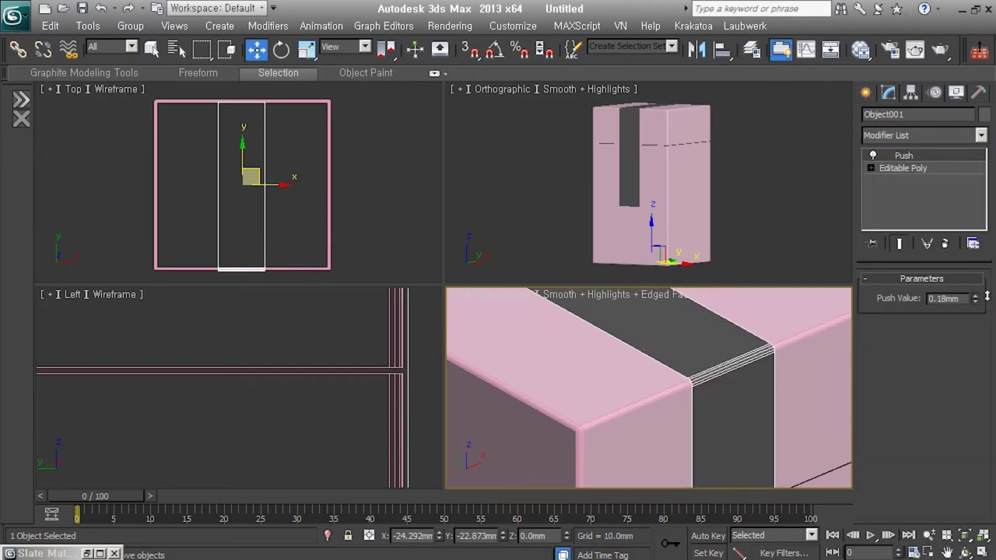
pyautogui.scroll(5, 407, 381)
pyautogui.moveTo(991, 312); pyautogui.dragTo(988, 312)
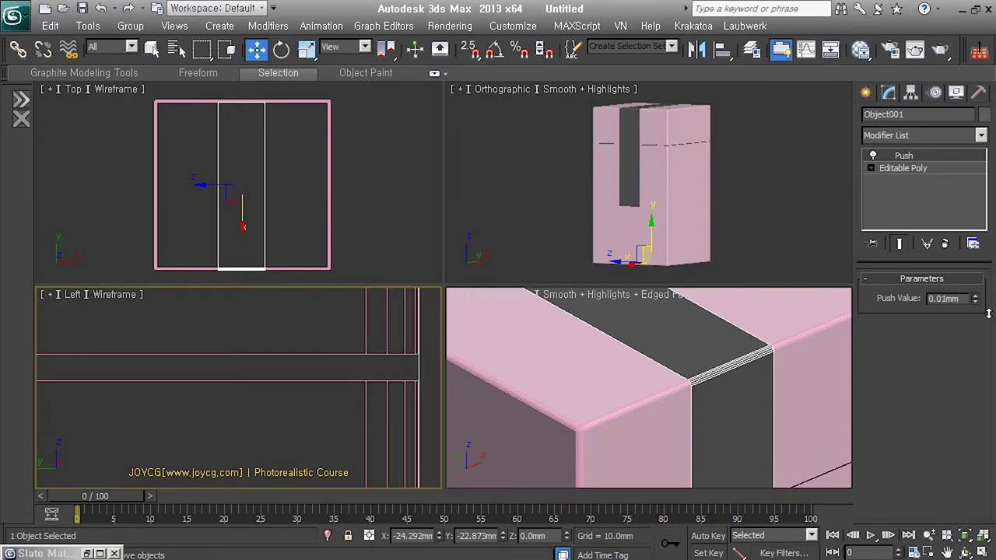
pyautogui.click(716, 417)
pyautogui.keyDown('alt'); pyautogui.moveTo(715, 420); pyautogui.dragTo(731, 412, button='middle'); pyautogui.keyUp('alt')
pyautogui.scroll(-5, 731, 412)
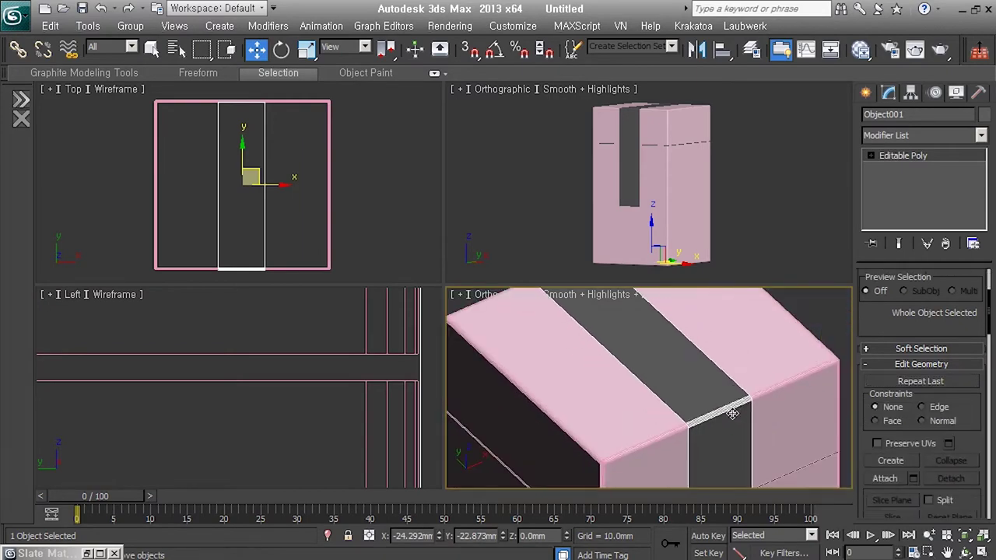
pyautogui.keyDown('alt'); pyautogui.moveTo(722, 345); pyautogui.dragTo(733, 411, button='middle'); pyautogui.keyUp('alt')
# Add an Unwrap UVW modifier to the strip and turn off Map Seams
pyautogui.press('u')
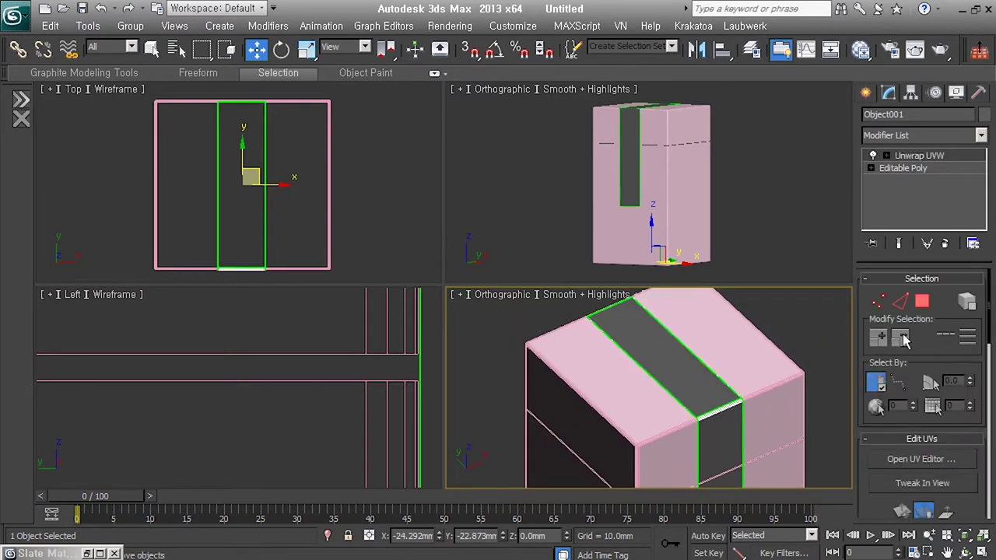
pyautogui.scroll(-2, 925, 322)
pyautogui.scroll(-5, 925, 322)
pyautogui.scroll(-3, 924, 322)
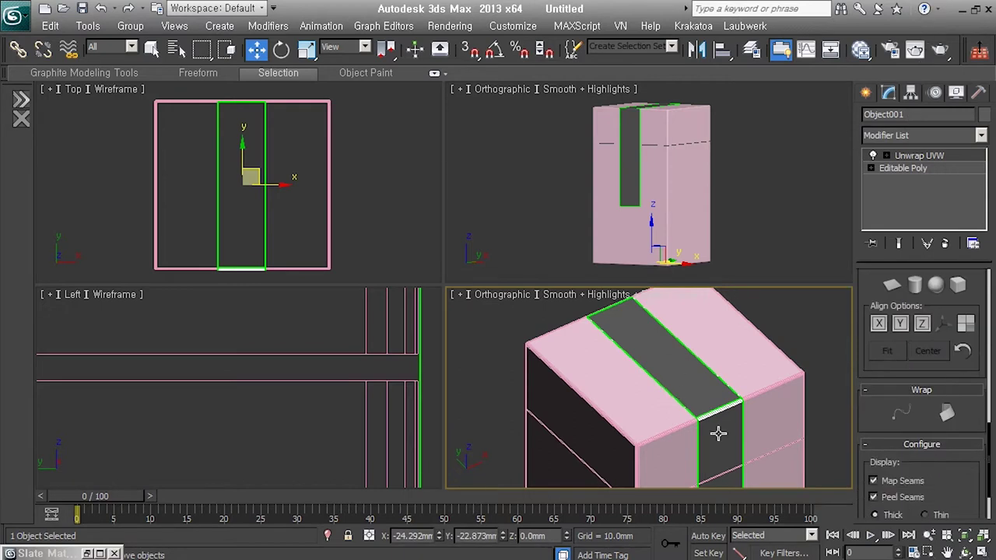
pyautogui.moveTo(718, 428); pyautogui.dragTo(708, 389, button='middle')
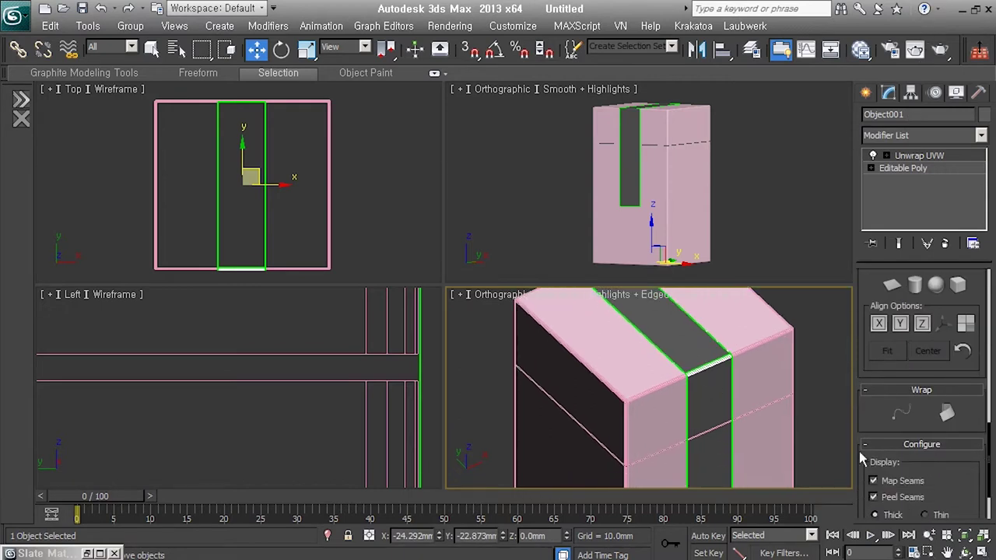
pyautogui.click(916, 490)
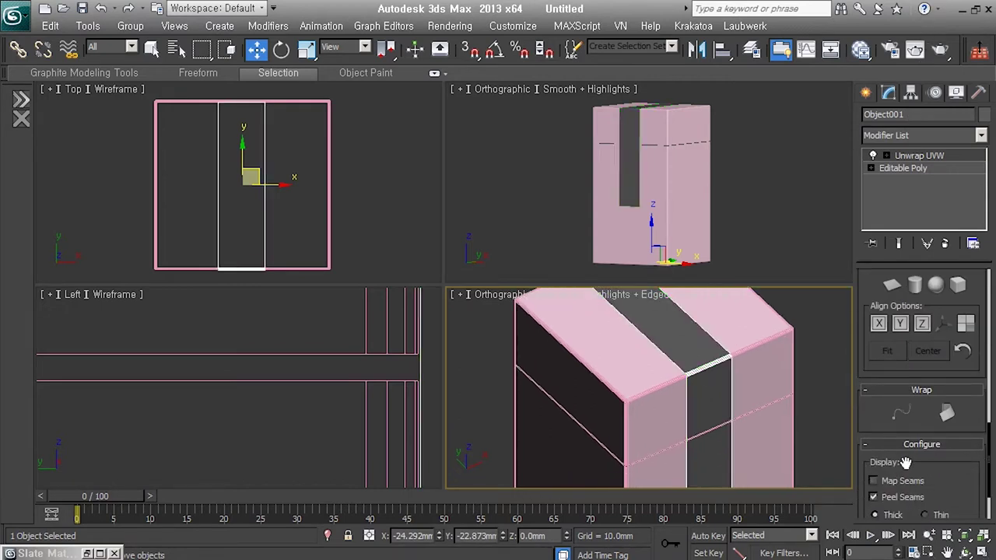
# Select the strip's faces at Face sub-object level and start Pelt mapping
pyautogui.click(887, 157)
pyautogui.click(912, 193)
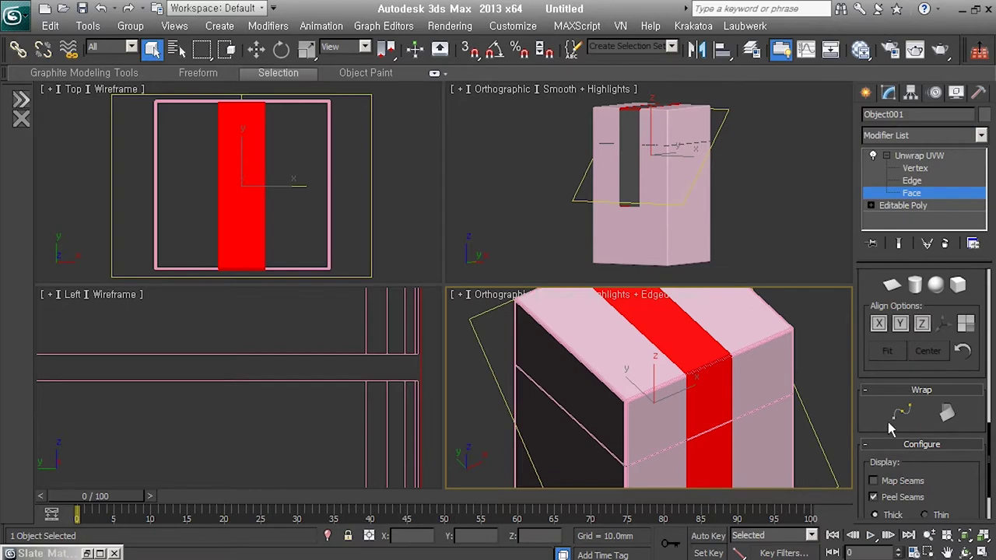
pyautogui.scroll(5, 918, 424)
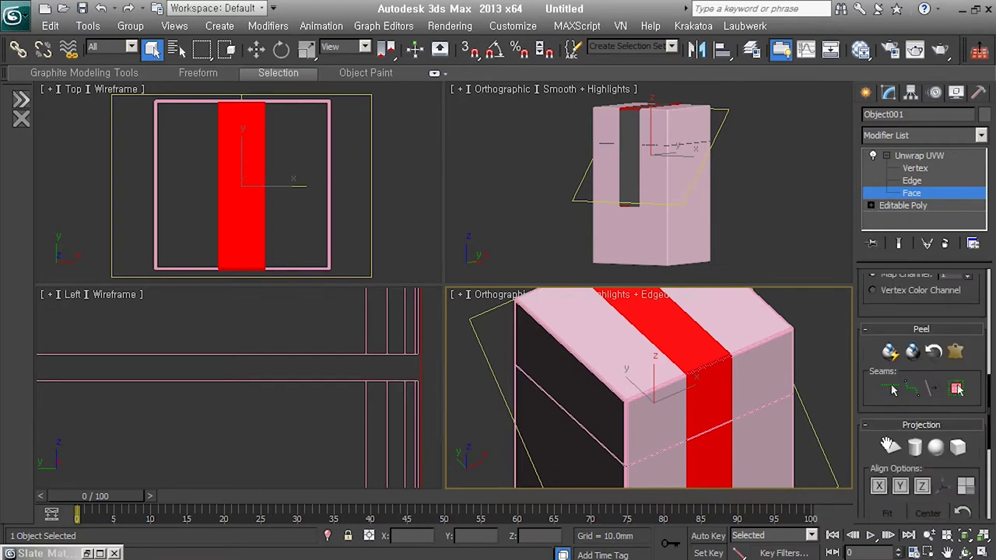
pyautogui.click(955, 385)
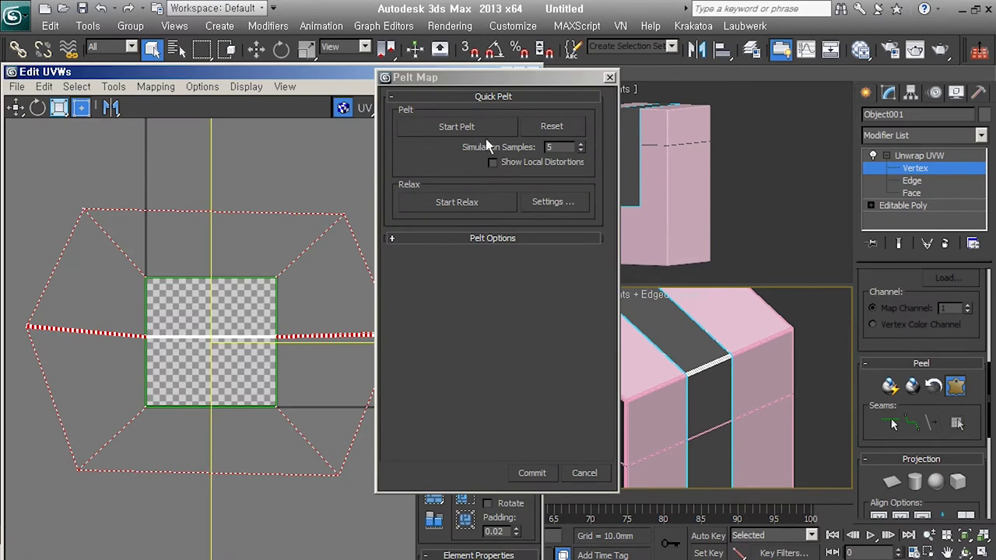
# Run and stop the pelt stretch, then set relax to Relax By Face Angles, amount 1
pyautogui.click(485, 135)
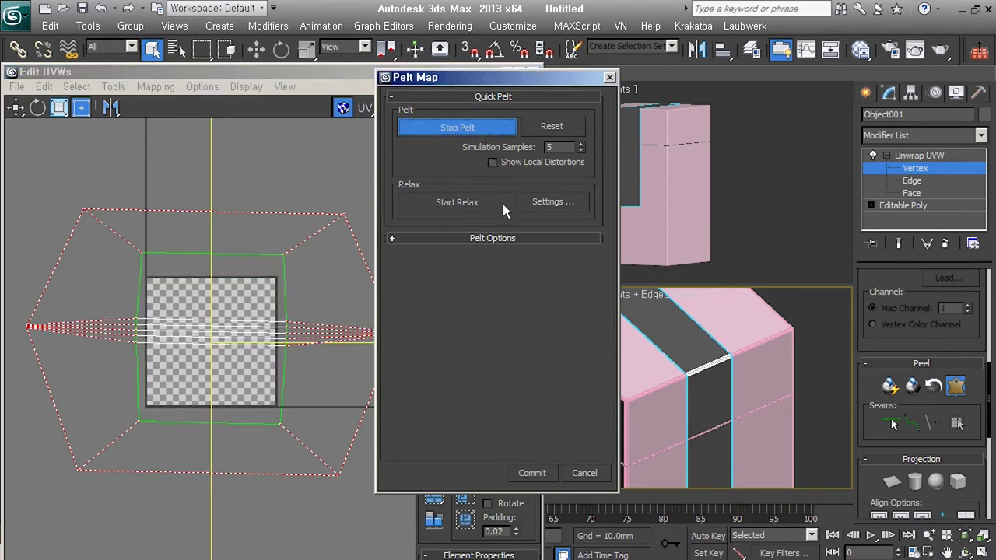
pyautogui.click(561, 205)
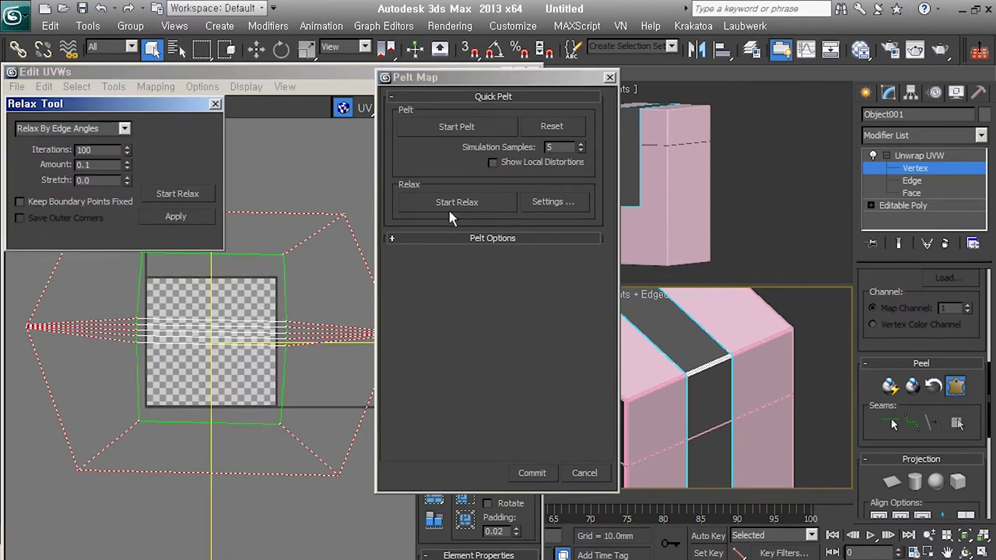
pyautogui.click(124, 130)
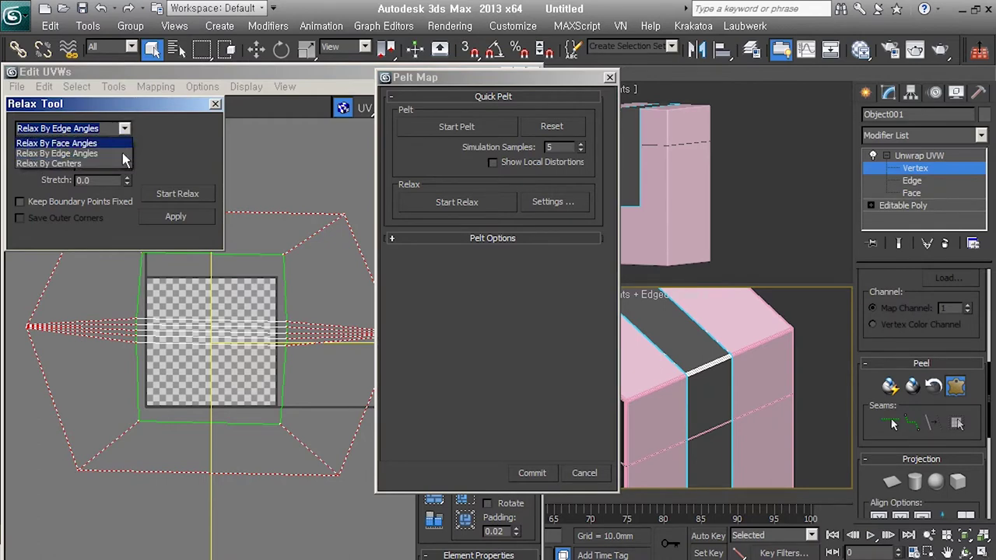
pyautogui.click(120, 144)
pyautogui.click(103, 165)
pyautogui.write('1')
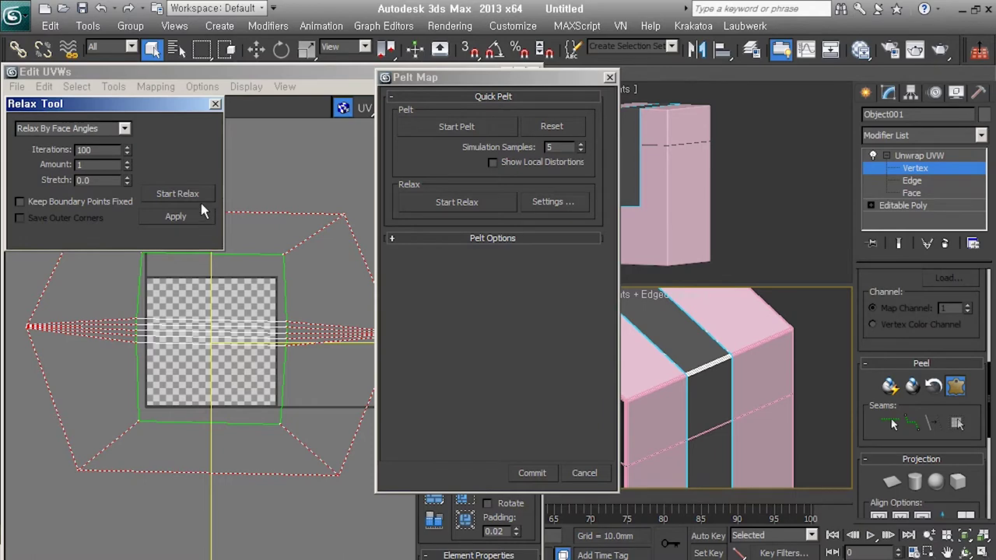
# Relax the strip's UVs, commit the flattened pelt and close the relax settings
pyautogui.click(201, 203)
pyautogui.click(200, 203)
pyautogui.scroll(-4, 241, 373)
pyautogui.scroll(1, 225, 435)
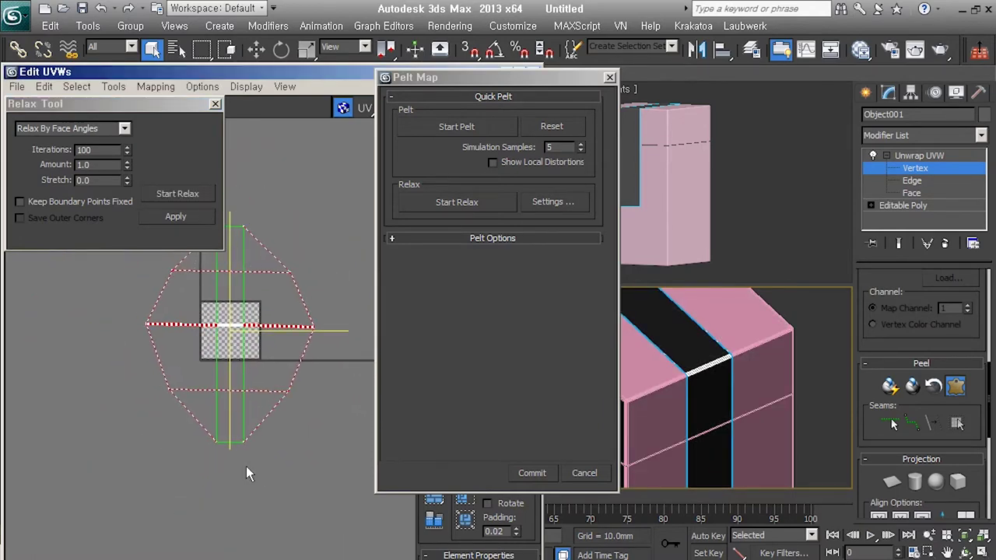
pyautogui.click(551, 475)
pyautogui.click(215, 104)
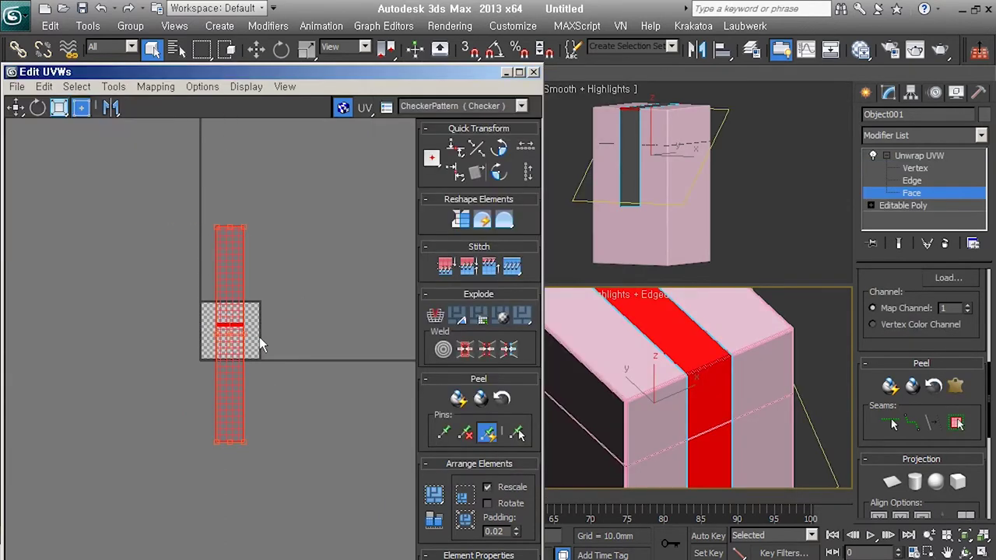
# Pack the strip's UVs with Pack: Normalize into a left-edge band, then deselect the faces and raise the Edit UVWs window
pyautogui.scroll(2, 253, 355)
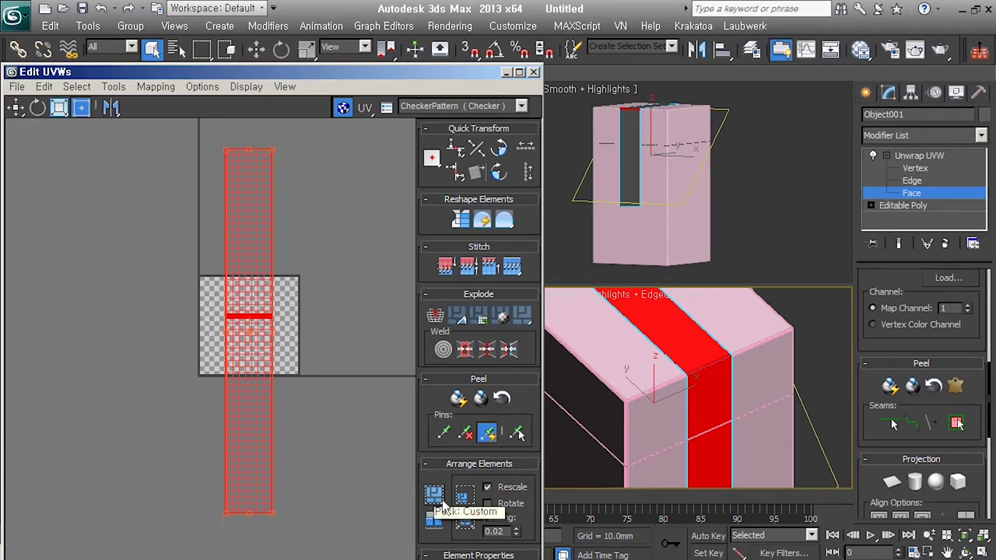
pyautogui.click(471, 536)
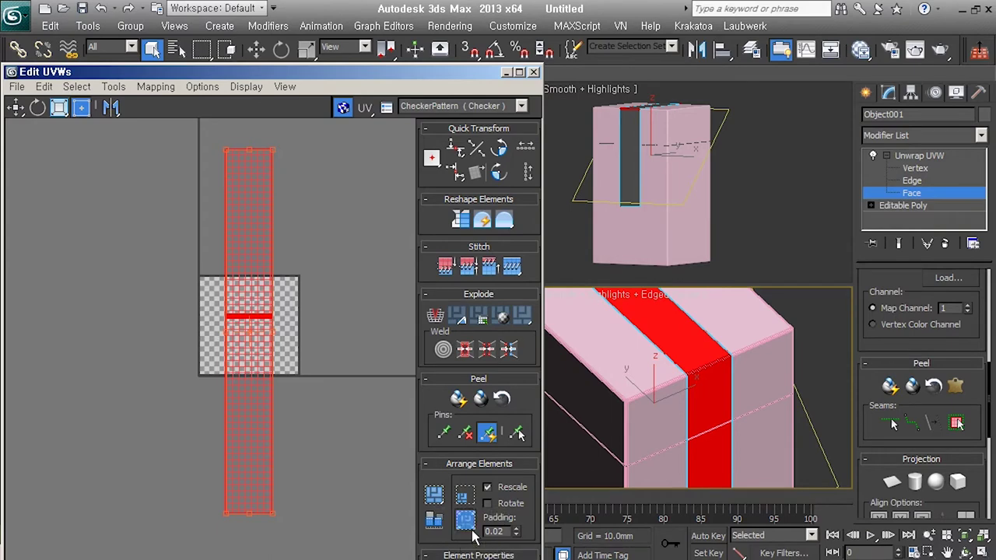
pyautogui.scroll(2, 195, 329)
pyautogui.scroll(2, 193, 333)
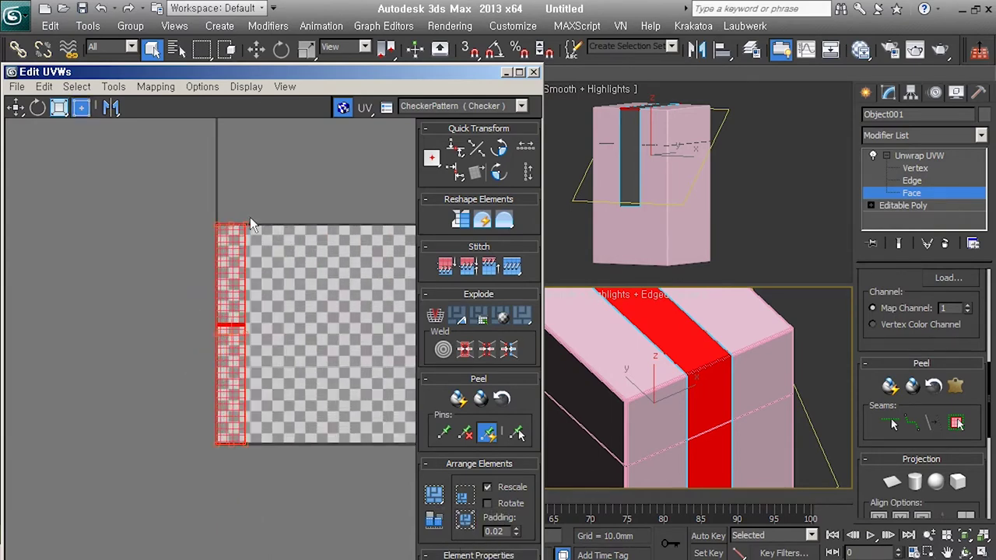
pyautogui.moveTo(269, 460); pyautogui.dragTo(196, 469, button='middle')
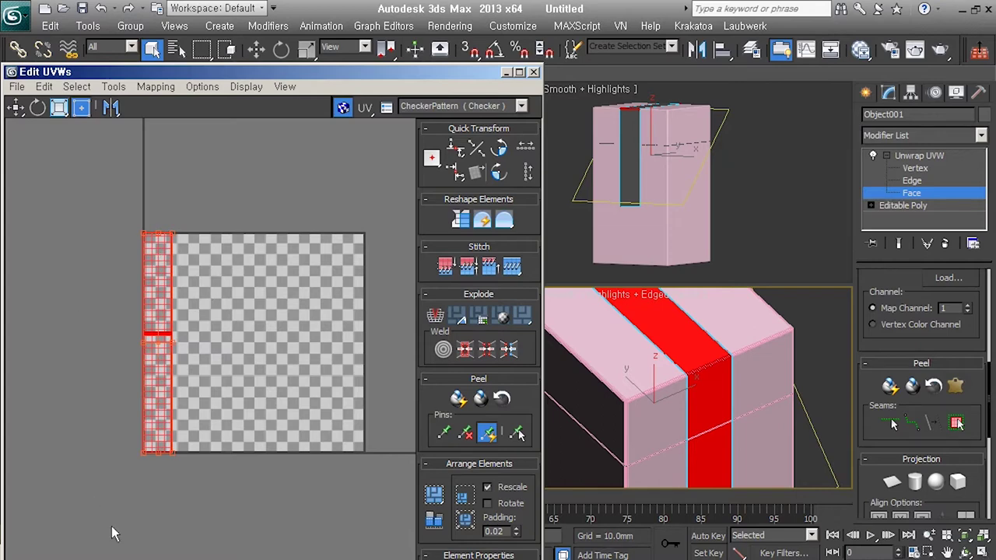
pyautogui.click(90, 310)
pyautogui.moveTo(206, 71); pyautogui.dragTo(213, 19)
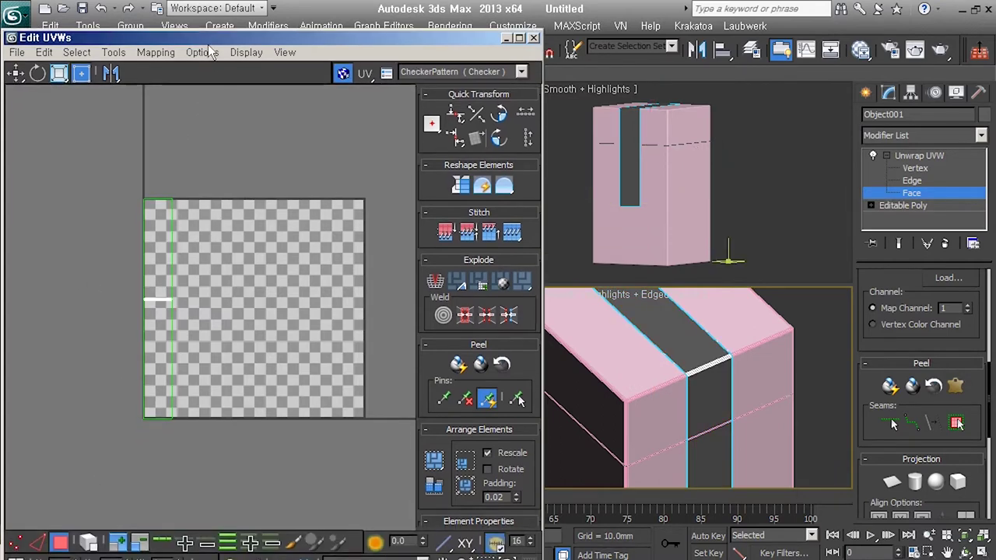
pyautogui.click(120, 34)
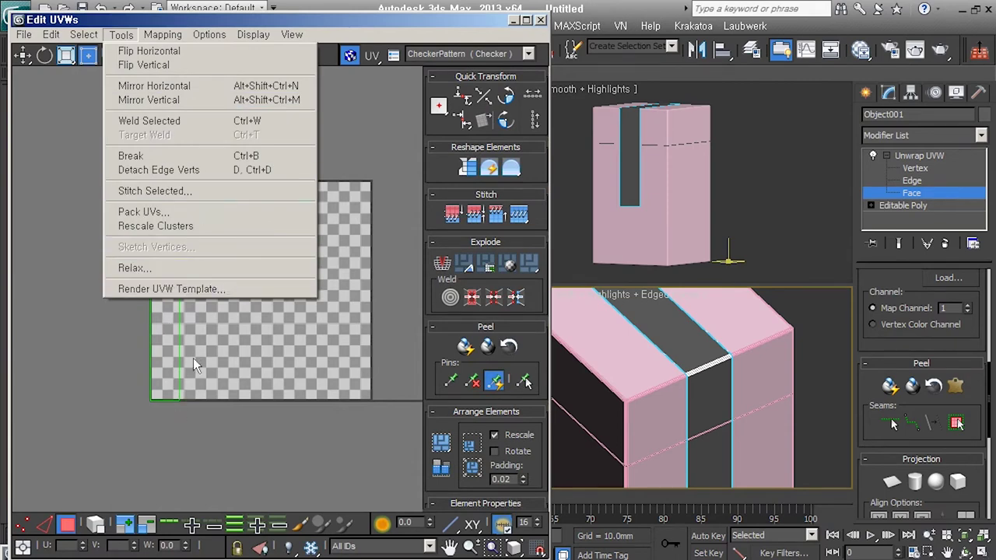
# Render a 1024×1024 UV template image of the strip's layout
pyautogui.click(200, 298)
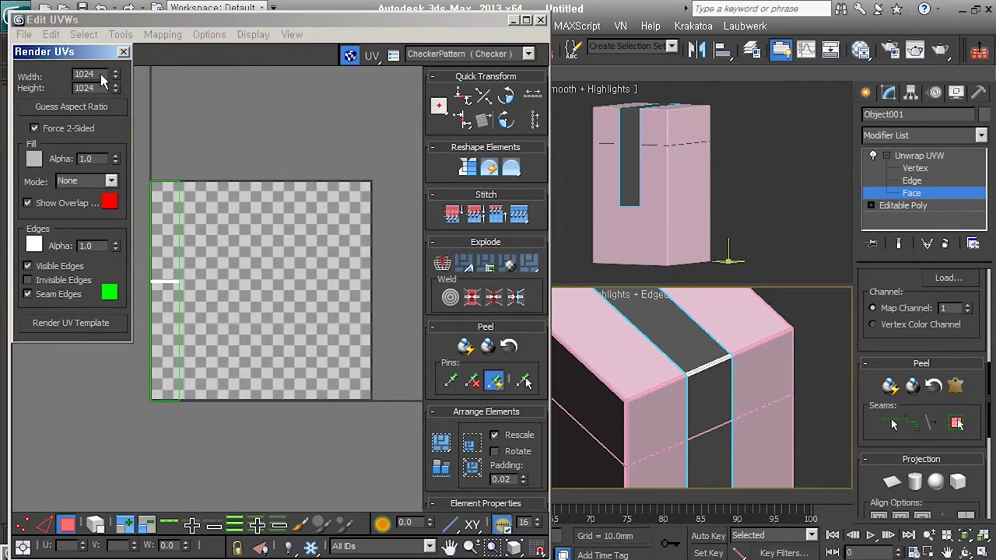
pyautogui.click(99, 330)
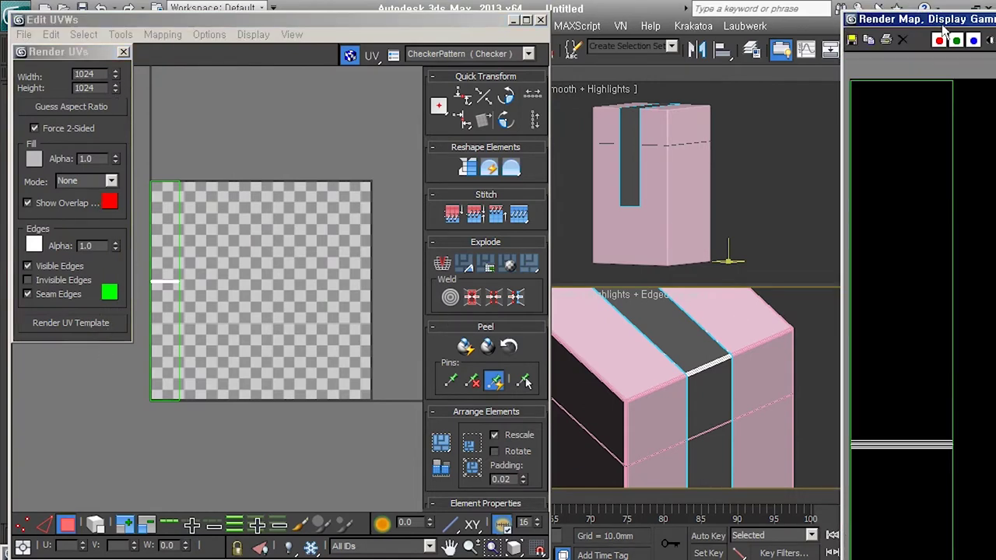
pyautogui.moveTo(926, 31); pyautogui.dragTo(460, 31)
pyautogui.click(350, 74)
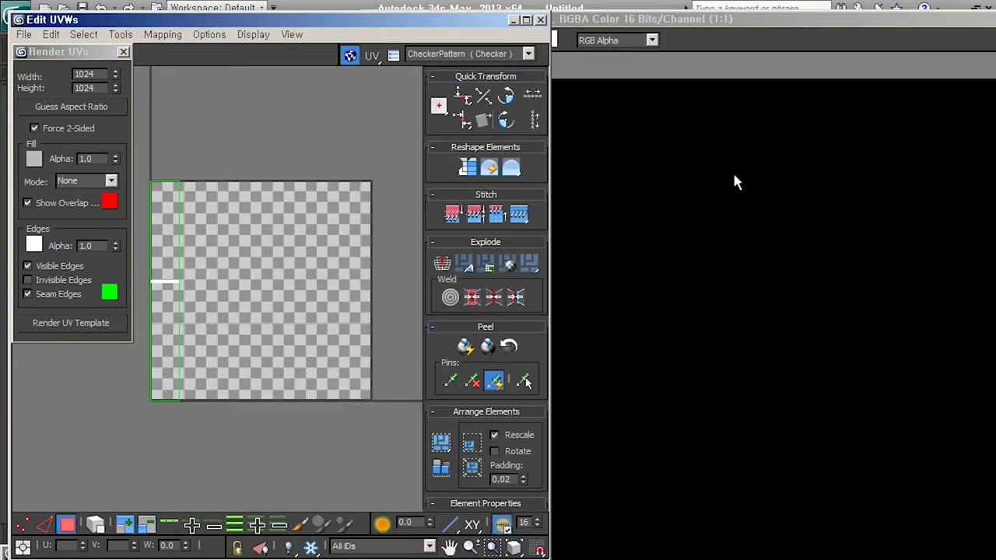
pyautogui.click(735, 181)
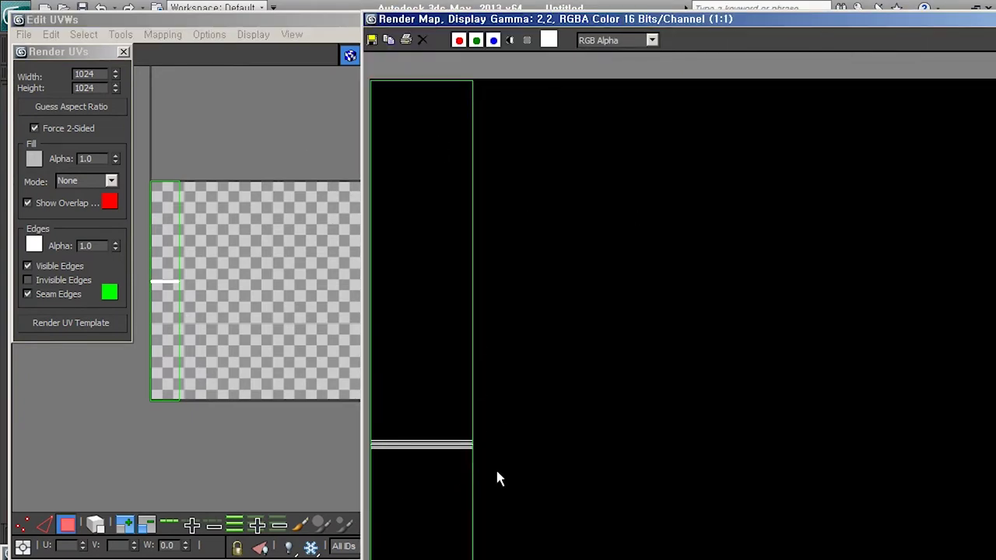
pyautogui.click(213, 295)
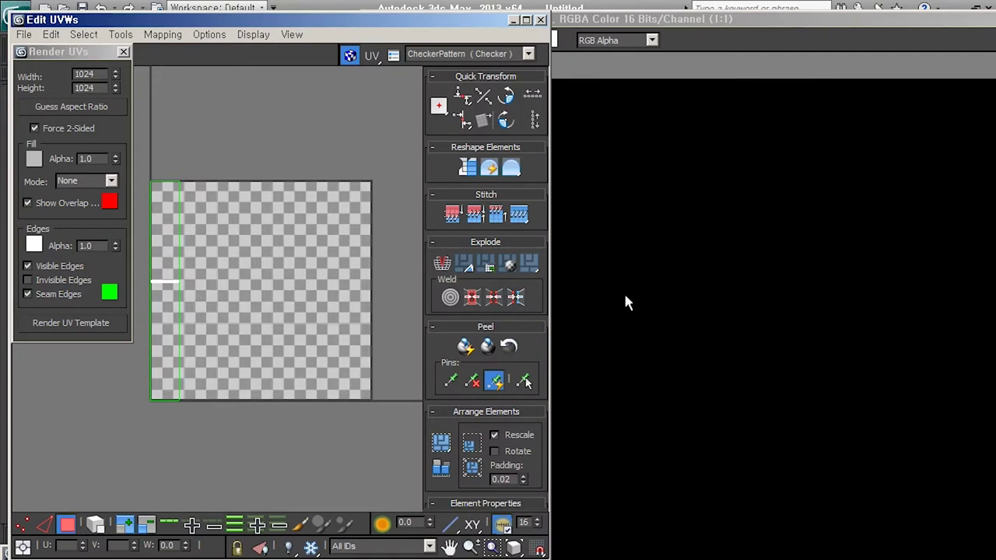
pyautogui.click(625, 297)
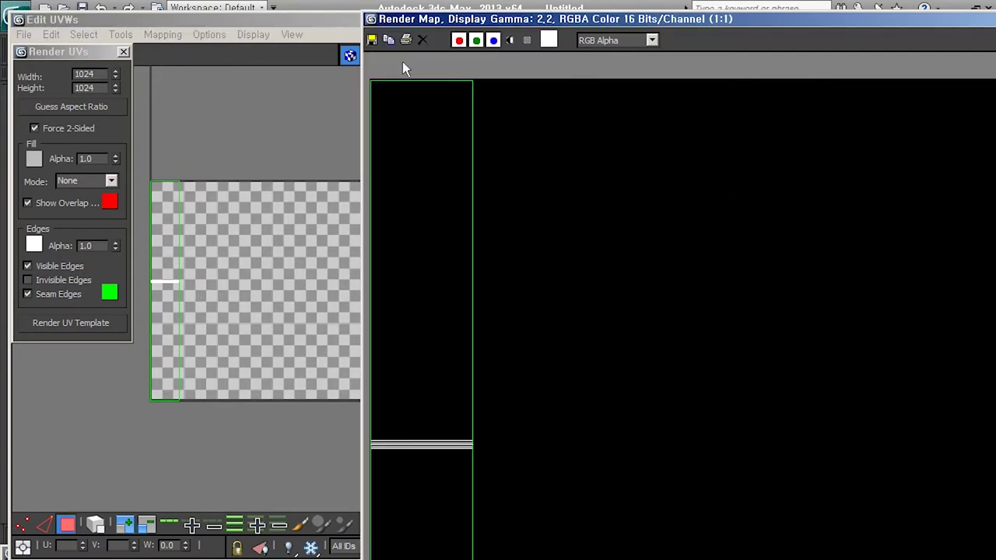
# Save the rendered UV map as 'texture', close its window and zoom out the perspective view
pyautogui.click(375, 41)
pyautogui.write('texture')
pyautogui.press('Return')
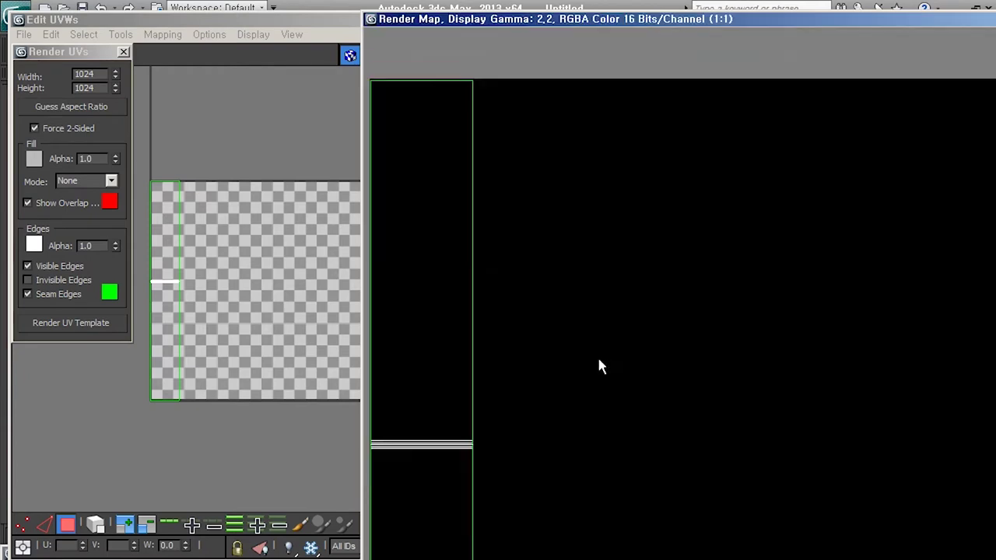
pyautogui.moveTo(840, 35); pyautogui.dragTo(453, 36)
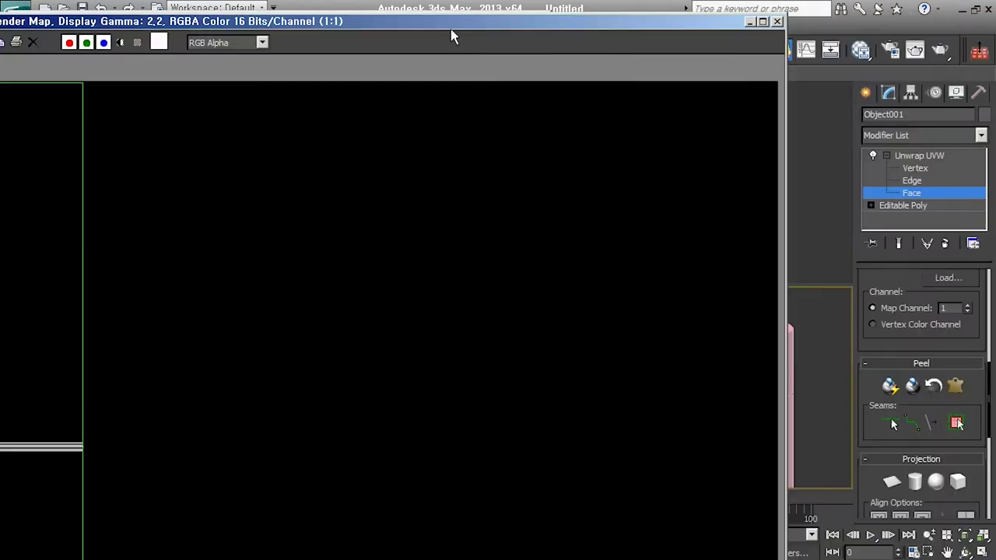
pyautogui.click(776, 21)
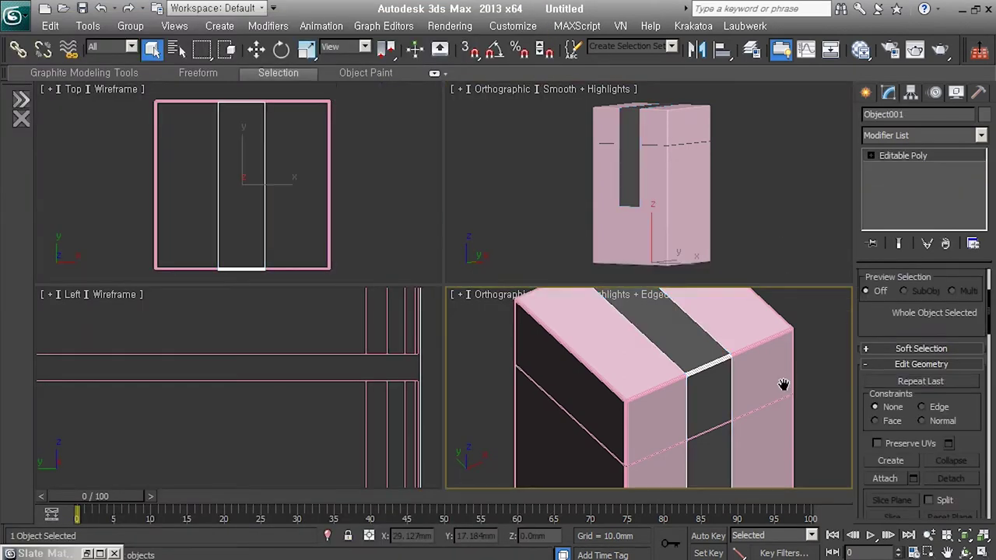
pyautogui.moveTo(778, 378); pyautogui.dragTo(711, 412, button='middle')
pyautogui.scroll(-3, 711, 407)
pyautogui.scroll(-1, 679, 451)
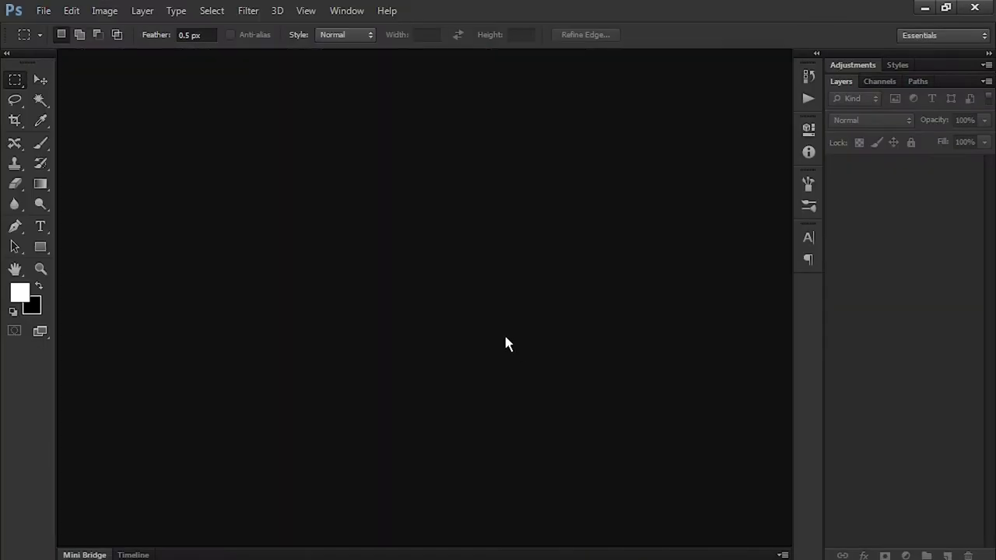
# Open texture.jpg in a floating document window and add an empty Layer 1 above the Background
pyautogui.hotkey('ctrl', 'o')
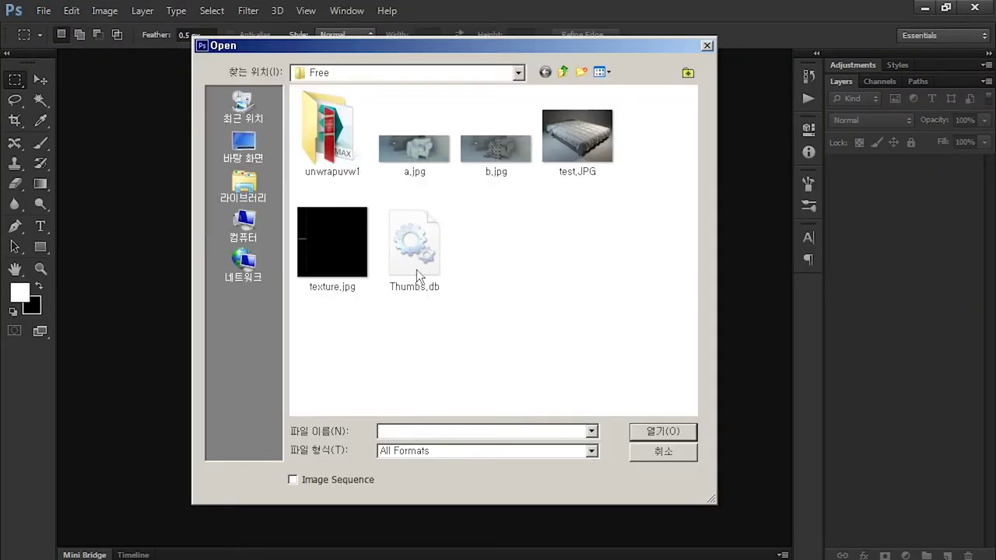
pyautogui.doubleClick(327, 245)
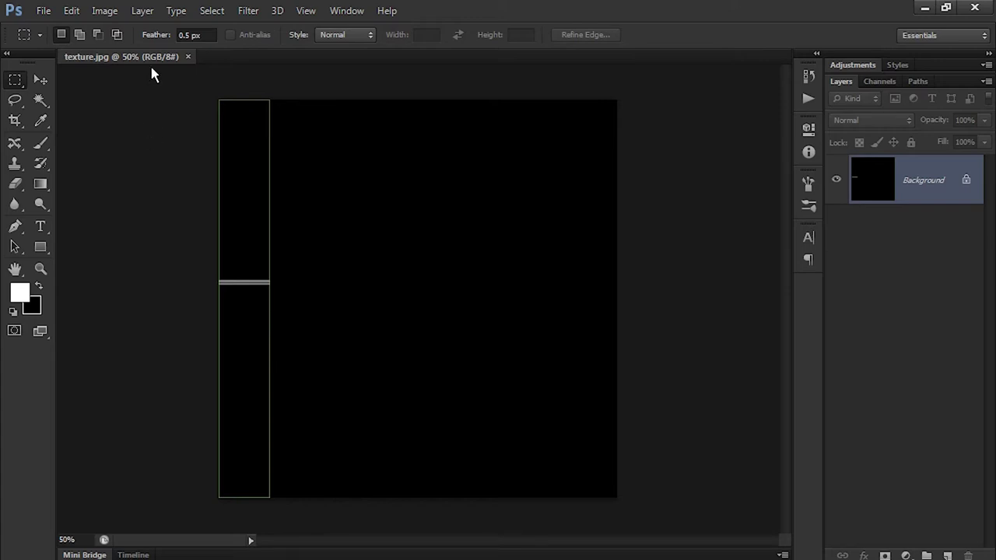
pyautogui.moveTo(151, 59); pyautogui.dragTo(156, 81)
pyautogui.moveTo(232, 91); pyautogui.dragTo(308, 88)
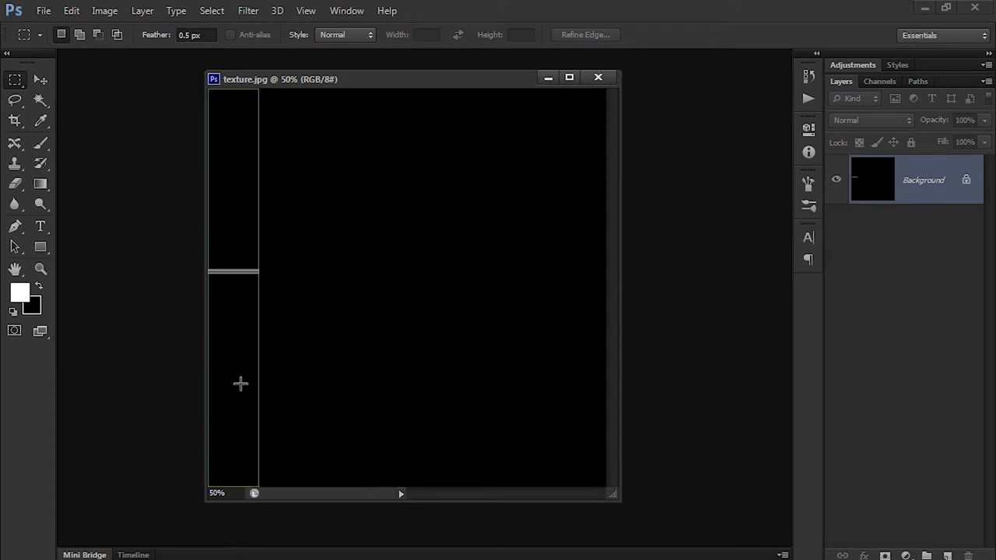
pyautogui.click(948, 555)
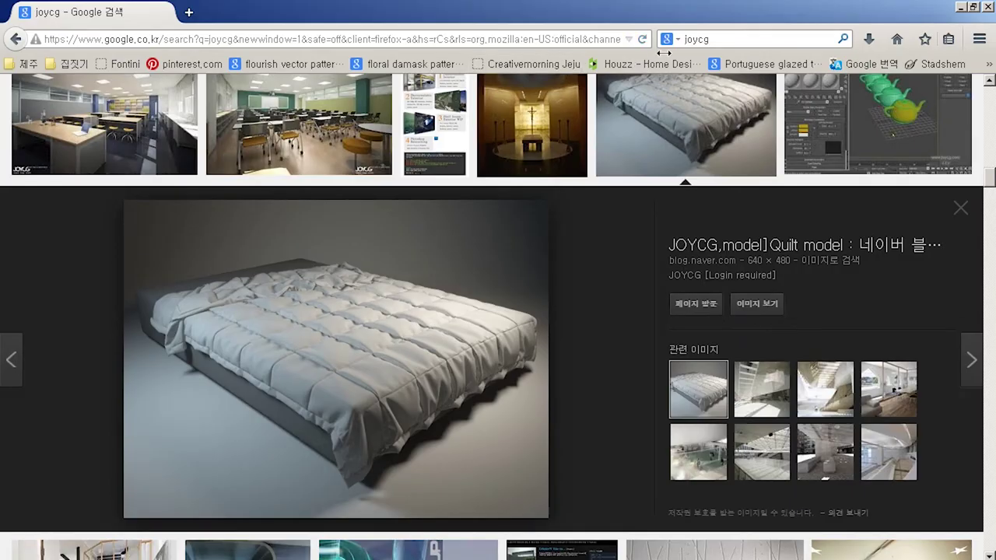
# Go to corona-renderer.com from the address bar history and scroll to Getting started
pyautogui.click(629, 39)
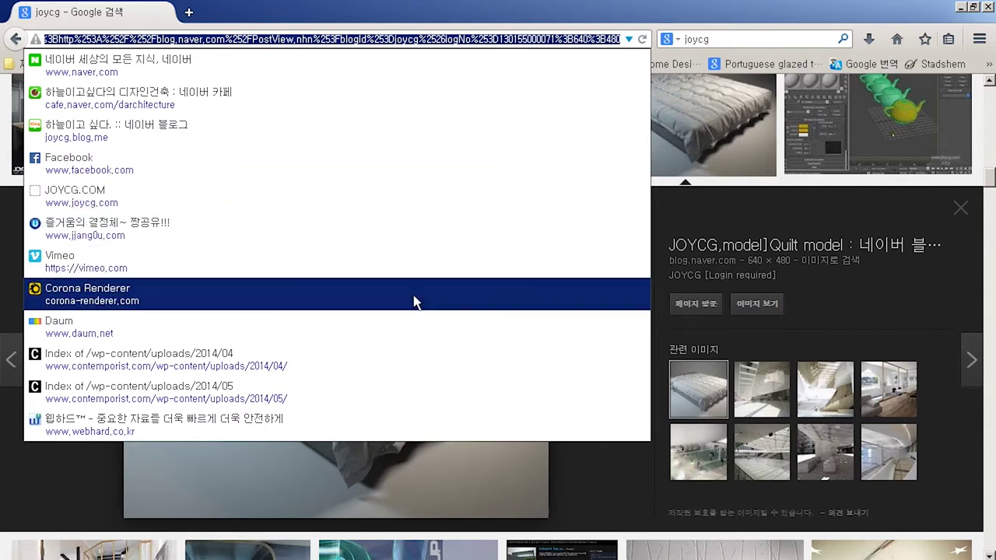
pyautogui.click(413, 302)
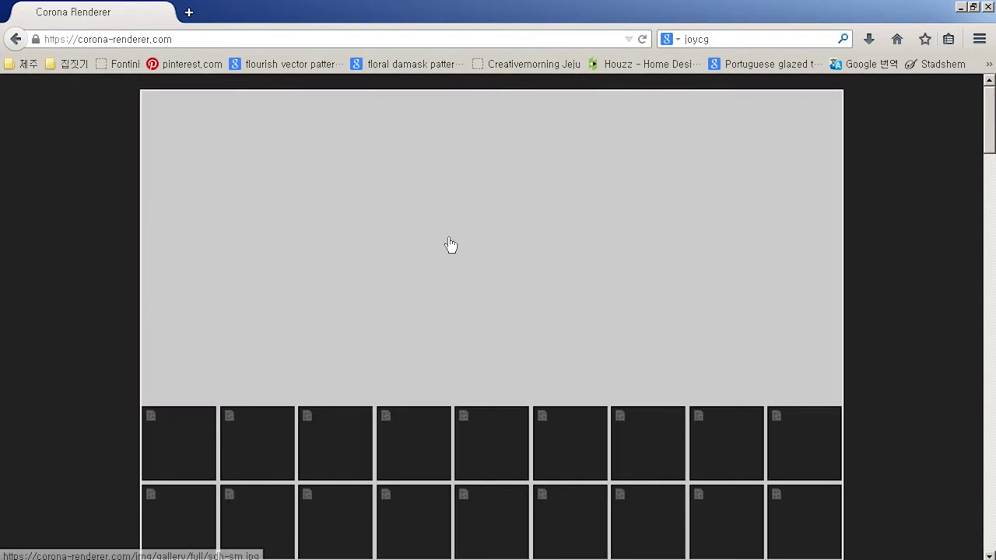
pyautogui.moveTo(988, 221); pyautogui.dragTo(990, 339)
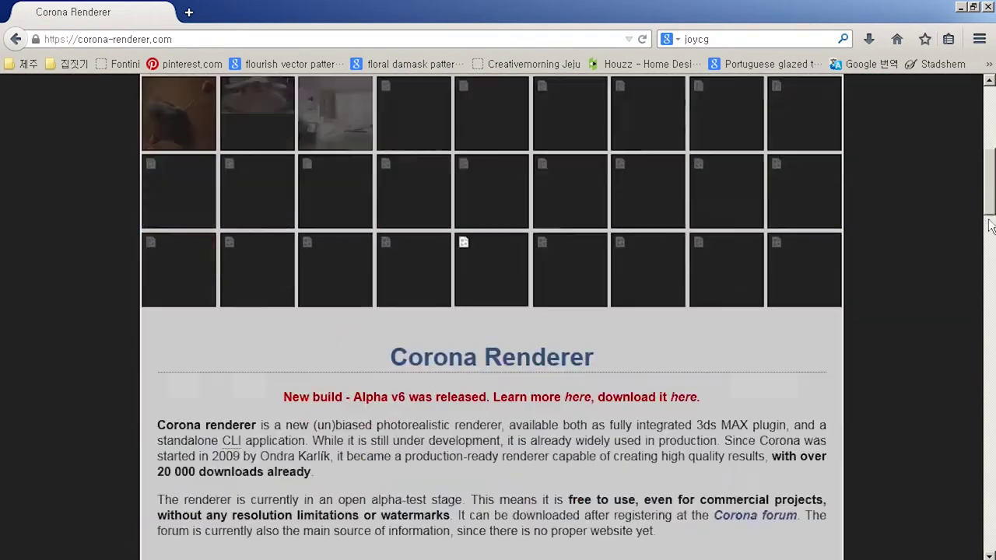
pyautogui.scroll(-1, 991, 339)
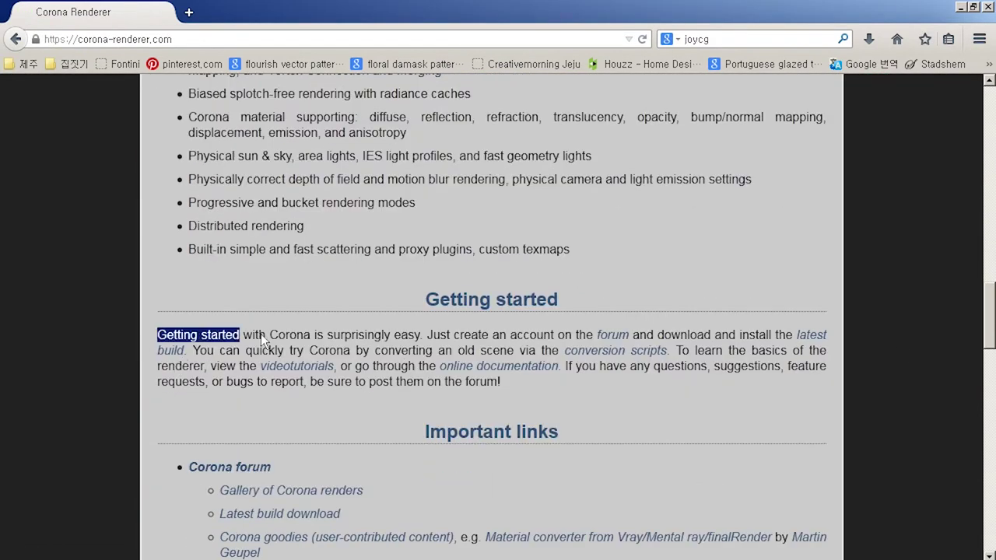
# Select the Getting started sentence through 'latest build.' and minimise Firefox
pyautogui.click(687, 330)
pyautogui.moveTo(157, 334); pyautogui.dragTo(774, 336)
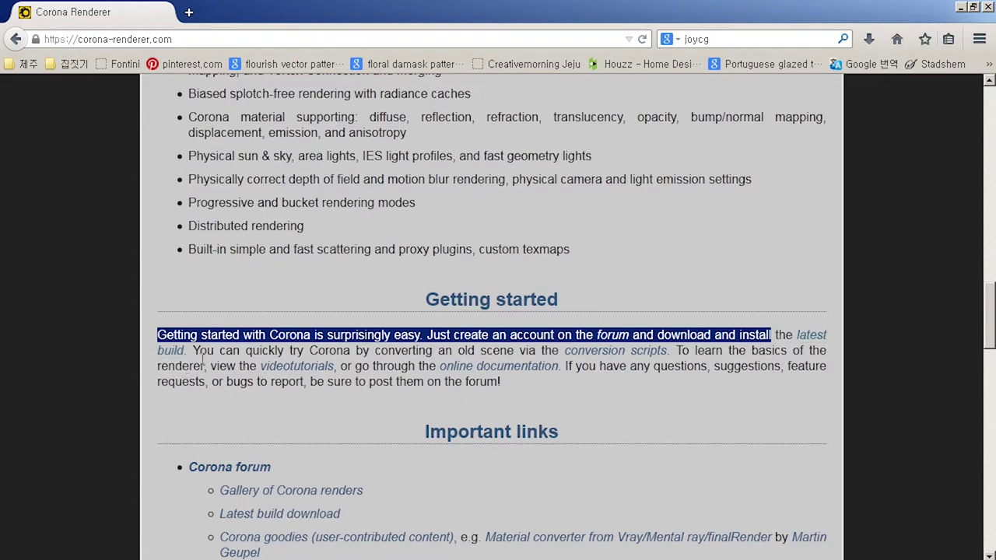
pyautogui.moveTo(158, 335); pyautogui.dragTo(189, 351)
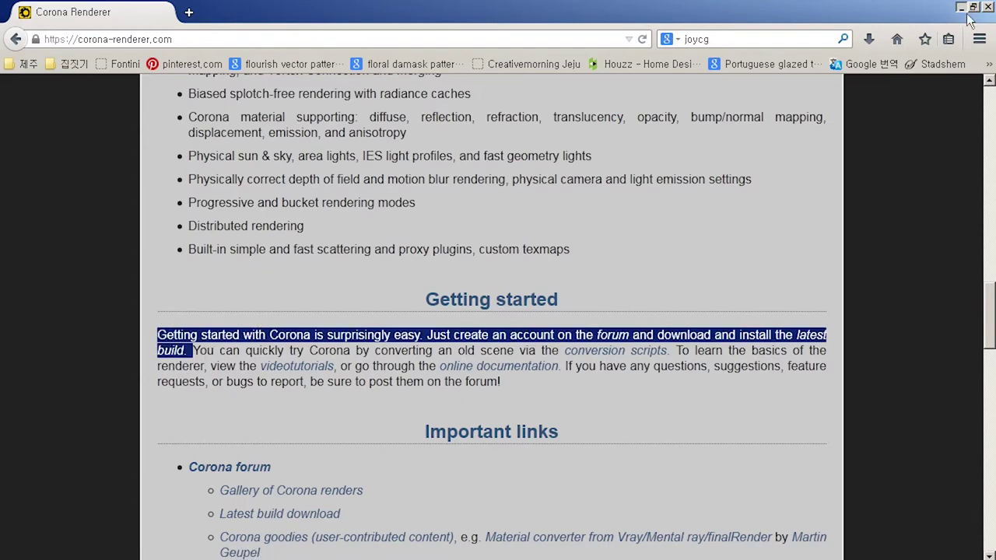
pyautogui.click(960, 7)
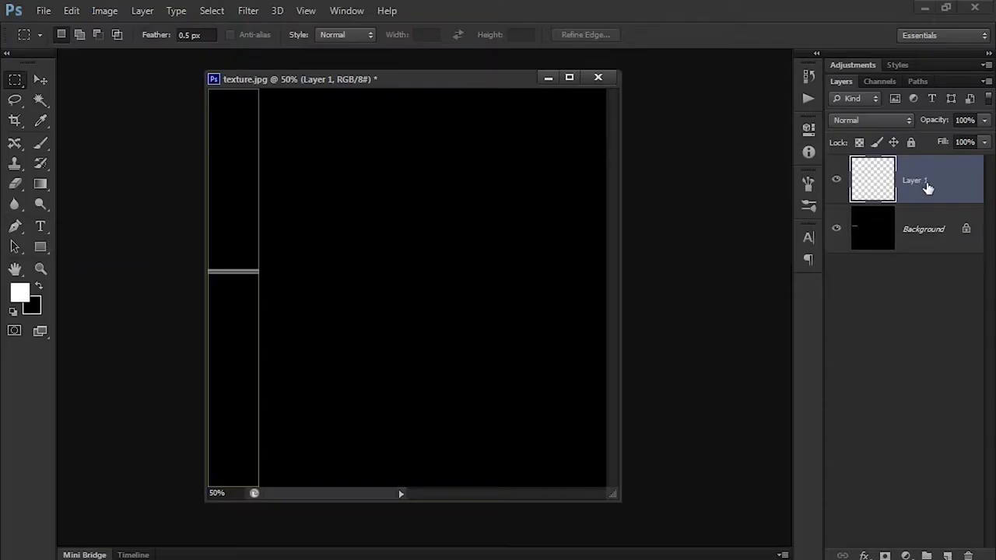
# Fill Layer 1 with white and paste the Corona sentence as black text on the canvas
pyautogui.hotkey('alt', 'BackSpace')
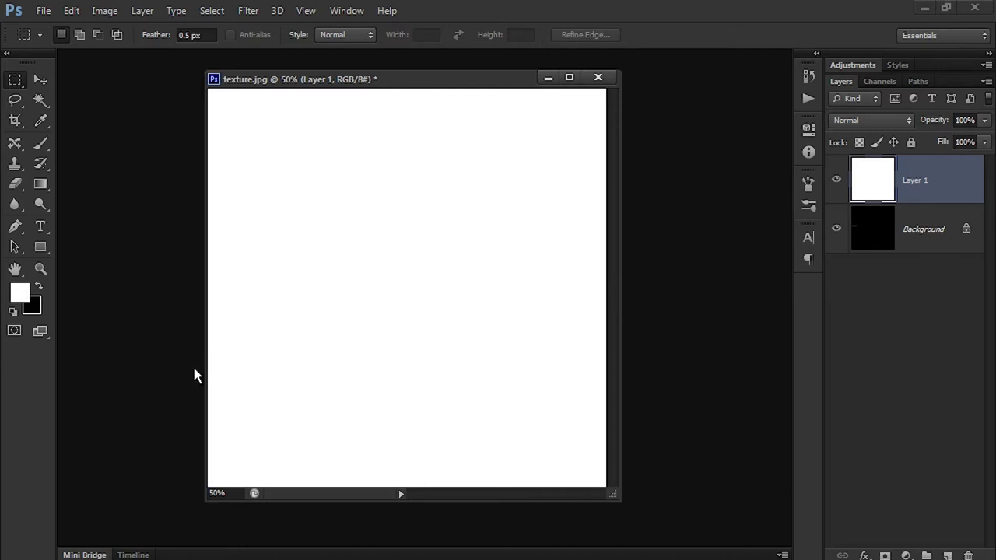
pyautogui.press('t')
pyautogui.press('x')
pyautogui.click(272, 397)
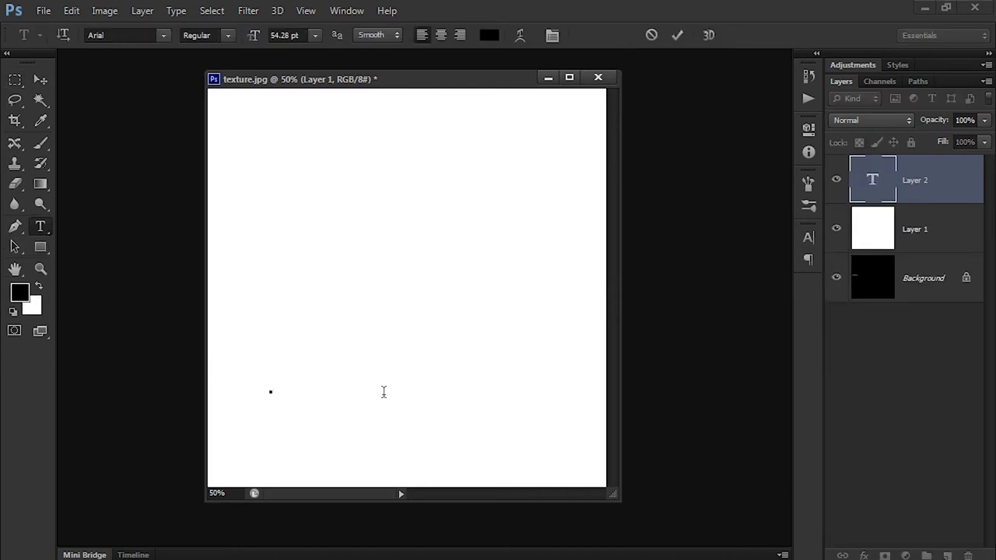
pyautogui.hotkey('ctrl', 'v')
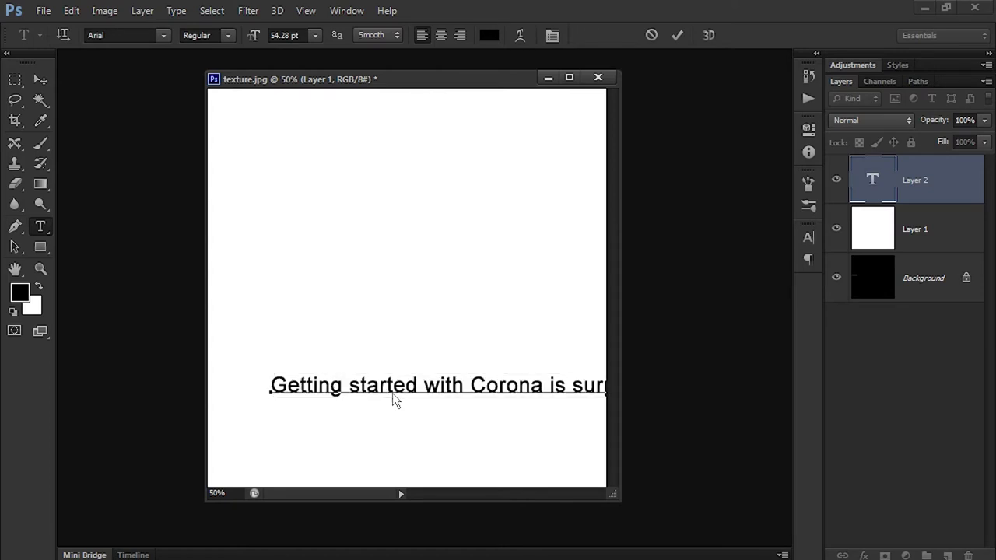
pyautogui.click(15, 79)
# Move the text line up-left and start free-transform scaling it to roughly 50%
pyautogui.keyDown('ctrl'); pyautogui.moveTo(545, 395); pyautogui.dragTo(493, 375); pyautogui.keyUp('ctrl')
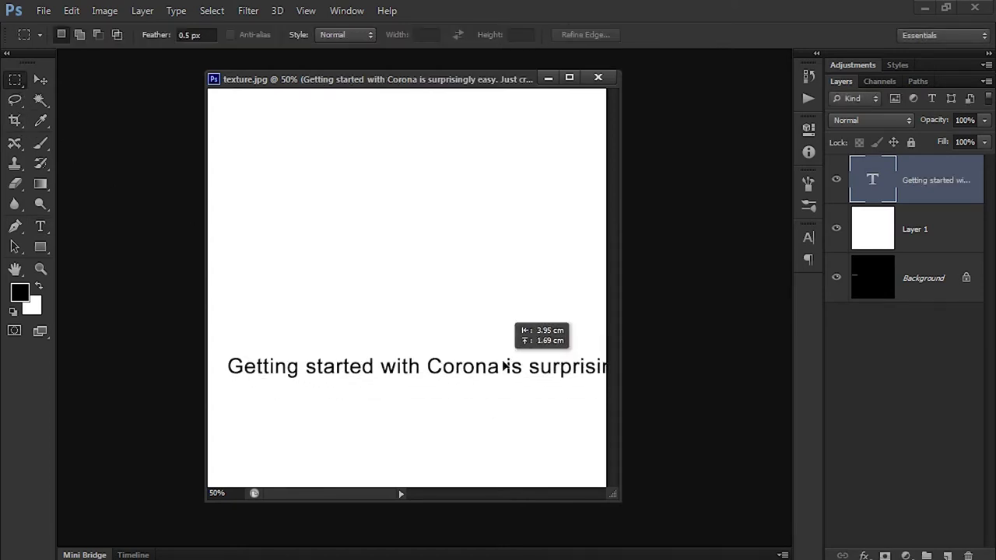
pyautogui.hotkey('ctrl', 't')
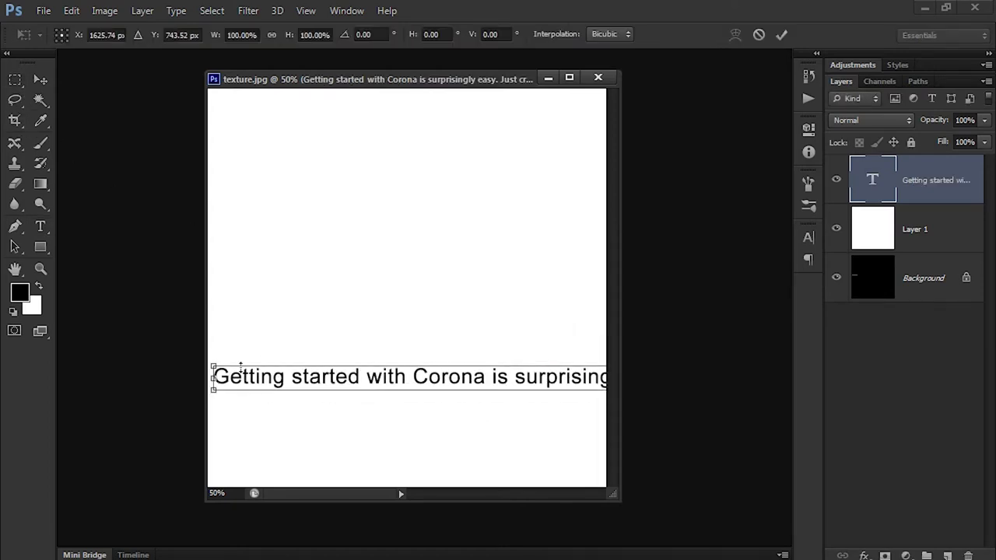
pyautogui.moveTo(214, 375); pyautogui.dragTo(554, 382)
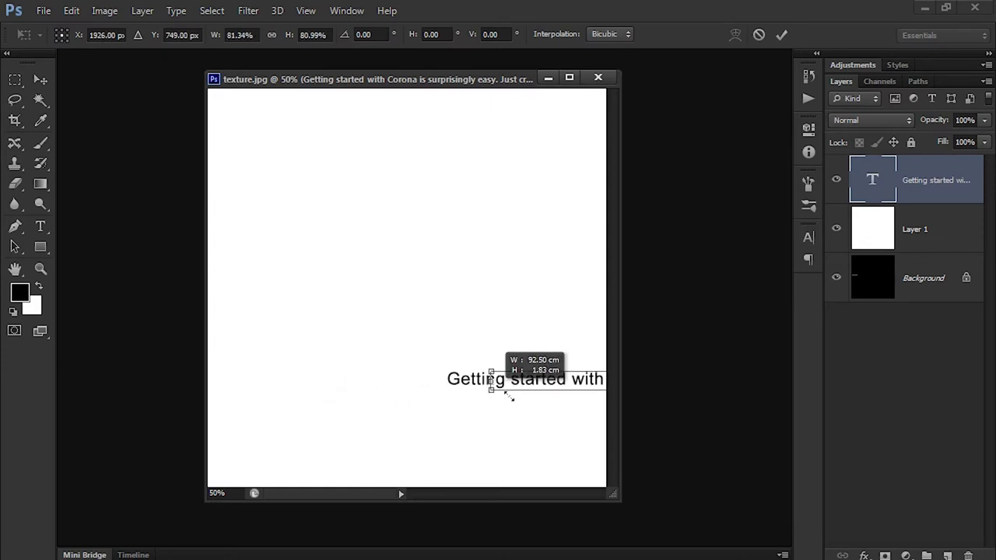
pyautogui.moveTo(554, 384)
pyautogui.mouseDown()
pyautogui.moveTo(305, 342)
pyautogui.moveTo(570, 372)
pyautogui.moveTo(257, 346)
pyautogui.mouseUp()
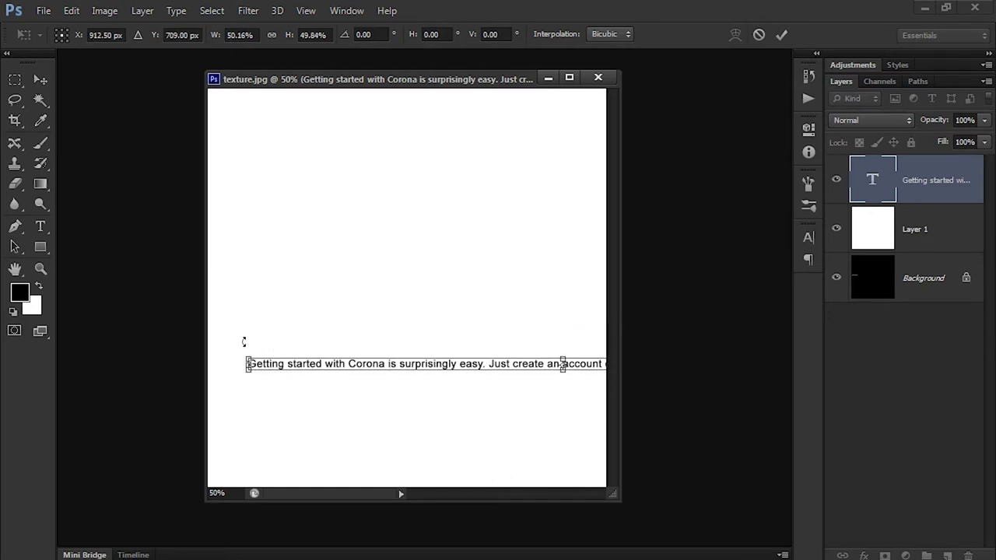
# Rotate the text to run vertically, shrink it to about a third and place it on the left edge
pyautogui.moveTo(243, 406); pyautogui.dragTo(544, 527)
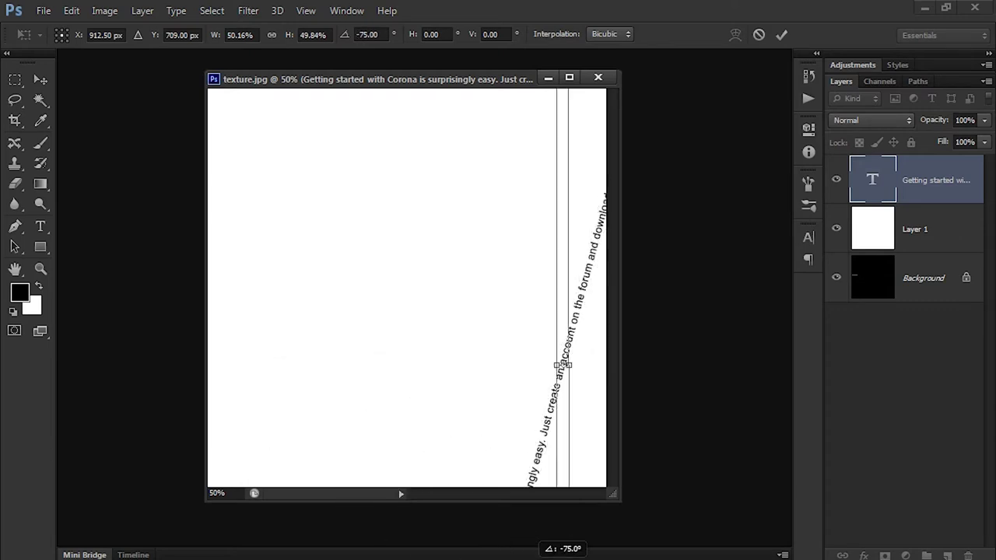
pyautogui.moveTo(564, 393); pyautogui.dragTo(463, 515)
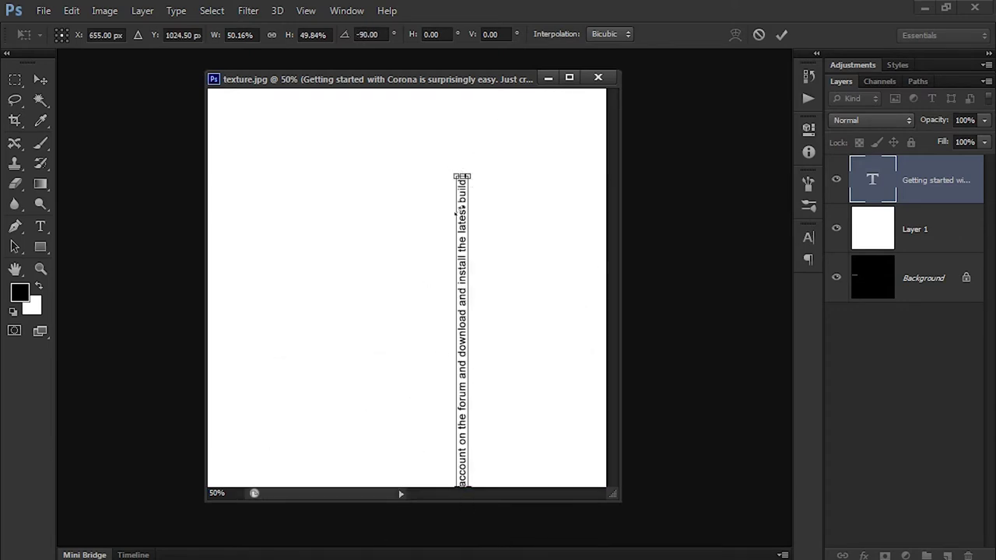
pyautogui.moveTo(476, 182)
pyautogui.mouseDown()
pyautogui.moveTo(440, 378)
pyautogui.moveTo(452, 404)
pyautogui.moveTo(272, 163)
pyautogui.mouseUp()
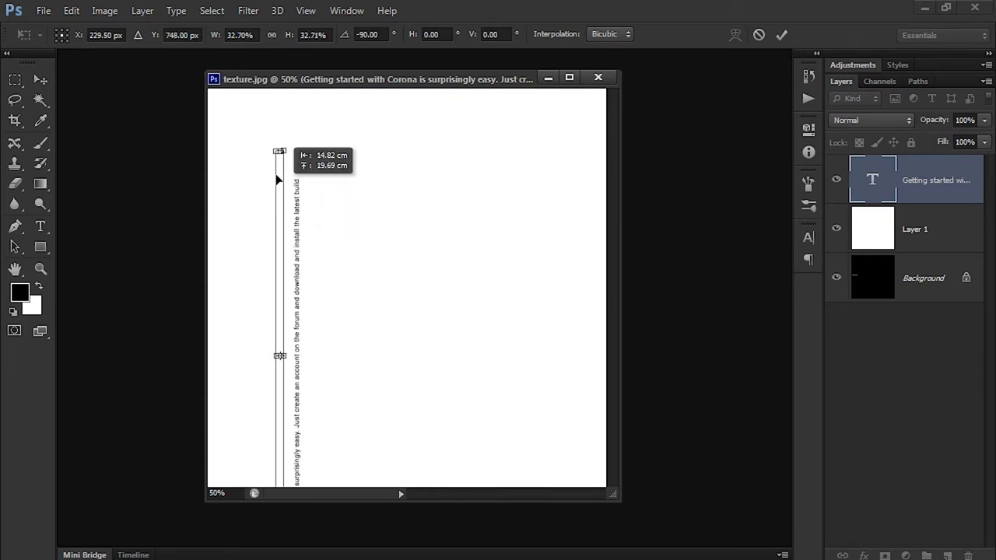
pyautogui.moveTo(273, 411)
pyautogui.mouseDown()
pyautogui.moveTo(249, 326)
pyautogui.moveTo(247, 338)
pyautogui.mouseUp()
pyautogui.press('Return')
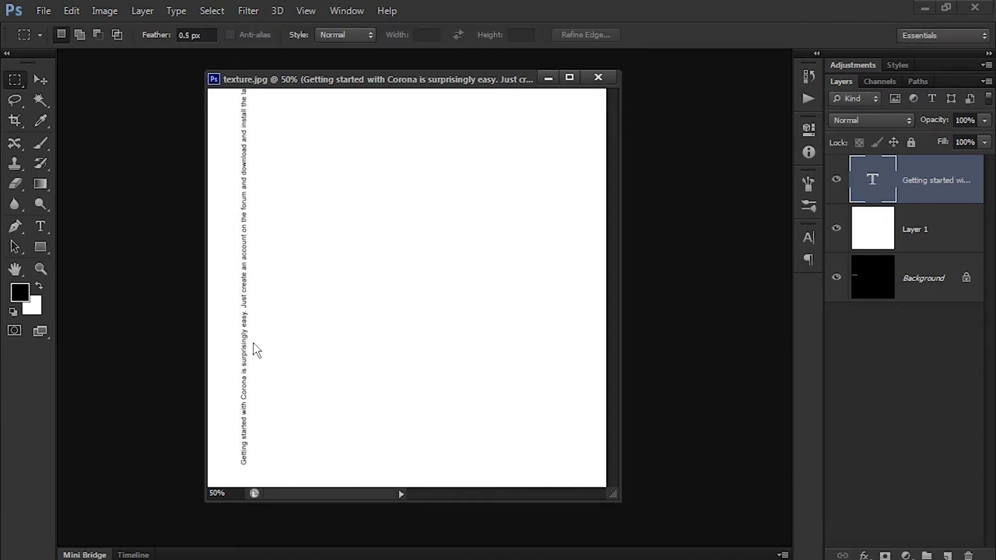
# Edit the vertical text to wrap onto two lines and move the block lower
pyautogui.click(40, 226)
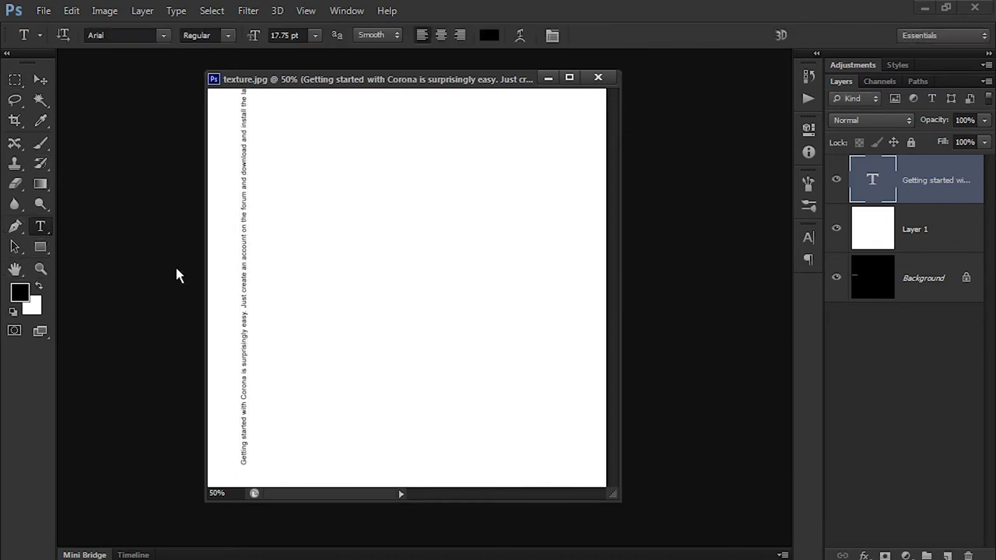
pyautogui.doubleClick(874, 180)
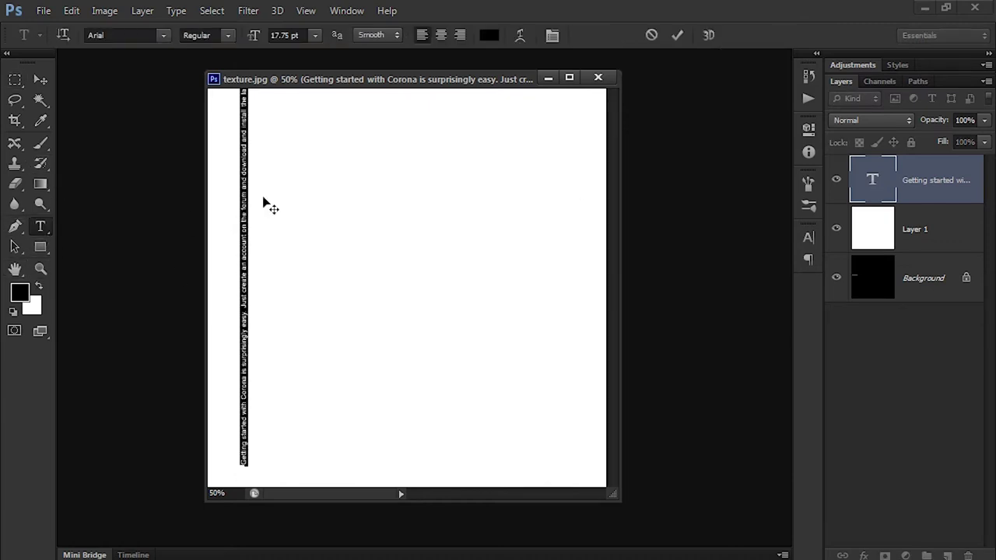
pyautogui.hotkey('ctrl', 'v')
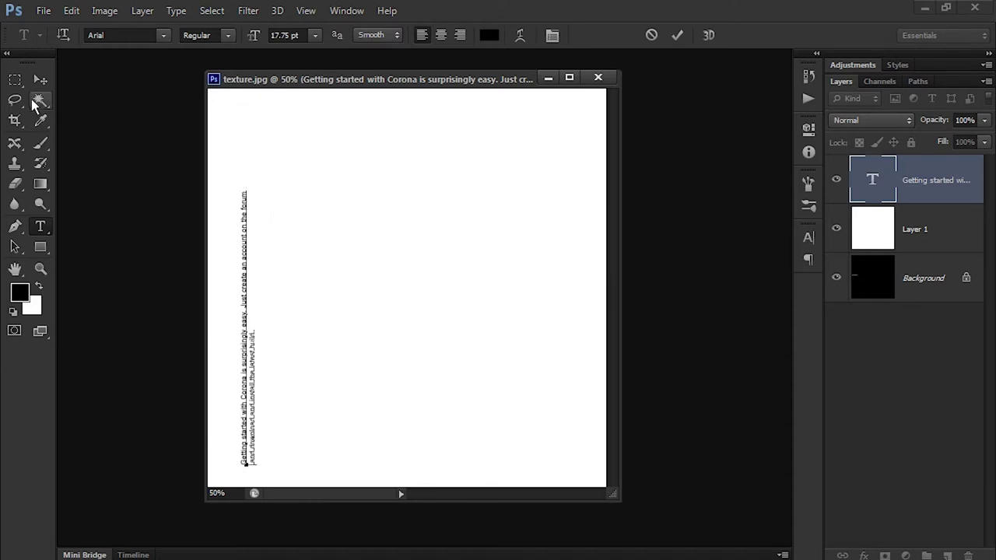
pyautogui.click(14, 80)
pyautogui.keyDown('ctrl'); pyautogui.moveTo(285, 407); pyautogui.dragTo(270, 413); pyautogui.keyUp('ctrl')
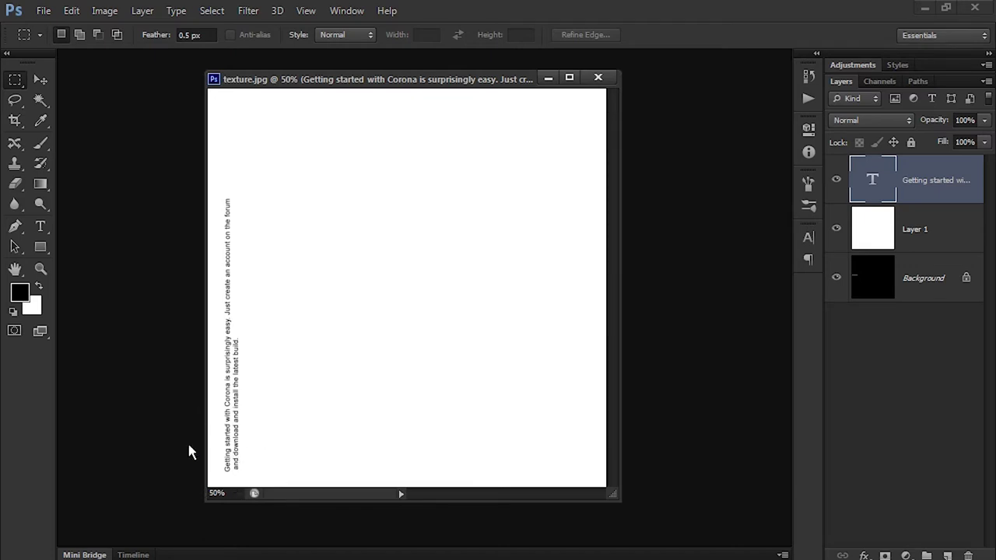
# Set the white Layer 1 to 50% opacity and nudge the vertical text slightly down
pyautogui.click(933, 241)
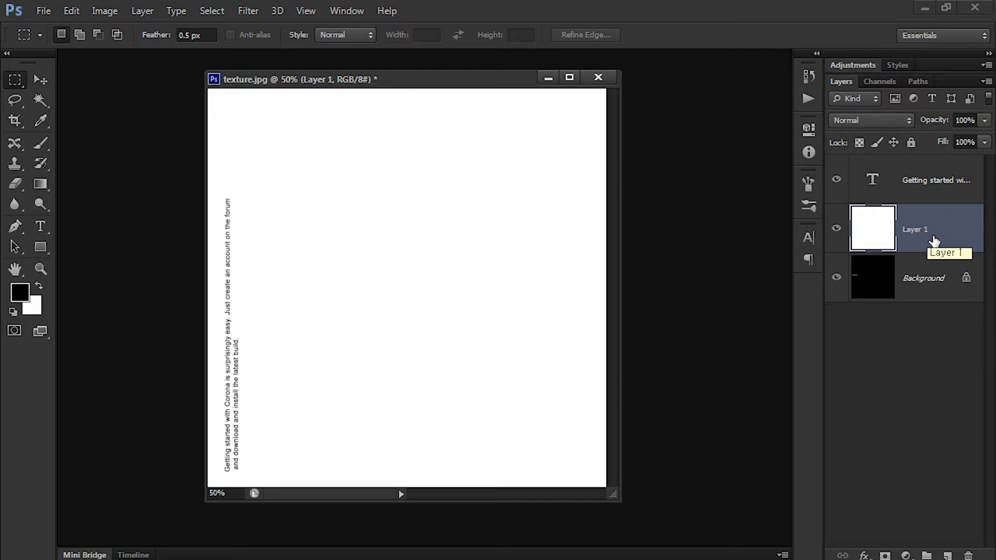
pyautogui.press('5')
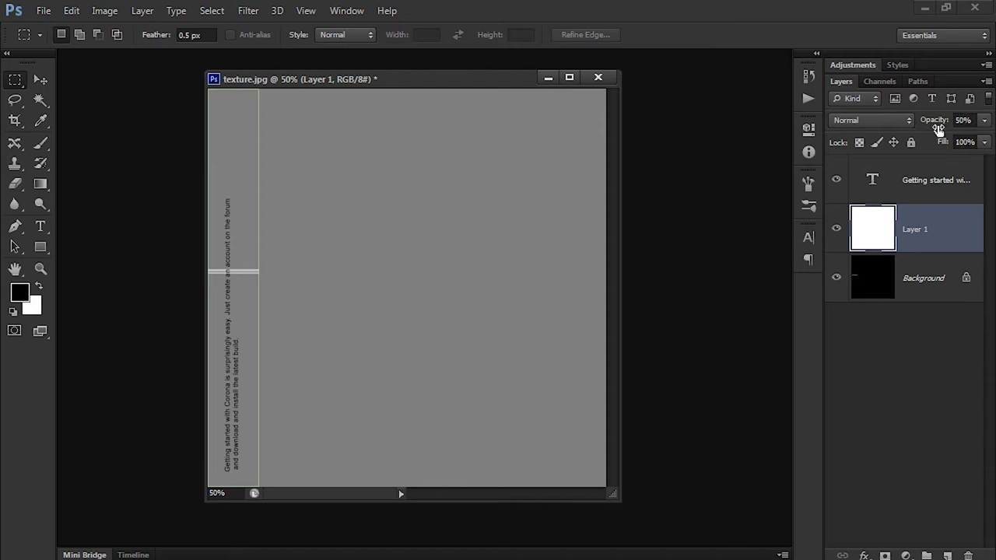
pyautogui.moveTo(325, 386); pyautogui.dragTo(310, 412)
pyautogui.click(925, 181)
pyautogui.keyDown('ctrl'); pyautogui.moveTo(236, 398); pyautogui.dragTo(231, 406); pyautogui.keyUp('ctrl')
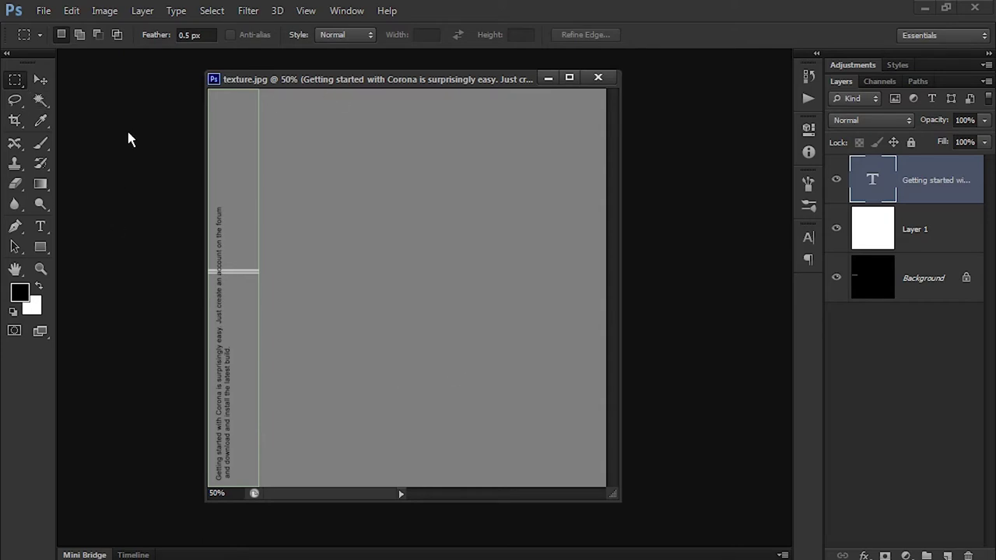
pyautogui.hotkey('ctrl', 'o')
# Open the reindeer gift box image from the unwrapuvw1 folder
pyautogui.doubleClick(342, 136)
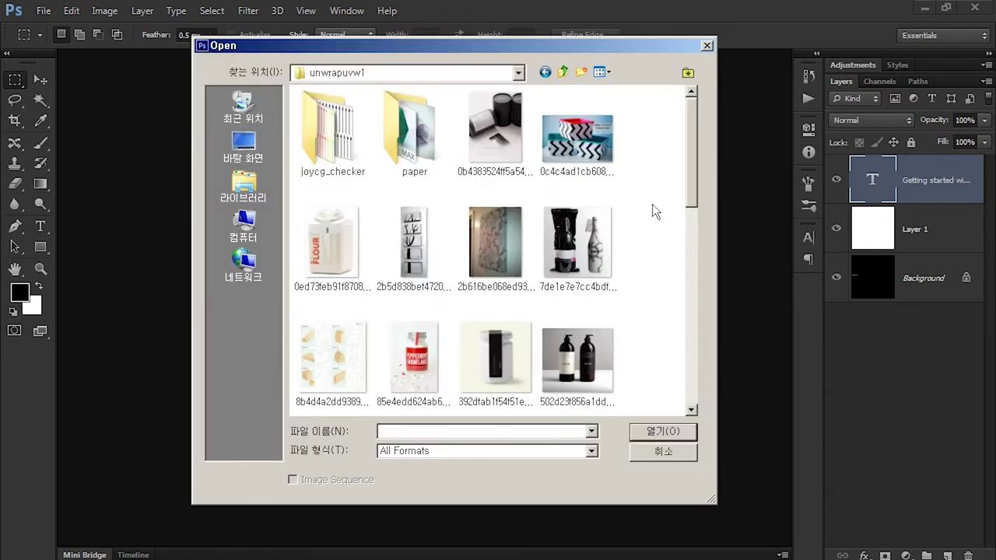
pyautogui.scroll(-2, 634, 321)
pyautogui.scroll(-3, 634, 321)
pyautogui.scroll(-2, 634, 321)
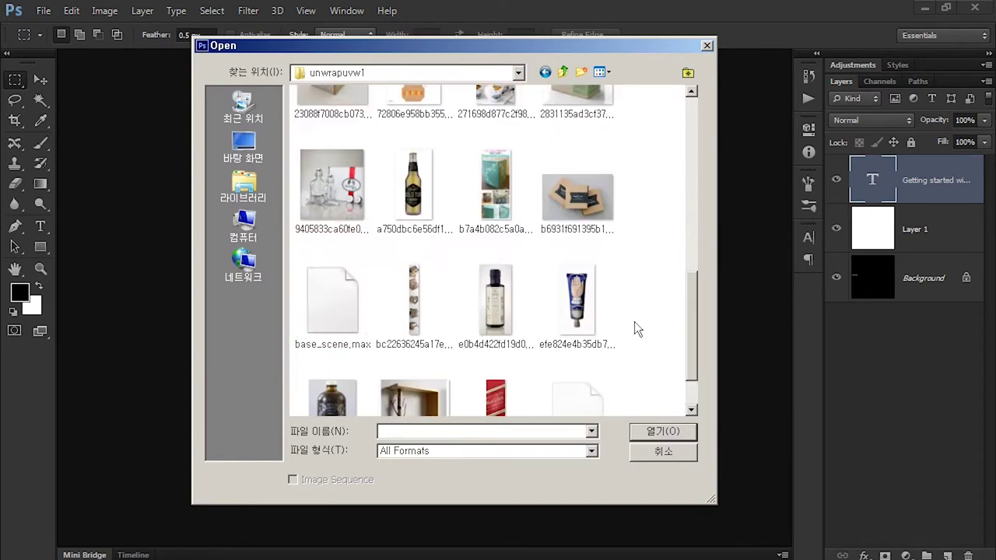
pyautogui.scroll(-2, 634, 321)
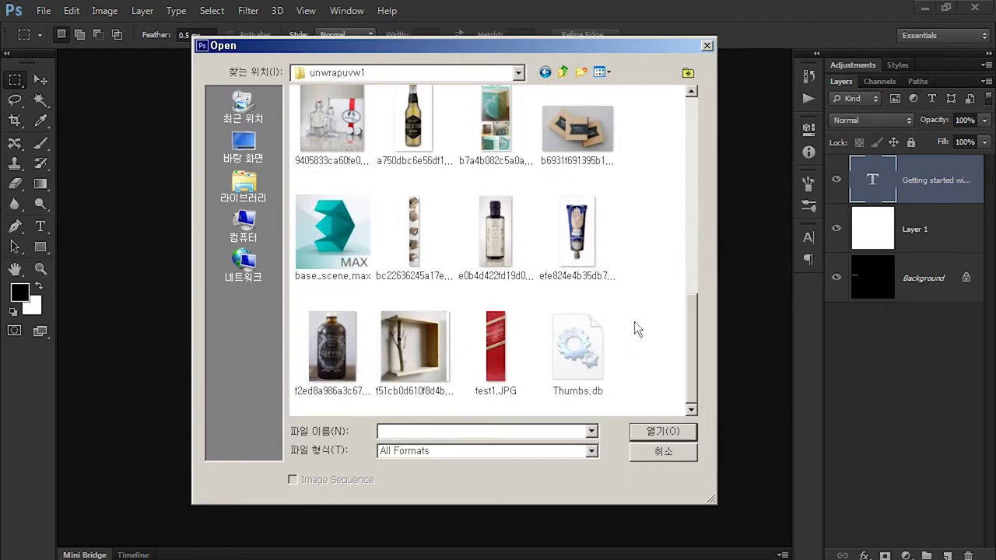
pyautogui.click(497, 347)
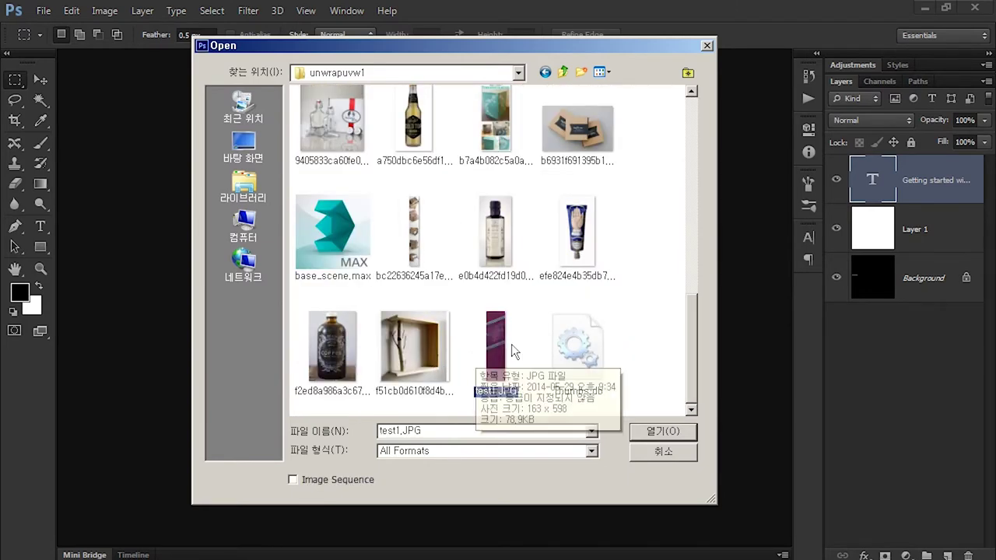
pyautogui.scroll(2, 592, 261)
pyautogui.scroll(2, 591, 261)
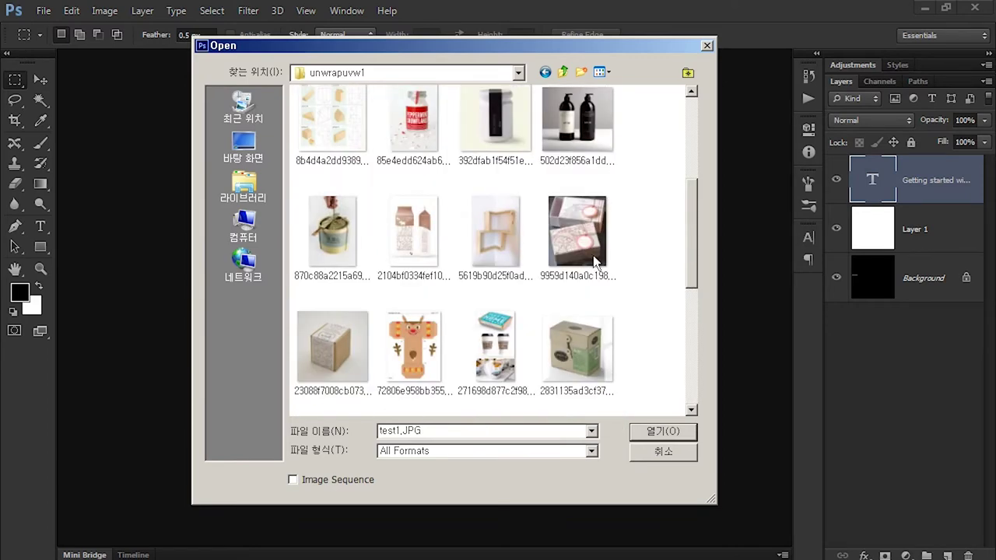
pyautogui.doubleClick(429, 354)
# Paste the reindeer's centre strip into texture.jpg at the top-left, below the text layer
pyautogui.moveTo(365, 178); pyautogui.dragTo(440, 462)
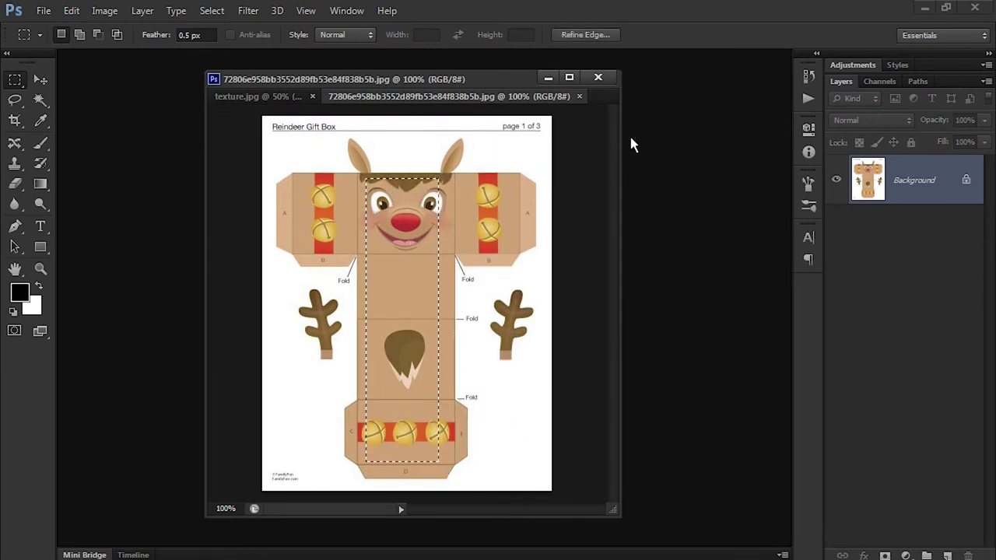
pyautogui.click(257, 96)
pyautogui.hotkey('ctrl', 'v')
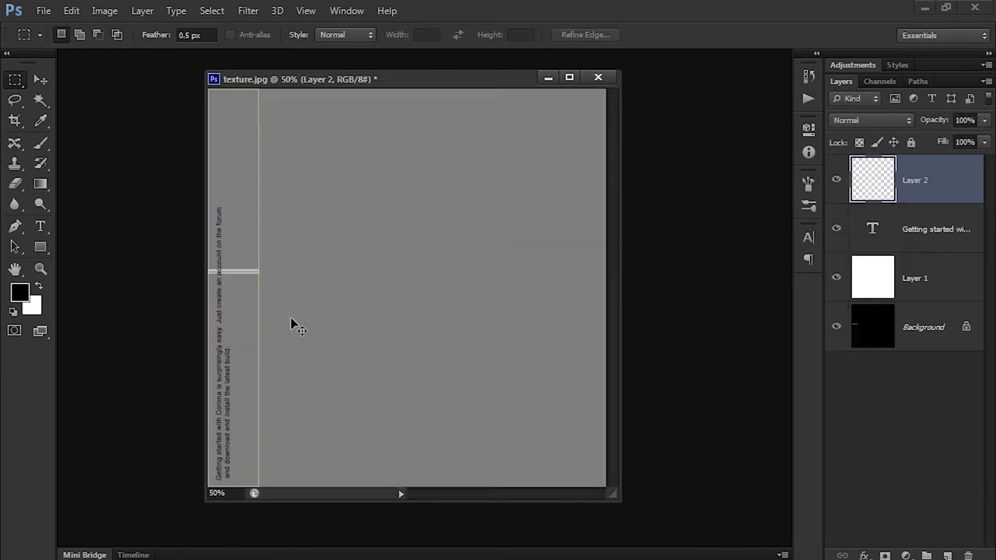
pyautogui.moveTo(396, 339)
pyautogui.mouseDown()
pyautogui.moveTo(278, 195)
pyautogui.moveTo(224, 207)
pyautogui.mouseUp()
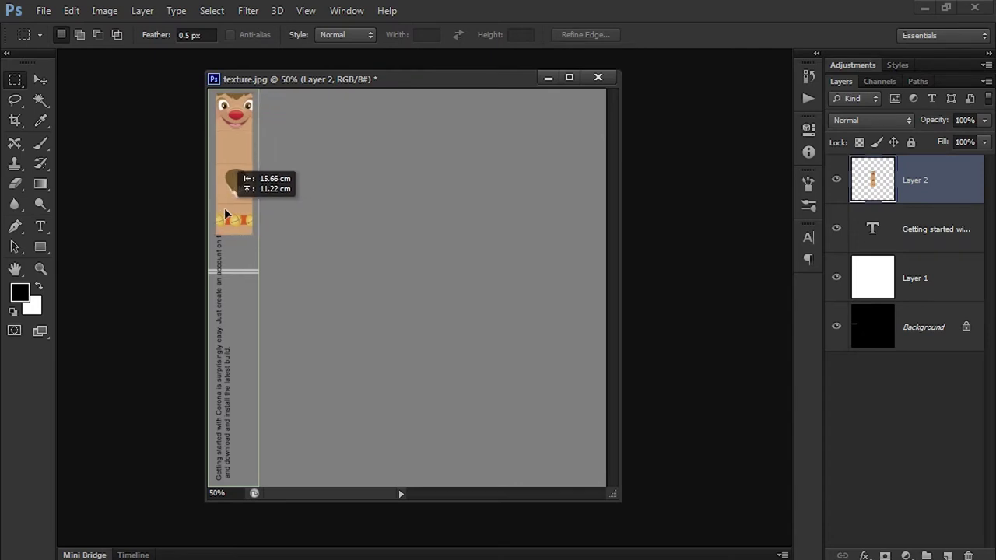
pyautogui.moveTo(929, 185); pyautogui.dragTo(930, 257)
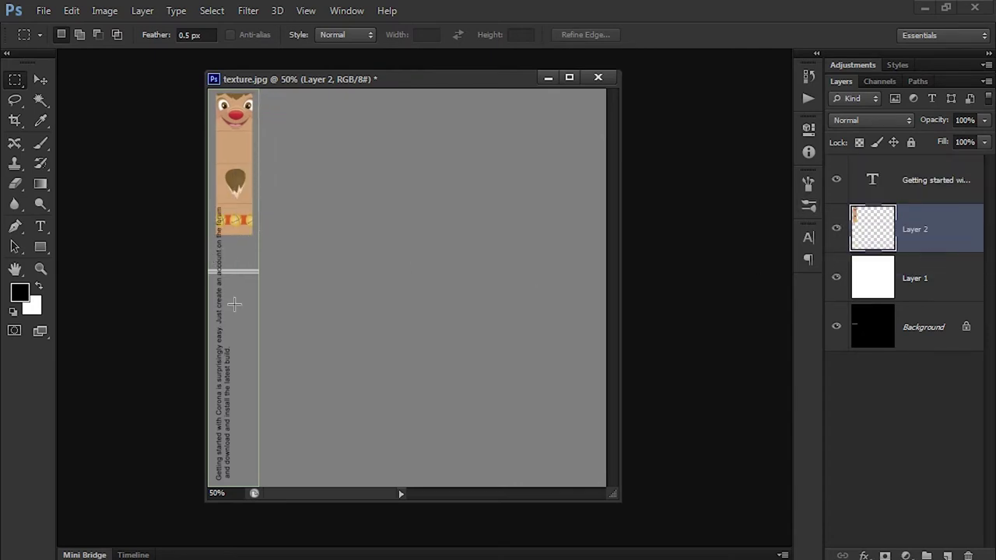
# Put 'on the forum' on its own line, shift the reindeer left, and add a layer above Layer 1
pyautogui.doubleClick(875, 183)
pyautogui.click(218, 267)
pyautogui.press('Return')
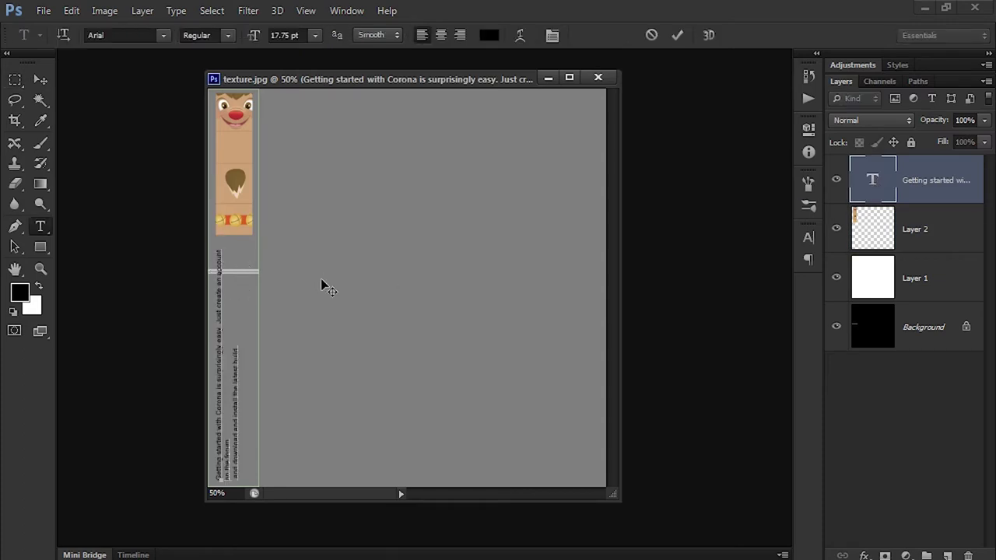
pyautogui.click(15, 79)
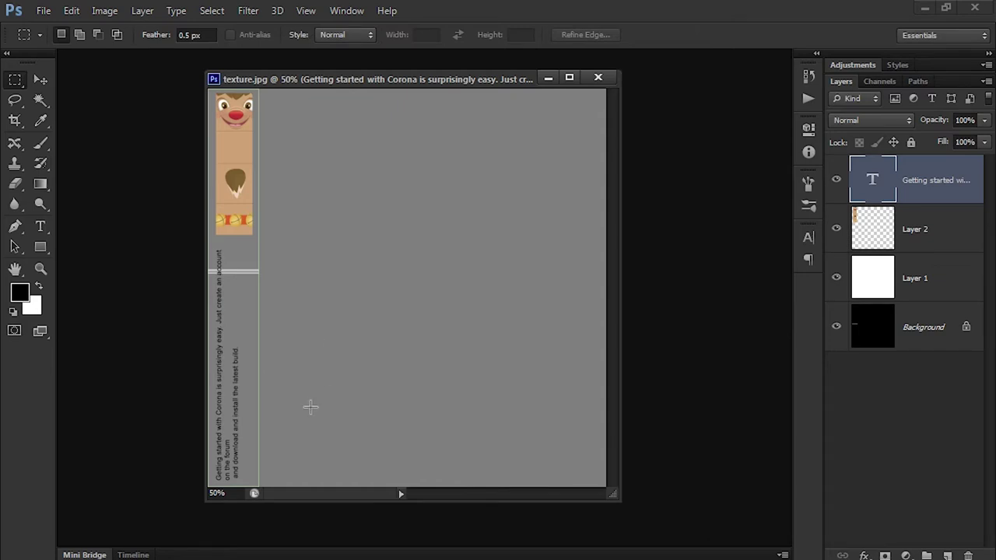
pyautogui.moveTo(239, 403); pyautogui.dragTo(235, 399)
pyautogui.hotkey('alt', '[')
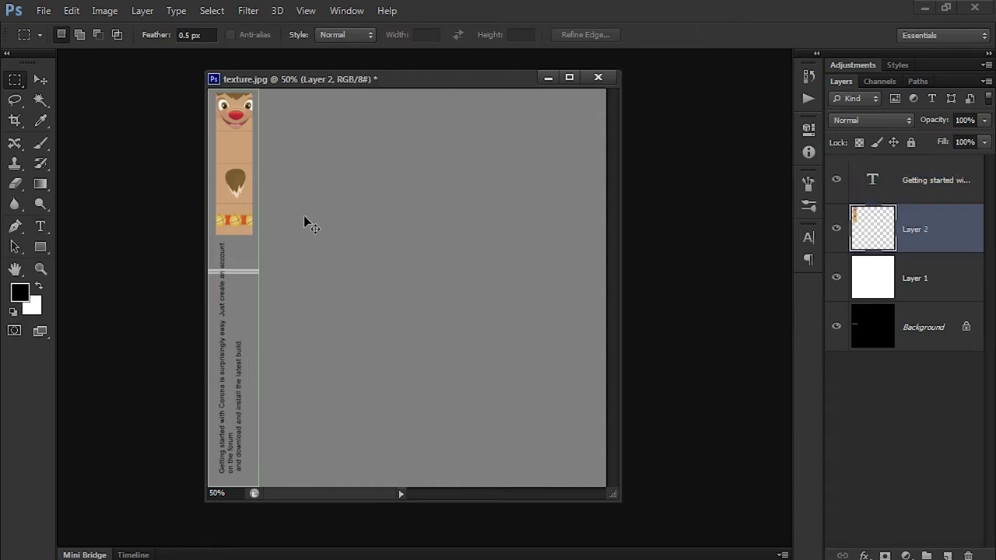
pyautogui.keyDown('ctrl'); pyautogui.moveTo(297, 220); pyautogui.dragTo(296, 215); pyautogui.keyUp('ctrl')
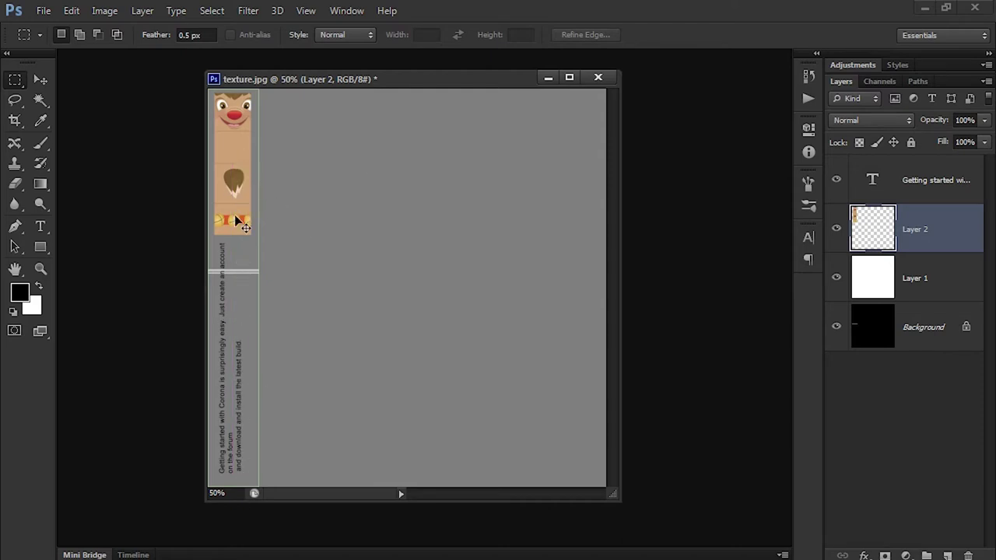
pyautogui.click(911, 287)
pyautogui.click(947, 555)
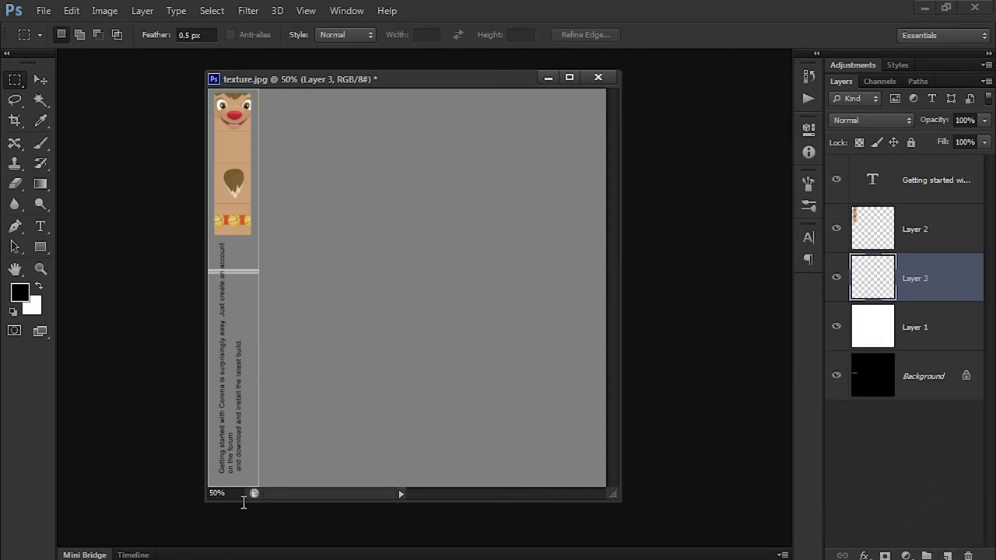
# Fill a small block at the strip's bottom with purple 9933cc, then return Layer 1 to 100% opacity
pyautogui.moveTo(219, 478); pyautogui.dragTo(241, 487)
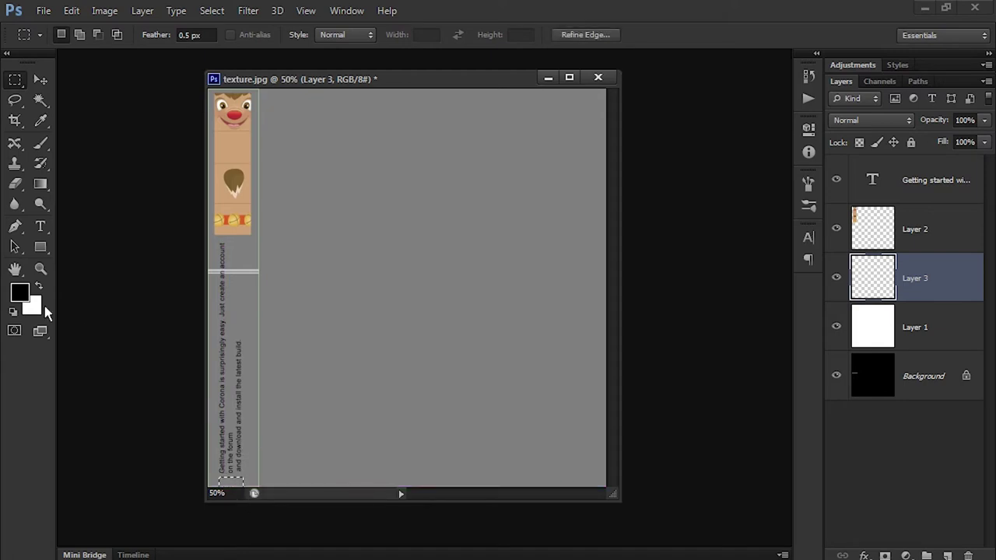
pyautogui.click(27, 298)
pyautogui.click(404, 354)
pyautogui.moveTo(411, 365); pyautogui.dragTo(397, 256)
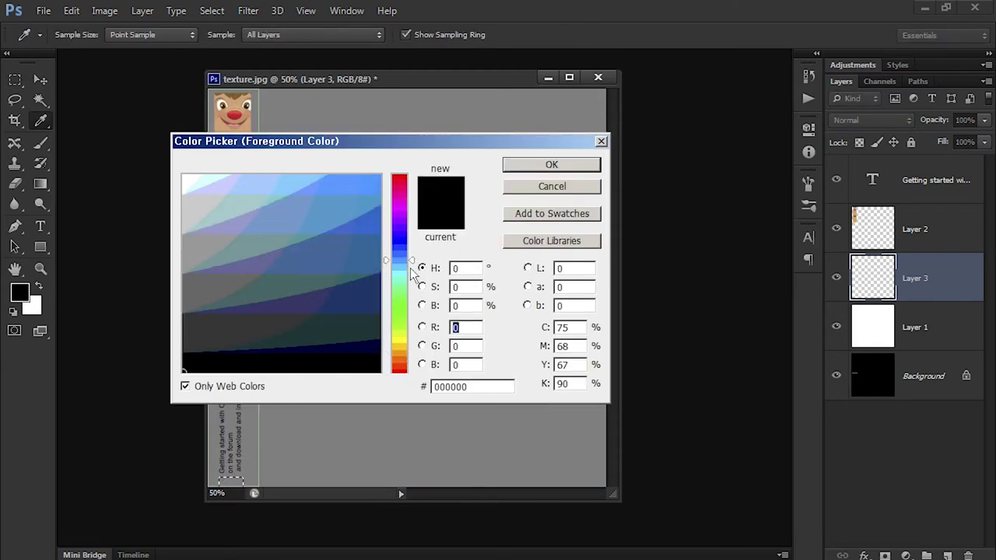
pyautogui.click(375, 188)
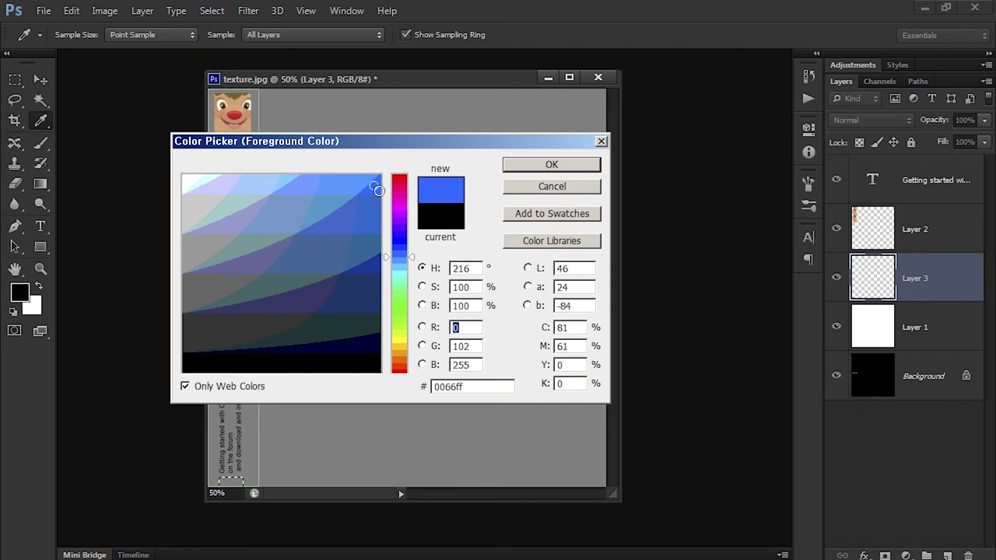
pyautogui.click(411, 230)
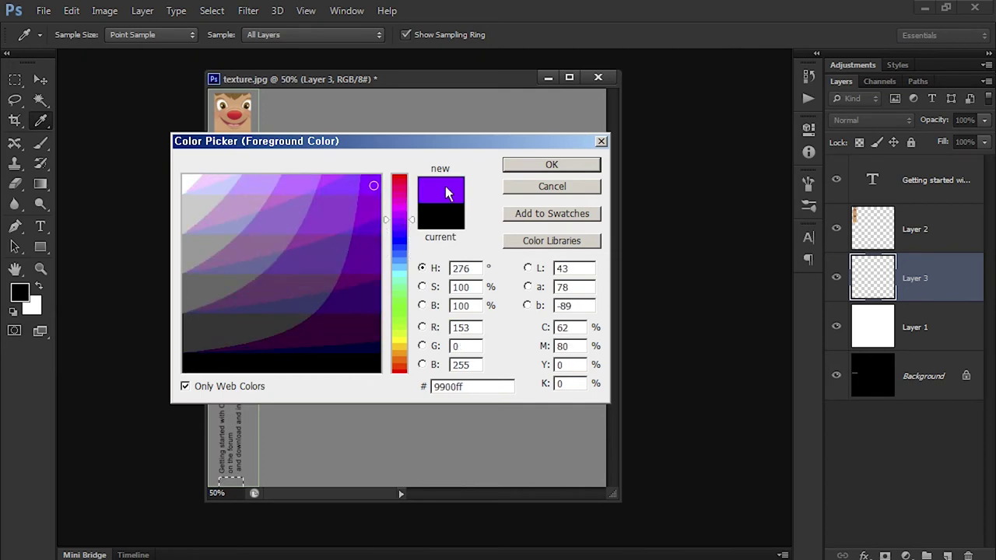
pyautogui.click(340, 211)
pyautogui.click(560, 167)
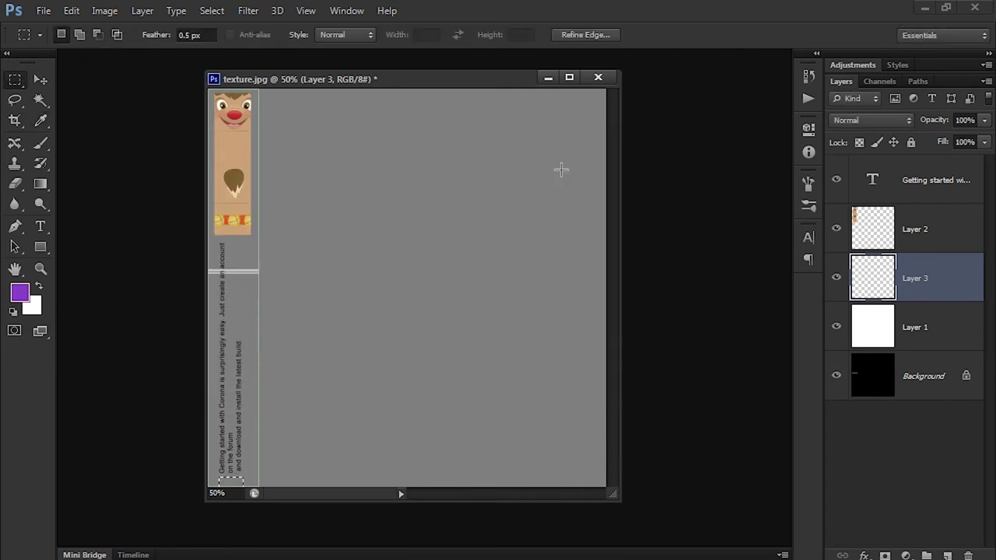
pyautogui.hotkey('alt', 'BackSpace')
pyautogui.hotkey('ctrl', 'd')
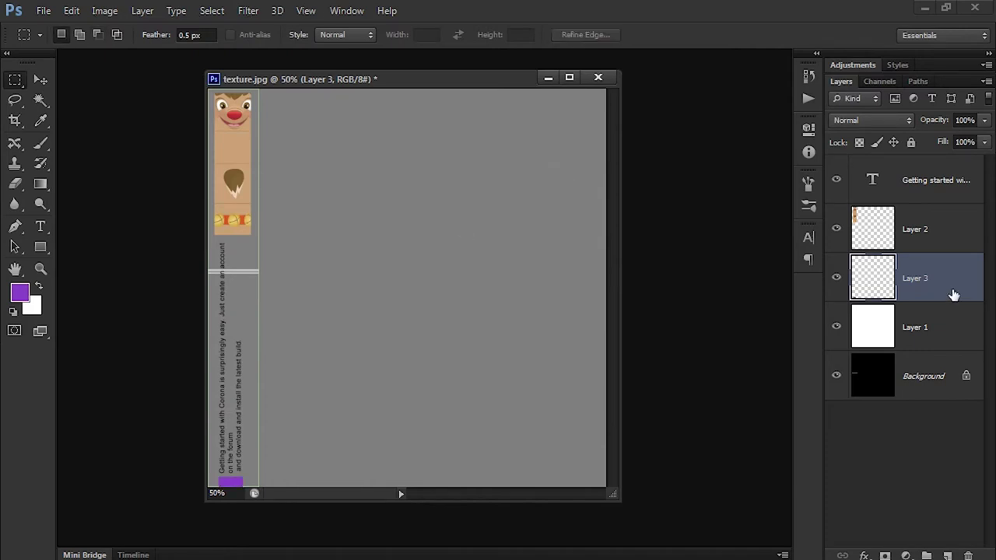
pyautogui.click(937, 337)
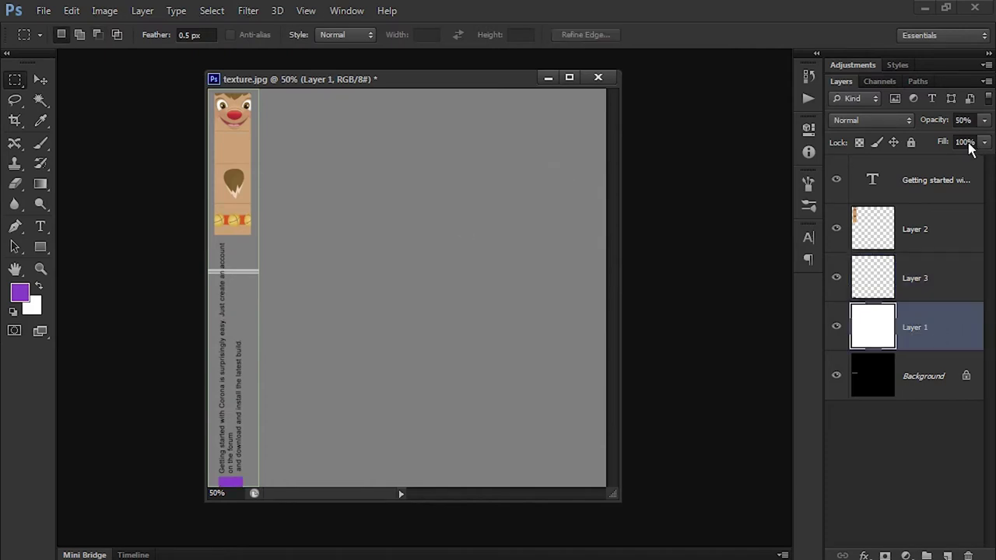
pyautogui.press('0')
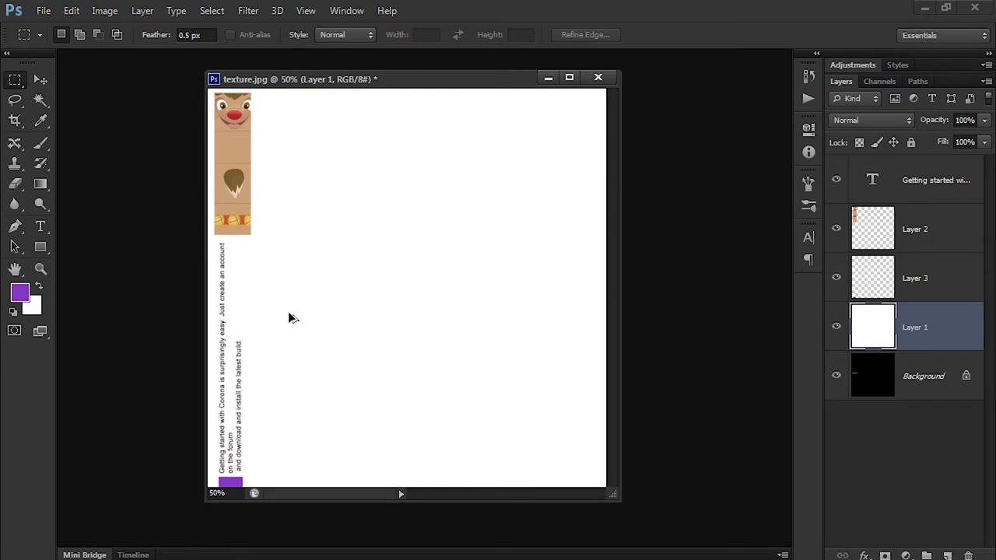
# Select all layers and save the layered document as texture.psd with maximized compatibility
pyautogui.hotkey('ctrl', 'shift', 's')
pyautogui.click(688, 321)
pyautogui.click(925, 174)
pyautogui.keyDown('shift'); pyautogui.click(926, 394); pyautogui.keyUp('shift')
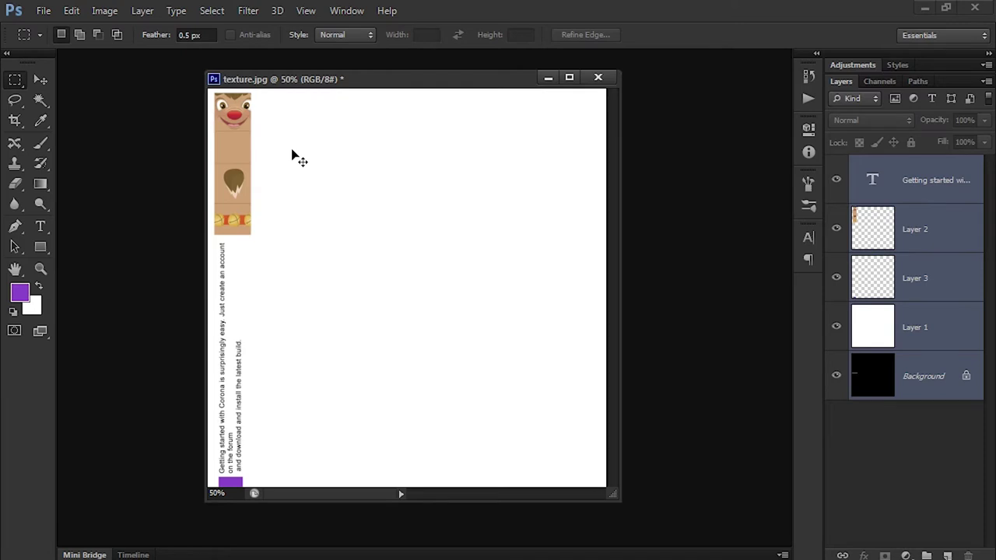
pyautogui.hotkey('ctrl', 'shift', 's')
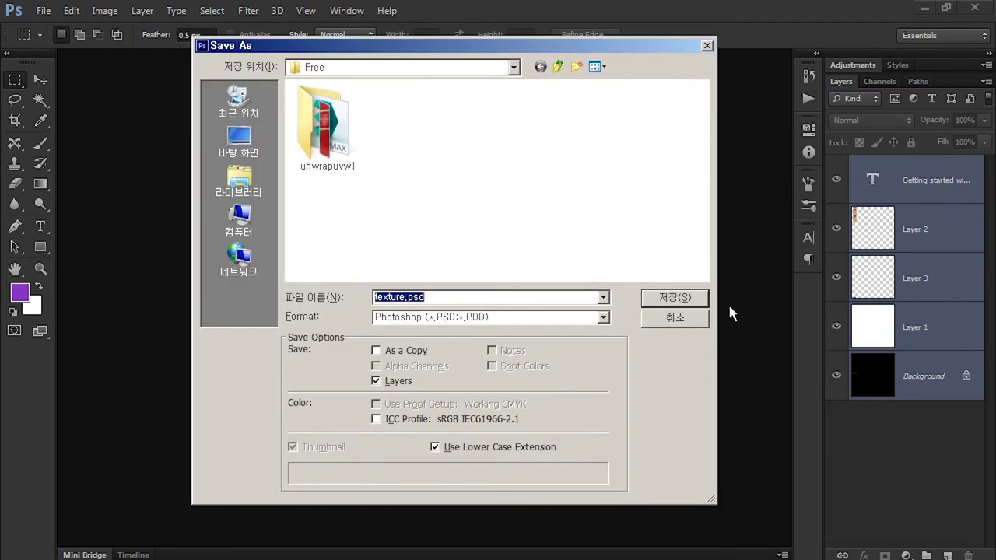
pyautogui.press('Return')
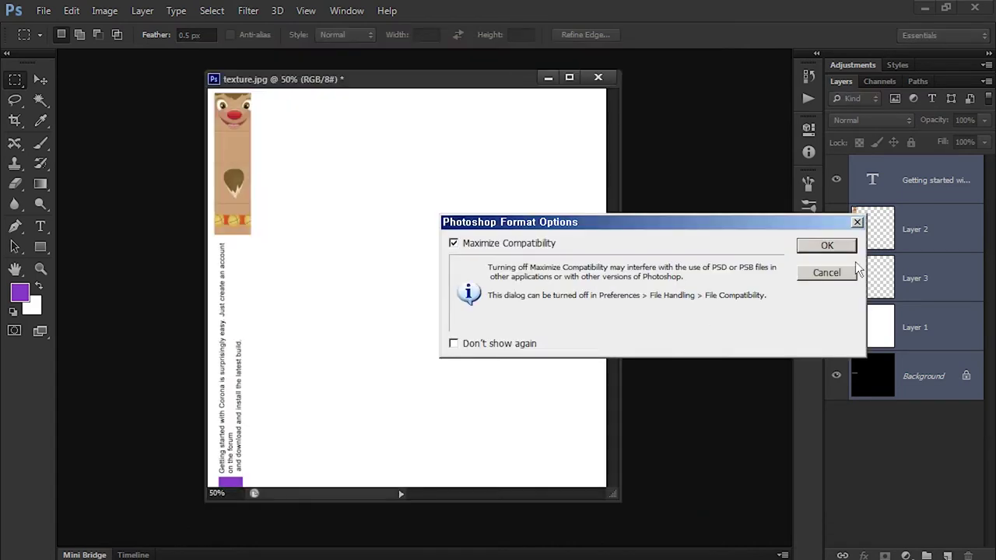
pyautogui.click(848, 247)
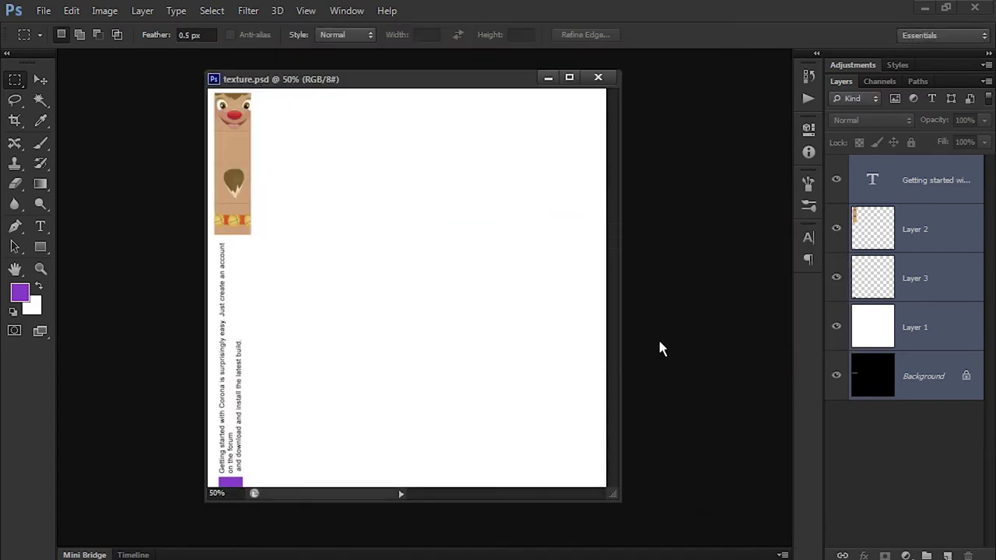
# Save a quality-12 JPEG copy over texture.jpg and close the document
pyautogui.hotkey('ctrl', 'shift', 's')
pyautogui.click(501, 319)
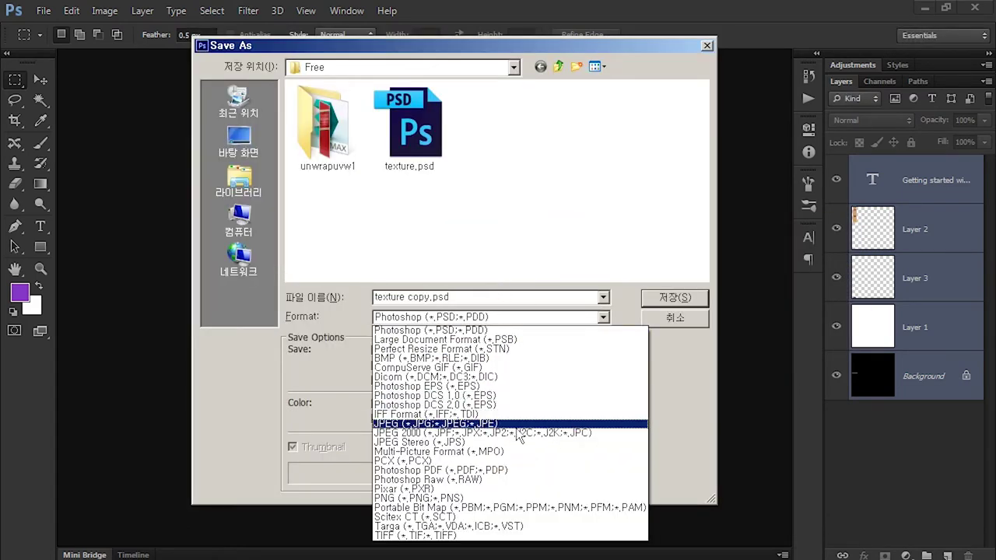
pyautogui.click(514, 432)
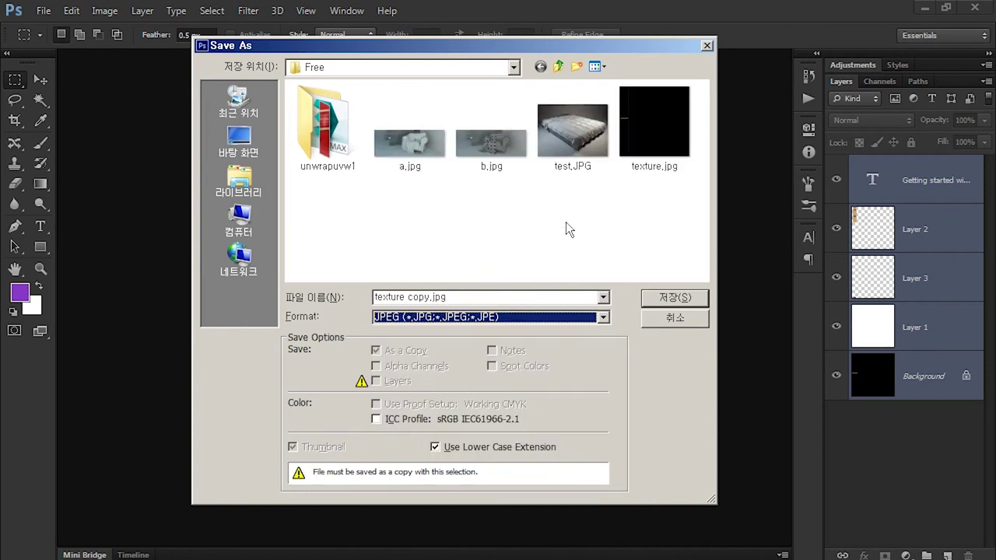
pyautogui.click(671, 130)
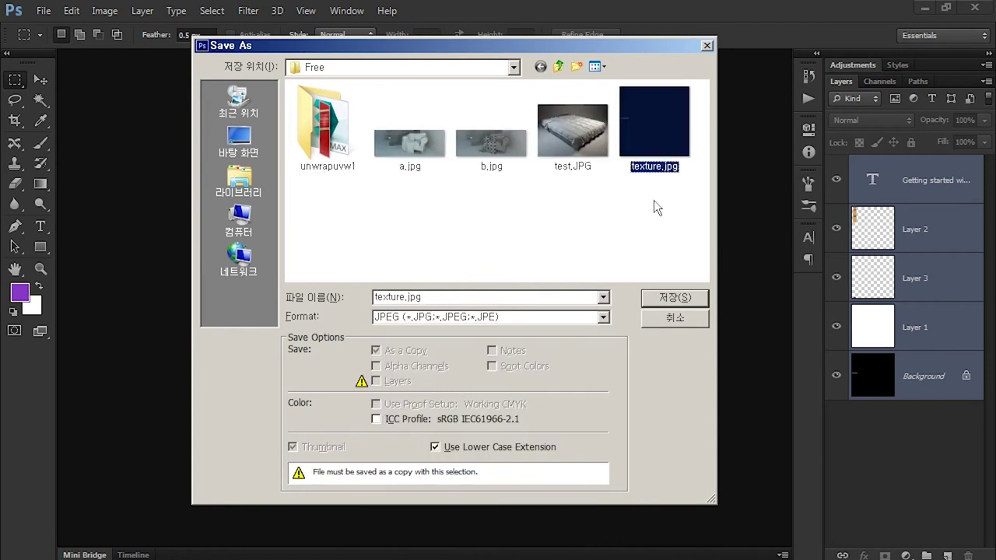
pyautogui.click(685, 301)
pyautogui.click(454, 227)
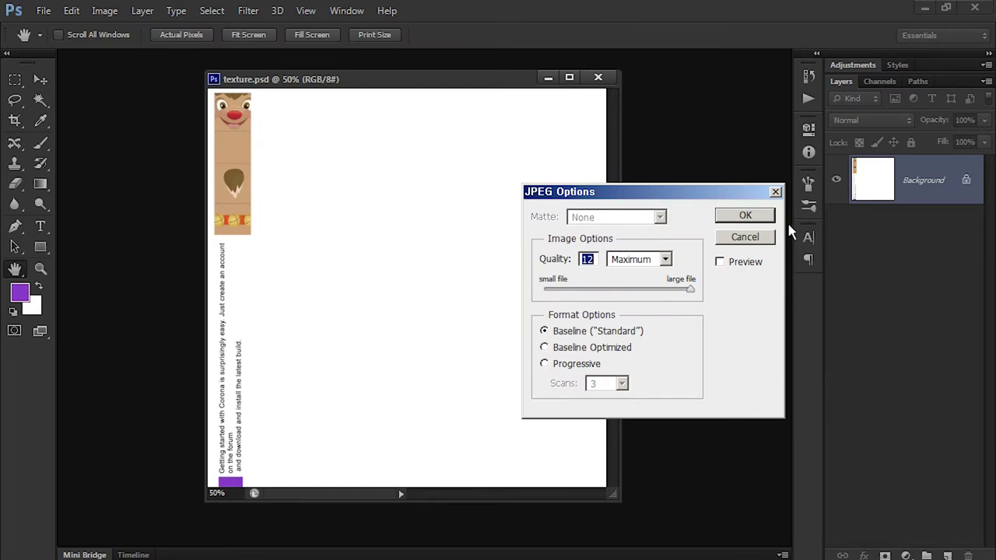
pyautogui.click(744, 216)
pyautogui.click(599, 78)
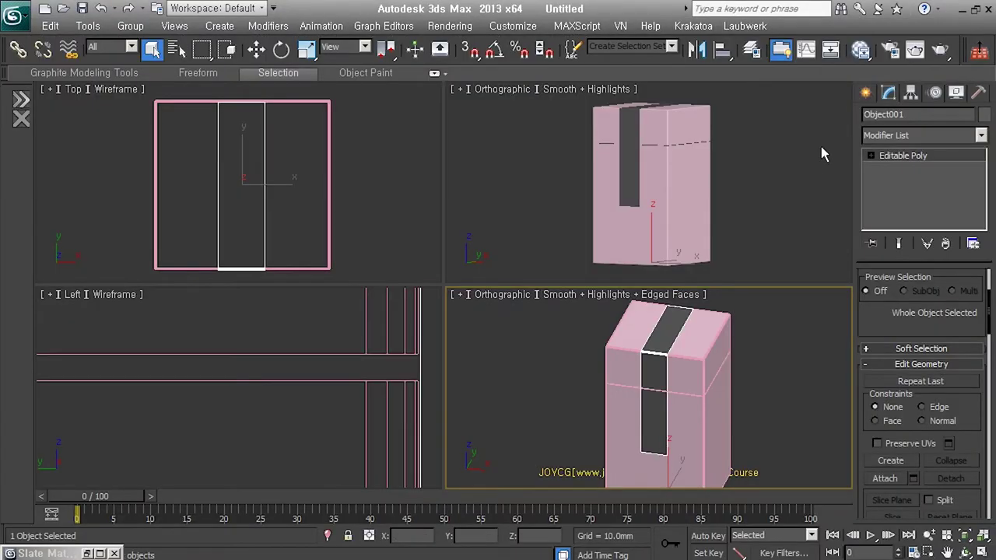
# In the Slate Material Editor, load texture.jpg into the Bitmap node Map #2
pyautogui.click(859, 51)
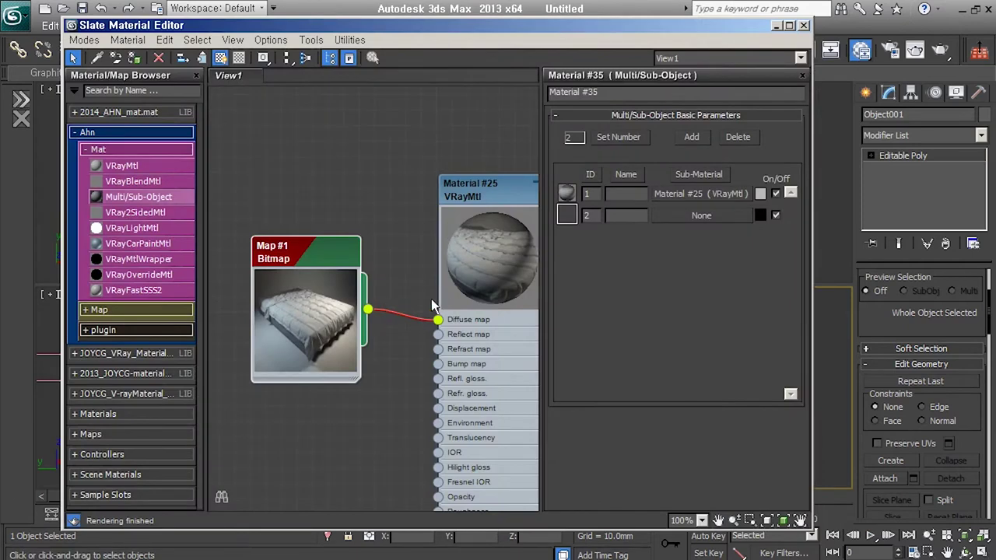
pyautogui.moveTo(433, 306); pyautogui.dragTo(393, 288, button='middle')
pyautogui.scroll(-2, 395, 194)
pyautogui.moveTo(463, 126)
pyautogui.mouseDown(button='middle')
pyautogui.moveTo(499, 200)
pyautogui.moveTo(439, 384)
pyautogui.mouseUp(button='middle')
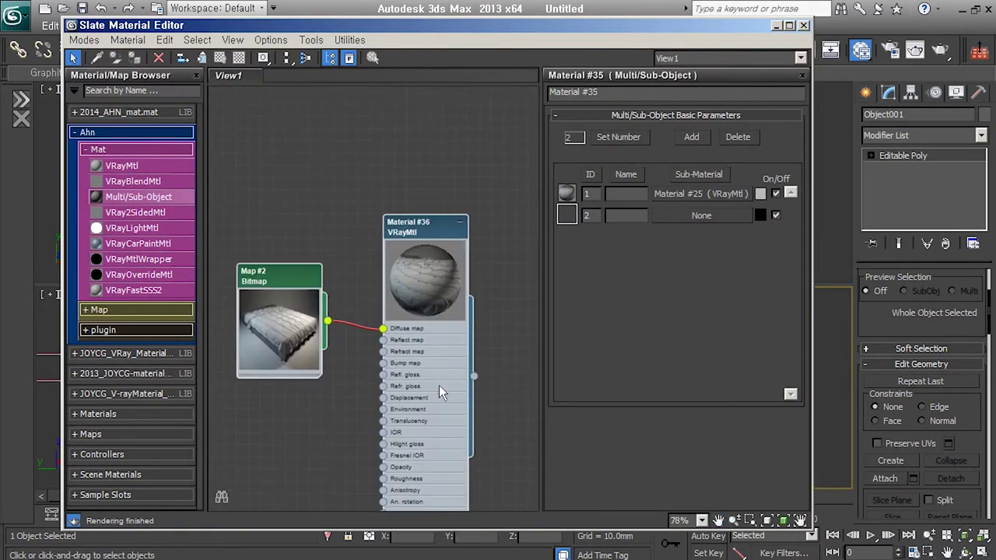
pyautogui.doubleClick(303, 288)
pyautogui.click(700, 308)
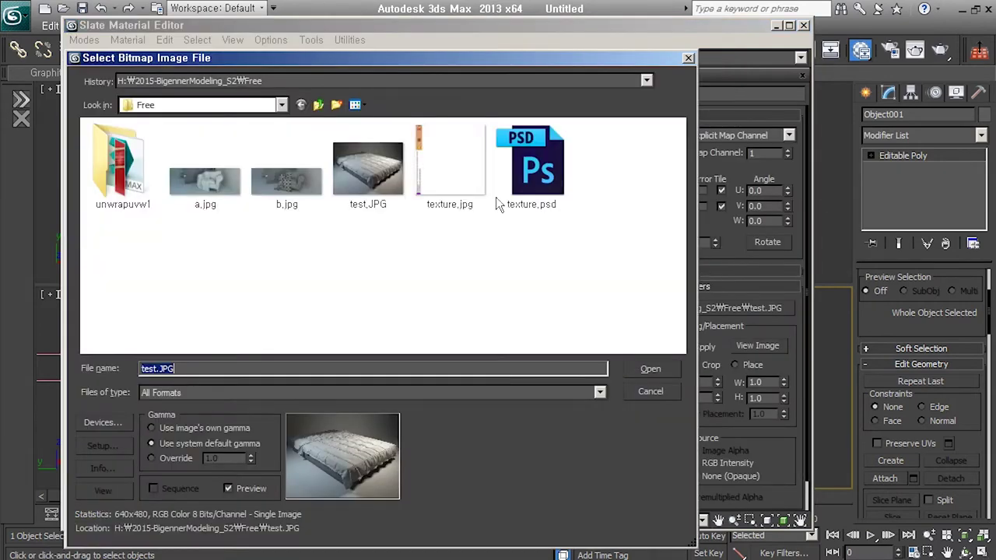
pyautogui.click(448, 175)
pyautogui.doubleClick(449, 204)
# Turn on Show Shaded Material in Viewport and minimize the material editor
pyautogui.moveTo(645, 25); pyautogui.dragTo(512, 54)
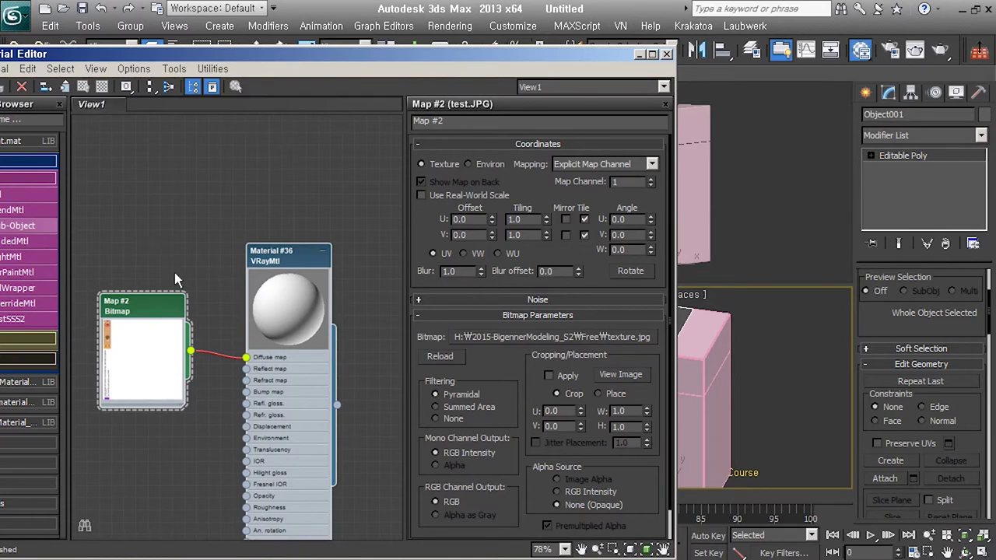
pyautogui.click(83, 86)
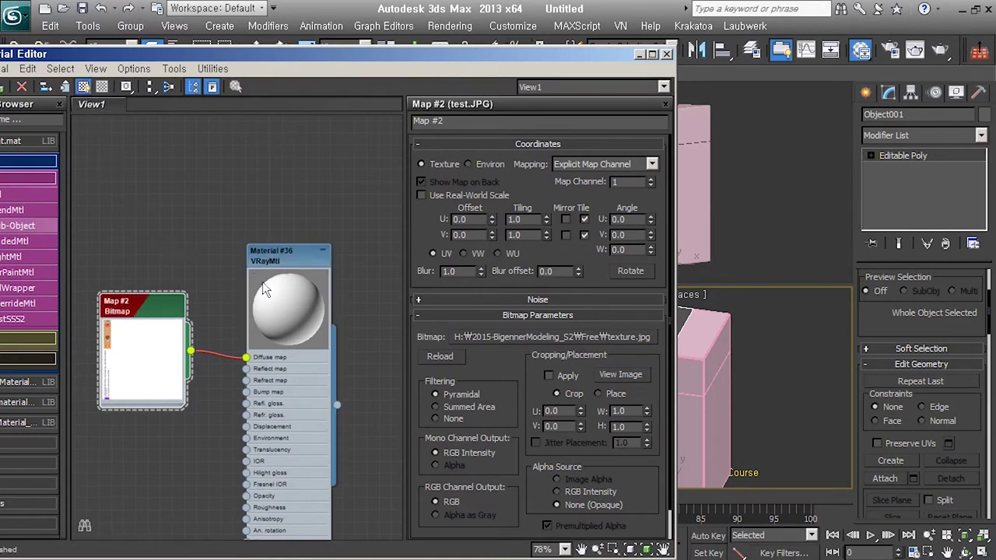
pyautogui.moveTo(502, 54); pyautogui.dragTo(390, 64)
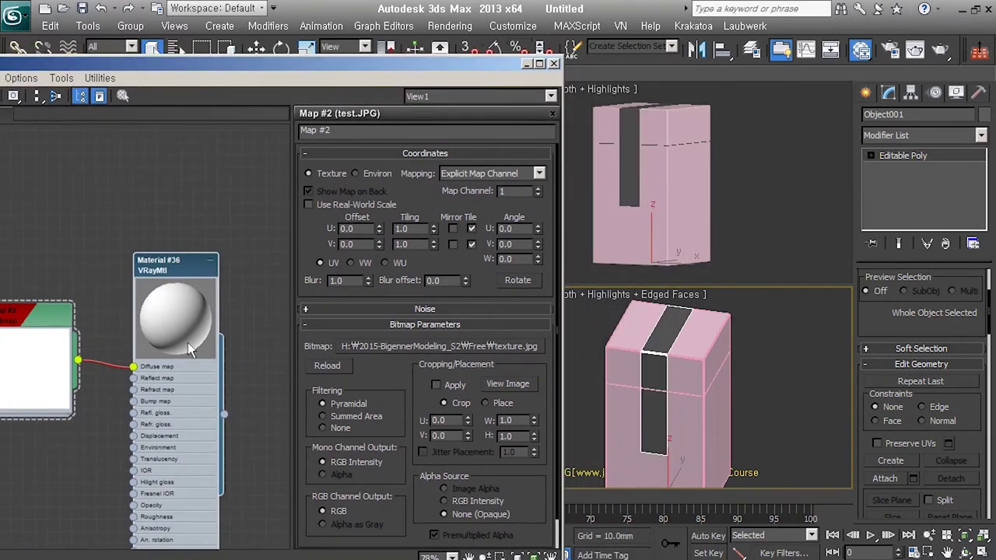
pyautogui.moveTo(155, 64); pyautogui.dragTo(344, 65)
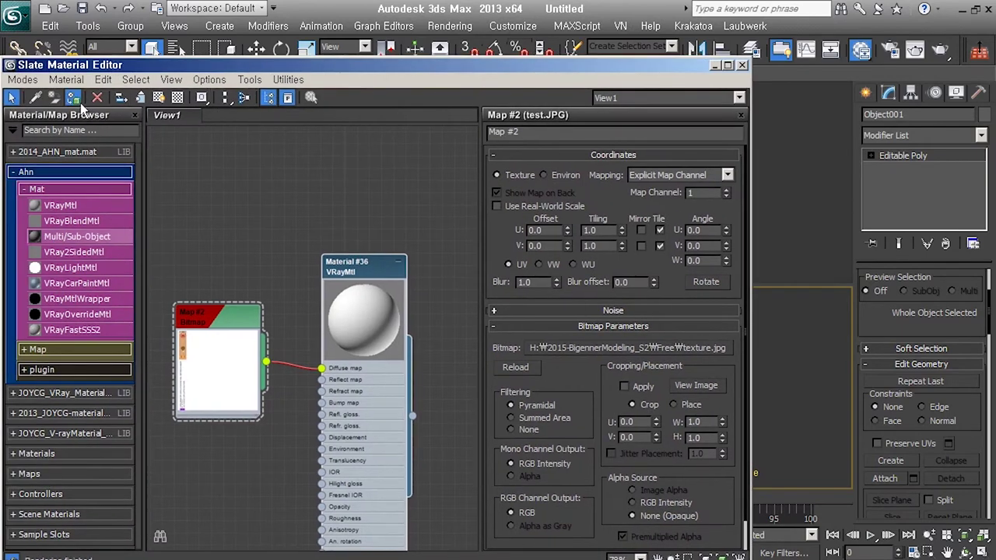
pyautogui.click(715, 66)
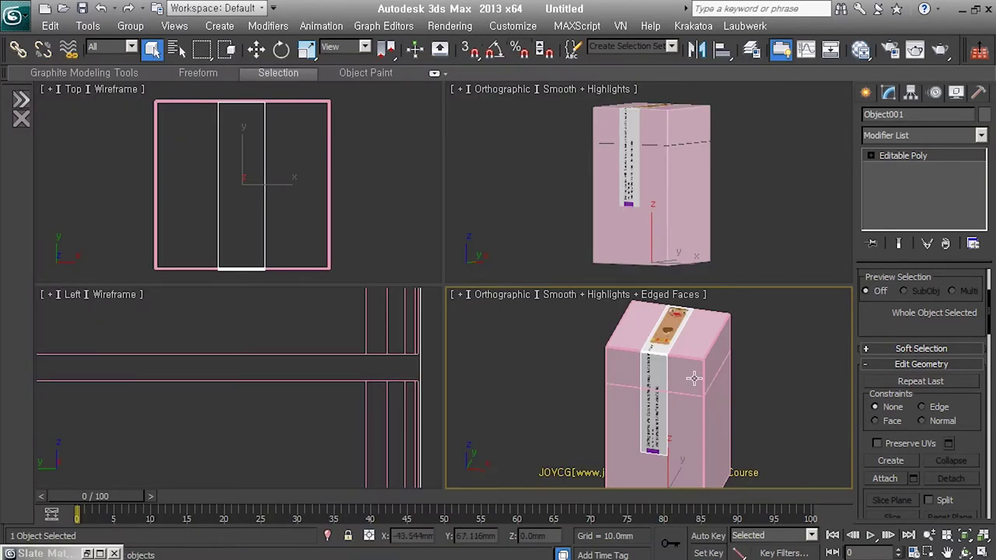
# Pan and zoom the perspective view to inspect the strip down to its purple bottom
pyautogui.moveTo(692, 378)
pyautogui.mouseDown(button='middle')
pyautogui.moveTo(706, 288)
pyautogui.moveTo(702, 320)
pyautogui.mouseUp(button='middle')
pyautogui.scroll(1, 695, 410)
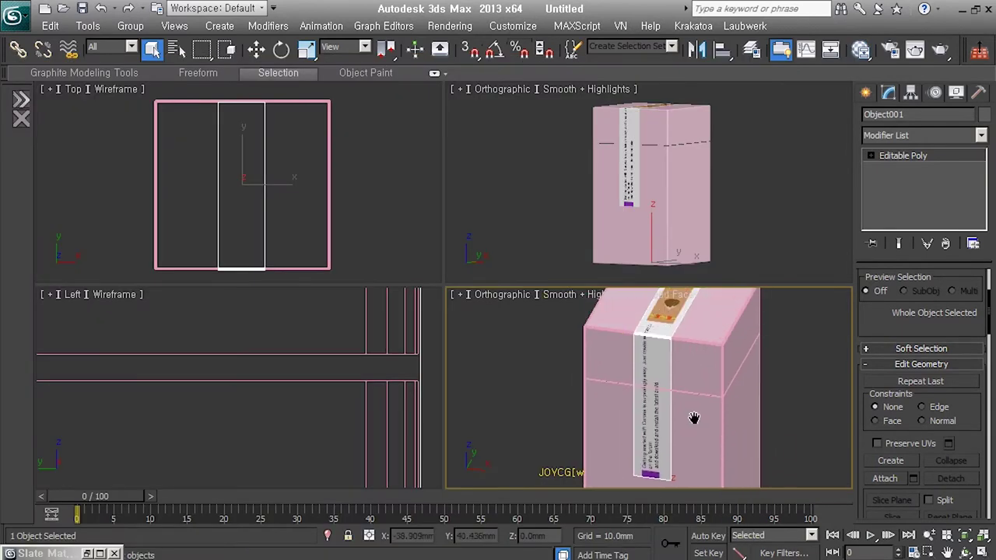
pyautogui.scroll(3, 695, 420)
pyautogui.moveTo(643, 492)
pyautogui.mouseDown(button='middle')
pyautogui.moveTo(687, 449)
pyautogui.moveTo(679, 347)
pyautogui.moveTo(644, 391)
pyautogui.mouseUp(button='middle')
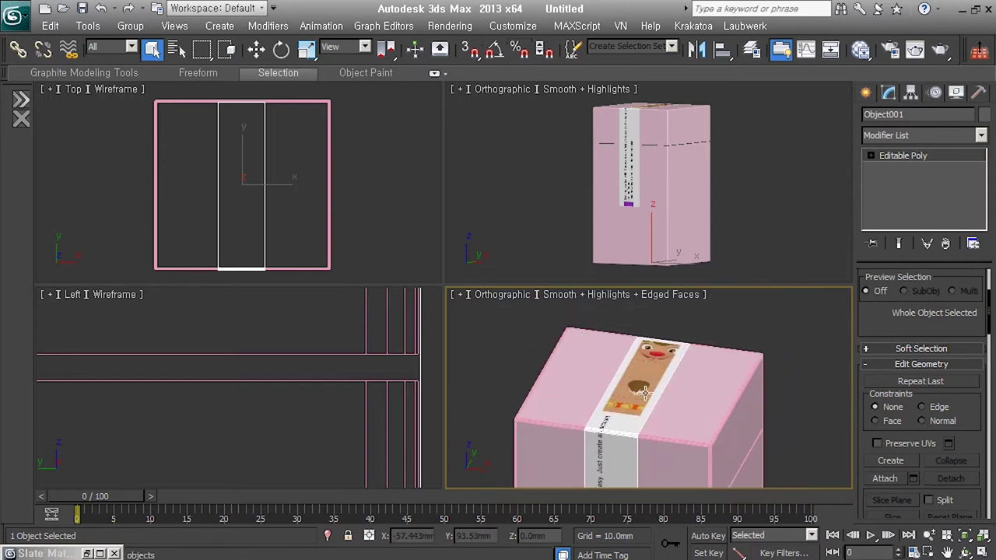
# Switch to the Create panel, restore the whole-box view, and open the application menu
pyautogui.click(865, 93)
pyautogui.hotkey('shift', 'z')
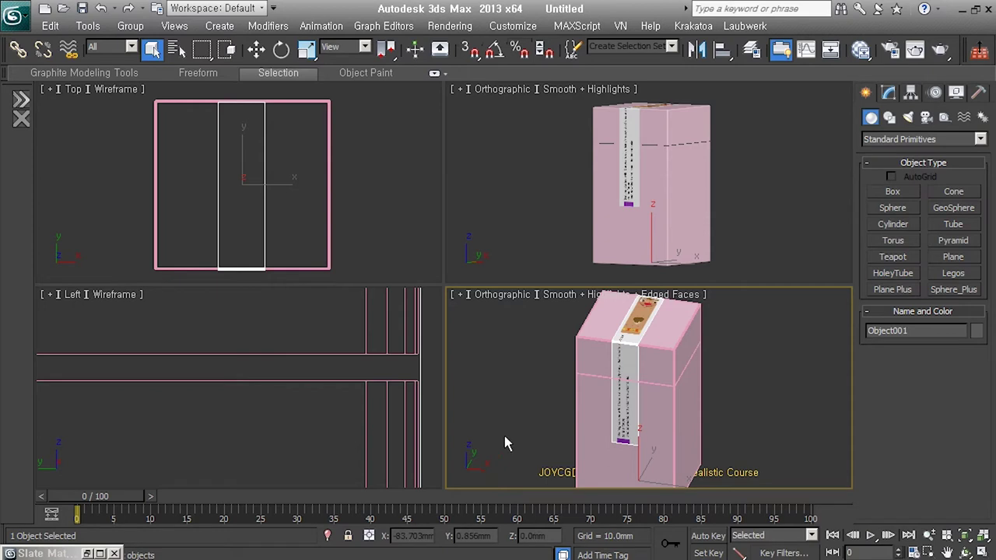
pyautogui.click(14, 14)
# Reset to an empty scene and draw a box about 179 × 144 × 65 mm, framing all views
pyautogui.click(128, 116)
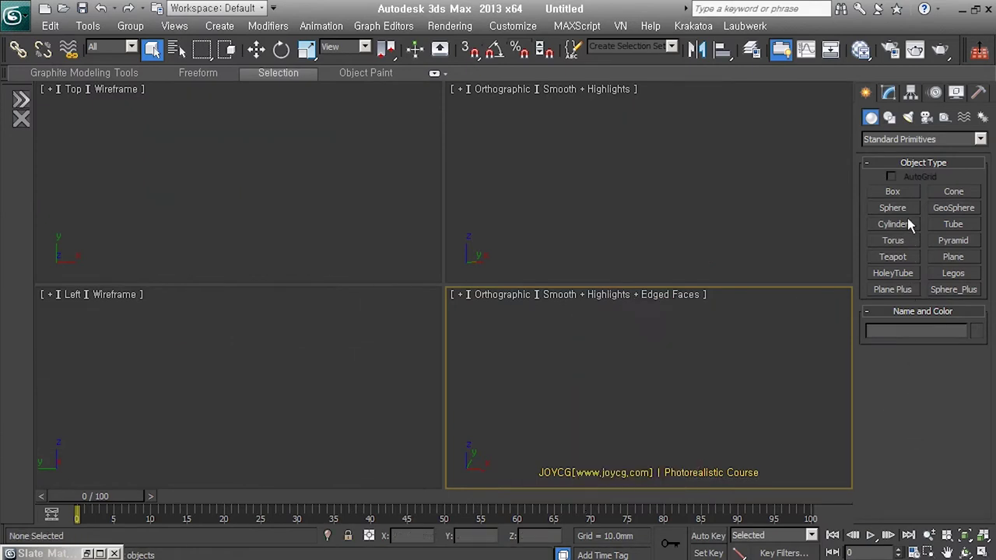
pyautogui.click(892, 191)
pyautogui.moveTo(667, 336); pyautogui.dragTo(773, 449)
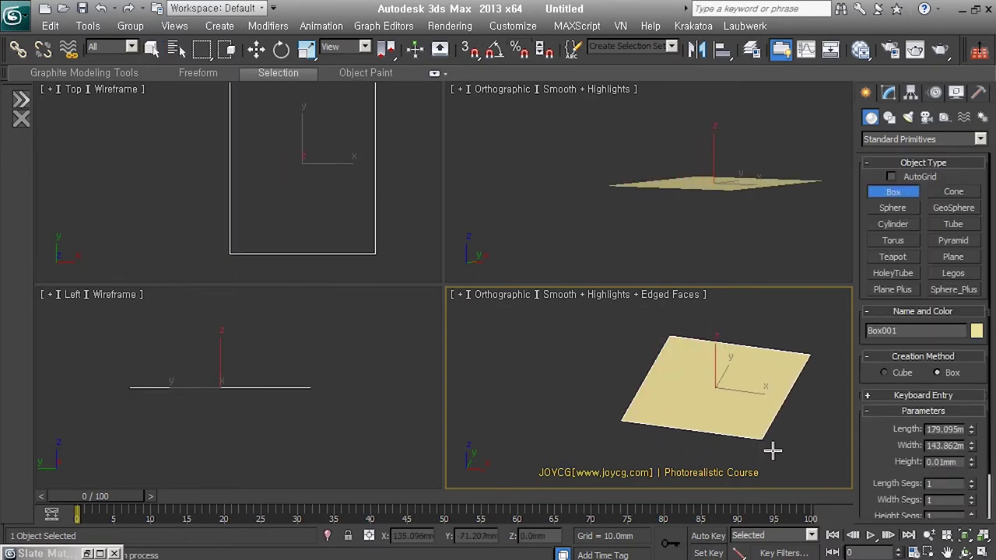
pyautogui.click(771, 381)
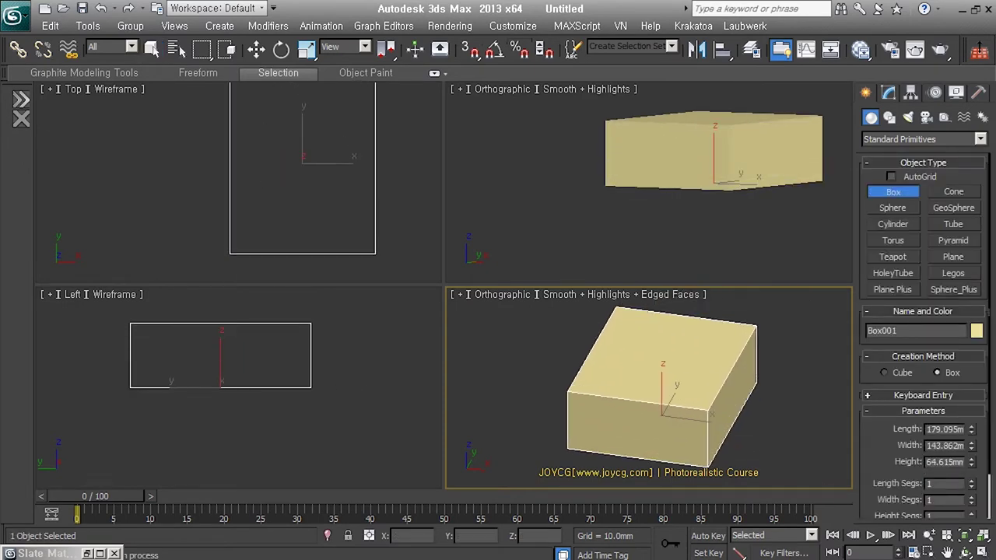
pyautogui.click(982, 535)
# Set the top-right viewport to Front view and orbit the perspective view around Box001
pyautogui.click(674, 256)
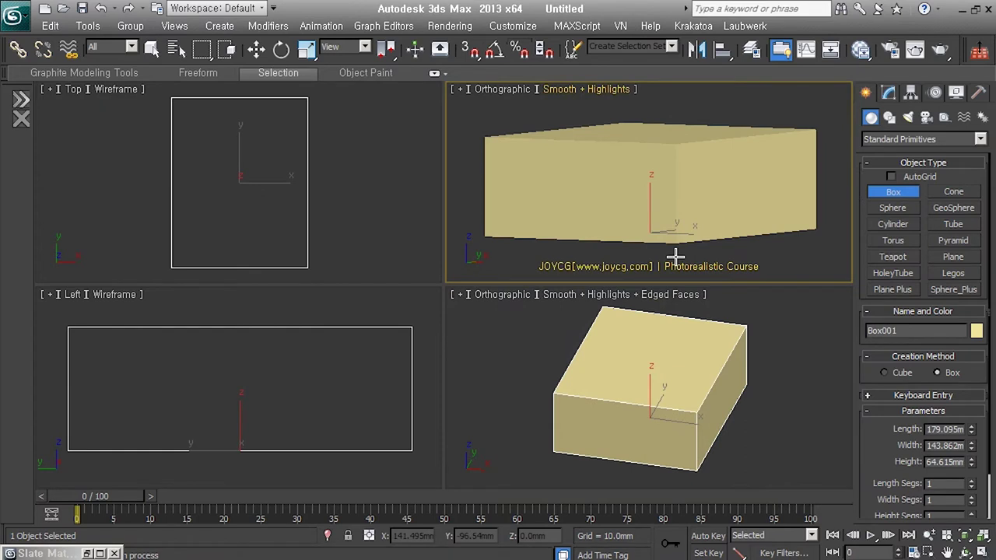
pyautogui.press('f')
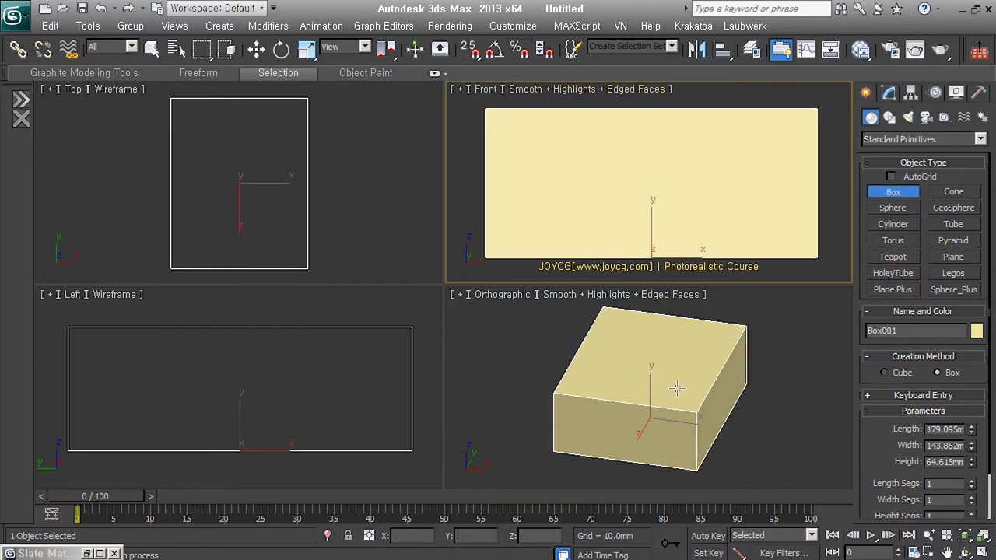
pyautogui.keyDown('alt'); pyautogui.moveTo(673, 389); pyautogui.dragTo(692, 413, button='middle'); pyautogui.keyUp('alt')
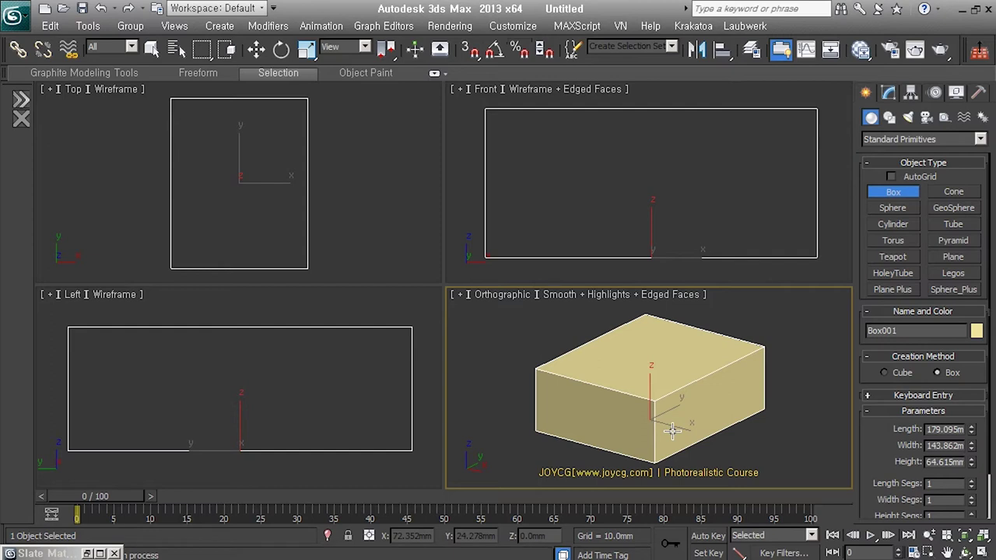
# Convert Box001 to an Editable Poly through the right-click Convert To menu
pyautogui.moveTo(675, 427); pyautogui.dragTo(677, 436, button='middle')
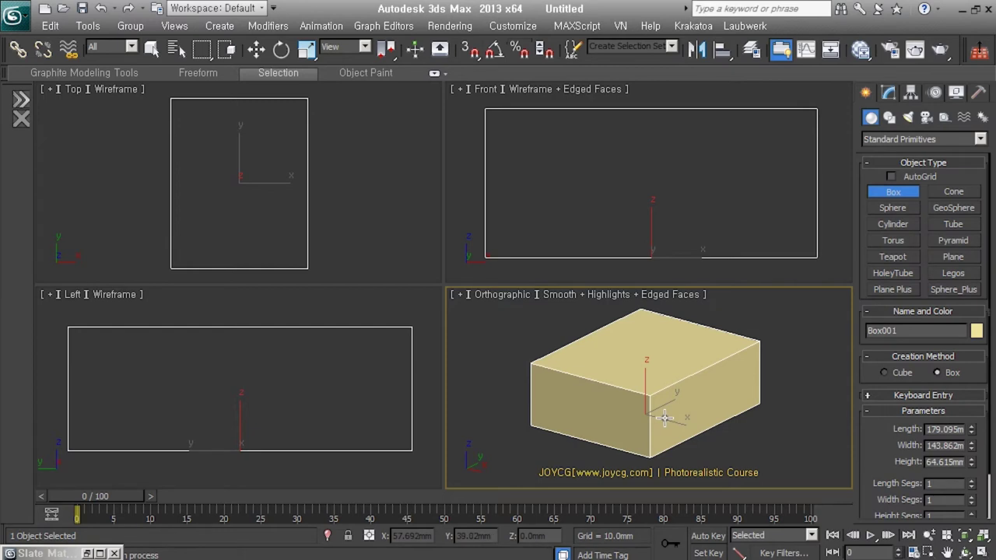
pyautogui.rightClick(664, 418)
pyautogui.moveTo(667, 413)
pyautogui.keyDown('alt'); pyautogui.mouseDown(button='middle')
pyautogui.moveTo(703, 445)
pyautogui.moveTo(737, 428)
pyautogui.mouseUp(button='middle'); pyautogui.keyUp('alt')
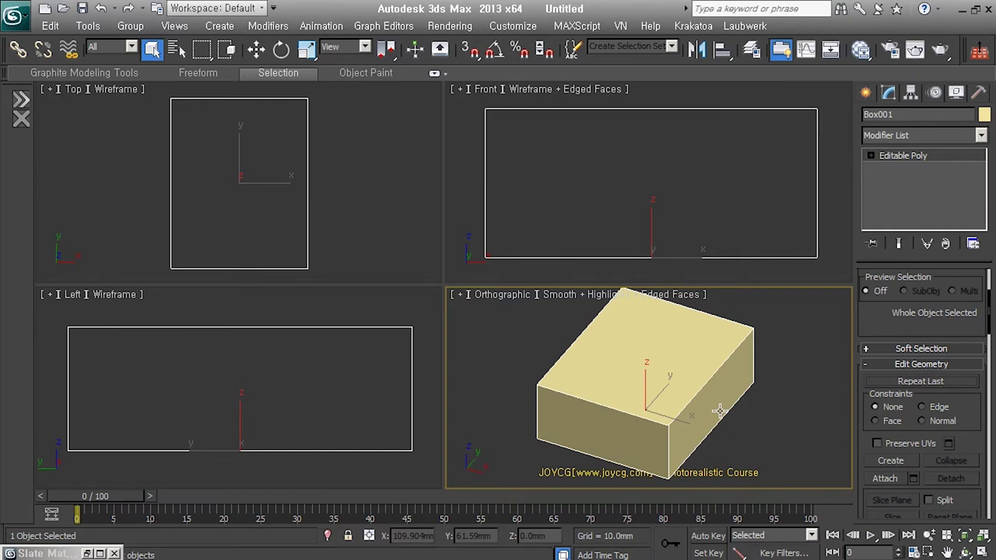
pyautogui.moveTo(647, 442)
pyautogui.keyDown('alt'); pyautogui.mouseDown(button='middle')
pyautogui.moveTo(642, 431)
pyautogui.moveTo(654, 427)
pyautogui.mouseUp(button='middle'); pyautogui.keyUp('alt')
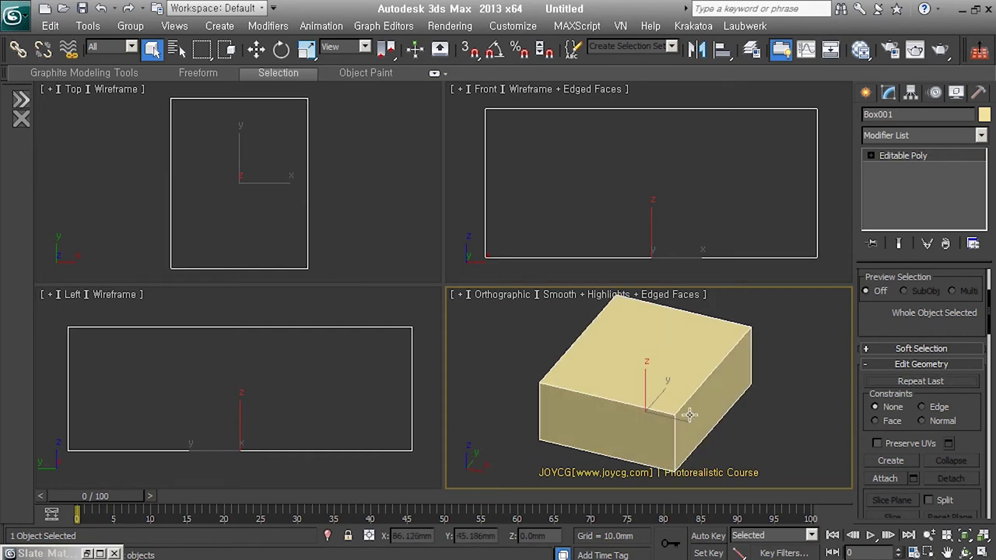
pyautogui.moveTo(625, 424); pyautogui.dragTo(646, 428, button='middle')
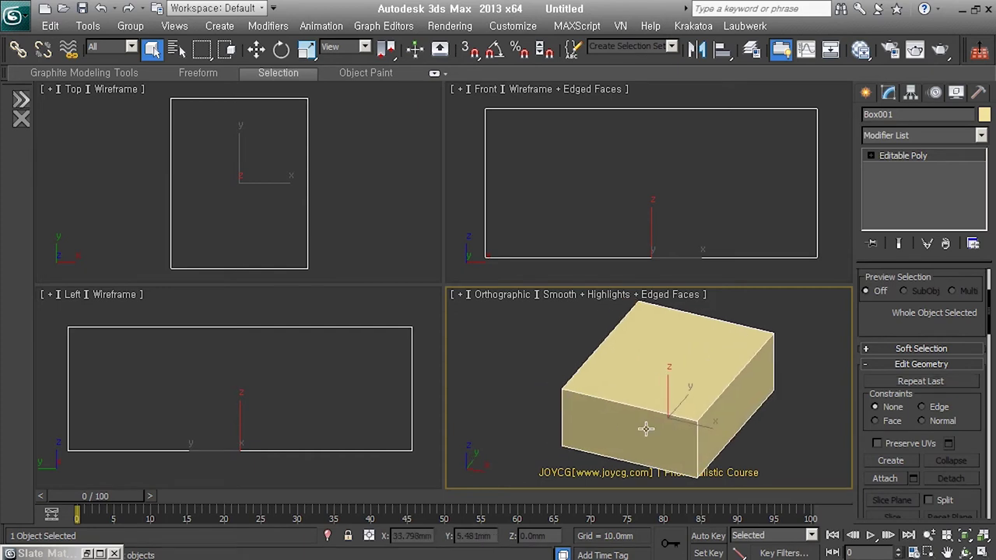
# Insert Swift Loop edge loops close to the box's edges
pyautogui.scroll(2, 716, 420)
pyautogui.moveTo(715, 422); pyautogui.dragTo(731, 413, button='middle')
pyautogui.click(708, 413)
pyautogui.click(718, 411)
pyautogui.scroll(3, 719, 415)
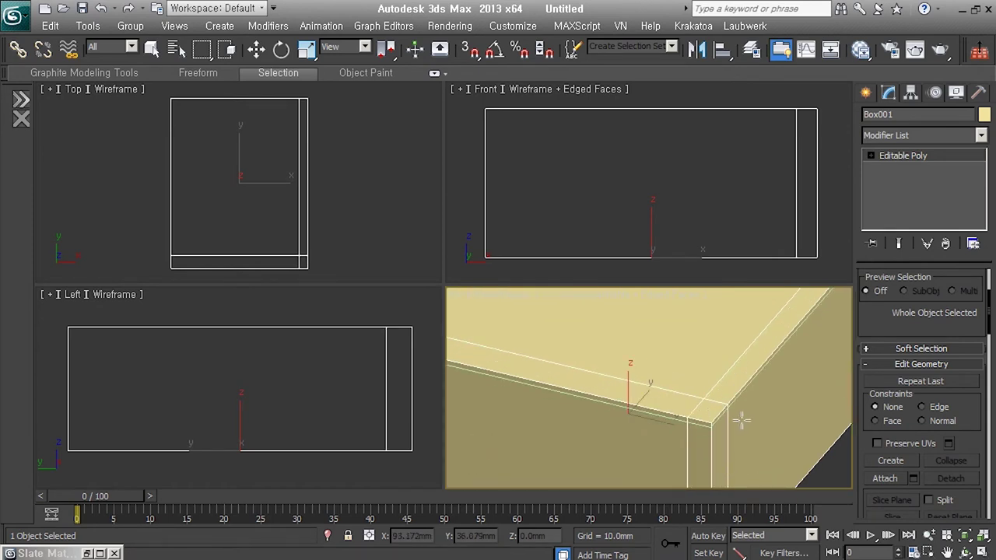
pyautogui.click(726, 410)
pyautogui.click(729, 453)
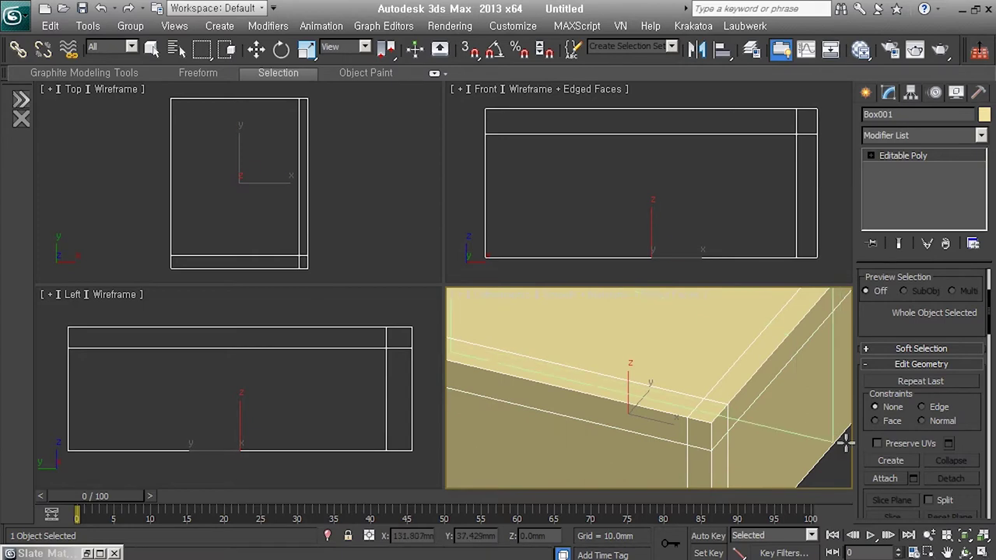
# Add a TurboSmooth modifier with Ctrl+T to preview the rounded corners
pyautogui.press('w')
pyautogui.hotkey('ctrl', 't')
pyautogui.moveTo(753, 455); pyautogui.dragTo(749, 413, button='middle')
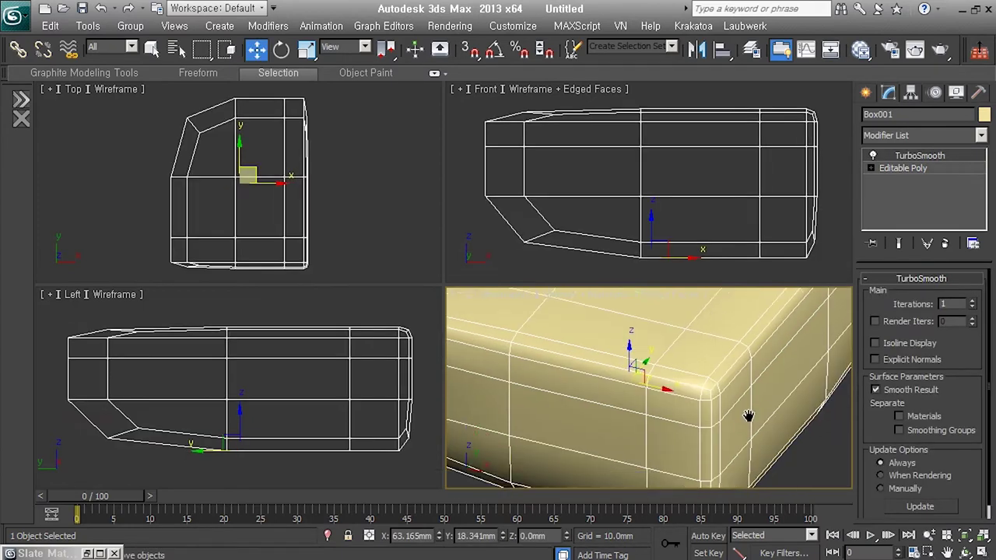
# Remove the TurboSmooth modifier from Box001's modifier stack
pyautogui.scroll(2, 724, 416)
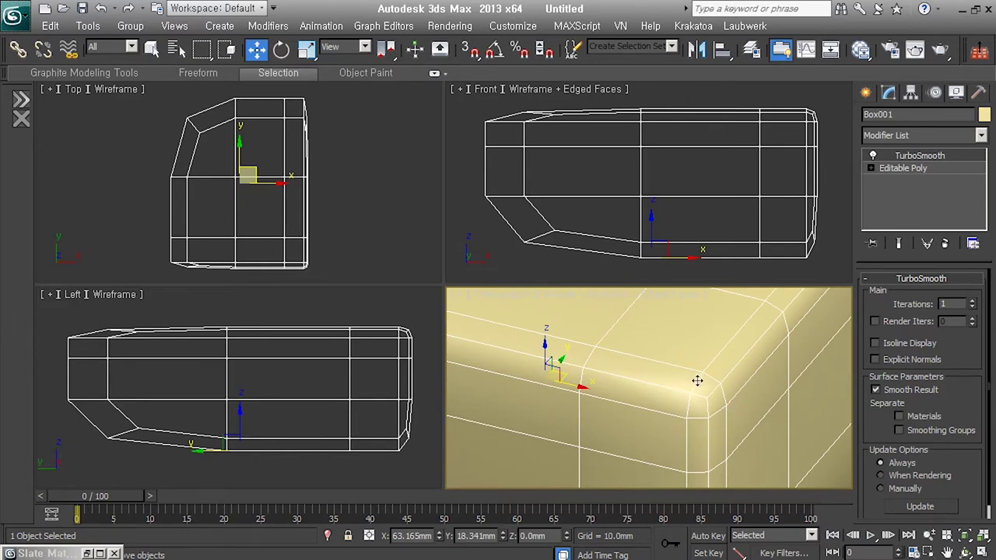
pyautogui.keyDown('alt'); pyautogui.moveTo(718, 402); pyautogui.dragTo(716, 415, button='middle'); pyautogui.keyUp('alt')
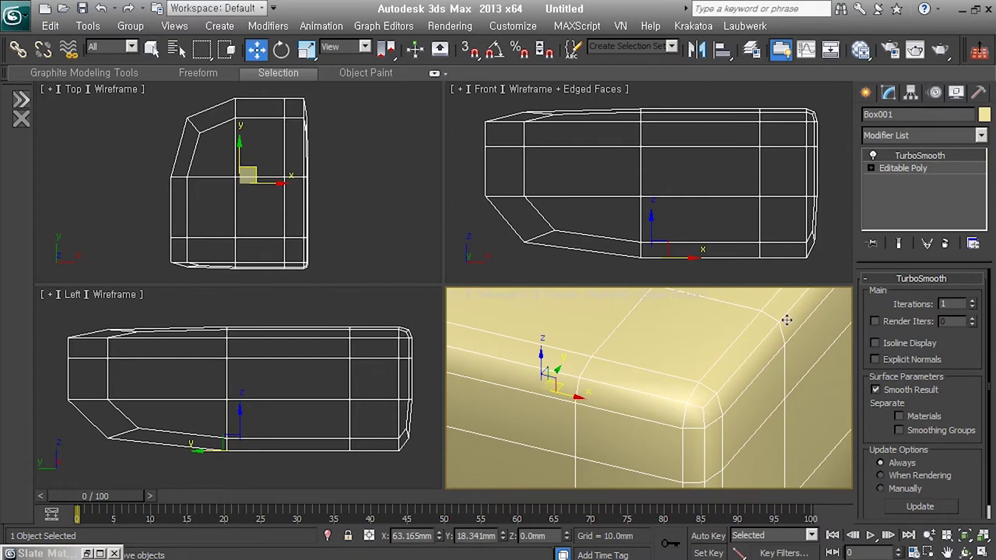
pyautogui.click(950, 249)
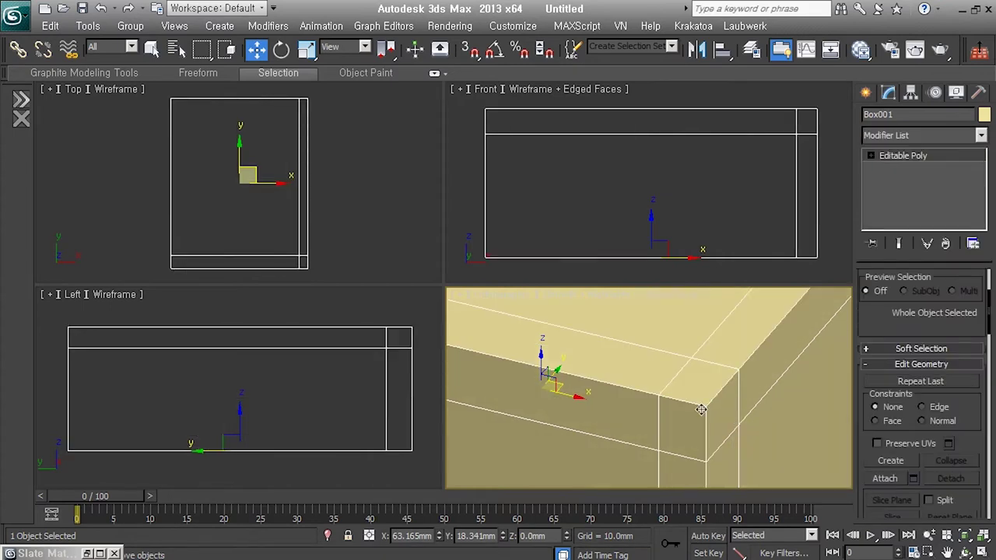
# Turn on X-ray with Alt+X and reframe the box in a top-down view
pyautogui.press('u')
pyautogui.moveTo(719, 409); pyautogui.dragTo(657, 430, button='middle')
pyautogui.hotkey('alt', 'x')
pyautogui.press('q')
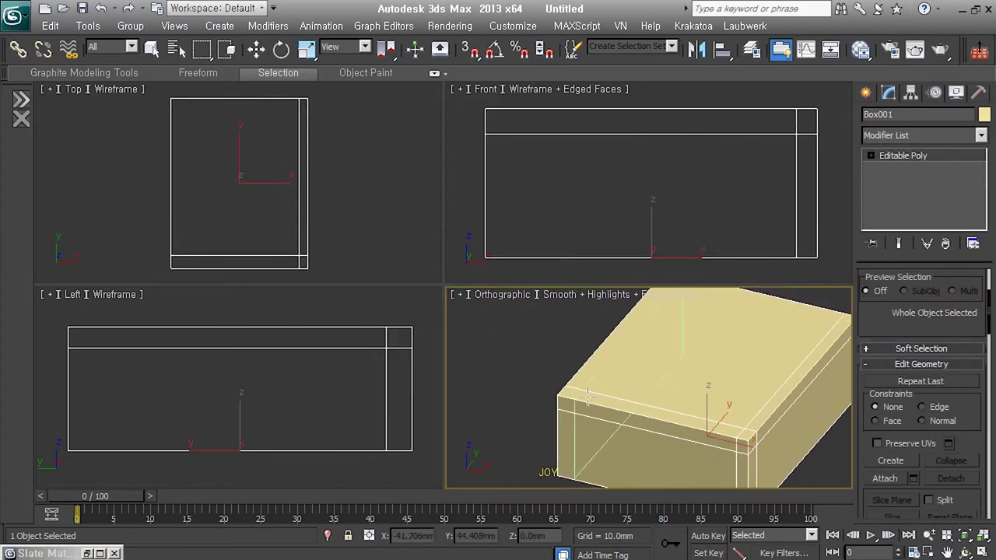
pyautogui.moveTo(701, 441); pyautogui.dragTo(672, 418, button='middle')
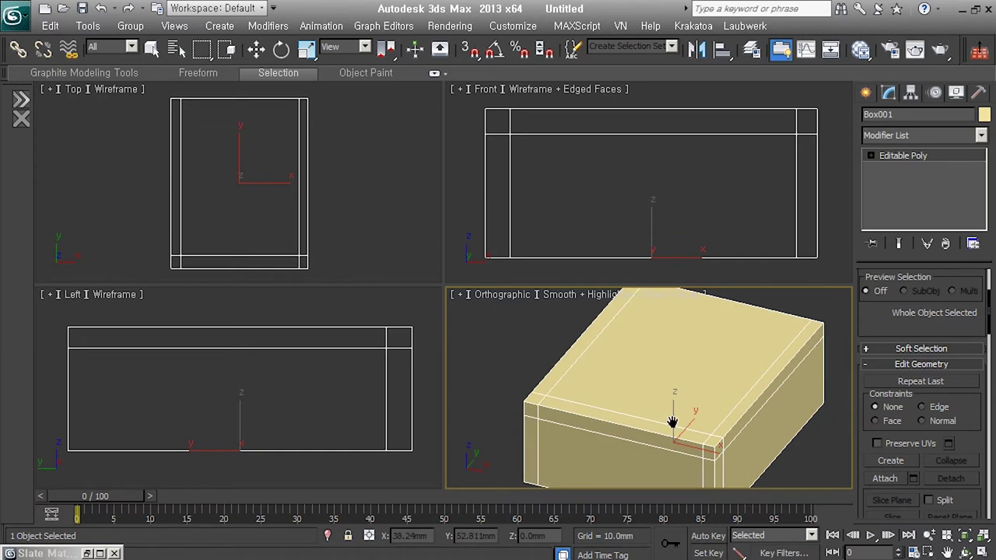
pyautogui.moveTo(736, 410)
pyautogui.keyDown('alt'); pyautogui.mouseDown(button='middle')
pyautogui.moveTo(795, 378)
pyautogui.moveTo(619, 418)
pyautogui.moveTo(784, 356)
pyautogui.mouseUp(button='middle'); pyautogui.keyUp('alt')
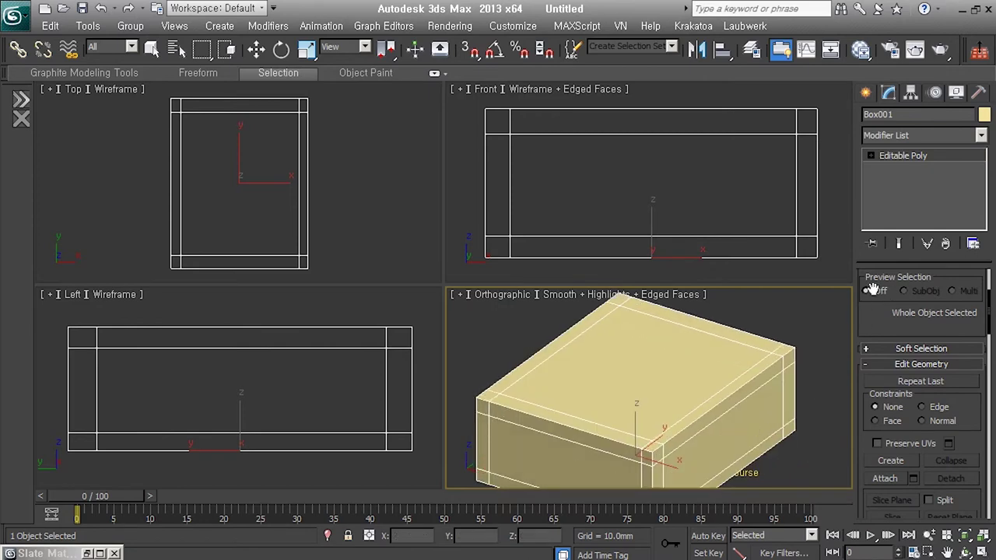
pyautogui.press('w')
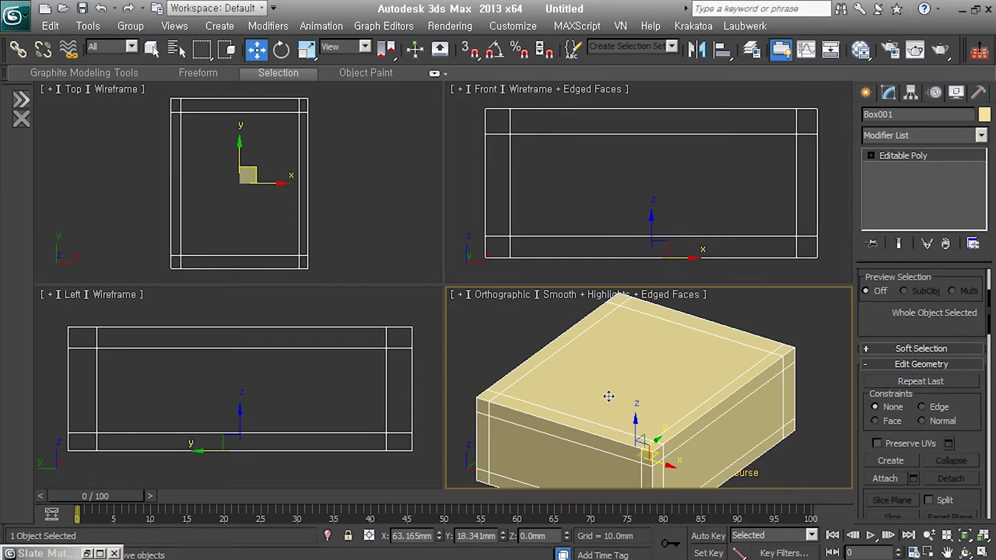
pyautogui.moveTo(608, 397)
pyautogui.mouseDown(button='middle')
pyautogui.moveTo(633, 399)
pyautogui.moveTo(641, 389)
pyautogui.mouseUp(button='middle')
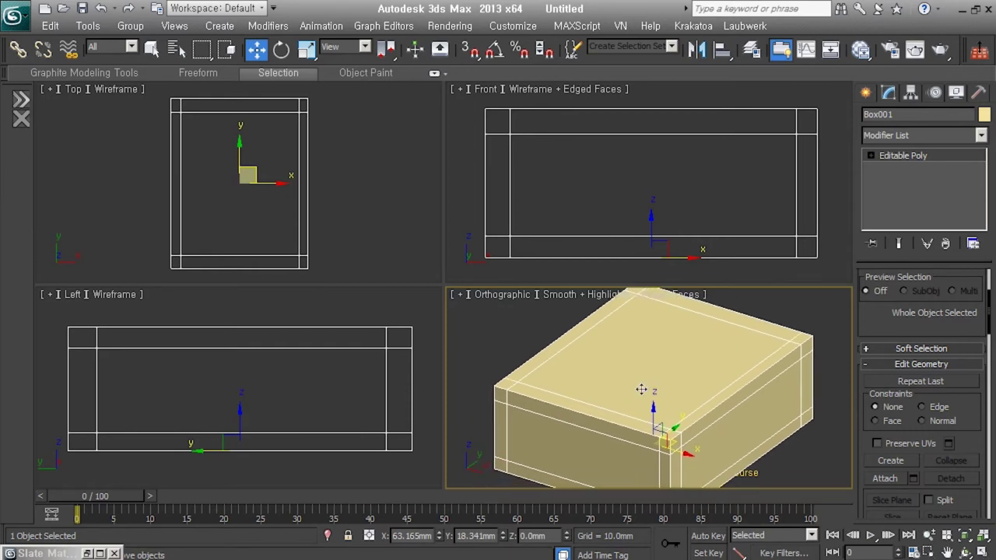
pyautogui.press('q')
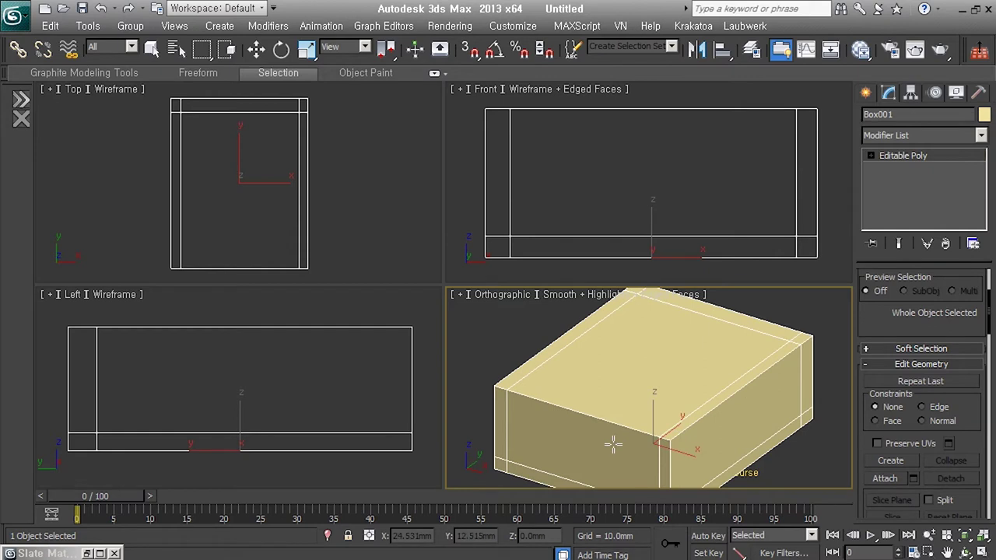
# Undo the inserted edge loops and expand Editable Poly in the stack
pyautogui.hotkey('ctrl', 'z')
pyautogui.hotkey('ctrl', 'z')
pyautogui.hotkey('ctrl', 'z')
pyautogui.hotkey('ctrl', 'z')
pyautogui.press('w')
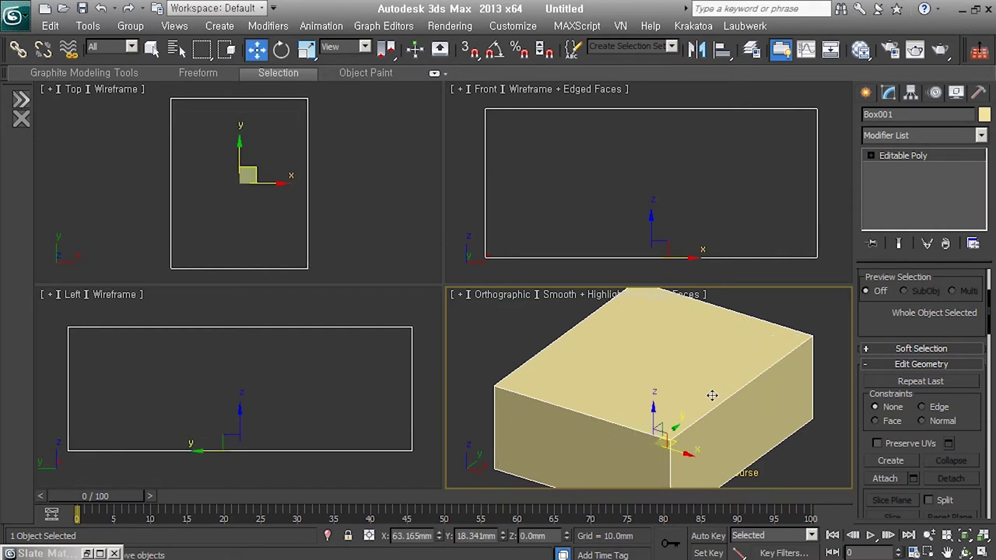
pyautogui.scroll(-3, 711, 398)
pyautogui.scroll(1, 712, 398)
pyautogui.click(870, 156)
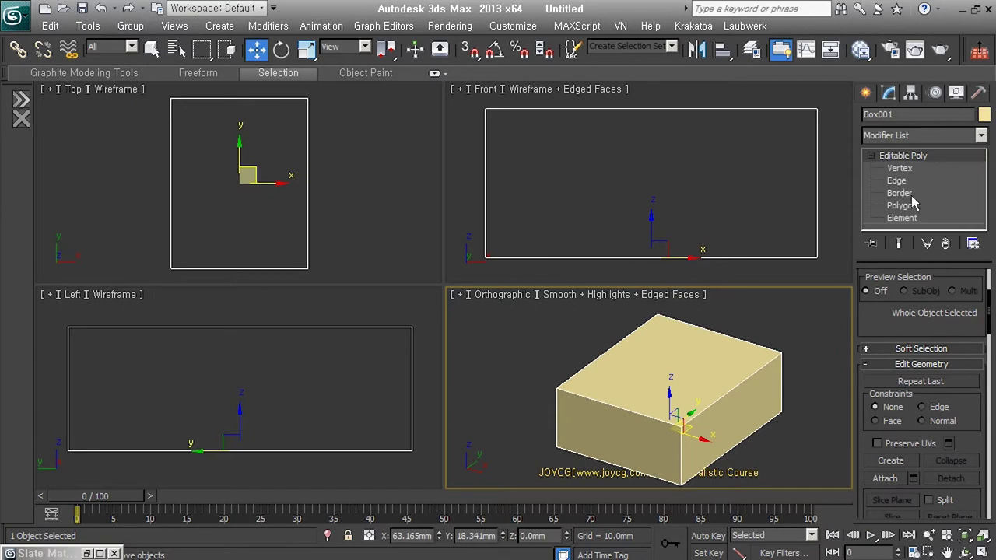
# Connect four parallel edges with 3 segments, adjusting pinch and slide, and apply
pyautogui.click(896, 180)
pyautogui.keyDown('alt'); pyautogui.moveTo(746, 319); pyautogui.dragTo(668, 326, button='middle'); pyautogui.keyUp('alt')
pyautogui.moveTo(683, 327); pyautogui.dragTo(642, 473)
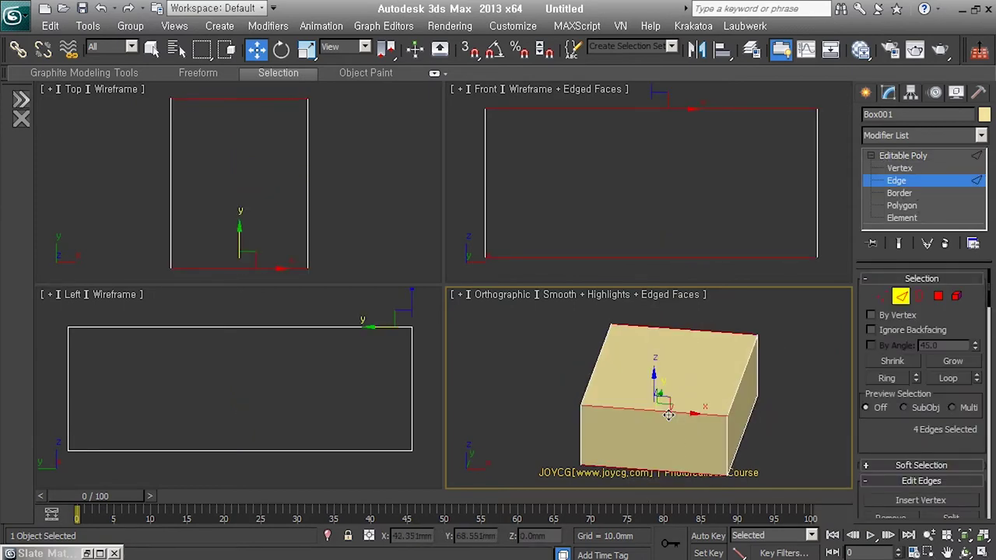
pyautogui.rightClick(655, 312)
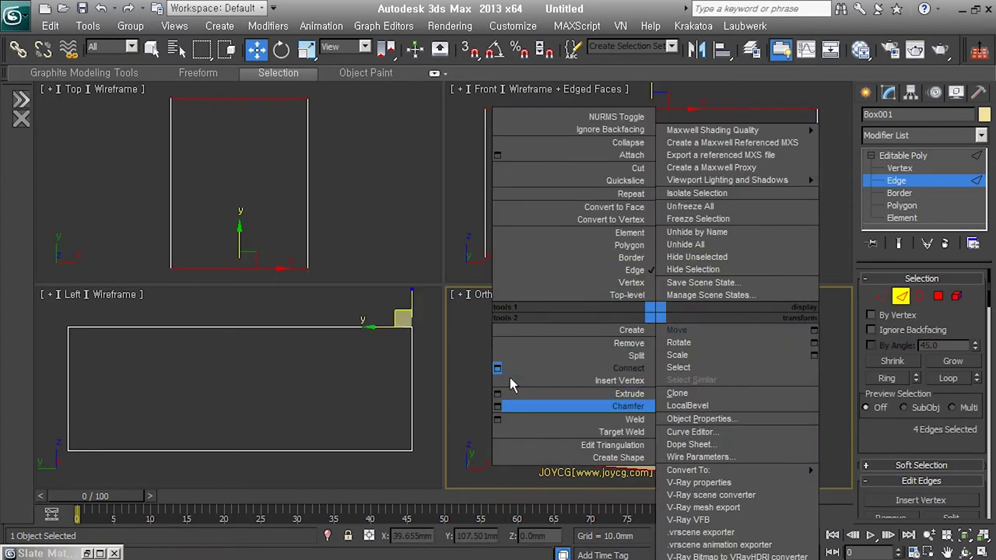
pyautogui.click(499, 369)
pyautogui.moveTo(786, 411); pyautogui.dragTo(809, 410)
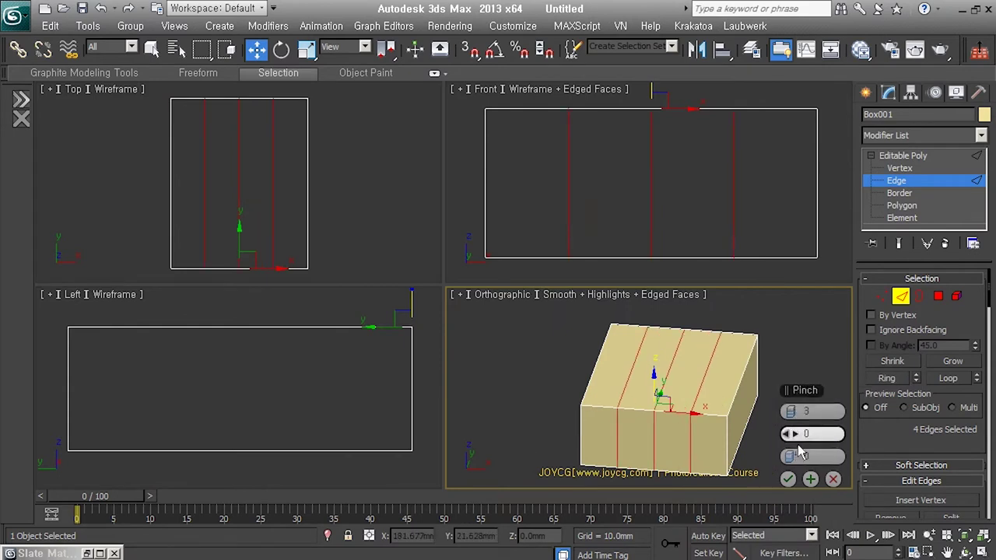
pyautogui.moveTo(798, 463)
pyautogui.mouseDown()
pyautogui.moveTo(855, 440)
pyautogui.moveTo(856, 420)
pyautogui.mouseUp()
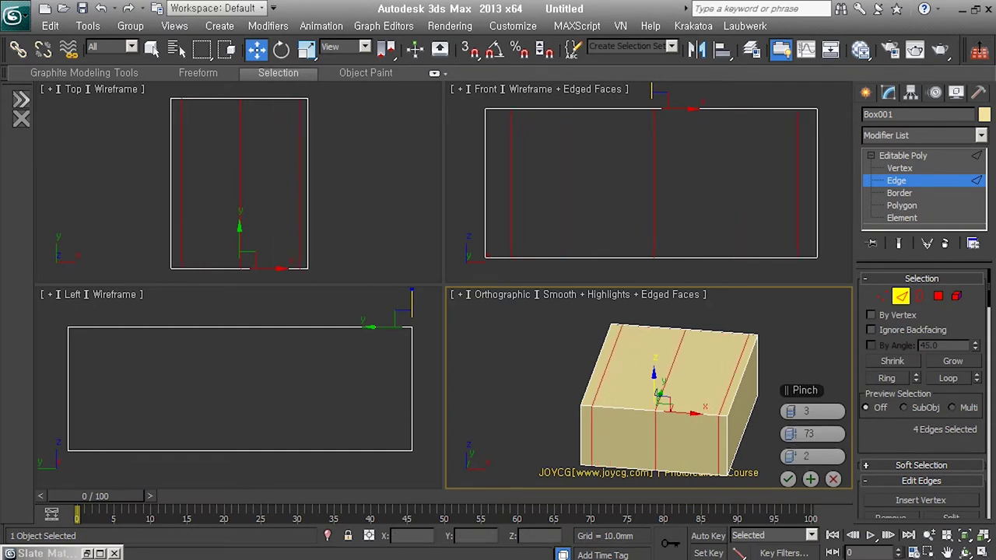
pyautogui.keyDown('alt'); pyautogui.moveTo(684, 420); pyautogui.dragTo(784, 500, button='middle'); pyautogui.keyUp('alt')
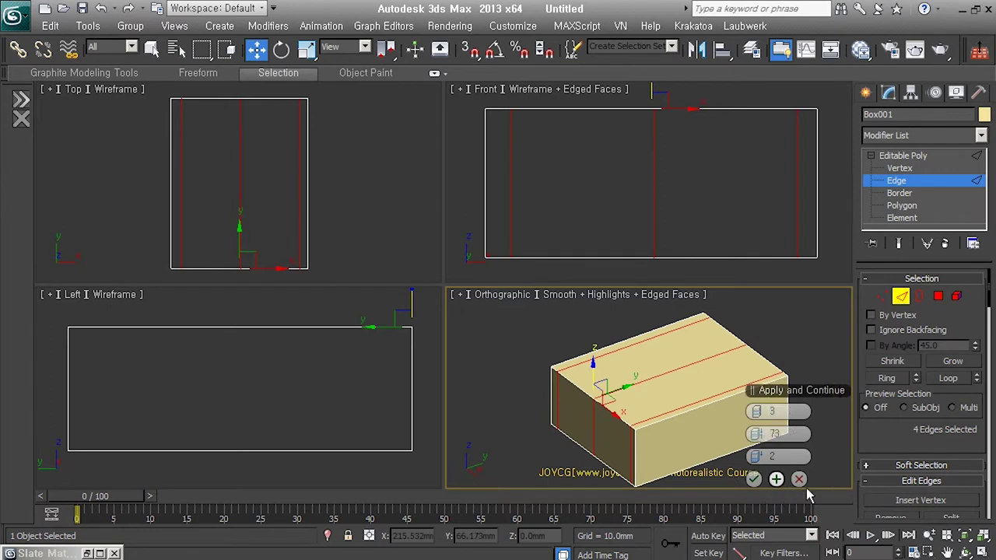
pyautogui.click(794, 478)
# Connect the sixteen side edges with loops pinched to 48 and confirm with OK
pyautogui.moveTo(702, 466); pyautogui.dragTo(675, 336)
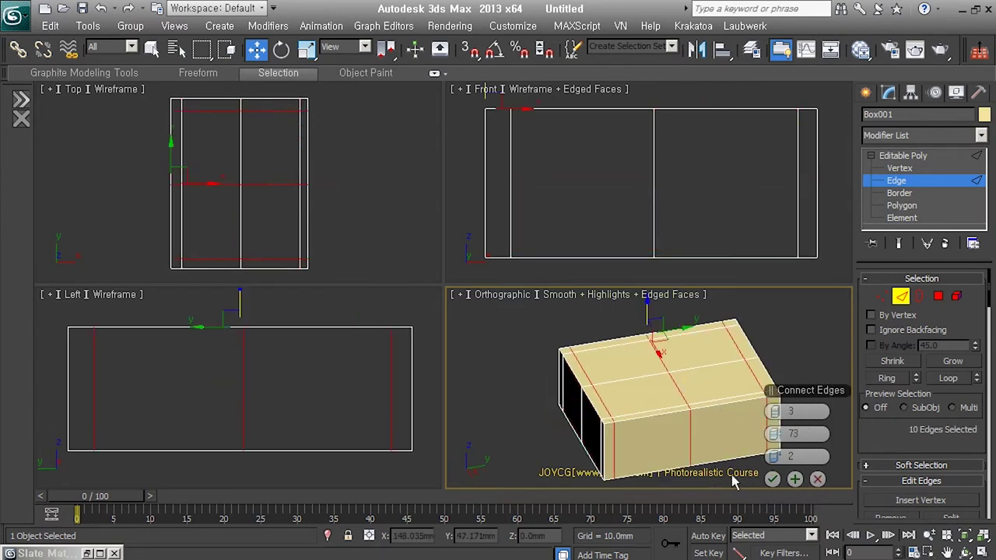
pyautogui.moveTo(804, 434); pyautogui.dragTo(809, 435)
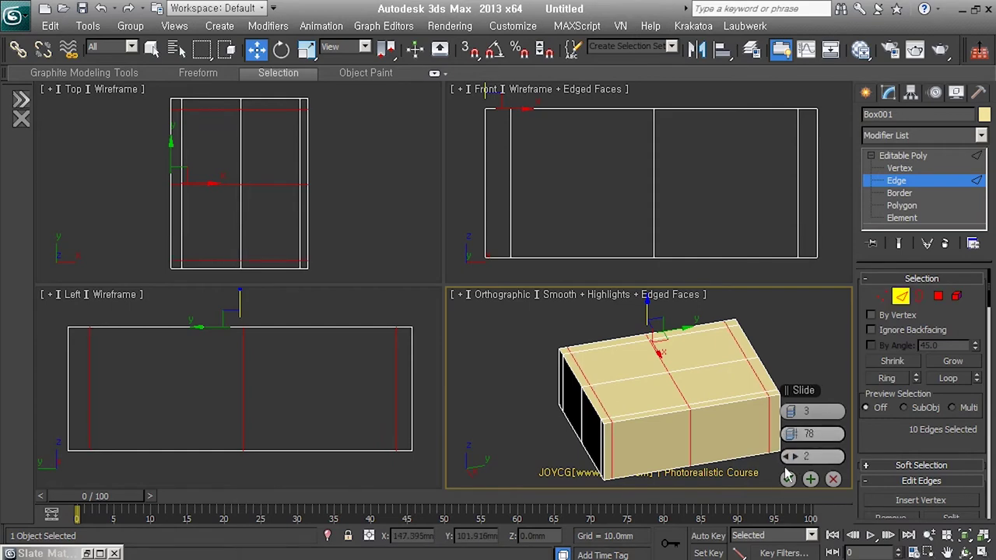
pyautogui.click(814, 371)
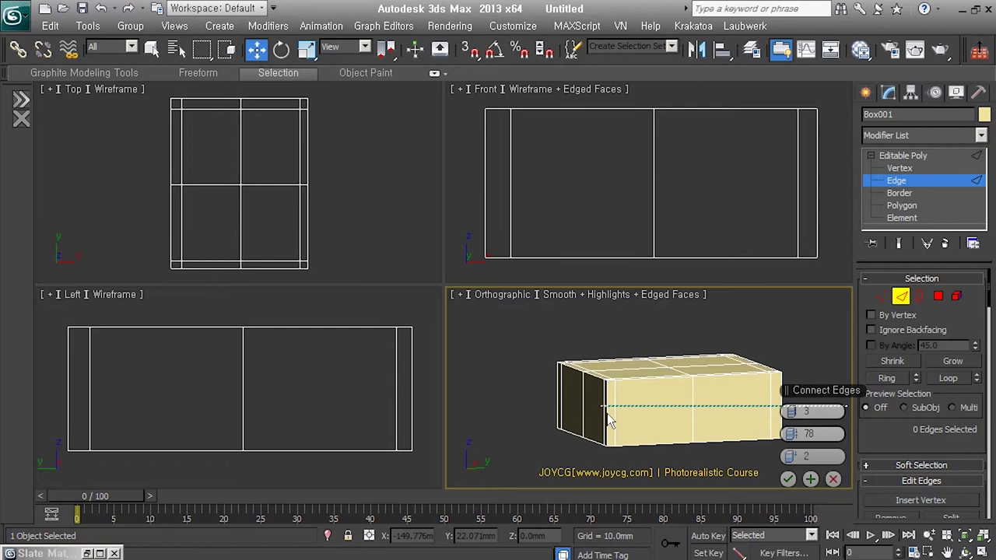
pyautogui.hotkey('ctrl', 'z')
pyautogui.keyDown('alt'); pyautogui.moveTo(529, 413); pyautogui.dragTo(595, 412, button='middle'); pyautogui.keyUp('alt')
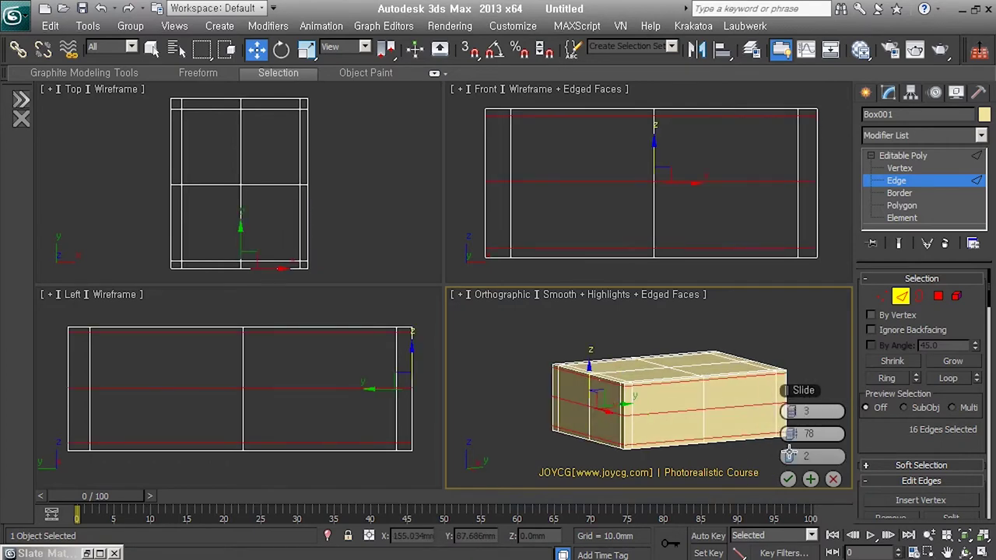
pyautogui.moveTo(793, 437); pyautogui.dragTo(787, 466)
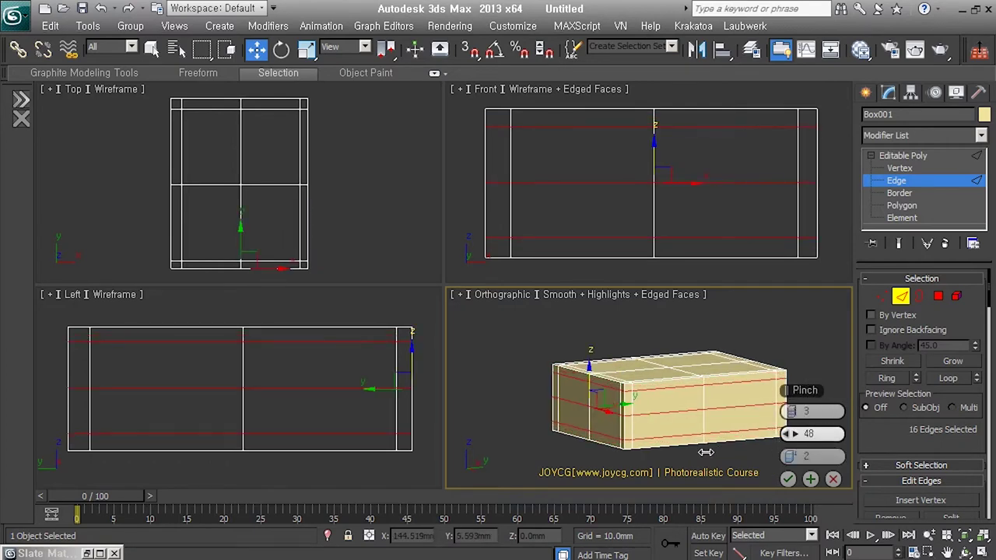
pyautogui.click(787, 479)
pyautogui.keyDown('alt'); pyautogui.moveTo(786, 466); pyautogui.dragTo(757, 418, button='middle'); pyautogui.keyUp('alt')
pyautogui.click(757, 418)
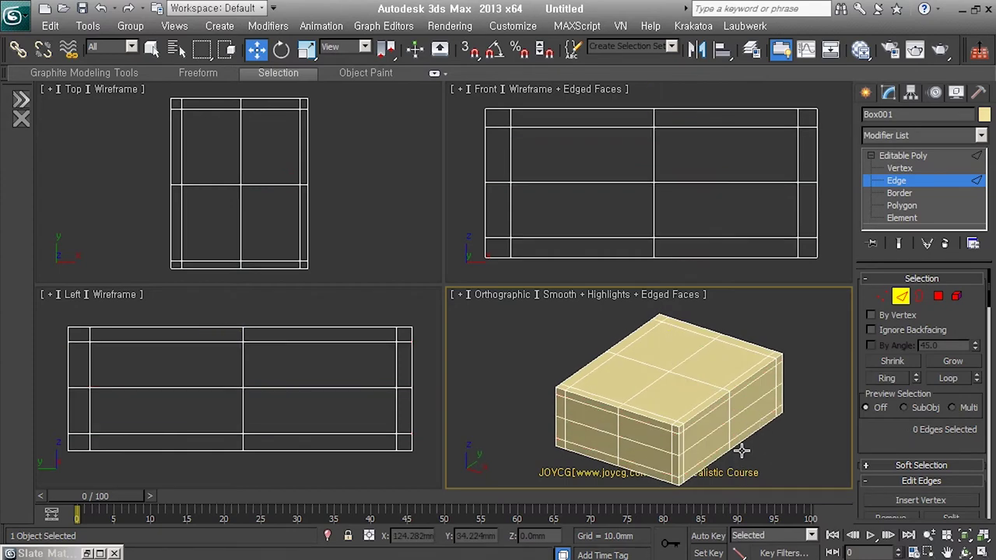
pyautogui.press('2')
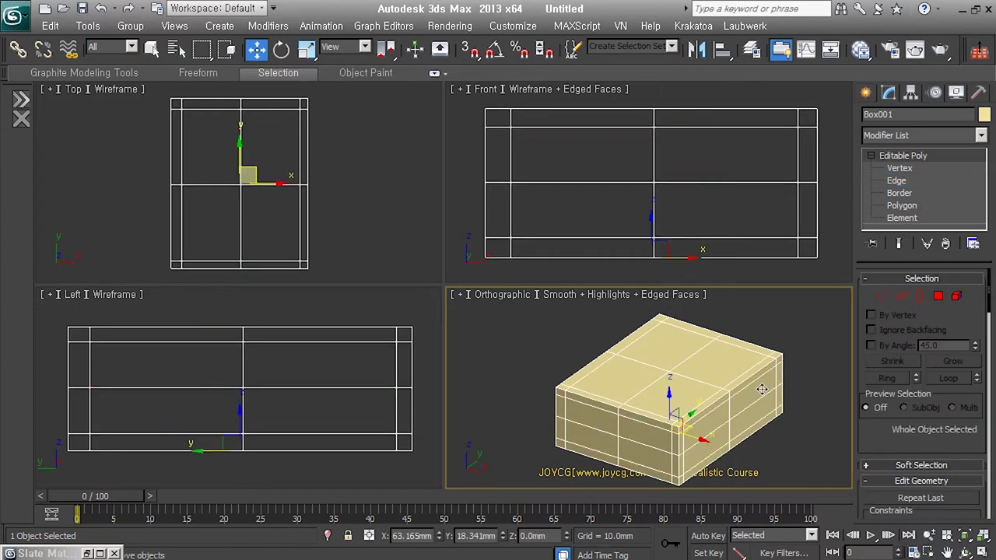
# Apply TurboSmooth at 1 iteration and inspect the tightly rounded corners
pyautogui.hotkey('ctrl', 't')
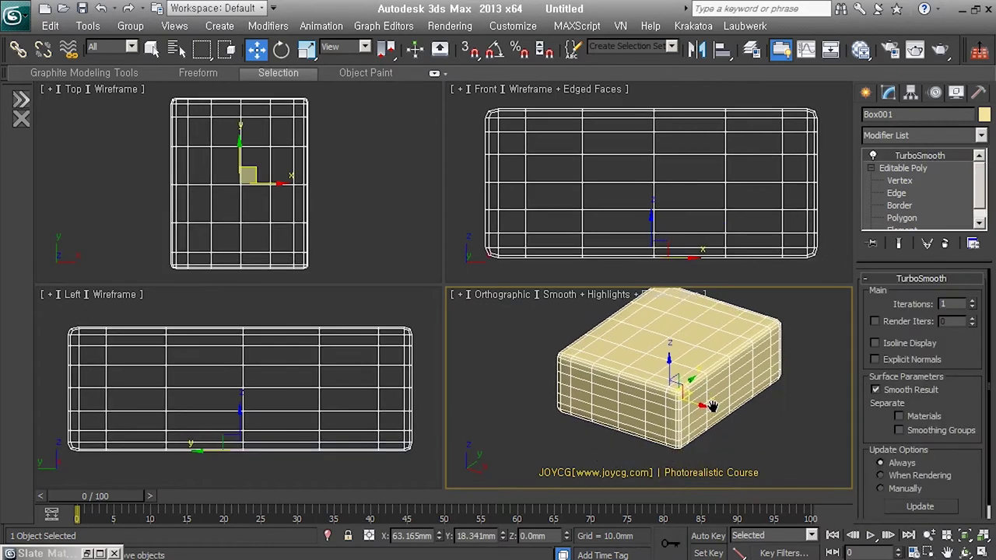
pyautogui.scroll(2, 675, 363)
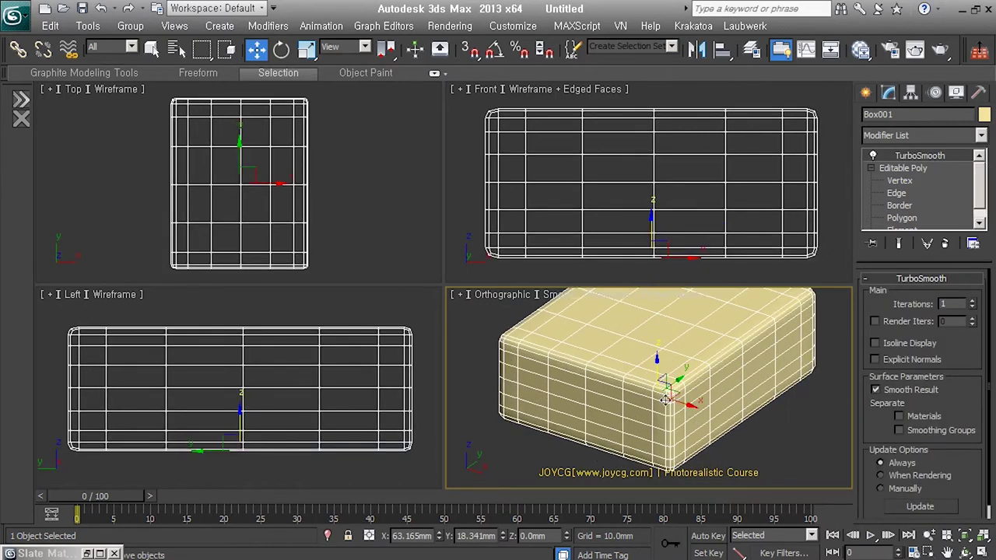
pyautogui.keyDown('alt'); pyautogui.moveTo(665, 400); pyautogui.dragTo(672, 421, button='middle'); pyautogui.keyUp('alt')
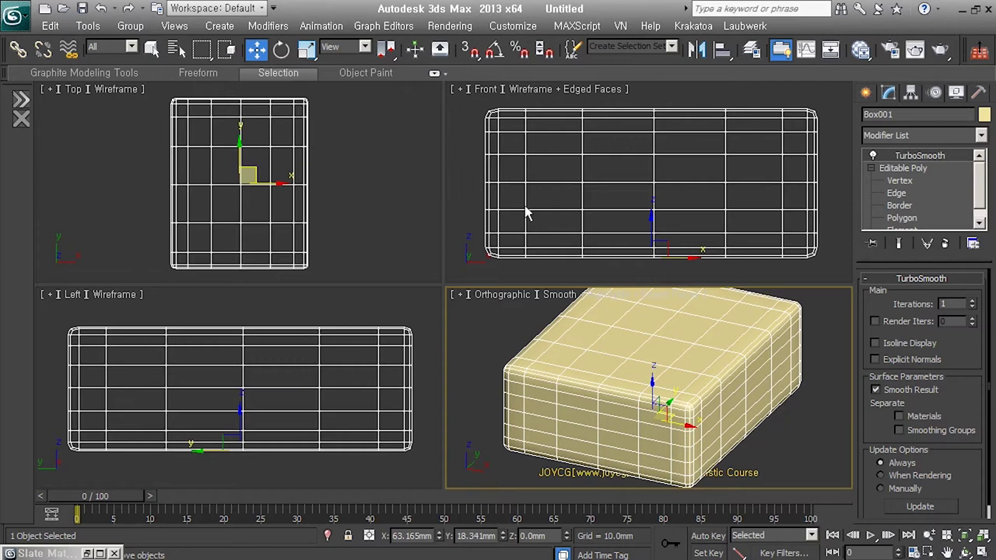
pyautogui.click(922, 207)
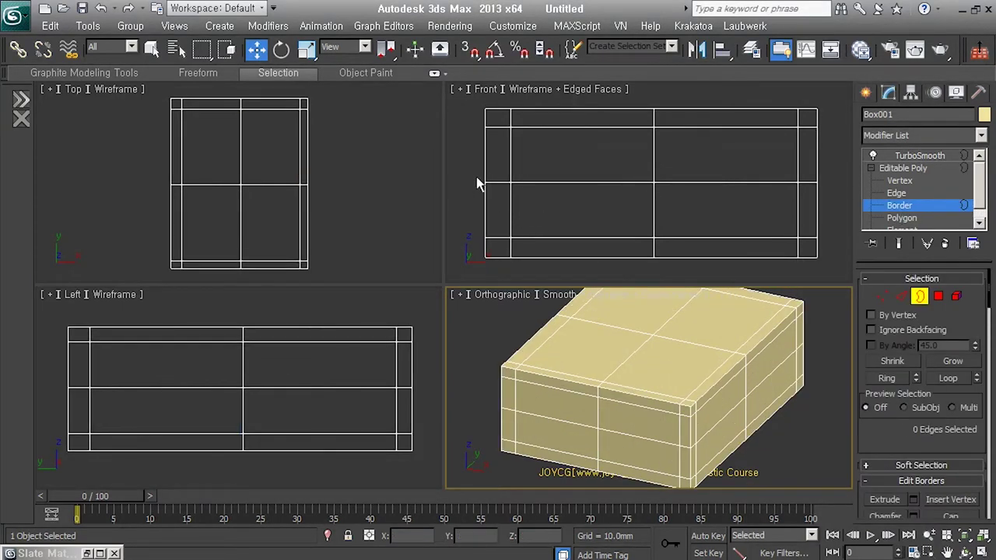
# Select the middle band of side polygons and cancel a trial 103% outward scale
pyautogui.click(938, 296)
pyautogui.moveTo(840, 216); pyautogui.dragTo(462, 176)
pyautogui.rightClick(635, 210)
pyautogui.click(607, 227)
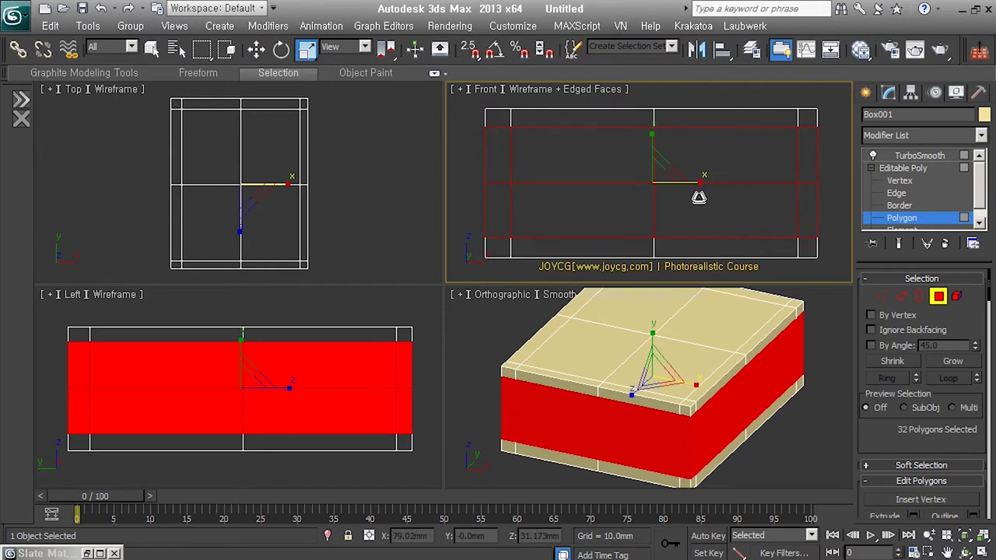
pyautogui.moveTo(674, 192); pyautogui.dragTo(678, 185)
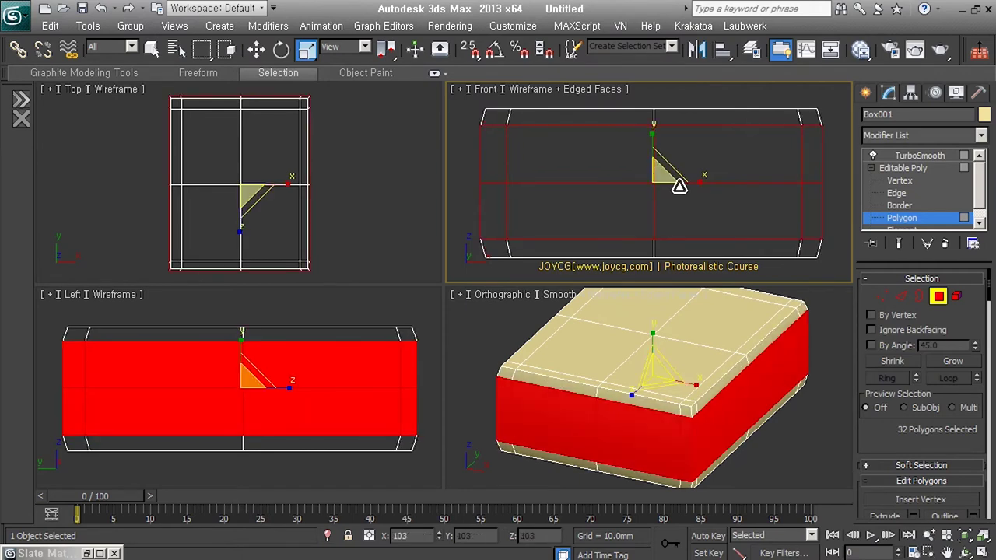
pyautogui.rightClick(679, 185)
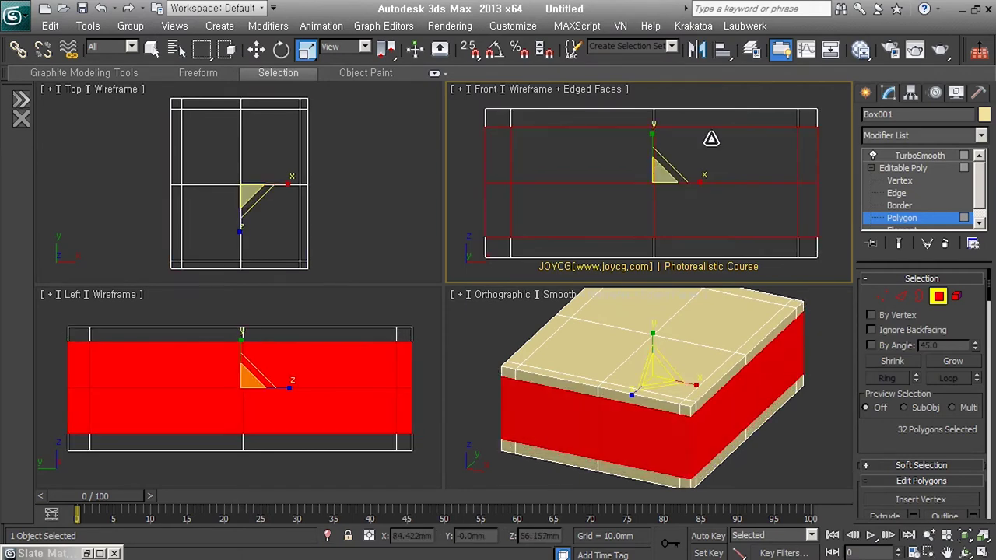
pyautogui.keyDown('ctrl'); pyautogui.click(699, 330); pyautogui.keyUp('ctrl')
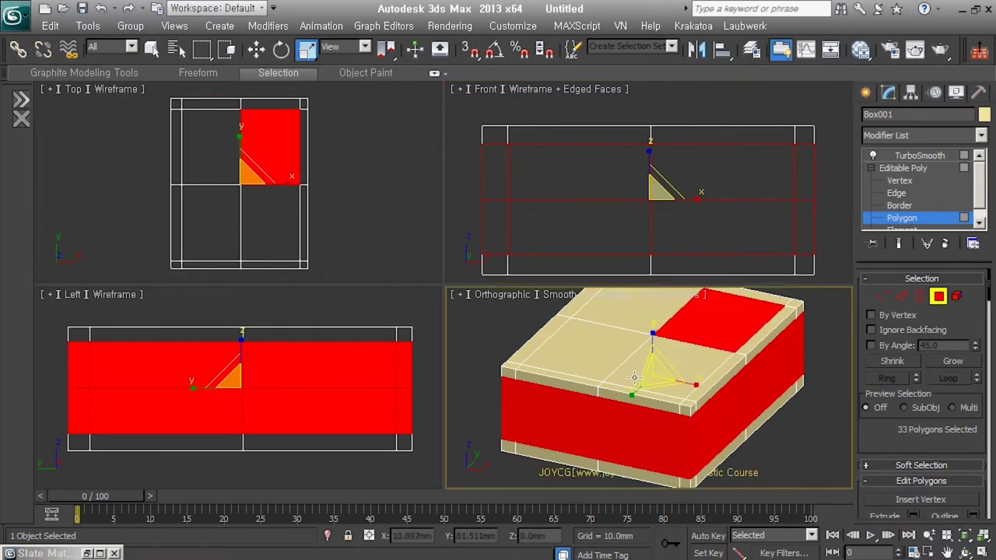
# Select the top polygons and cancel a trial upward move
pyautogui.click(646, 366)
pyautogui.keyDown('ctrl'); pyautogui.click(575, 361); pyautogui.keyUp('ctrl')
pyautogui.keyDown('ctrl'); pyautogui.click(691, 327); pyautogui.keyUp('ctrl')
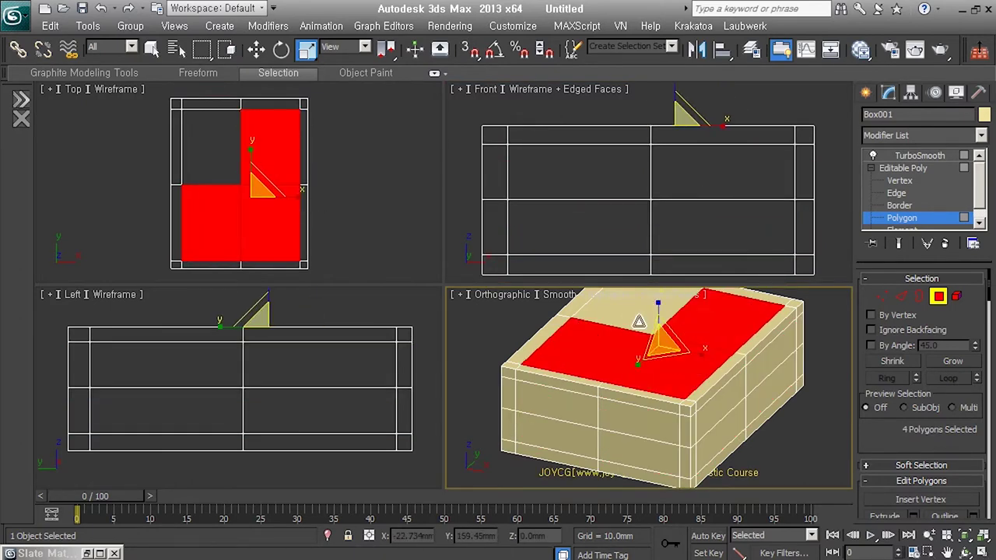
pyautogui.keyDown('alt'); pyautogui.moveTo(647, 322); pyautogui.dragTo(638, 356, button='middle'); pyautogui.keyUp('alt')
pyautogui.keyDown('ctrl'); pyautogui.click(638, 355); pyautogui.keyUp('ctrl')
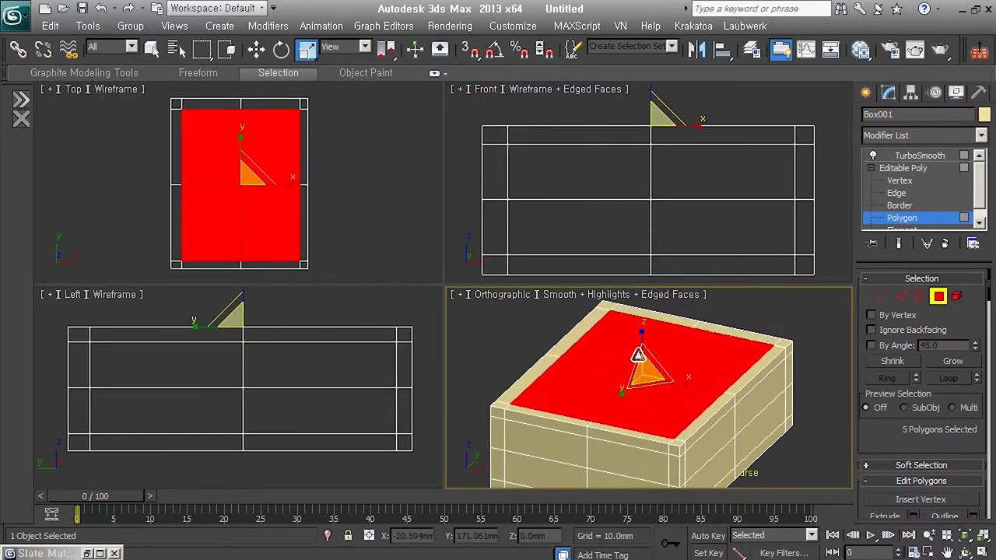
pyautogui.rightClick(666, 151)
pyautogui.rightClick(673, 164)
pyautogui.click(681, 237)
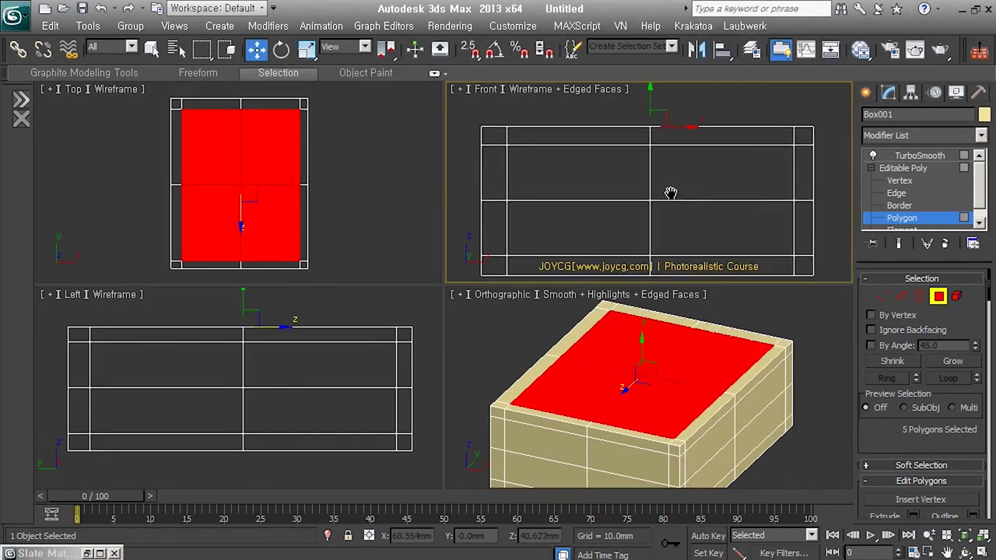
pyautogui.moveTo(656, 166); pyautogui.dragTo(662, 161)
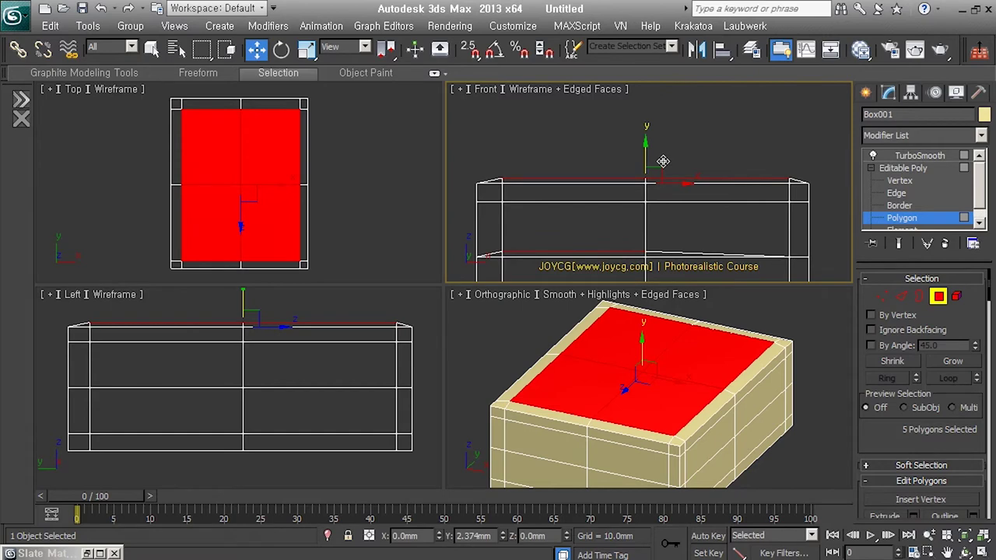
pyautogui.rightClick(662, 161)
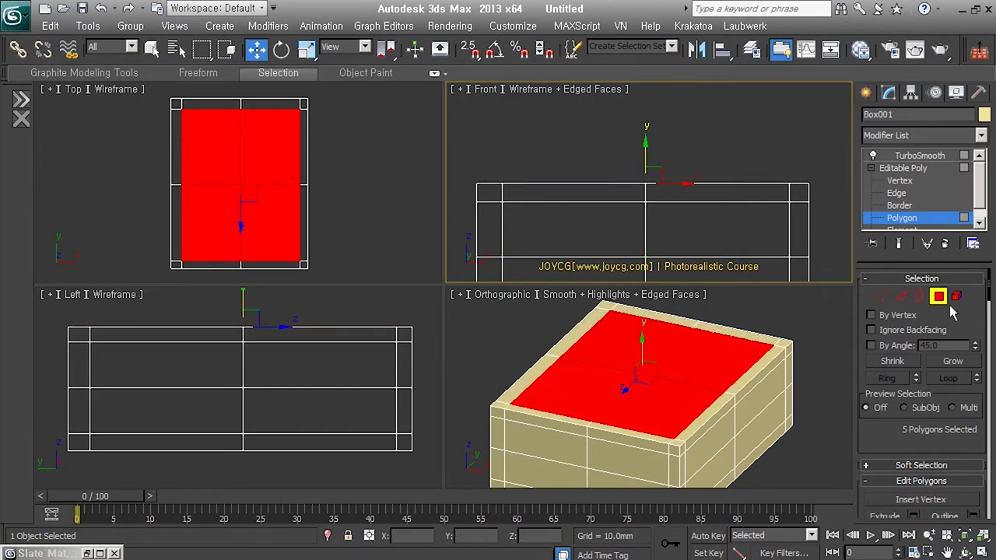
# Exit Polygon level and delete the TurboSmooth modifier from the stack
pyautogui.click(938, 296)
pyautogui.keyDown('alt'); pyautogui.moveTo(592, 436); pyautogui.dragTo(614, 415, button='middle'); pyautogui.keyUp('alt')
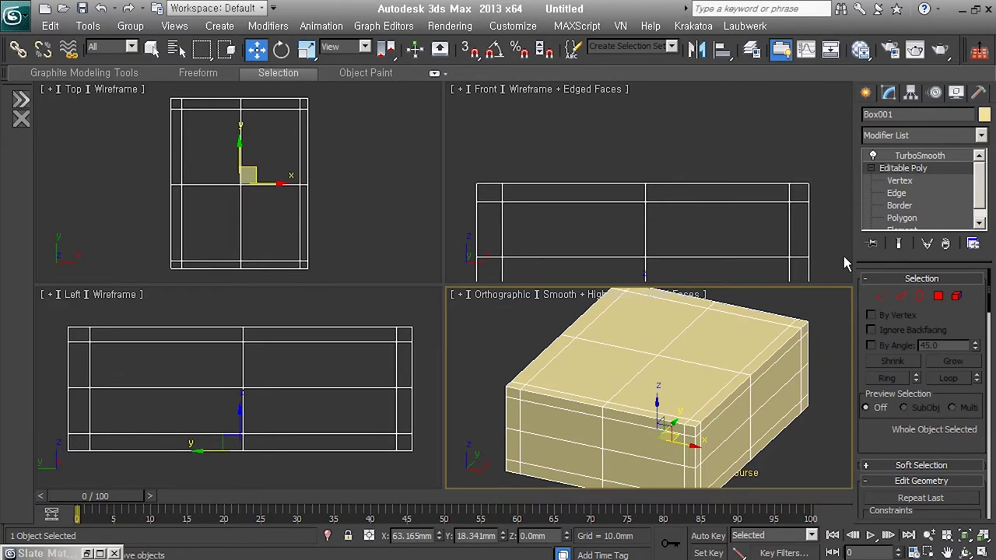
pyautogui.scroll(-2, 560, 361)
pyautogui.moveTo(619, 380); pyautogui.dragTo(642, 371, button='middle')
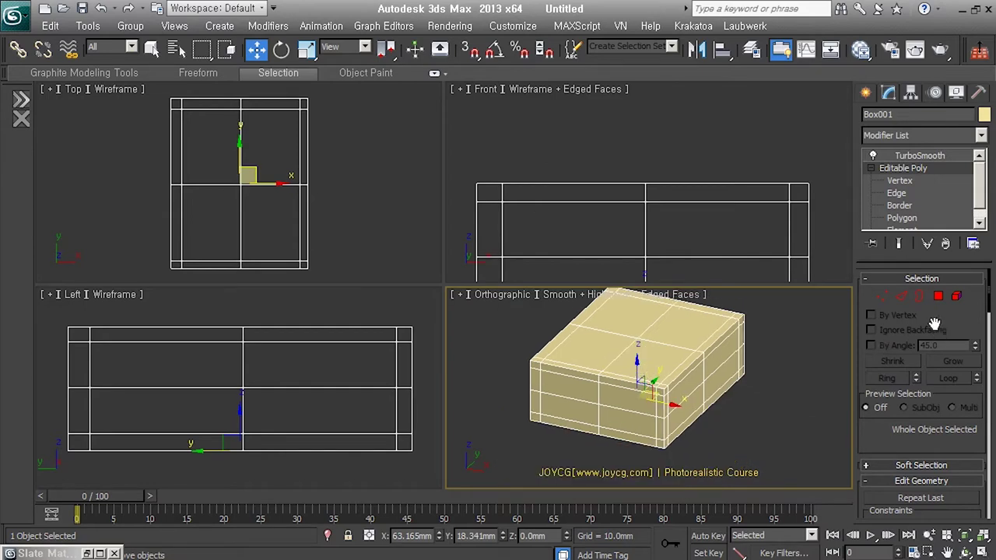
pyautogui.click(934, 156)
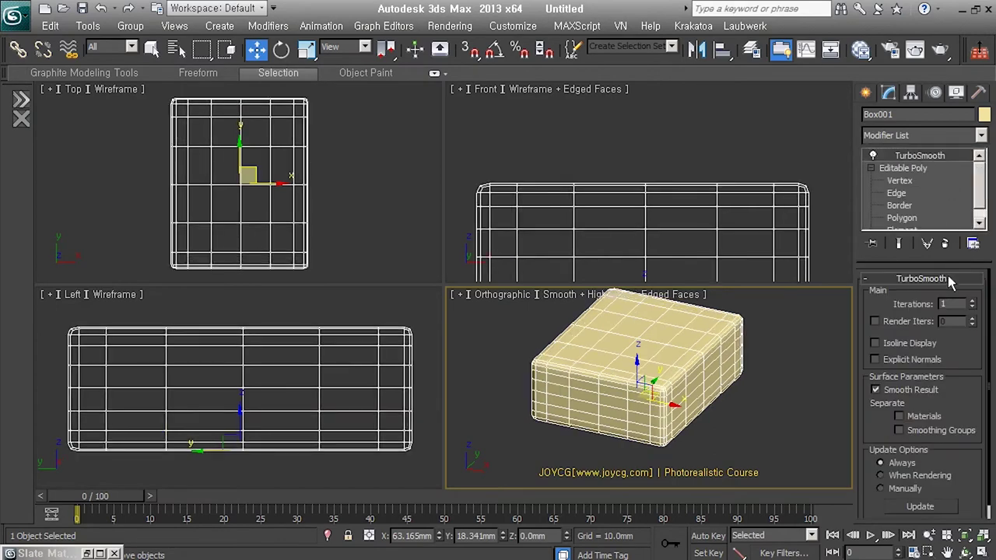
pyautogui.click(945, 243)
pyautogui.moveTo(716, 369); pyautogui.dragTo(716, 381, button='middle')
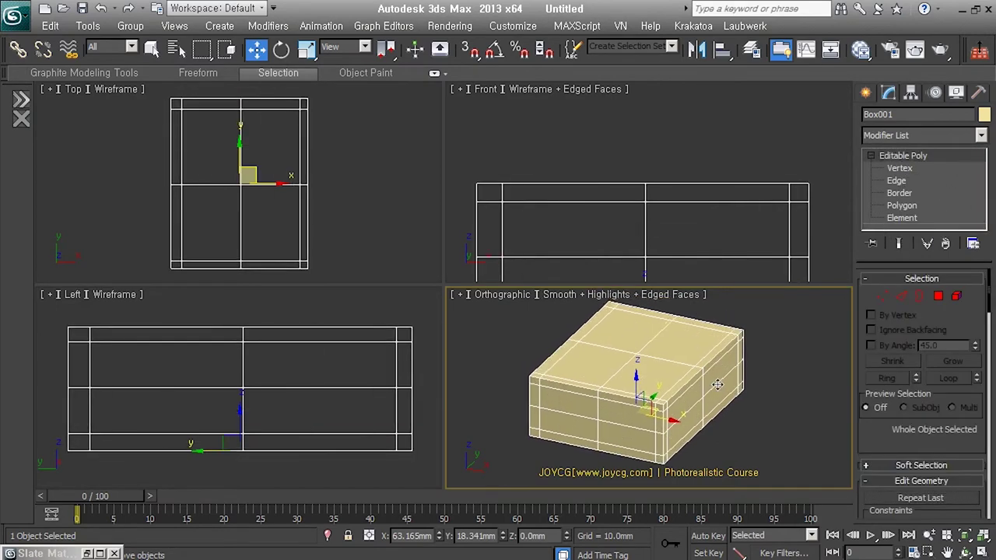
# Undo the extra edge loops and switch to Edge level
pyautogui.press('q')
pyautogui.hotkey('ctrl', 'z')
pyautogui.hotkey('ctrl', 'z')
pyautogui.hotkey('ctrl', 'z')
pyautogui.hotkey('ctrl', 'z')
pyautogui.hotkey('ctrl', 'z')
pyautogui.hotkey('ctrl', 'z')
pyautogui.hotkey('ctrl', 'z')
pyautogui.hotkey('ctrl', 'z')
pyautogui.hotkey('ctrl', 'z')
pyautogui.press('w')
pyautogui.click(902, 297)
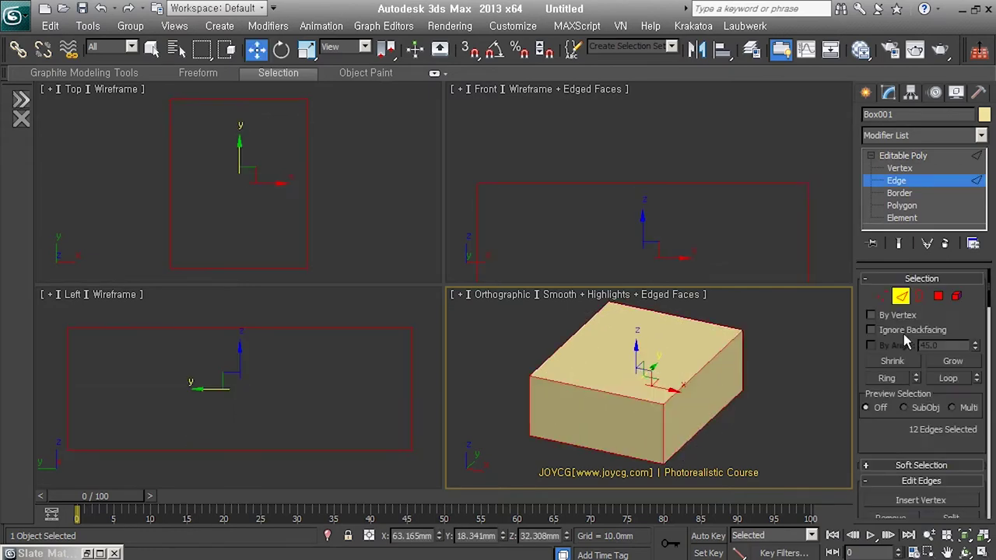
# Add a Quad Chamfer modifier with Amount 8.21 and Sharpness 1.0
pyautogui.click(926, 135)
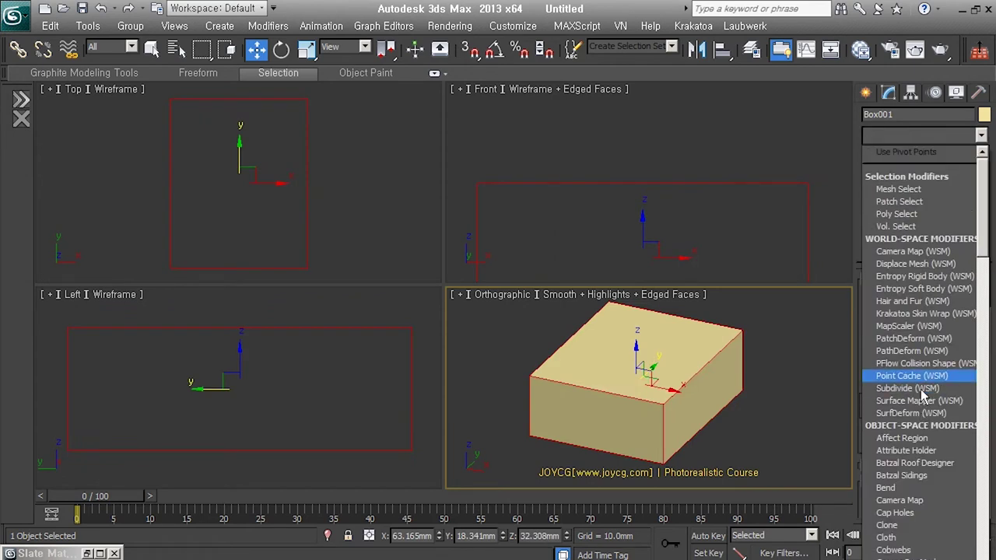
pyautogui.press('q')
pyautogui.press('Return')
pyautogui.moveTo(991, 389); pyautogui.dragTo(990, 405)
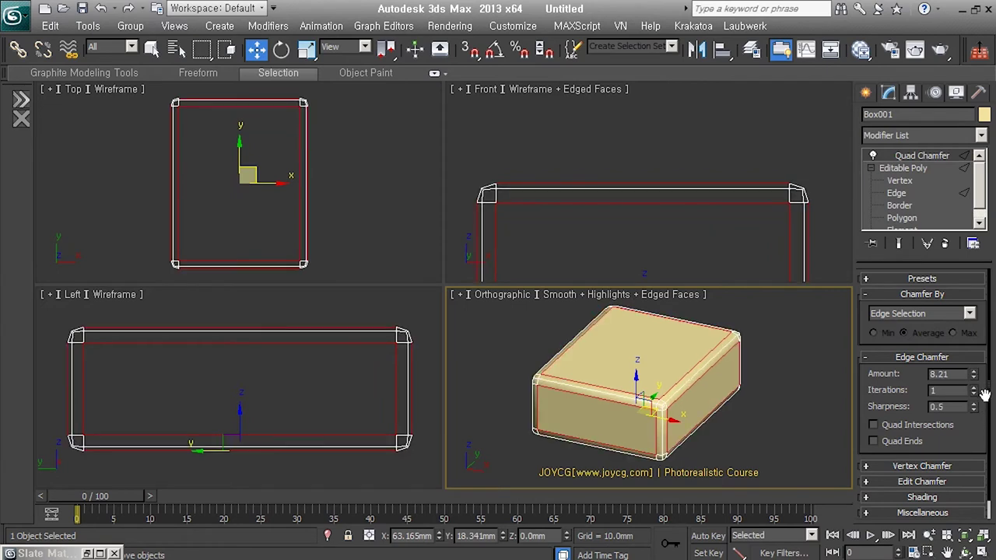
pyautogui.moveTo(983, 395); pyautogui.dragTo(985, 416)
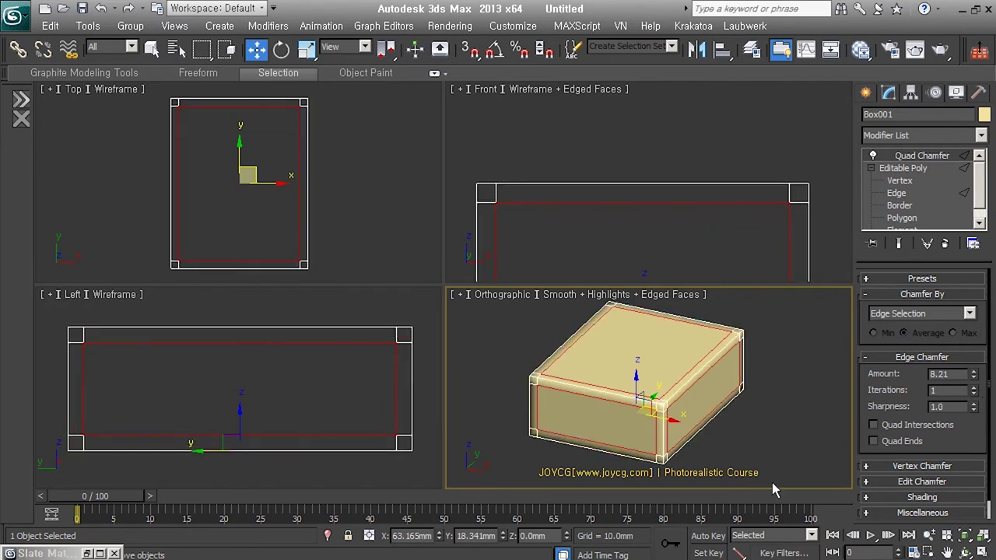
pyautogui.scroll(5, 659, 405)
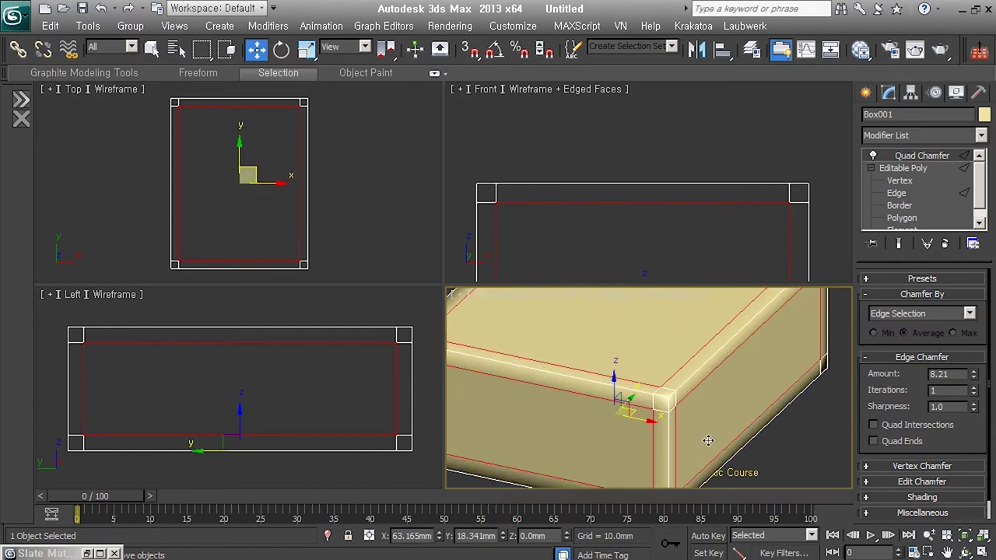
pyautogui.scroll(-4, 733, 434)
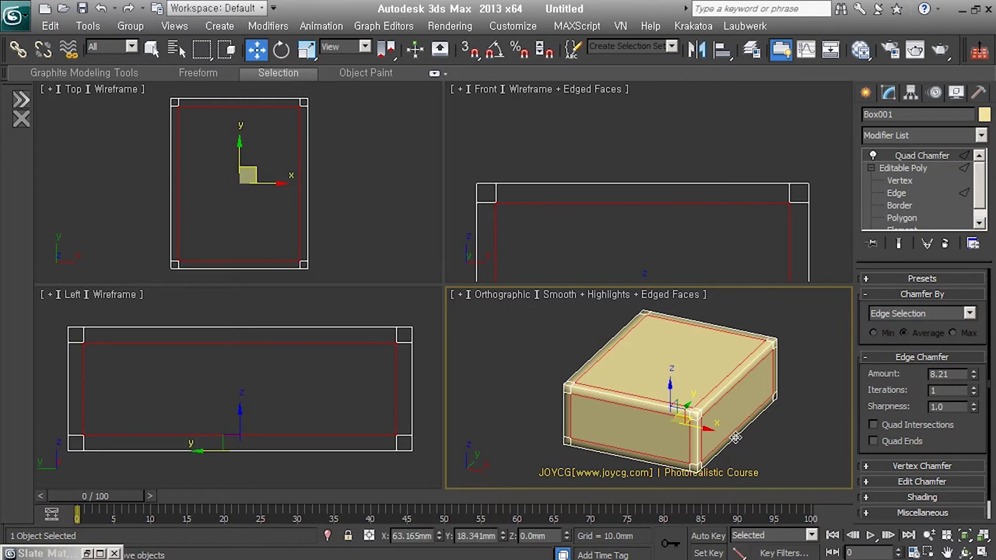
# Remove the Quad Chamfer modifier and delete the box
pyautogui.click(945, 244)
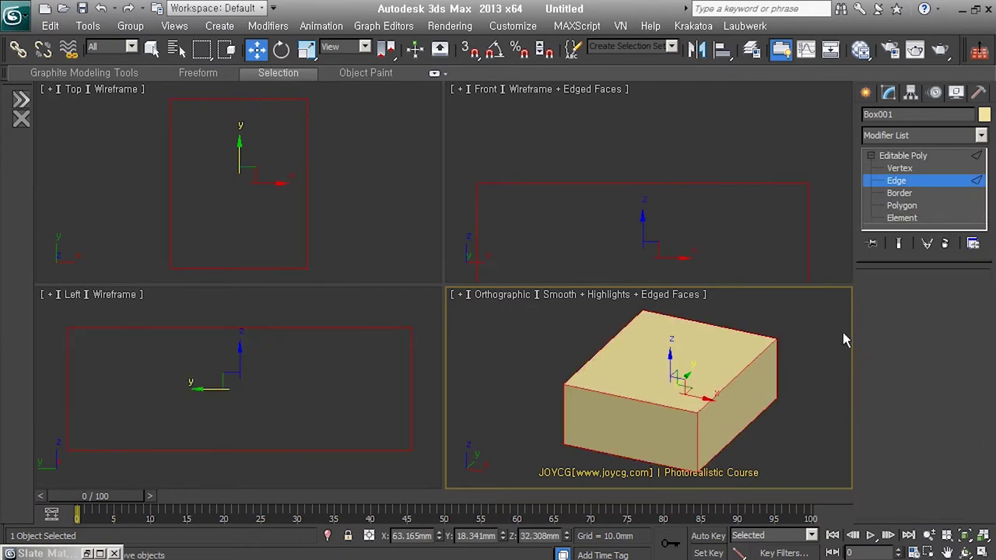
pyautogui.click(900, 296)
pyautogui.press('Delete')
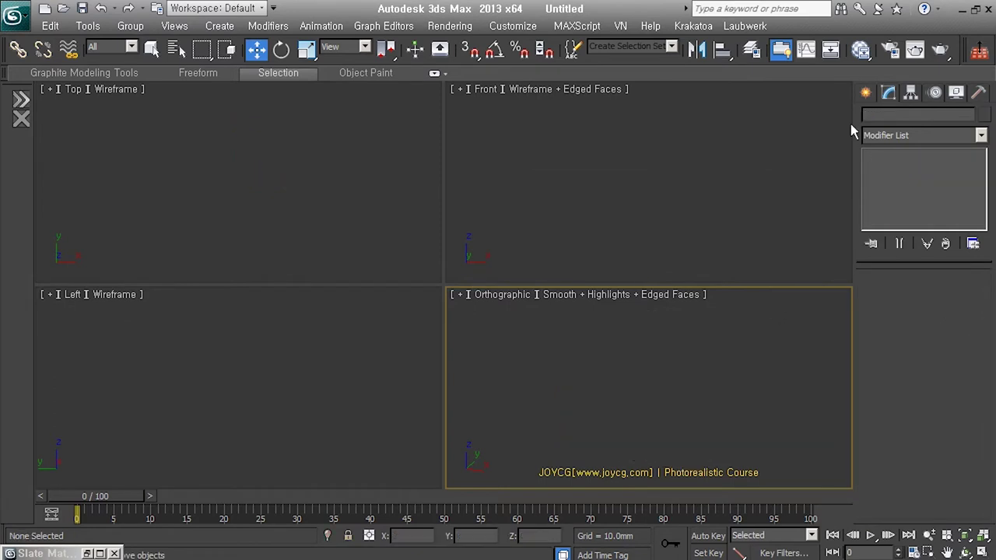
# Draw a new standard box and set Length, Width and Height Segs to 3
pyautogui.click(865, 93)
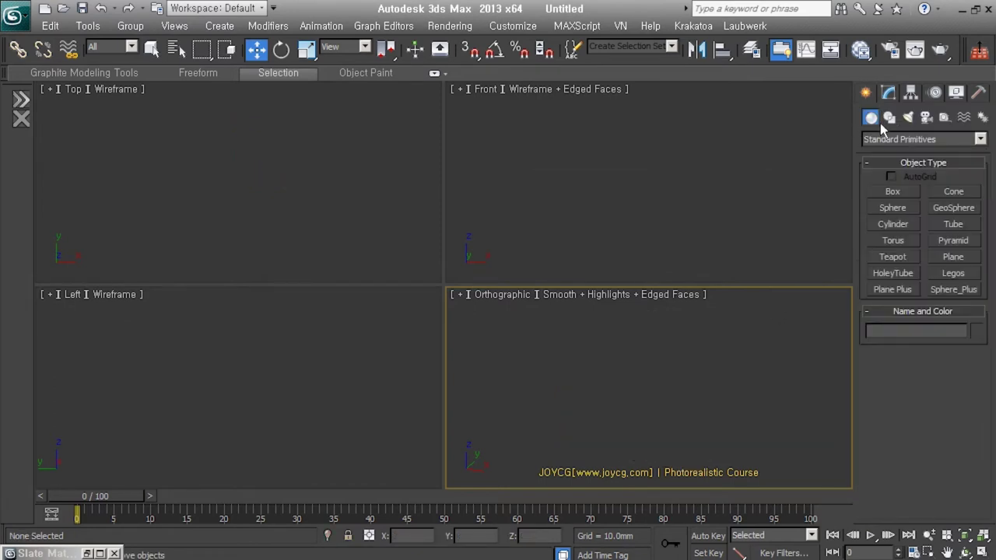
pyautogui.click(892, 192)
pyautogui.moveTo(653, 361); pyautogui.dragTo(651, 476)
pyautogui.click(724, 406)
pyautogui.scroll(-2, 901, 403)
pyautogui.click(971, 430)
pyautogui.click(970, 447)
pyautogui.click(971, 463)
pyautogui.click(971, 430)
pyautogui.click(971, 446)
pyautogui.click(971, 463)
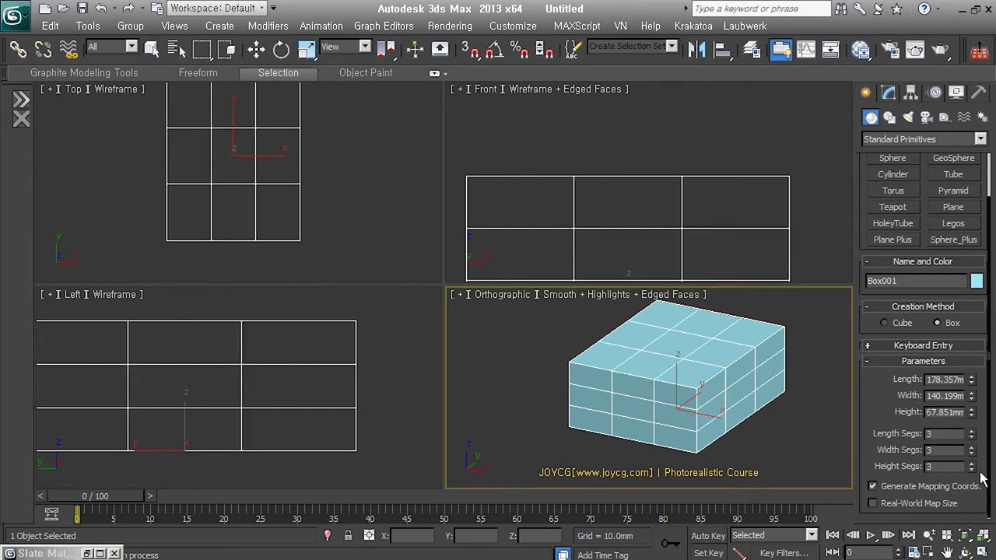
# In Edge mode, clear the trial loop selection and use Select > Hard to pick the 36 outer box edges
pyautogui.moveTo(705, 384); pyautogui.dragTo(695, 395, button='middle')
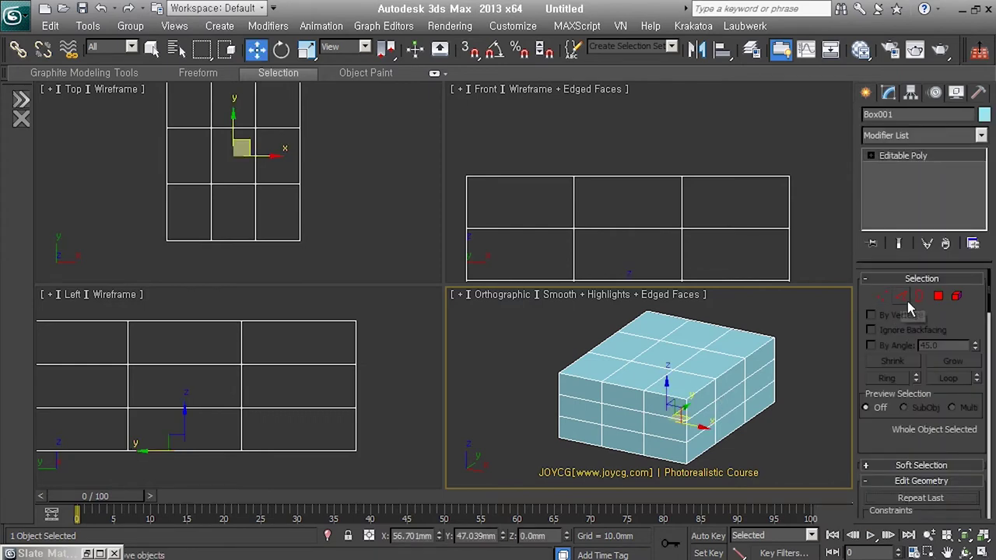
pyautogui.click(900, 296)
pyautogui.doubleClick(775, 354)
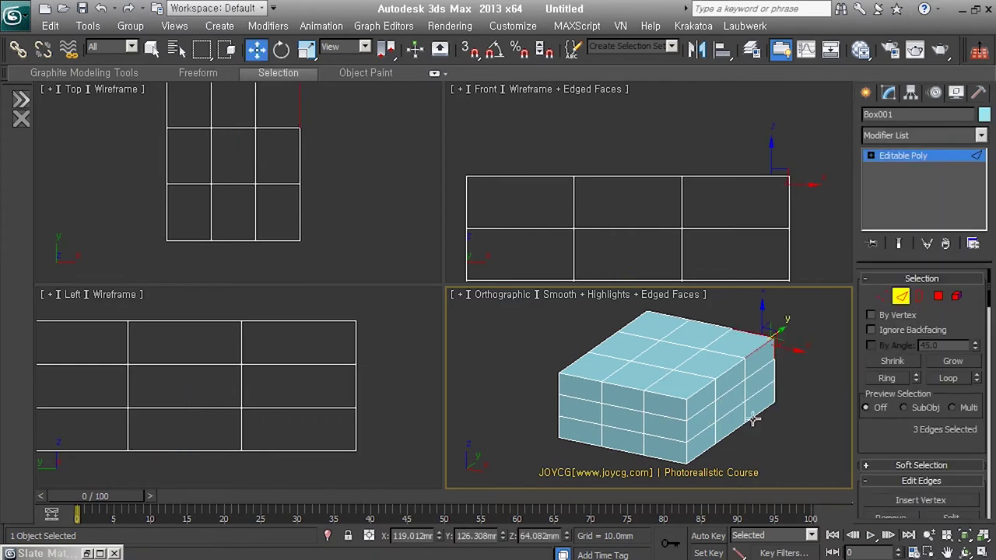
pyautogui.keyDown('ctrl'); pyautogui.doubleClick(564, 376); pyautogui.keyUp('ctrl')
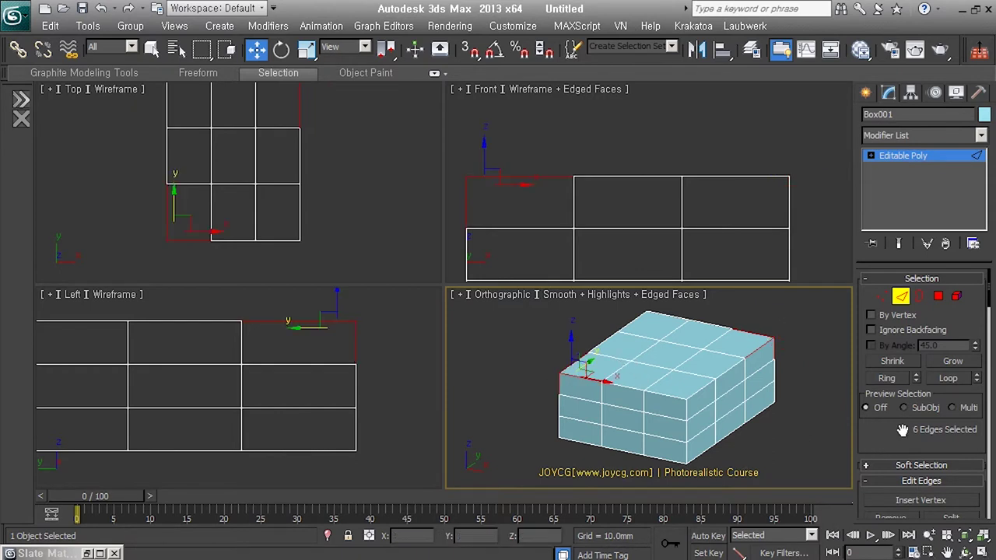
pyautogui.click(953, 383)
pyautogui.click(792, 401)
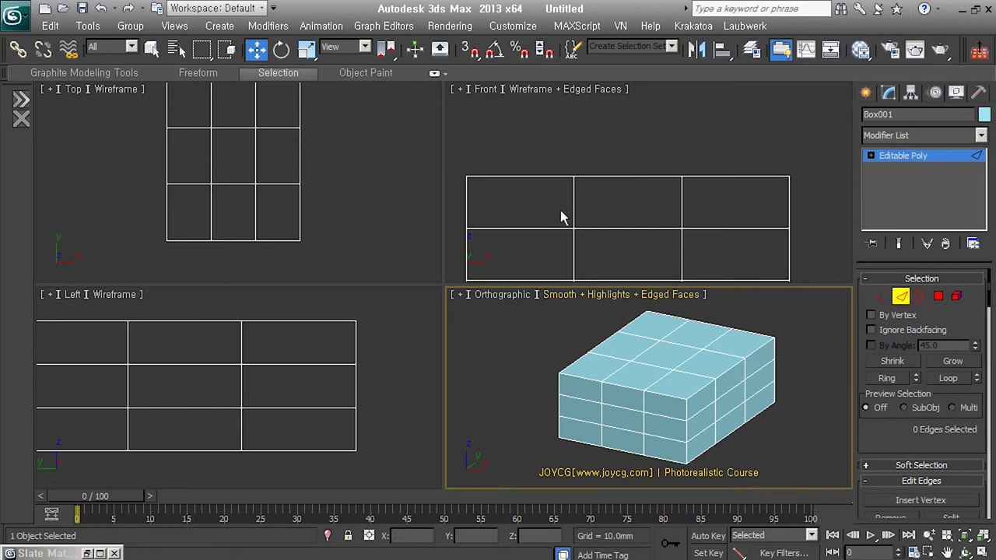
pyautogui.click(266, 80)
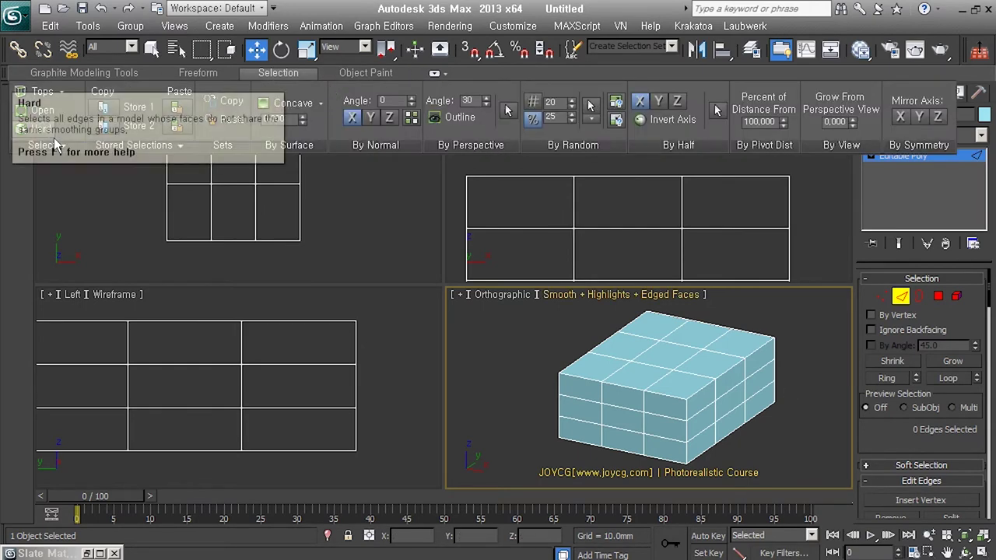
pyautogui.click(35, 129)
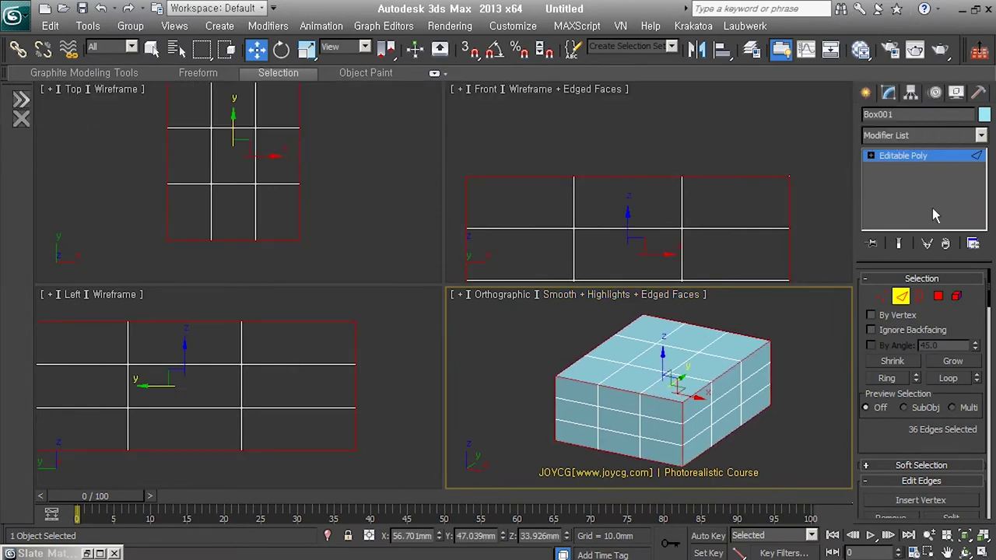
# Try a Quad Chamfer with amount about 8.46 and sharpness 1.0, then delete it
pyautogui.click(940, 135)
pyautogui.write('q')
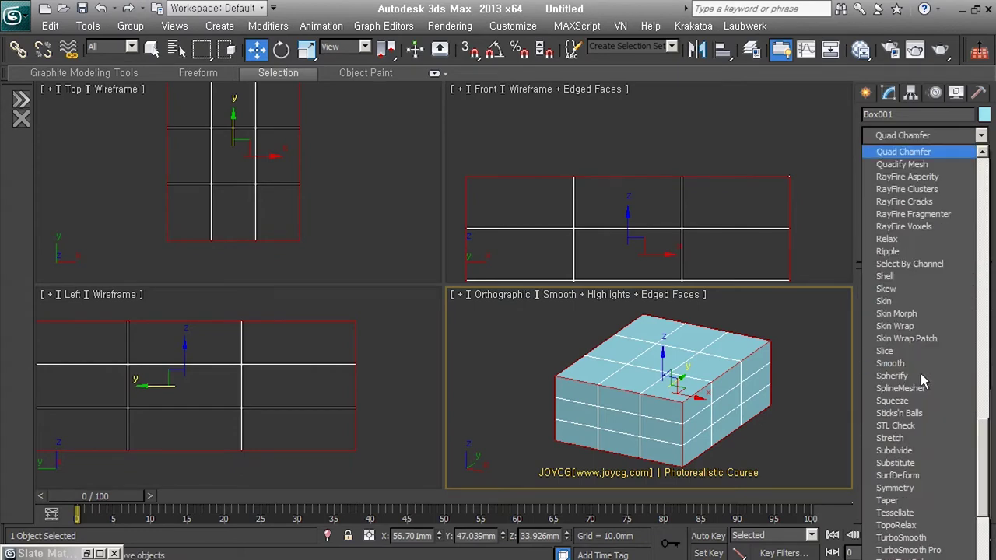
pyautogui.press('Return')
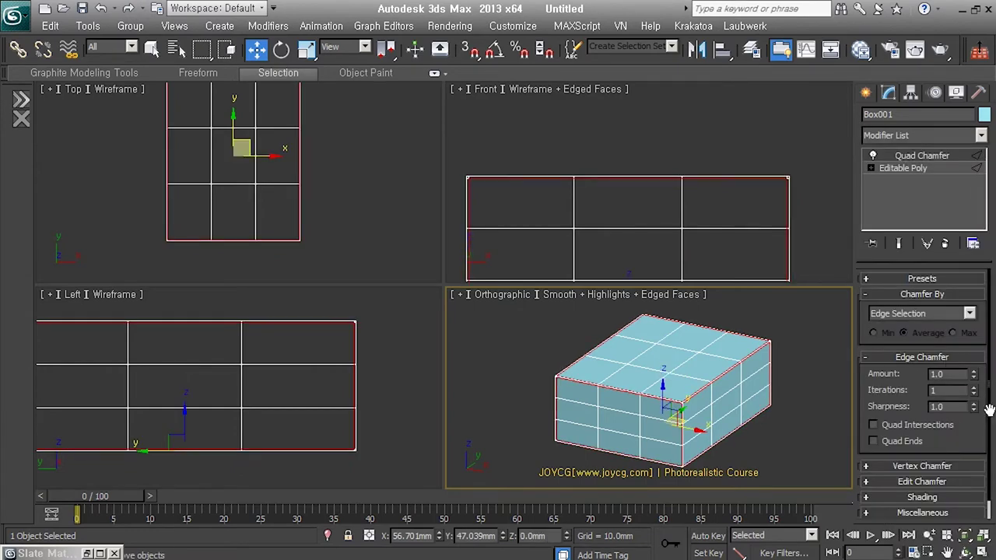
pyautogui.moveTo(973, 373); pyautogui.dragTo(973, 342)
pyautogui.moveTo(973, 406); pyautogui.dragTo(973, 377)
pyautogui.press('Delete')
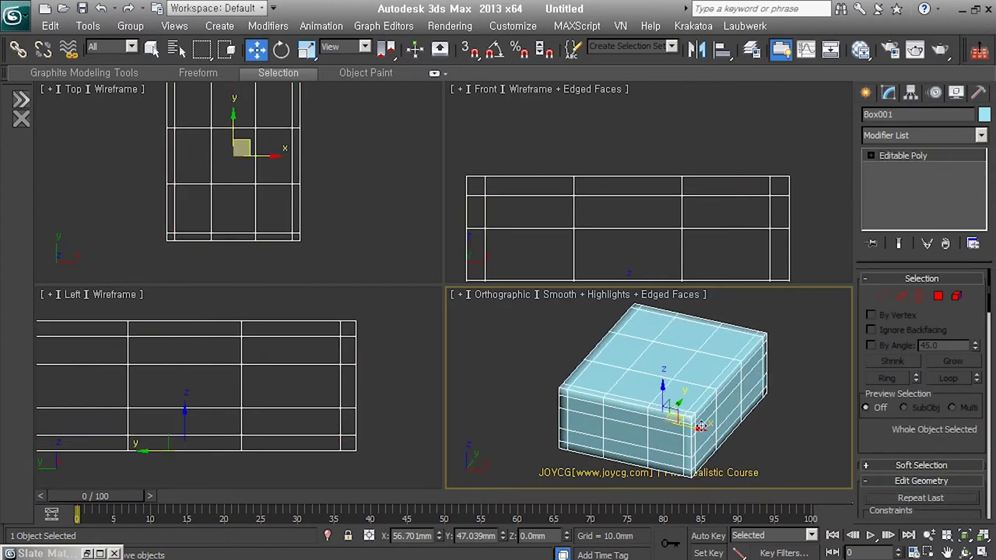
# In Polygon mode, select the first two polygons on the box top
pyautogui.moveTo(745, 455)
pyautogui.keyDown('alt'); pyautogui.mouseDown(button='middle')
pyautogui.moveTo(723, 428)
pyautogui.moveTo(756, 467)
pyautogui.mouseUp(button='middle'); pyautogui.keyUp('alt')
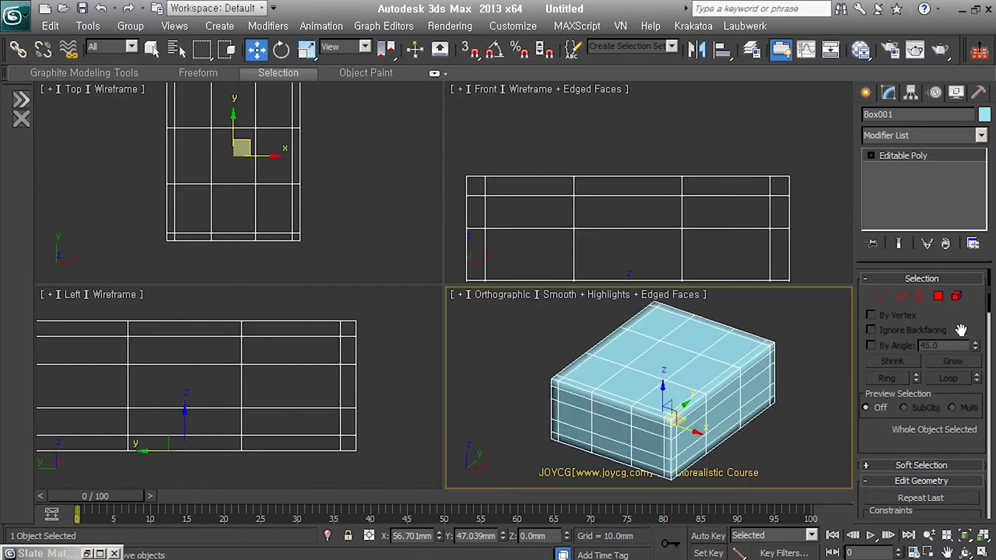
pyautogui.click(938, 296)
pyautogui.click(630, 385)
pyautogui.keyDown('ctrl'); pyautogui.click(669, 405); pyautogui.keyUp('ctrl')
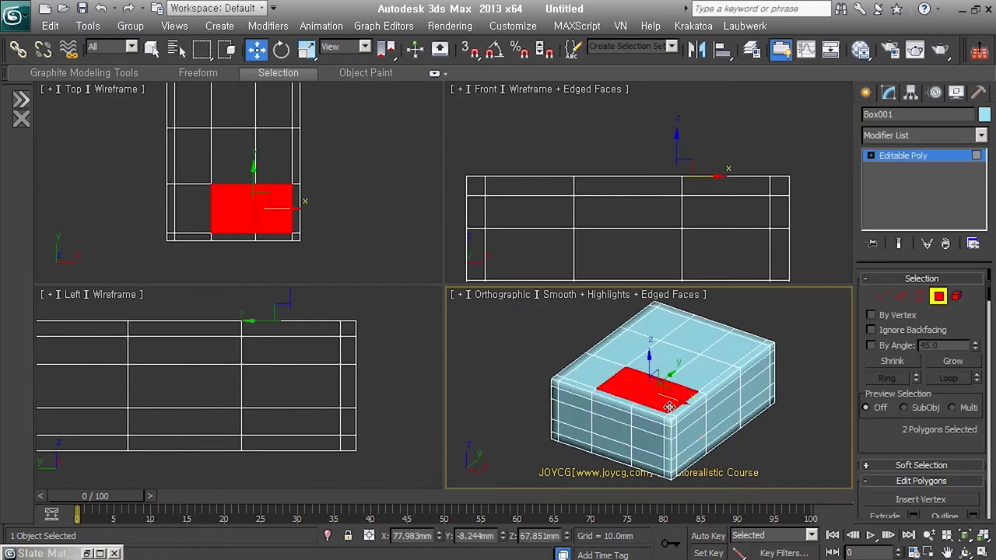
# Select all nine top polygons and raise them slightly upward
pyautogui.keyDown('ctrl'); pyautogui.click(698, 364); pyautogui.keyUp('ctrl')
pyautogui.keyDown('ctrl'); pyautogui.click(688, 343); pyautogui.keyUp('ctrl')
pyautogui.keyDown('ctrl'); pyautogui.click(657, 359); pyautogui.keyUp('ctrl')
pyautogui.keyDown('ctrl'); pyautogui.click(630, 356); pyautogui.keyUp('ctrl')
pyautogui.keyDown('ctrl'); pyautogui.click(595, 375); pyautogui.keyUp('ctrl')
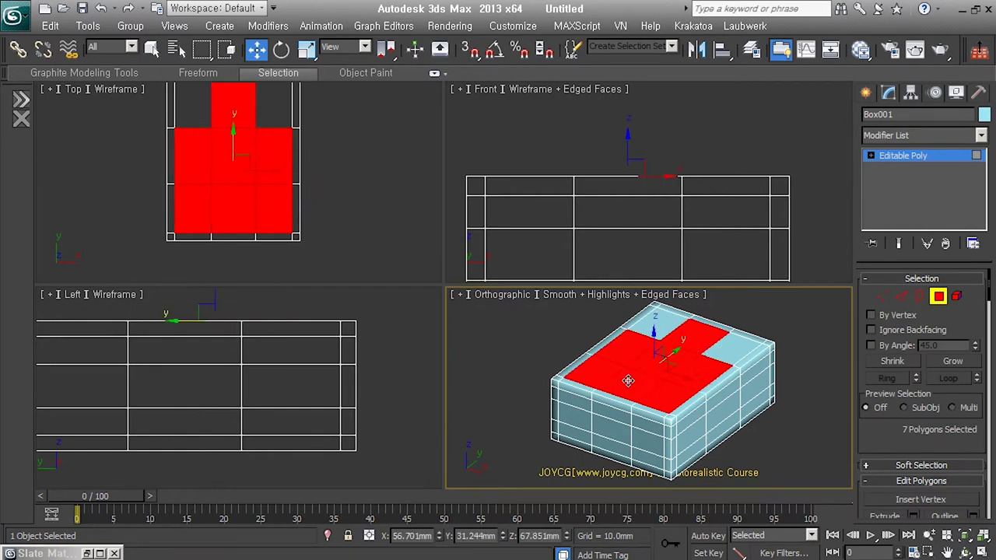
pyautogui.keyDown('ctrl'); pyautogui.click(659, 328); pyautogui.keyUp('ctrl')
pyautogui.keyDown('ctrl'); pyautogui.click(731, 353); pyautogui.keyUp('ctrl')
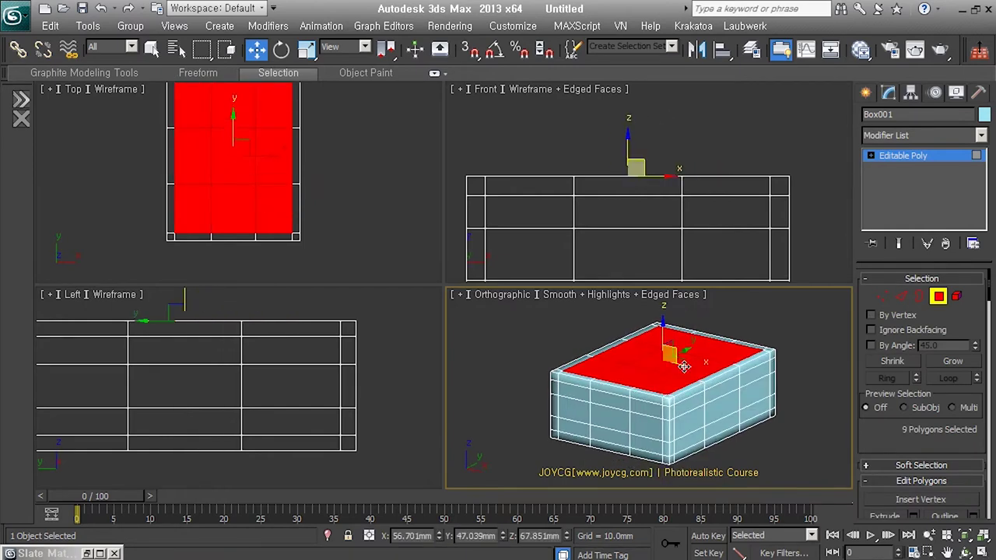
pyautogui.moveTo(663, 336); pyautogui.dragTo(667, 330)
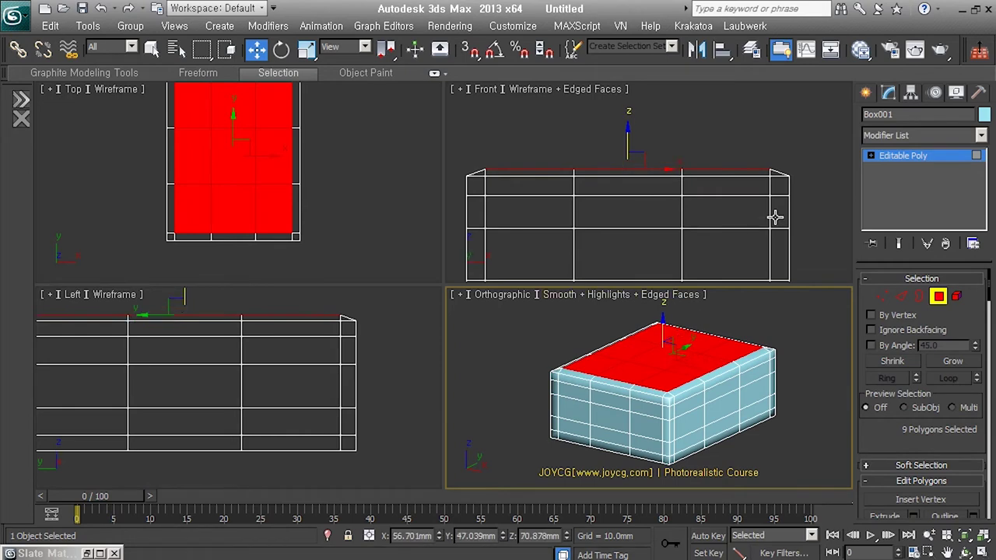
# Replace the top selection with the middle and lower bands of side polygons
pyautogui.click(826, 238)
pyautogui.moveTo(832, 249); pyautogui.dragTo(482, 233)
pyautogui.moveTo(585, 224)
pyautogui.mouseDown(button='middle')
pyautogui.moveTo(602, 183)
pyautogui.moveTo(599, 217)
pyautogui.mouseUp(button='middle')
pyautogui.keyDown('ctrl'); pyautogui.moveTo(809, 231); pyautogui.dragTo(472, 202); pyautogui.keyUp('ctrl')
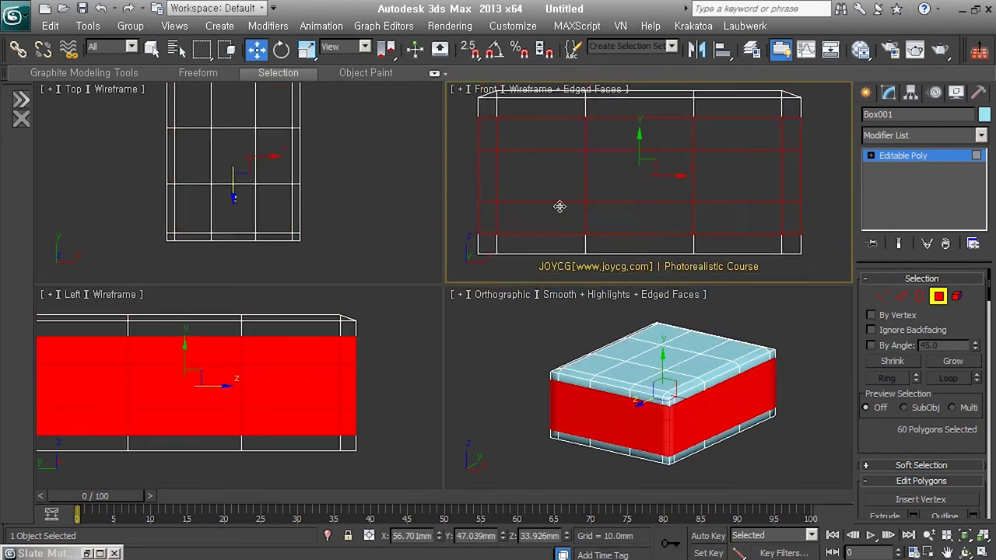
pyautogui.moveTo(627, 198); pyautogui.dragTo(636, 226, button='middle')
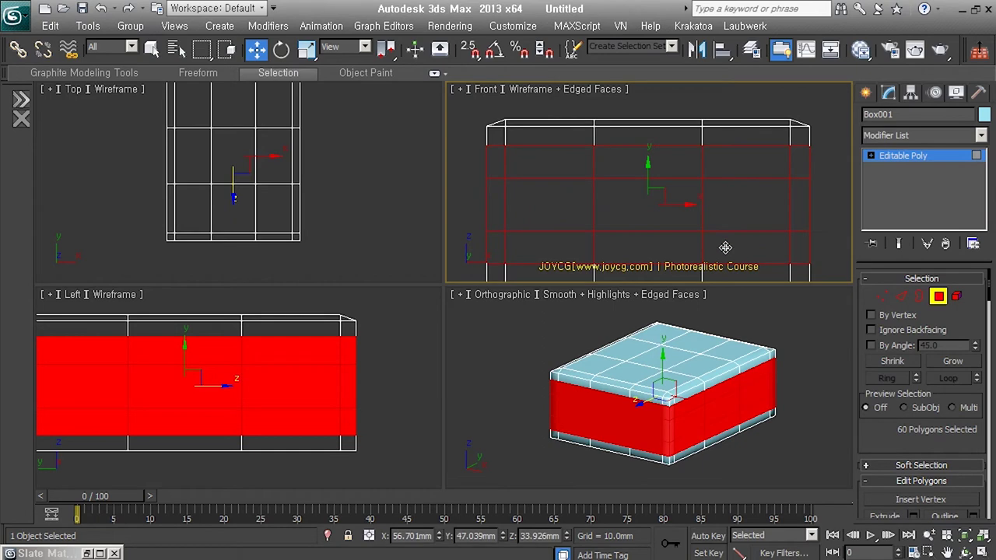
# Push the selected sides outward by 2.75mm and add TurboSmooth to the cushion
pyautogui.click(924, 137)
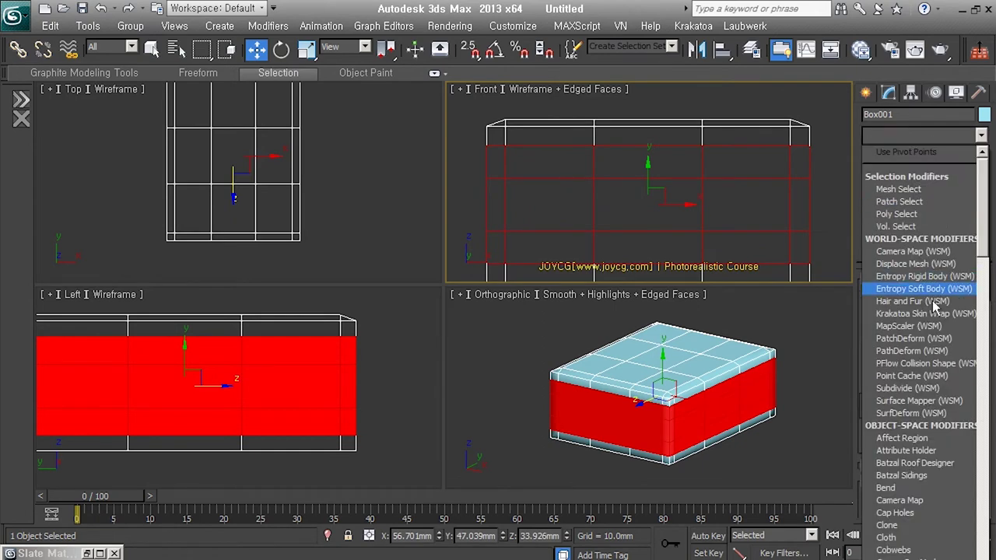
pyautogui.scroll(-1, 933, 305)
pyautogui.write('pu')
pyautogui.press('Return')
pyautogui.moveTo(973, 298); pyautogui.dragTo(974, 272)
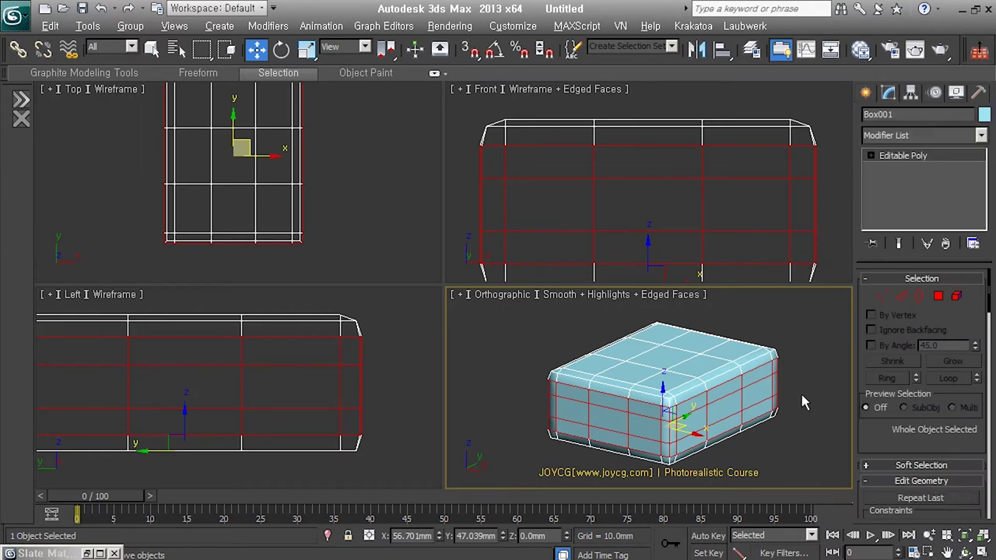
pyautogui.hotkey('ctrl', 't')
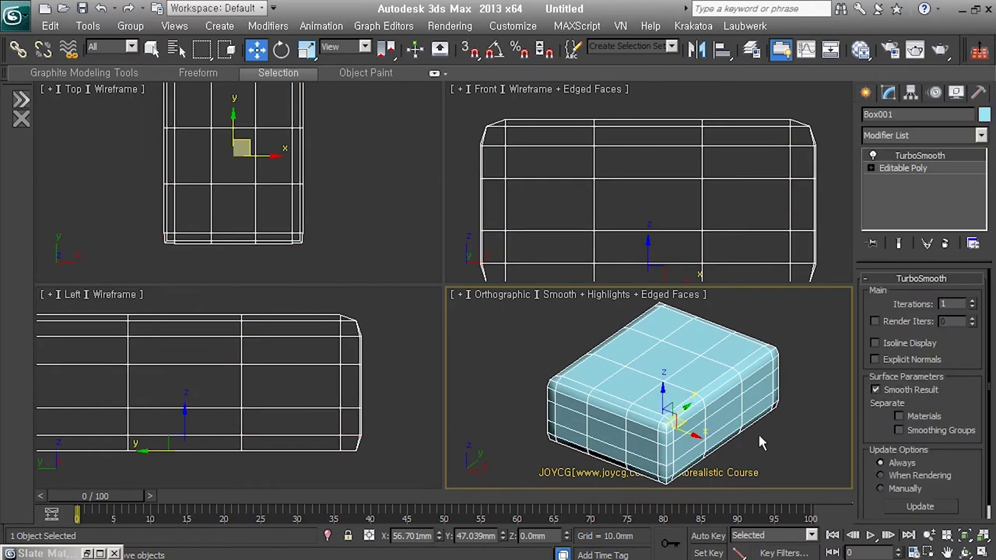
# Orbit and zoom to inspect the smoothed cushion from below, above and the sides
pyautogui.keyDown('alt'); pyautogui.moveTo(759, 443); pyautogui.dragTo(694, 412, button='middle'); pyautogui.keyUp('alt')
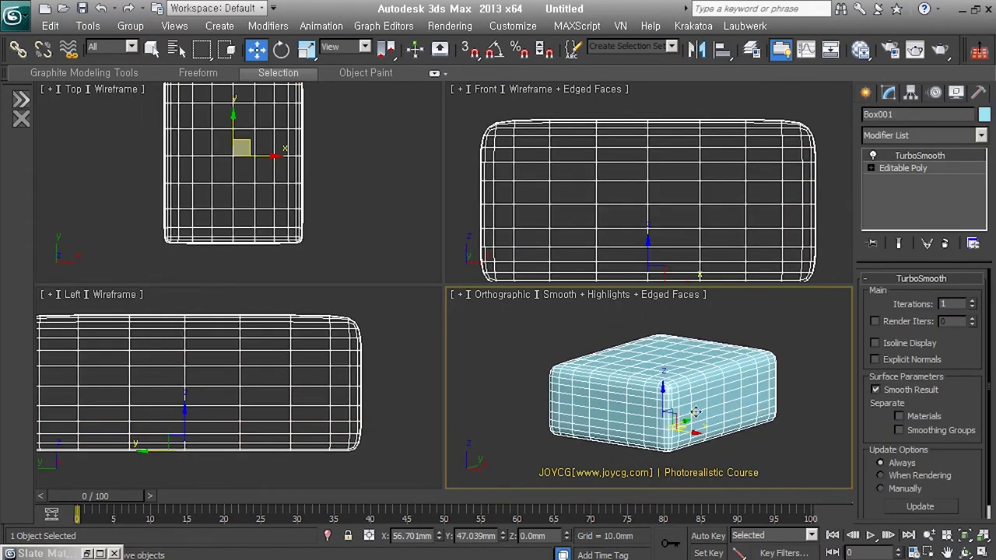
pyautogui.scroll(2, 661, 397)
pyautogui.scroll(2, 661, 397)
pyautogui.scroll(2, 685, 420)
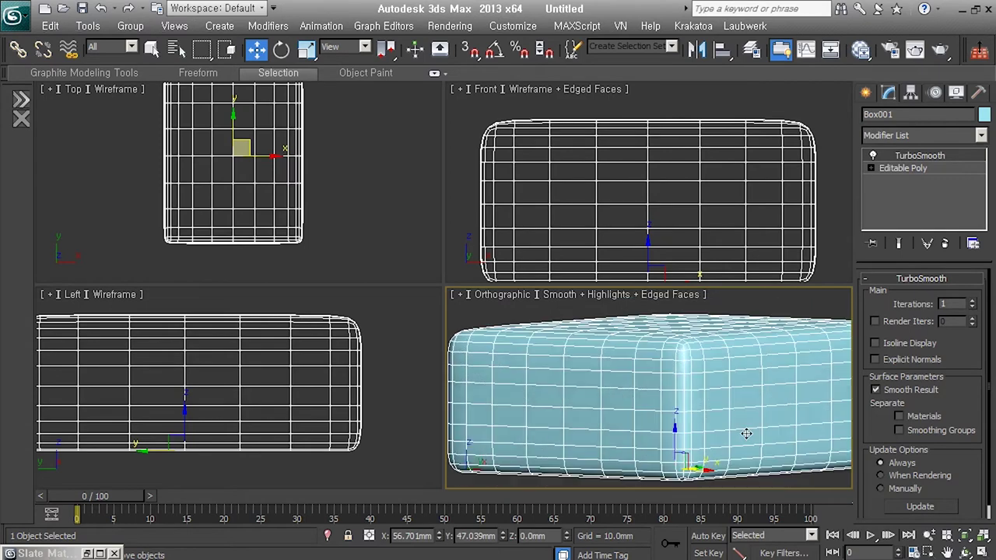
pyautogui.scroll(2, 713, 440)
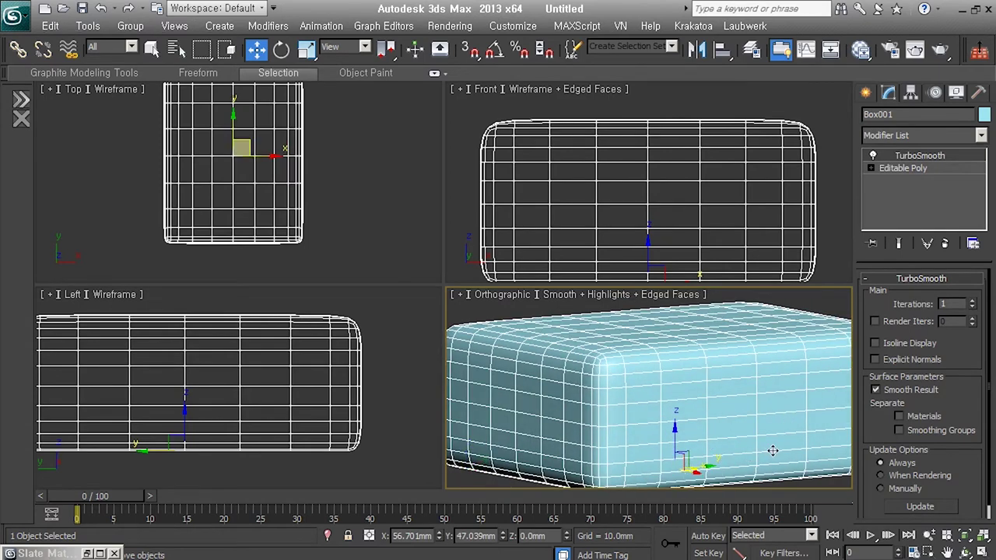
pyautogui.keyDown('alt'); pyautogui.moveTo(764, 477); pyautogui.dragTo(689, 444, button='middle'); pyautogui.keyUp('alt')
pyautogui.scroll(-3, 689, 444)
pyautogui.keyDown('alt'); pyautogui.moveTo(807, 419); pyautogui.dragTo(750, 422, button='middle'); pyautogui.keyUp('alt')
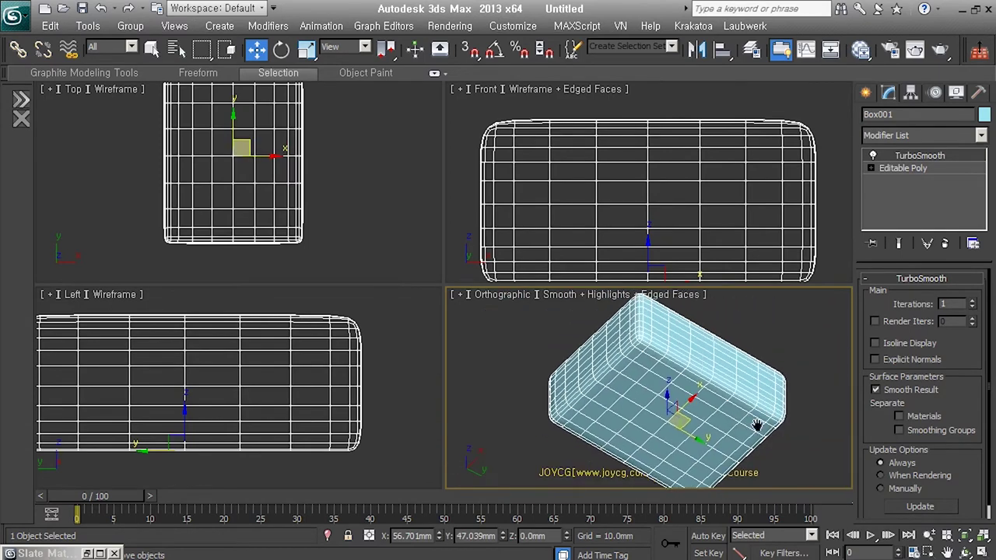
pyautogui.keyDown('alt'); pyautogui.moveTo(654, 355); pyautogui.dragTo(653, 369, button='middle'); pyautogui.keyUp('alt')
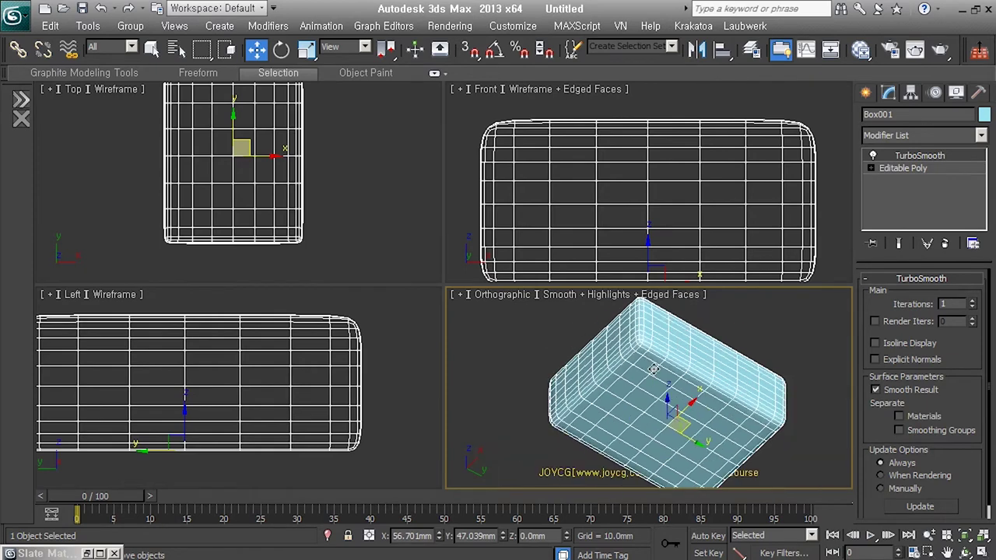
# Turn off the TurboSmooth preview and return to polygon level on the Editable Poly
pyautogui.click(886, 166)
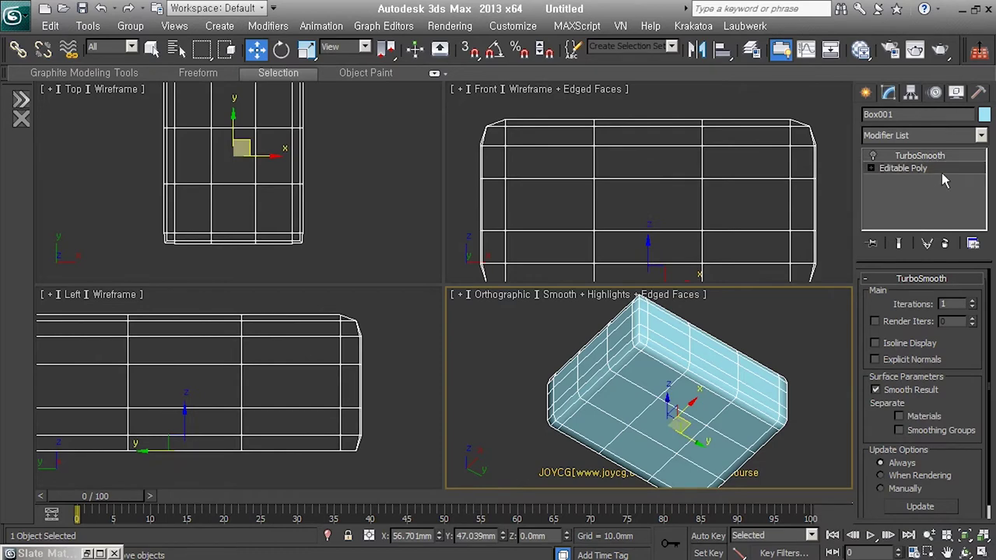
pyautogui.click(941, 170)
pyautogui.click(937, 296)
# With Ignore Backfacing on, select the nine polygons on the box bottom
pyautogui.click(722, 460)
pyautogui.click(907, 330)
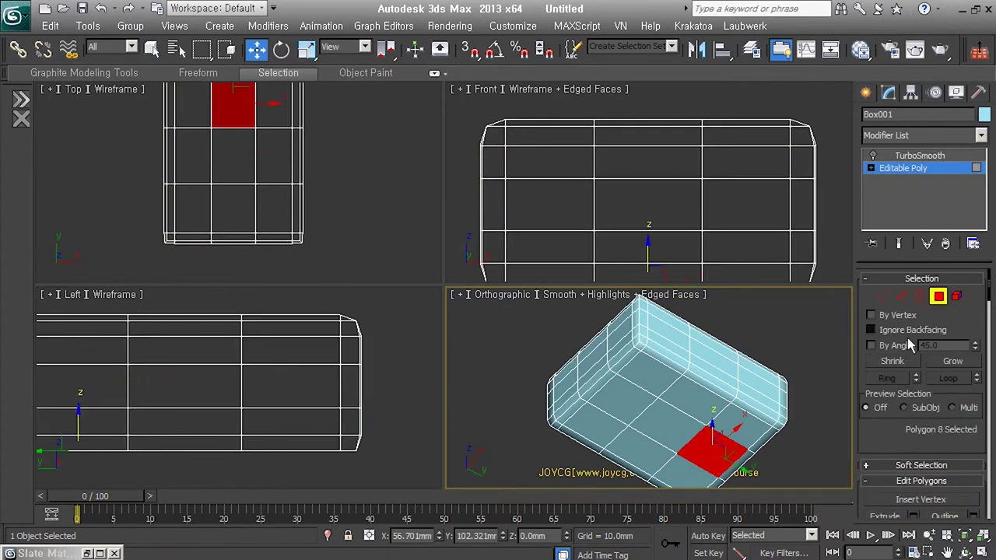
pyautogui.keyDown('ctrl'); pyautogui.click(661, 460); pyautogui.keyUp('ctrl')
pyautogui.keyDown('ctrl'); pyautogui.click(686, 476); pyautogui.keyUp('ctrl')
pyautogui.keyDown('ctrl'); pyautogui.click(663, 430); pyautogui.keyUp('ctrl')
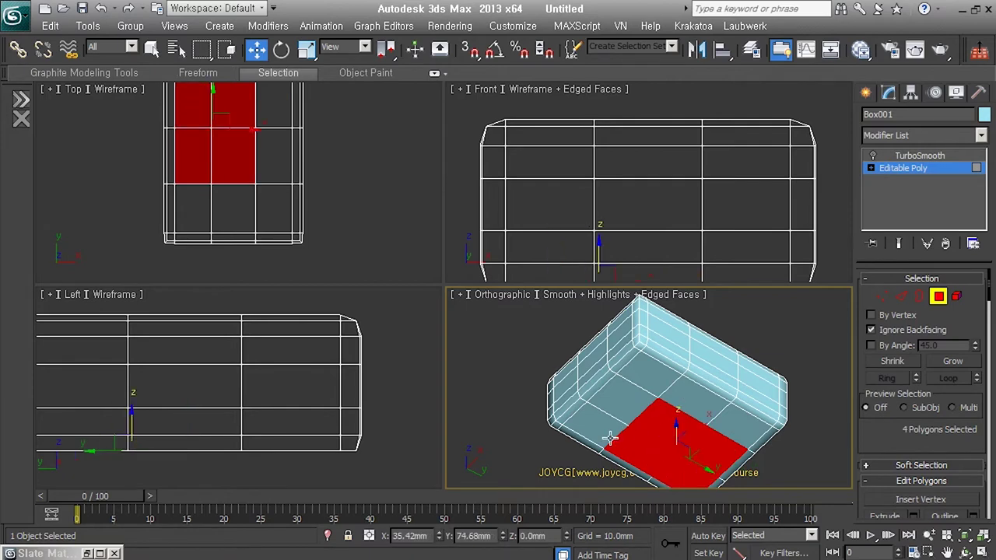
pyautogui.keyDown('ctrl'); pyautogui.click(595, 427); pyautogui.keyUp('ctrl')
pyautogui.keyDown('ctrl'); pyautogui.click(626, 403); pyautogui.keyUp('ctrl')
pyautogui.keyDown('ctrl'); pyautogui.click(654, 389); pyautogui.keyUp('ctrl')
pyautogui.keyDown('ctrl'); pyautogui.click(692, 400); pyautogui.keyUp('ctrl')
pyautogui.keyDown('ctrl'); pyautogui.click(739, 428); pyautogui.keyUp('ctrl')
# Scale the bottom polygon selection down to 95 percent
pyautogui.rightClick(652, 333)
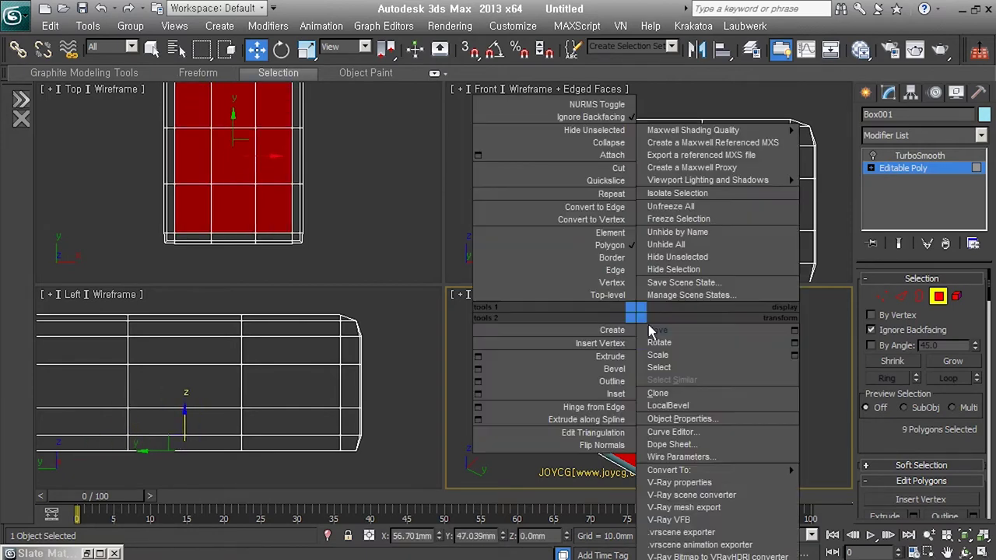
pyautogui.click(544, 352)
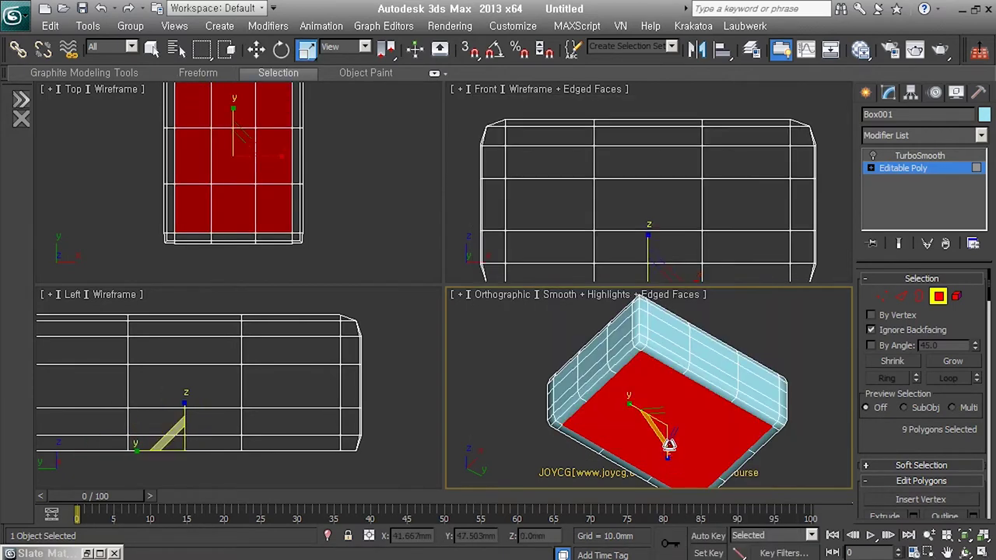
pyautogui.moveTo(674, 428); pyautogui.dragTo(675, 437)
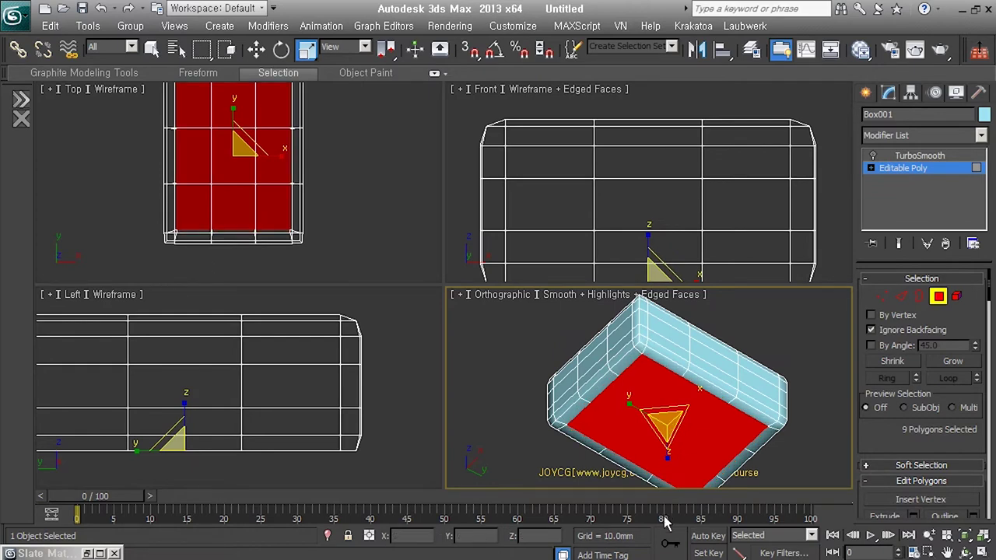
pyautogui.moveTo(667, 440)
pyautogui.keyDown('alt'); pyautogui.mouseDown(button='middle')
pyautogui.moveTo(718, 423)
pyautogui.moveTo(689, 438)
pyautogui.moveTo(603, 383)
pyautogui.mouseUp(button='middle'); pyautogui.keyUp('alt')
pyautogui.scroll(3, 604, 383)
pyautogui.scroll(1, 603, 382)
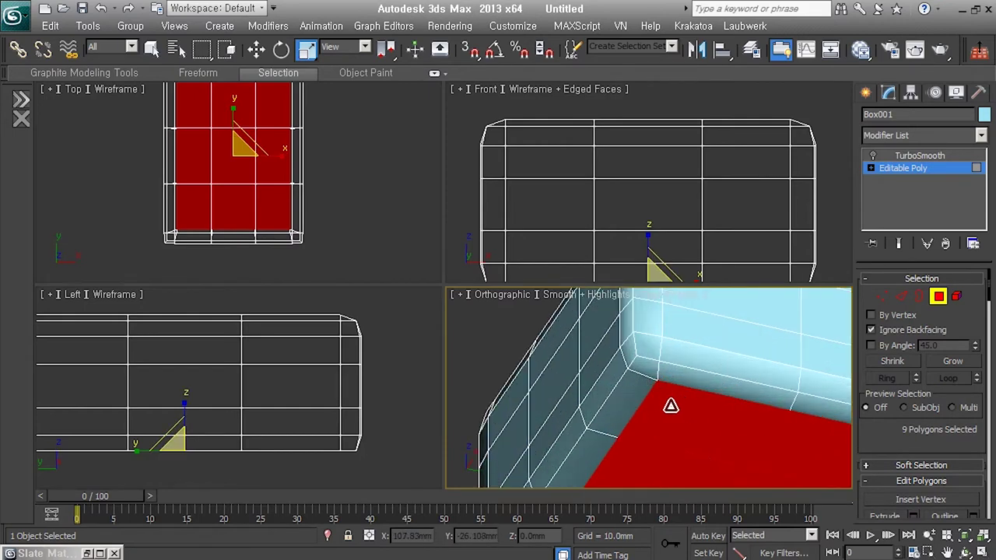
pyautogui.moveTo(667, 400); pyautogui.dragTo(691, 462, button='middle')
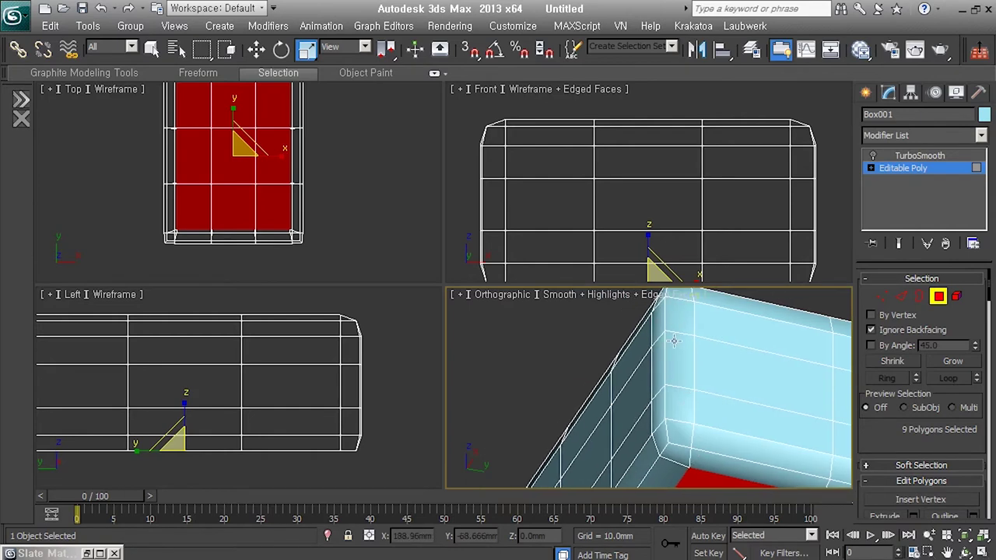
pyautogui.scroll(1, 684, 461)
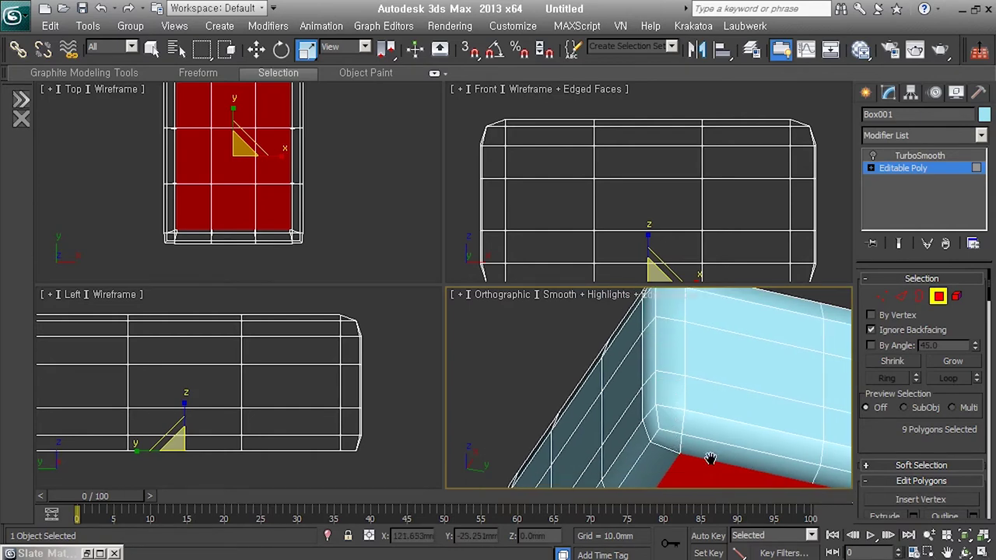
pyautogui.scroll(1, 676, 451)
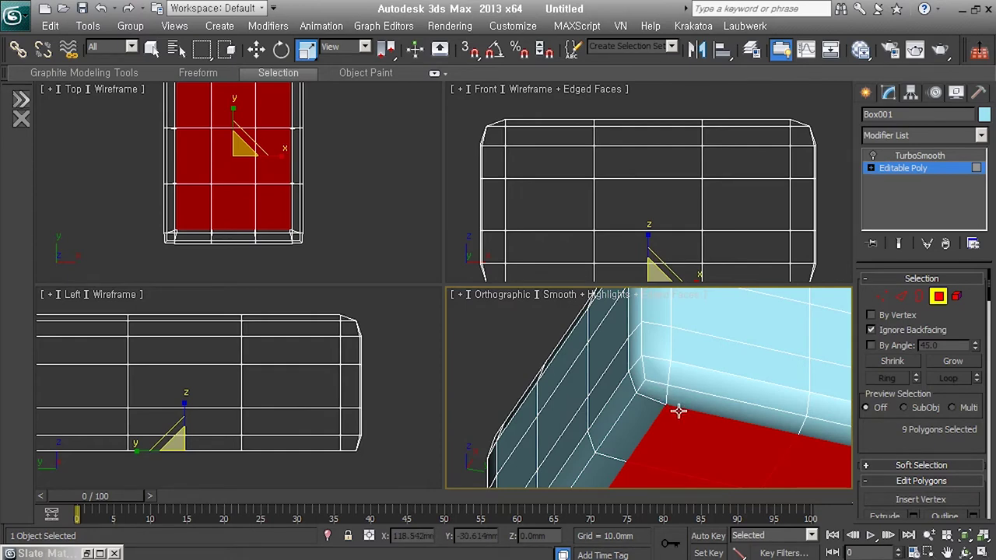
# Grow the selection to cover the whole bottom and apply a small bevel/inset offset
pyautogui.keyDown('ctrl'); pyautogui.click(689, 433); pyautogui.keyUp('ctrl')
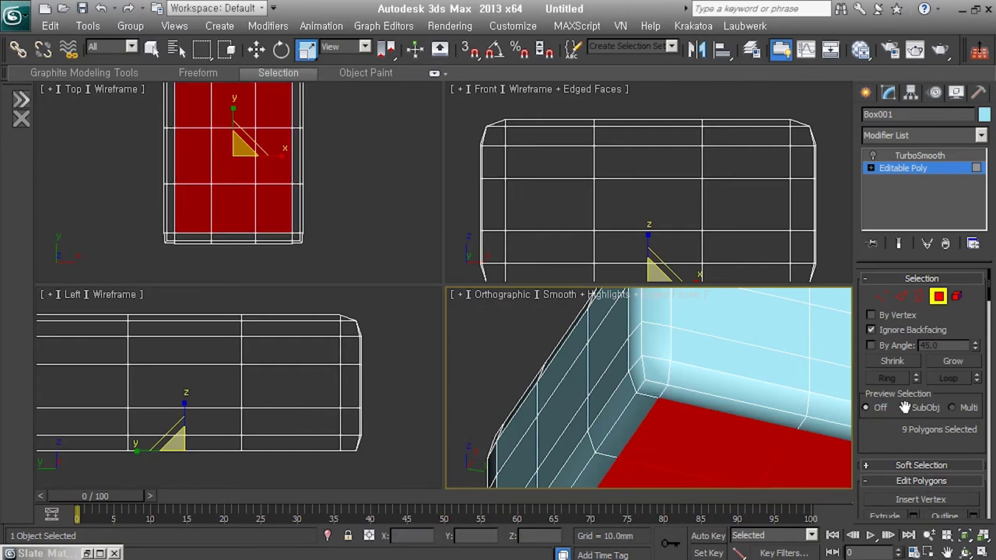
pyautogui.click(957, 362)
pyautogui.moveTo(723, 435); pyautogui.dragTo(703, 409, button='middle')
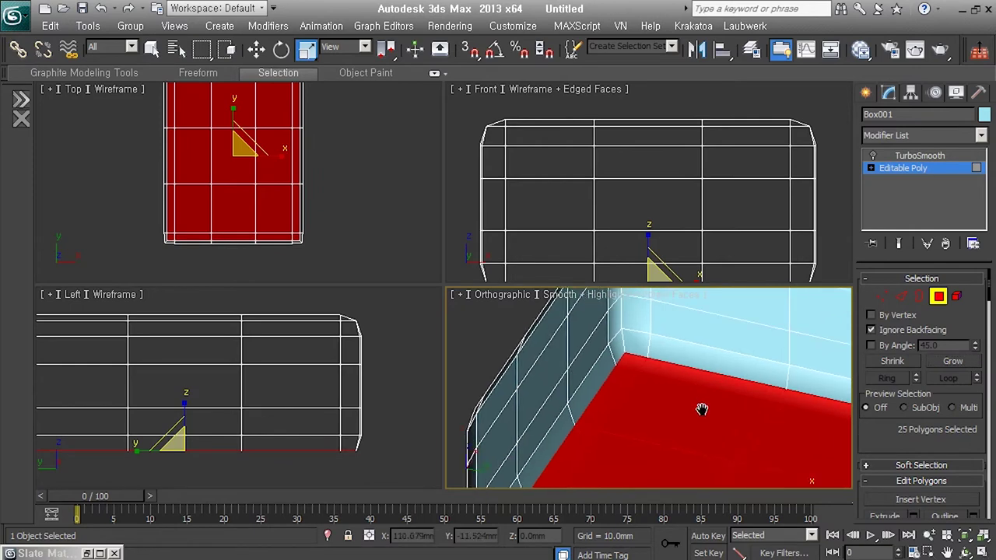
pyautogui.rightClick(677, 331)
pyautogui.click(591, 404)
pyautogui.moveTo(682, 415); pyautogui.dragTo(685, 425)
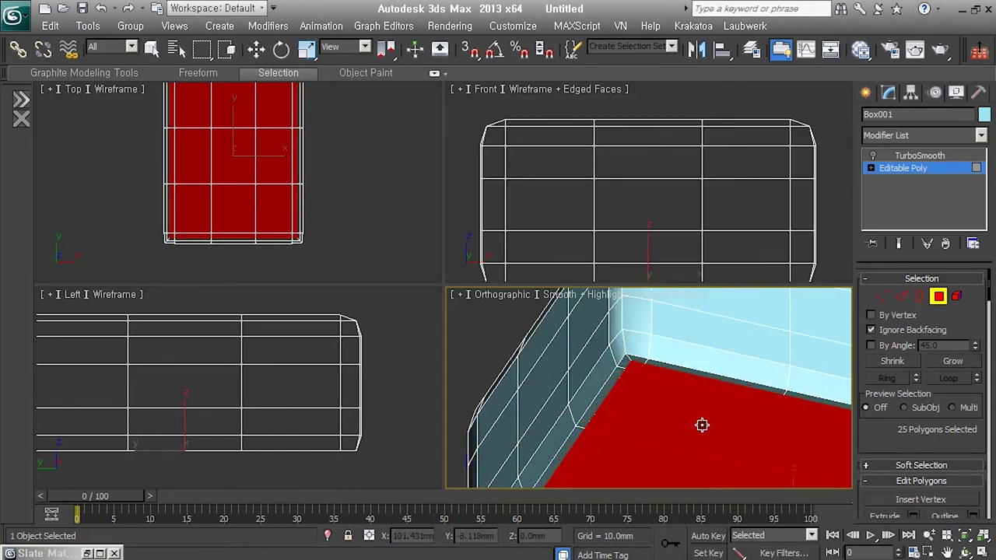
pyautogui.scroll(-2, 684, 425)
pyautogui.scroll(-1, 662, 387)
pyautogui.scroll(-3, 662, 387)
# Scale the bottom faces slightly inward and bring the whole box back into view
pyautogui.rightClick(678, 402)
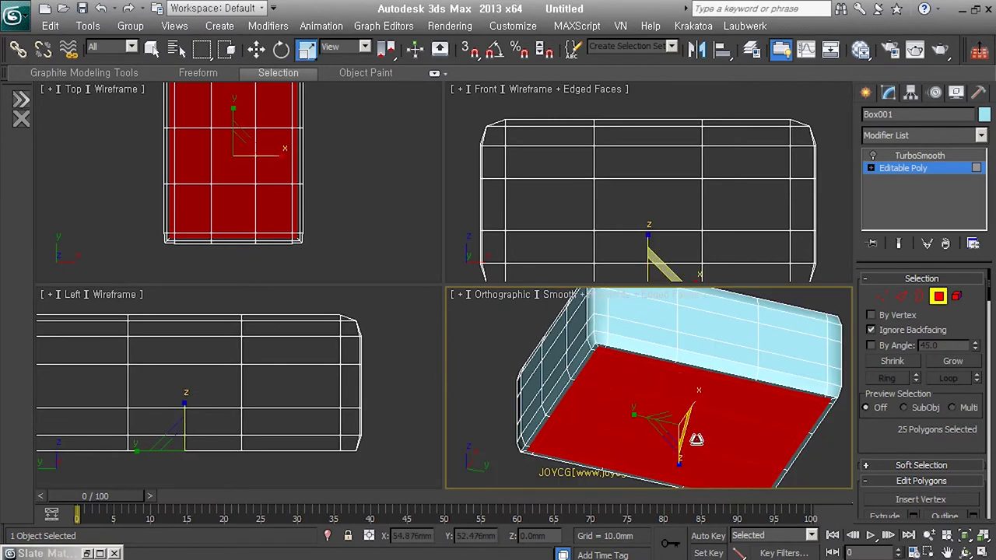
pyautogui.moveTo(700, 442); pyautogui.dragTo(689, 440)
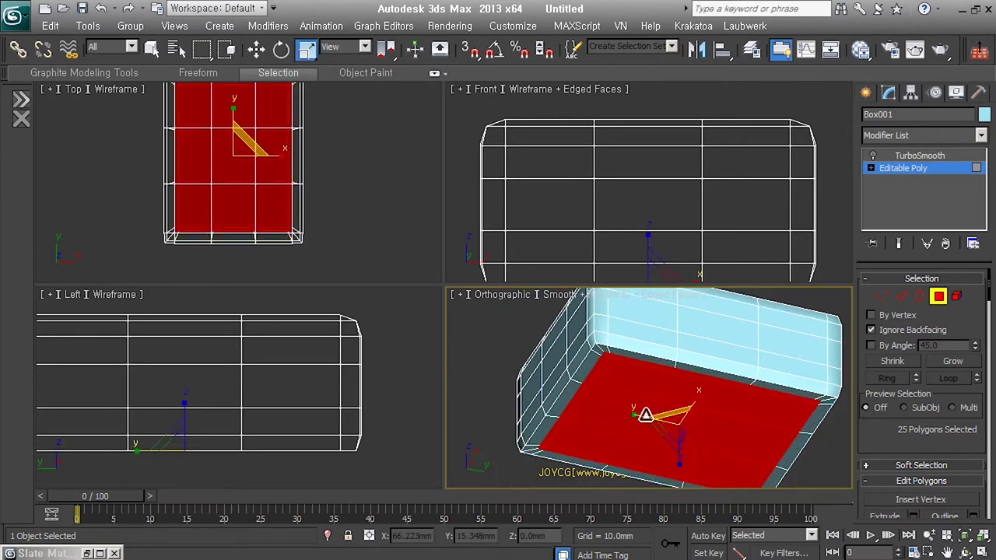
pyautogui.scroll(3, 591, 361)
pyautogui.scroll(2, 604, 371)
pyautogui.scroll(1, 605, 371)
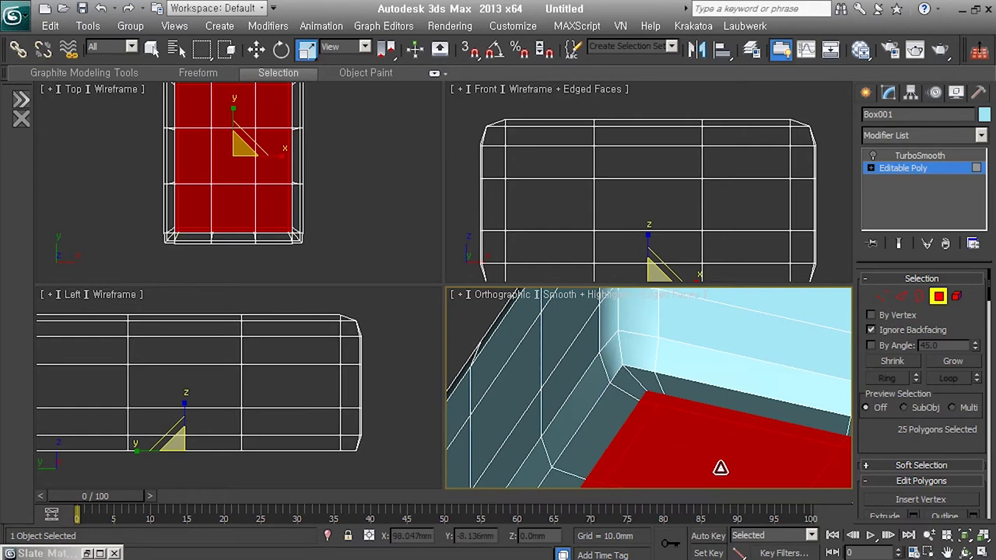
pyautogui.scroll(-3, 718, 467)
pyautogui.moveTo(718, 467); pyautogui.dragTo(679, 420, button='middle')
pyautogui.scroll(-2, 679, 420)
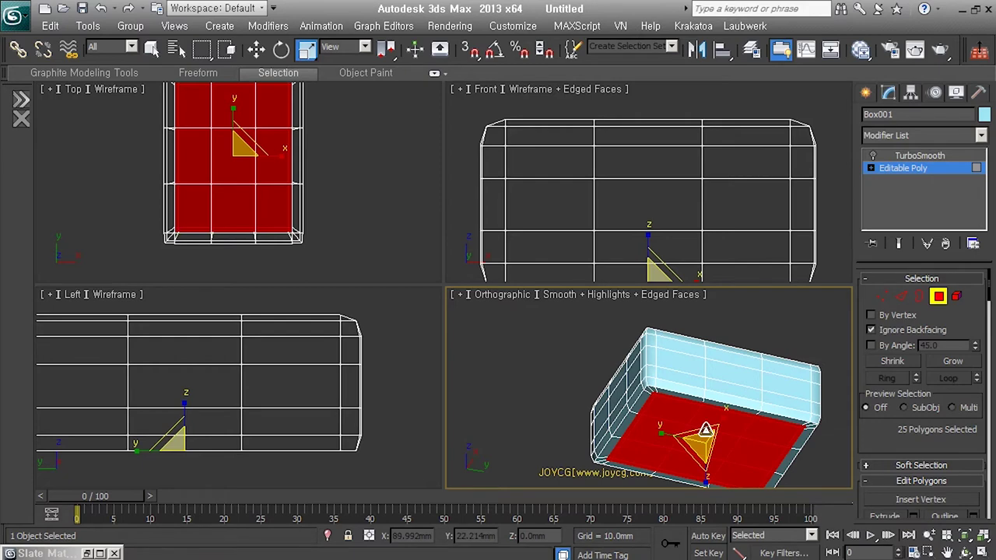
# Detach the bottom faces as a new object named Object001
pyautogui.hotkey('ctrl', 'd')
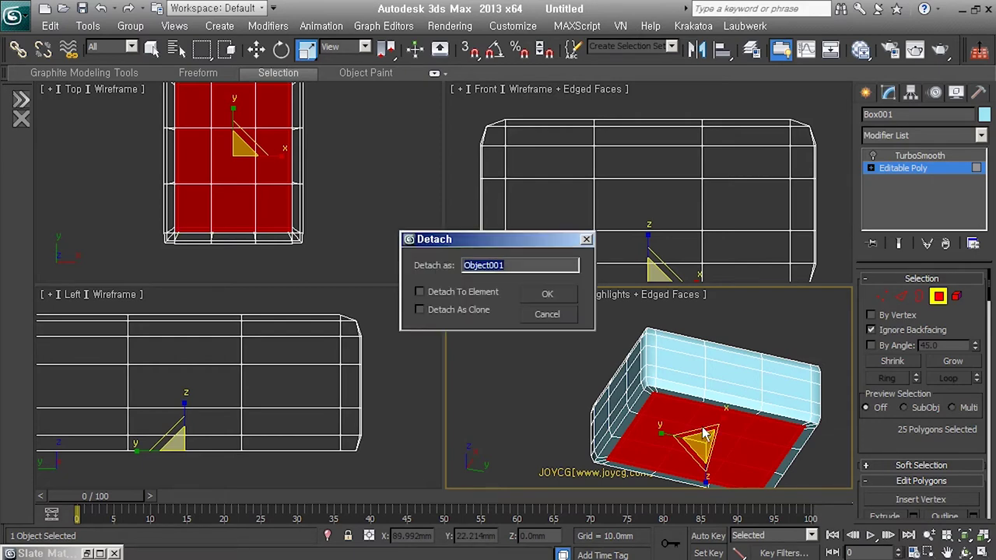
pyautogui.press('Return')
pyautogui.click(939, 297)
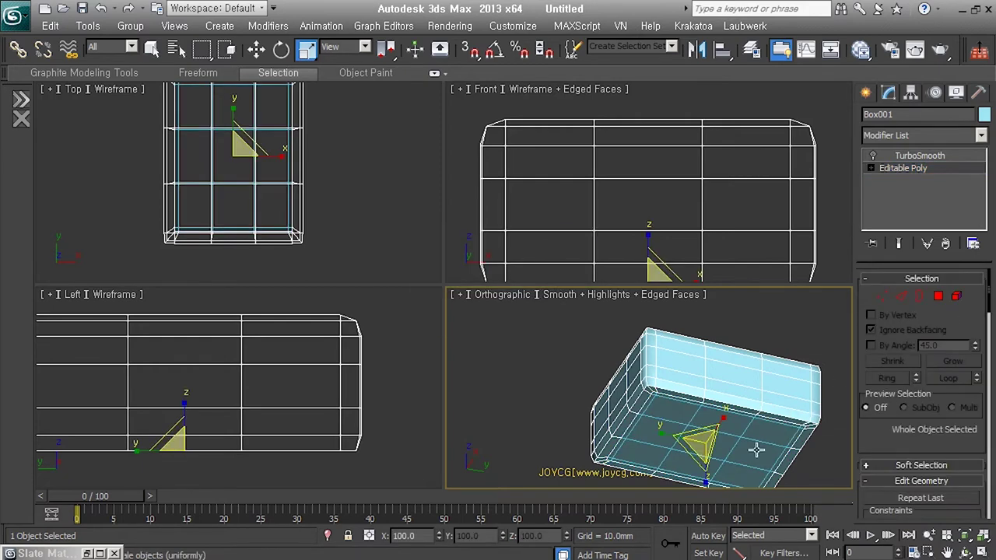
pyautogui.rightClick(719, 325)
pyautogui.click(735, 329)
pyautogui.moveTo(668, 230); pyautogui.dragTo(690, 184, button='middle')
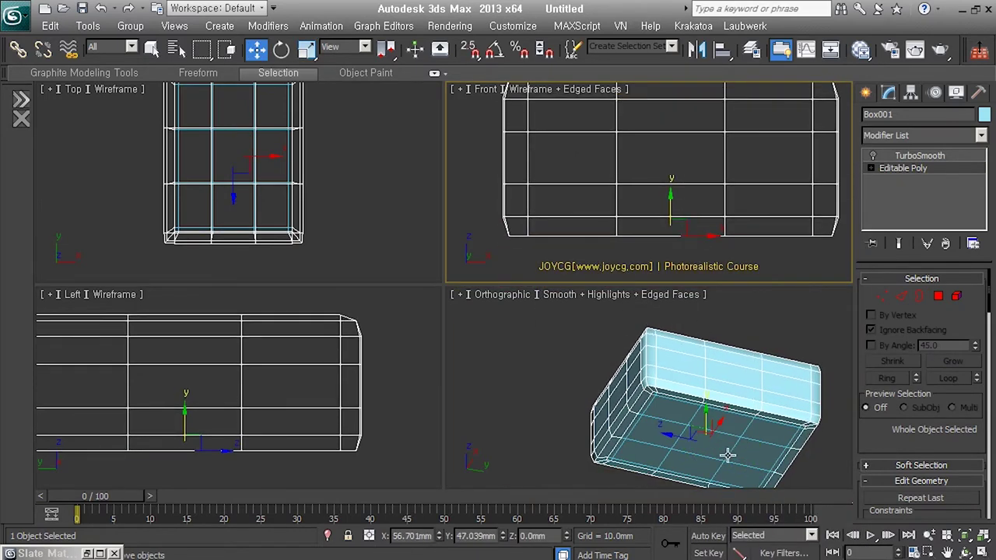
# Select Object001 and scale it up to about 105%
pyautogui.click(727, 455)
pyautogui.click(673, 220)
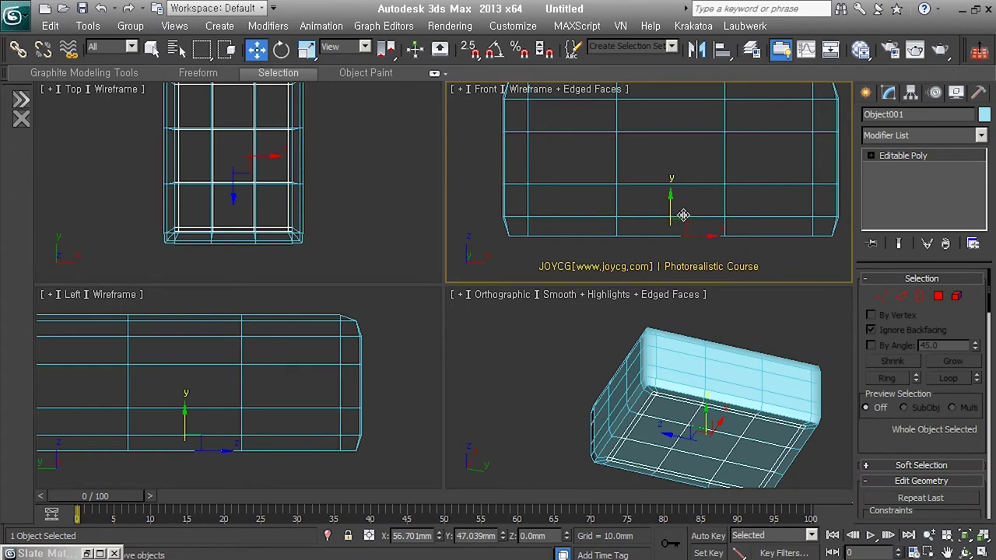
pyautogui.rightClick(669, 220)
pyautogui.click(678, 228)
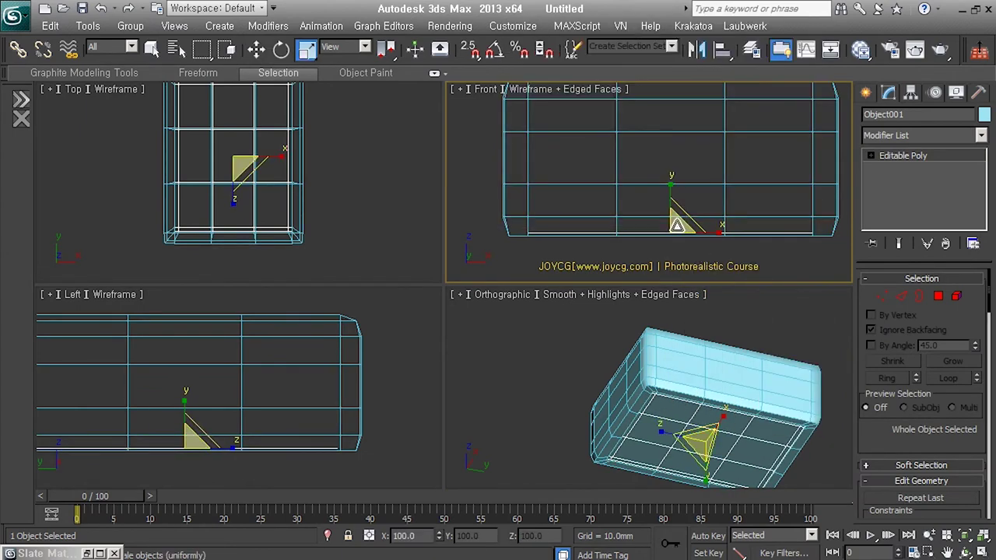
pyautogui.moveTo(685, 227); pyautogui.dragTo(687, 232)
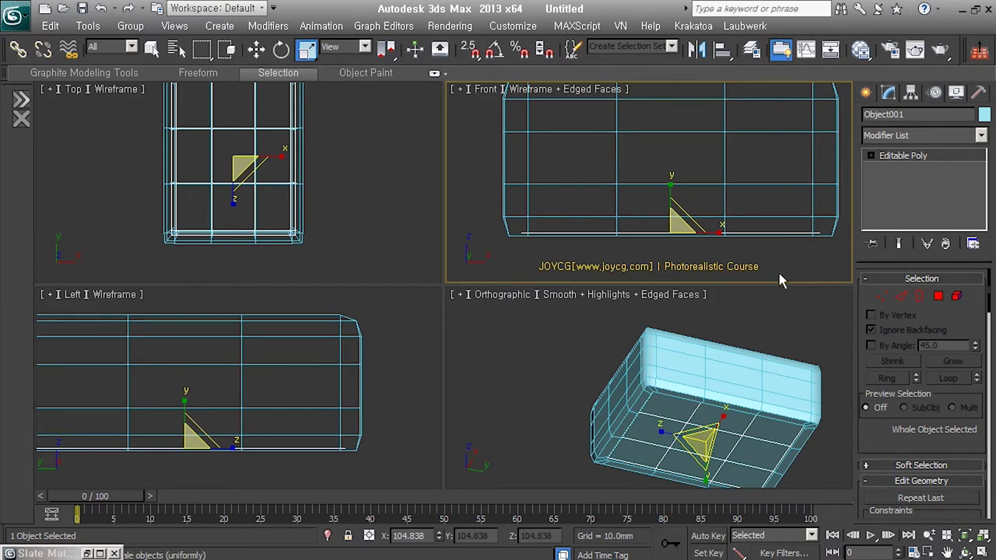
pyautogui.keyDown('alt'); pyautogui.moveTo(742, 460); pyautogui.dragTo(748, 419, button='middle'); pyautogui.keyUp('alt')
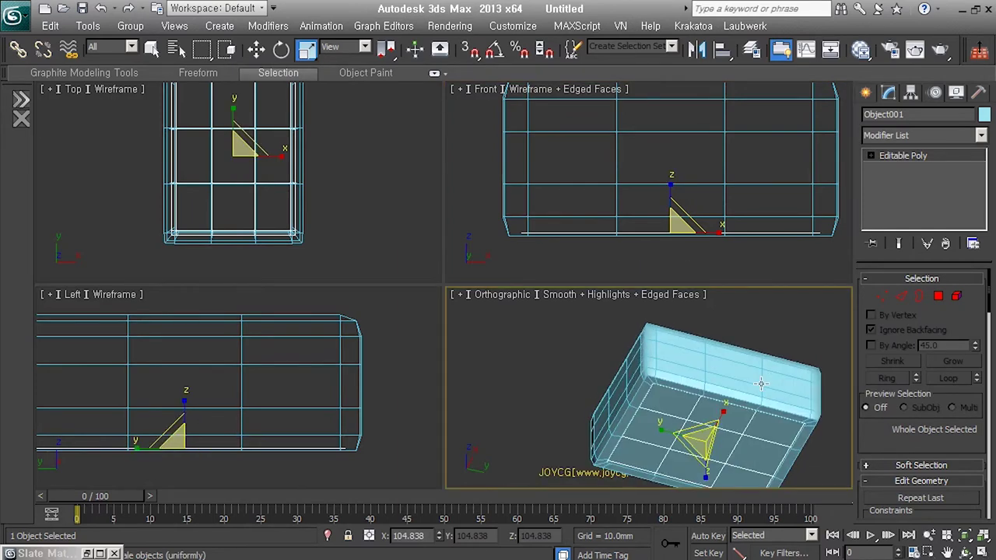
pyautogui.scroll(5, 650, 378)
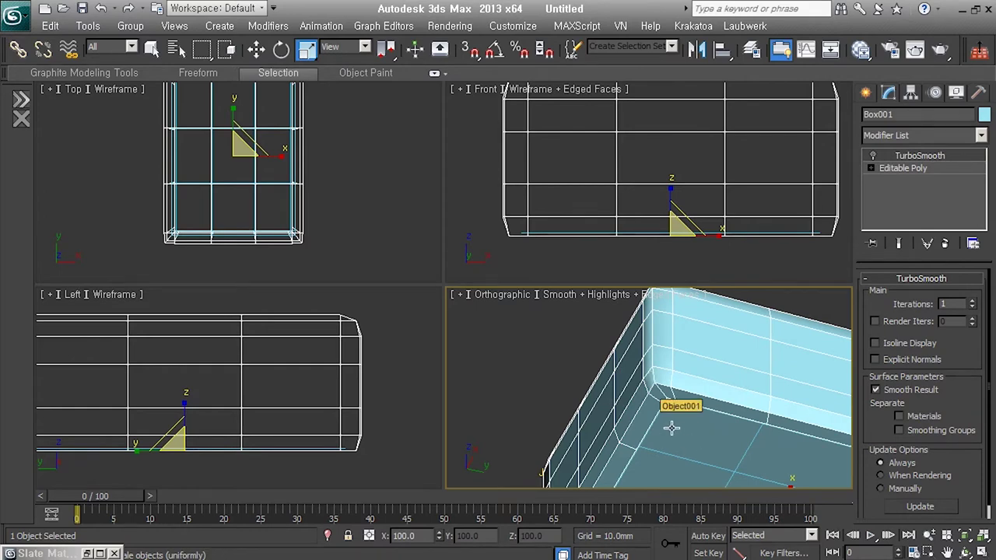
# Re-enable TurboSmooth, replace UVW Map with Unwrap UVW, and uncheck Map Seams
pyautogui.click(872, 155)
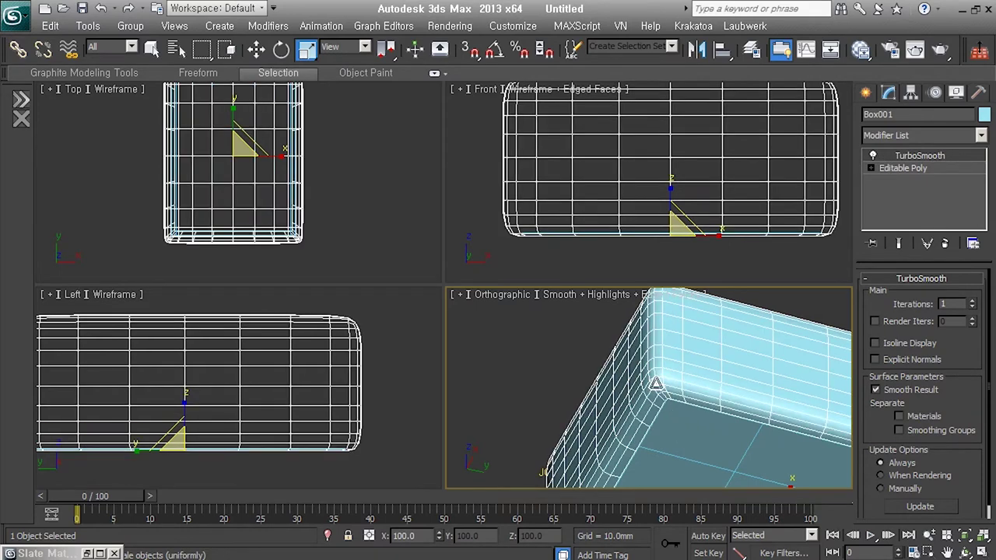
pyautogui.moveTo(726, 402)
pyautogui.keyDown('alt'); pyautogui.mouseDown(button='middle')
pyautogui.moveTo(753, 490)
pyautogui.moveTo(721, 422)
pyautogui.mouseUp(button='middle'); pyautogui.keyUp('alt')
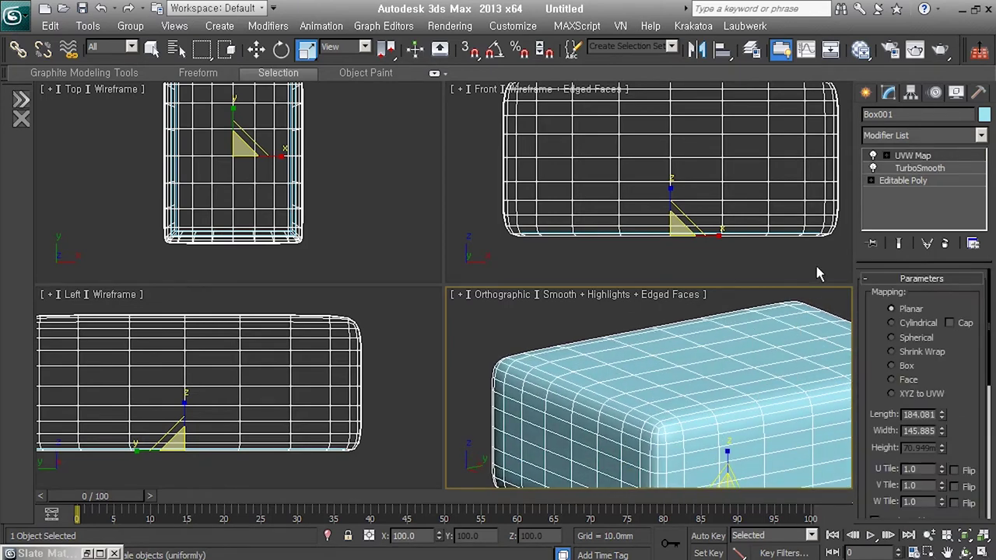
pyautogui.click(951, 252)
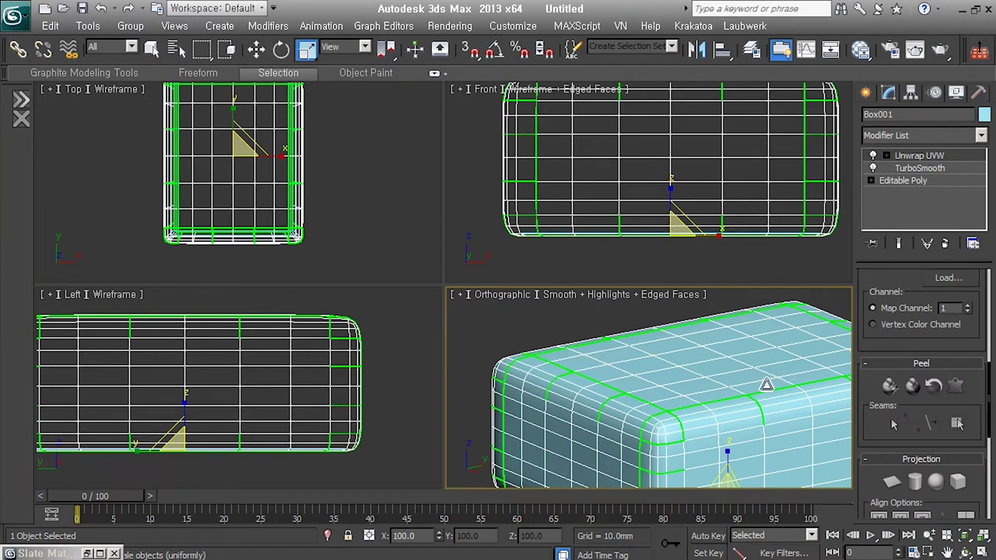
pyautogui.scroll(-2, 766, 384)
pyautogui.scroll(-2, 661, 385)
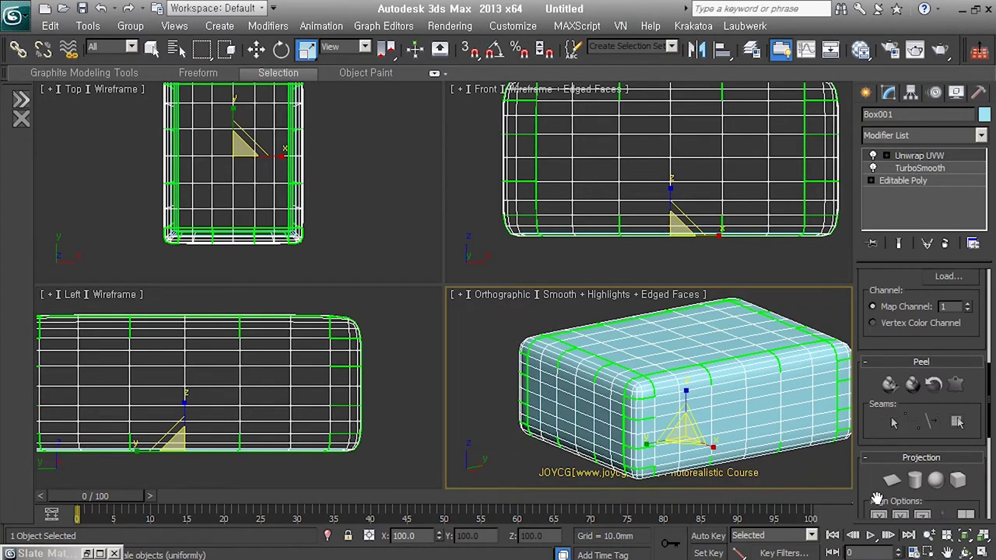
pyautogui.scroll(-5, 877, 498)
pyautogui.click(898, 414)
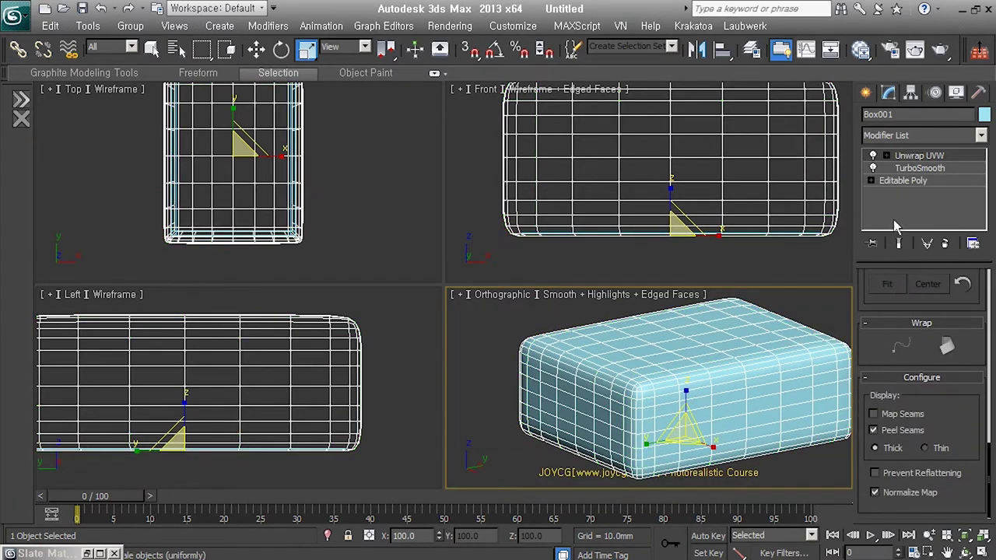
# At the Unwrap UVW Edge level, select a vertical edge at the box corner
pyautogui.click(886, 156)
pyautogui.click(912, 180)
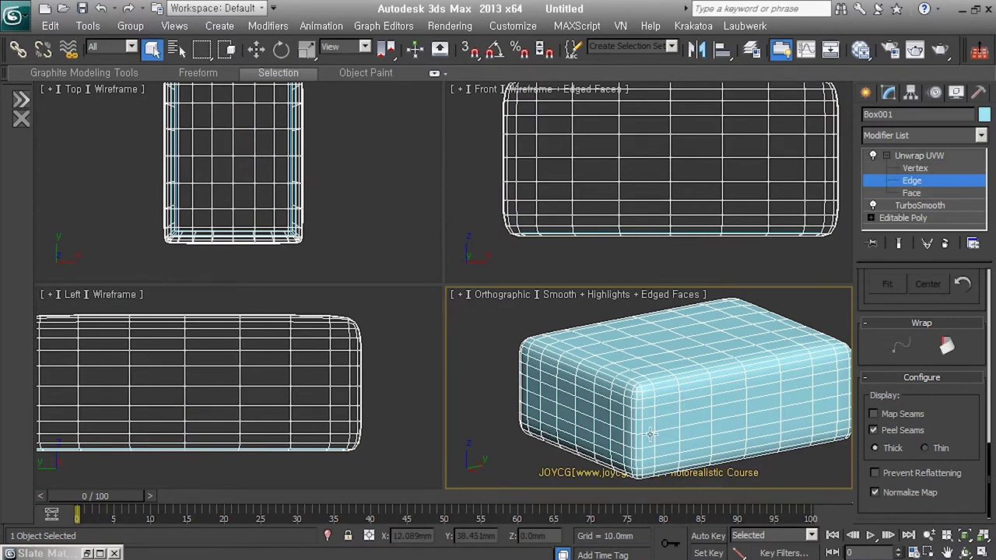
pyautogui.scroll(5, 649, 401)
pyautogui.scroll(-3, 661, 428)
pyautogui.scroll(-2, 677, 455)
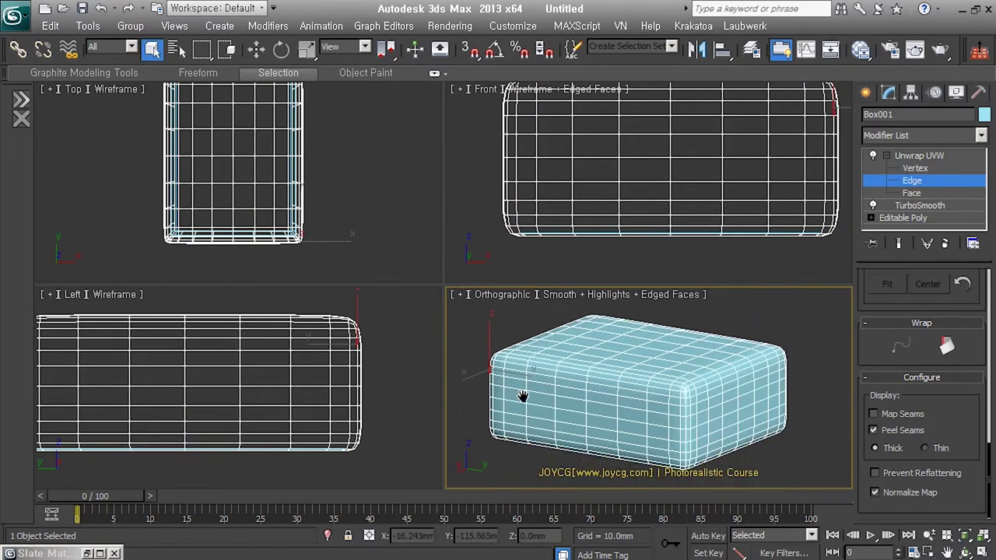
pyautogui.scroll(3, 669, 449)
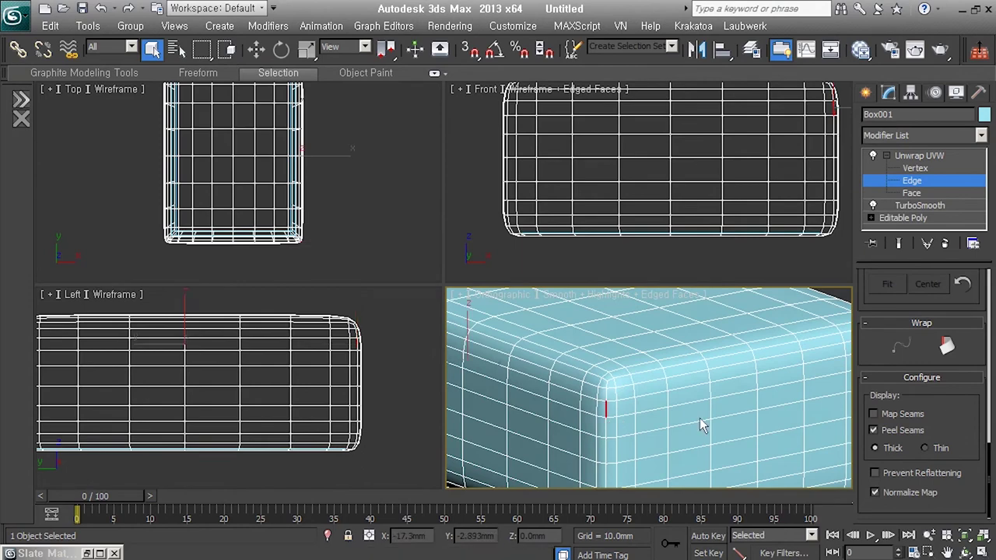
pyautogui.scroll(1, 617, 422)
pyautogui.scroll(-1, 689, 422)
pyautogui.moveTo(689, 422)
pyautogui.keyDown('alt'); pyautogui.mouseDown(button='middle')
pyautogui.moveTo(665, 448)
pyautogui.moveTo(556, 447)
pyautogui.mouseUp(button='middle'); pyautogui.keyUp('alt')
pyautogui.click(615, 432)
pyautogui.scroll(-2, 887, 350)
pyautogui.scroll(-2, 893, 466)
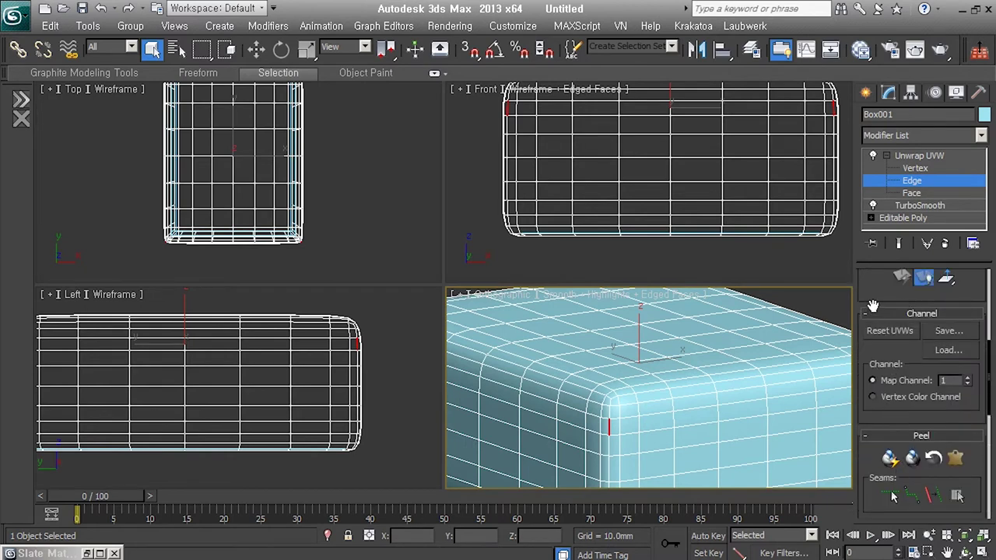
pyautogui.scroll(5, 872, 306)
# Loop the corner edge, convert the loop into UV seams, and switch to Face level
pyautogui.click(967, 332)
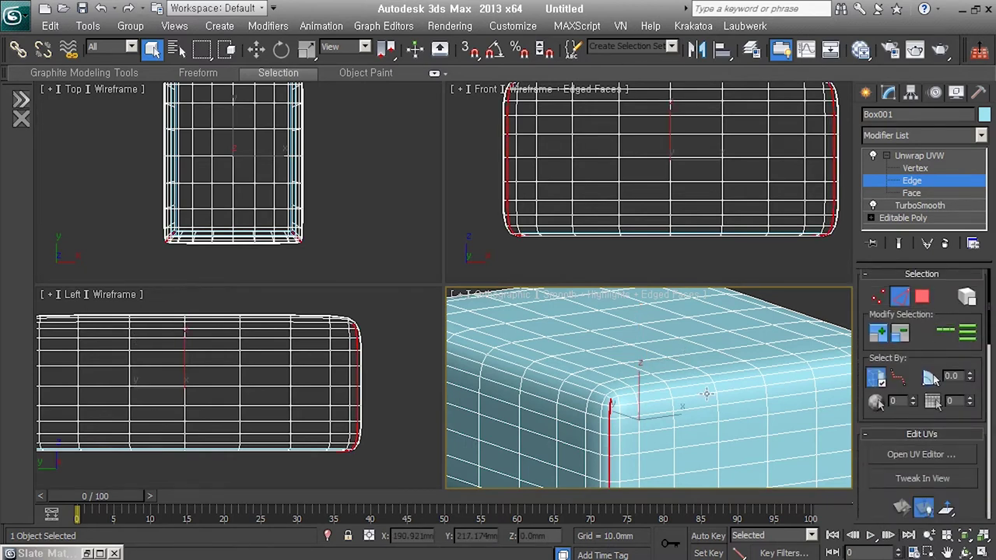
pyautogui.keyDown('alt'); pyautogui.moveTo(711, 387); pyautogui.dragTo(709, 433, button='middle'); pyautogui.keyUp('alt')
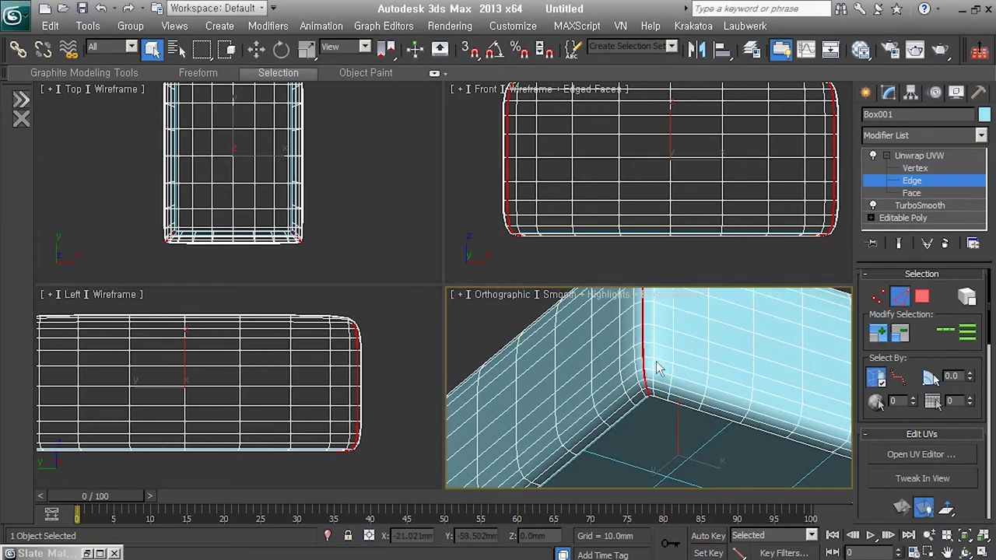
pyautogui.moveTo(875, 519); pyautogui.dragTo(927, 160)
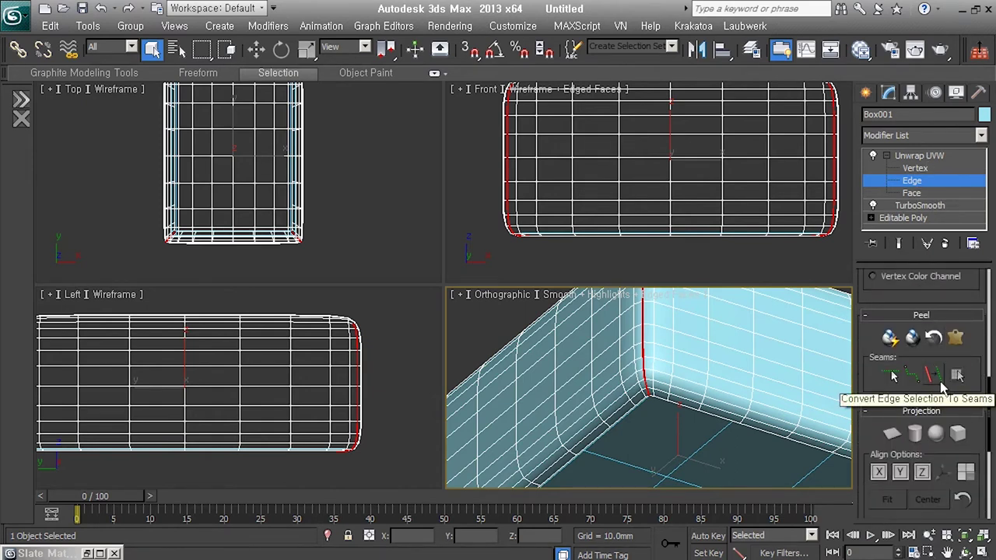
pyautogui.click(937, 381)
pyautogui.moveTo(796, 388)
pyautogui.keyDown('alt'); pyautogui.mouseDown(button='middle')
pyautogui.moveTo(744, 396)
pyautogui.moveTo(744, 467)
pyautogui.moveTo(720, 373)
pyautogui.mouseUp(button='middle'); pyautogui.keyUp('alt')
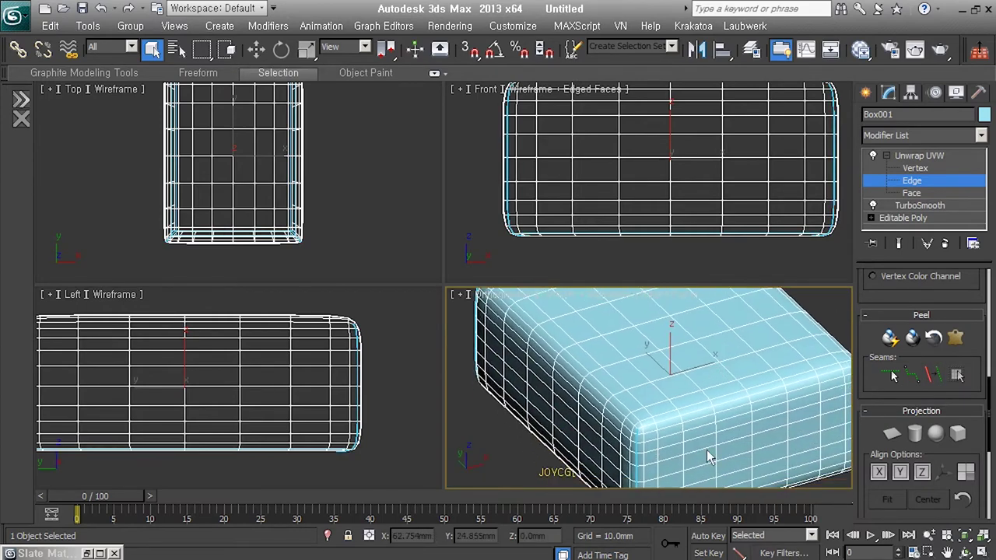
pyautogui.scroll(-3, 707, 456)
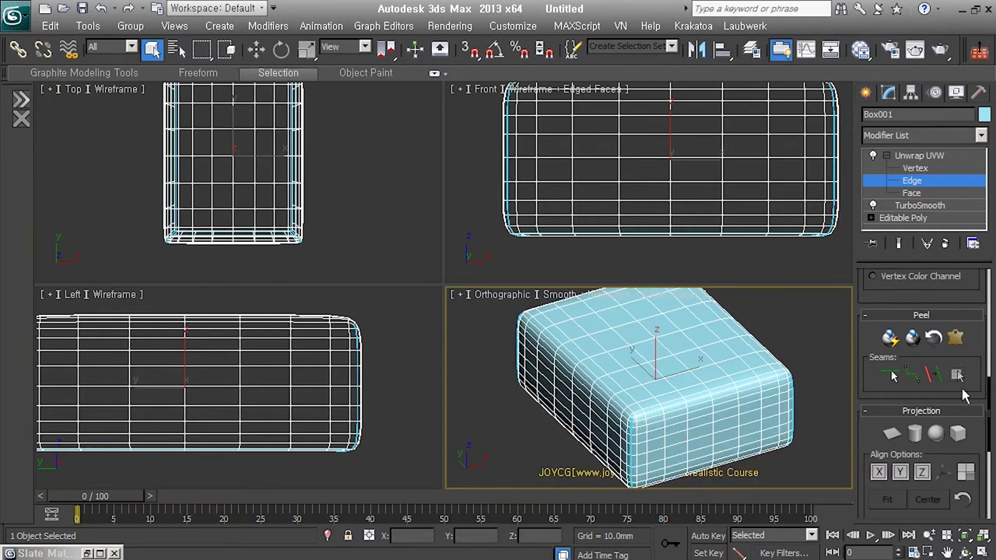
pyautogui.click(911, 193)
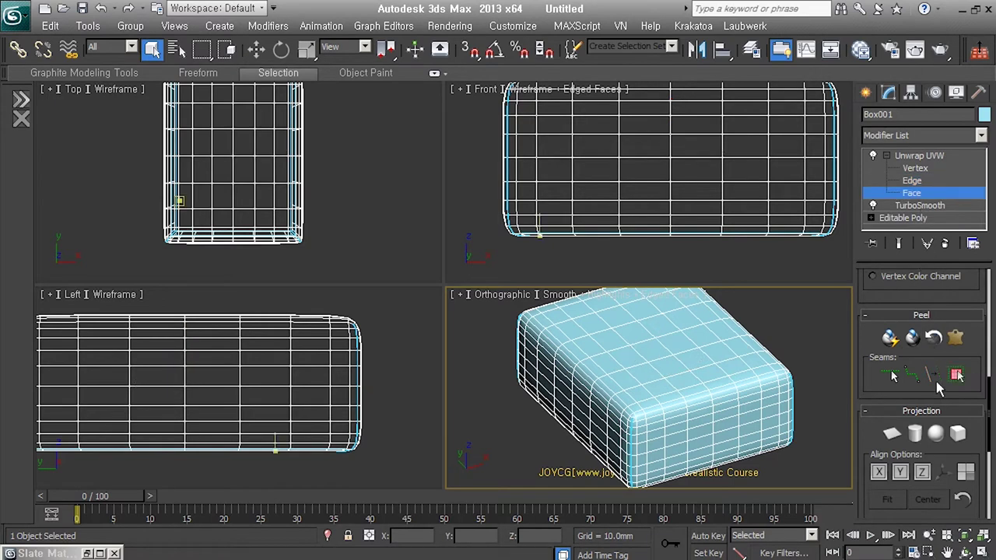
# Pelt-map all of the box's faces and relax them by face angles with Amount 1
pyautogui.hotkey('ctrl', 'a')
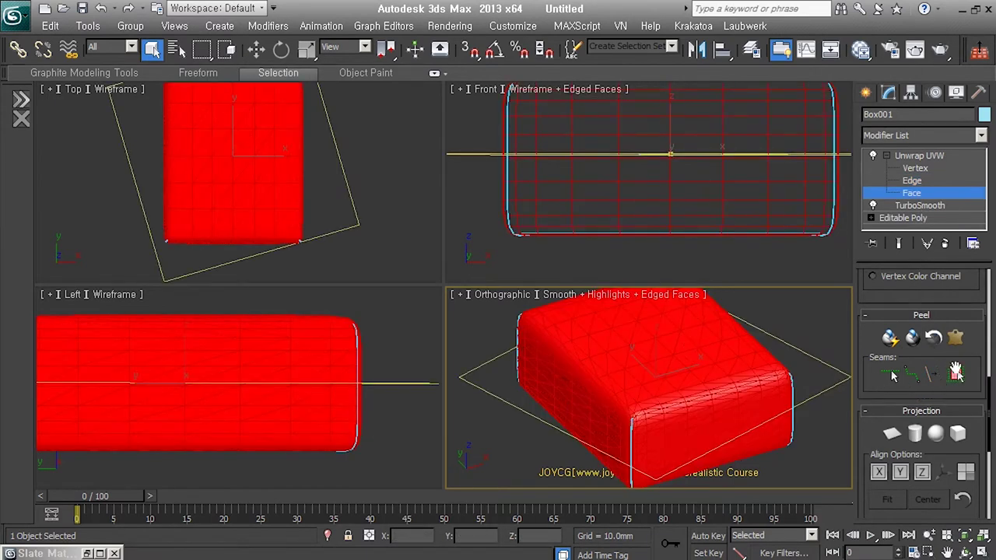
pyautogui.click(967, 350)
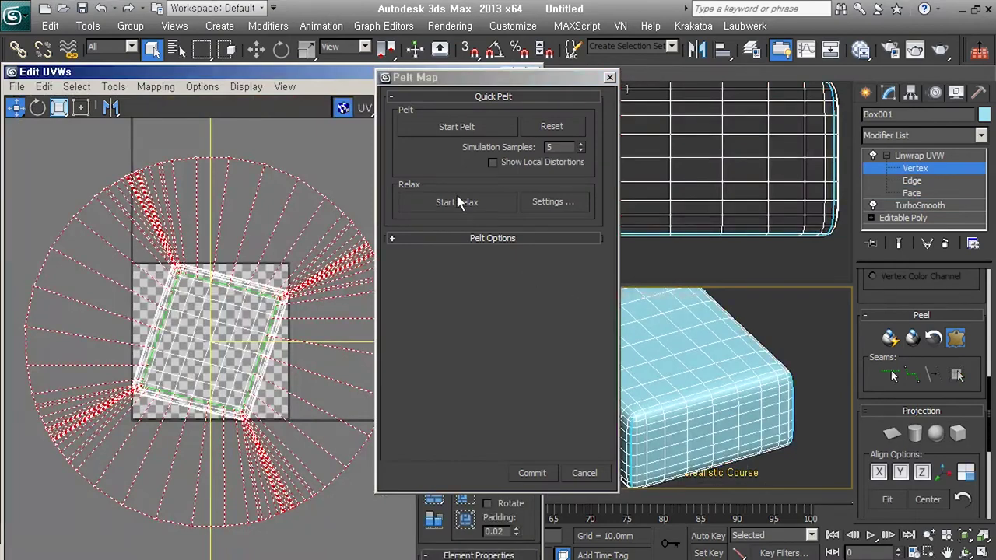
pyautogui.click(472, 136)
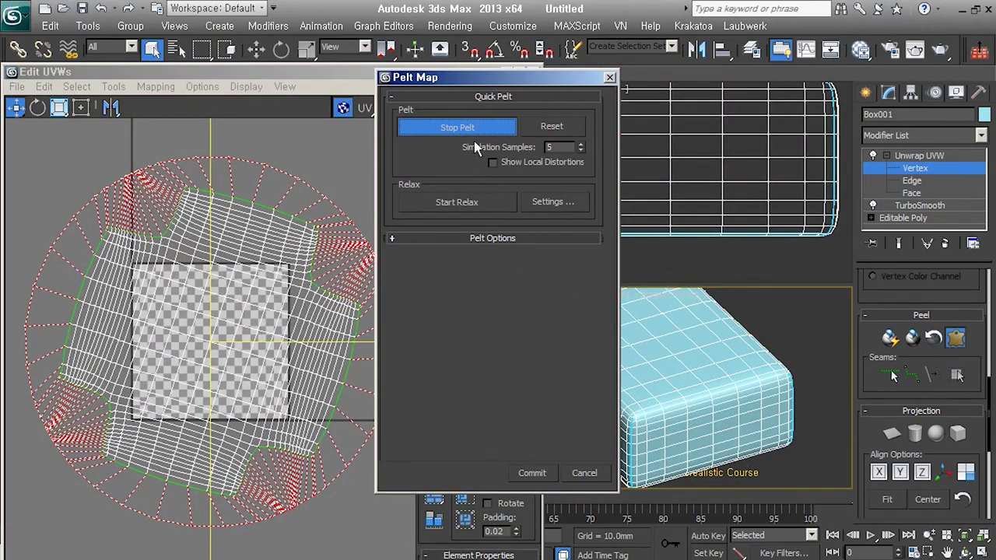
pyautogui.click(561, 207)
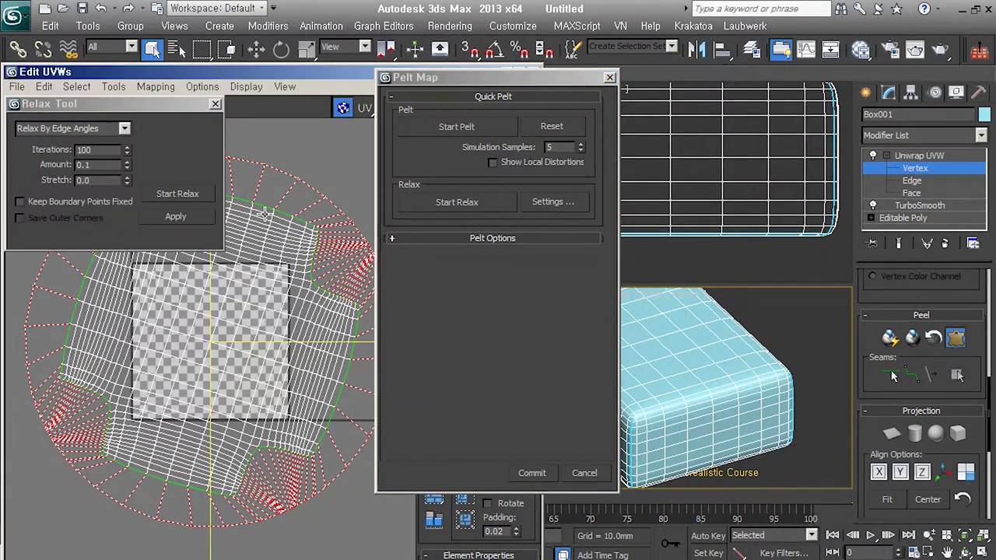
pyautogui.click(124, 129)
pyautogui.click(62, 138)
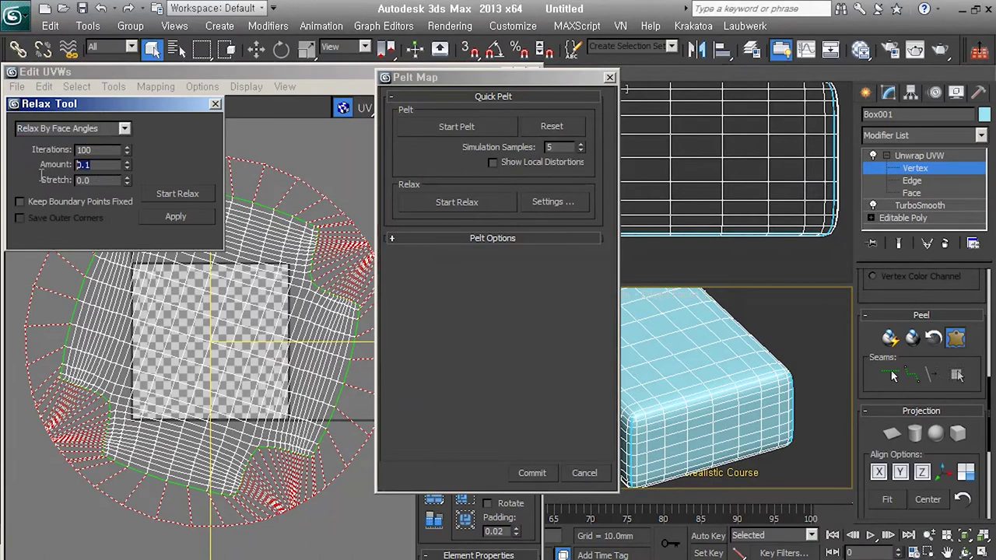
pyautogui.write('1')
pyautogui.click(195, 196)
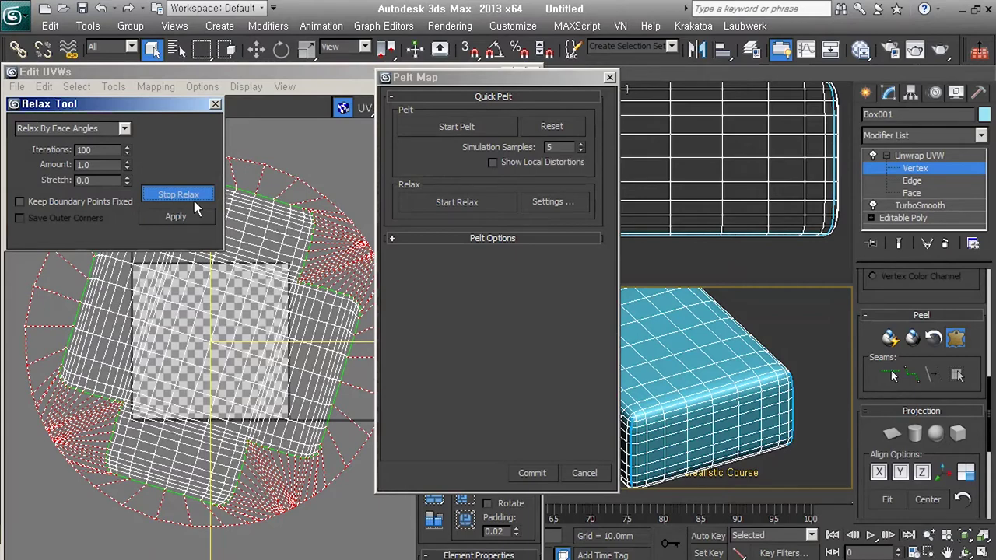
pyautogui.click(193, 200)
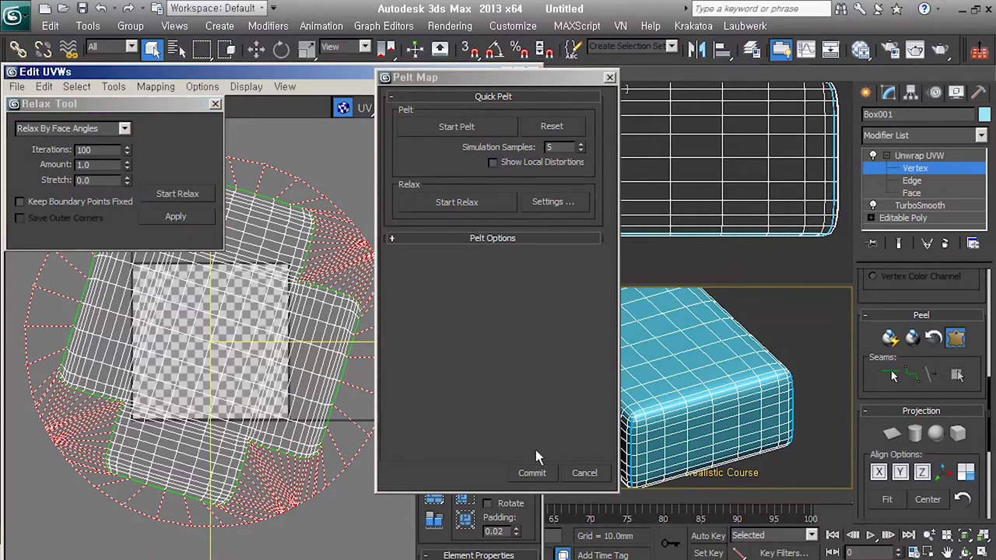
# Commit the pelt unwrap and pack-normalize the UV pieces into the 0–1 tile
pyautogui.click(533, 471)
pyautogui.click(216, 103)
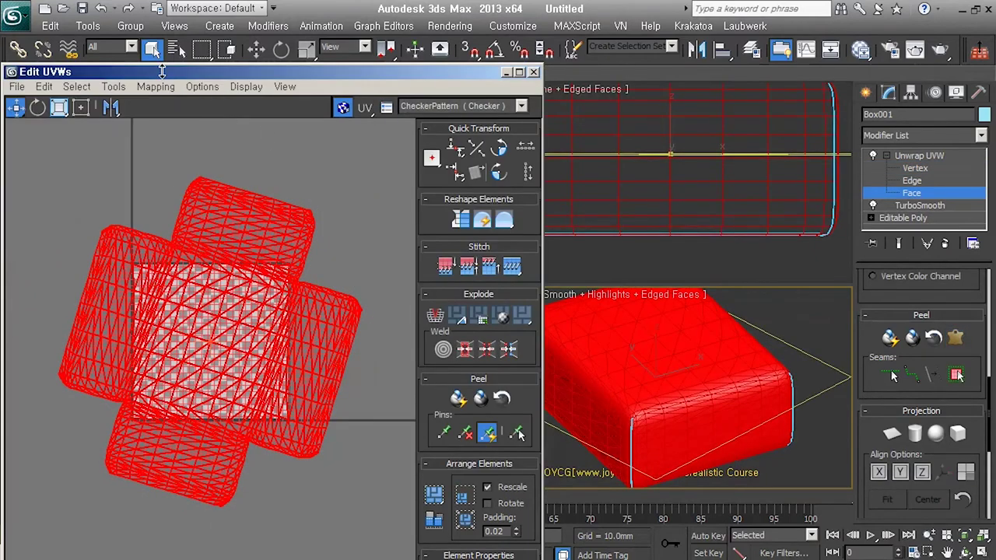
pyautogui.moveTo(195, 71); pyautogui.dragTo(199, 13)
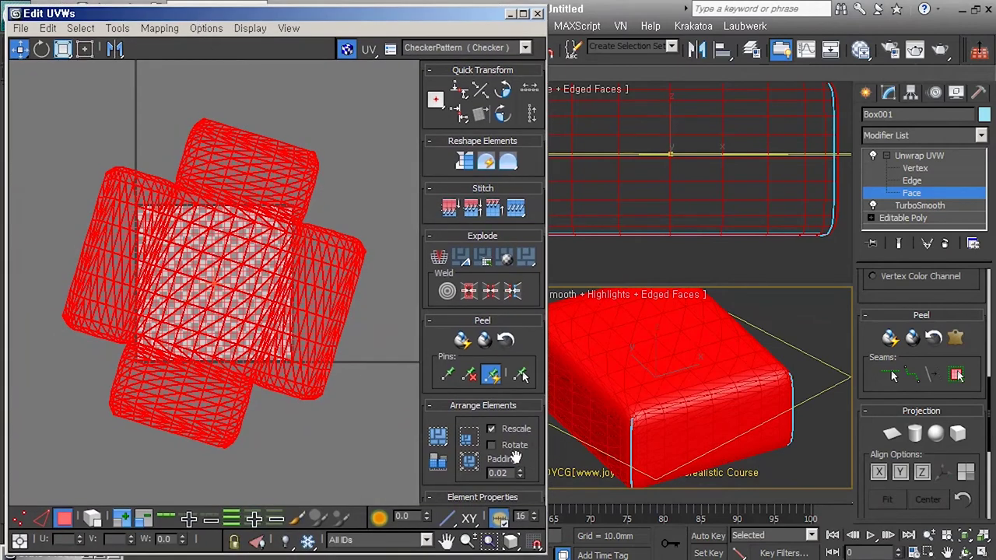
pyautogui.click(480, 469)
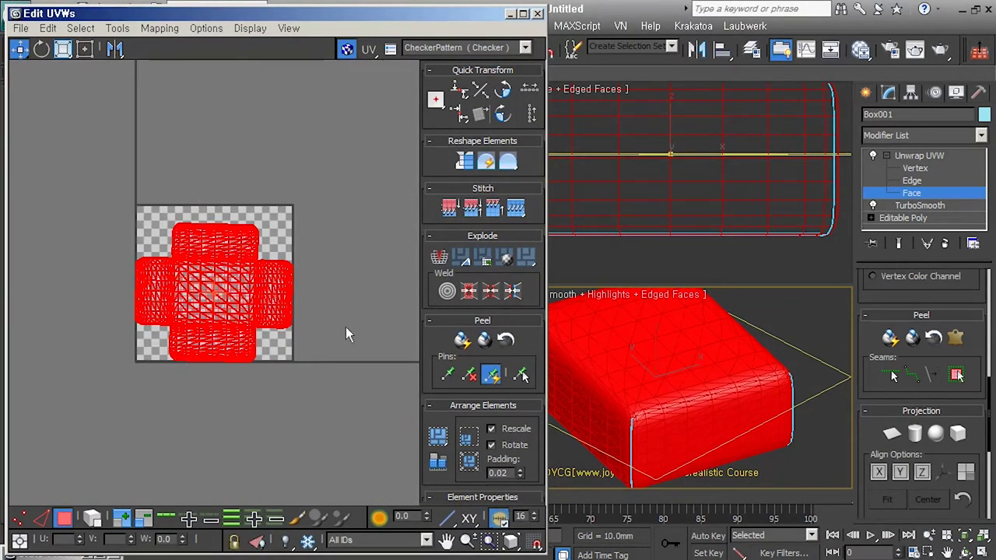
pyautogui.click(133, 216)
pyautogui.scroll(3, 133, 233)
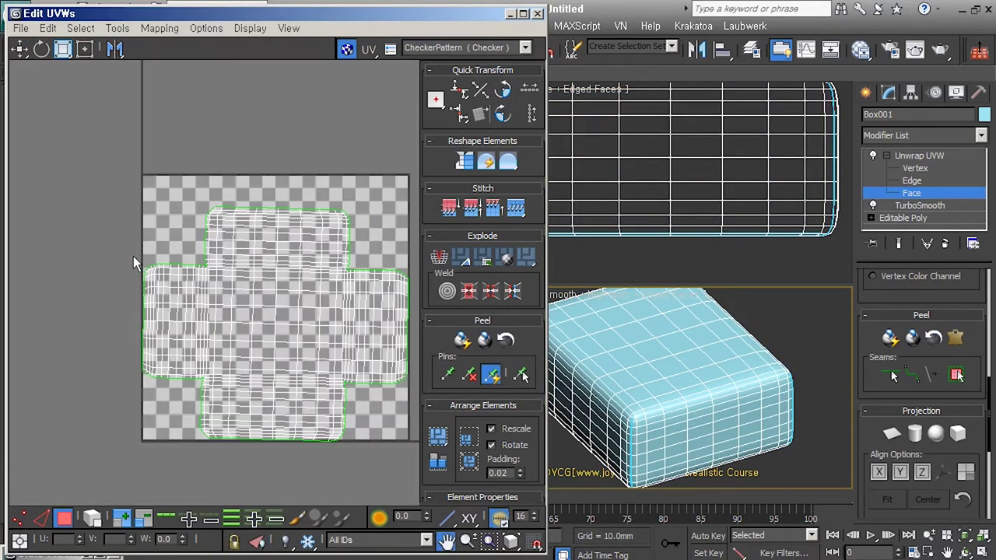
pyautogui.moveTo(201, 309); pyautogui.dragTo(153, 296, button='middle')
pyautogui.scroll(2, 152, 296)
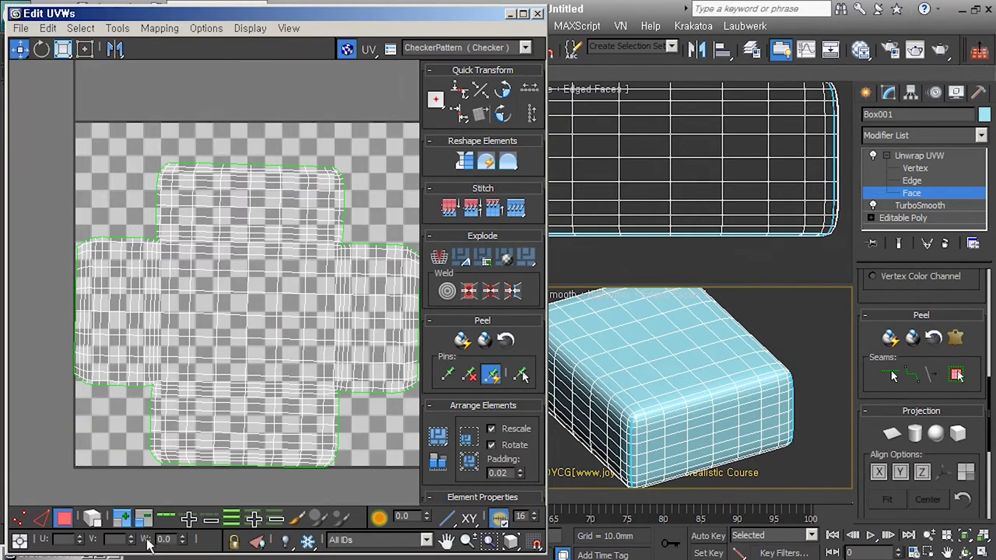
# Select and deselect all UV edges, reposition the layout, then return from edge editing
pyautogui.press('2')
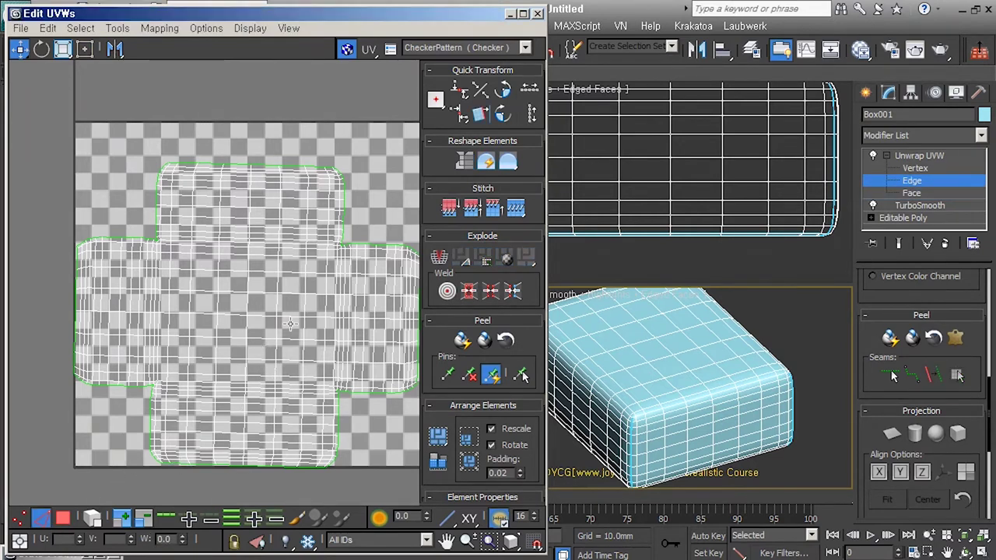
pyautogui.click(250, 334)
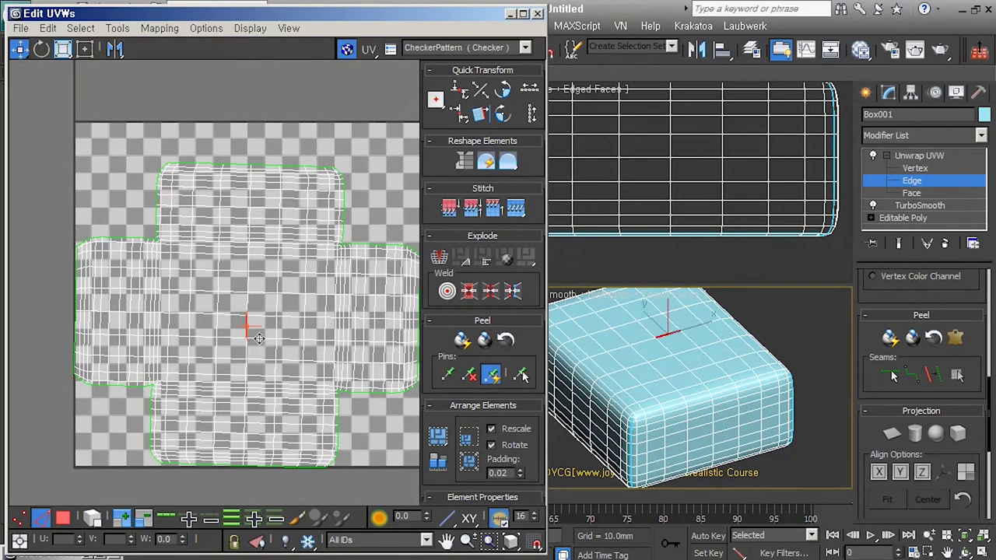
pyautogui.hotkey('ctrl', 'a')
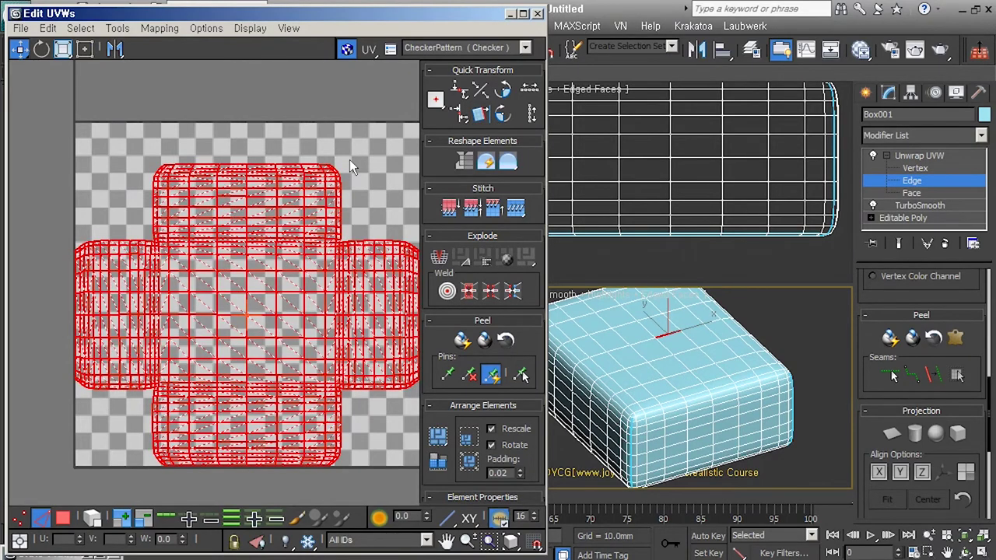
pyautogui.click(383, 455)
pyautogui.moveTo(383, 455)
pyautogui.mouseDown(button='middle')
pyautogui.moveTo(356, 418)
pyautogui.moveTo(339, 422)
pyautogui.mouseUp(button='middle')
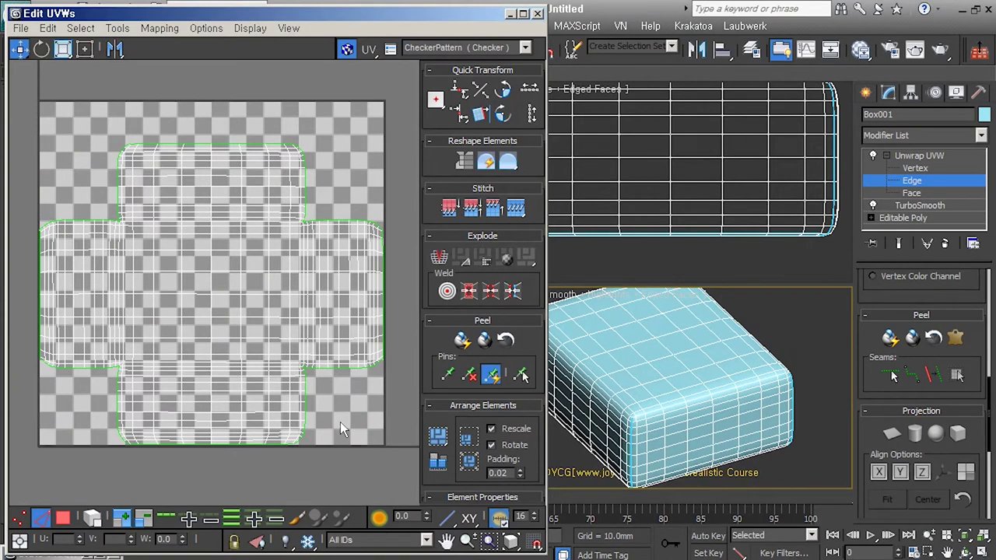
pyautogui.click(903, 182)
pyautogui.scroll(-2, 180, 336)
pyautogui.middleClick(180, 336)
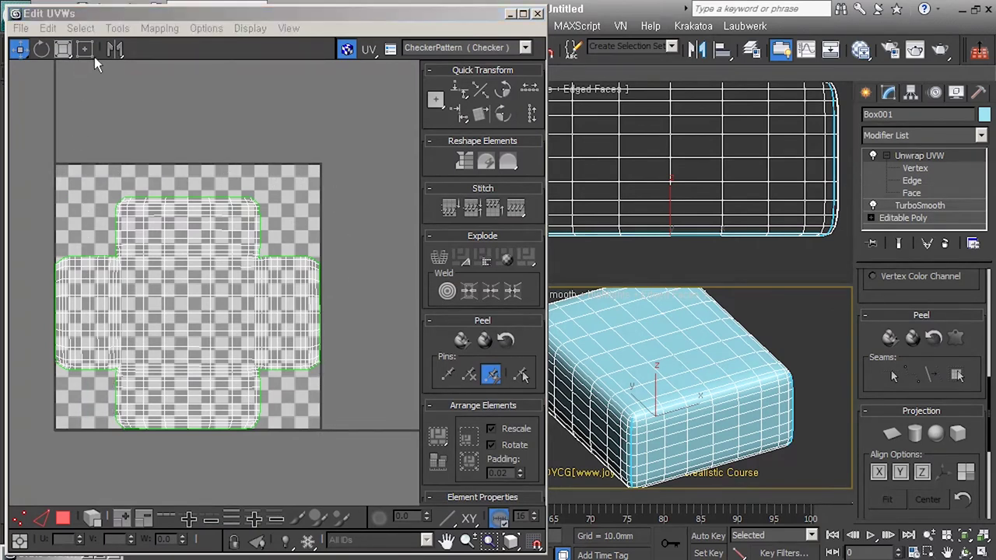
pyautogui.scroll(-2, 75, 462)
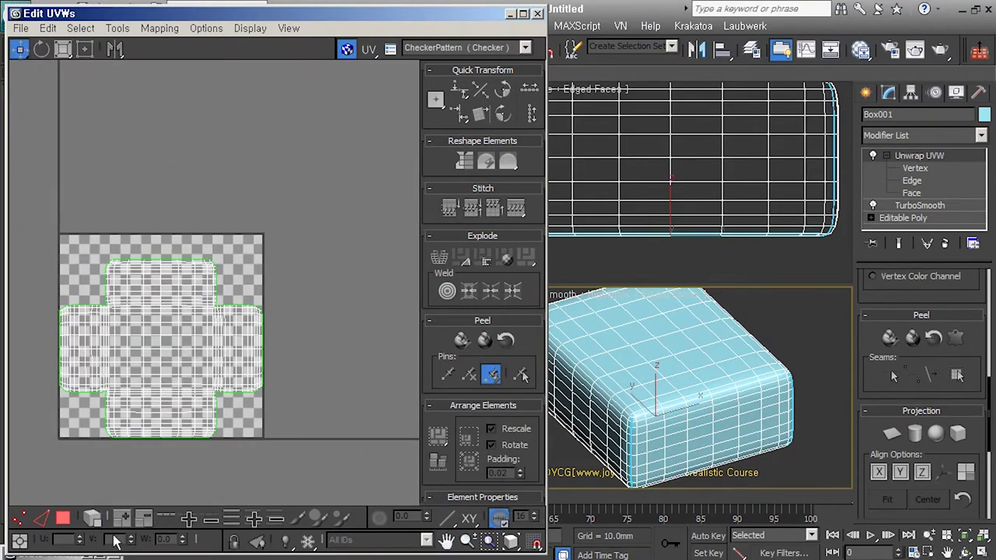
# Freeform-scale the whole UV cross to fit the tile, exit face level and close Edit UVWs
pyautogui.press('3')
pyautogui.click(135, 357)
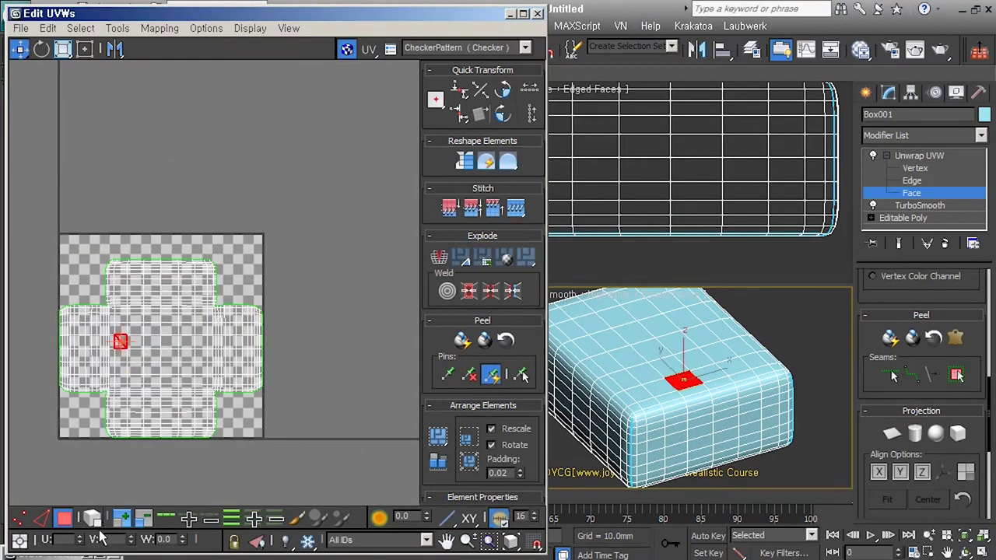
pyautogui.click(92, 518)
pyautogui.click(87, 53)
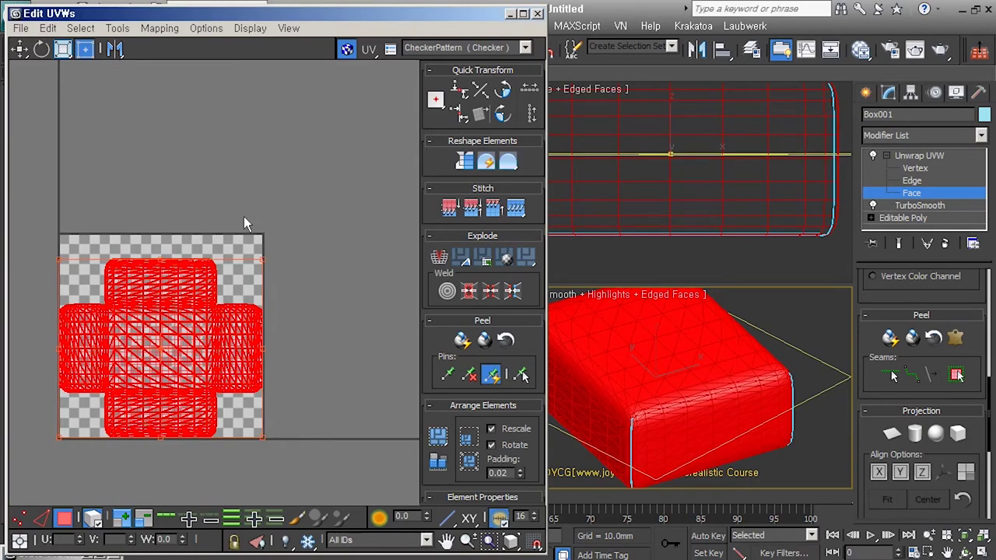
pyautogui.moveTo(275, 268); pyautogui.dragTo(374, 355)
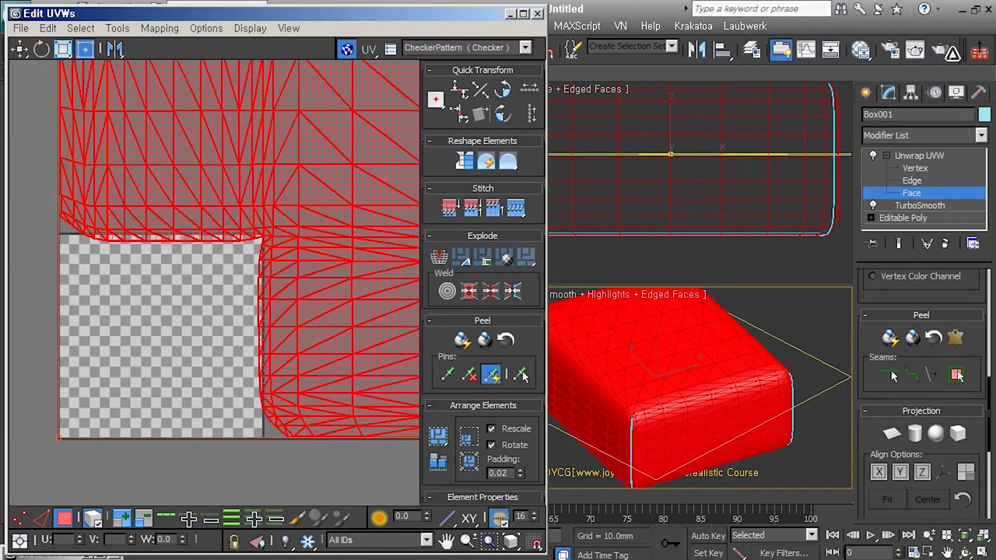
pyautogui.moveTo(374, 356); pyautogui.dragTo(217, 444)
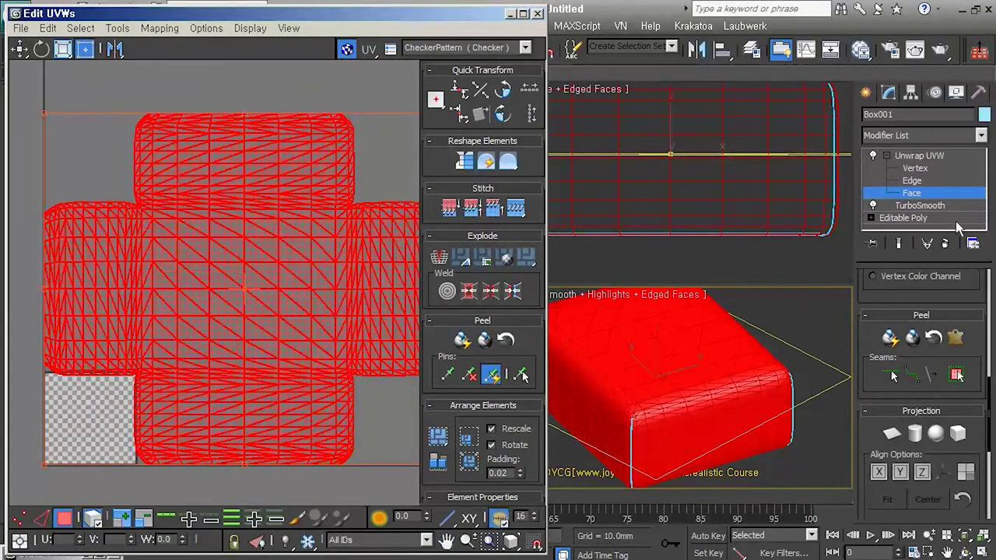
pyautogui.click(916, 193)
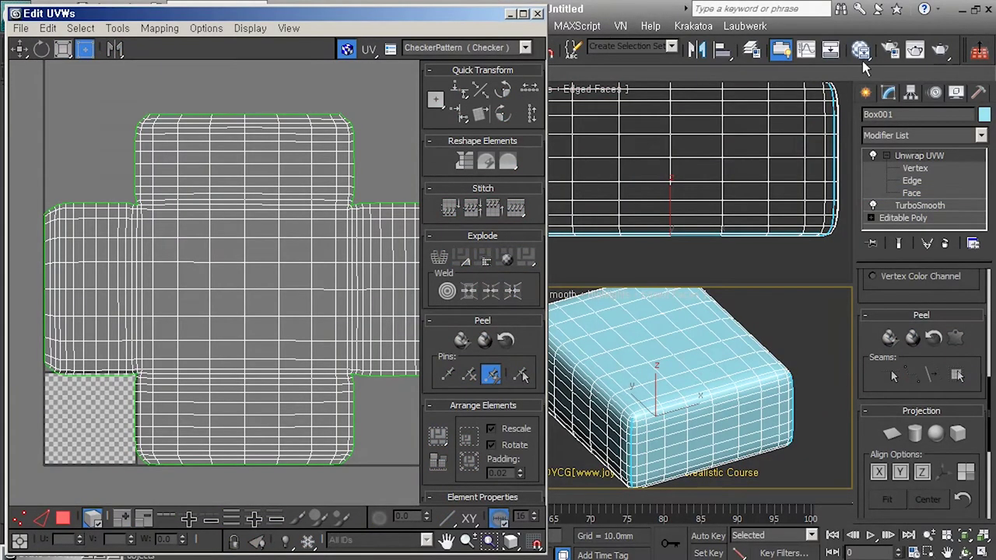
pyautogui.hotkey('alt', 'F4')
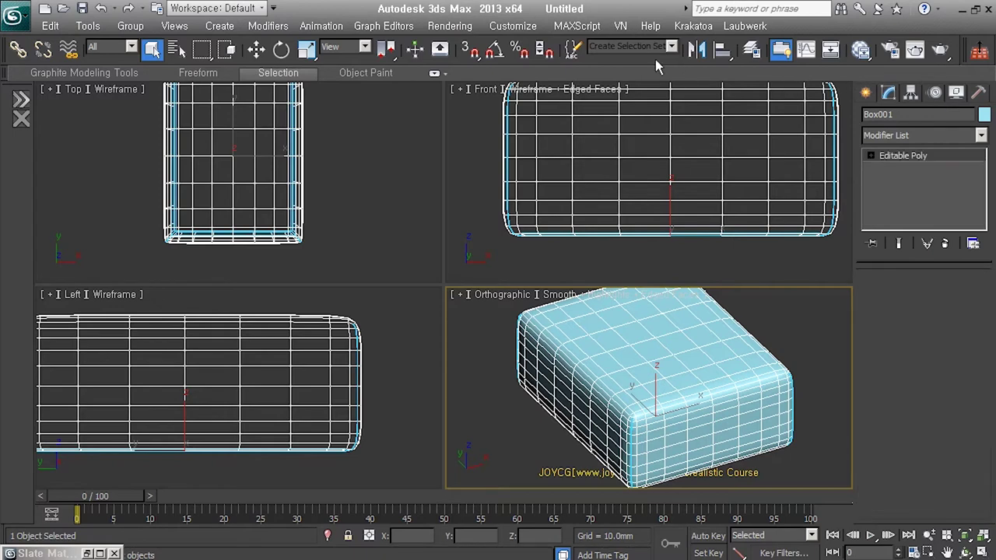
# In the Slate Material Editor, browse the bitmap's file dialog to L: joycg_map\Leather
pyautogui.click(866, 56)
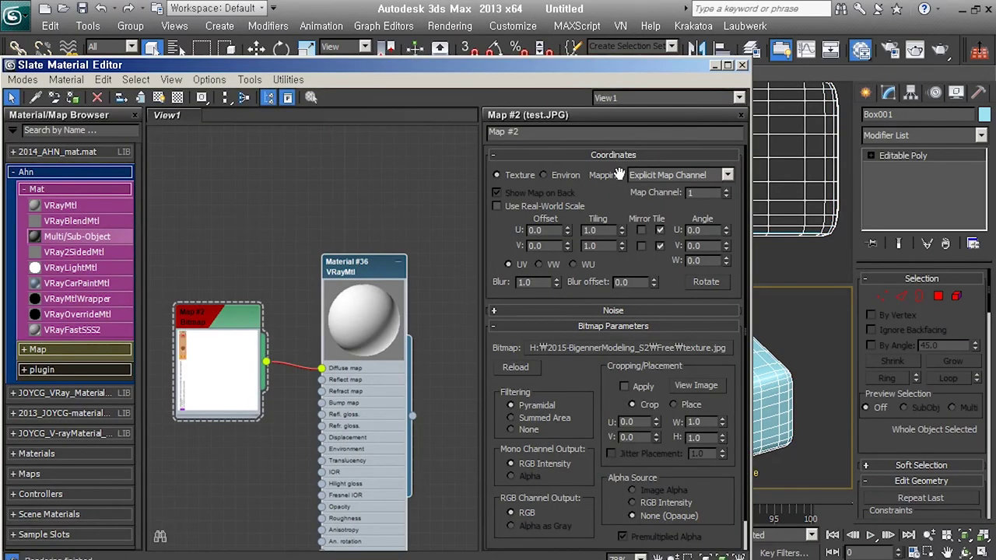
pyautogui.moveTo(317, 232); pyautogui.dragTo(318, 187, button='middle')
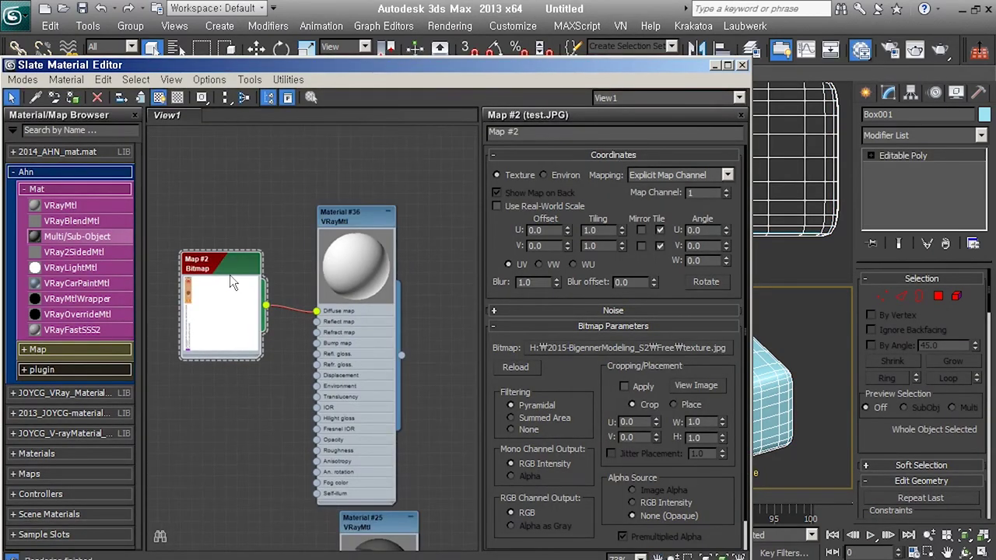
pyautogui.click(591, 351)
pyautogui.click(187, 118)
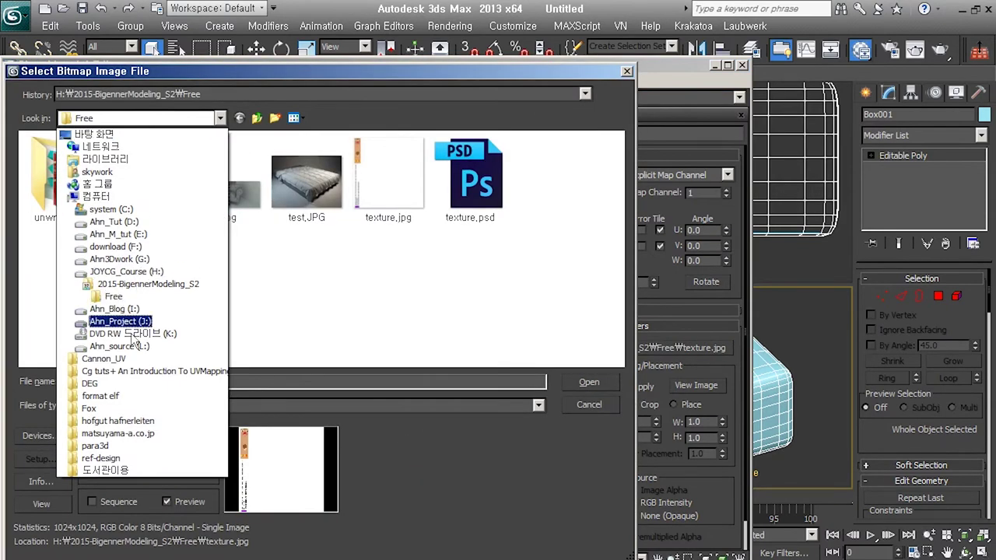
pyautogui.click(109, 343)
pyautogui.scroll(-1, 121, 285)
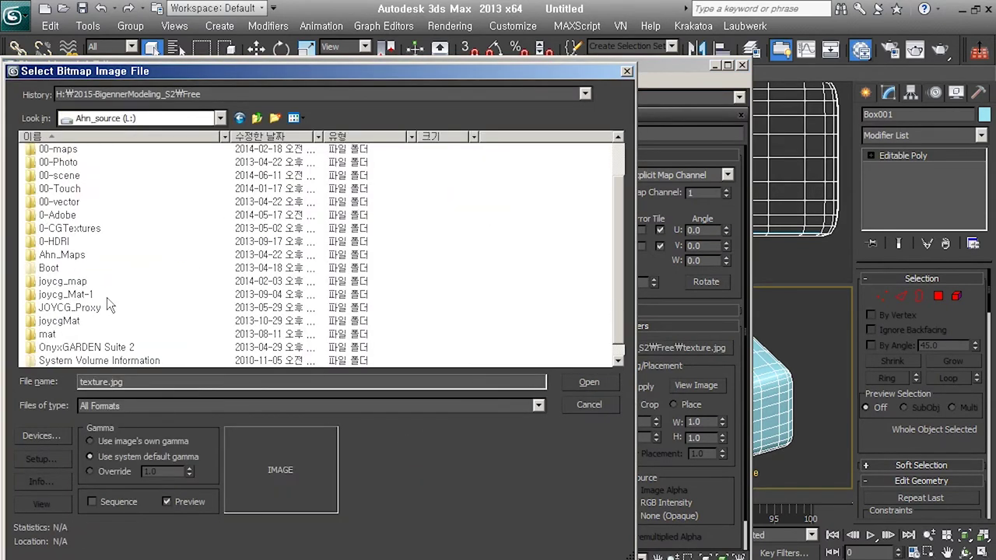
pyautogui.doubleClick(84, 281)
pyautogui.scroll(-2, 116, 249)
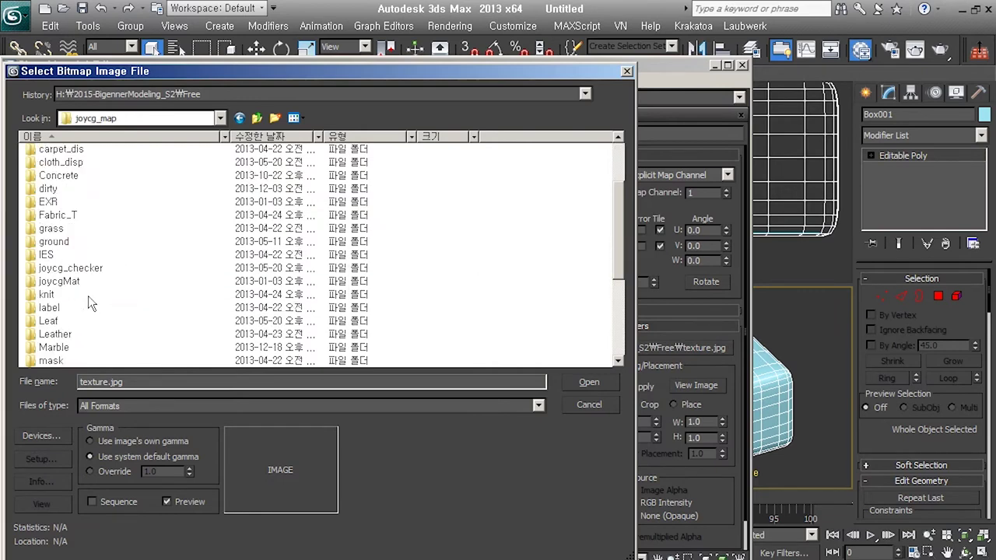
pyautogui.doubleClick(70, 341)
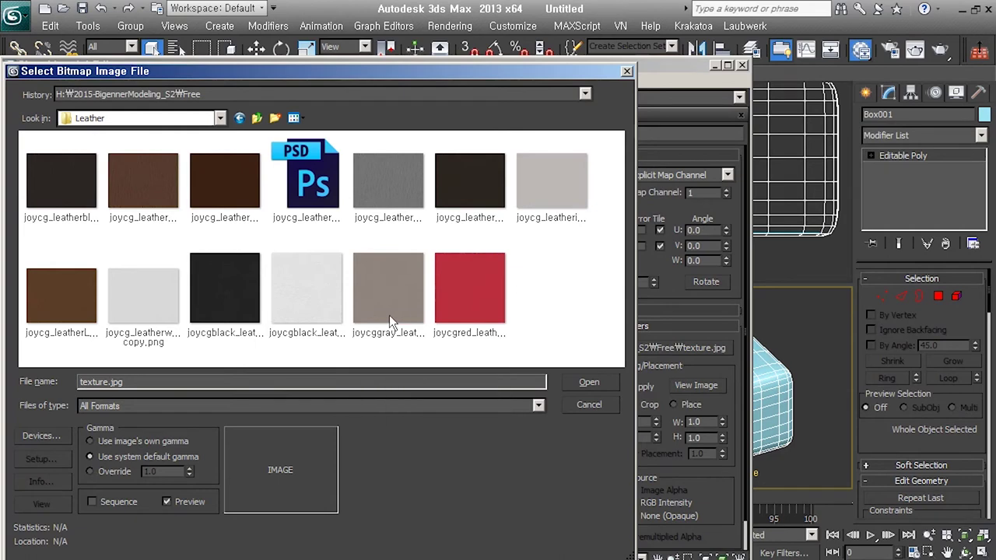
# Preview the black and gray leather textures, then load joycg_leatherbrown_T.JPG into the map
pyautogui.click(234, 304)
pyautogui.click(316, 303)
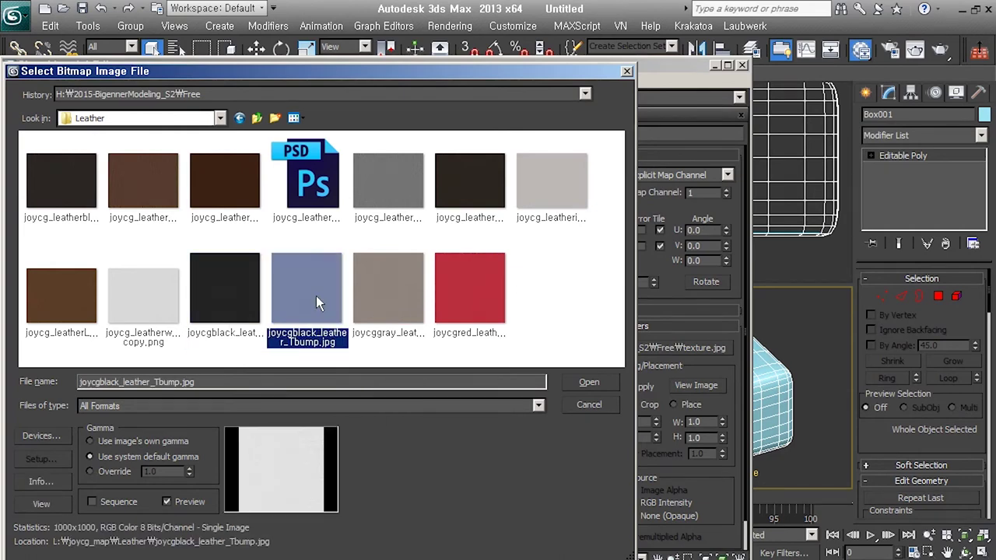
pyautogui.click(388, 304)
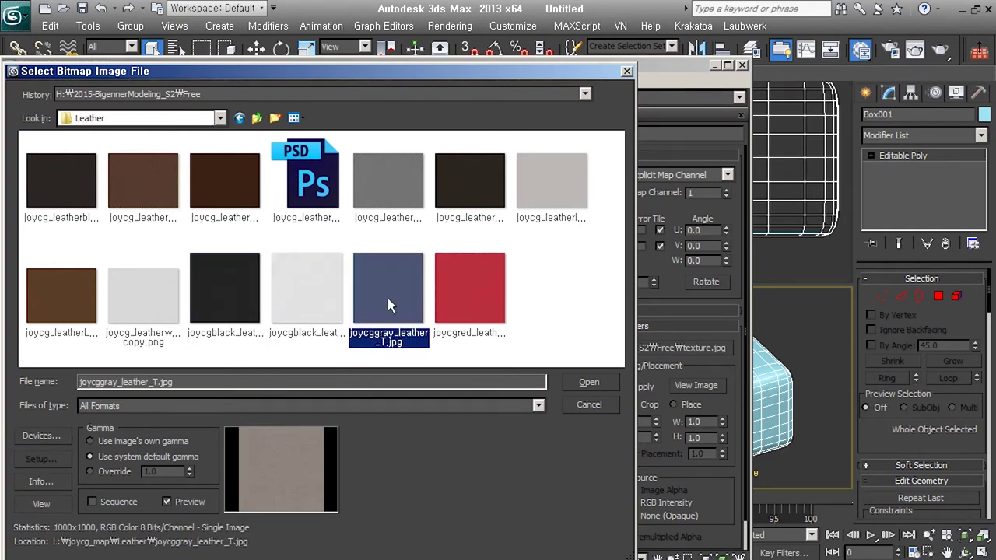
pyautogui.click(63, 511)
pyautogui.moveTo(821, 69); pyautogui.dragTo(124, 64)
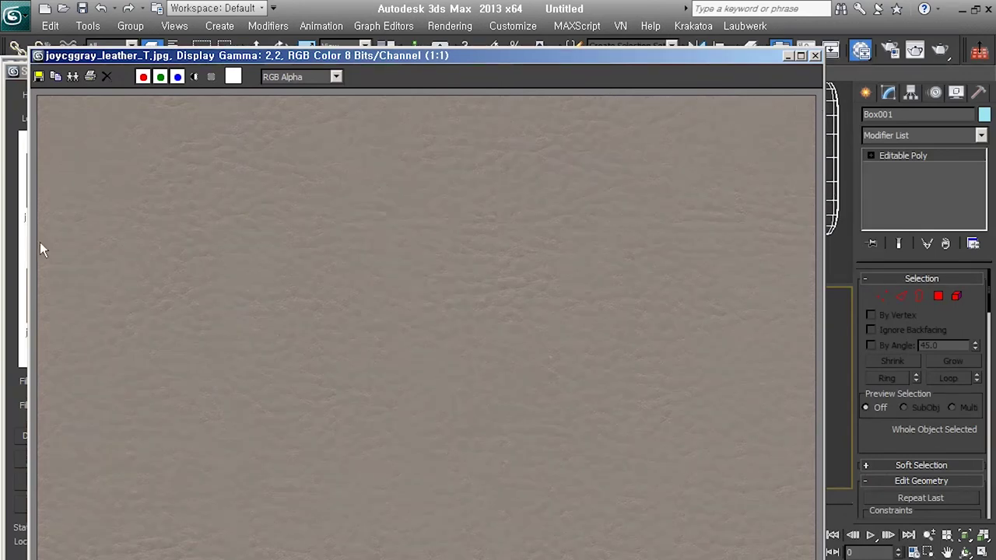
pyautogui.scroll(-1, 262, 228)
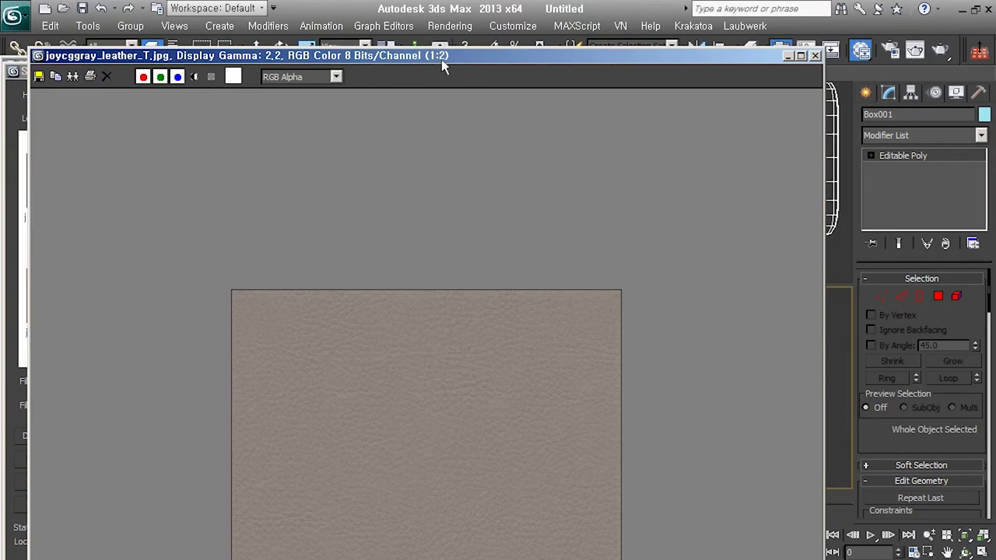
pyautogui.moveTo(443, 56); pyautogui.dragTo(443, 10)
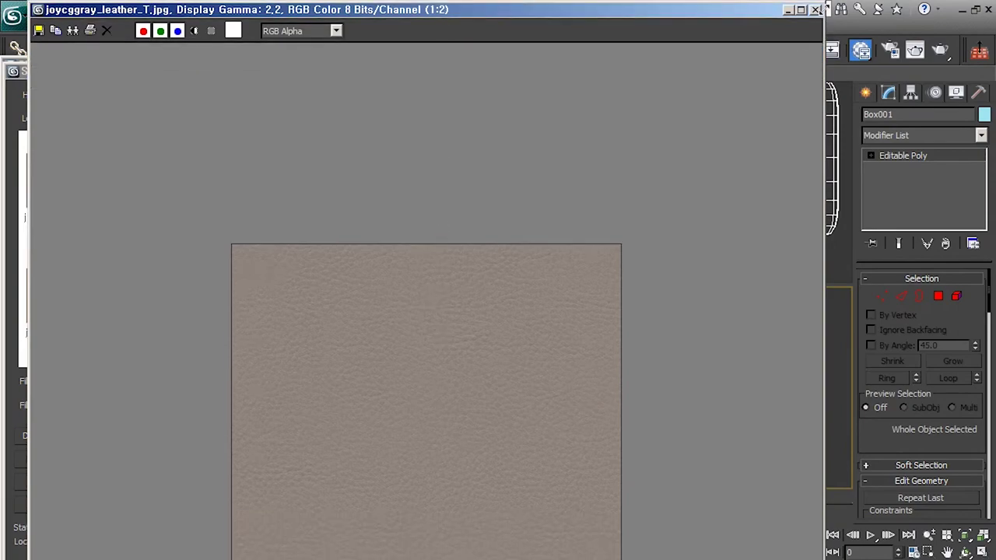
pyautogui.moveTo(826, 8); pyautogui.dragTo(618, 62)
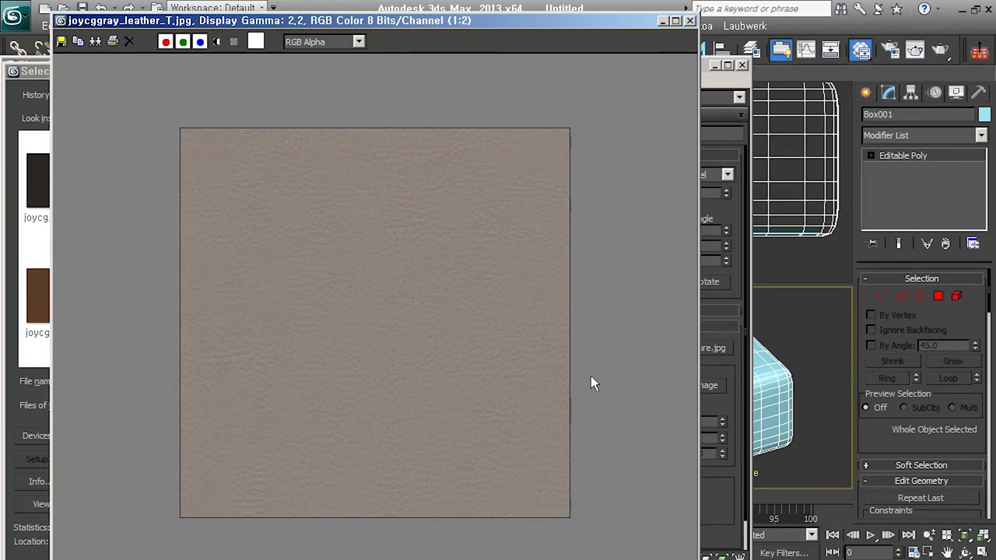
pyautogui.click(689, 21)
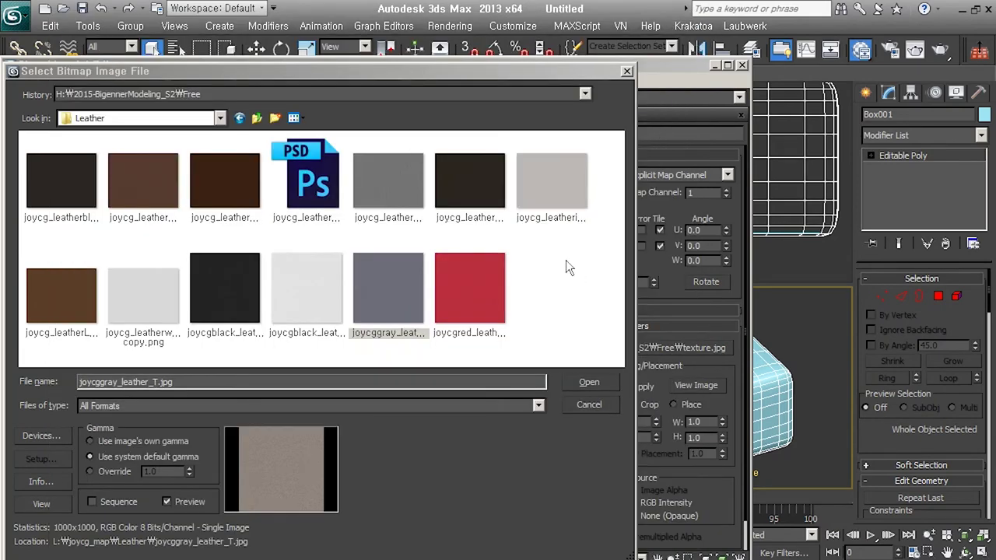
pyautogui.click(64, 190)
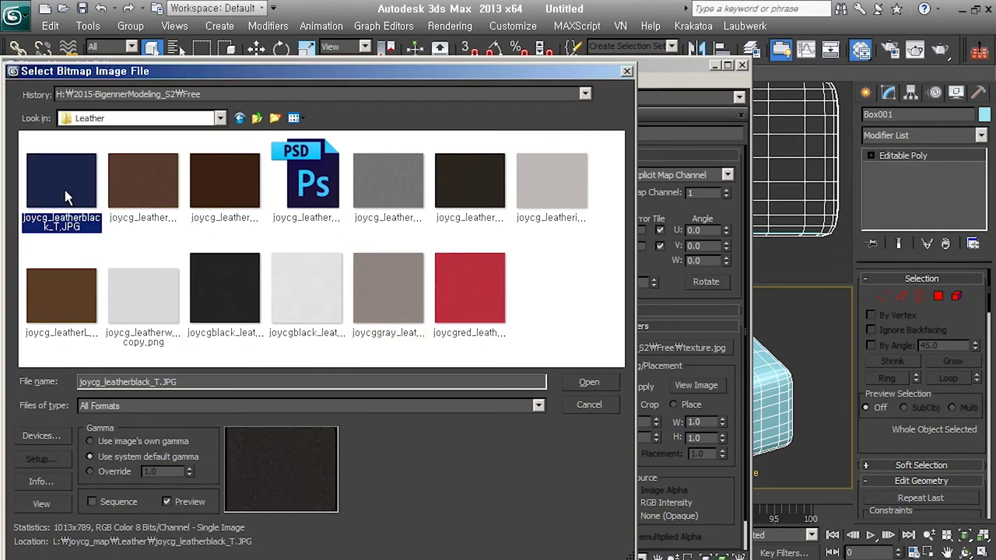
pyautogui.click(158, 193)
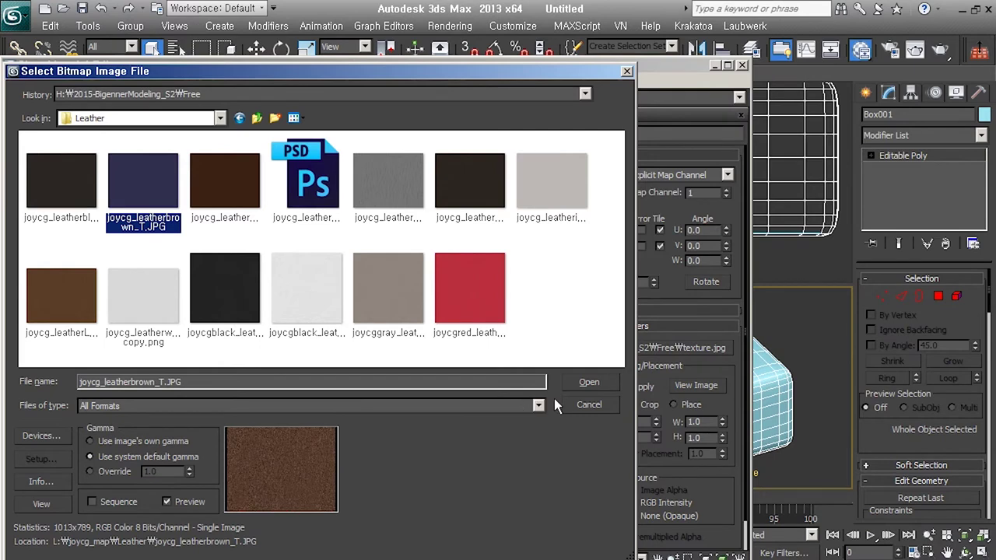
pyautogui.click(598, 389)
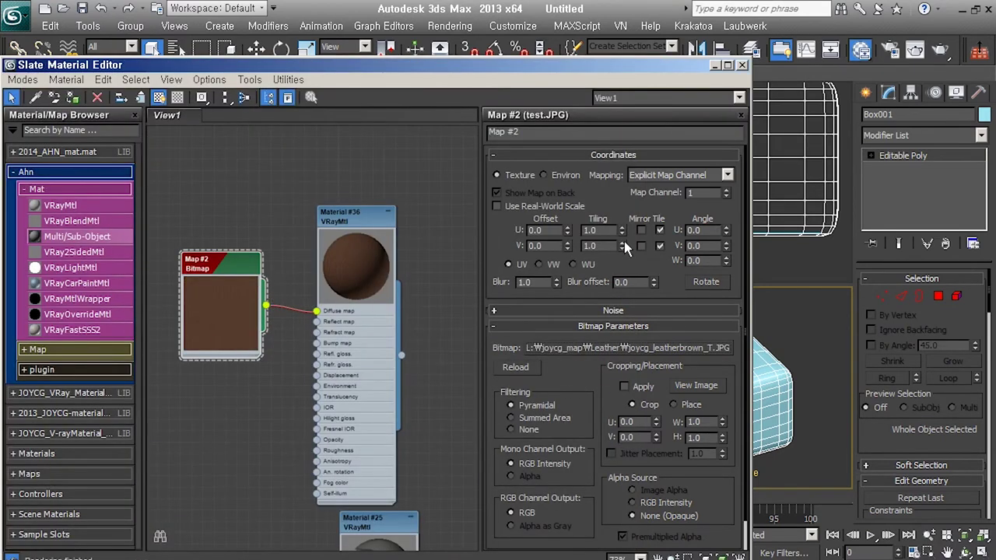
# Keep U tiling at 1.0, select Material #36, and minimize the Slate Material Editor
pyautogui.doubleClick(589, 230)
pyautogui.click(611, 235)
pyautogui.moveTo(276, 340); pyautogui.dragTo(273, 375, button='middle')
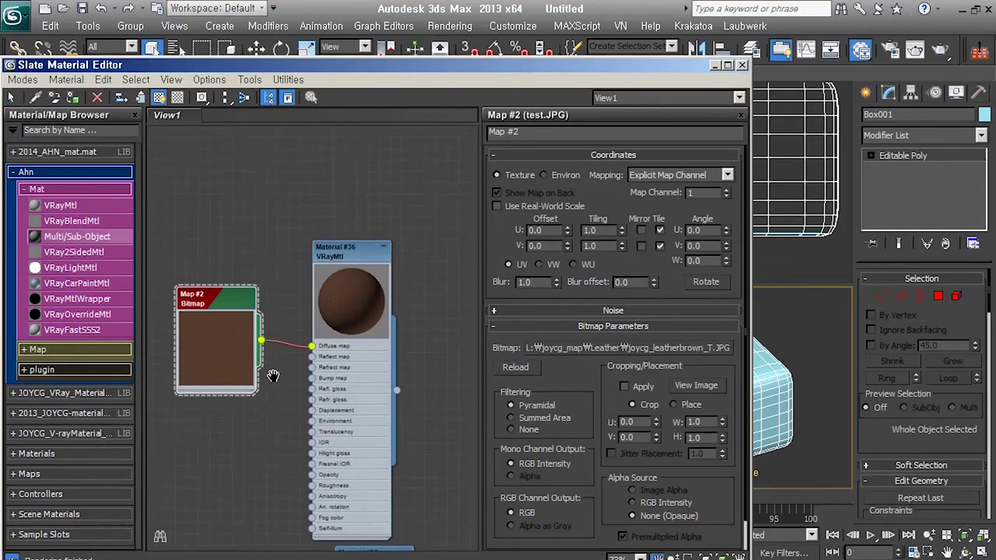
pyautogui.click(352, 261)
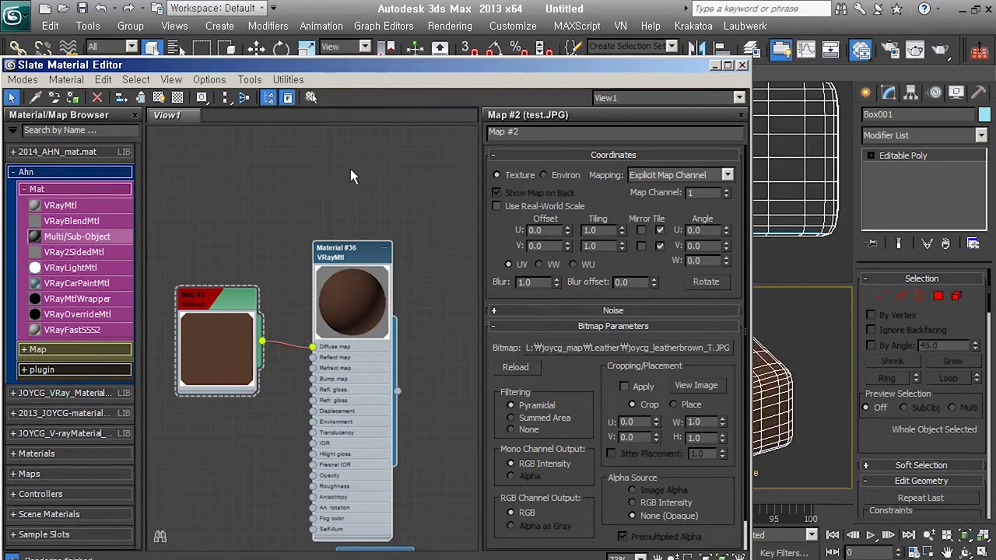
pyautogui.click(715, 67)
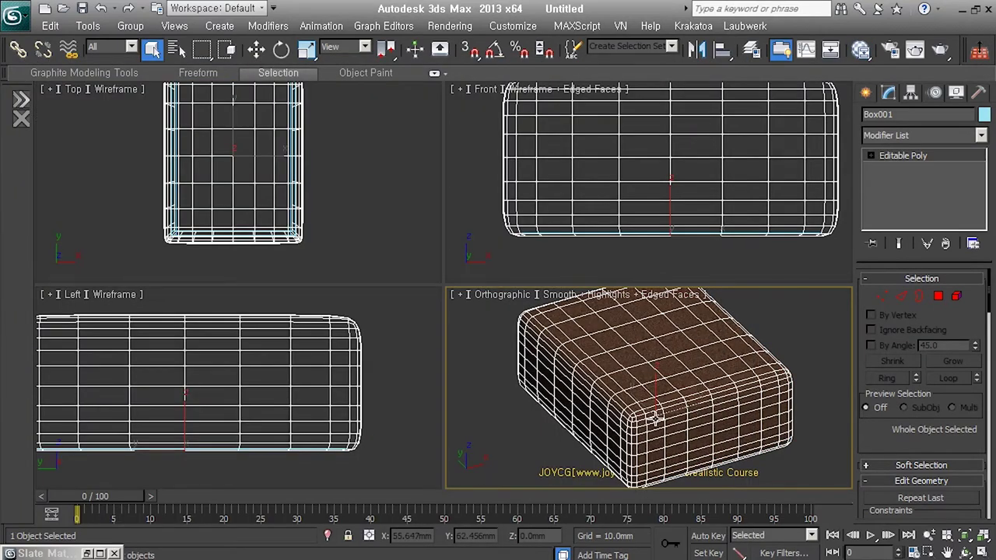
# Hide edged faces with F4 and orbit around the brown-leather box to inspect it
pyautogui.press('F4')
pyautogui.scroll(5, 693, 394)
pyautogui.scroll(2, 693, 389)
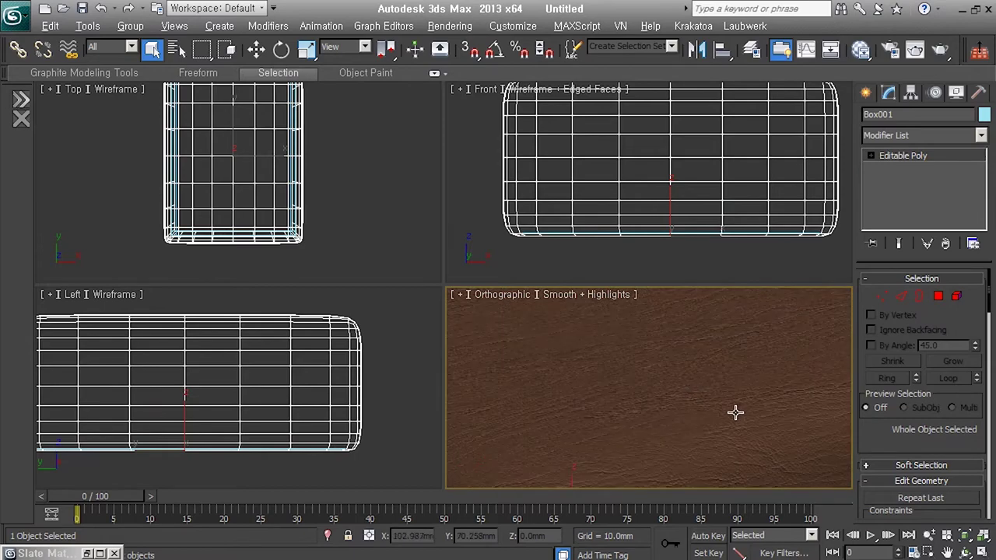
pyautogui.scroll(-1, 700, 471)
pyautogui.scroll(-2, 700, 471)
pyautogui.scroll(-1, 704, 475)
pyautogui.moveTo(703, 476)
pyautogui.keyDown('alt'); pyautogui.mouseDown(button='middle')
pyautogui.moveTo(635, 471)
pyautogui.moveTo(617, 435)
pyautogui.moveTo(651, 429)
pyautogui.moveTo(661, 467)
pyautogui.mouseUp(button='middle'); pyautogui.keyUp('alt')
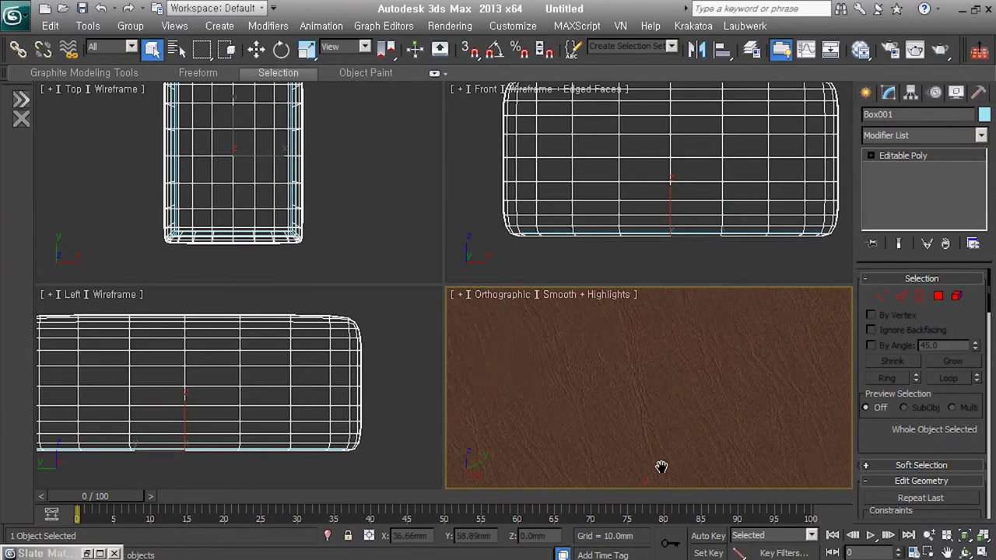
pyautogui.moveTo(614, 425)
pyautogui.keyDown('alt'); pyautogui.mouseDown(button='middle')
pyautogui.moveTo(653, 442)
pyautogui.moveTo(643, 392)
pyautogui.moveTo(724, 382)
pyautogui.mouseUp(button='middle'); pyautogui.keyUp('alt')
pyautogui.keyDown('alt'); pyautogui.moveTo(664, 422); pyautogui.dragTo(753, 371, button='middle'); pyautogui.keyUp('alt')
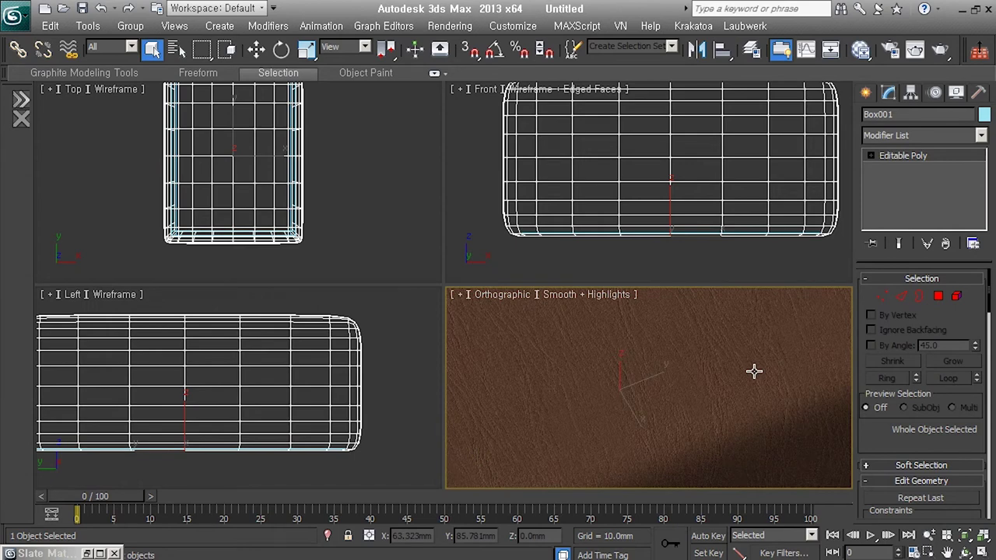
pyautogui.moveTo(749, 396)
pyautogui.keyDown('alt'); pyautogui.mouseDown(button='middle')
pyautogui.moveTo(778, 421)
pyautogui.moveTo(790, 409)
pyautogui.mouseUp(button='middle'); pyautogui.keyUp('alt')
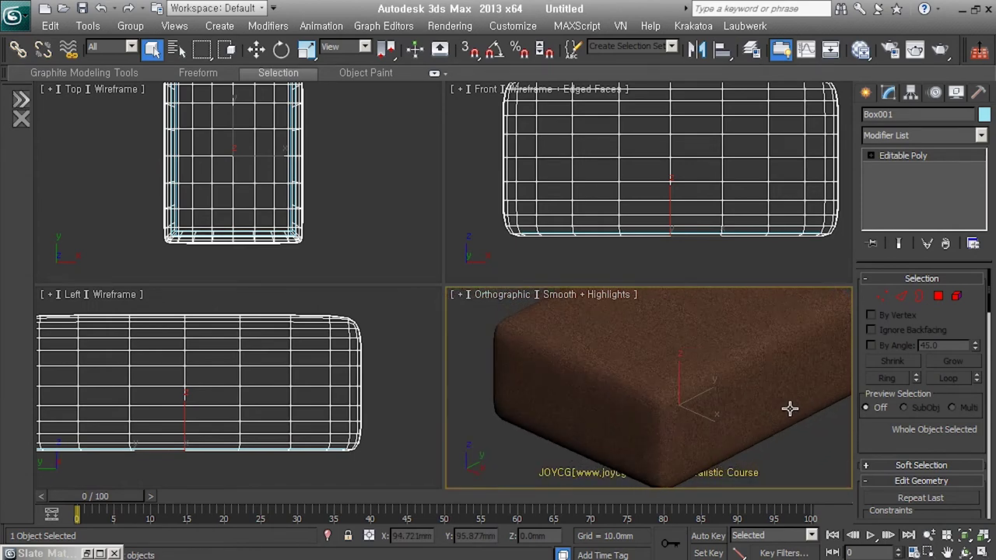
pyautogui.scroll(-3, 755, 378)
pyautogui.keyDown('alt'); pyautogui.moveTo(755, 378); pyautogui.dragTo(755, 441, button='middle'); pyautogui.keyUp('alt')
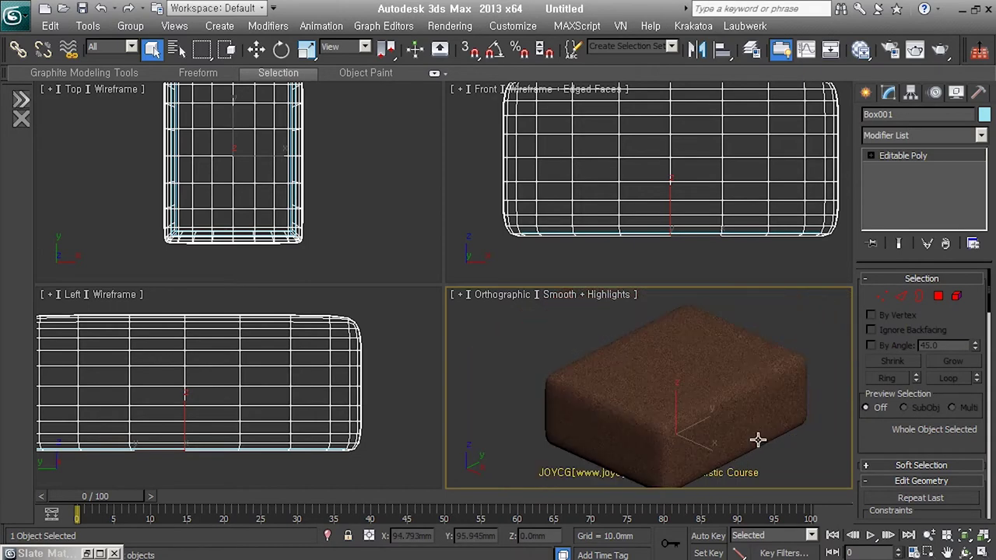
# Open the application menu to show the recent documents list
pyautogui.rightClick(705, 404)
pyautogui.click(519, 404)
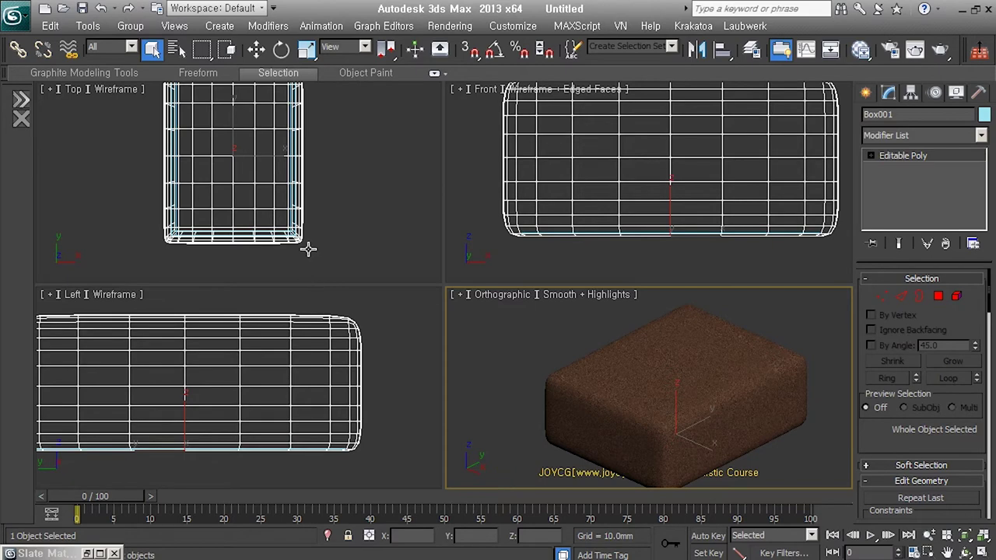
pyautogui.click(21, 29)
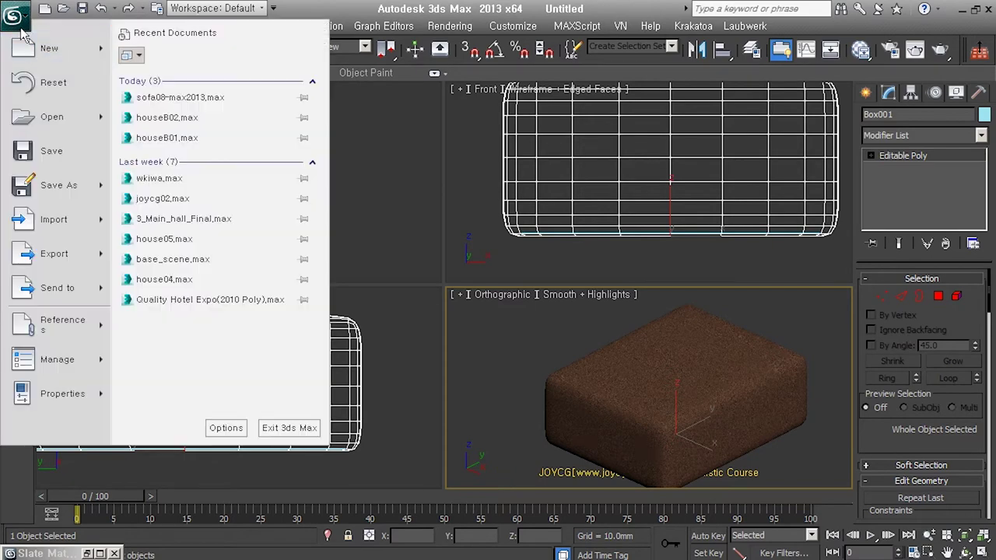
# Open sofa08-max2013.max without saving, select the sofa group and toggle wireframe with F3
pyautogui.click(241, 107)
pyautogui.click(511, 335)
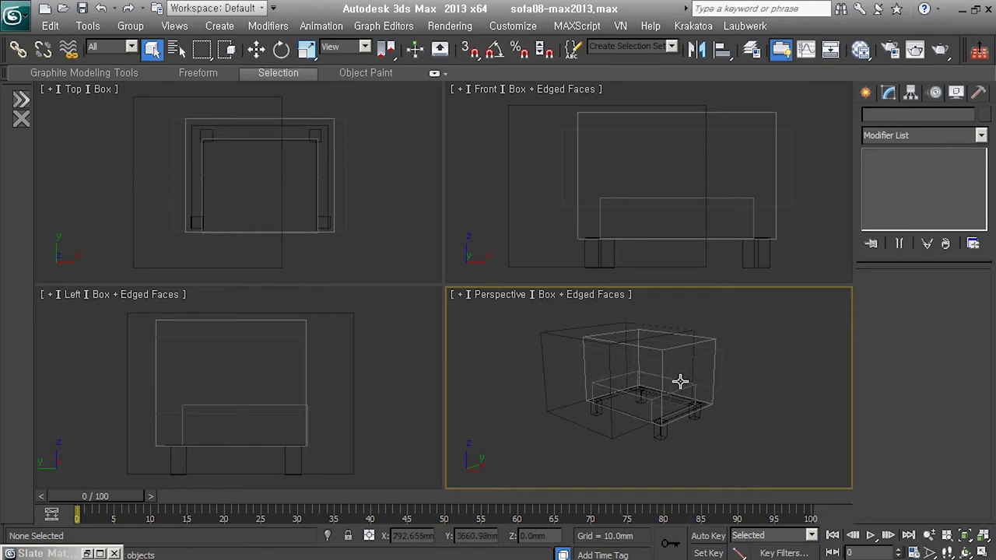
pyautogui.click(680, 382)
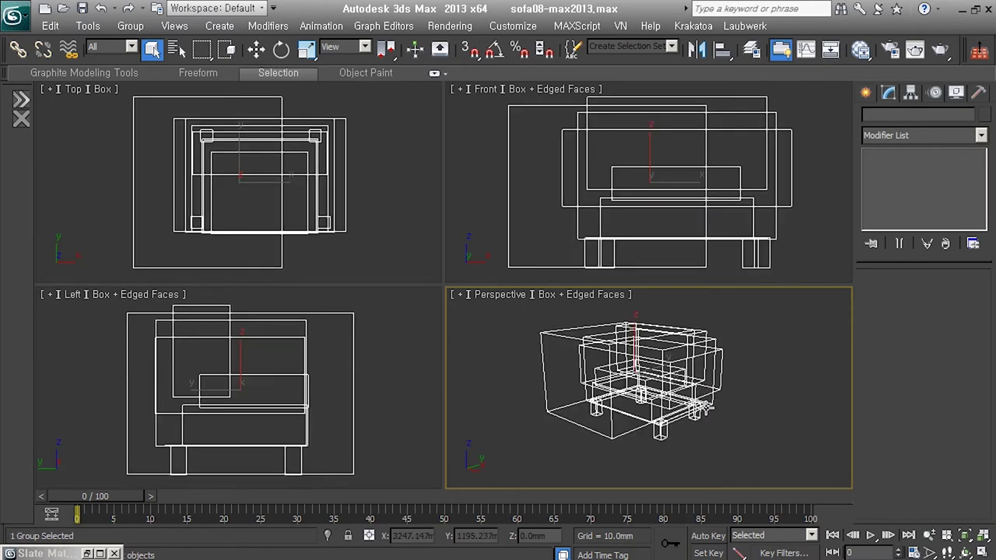
pyautogui.press('F3')
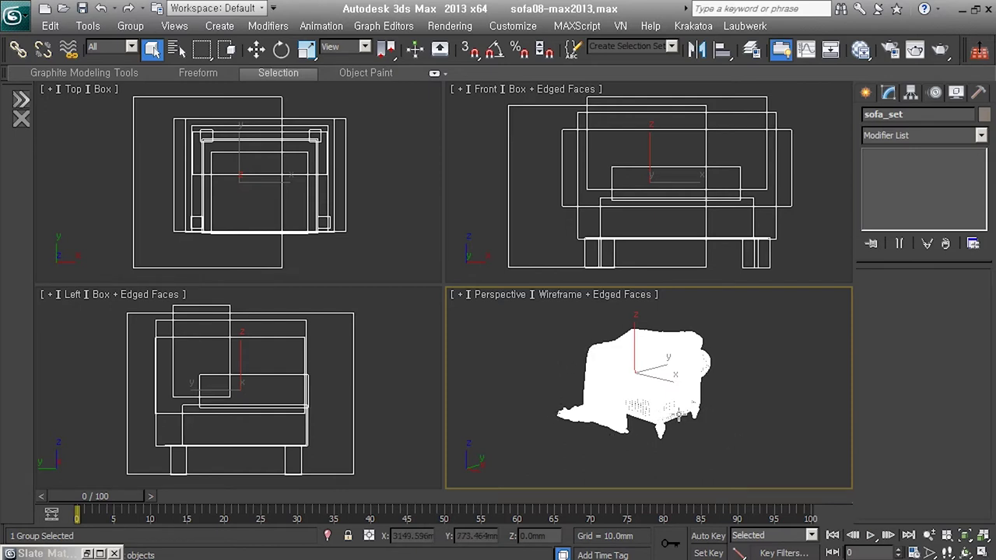
# Switch the view to orthographic and zoom in on the sofa
pyautogui.press('u')
pyautogui.scroll(3, 673, 418)
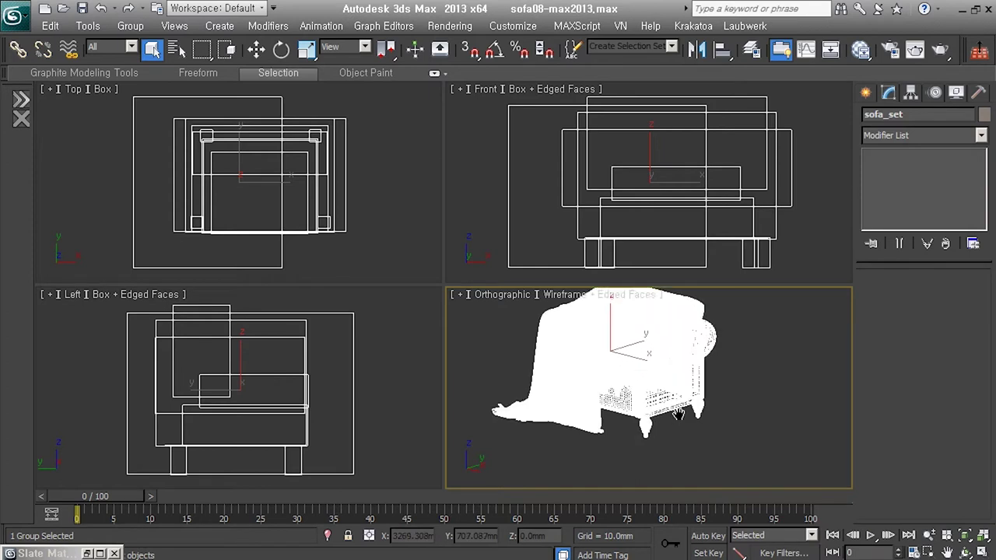
pyautogui.moveTo(667, 420); pyautogui.dragTo(707, 467, button='middle')
pyautogui.scroll(1, 707, 466)
pyautogui.scroll(2, 706, 467)
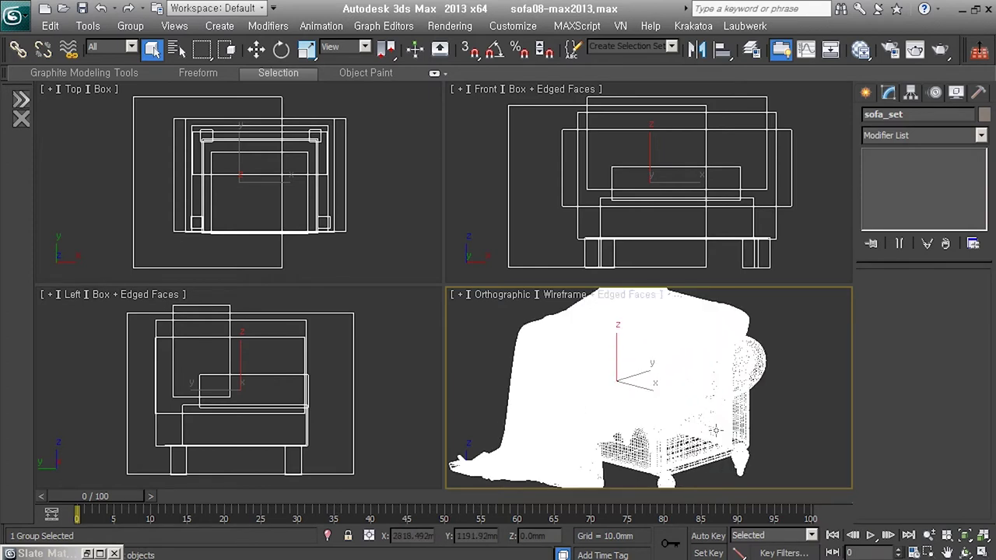
pyautogui.press('F3')
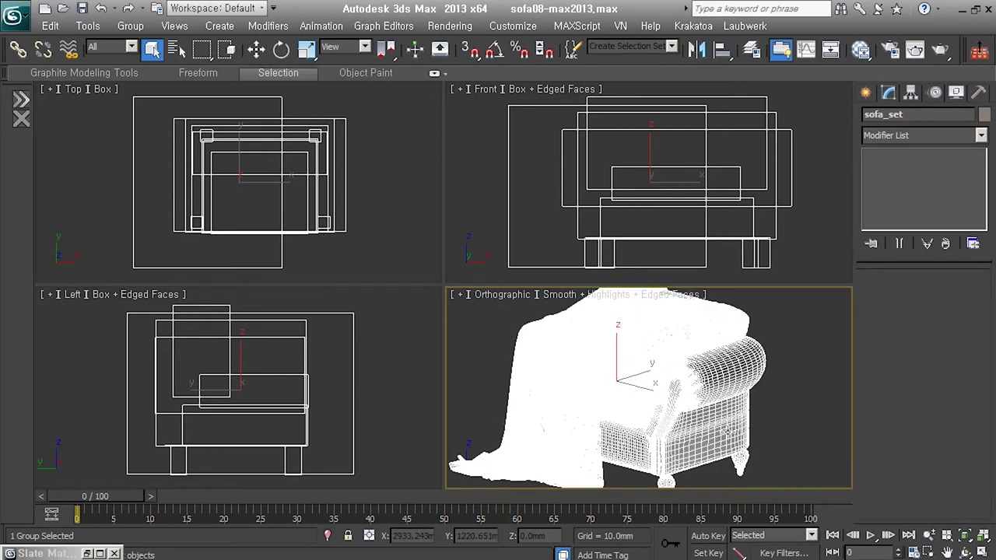
pyautogui.press('F4')
pyautogui.moveTo(444, 286); pyautogui.dragTo(405, 189)
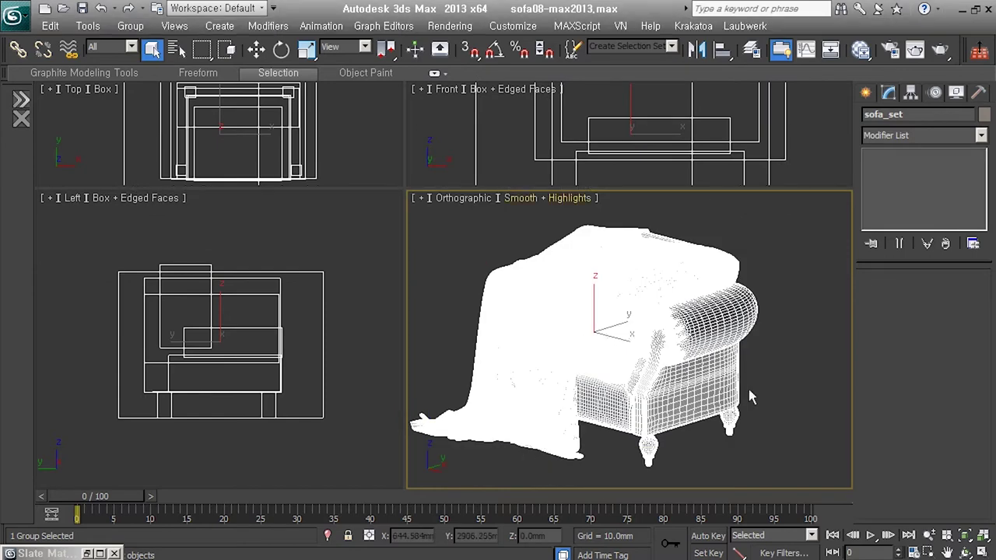
pyautogui.click(768, 471)
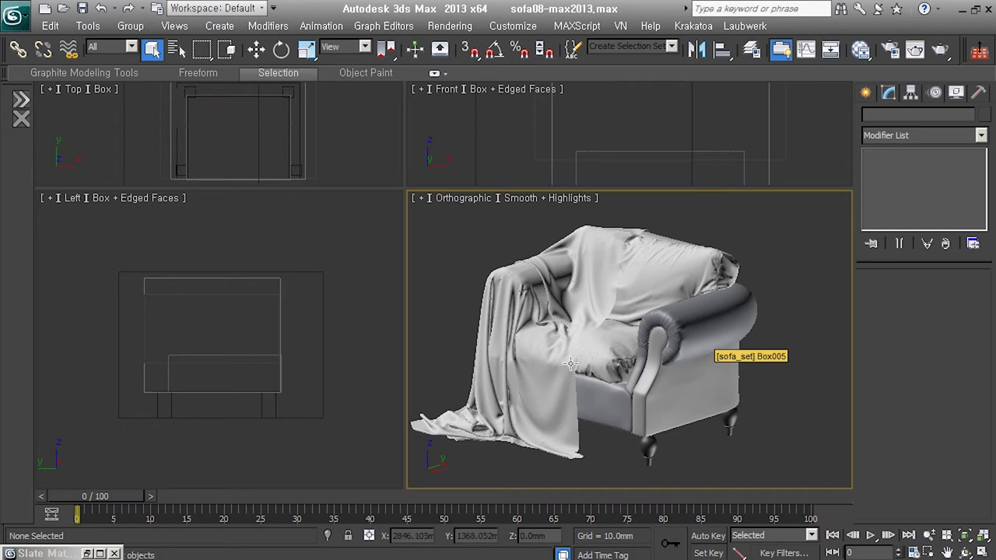
pyautogui.scroll(1, 570, 363)
pyautogui.scroll(1, 572, 362)
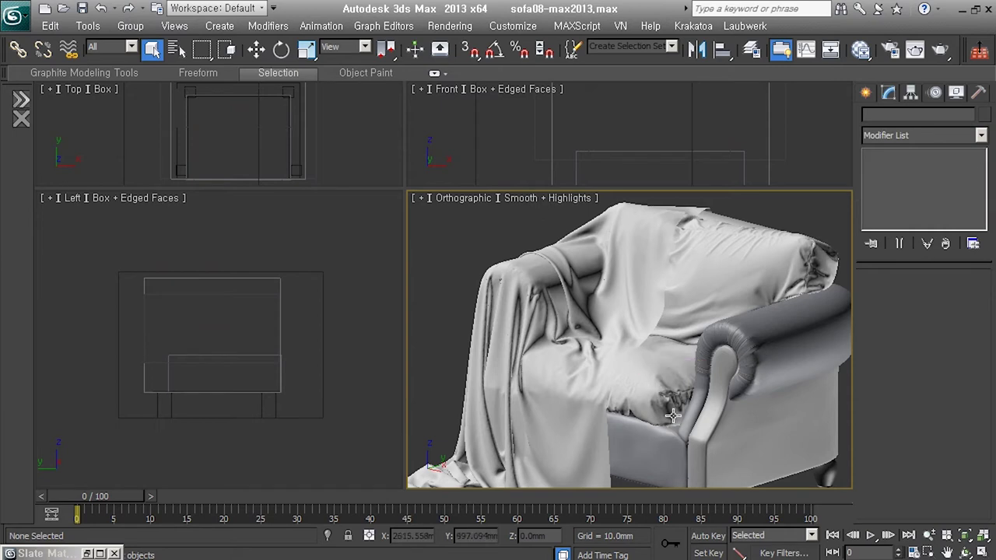
pyautogui.click(860, 49)
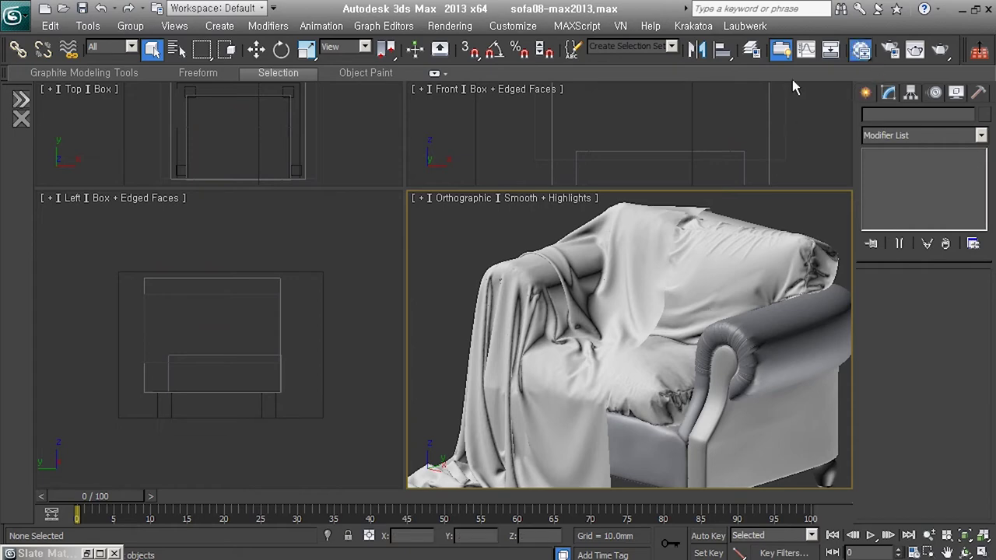
# Create a new empty material view named View5 in the Slate Material Editor
pyautogui.moveTo(385, 243); pyautogui.dragTo(271, 249, button='middle')
pyautogui.rightClick(391, 118)
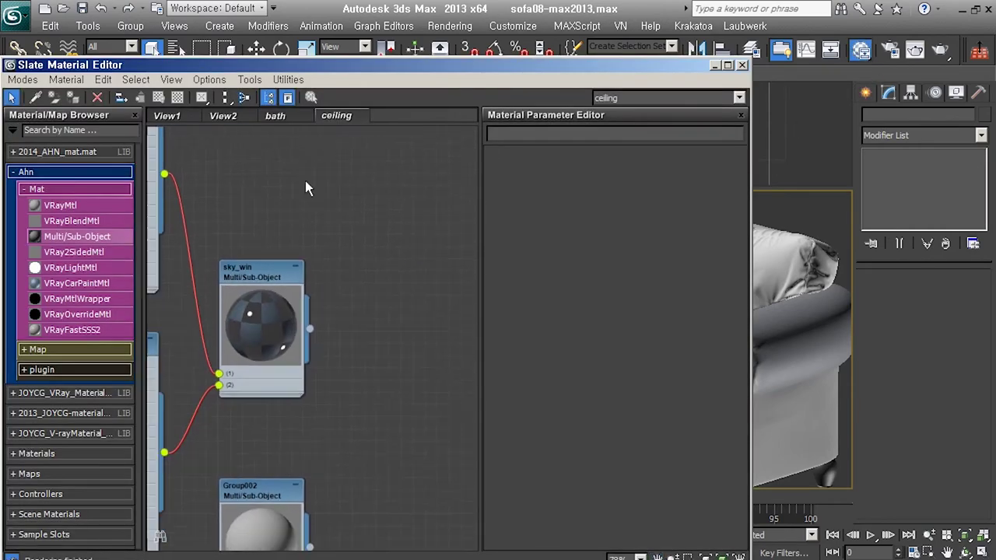
pyautogui.click(435, 119)
pyautogui.click(414, 138)
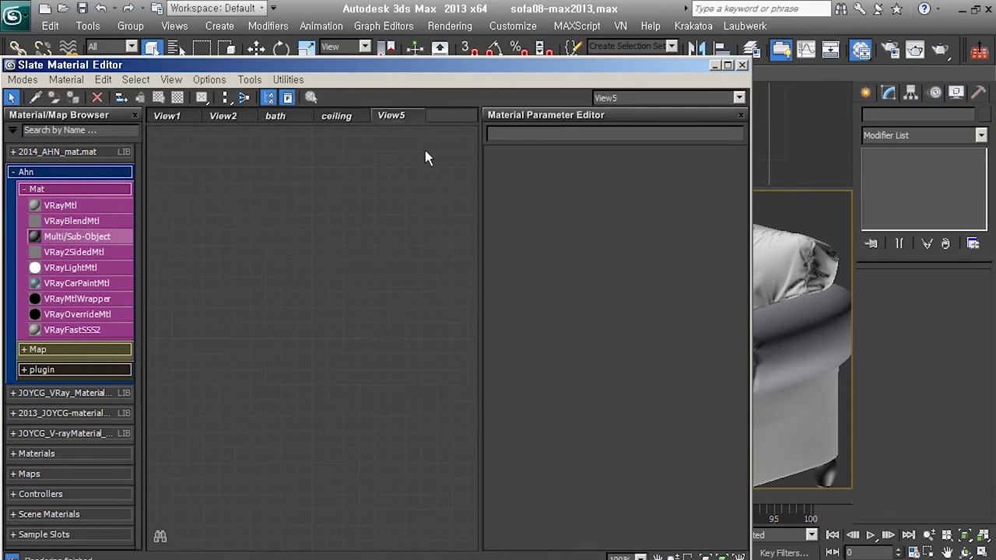
pyautogui.moveTo(422, 74)
pyautogui.mouseDown()
pyautogui.moveTo(422, 4)
pyautogui.moveTo(455, 35)
pyautogui.mouseUp()
# Drag the Checker VRayMtl from the JOYCG library into View5
pyautogui.click(112, 121)
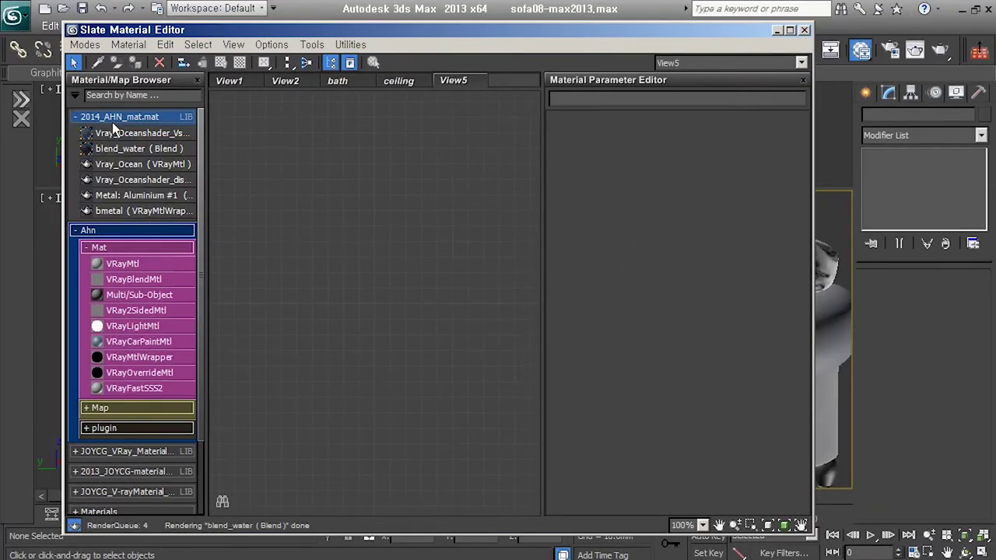
pyautogui.click(112, 123)
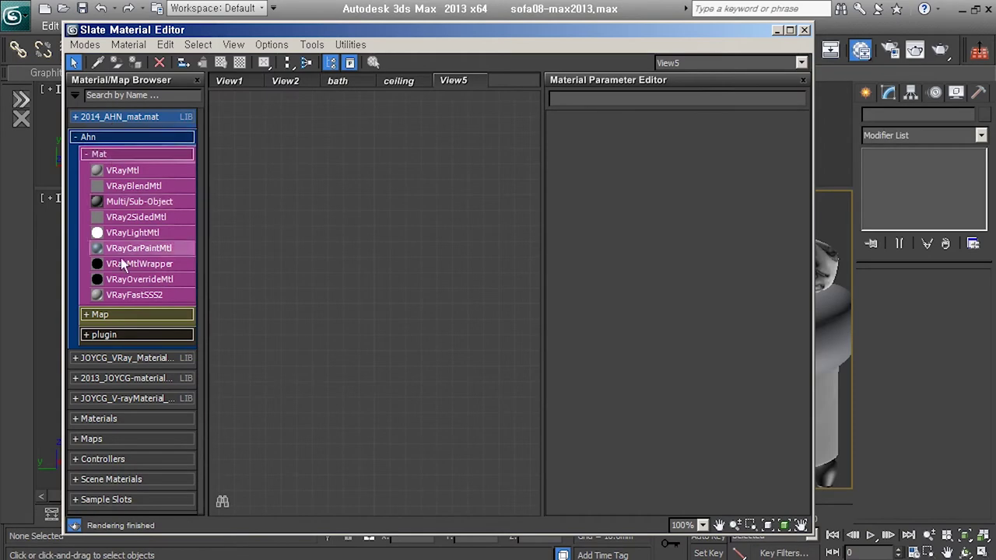
pyautogui.click(121, 360)
pyautogui.moveTo(132, 406); pyautogui.dragTo(451, 342)
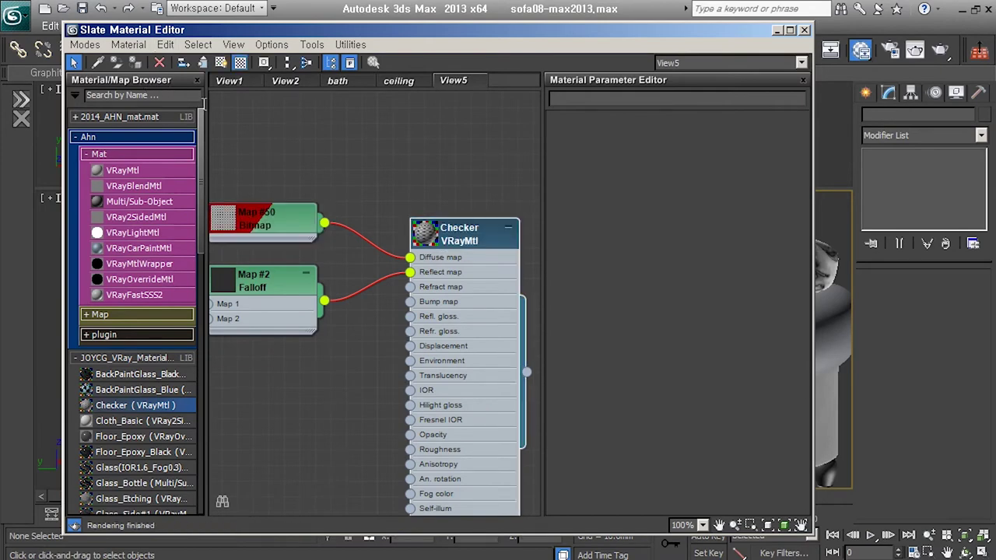
pyautogui.moveTo(478, 31); pyautogui.dragTo(348, 34)
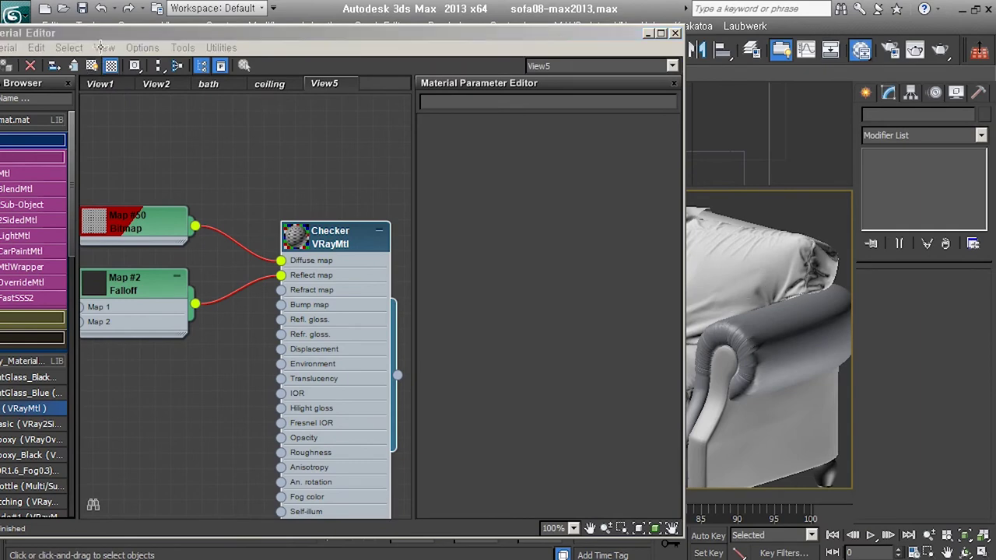
pyautogui.moveTo(99, 39); pyautogui.dragTo(148, 40)
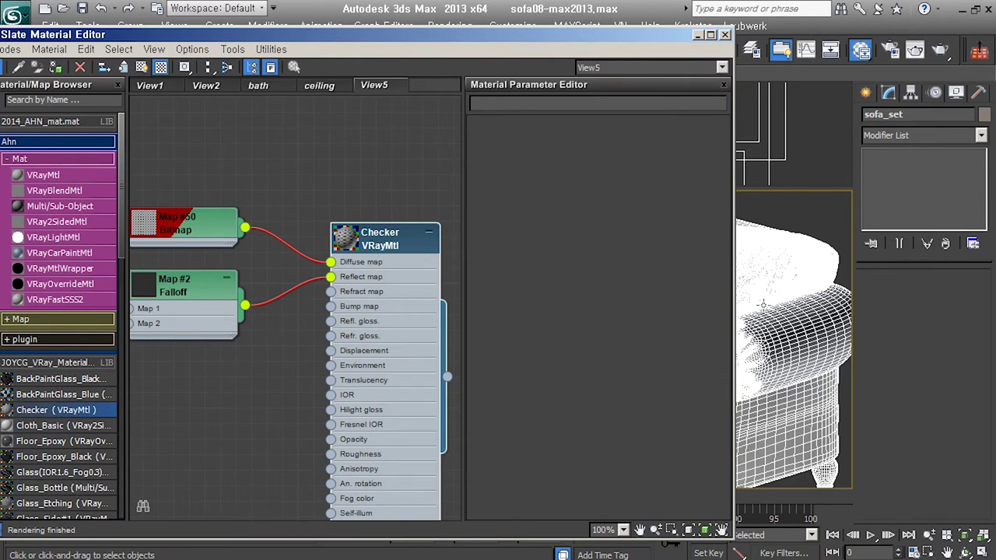
# Switch to smooth shading and view the cushion's checker texture in the viewport
pyautogui.press('F3')
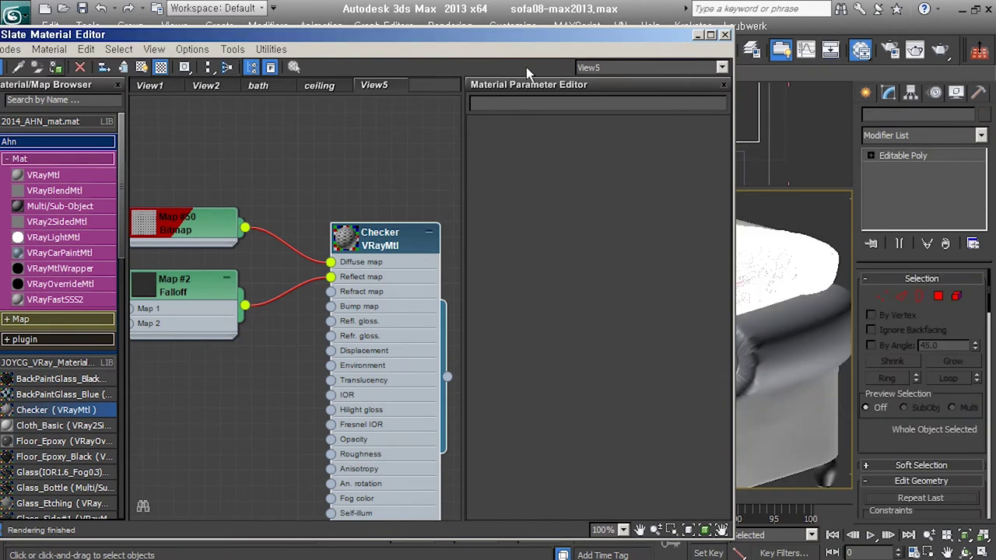
pyautogui.click(698, 35)
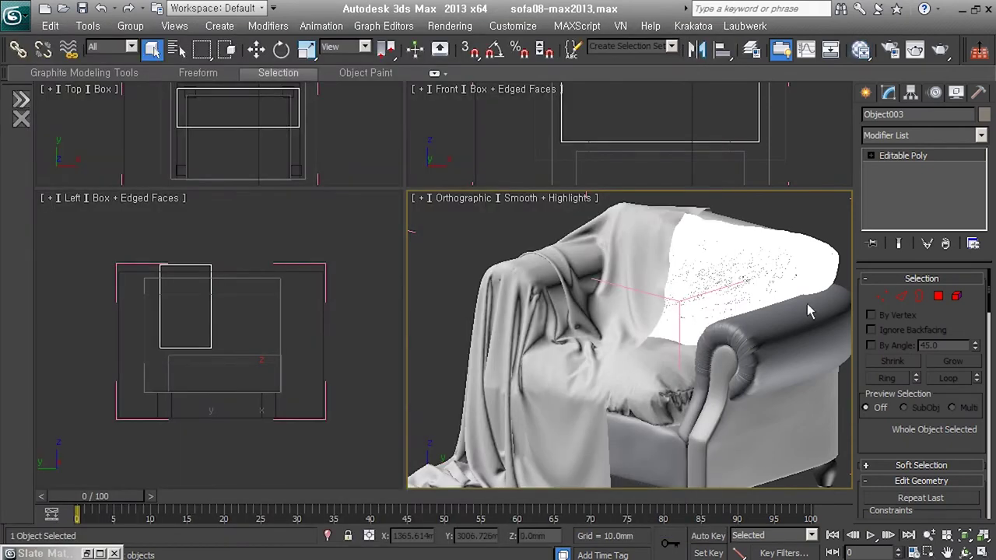
pyautogui.click(791, 306)
pyautogui.keyDown('alt'); pyautogui.moveTo(763, 314); pyautogui.dragTo(715, 340, button='middle'); pyautogui.keyUp('alt')
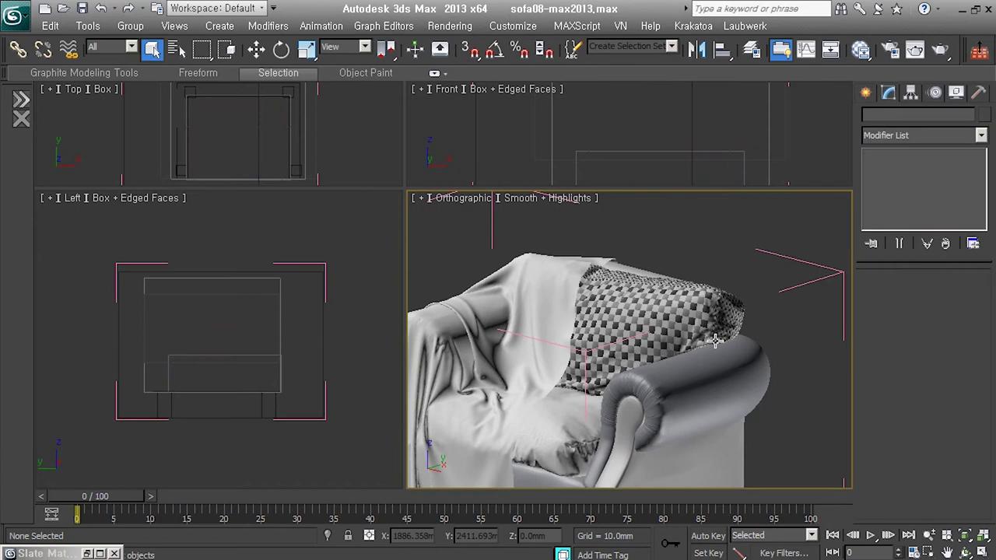
# Zoom in on the checker-textured cushion in the Orthographic viewport
pyautogui.scroll(2, 715, 340)
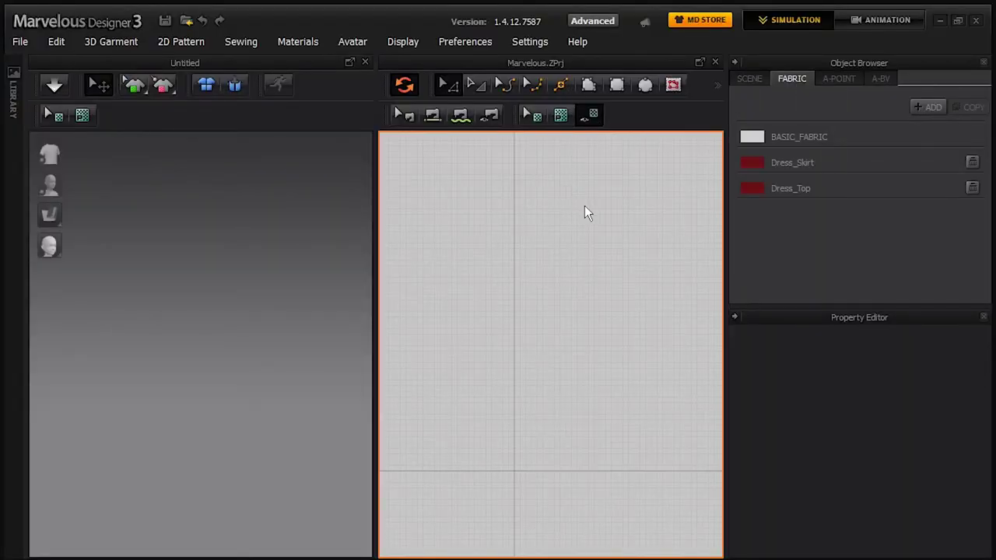
# Draw the main rectangular panel and a long strip below it, pasting a copy above
pyautogui.click(616, 84)
pyautogui.moveTo(448, 309); pyautogui.dragTo(570, 408)
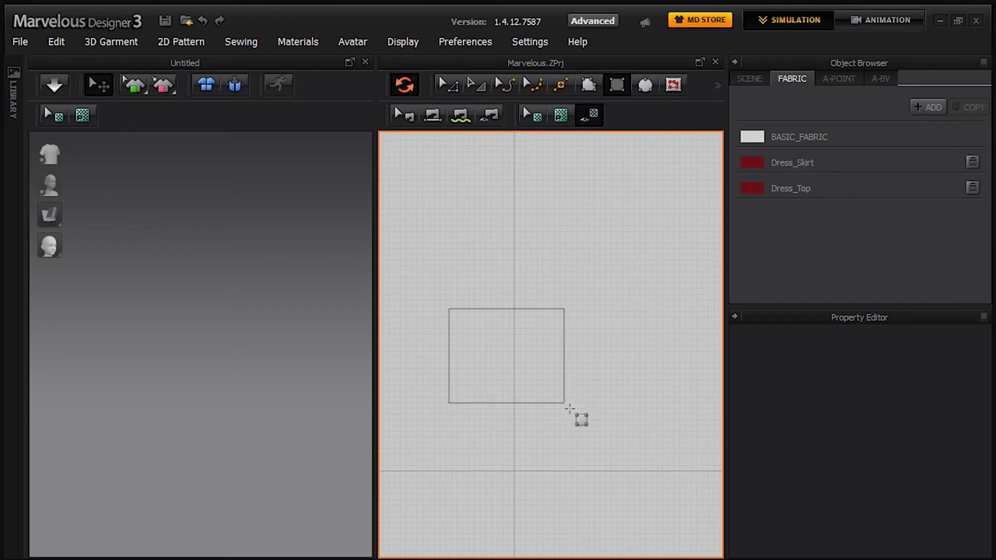
pyautogui.moveTo(570, 408); pyautogui.dragTo(565, 404)
pyautogui.moveTo(476, 476); pyautogui.dragTo(503, 439, button='right')
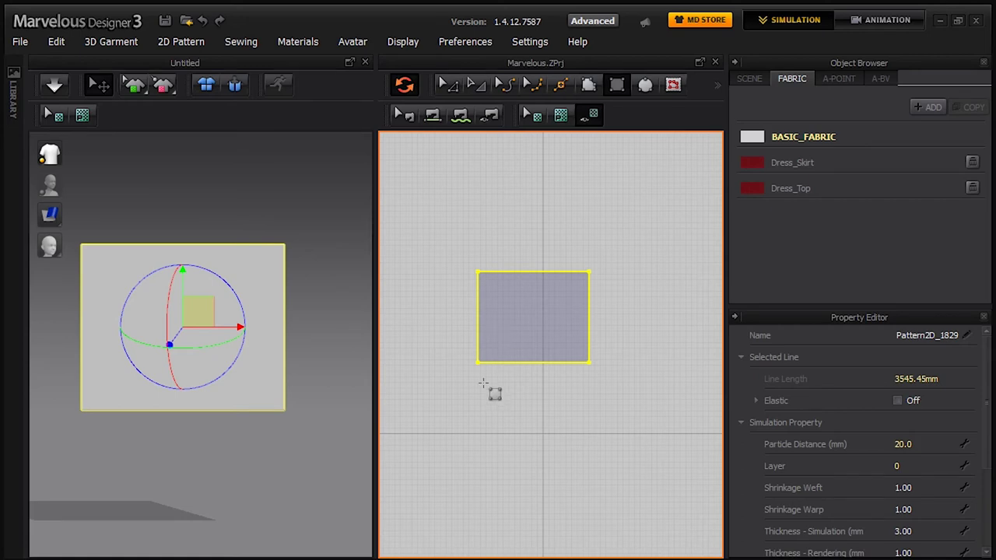
pyautogui.moveTo(481, 378); pyautogui.dragTo(595, 408)
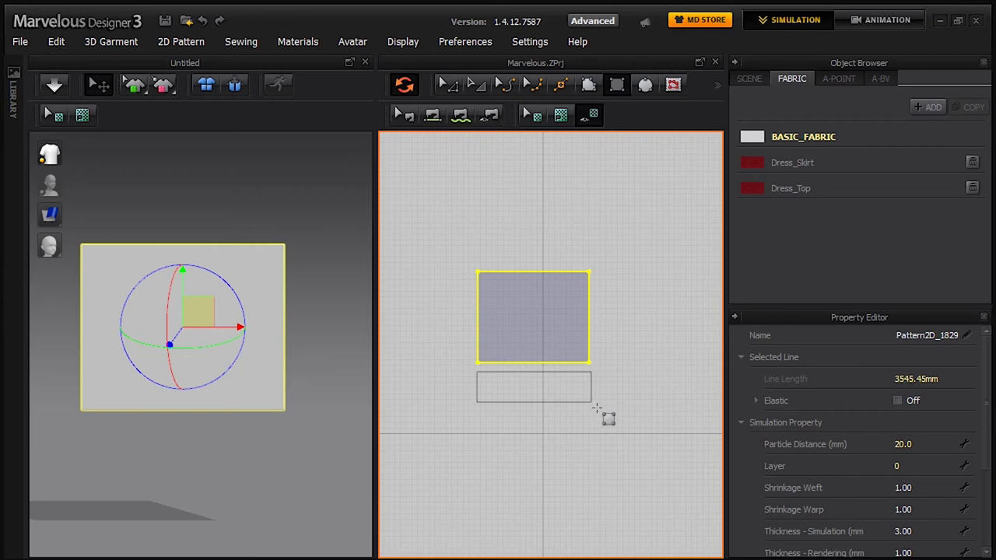
pyautogui.moveTo(578, 427); pyautogui.dragTo(574, 461, button='middle')
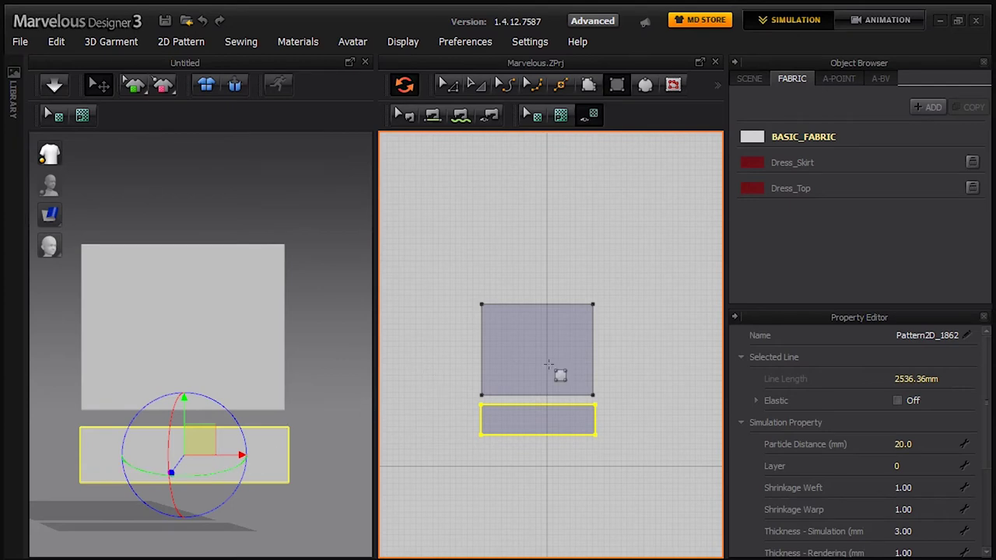
pyautogui.hotkey('ctrl', 'v')
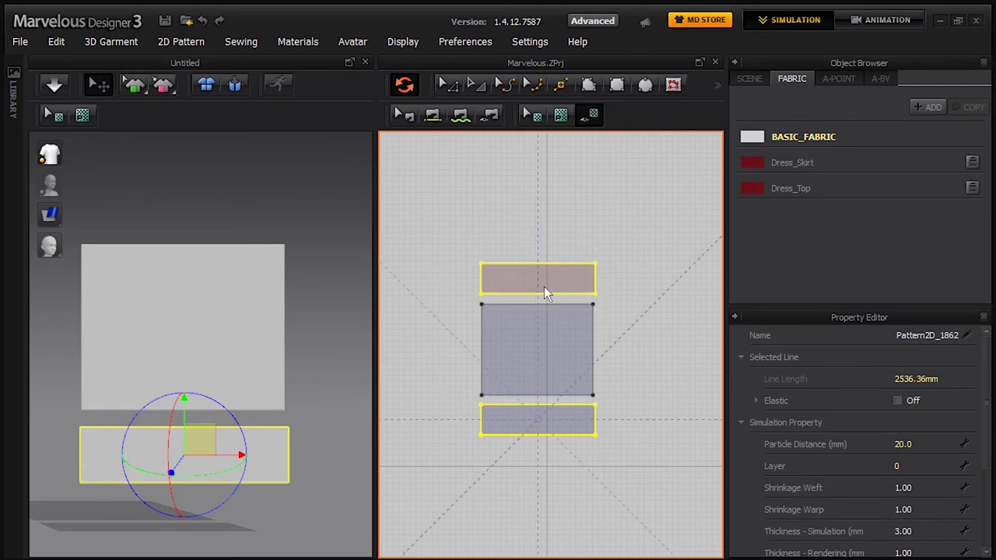
pyautogui.click(544, 286)
# Draw a narrow side strip right of the panel and mirror-paste a copy to the left
pyautogui.click(572, 365)
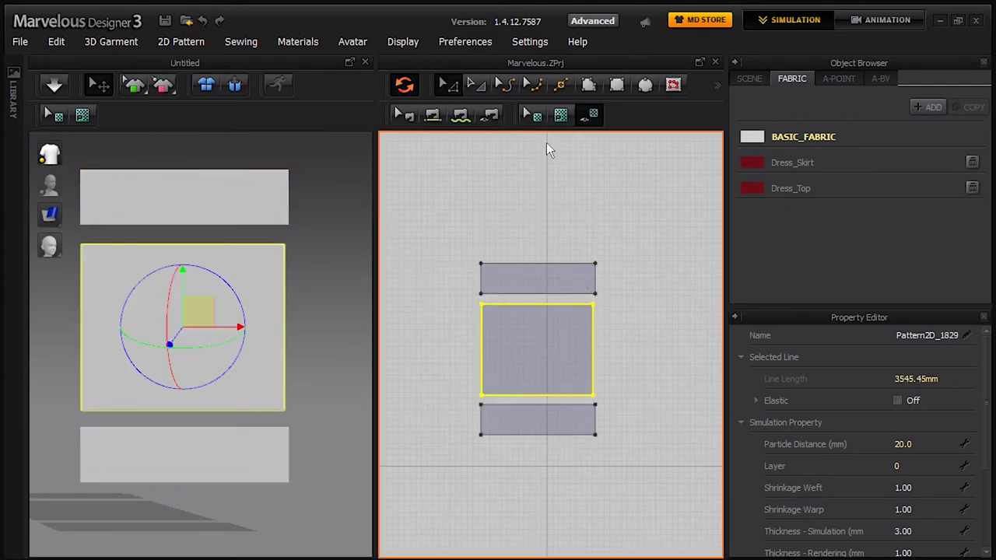
pyautogui.click(616, 84)
pyautogui.moveTo(598, 304); pyautogui.dragTo(636, 395)
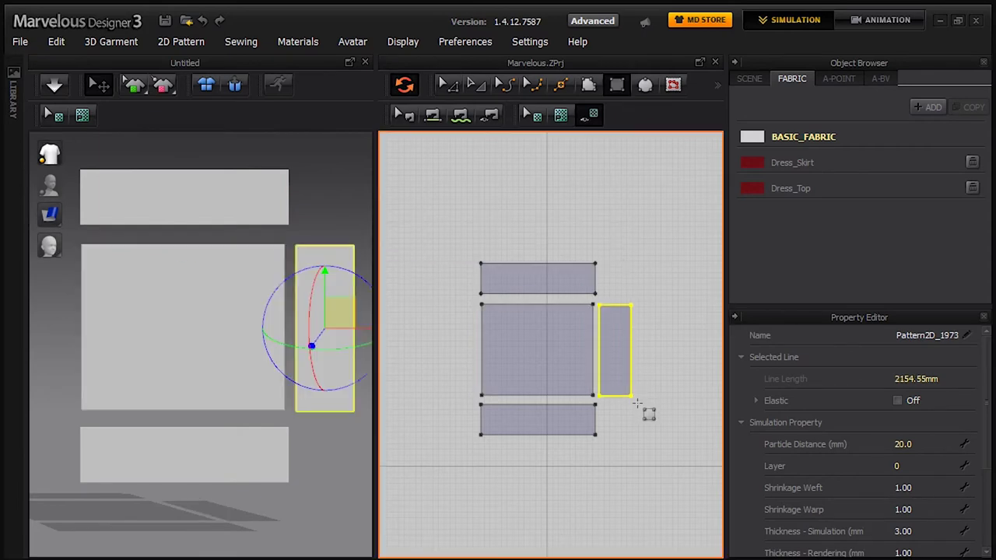
pyautogui.hotkey('ctrl', 'c')
pyautogui.hotkey('ctrl', 'r')
pyautogui.click(468, 362)
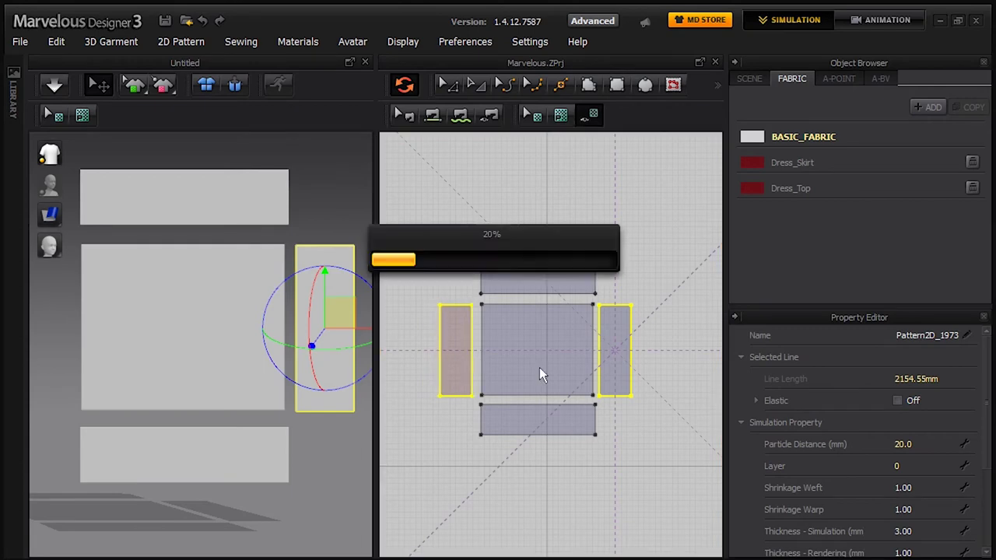
# Paste a copy of the central panel at the right, then start a Segment Sewing seam
pyautogui.moveTo(623, 399); pyautogui.dragTo(608, 399, button='right')
pyautogui.click(483, 351)
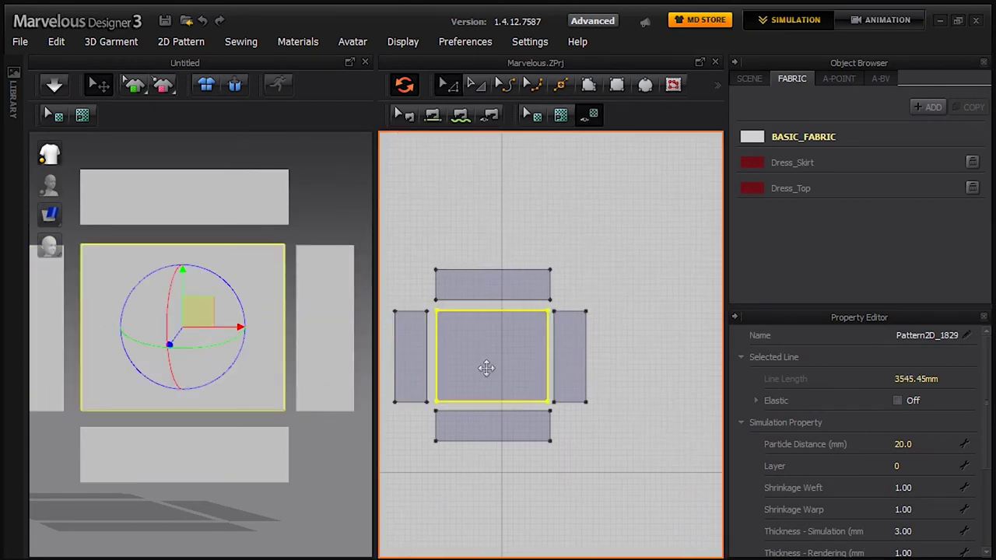
pyautogui.hotkey('ctrl', 'c')
pyautogui.hotkey('ctrl', 'v')
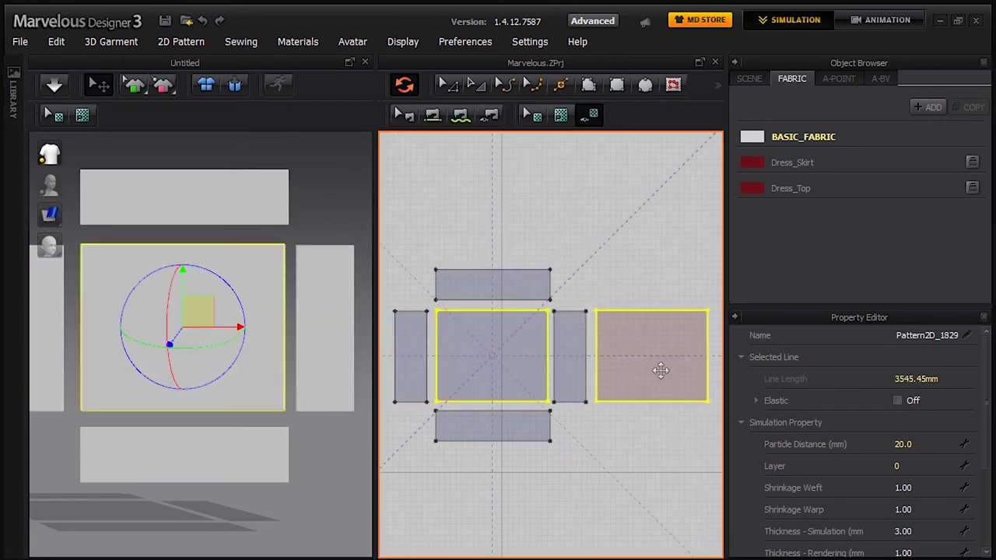
pyautogui.click(670, 369)
pyautogui.click(600, 455)
pyautogui.scroll(3, 580, 400)
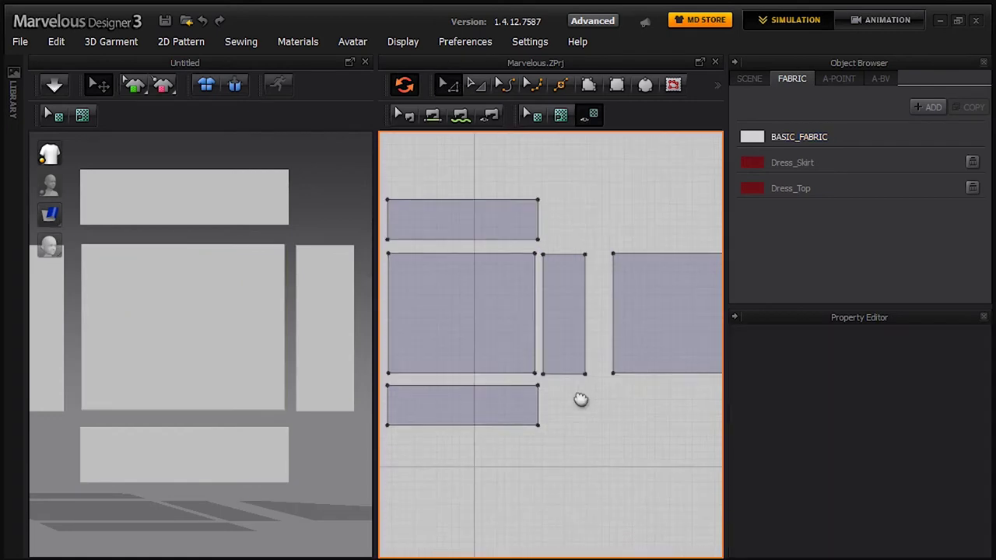
pyautogui.scroll(-4, 596, 407)
pyautogui.moveTo(621, 421); pyautogui.dragTo(612, 390, button='right')
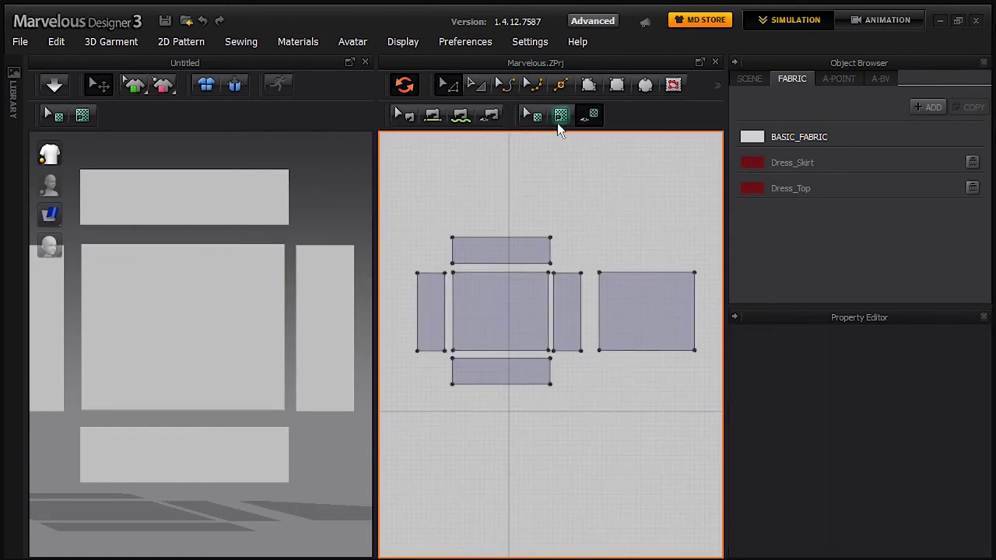
pyautogui.click(440, 123)
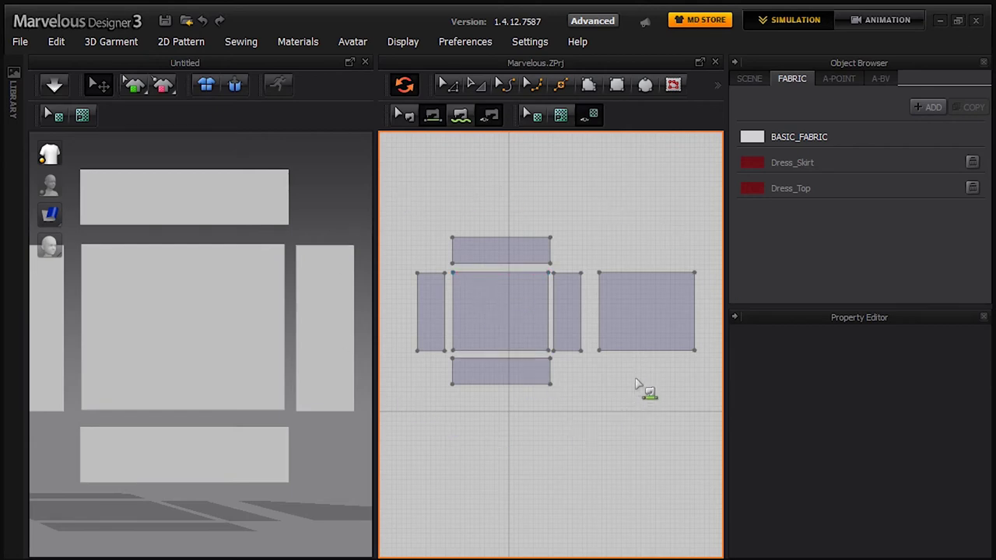
pyautogui.click(547, 297)
# Sew the adjacent side strips together and stitch the top strip to the centre panel
pyautogui.click(553, 296)
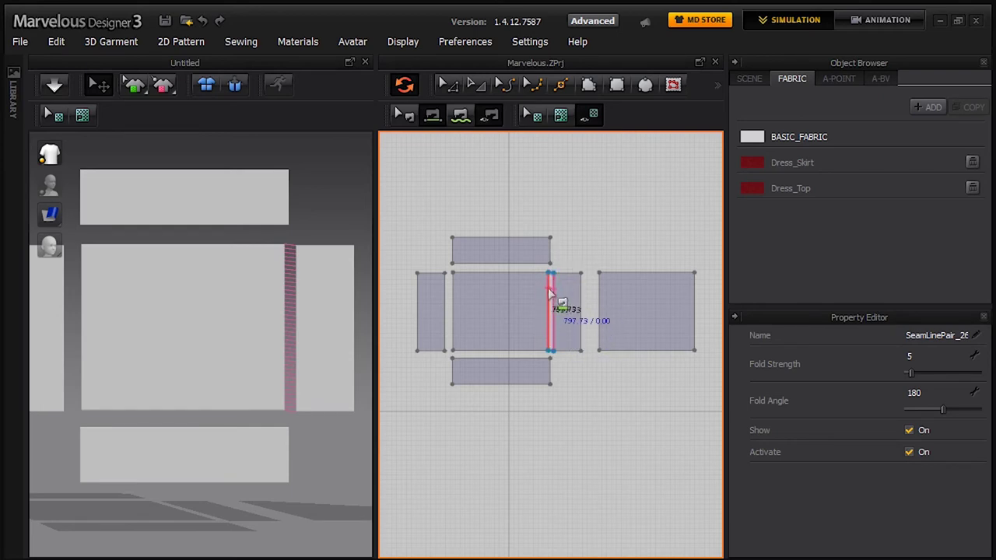
pyautogui.scroll(-2, 554, 324)
pyautogui.scroll(4, 555, 324)
pyautogui.scroll(2, 558, 326)
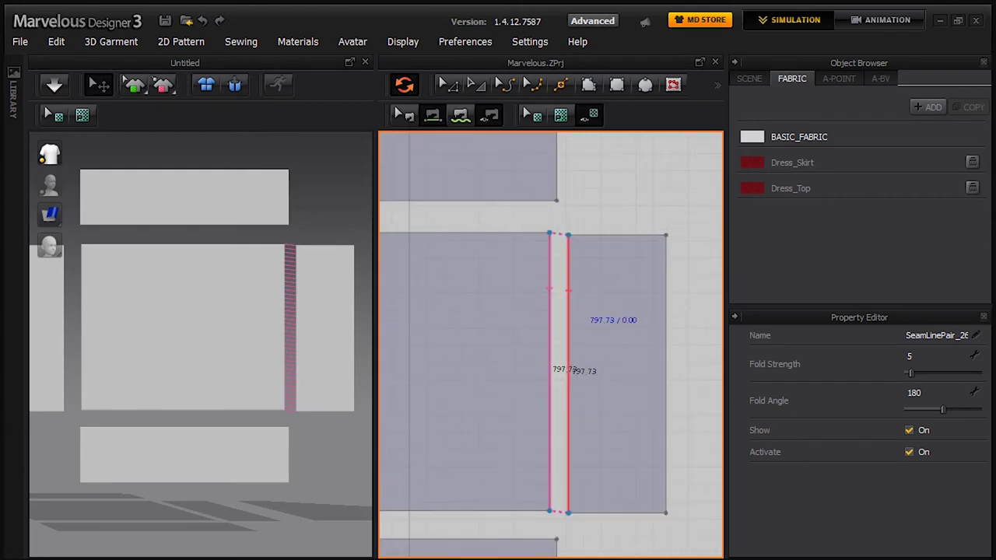
pyautogui.scroll(1, 579, 354)
pyautogui.scroll(-3, 550, 326)
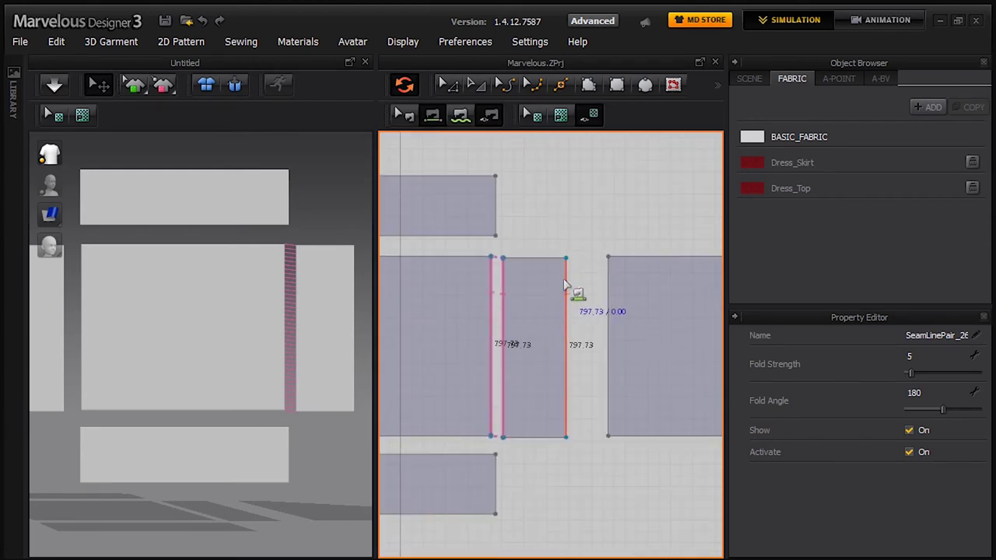
pyautogui.click(566, 294)
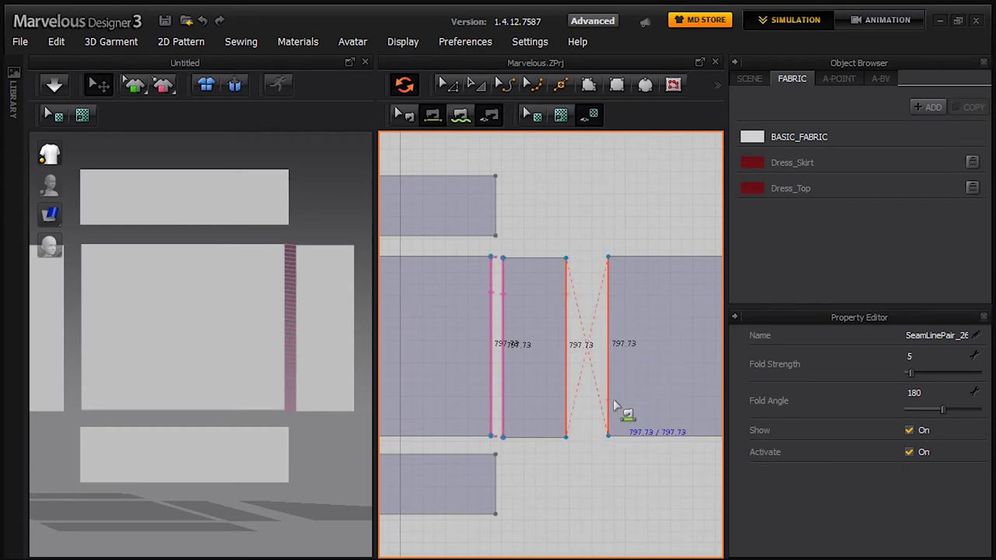
pyautogui.click(606, 329)
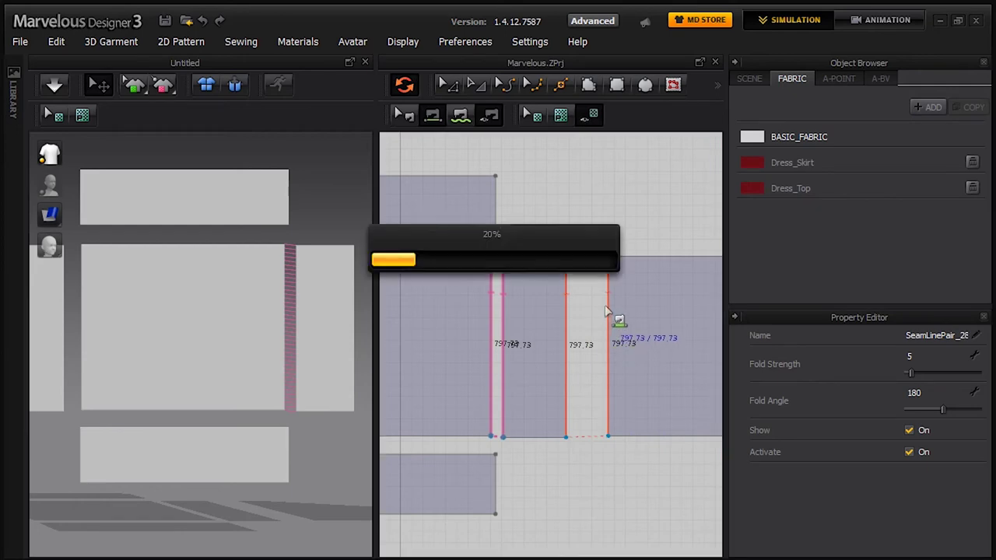
pyautogui.click(553, 287)
pyautogui.click(603, 306)
# Sew the left and bottom strips to the centre panel's edges
pyautogui.scroll(3, 533, 401)
pyautogui.scroll(-4, 535, 403)
pyautogui.scroll(-2, 535, 403)
pyautogui.scroll(1, 538, 351)
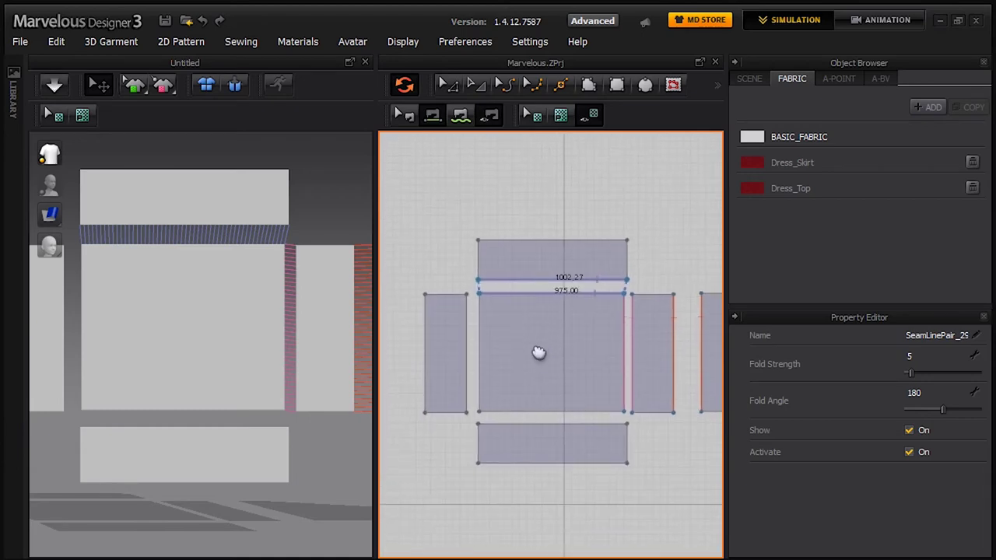
pyautogui.click(479, 335)
pyautogui.click(466, 324)
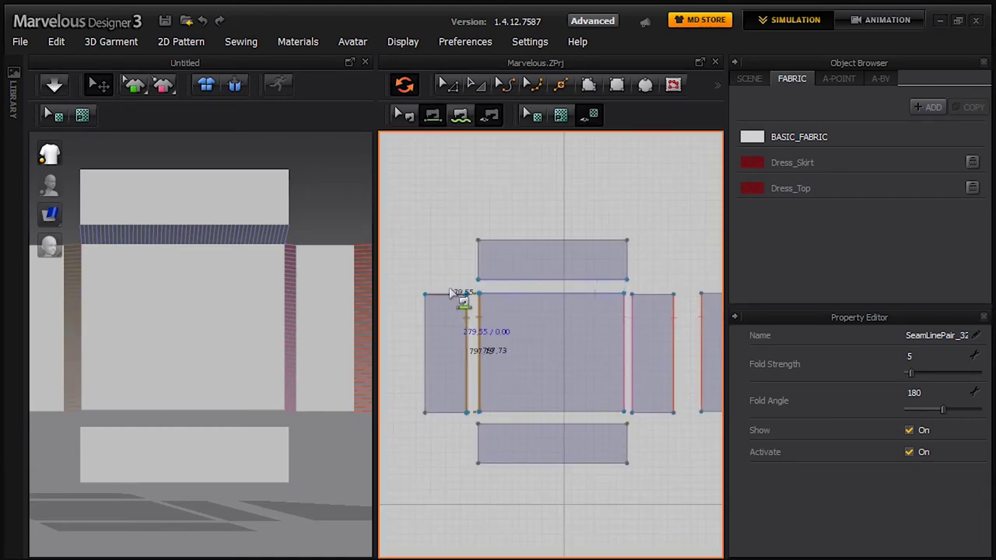
pyautogui.click(523, 411)
pyautogui.click(521, 424)
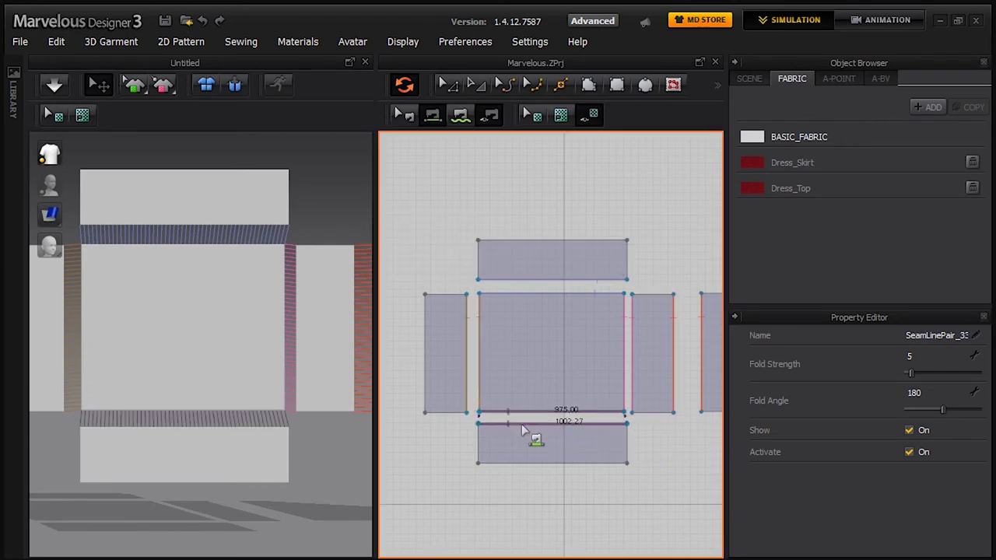
# Join the strip ends: bottom to right strip, and top and bottom to left strip
pyautogui.moveTo(636, 441); pyautogui.dragTo(552, 433, button='middle')
pyautogui.click(551, 432)
pyautogui.click(561, 401)
pyautogui.click(566, 283)
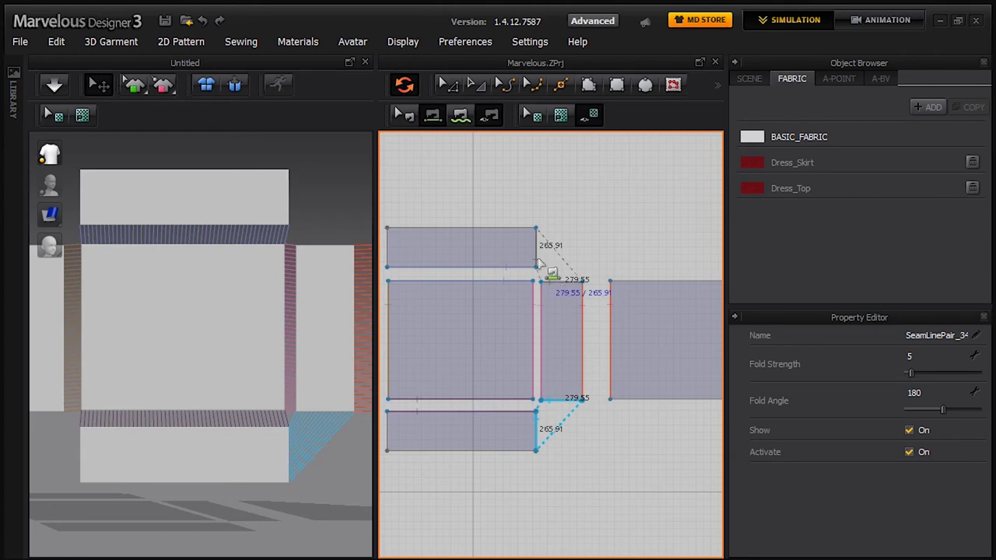
pyautogui.moveTo(537, 276); pyautogui.dragTo(700, 246, button='middle')
pyautogui.click(525, 289)
pyautogui.click(533, 403)
pyautogui.click(554, 426)
# Sew the outer edges of the bottom, top and left strips to the bottom panel
pyautogui.scroll(-2, 498, 460)
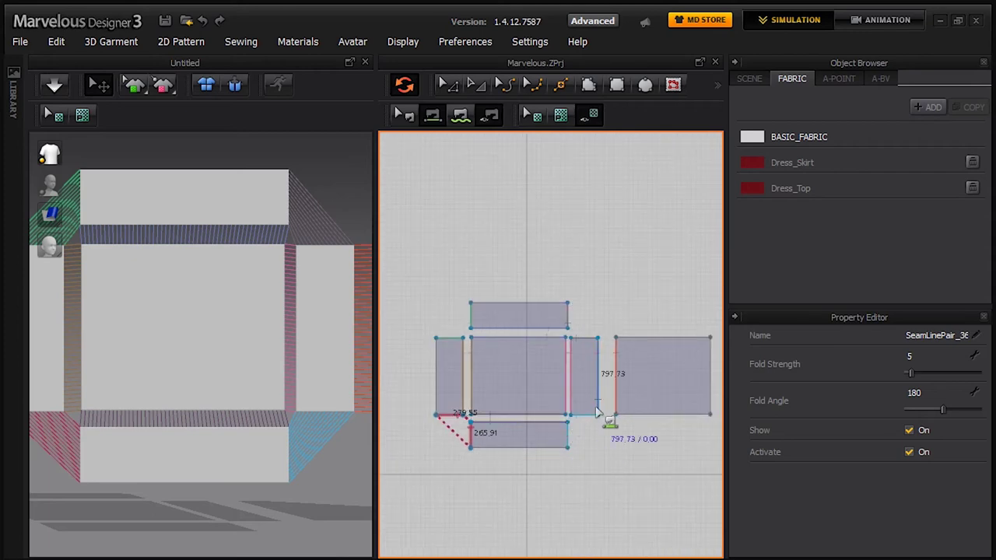
pyautogui.scroll(1, 597, 412)
pyautogui.click(552, 466)
pyautogui.click(661, 417)
pyautogui.moveTo(618, 346)
pyautogui.mouseDown(button='middle')
pyautogui.moveTo(573, 400)
pyautogui.moveTo(619, 392)
pyautogui.moveTo(538, 405)
pyautogui.mouseUp(button='middle')
pyautogui.click(479, 328)
pyautogui.click(601, 371)
pyautogui.click(453, 367)
pyautogui.click(649, 391)
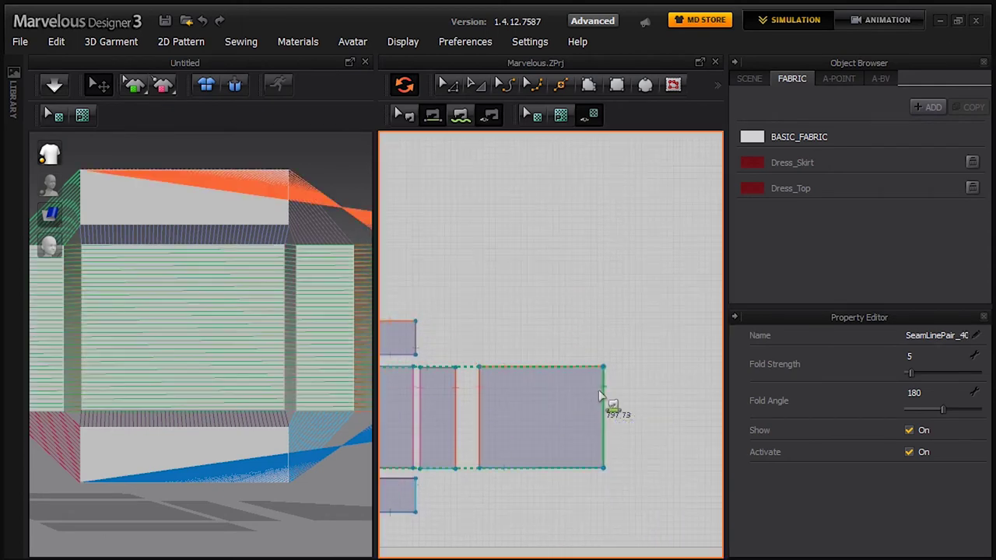
# Angle the 3D view and marquee-select all pattern pieces with the Select/Move tool
pyautogui.moveTo(605, 435)
pyautogui.mouseDown(button='middle')
pyautogui.moveTo(667, 334)
pyautogui.moveTo(596, 351)
pyautogui.mouseUp(button='middle')
pyautogui.scroll(-3, 661, 338)
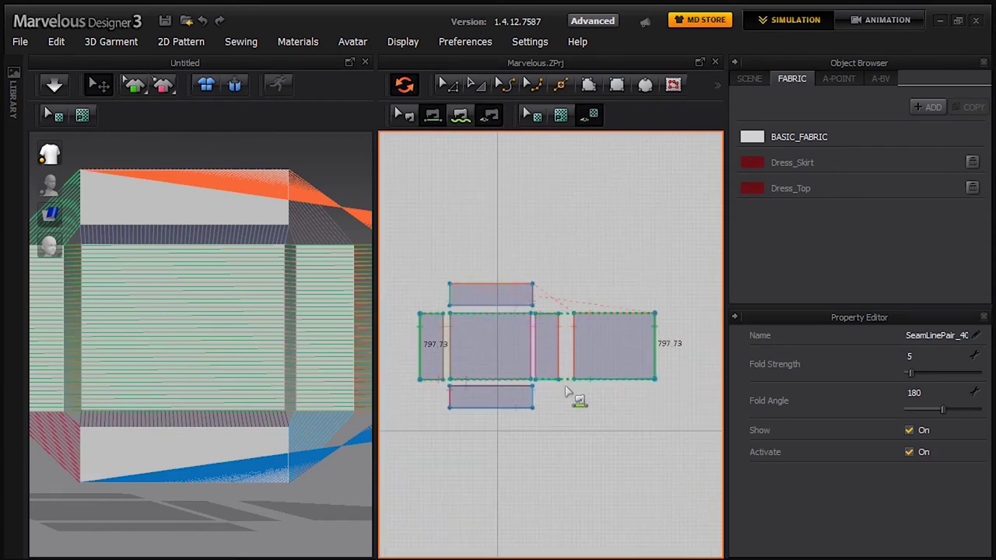
pyautogui.moveTo(260, 345)
pyautogui.mouseDown(button='right')
pyautogui.moveTo(169, 359)
pyautogui.moveTo(202, 354)
pyautogui.mouseUp(button='right')
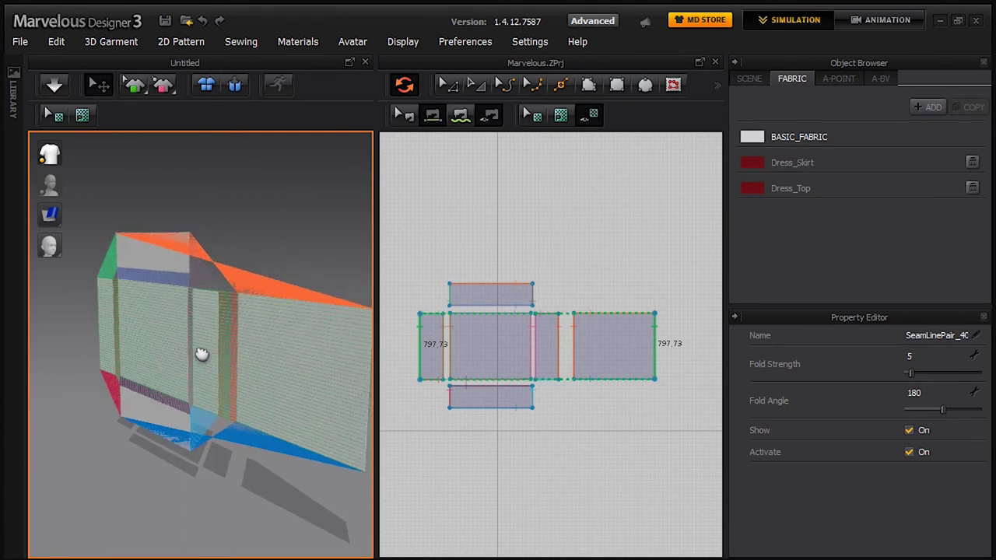
pyautogui.click(462, 83)
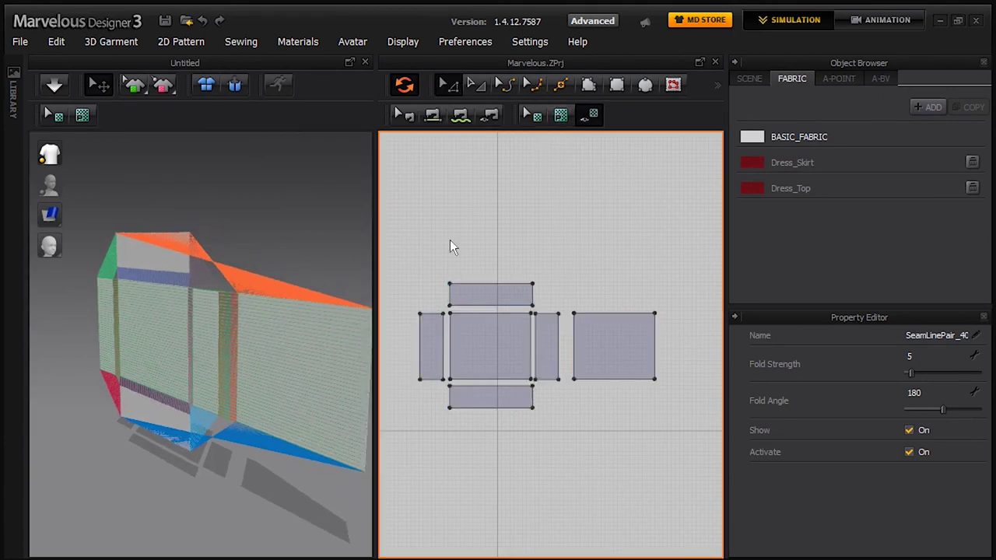
pyautogui.click(512, 436)
pyautogui.moveTo(720, 438); pyautogui.dragTo(720, 438)
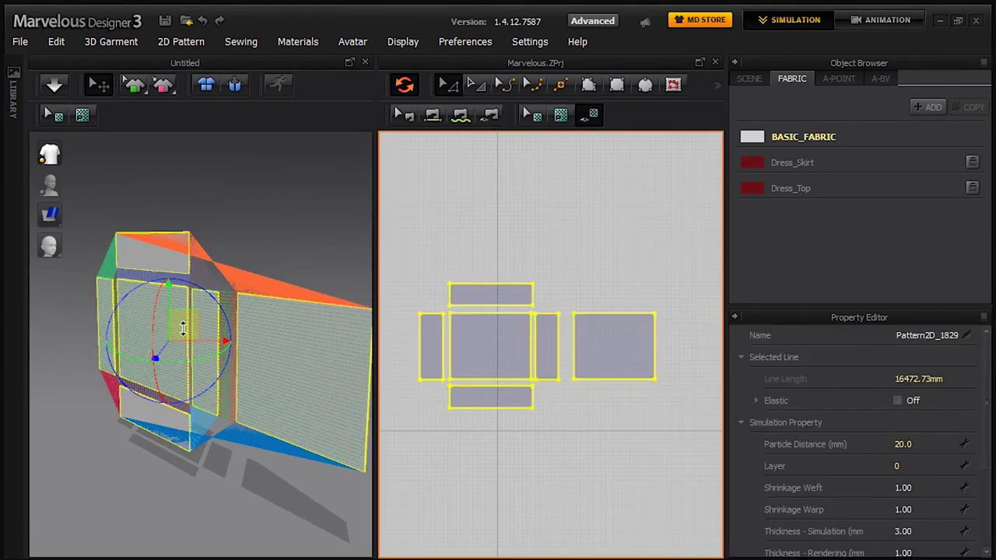
# Check Gizmo mode, select all patterns with Ctrl+A, and rotate them to lie flat
pyautogui.rightClick(240, 246)
pyautogui.moveTo(264, 196)
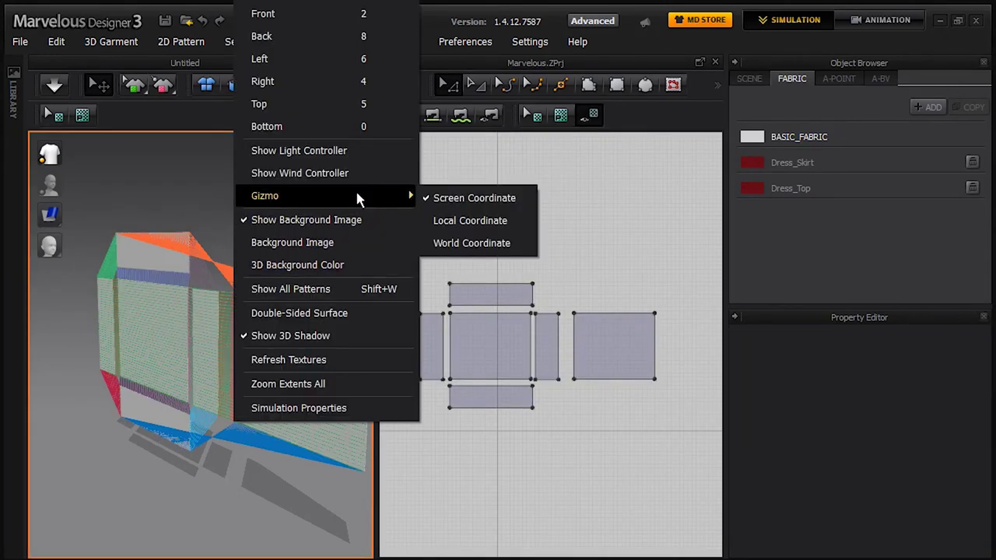
pyautogui.click(464, 221)
pyautogui.hotkey('ctrl', 'a')
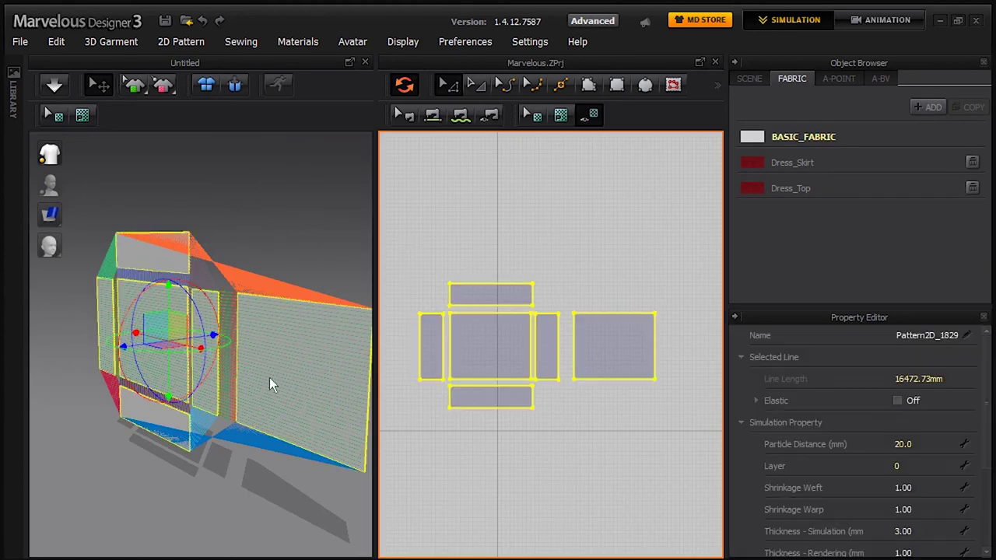
pyautogui.moveTo(134, 315); pyautogui.dragTo(218, 278)
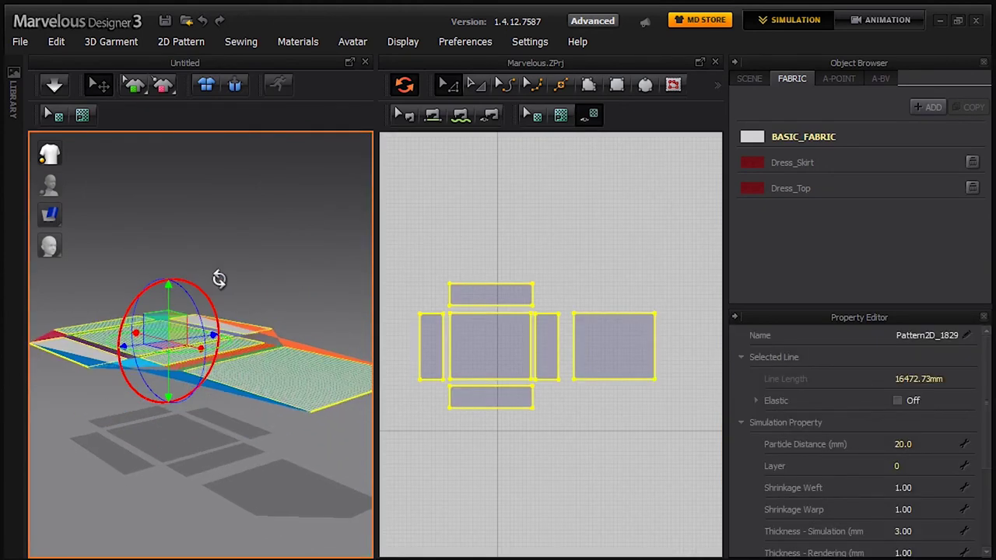
# Move and rotate the separate bottom panel into line with the cushion, then start simulation
pyautogui.click(654, 247)
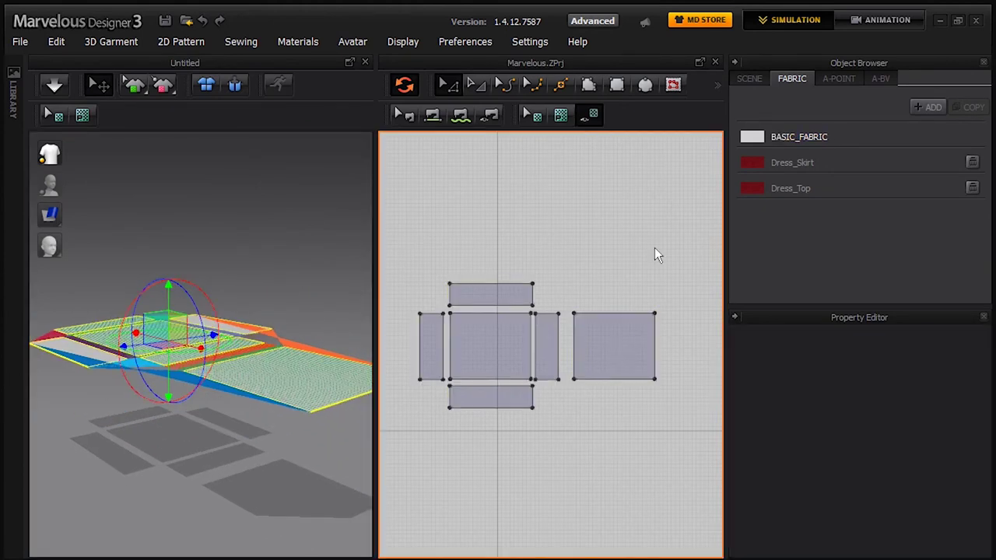
pyautogui.click(635, 353)
pyautogui.moveTo(327, 381); pyautogui.dragTo(173, 342)
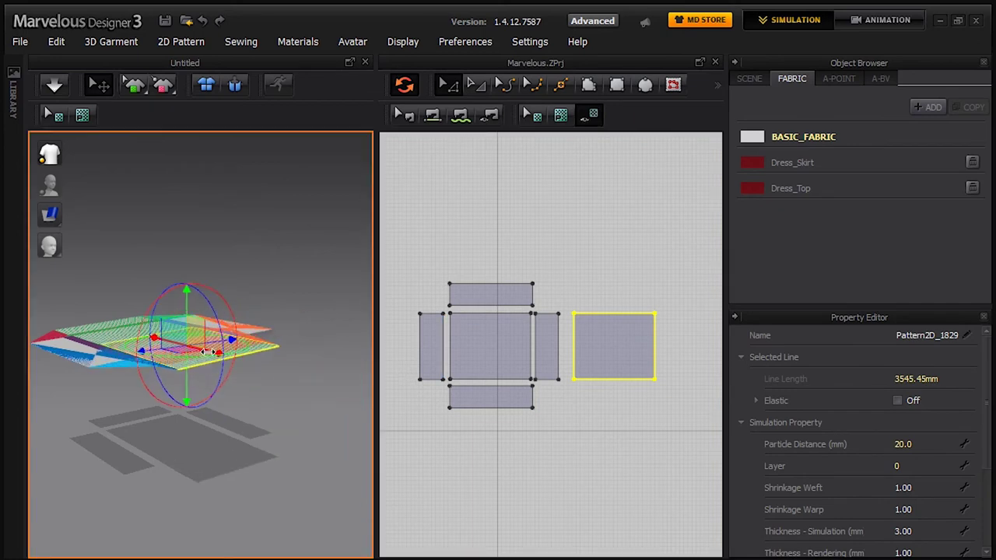
pyautogui.moveTo(182, 296)
pyautogui.mouseDown()
pyautogui.moveTo(224, 548)
pyautogui.moveTo(53, 537)
pyautogui.moveTo(62, 527)
pyautogui.mouseUp()
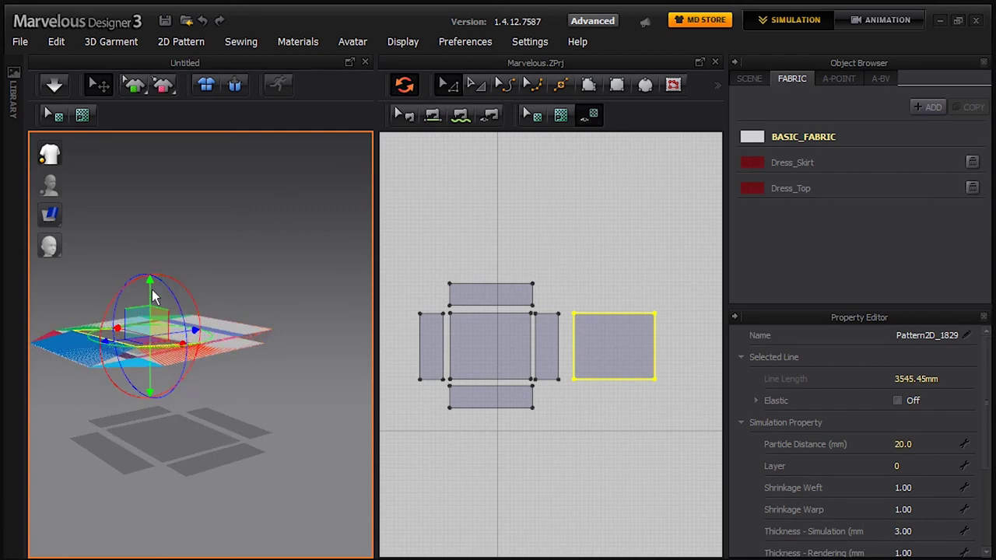
pyautogui.moveTo(156, 293)
pyautogui.mouseDown(button='right')
pyautogui.moveTo(192, 424)
pyautogui.moveTo(218, 404)
pyautogui.moveTo(306, 400)
pyautogui.mouseUp(button='right')
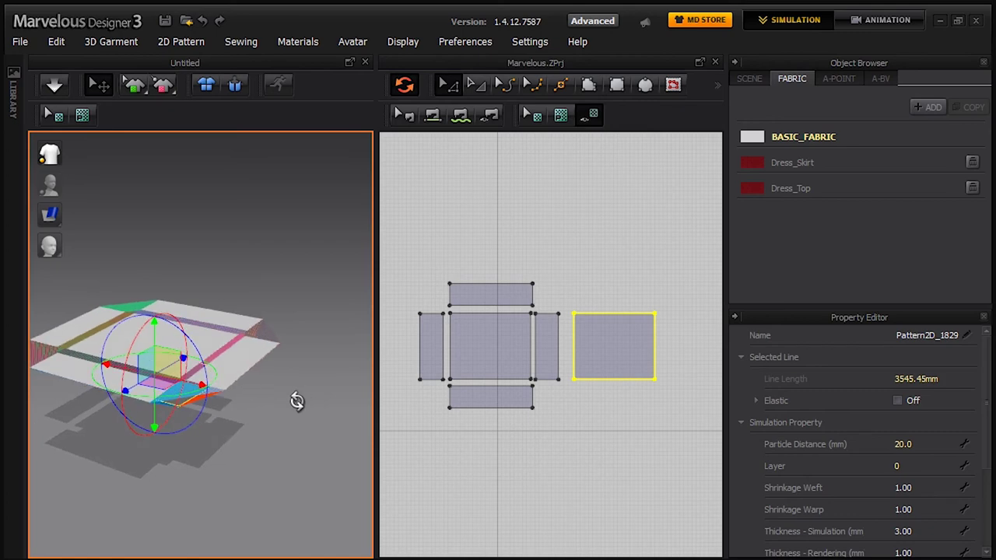
pyautogui.press('space')
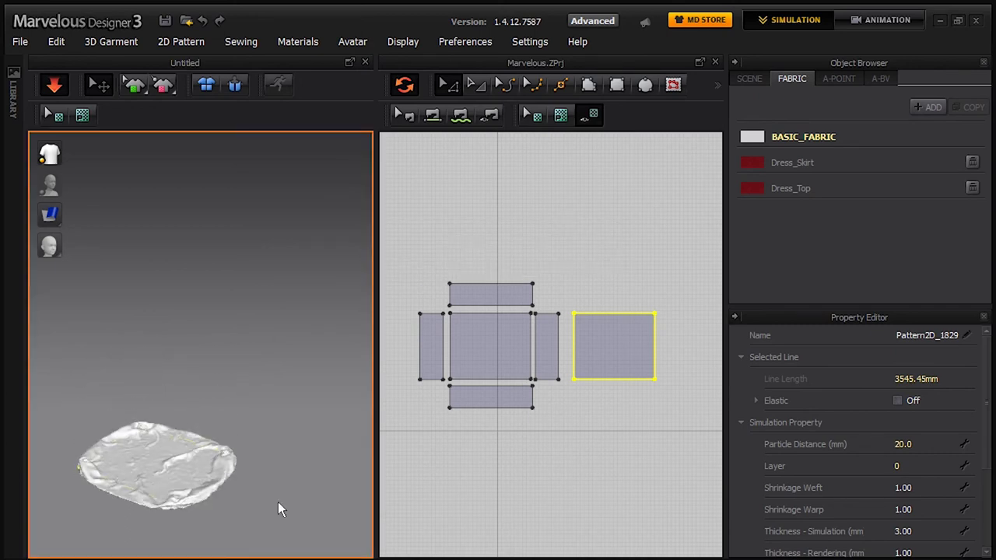
# Tug the simulated fabric upward and select the bottom panel, top strip and left strip
pyautogui.moveTo(282, 464); pyautogui.dragTo(289, 441)
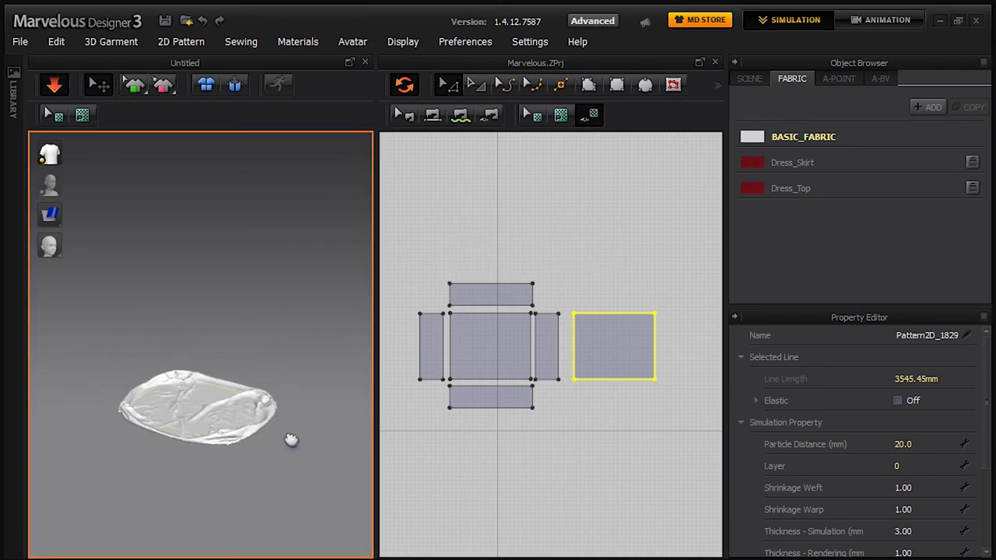
pyautogui.moveTo(273, 464); pyautogui.dragTo(264, 348)
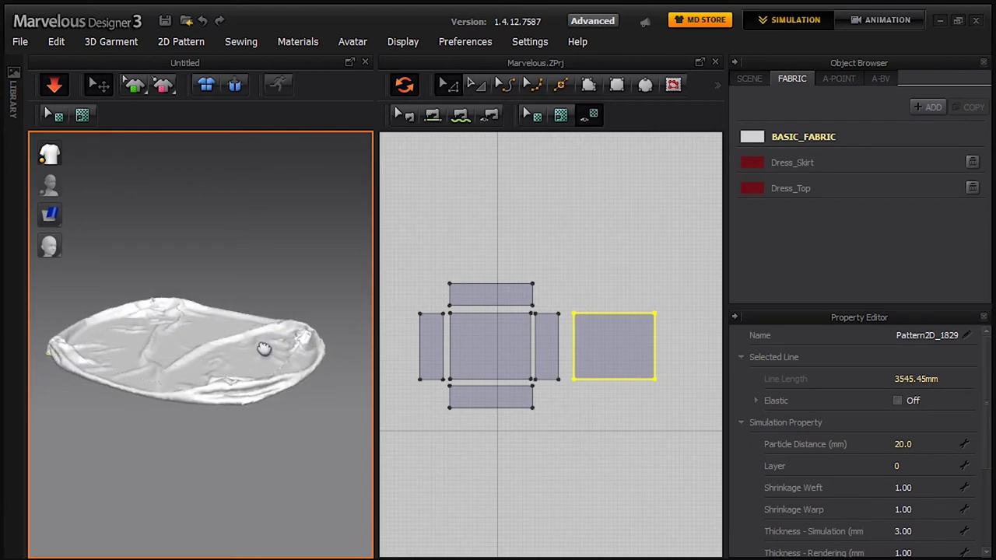
pyautogui.click(482, 354)
pyautogui.click(630, 354)
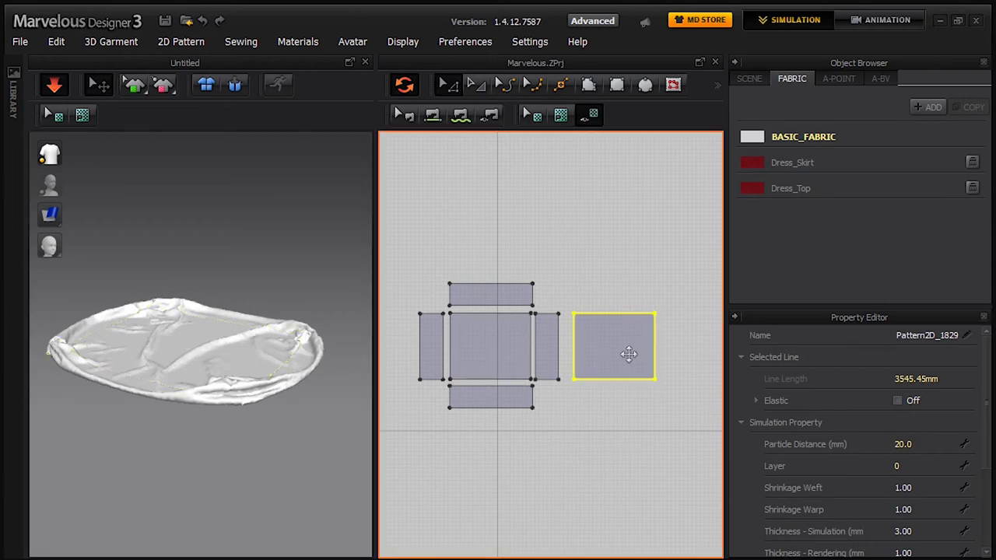
pyautogui.click(548, 354)
pyautogui.click(504, 298)
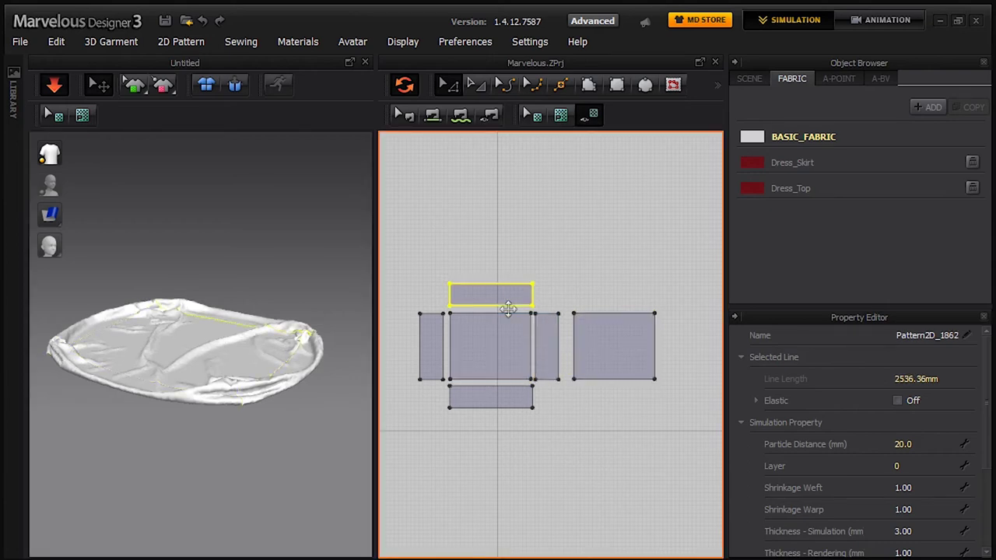
pyautogui.click(441, 348)
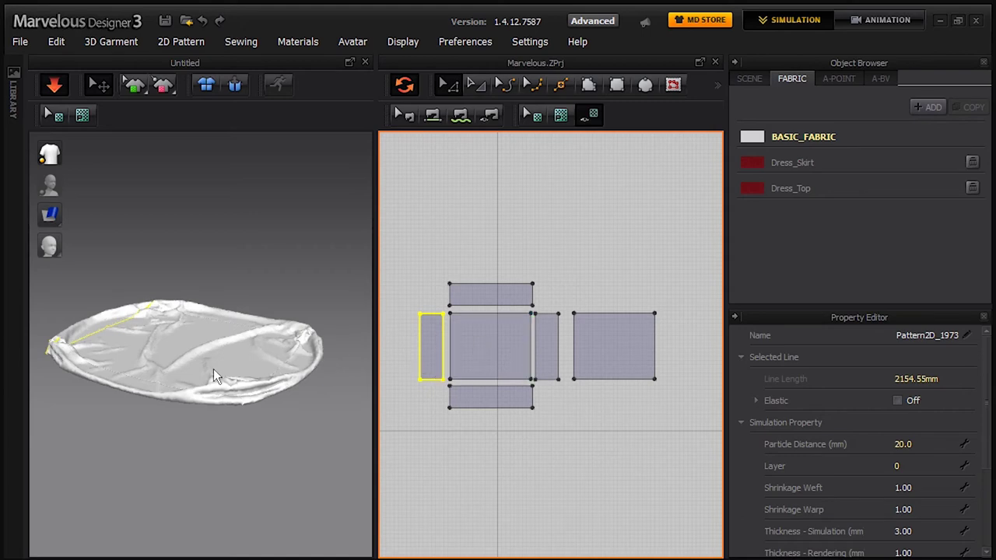
pyautogui.click(402, 268)
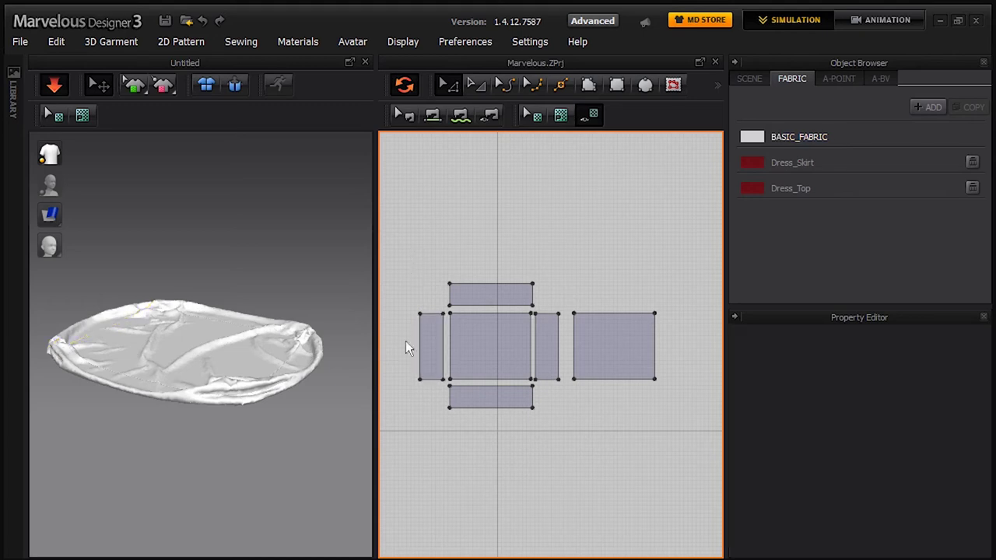
# With all patterns selected, set pressure to 10 and make outlines elastic at ratio 94
pyautogui.hotkey('ctrl', 'a')
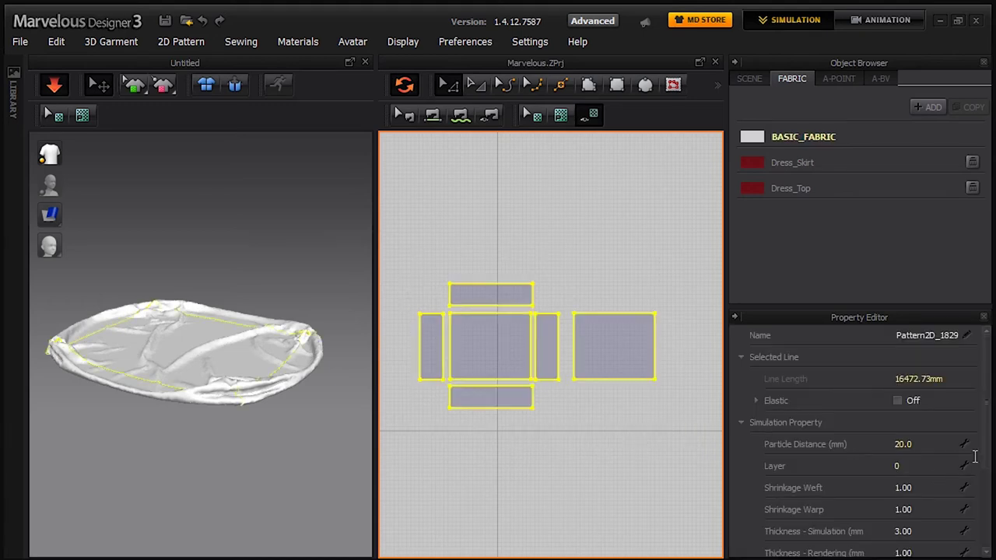
pyautogui.scroll(-3, 863, 482)
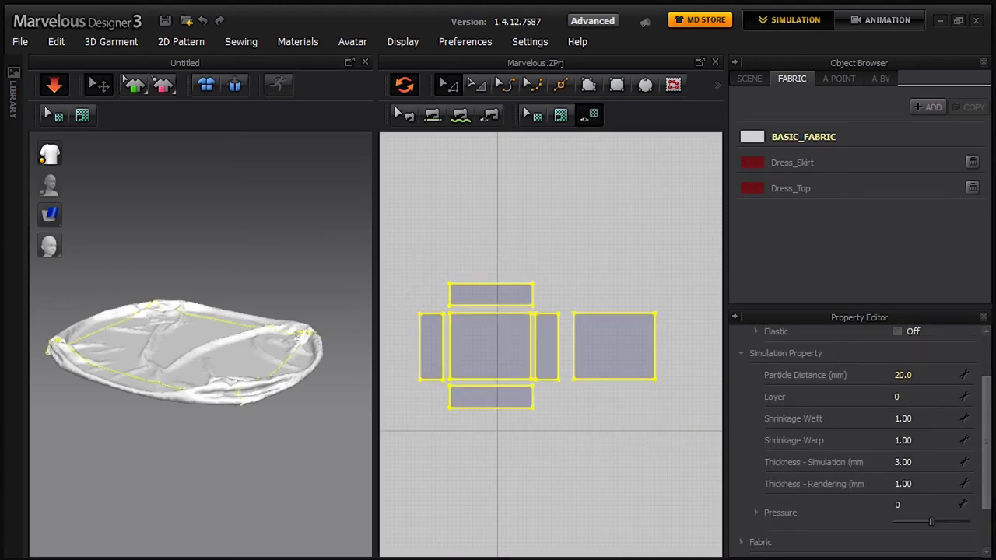
pyautogui.moveTo(941, 532); pyautogui.dragTo(947, 532)
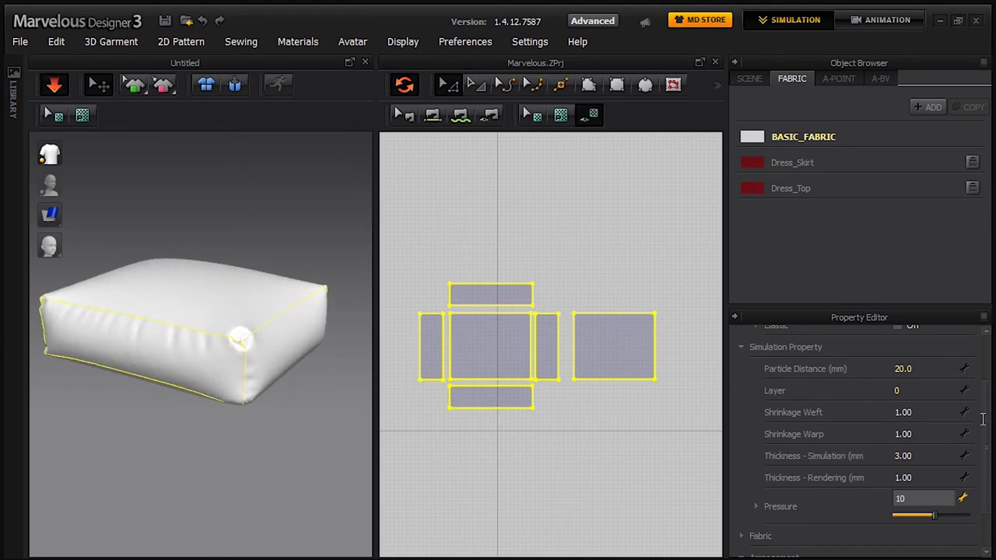
pyautogui.moveTo(988, 420); pyautogui.dragTo(988, 376)
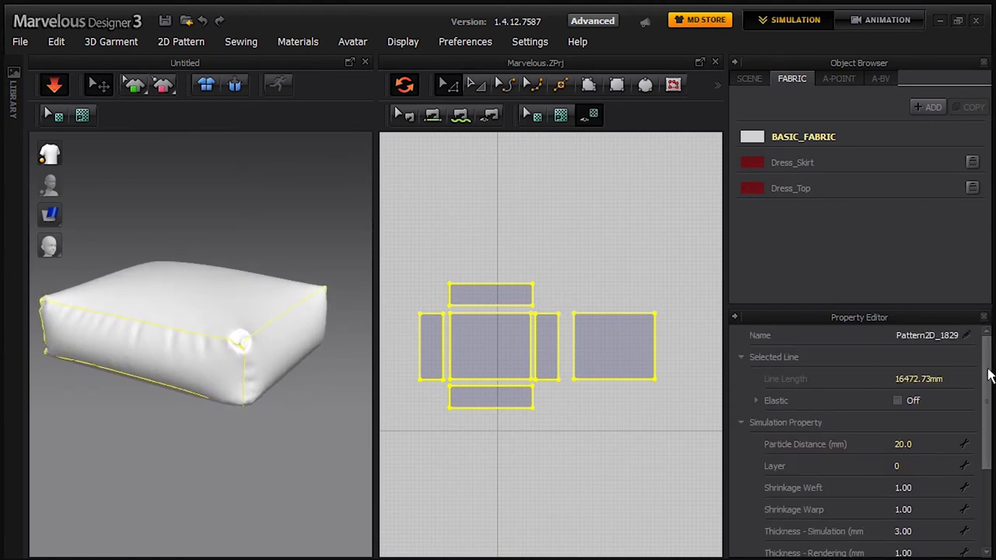
pyautogui.click(899, 401)
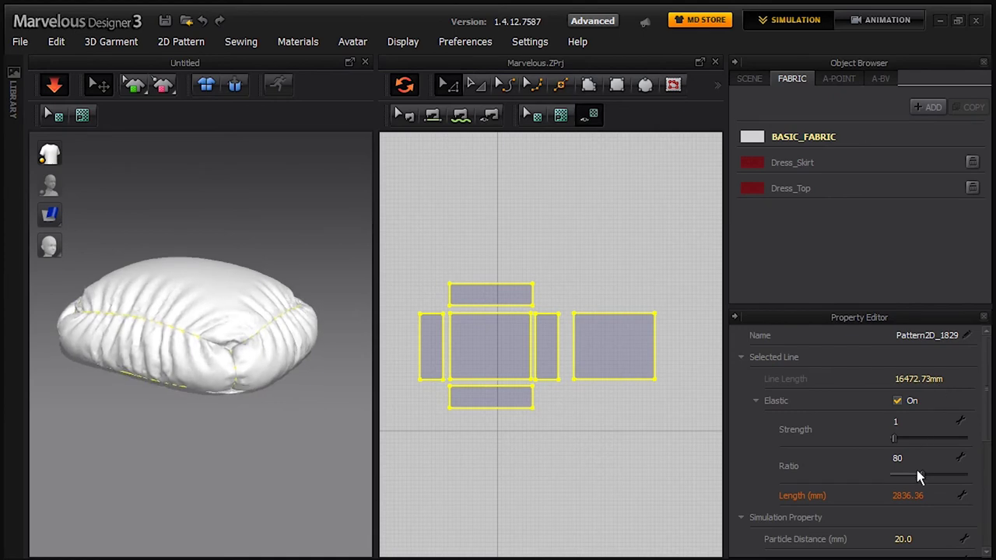
pyautogui.scroll(12, 930, 490)
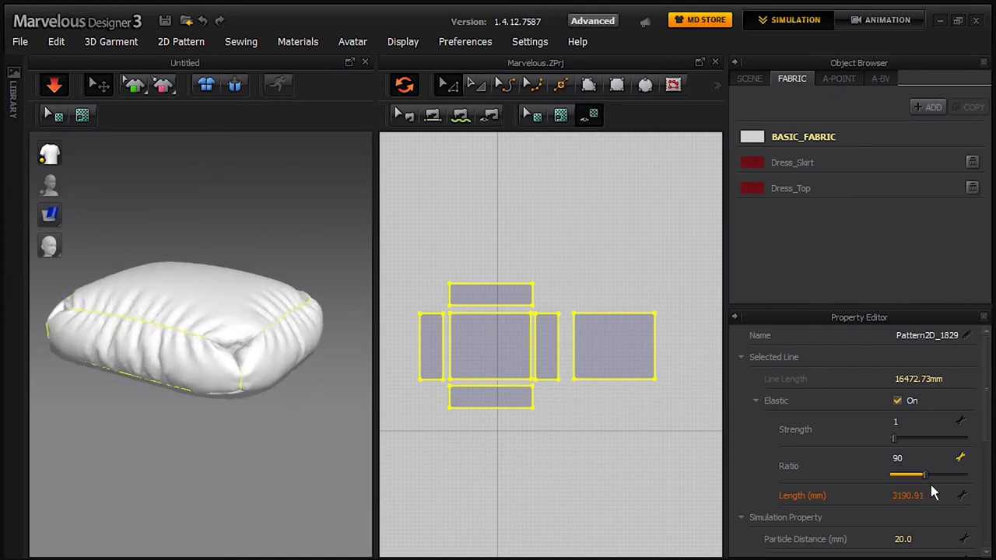
pyautogui.scroll(2, 931, 494)
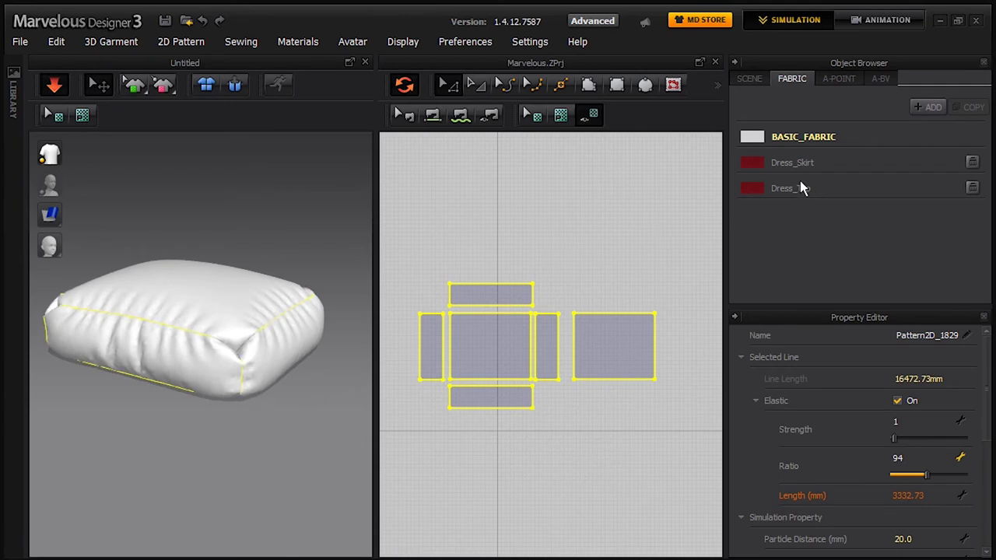
pyautogui.click(553, 399)
pyautogui.click(554, 366)
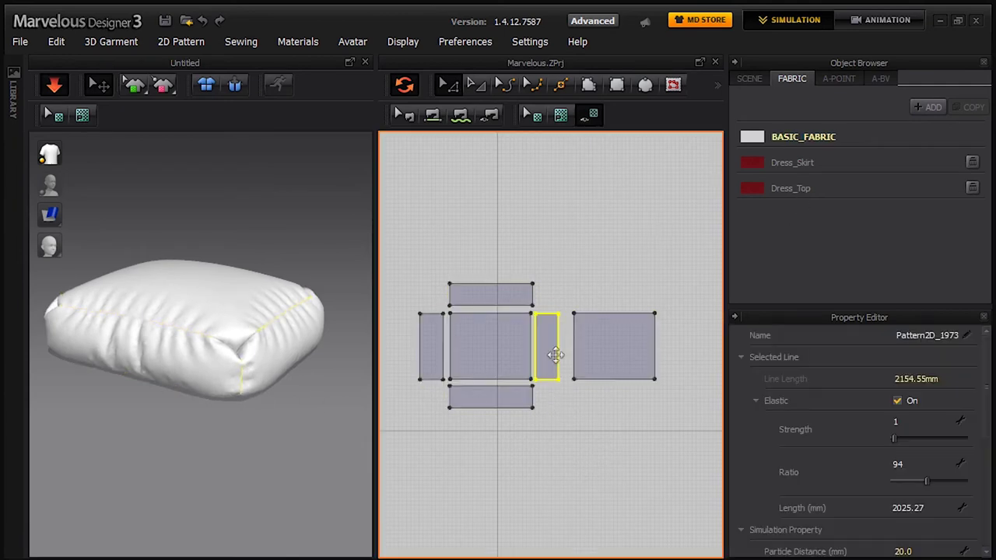
# Select the four side strips and assign them the Dress_Skirt fabric
pyautogui.keyDown('shift'); pyautogui.click(506, 300); pyautogui.keyUp('shift')
pyautogui.keyDown('shift'); pyautogui.click(440, 356); pyautogui.keyUp('shift')
pyautogui.keyDown('shift'); pyautogui.click(489, 402); pyautogui.keyUp('shift')
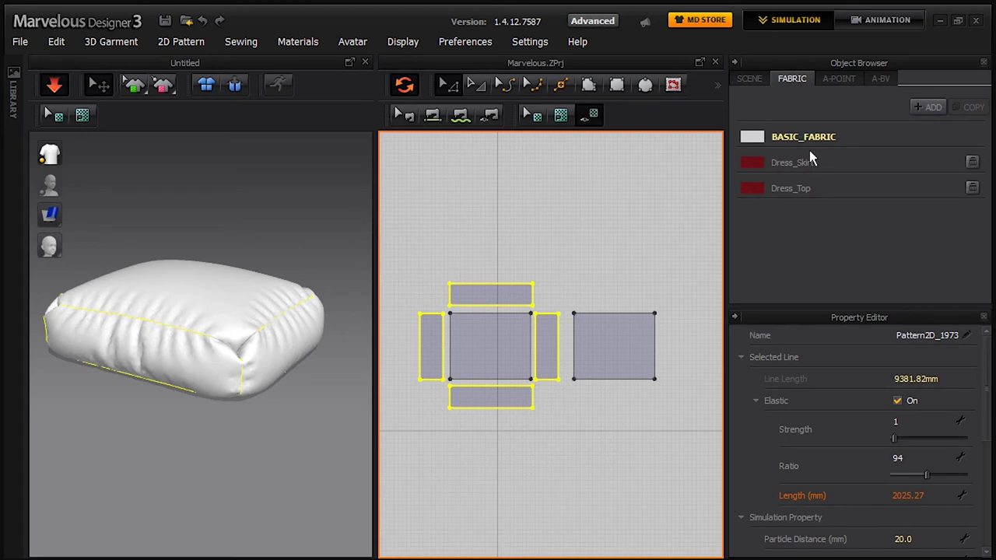
pyautogui.click(750, 359)
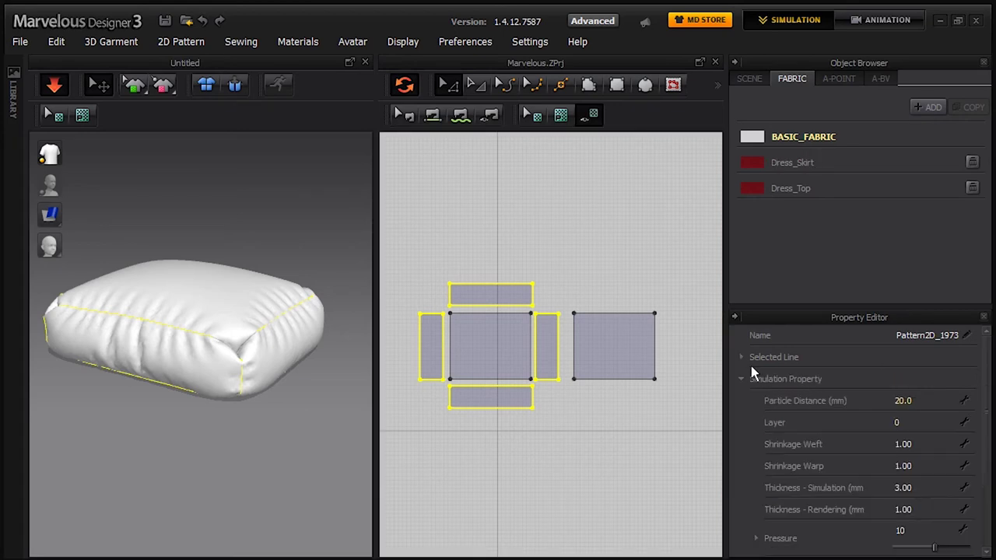
pyautogui.click(750, 381)
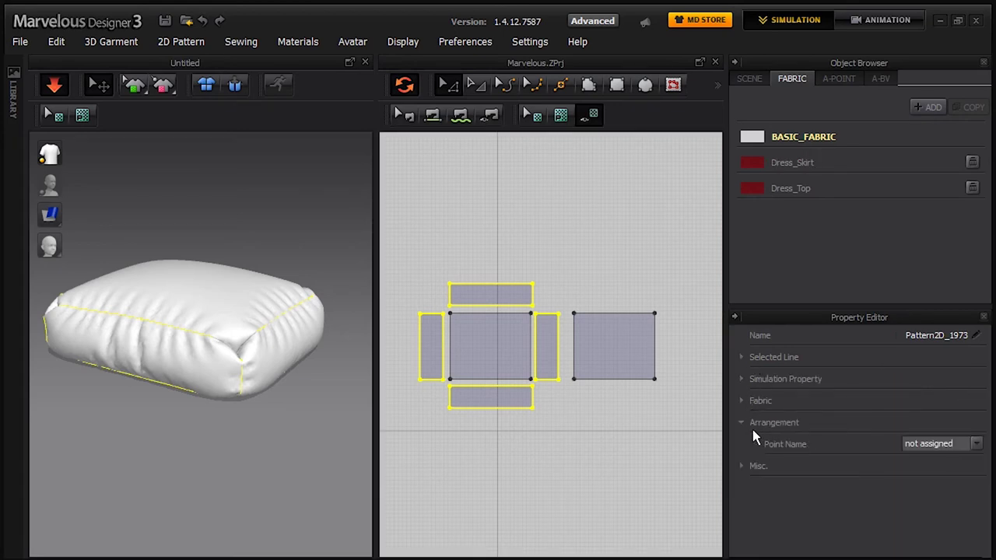
pyautogui.click(748, 474)
pyautogui.click(752, 407)
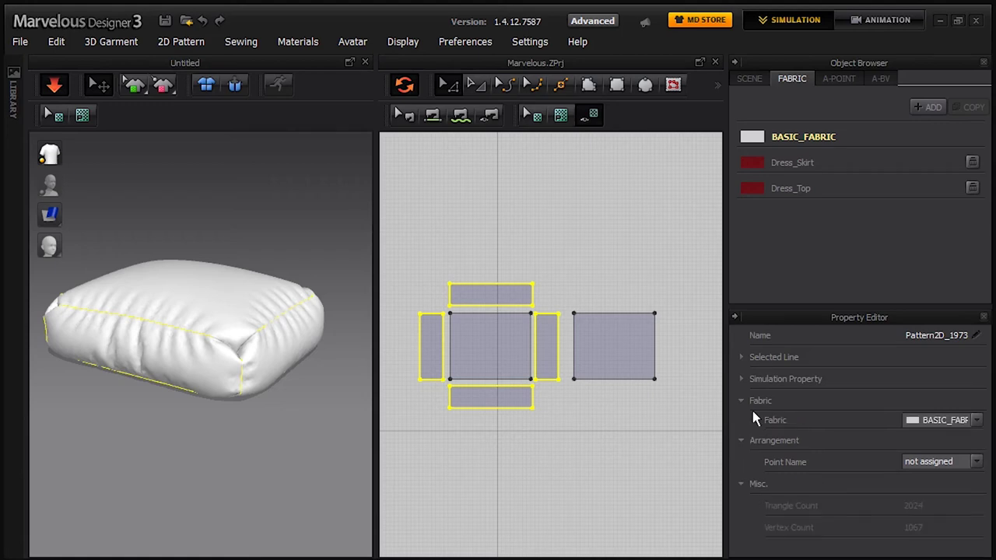
pyautogui.click(976, 420)
pyautogui.click(964, 440)
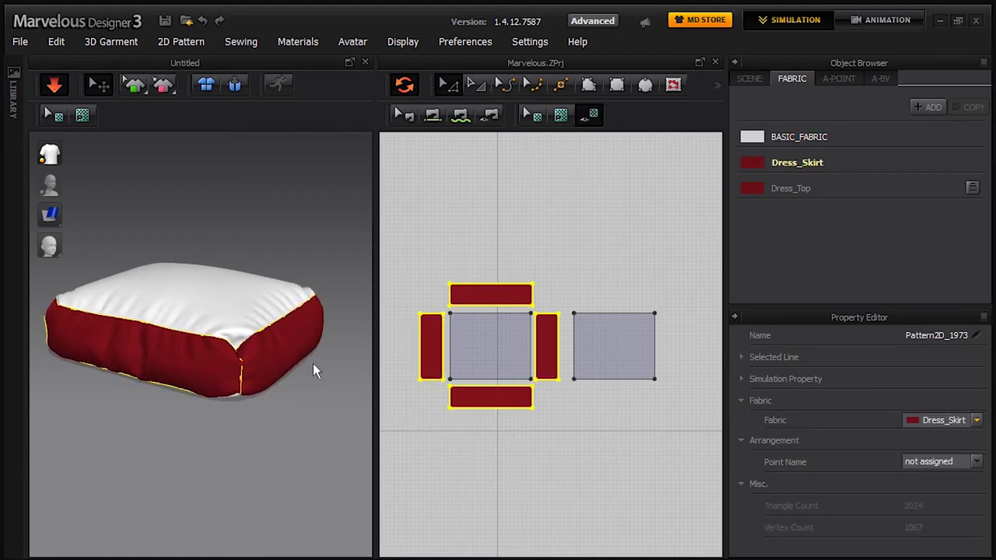
# Apply the brown texture from Library > joycg_map > Leather to the Dress_Skirt fabric
pyautogui.click(471, 334)
pyautogui.click(602, 346)
pyautogui.click(565, 346)
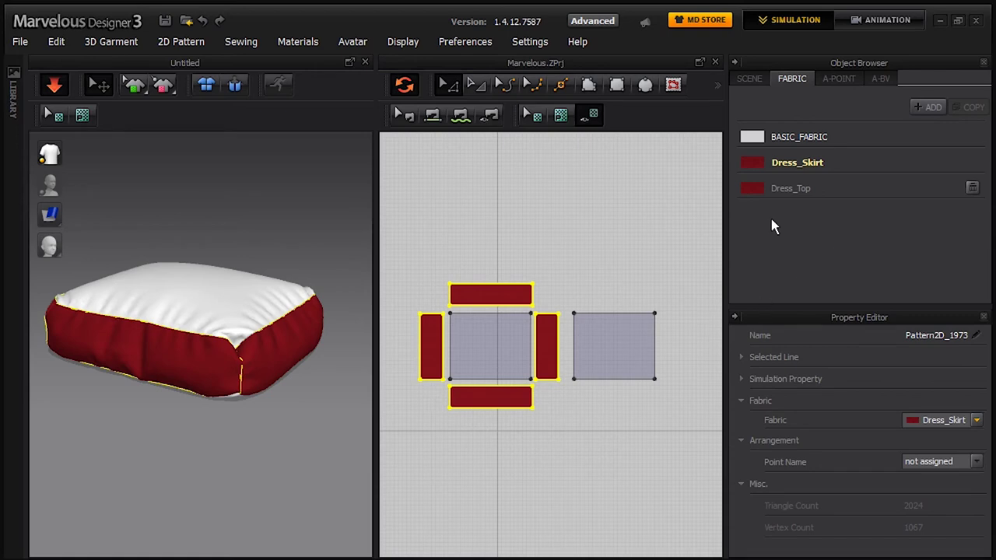
pyautogui.click(13, 102)
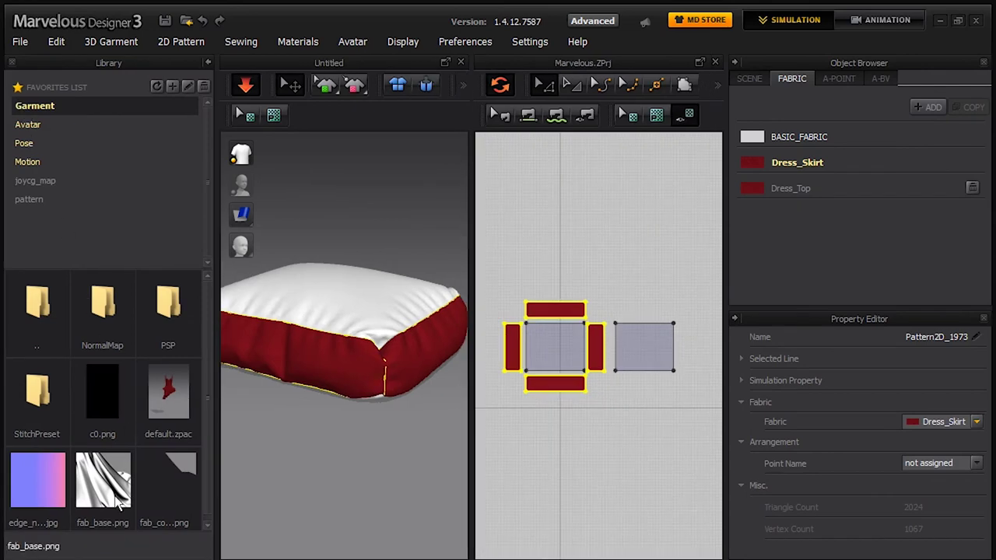
pyautogui.click(42, 184)
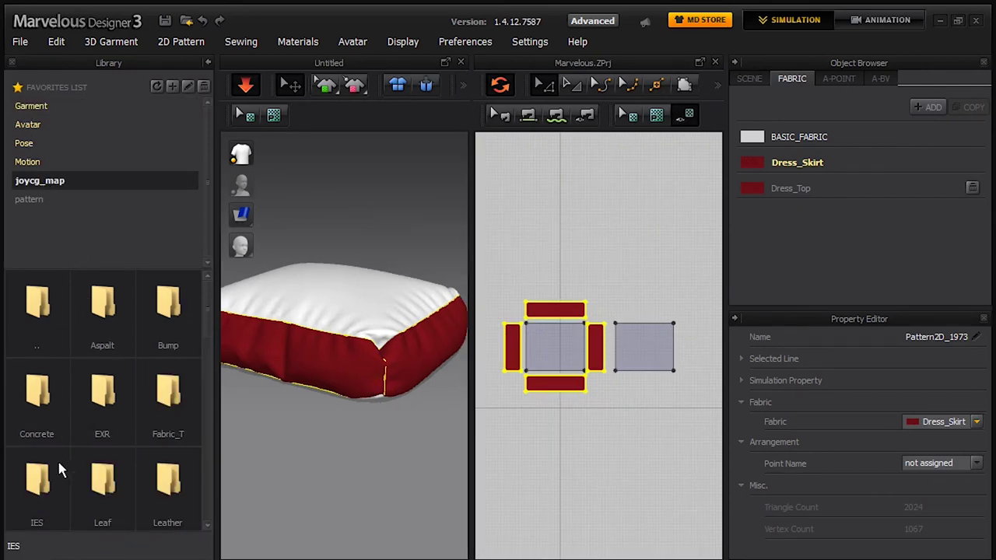
pyautogui.doubleClick(185, 495)
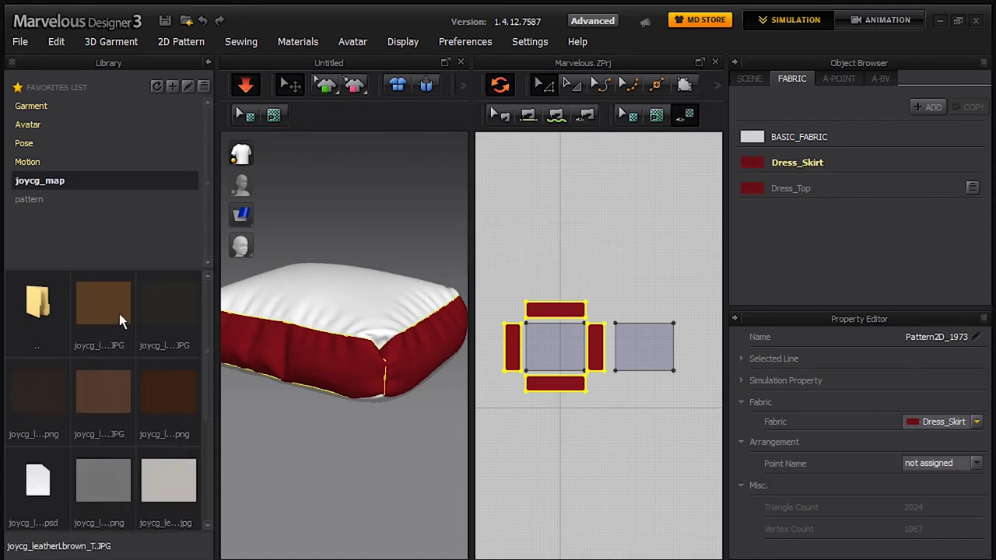
pyautogui.moveTo(137, 398); pyautogui.dragTo(515, 362)
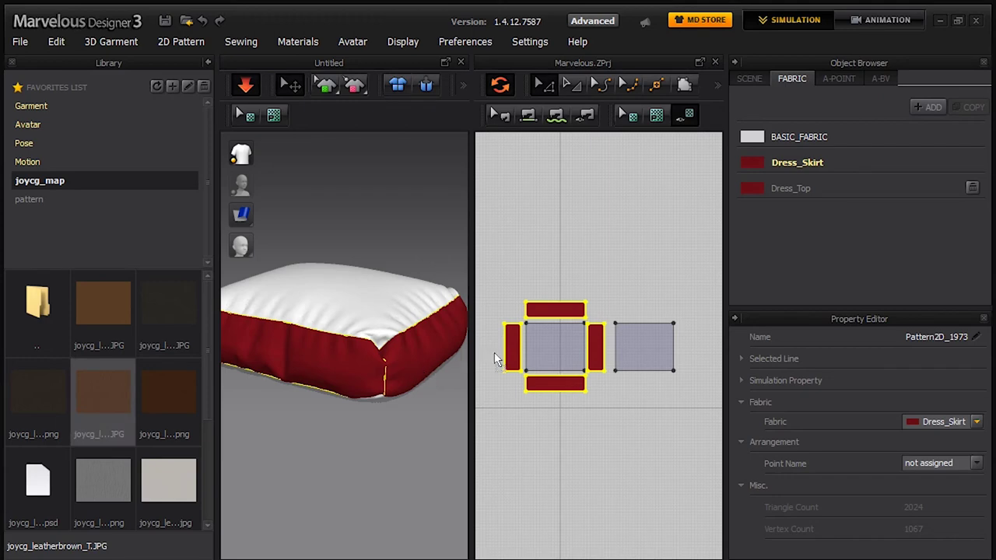
pyautogui.moveTo(515, 362); pyautogui.dragTo(515, 362)
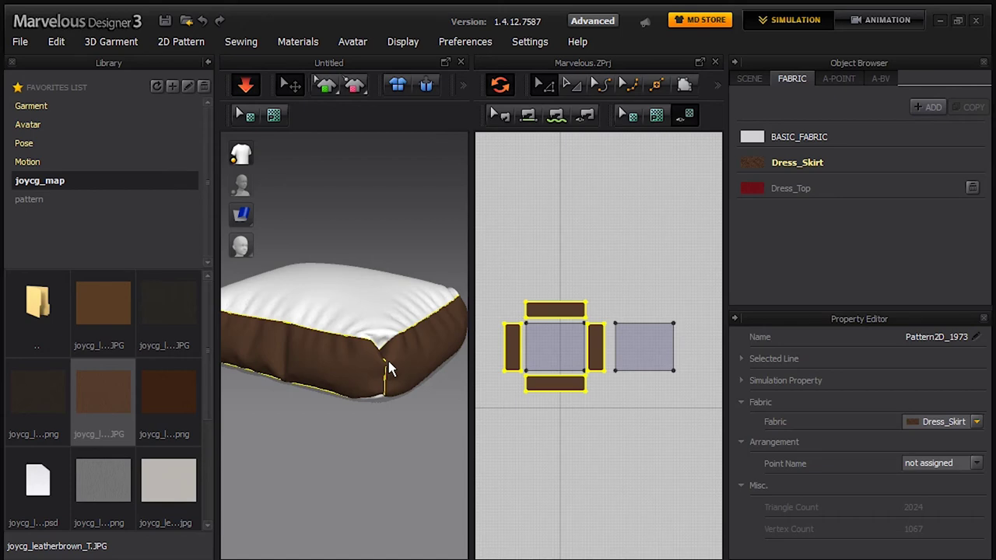
pyautogui.click(208, 63)
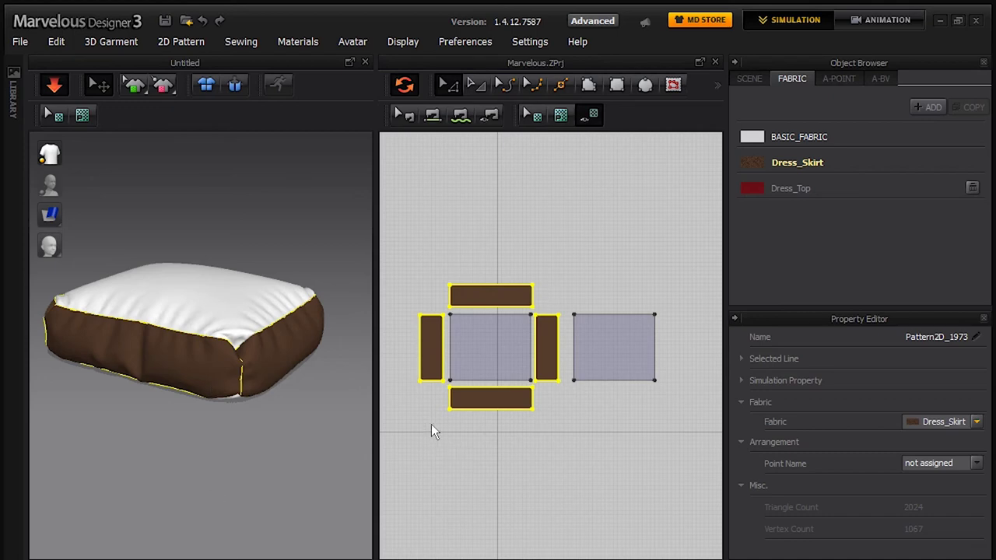
# Open the sofa.ZPrj project, declining to save the cushion
pyautogui.click(24, 43)
pyautogui.moveTo(37, 83)
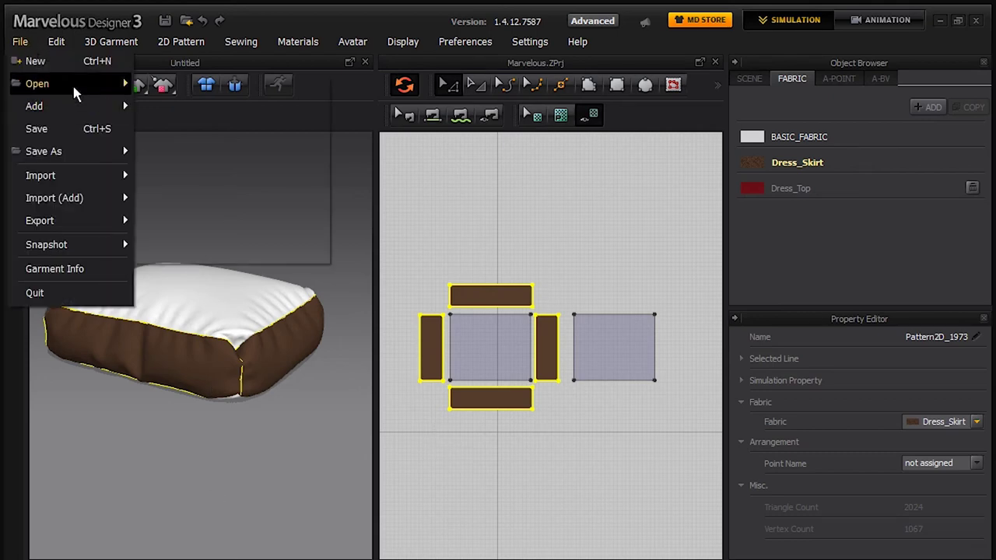
pyautogui.click(233, 113)
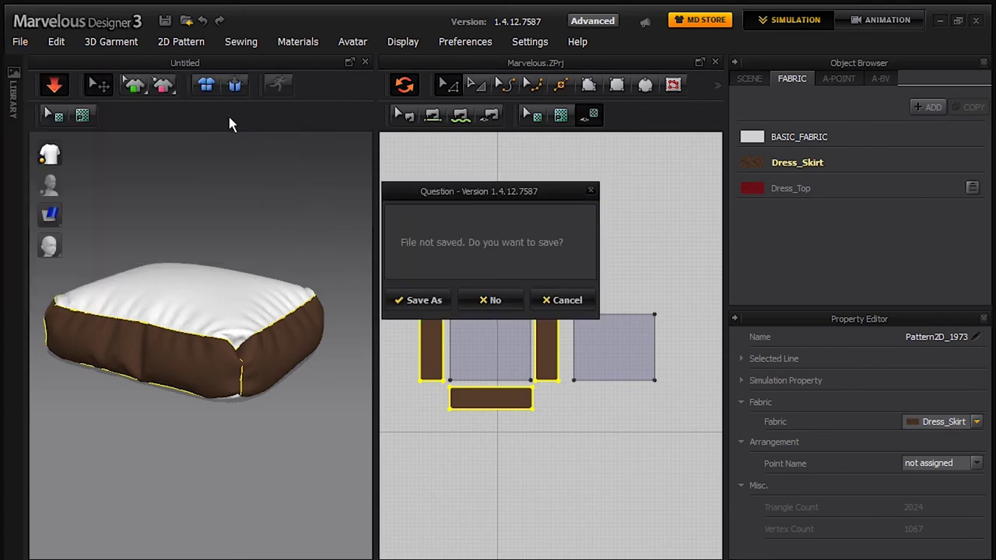
pyautogui.click(504, 311)
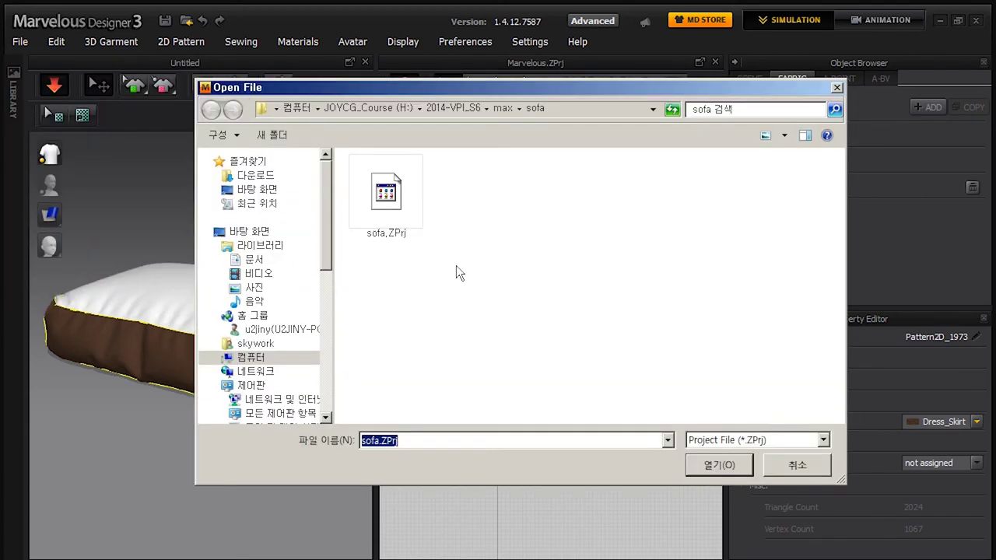
pyautogui.click(417, 207)
pyautogui.click(704, 465)
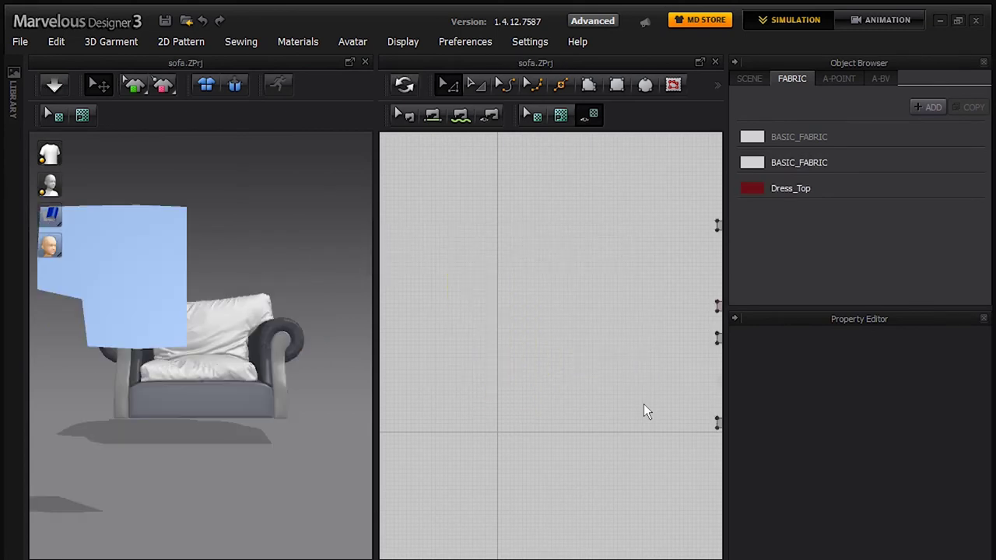
# Orbit and zoom around the armchair and inspect its red and pink pattern pieces
pyautogui.moveTo(322, 402); pyautogui.dragTo(183, 436, button='right')
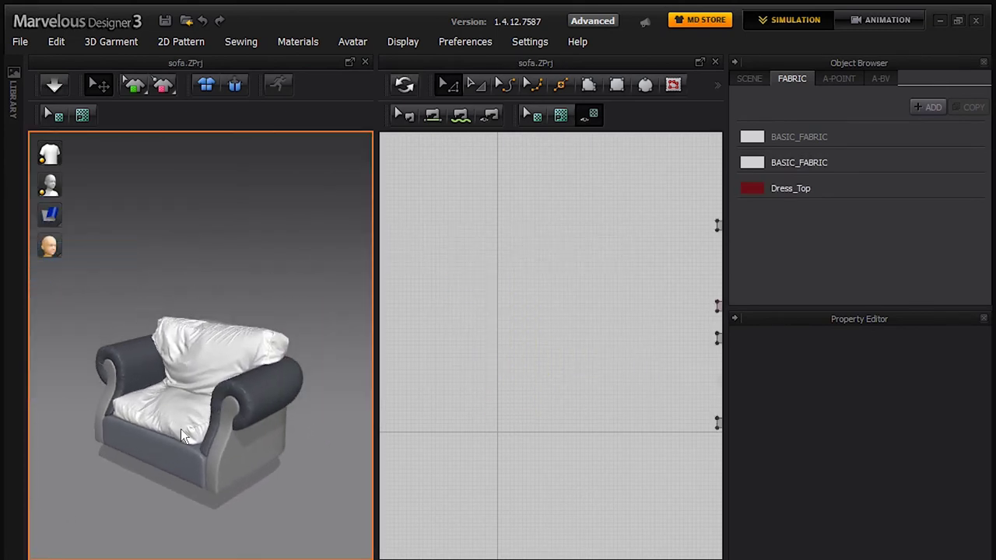
pyautogui.scroll(2, 183, 436)
pyautogui.scroll(2, 178, 433)
pyautogui.scroll(1, 210, 399)
pyautogui.scroll(3, 591, 402)
pyautogui.click(654, 346)
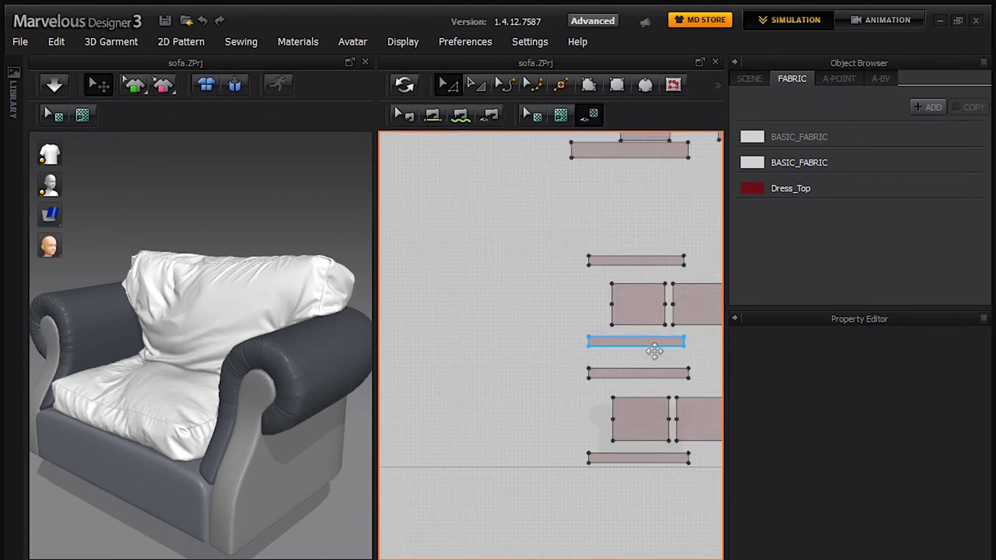
pyautogui.scroll(-3, 654, 351)
pyautogui.moveTo(618, 306); pyautogui.dragTo(600, 378, button='right')
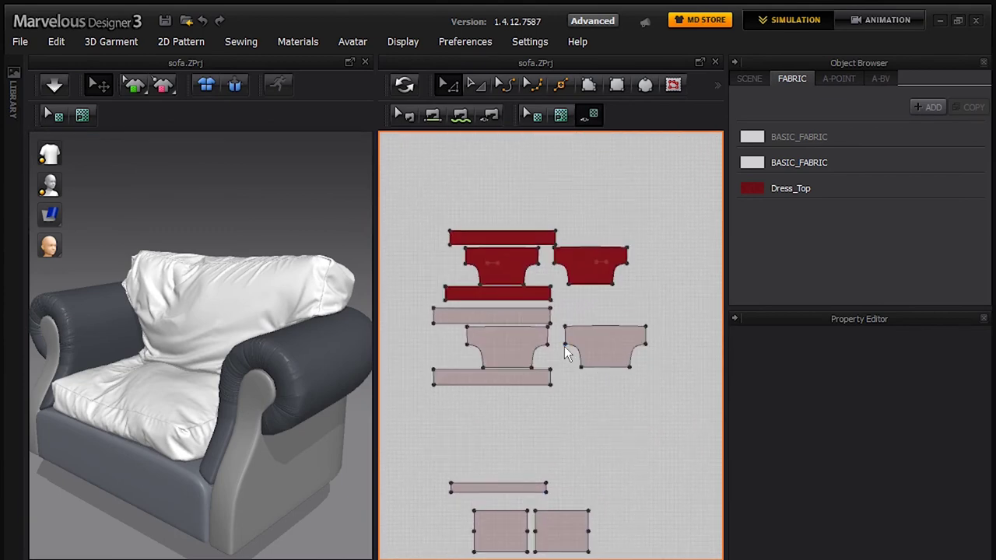
pyautogui.moveTo(560, 413); pyautogui.dragTo(591, 329, button='right')
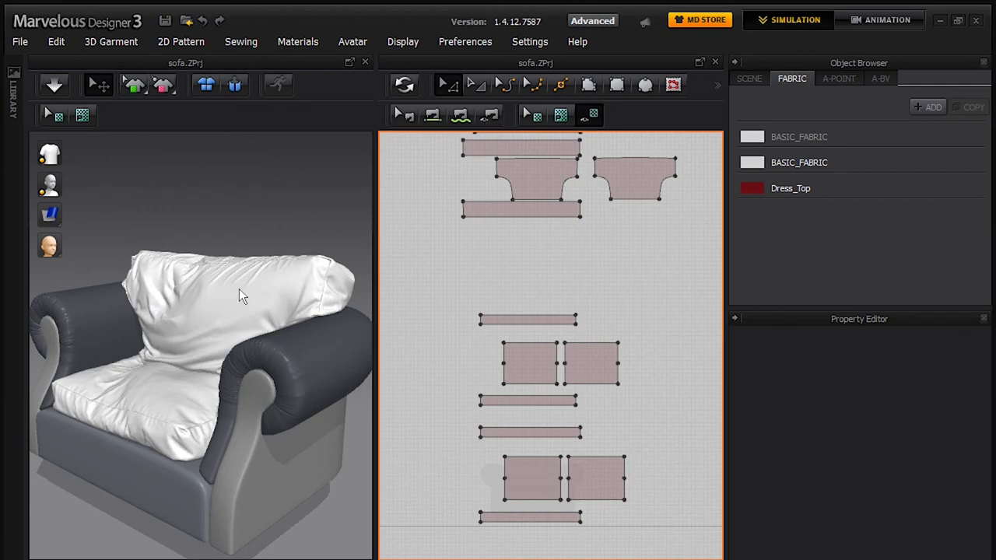
# Delete the red duplicate pattern pieces
pyautogui.moveTo(540, 285); pyautogui.dragTo(544, 456, button='middle')
pyautogui.click(542, 359)
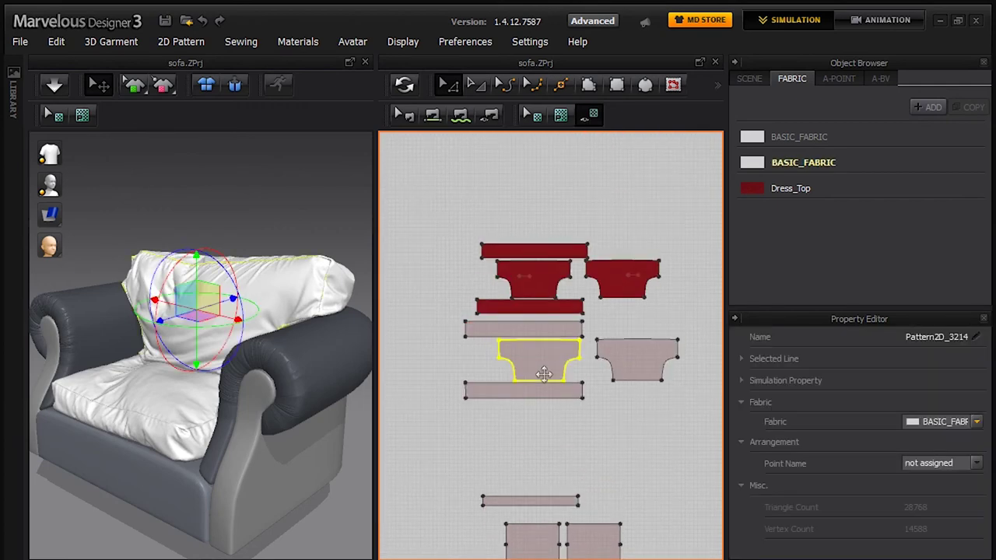
pyautogui.click(654, 327)
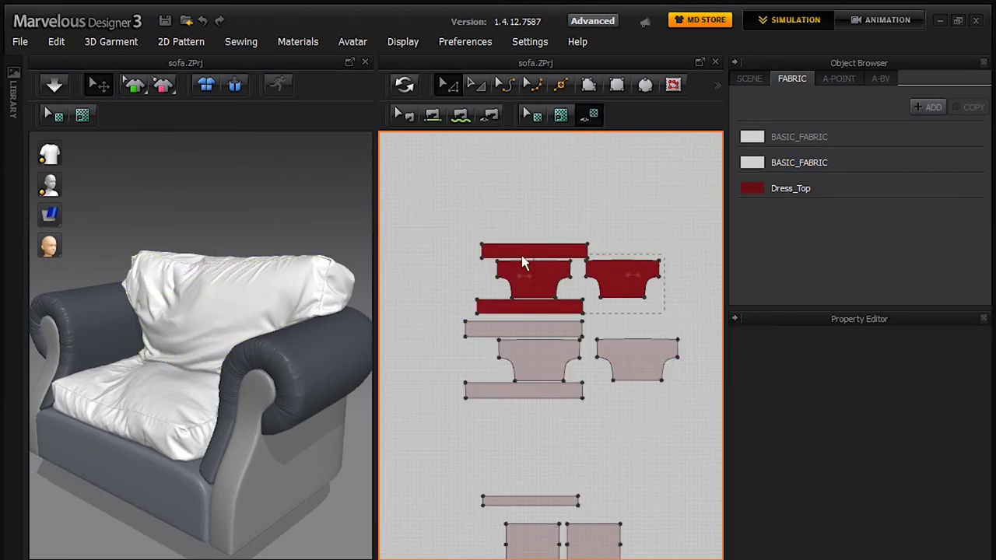
pyautogui.click(546, 270)
pyautogui.press('Delete')
# Delete the lower seat pattern pieces and run the cloth simulation
pyautogui.moveTo(578, 452); pyautogui.dragTo(582, 283, button='middle')
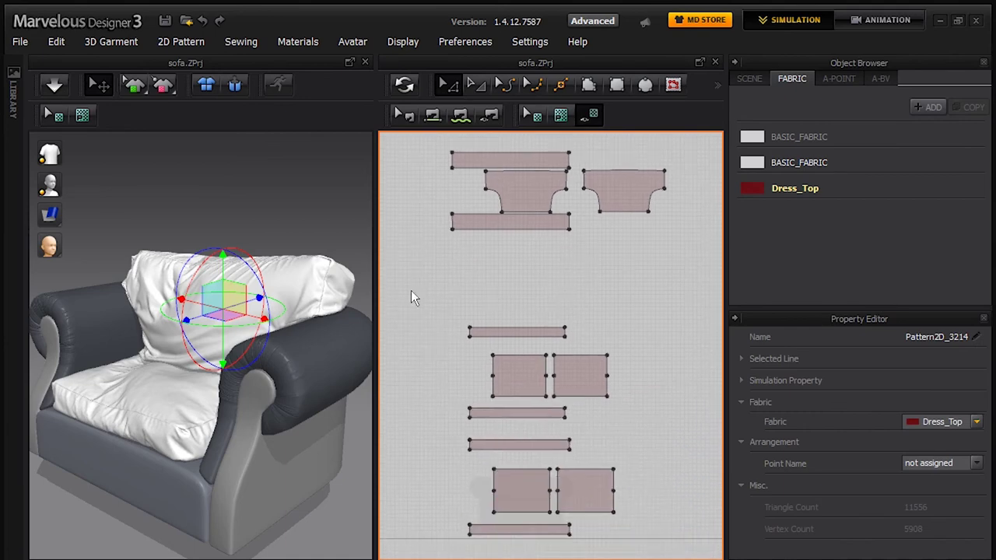
pyautogui.moveTo(413, 298); pyautogui.dragTo(677, 544)
pyautogui.press('Delete')
pyautogui.moveTo(587, 272); pyautogui.dragTo(566, 430, button='middle')
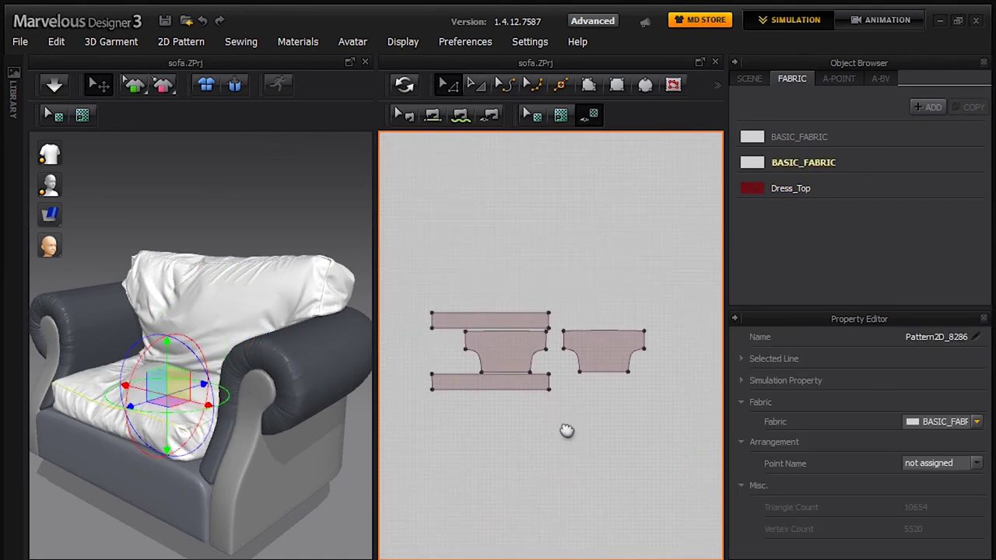
pyautogui.press('space')
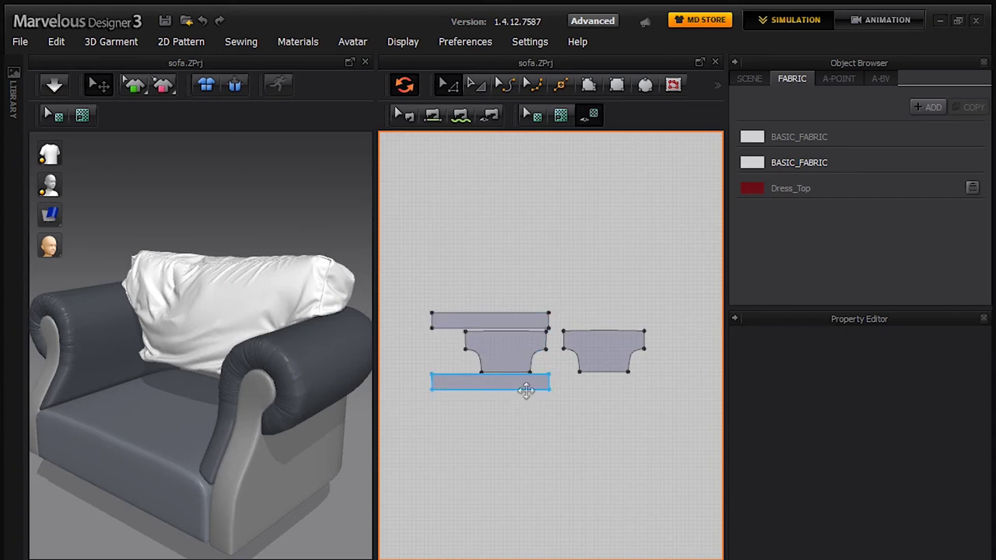
# Assign the Dress_Top fabric to both long side strips
pyautogui.click(525, 385)
pyautogui.keyDown('shift'); pyautogui.click(521, 325); pyautogui.keyUp('shift')
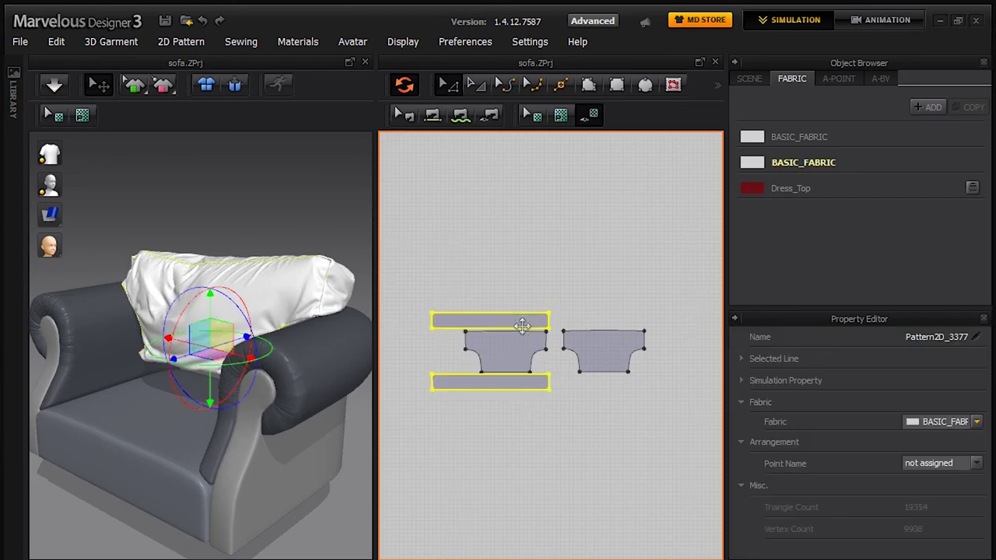
pyautogui.click(977, 425)
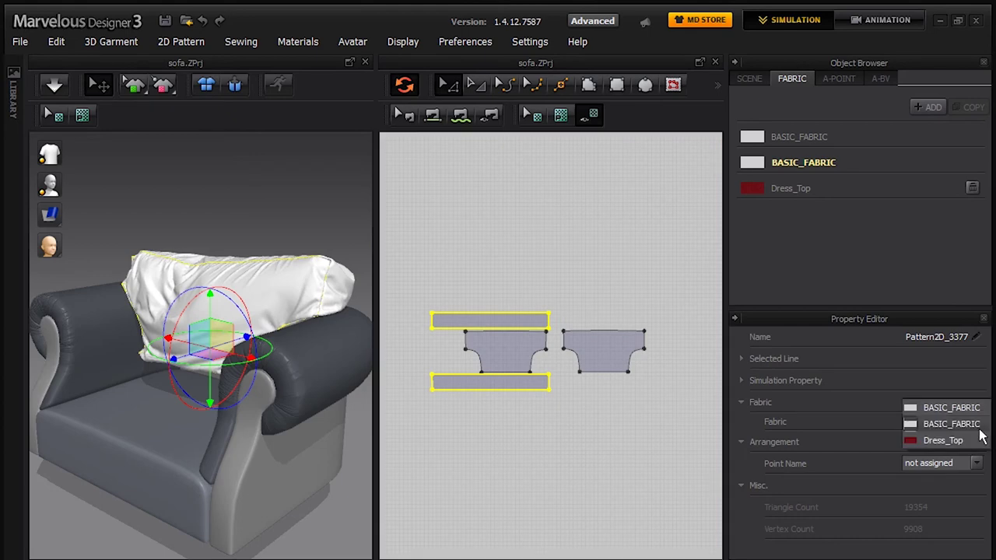
pyautogui.click(976, 448)
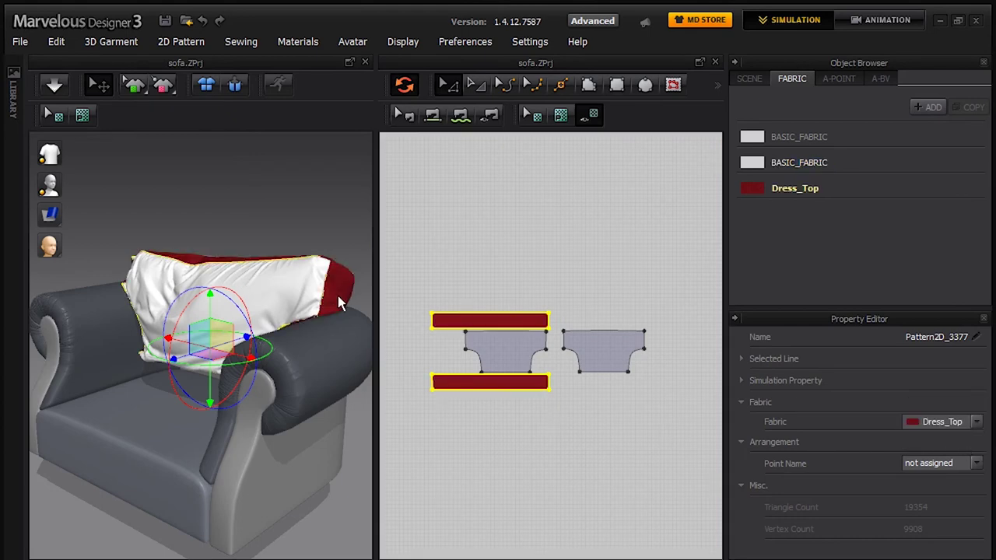
pyautogui.click(445, 281)
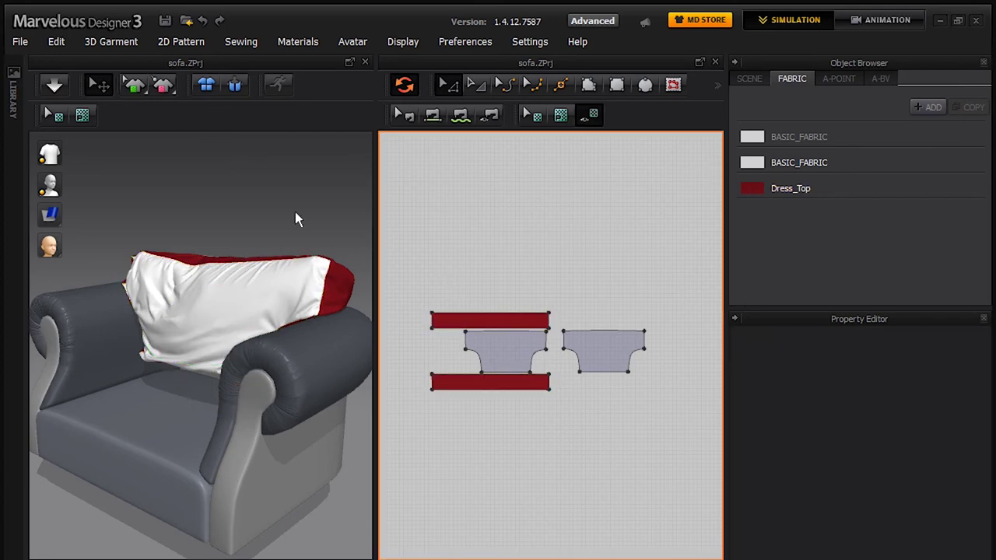
# Export the garment as OBJ file 'test' with Obj_Avatar_Shape unchecked
pyautogui.click(23, 43)
pyautogui.moveTo(55, 197)
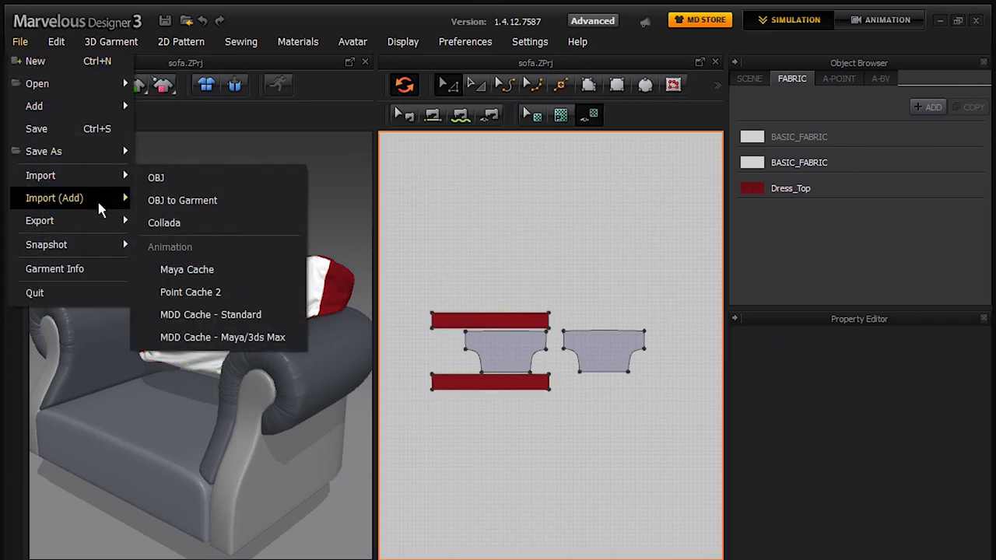
pyautogui.click(183, 225)
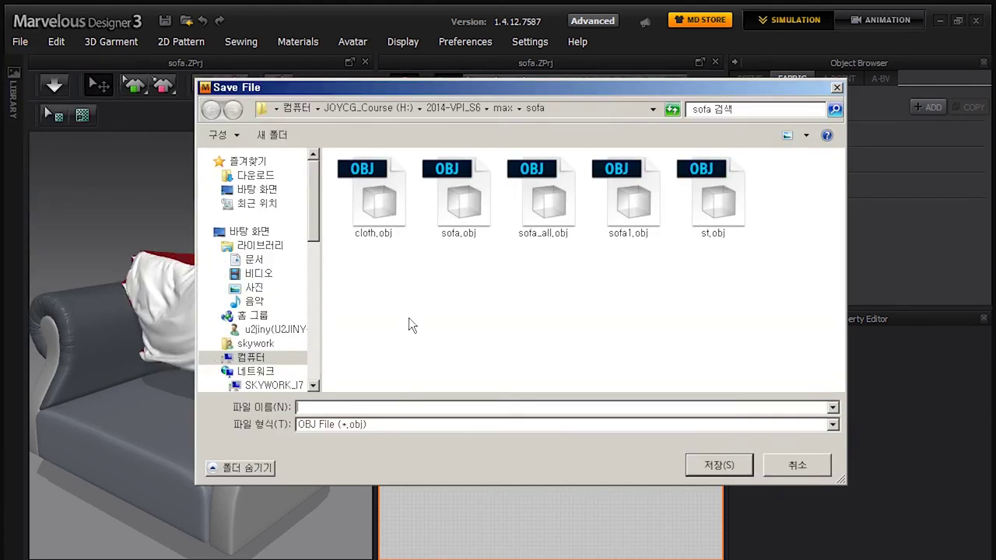
pyautogui.write('test')
pyautogui.click(708, 468)
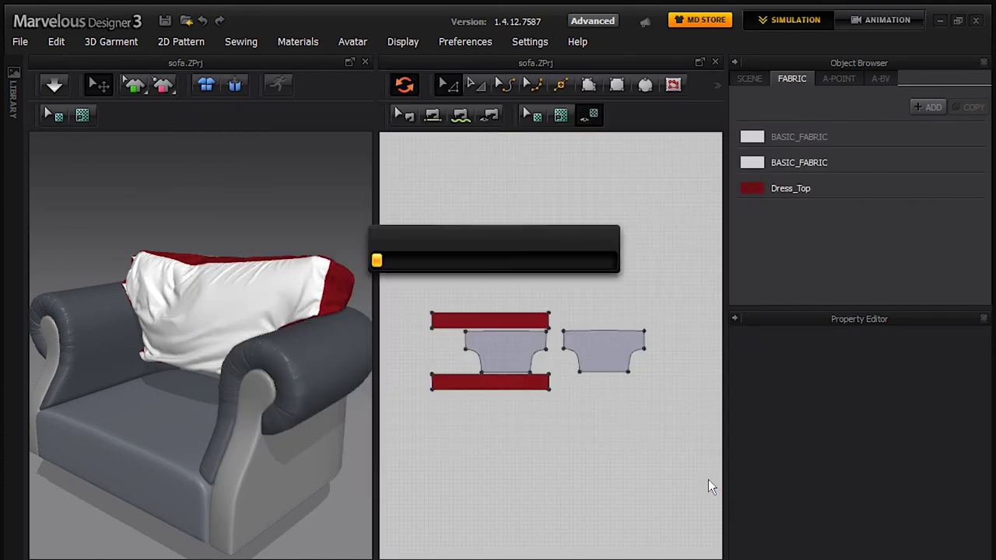
pyautogui.click(399, 128)
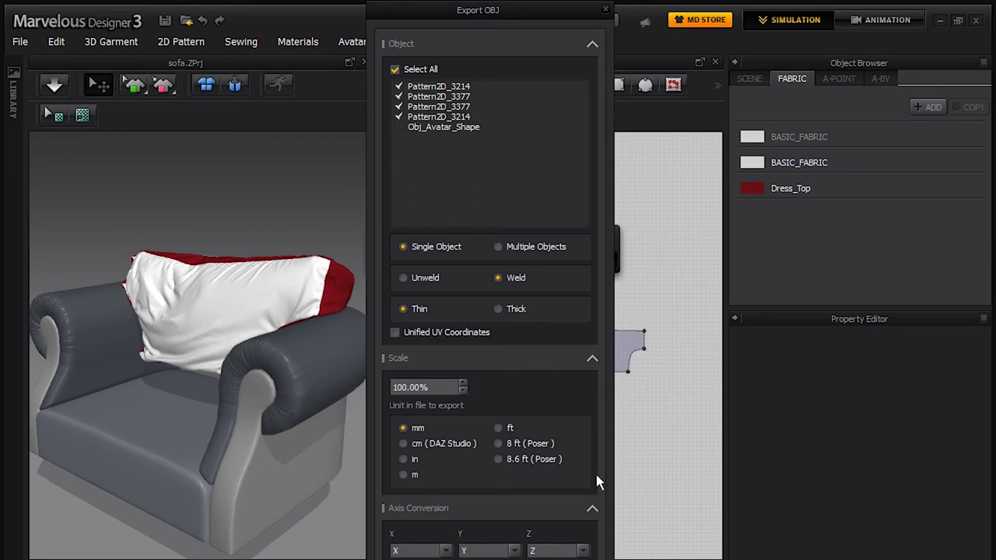
pyautogui.press('Return')
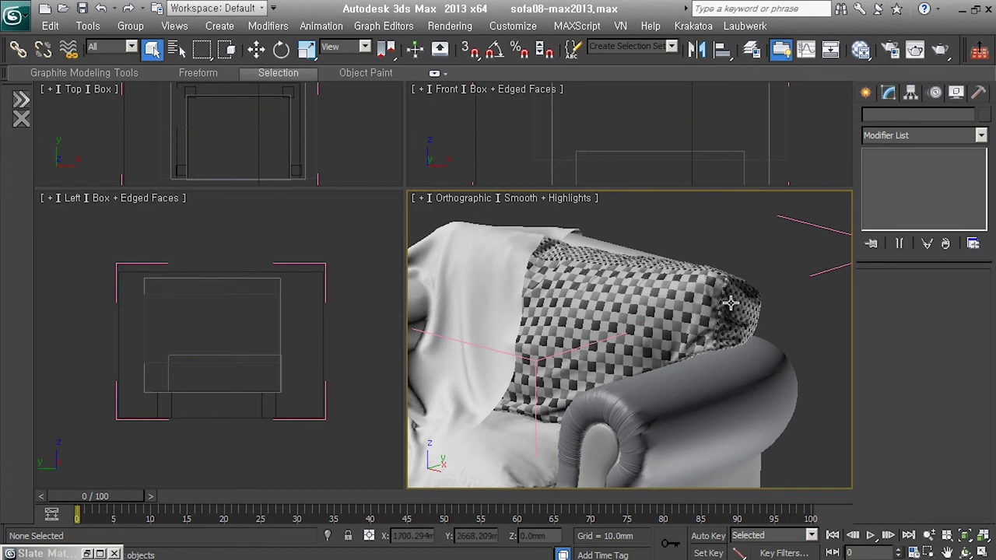
# Delete the old checkered cushion and begin importing from the JOYCG_Course drive
pyautogui.click(730, 303)
pyautogui.press('Delete')
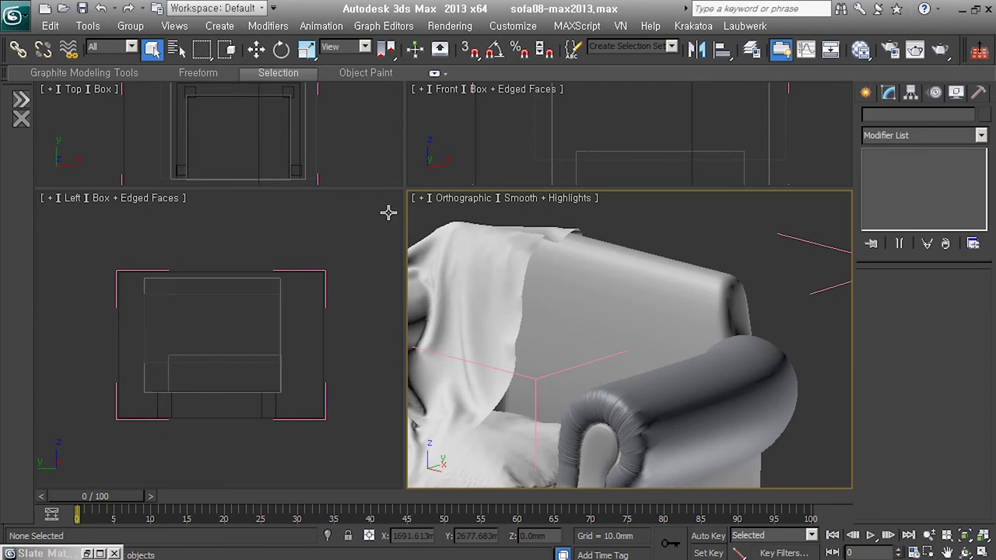
pyautogui.click(12, 14)
pyautogui.click(91, 231)
pyautogui.click(156, 56)
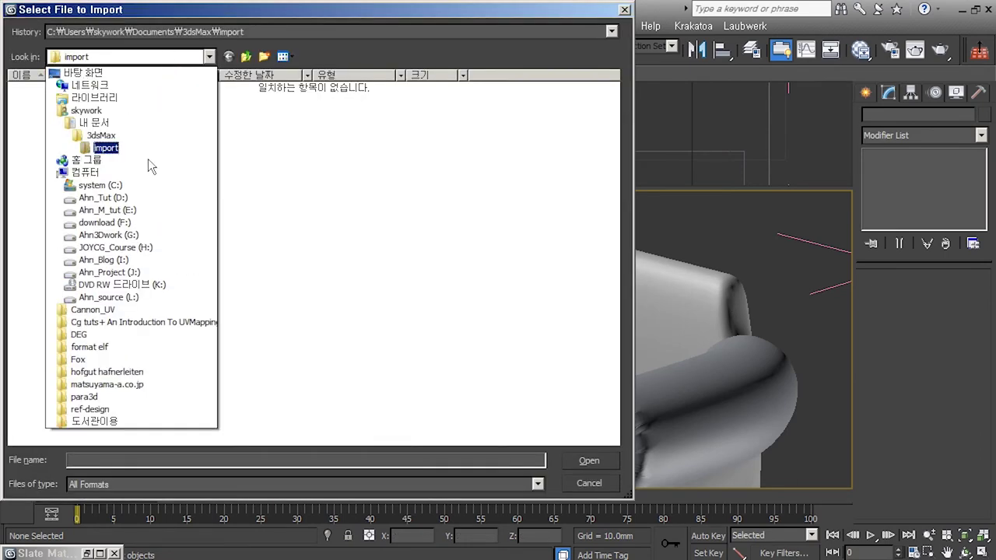
pyautogui.click(155, 272)
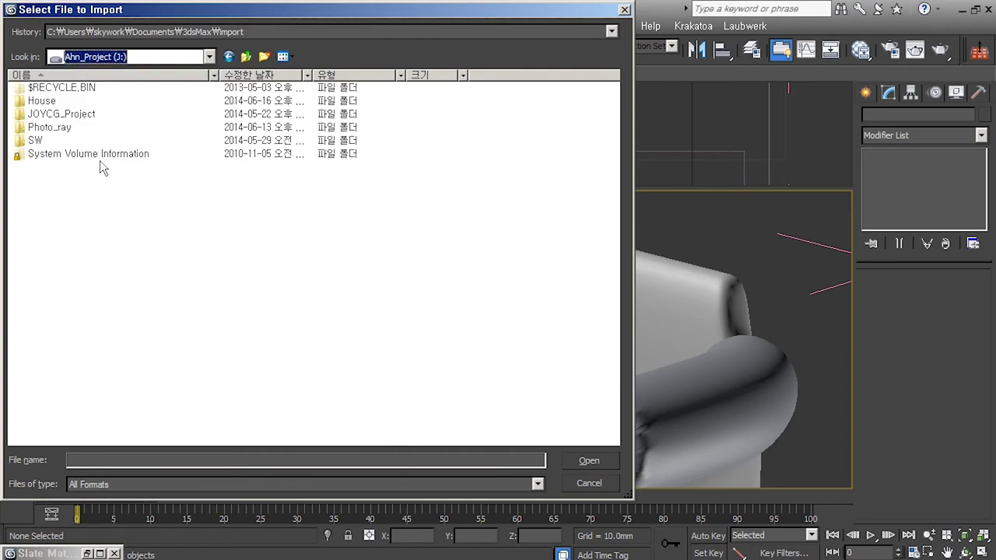
pyautogui.click(246, 56)
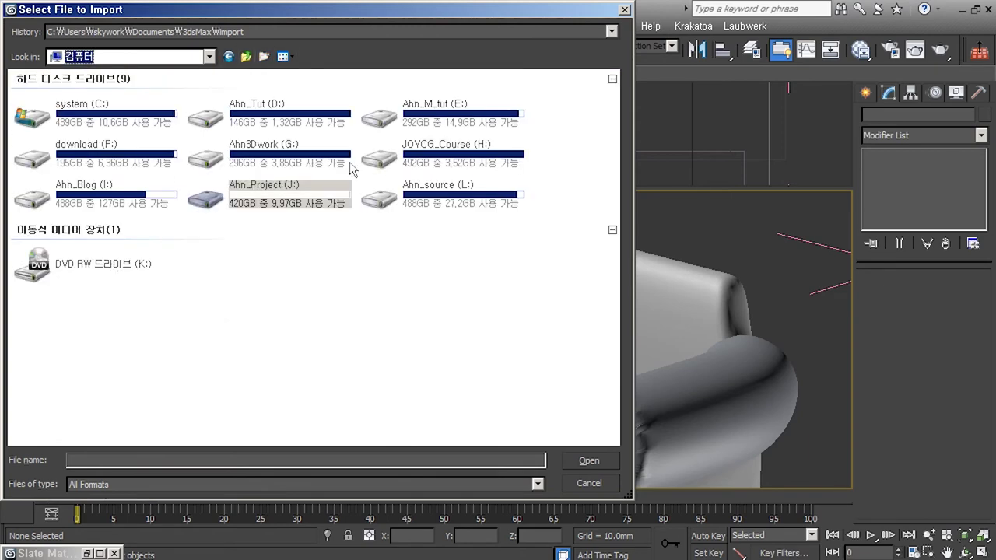
pyautogui.doubleClick(432, 159)
# Import test.obj from 2014-VPI_S6\max\sofa and name the object 1
pyautogui.doubleClick(55, 370)
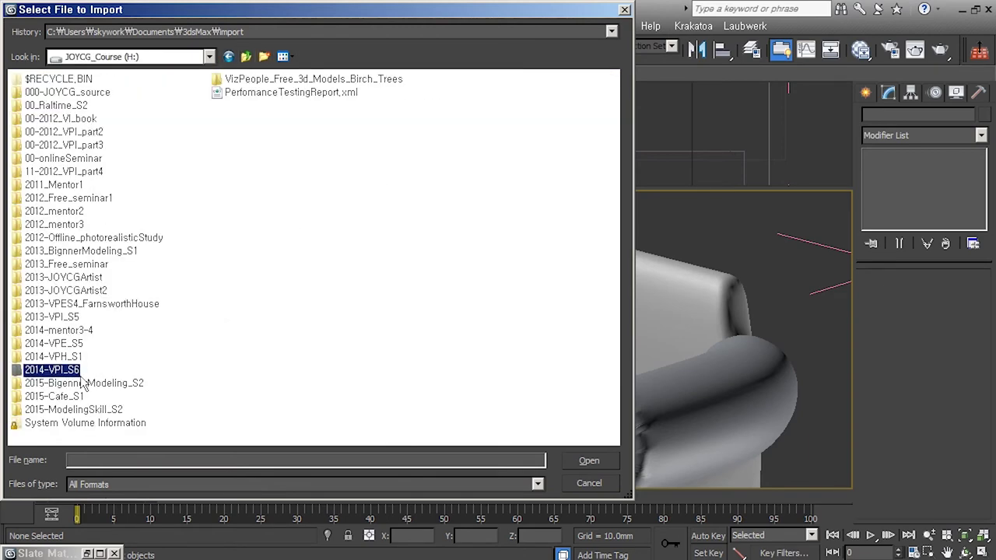
pyautogui.click(45, 131)
pyautogui.doubleClick(47, 130)
pyautogui.doubleClick(128, 115)
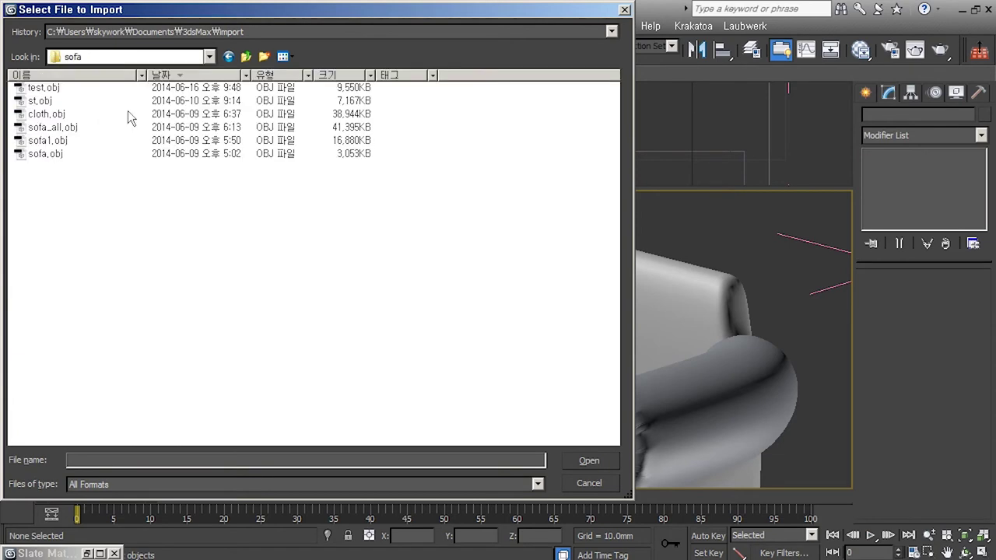
pyautogui.doubleClick(39, 89)
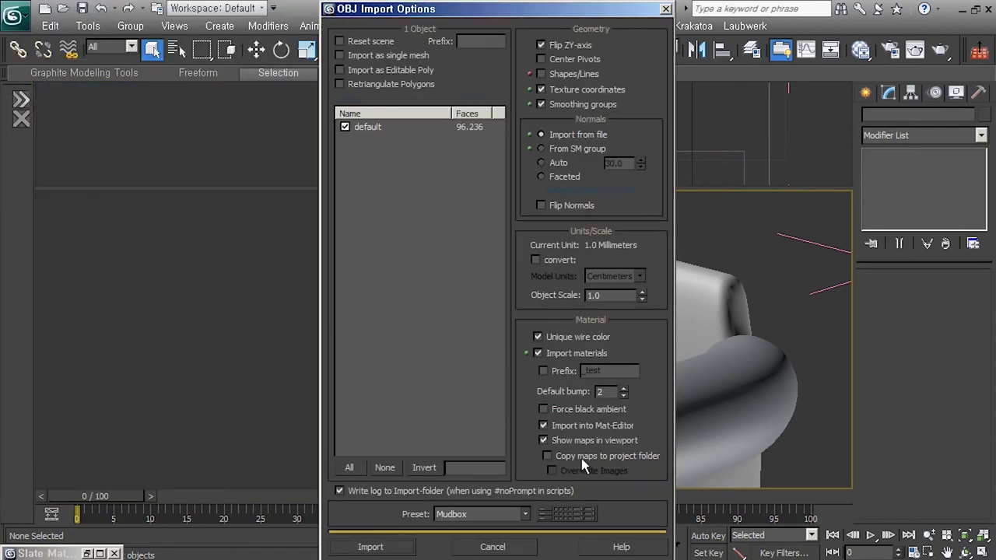
pyautogui.press('Return')
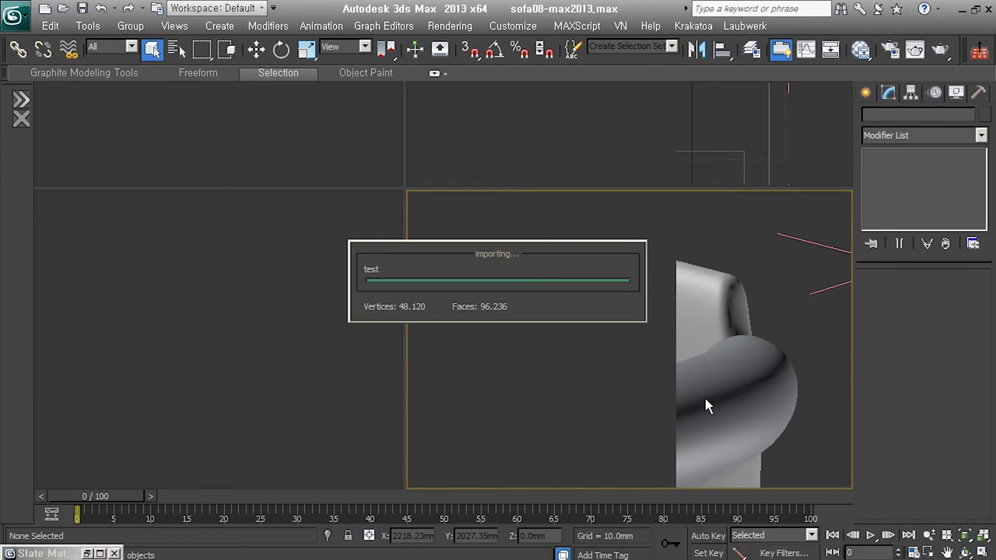
pyautogui.write('1')
pyautogui.press('Return')
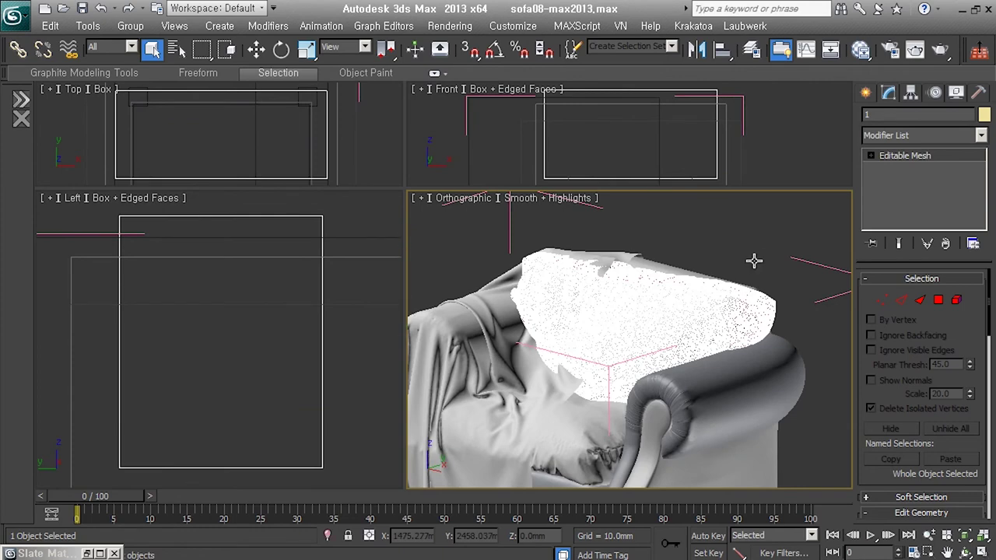
# Delete the draped sofa cover and open the Slate Material Editor
pyautogui.click(538, 396)
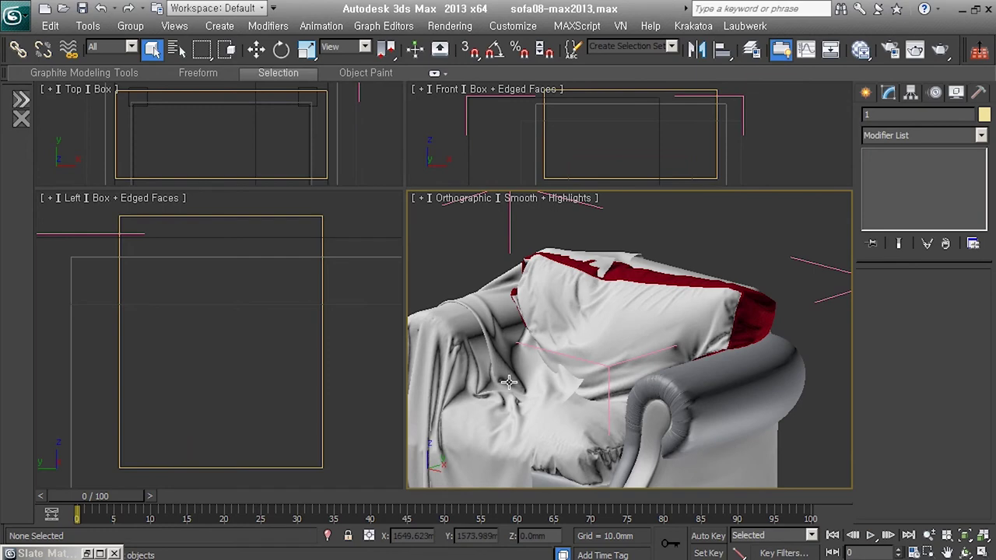
pyautogui.click(507, 381)
pyautogui.press('Delete')
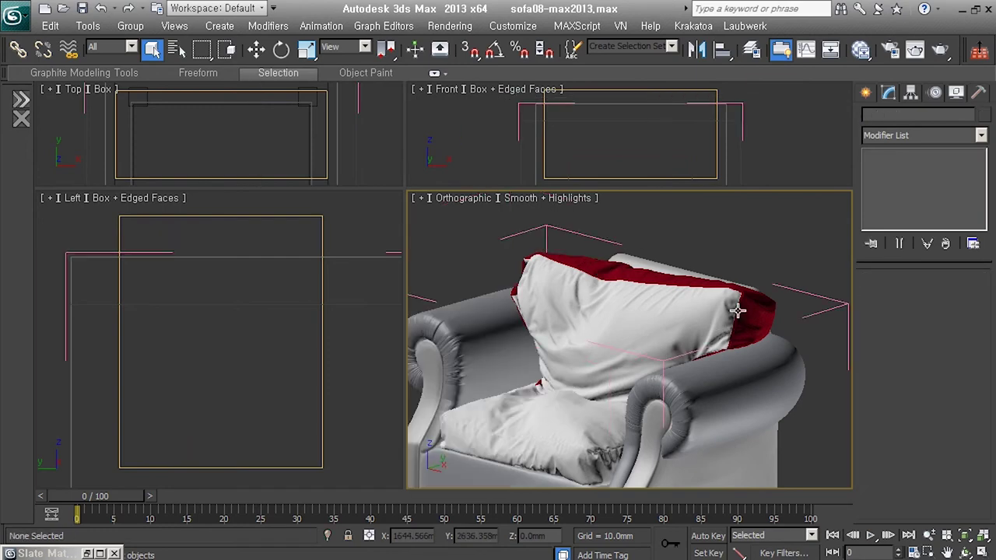
pyautogui.click(861, 49)
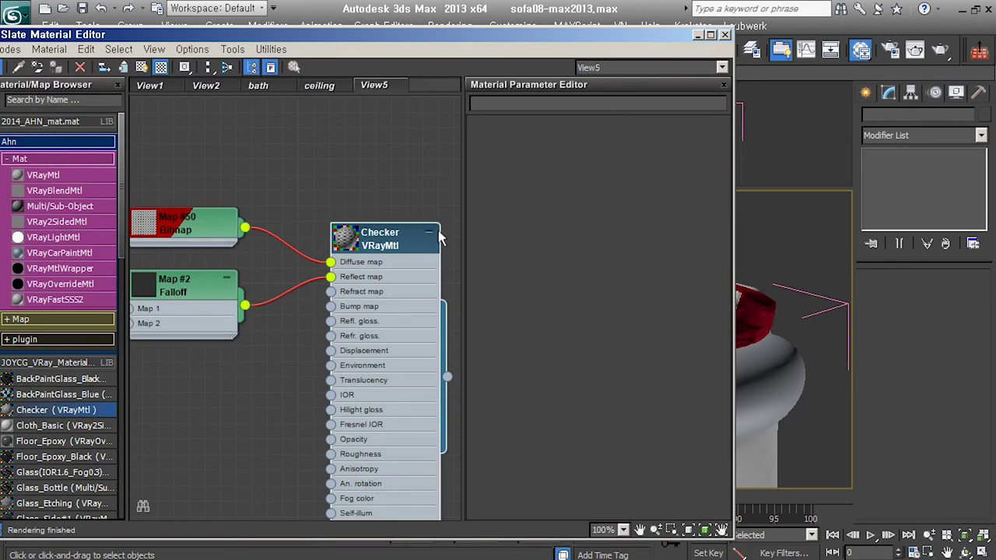
# Pick the cushion's material from the scene and place the Multi/Sub node beside the Checker node
pyautogui.click(424, 168)
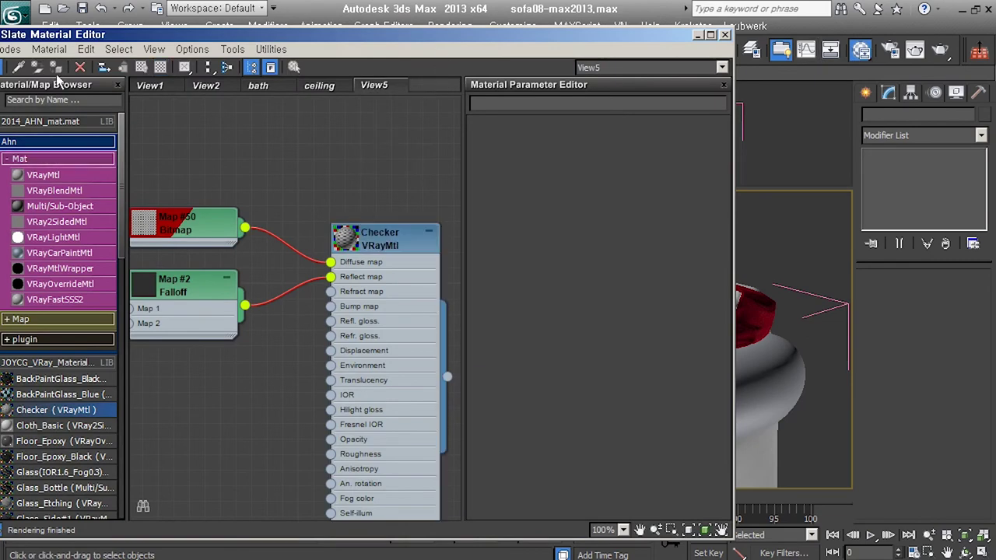
pyautogui.click(769, 317)
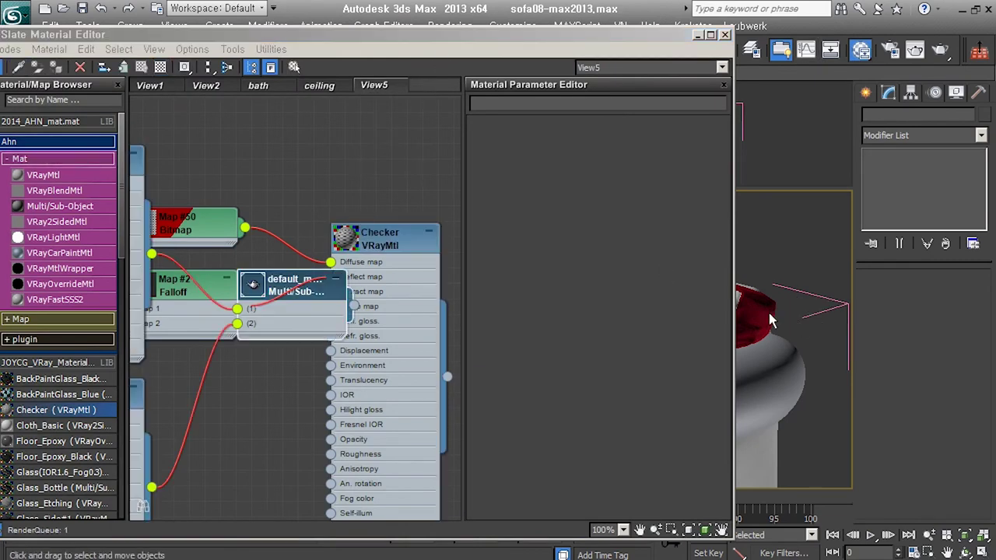
pyautogui.moveTo(316, 323); pyautogui.dragTo(448, 289, button='middle')
pyautogui.scroll(-1, 434, 304)
pyautogui.moveTo(435, 305)
pyautogui.mouseDown()
pyautogui.moveTo(372, 367)
pyautogui.moveTo(368, 395)
pyautogui.moveTo(352, 388)
pyautogui.mouseUp()
pyautogui.scroll(-1, 346, 382)
pyautogui.scroll(-1, 340, 379)
pyautogui.scroll(-2, 338, 380)
pyautogui.scroll(-1, 335, 380)
pyautogui.scroll(-2, 335, 381)
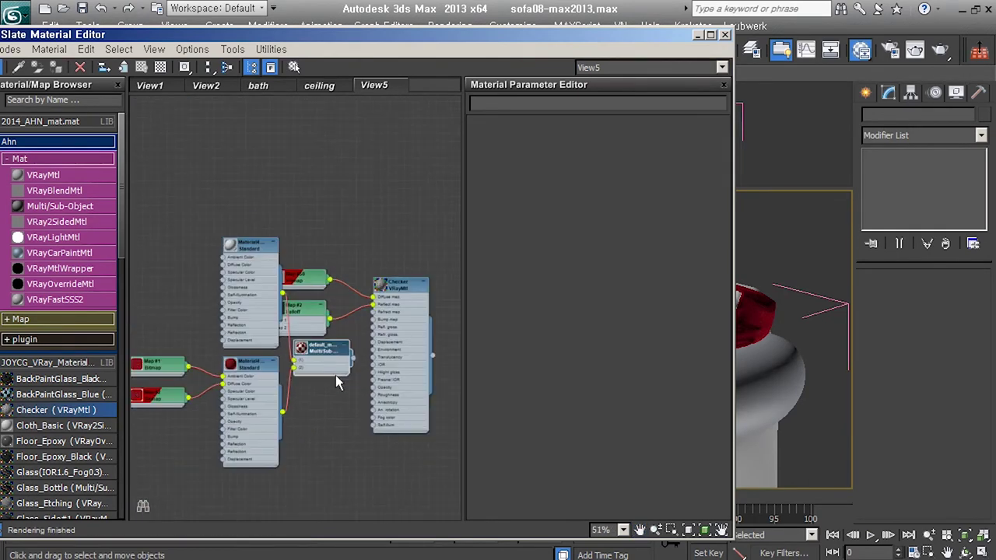
pyautogui.moveTo(327, 357); pyautogui.dragTo(459, 234)
pyautogui.moveTo(445, 264); pyautogui.dragTo(431, 272, button='middle')
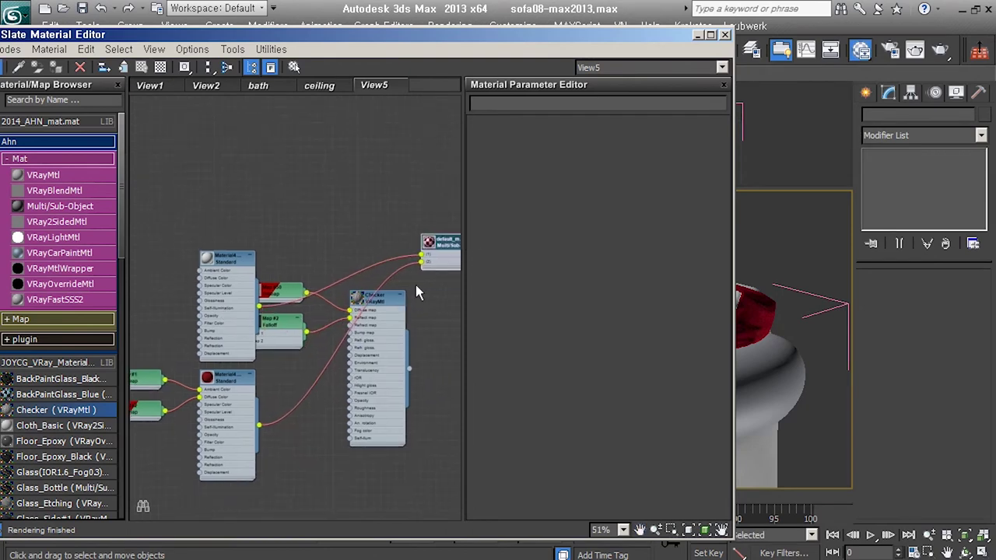
pyautogui.moveTo(295, 407)
pyautogui.mouseDown(button='middle')
pyautogui.moveTo(359, 377)
pyautogui.moveTo(245, 377)
pyautogui.mouseUp(button='middle')
pyautogui.moveTo(393, 256); pyautogui.dragTo(428, 389)
pyautogui.scroll(3, 388, 404)
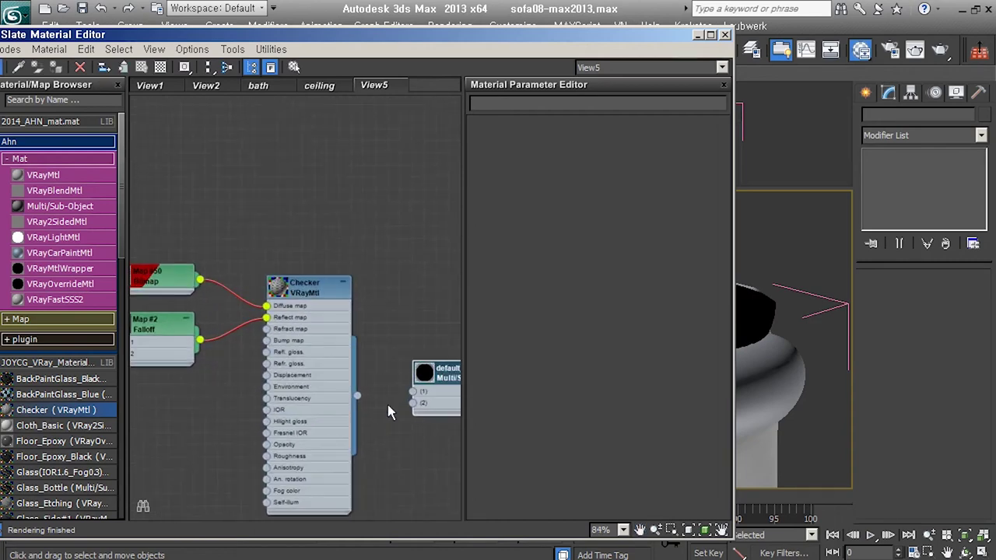
pyautogui.scroll(2, 387, 404)
# Connect the Checker material to Multi/Sub slot 1 and show it shaded in the viewport
pyautogui.doubleClick(263, 271)
pyautogui.moveTo(354, 442); pyautogui.dragTo(418, 391)
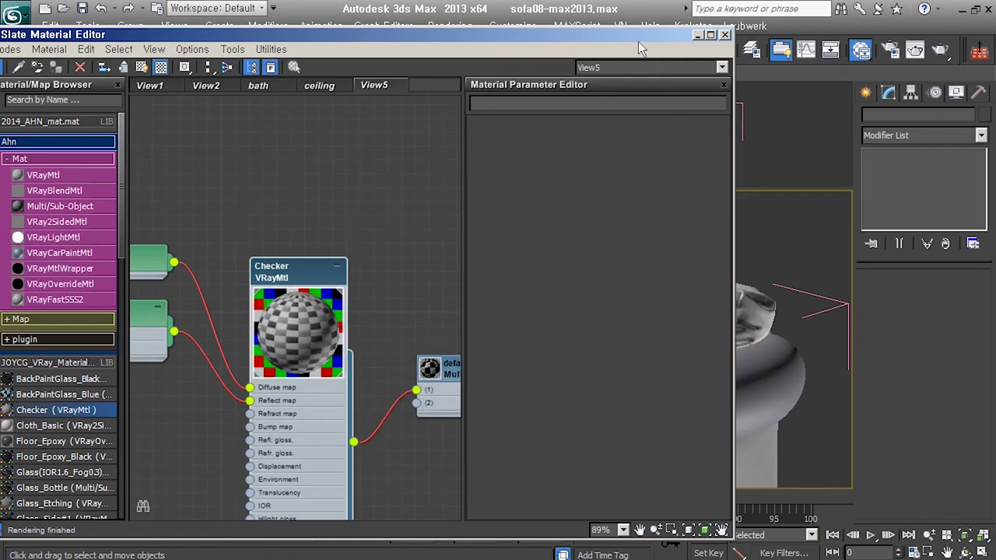
pyautogui.moveTo(642, 36); pyautogui.dragTo(507, 43)
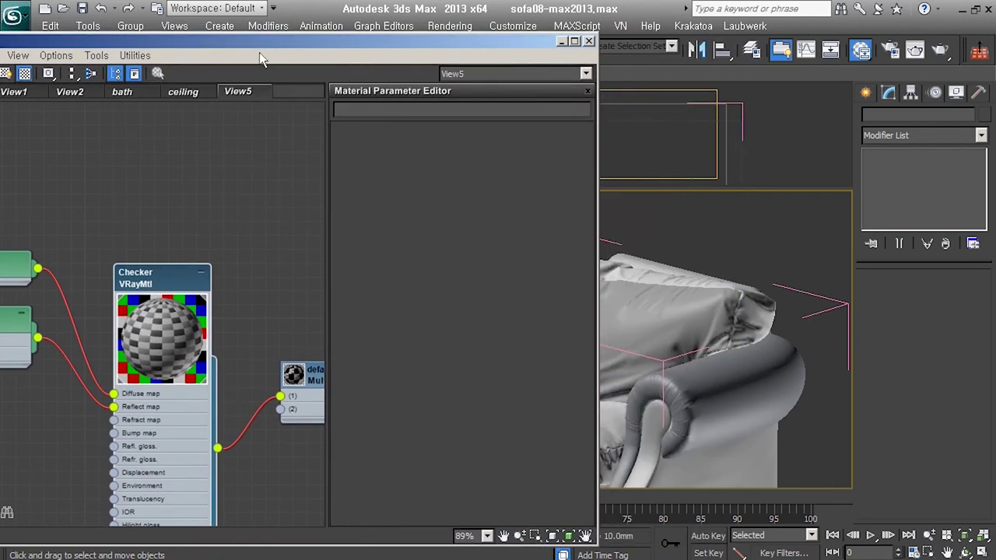
pyautogui.moveTo(259, 52); pyautogui.dragTo(403, 74)
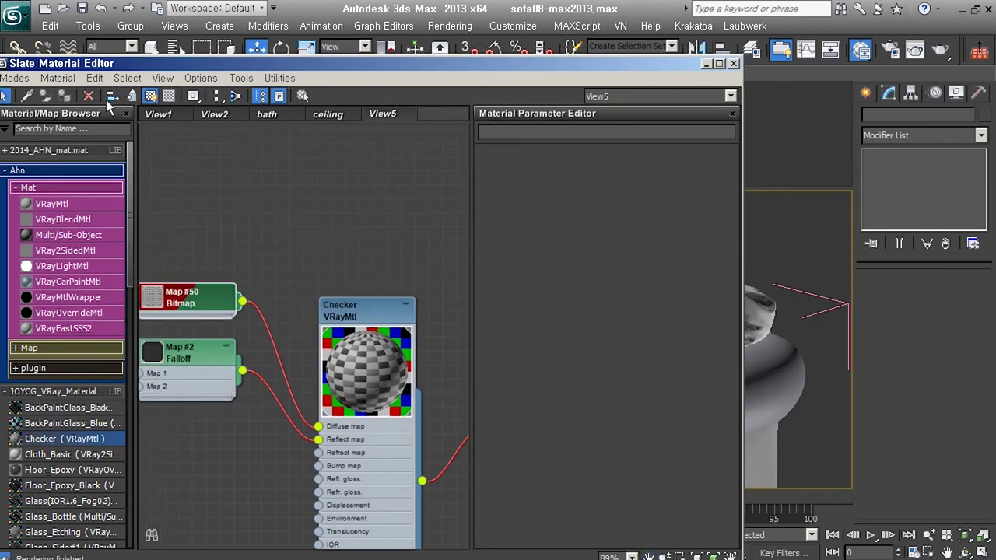
pyautogui.moveTo(629, 70)
pyautogui.mouseDown()
pyautogui.moveTo(488, 86)
pyautogui.moveTo(590, 88)
pyautogui.mouseUp()
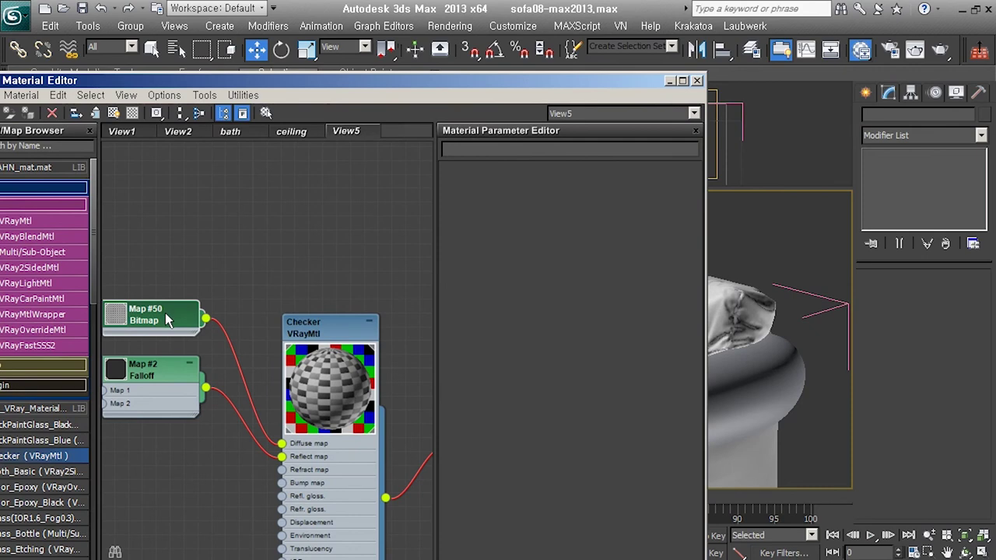
pyautogui.click(113, 112)
pyautogui.click(156, 129)
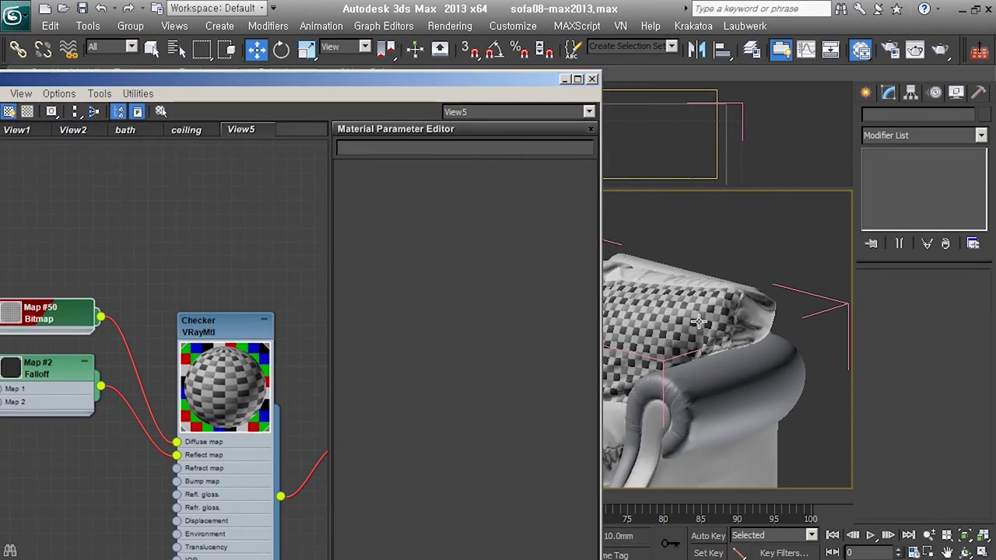
# Clone the Checker material tree and wire the copy, Material #12, into Multi/Sub slot 2
pyautogui.scroll(-2, 243, 315)
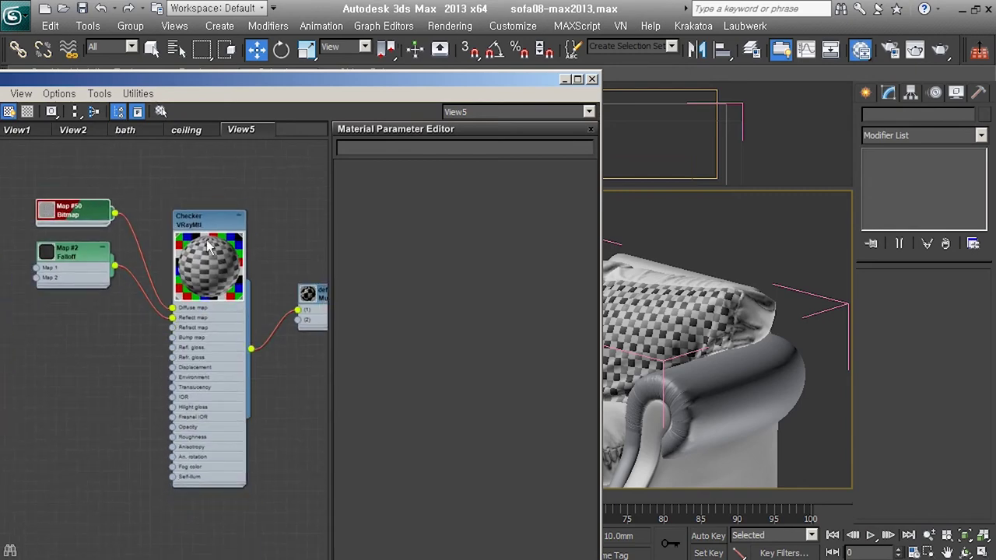
pyautogui.keyDown('shift'); pyautogui.moveTo(218, 294); pyautogui.dragTo(248, 449); pyautogui.keyUp('shift')
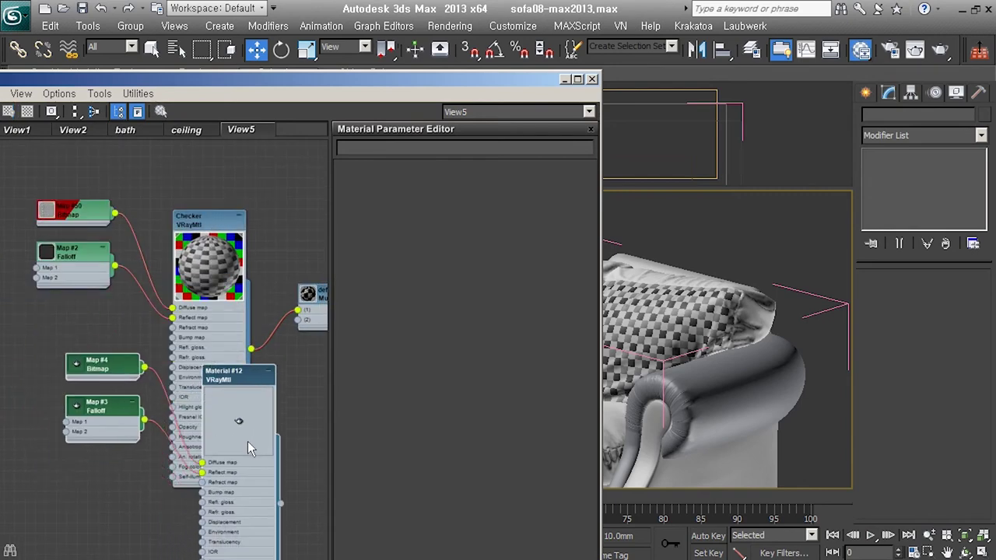
pyautogui.moveTo(289, 509); pyautogui.dragTo(250, 498, button='middle')
pyautogui.moveTo(242, 495); pyautogui.dragTo(259, 310)
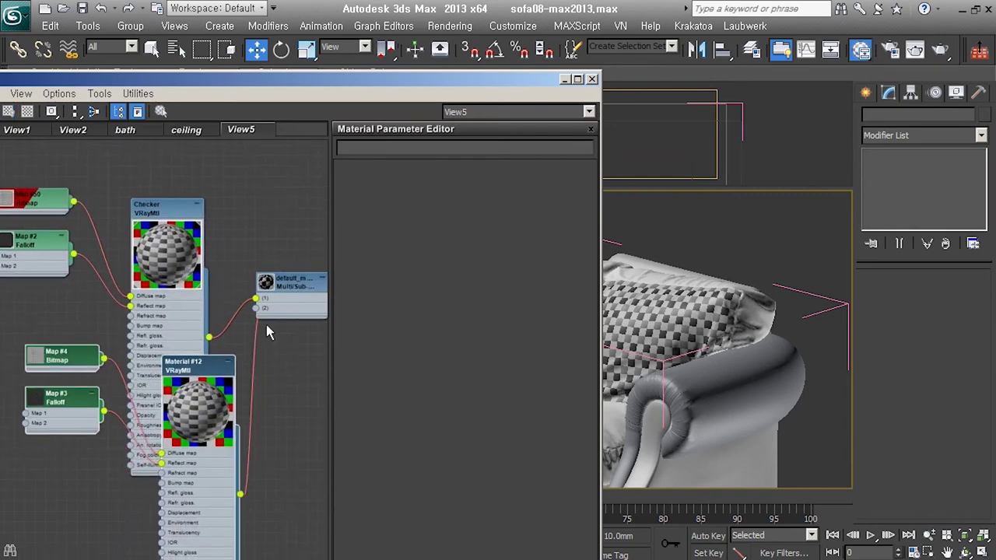
pyautogui.moveTo(76, 343); pyautogui.dragTo(204, 378, button='middle')
# Show the Map #4 bitmap on Material #12 in the viewport
pyautogui.click(197, 395)
pyautogui.click(8, 111)
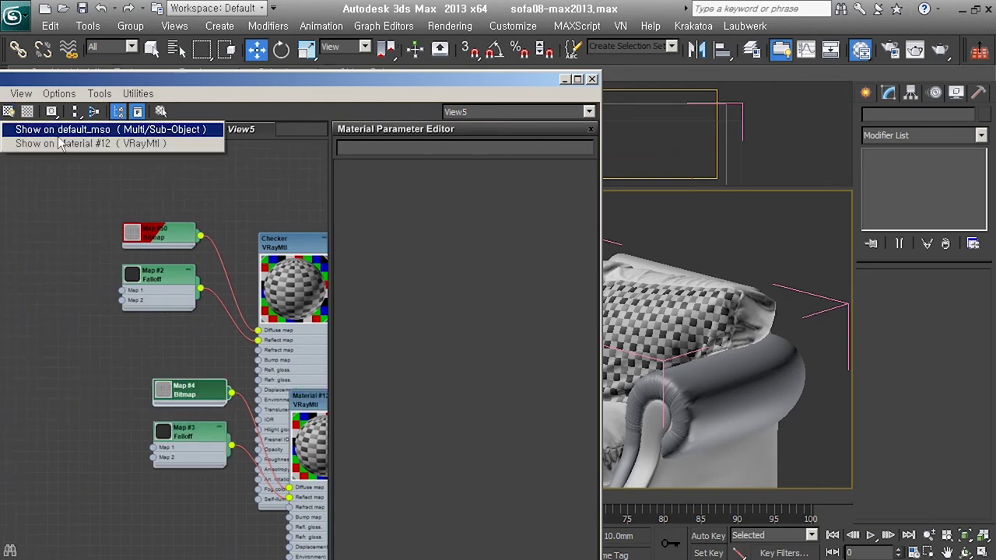
pyautogui.click(58, 129)
pyautogui.scroll(3, 782, 329)
pyautogui.scroll(3, 695, 318)
pyautogui.moveTo(695, 318)
pyautogui.mouseDown(button='middle')
pyautogui.moveTo(806, 377)
pyautogui.moveTo(768, 324)
pyautogui.mouseUp(button='middle')
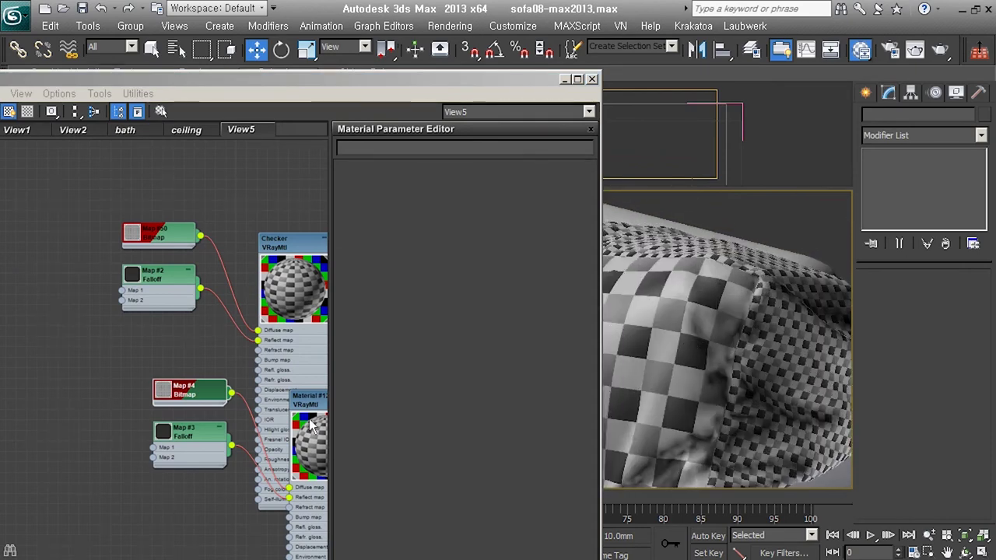
# Set Map #4's U and V tiling to 0.3 and close the material editor
pyautogui.doubleClick(185, 400)
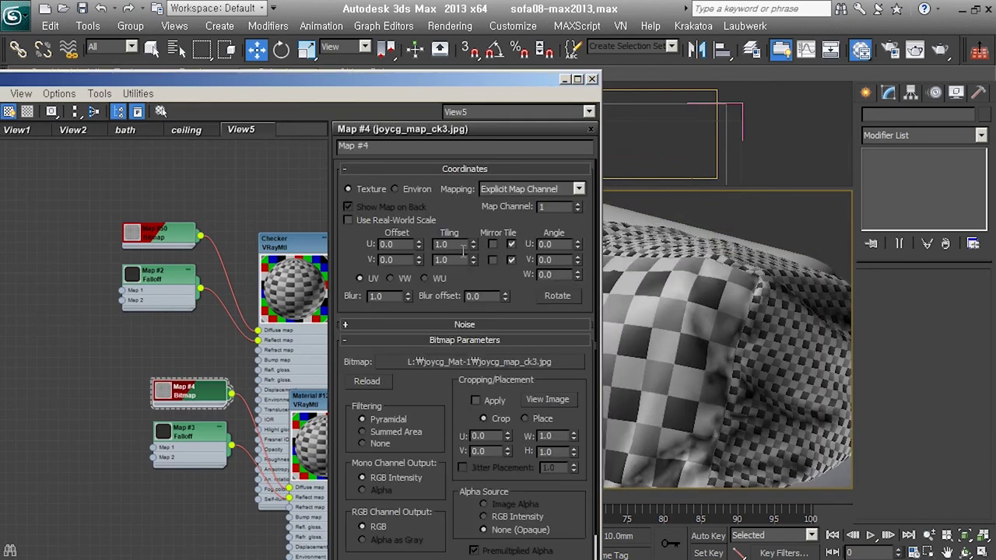
pyautogui.moveTo(472, 246); pyautogui.dragTo(483, 263)
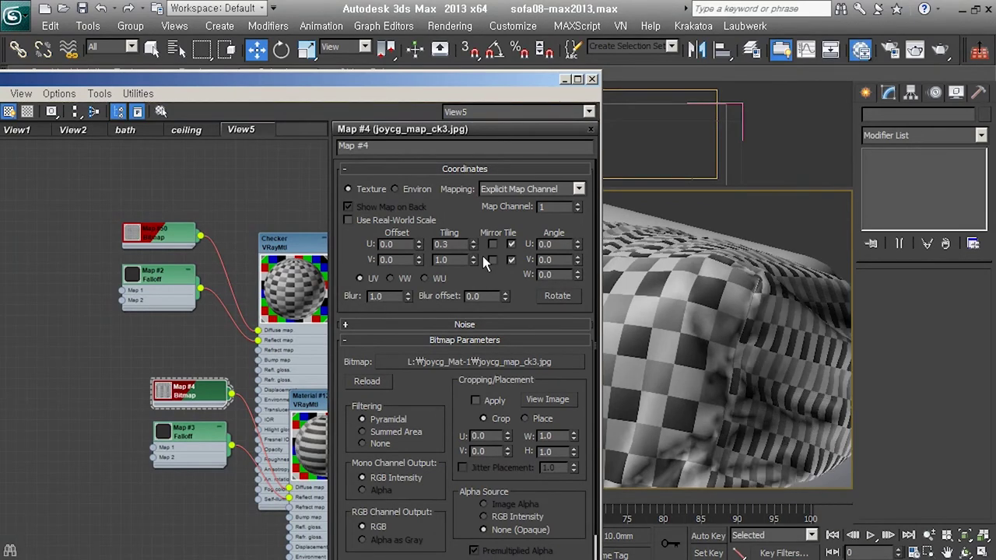
pyautogui.moveTo(473, 261); pyautogui.dragTo(482, 277)
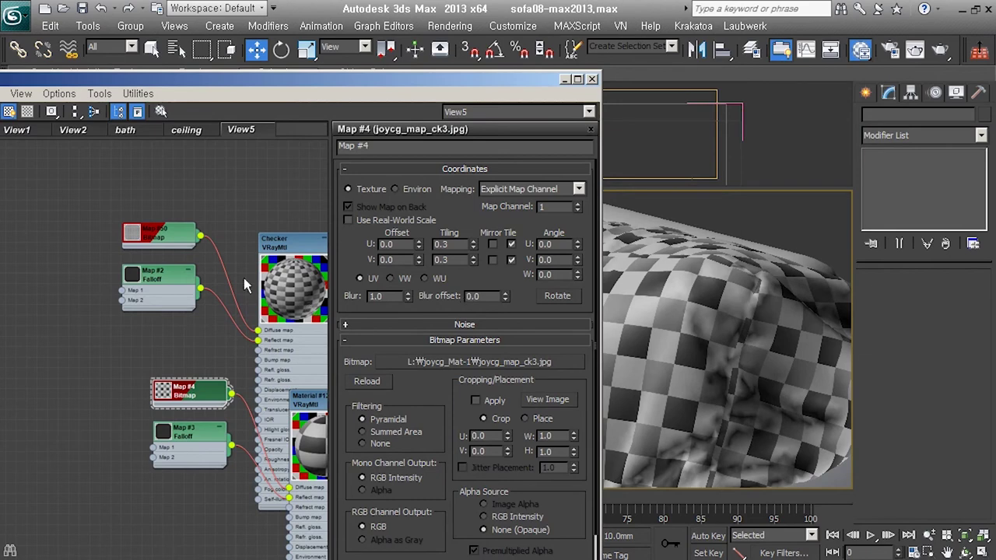
pyautogui.scroll(-2, 292, 334)
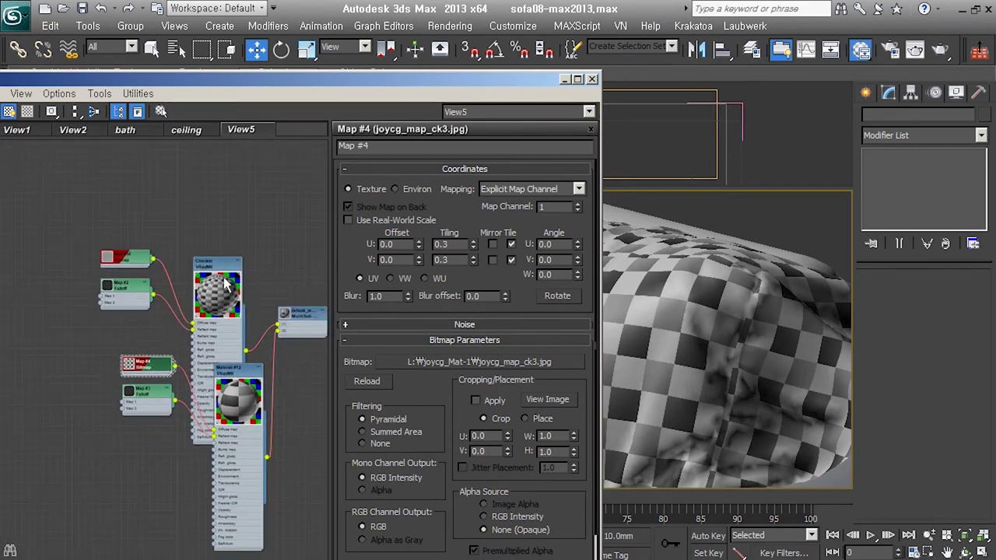
pyautogui.click(591, 79)
pyautogui.moveTo(722, 344); pyautogui.dragTo(690, 334, button='middle')
pyautogui.scroll(-3, 688, 333)
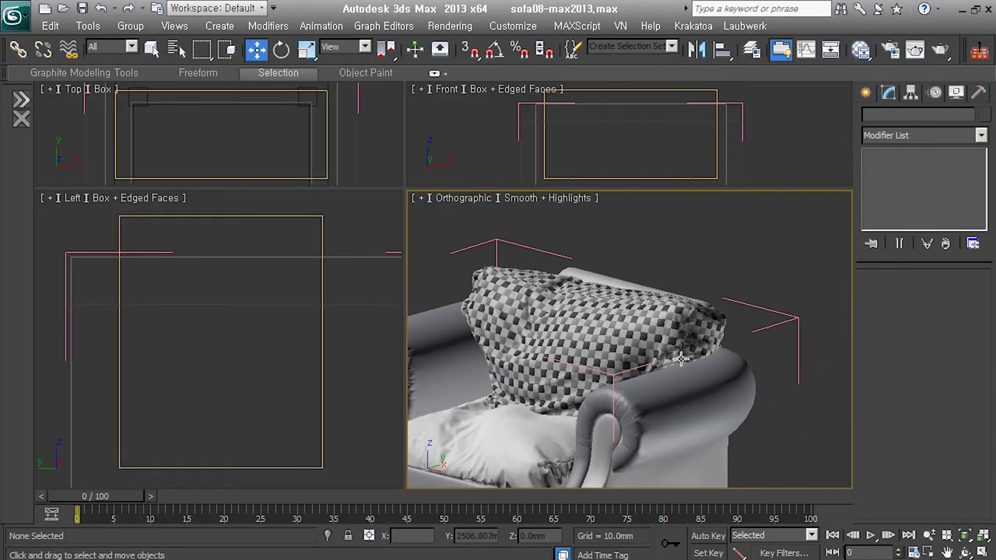
pyautogui.scroll(-3, 730, 274)
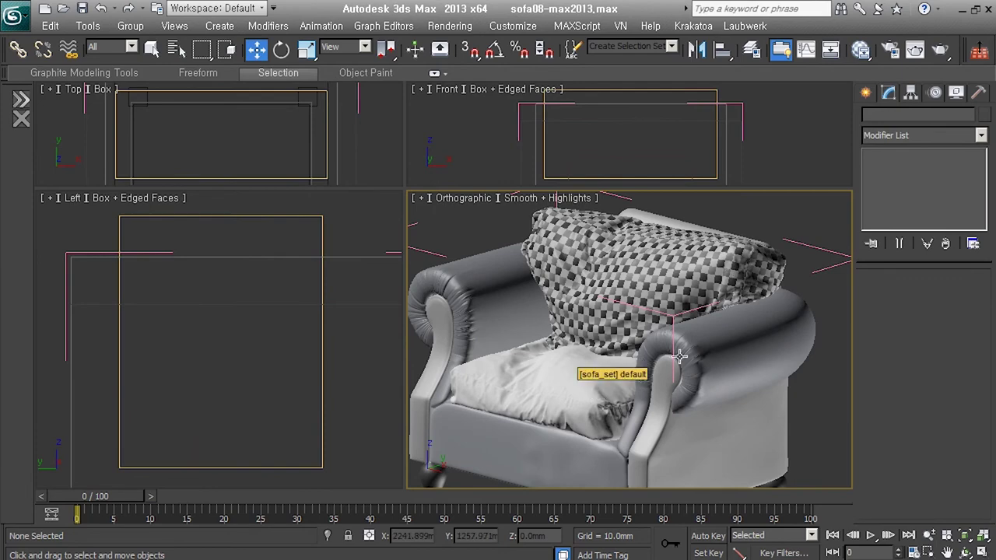
# Isolate the sofa arm Box007 and turn off TurboSmooth and the upper modifiers
pyautogui.click(749, 364)
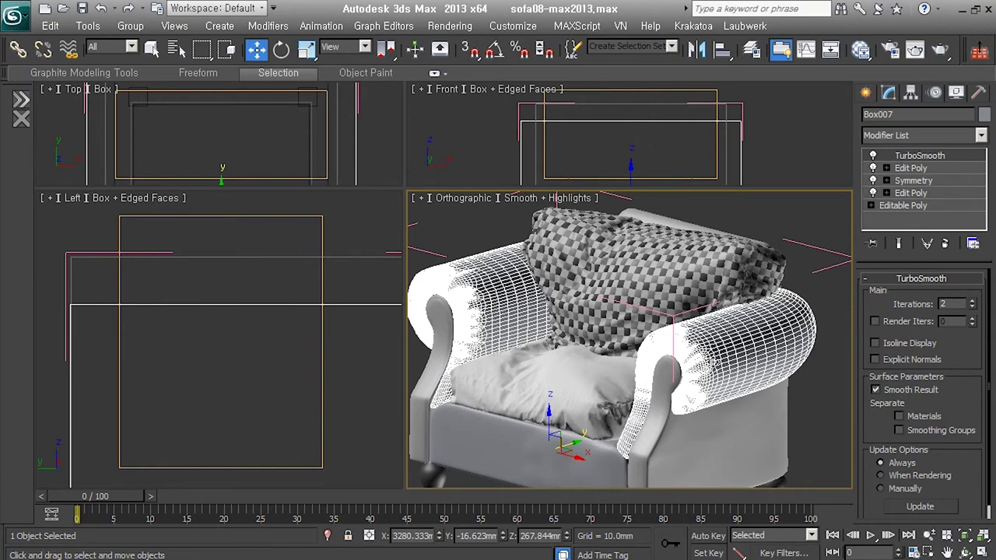
pyautogui.hotkey('alt', 'q')
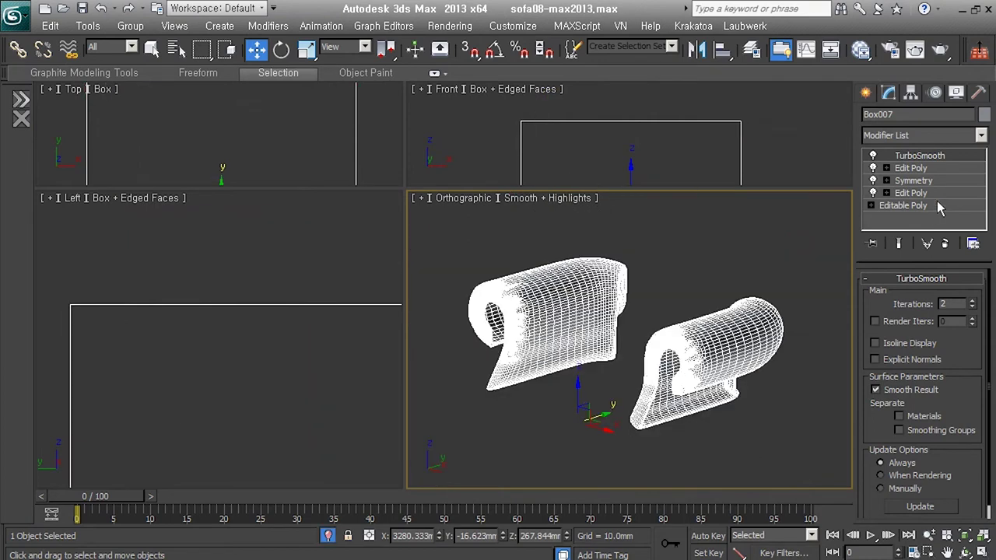
pyautogui.click(877, 157)
pyautogui.click(879, 180)
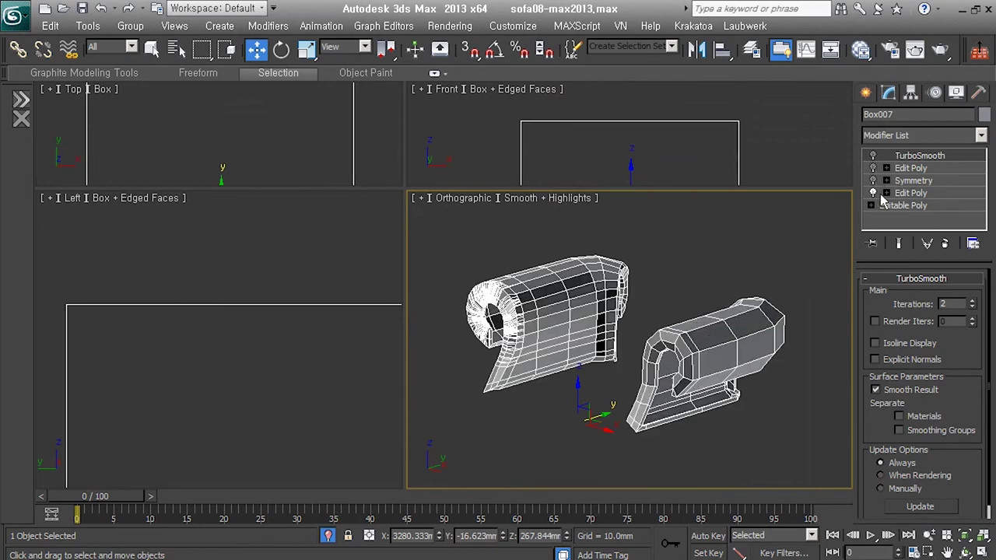
pyautogui.click(875, 193)
# Inspect the arm's low-poly cage from several angles, then select the lower Edit Poly modifier
pyautogui.moveTo(668, 389)
pyautogui.keyDown('alt'); pyautogui.mouseDown(button='middle')
pyautogui.moveTo(676, 402)
pyautogui.moveTo(816, 384)
pyautogui.moveTo(716, 391)
pyautogui.mouseUp(button='middle'); pyautogui.keyUp('alt')
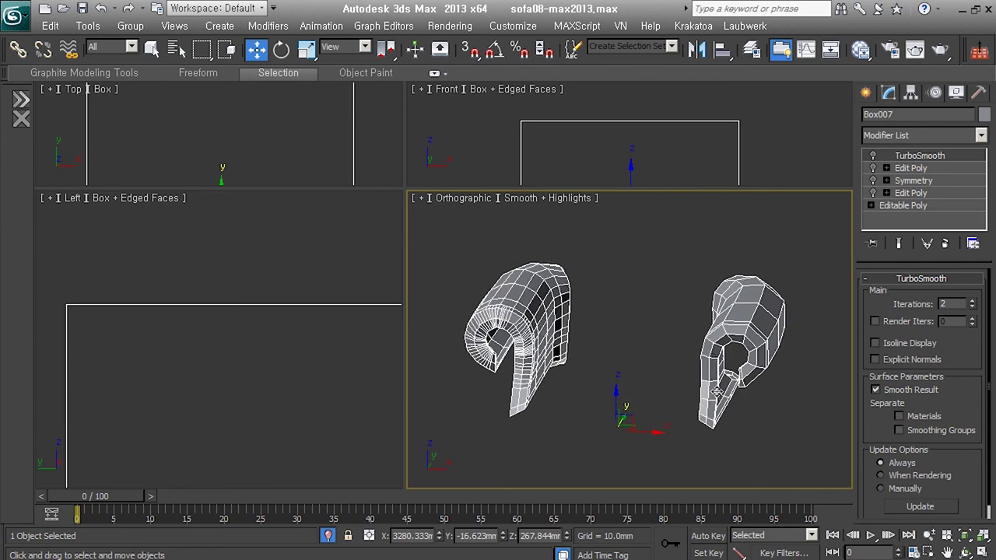
pyautogui.scroll(5, 767, 347)
pyautogui.moveTo(766, 346)
pyautogui.keyDown('alt'); pyautogui.mouseDown(button='middle')
pyautogui.moveTo(755, 338)
pyautogui.moveTo(771, 333)
pyautogui.moveTo(757, 315)
pyautogui.moveTo(727, 380)
pyautogui.mouseUp(button='middle'); pyautogui.keyUp('alt')
pyautogui.moveTo(698, 234)
pyautogui.keyDown('alt'); pyautogui.mouseDown(button='middle')
pyautogui.moveTo(765, 369)
pyautogui.moveTo(801, 362)
pyautogui.moveTo(747, 292)
pyautogui.mouseUp(button='middle'); pyautogui.keyUp('alt')
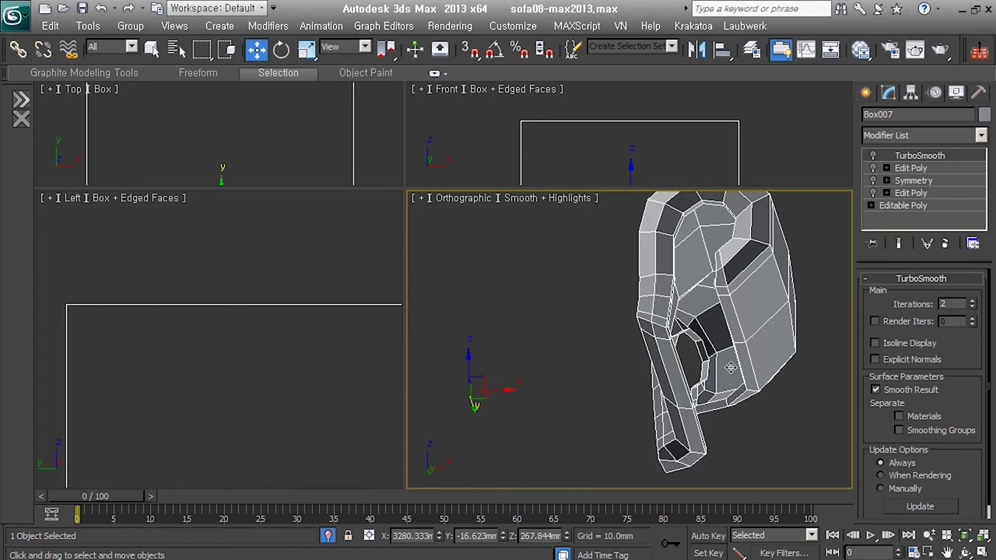
pyautogui.keyDown('alt'); pyautogui.moveTo(724, 291); pyautogui.dragTo(767, 393, button='middle'); pyautogui.keyUp('alt')
pyautogui.scroll(4, 766, 389)
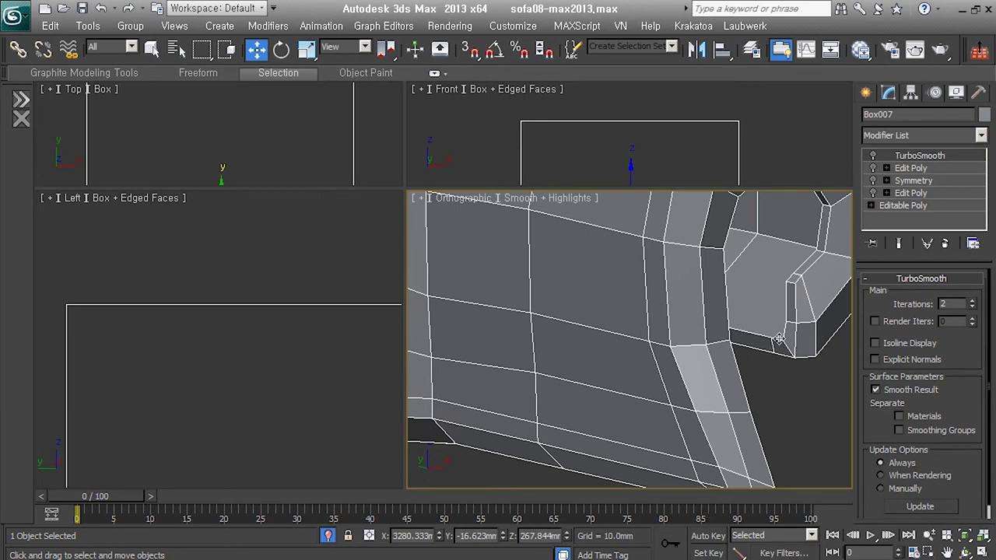
pyautogui.scroll(-3, 786, 327)
pyautogui.scroll(-3, 786, 328)
pyautogui.moveTo(799, 368)
pyautogui.keyDown('alt'); pyautogui.mouseDown(button='middle')
pyautogui.moveTo(694, 375)
pyautogui.moveTo(551, 317)
pyautogui.mouseUp(button='middle'); pyautogui.keyUp('alt')
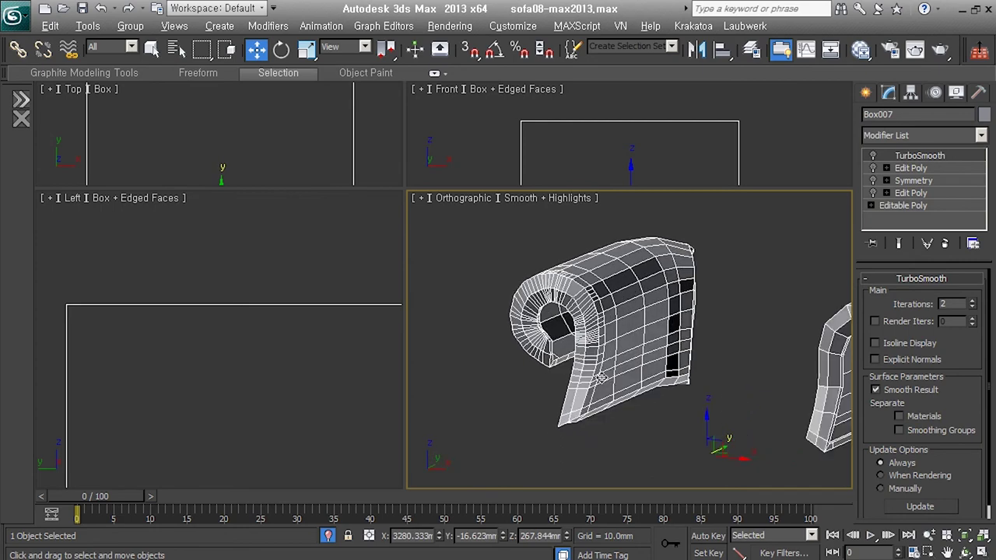
pyautogui.scroll(3, 551, 317)
pyautogui.scroll(2, 599, 334)
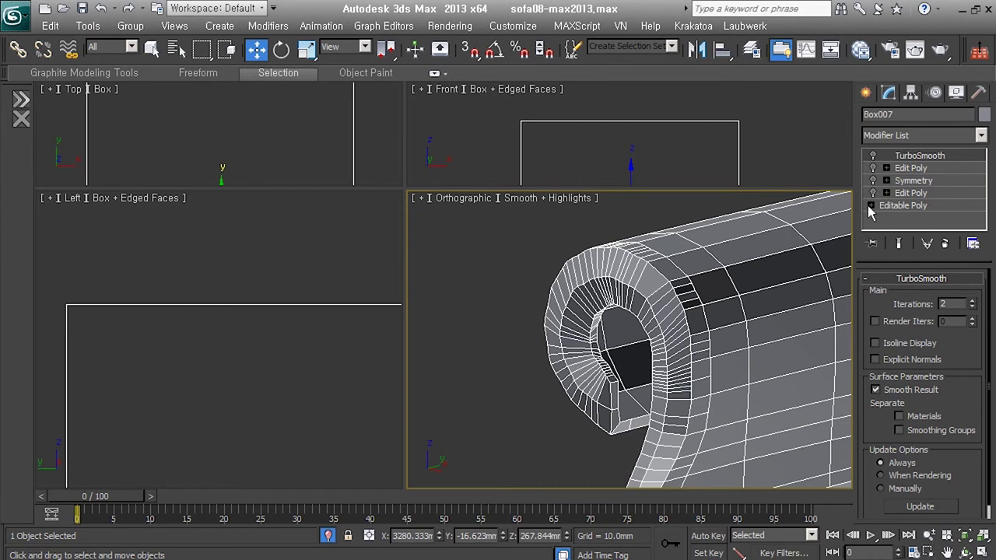
pyautogui.click(915, 204)
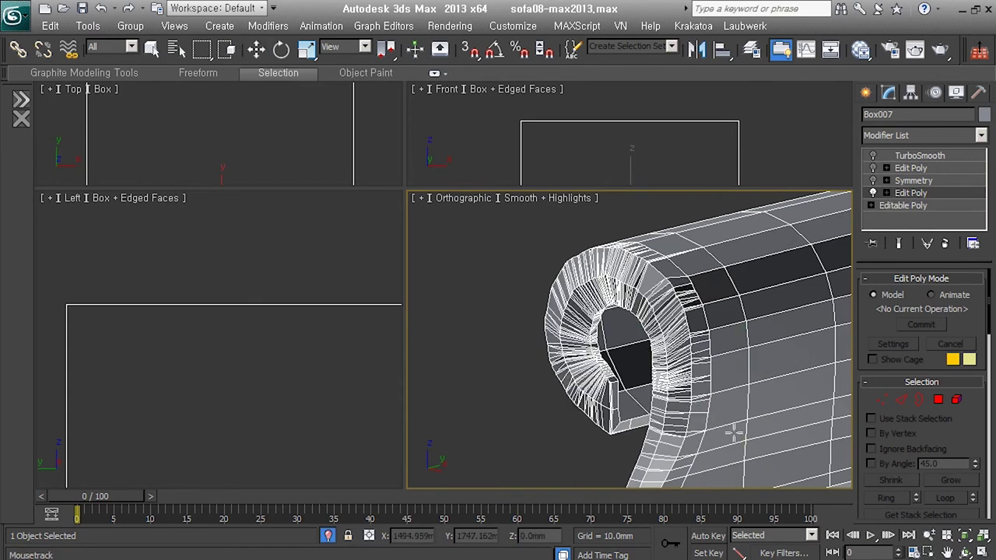
# Cut a new edge across the lower part of the armrest curl
pyautogui.press('w')
pyautogui.scroll(2, 684, 404)
pyautogui.scroll(2, 685, 400)
pyautogui.scroll(1, 685, 400)
pyautogui.hotkey('alt', 'c')
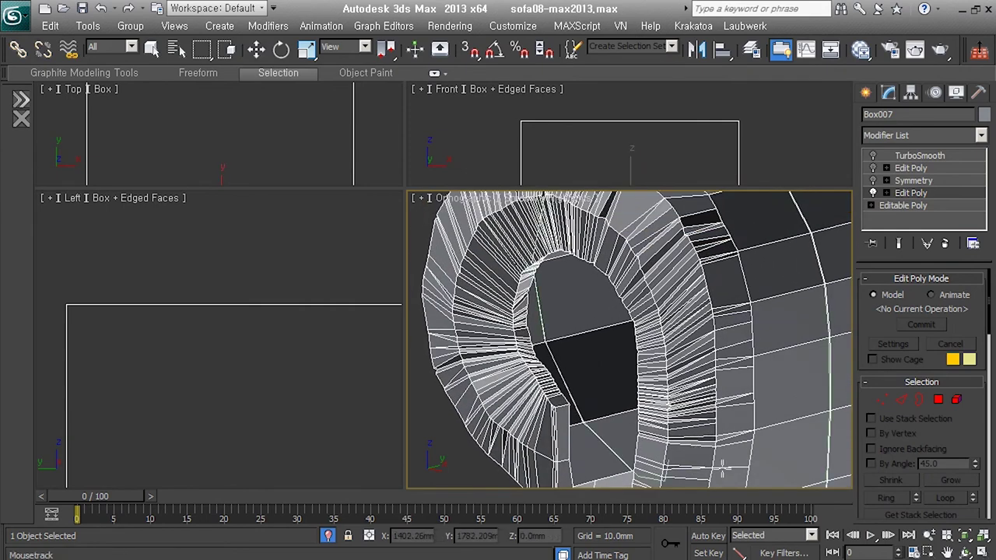
pyautogui.moveTo(729, 462); pyautogui.dragTo(729, 334, button='middle')
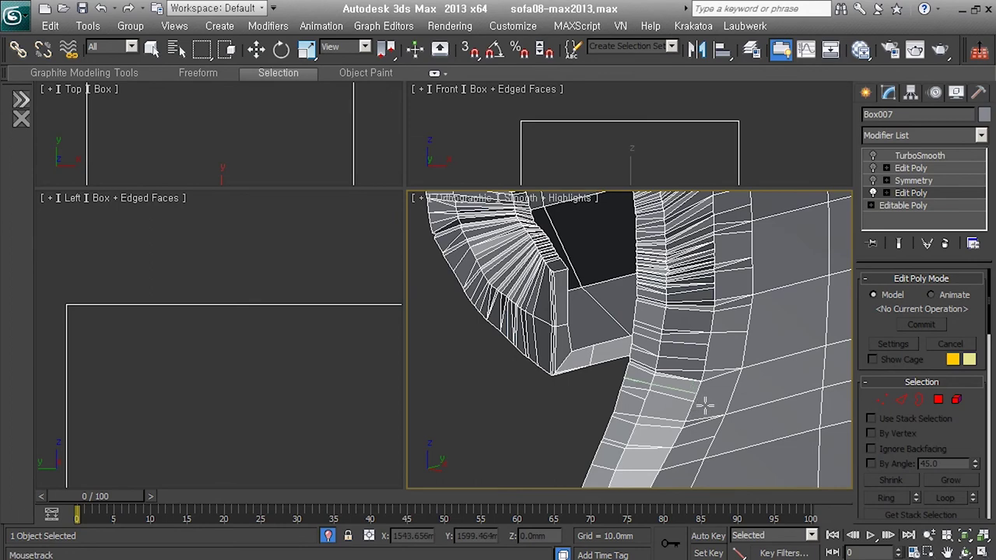
pyautogui.rightClick(703, 403)
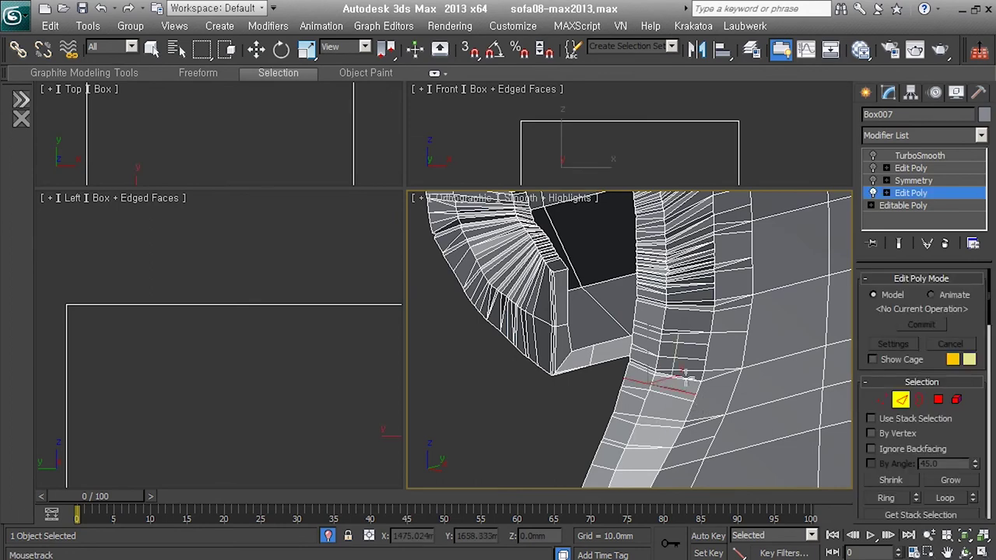
pyautogui.scroll(2, 685, 396)
# Extrude the edge into a narrow strip of faces, then switch to Vertex mode in wireframe
pyautogui.press('w')
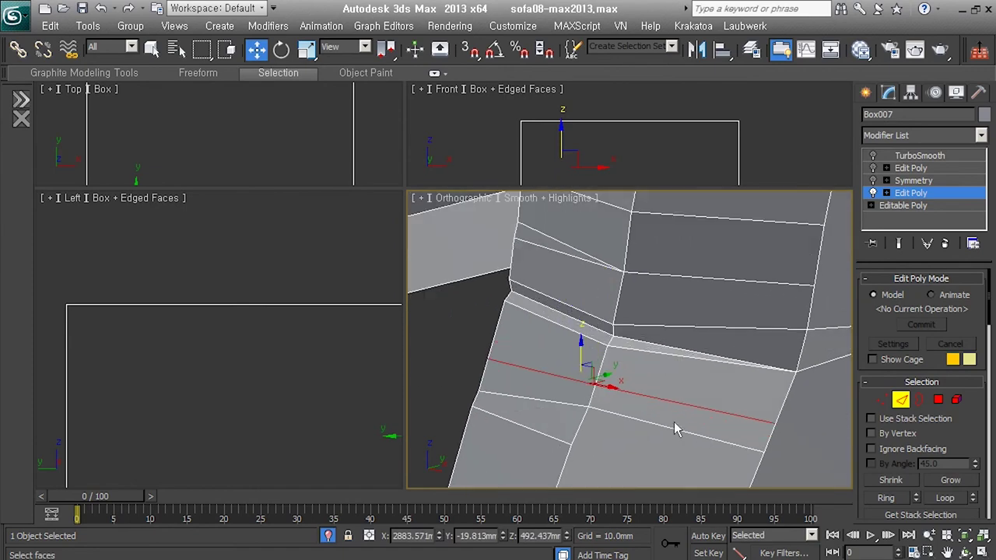
pyautogui.rightClick(665, 311)
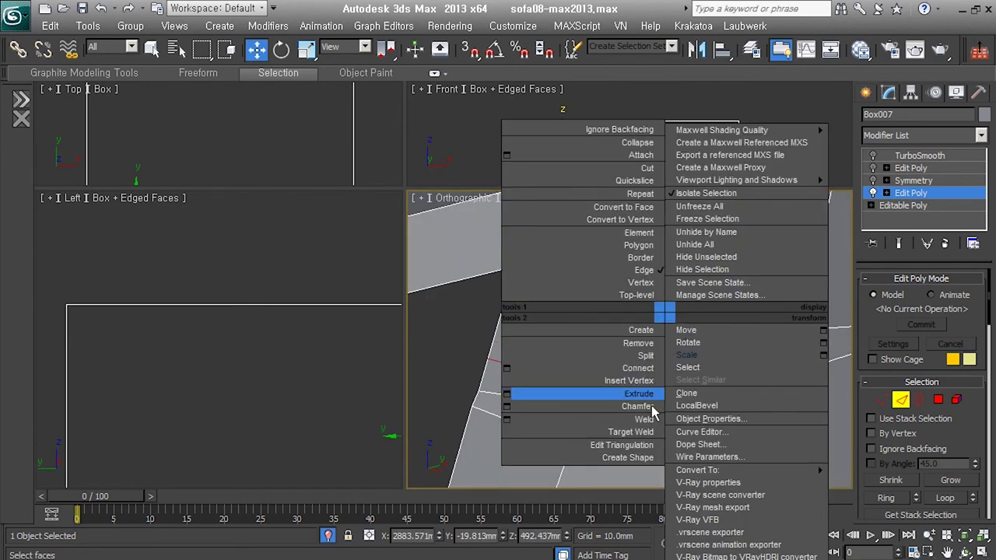
pyautogui.click(639, 393)
pyautogui.moveTo(707, 413); pyautogui.dragTo(724, 429)
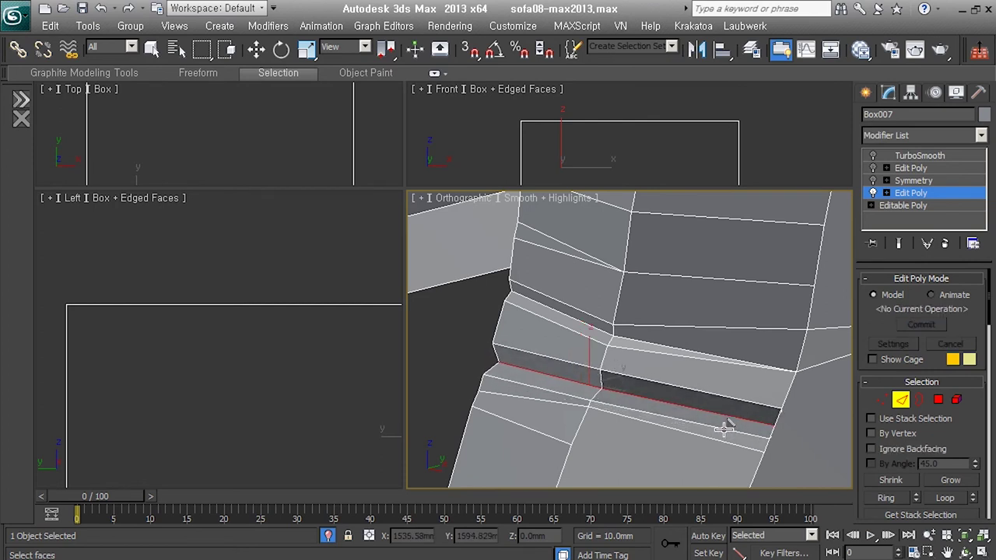
pyautogui.press('w')
pyautogui.click(882, 399)
pyautogui.press('F3')
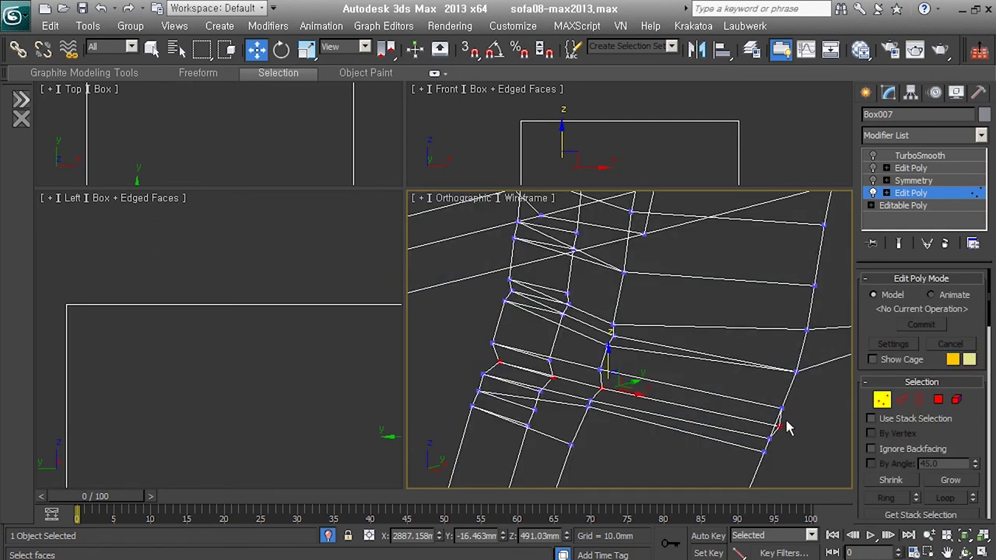
# Slide the vertex at the strip's right end along its edge
pyautogui.moveTo(760, 393); pyautogui.dragTo(800, 440)
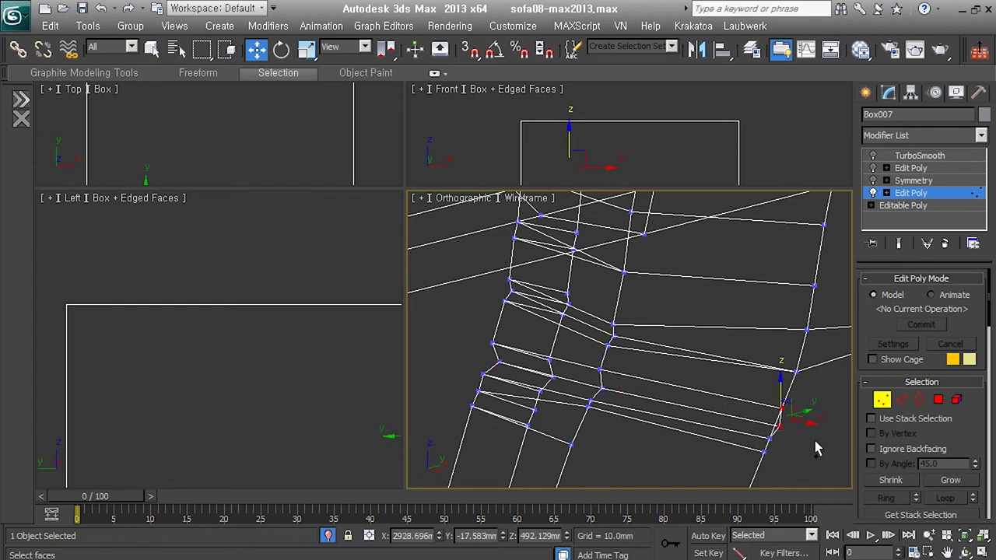
pyautogui.hotkey('ctrl', 'z')
pyautogui.scroll(-5, 983, 447)
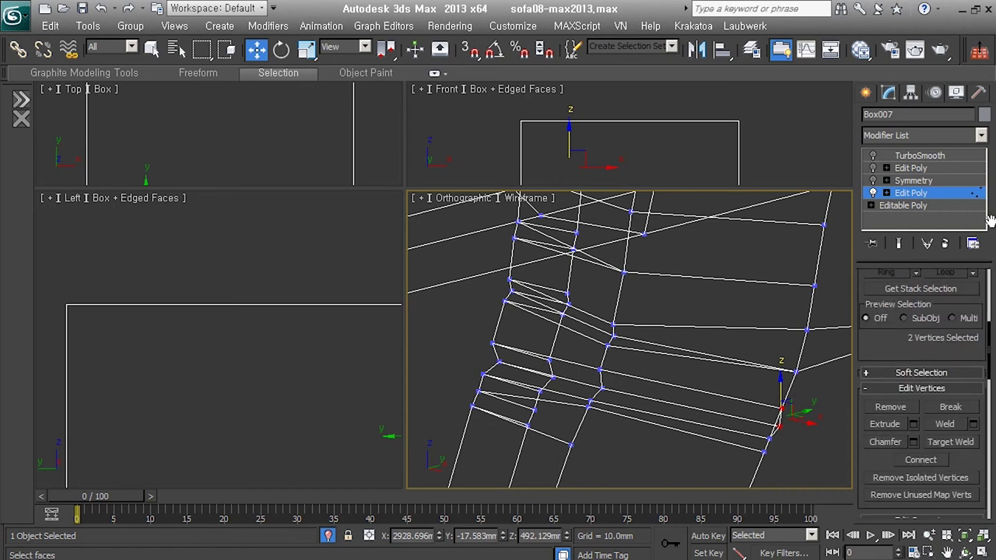
pyautogui.scroll(-5, 968, 373)
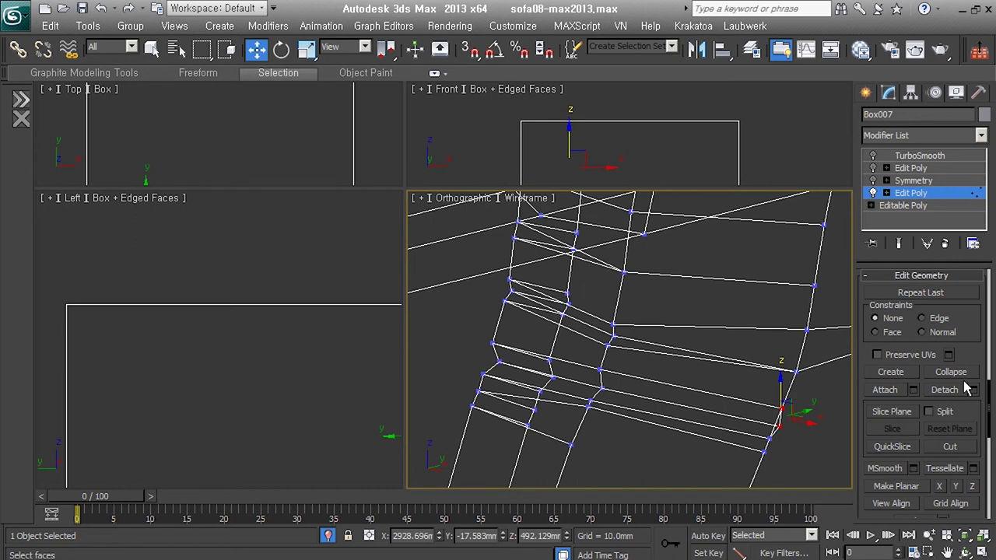
pyautogui.hotkey('ctrl', 'y')
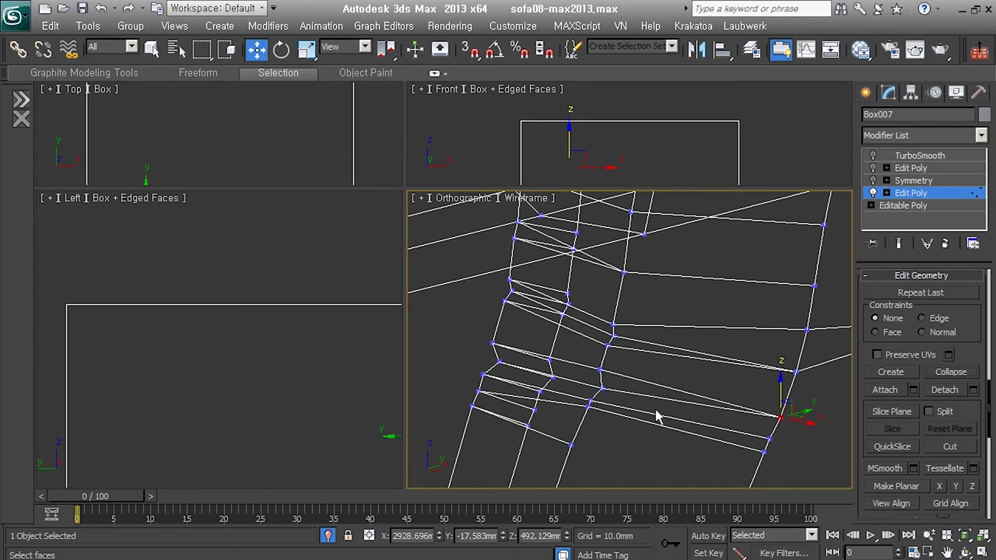
# Slide two more crease vertices along their edges in shaded view, then exit vertex editing
pyautogui.click(604, 370)
pyautogui.moveTo(619, 364); pyautogui.dragTo(605, 356)
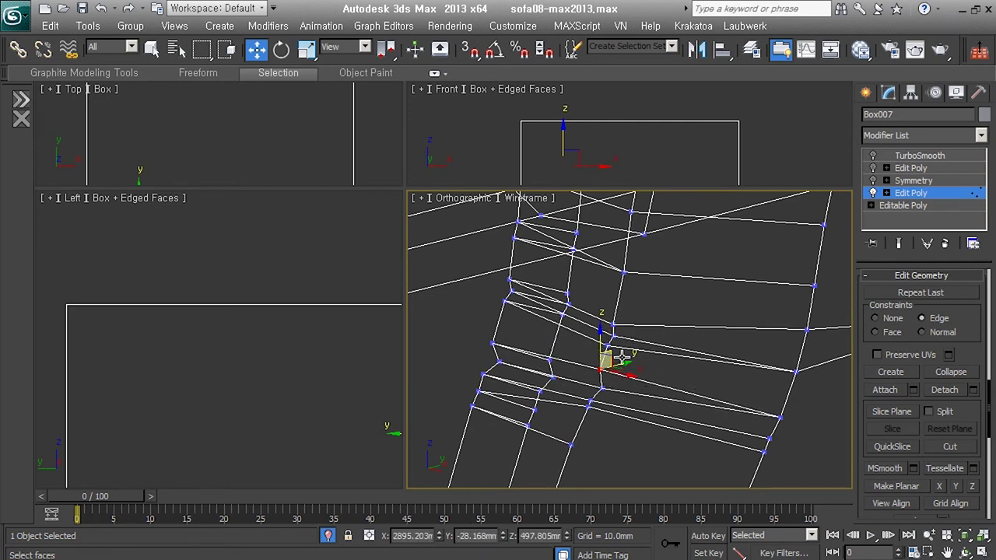
pyautogui.moveTo(604, 356)
pyautogui.mouseDown()
pyautogui.moveTo(542, 371)
pyautogui.moveTo(504, 311)
pyautogui.mouseUp()
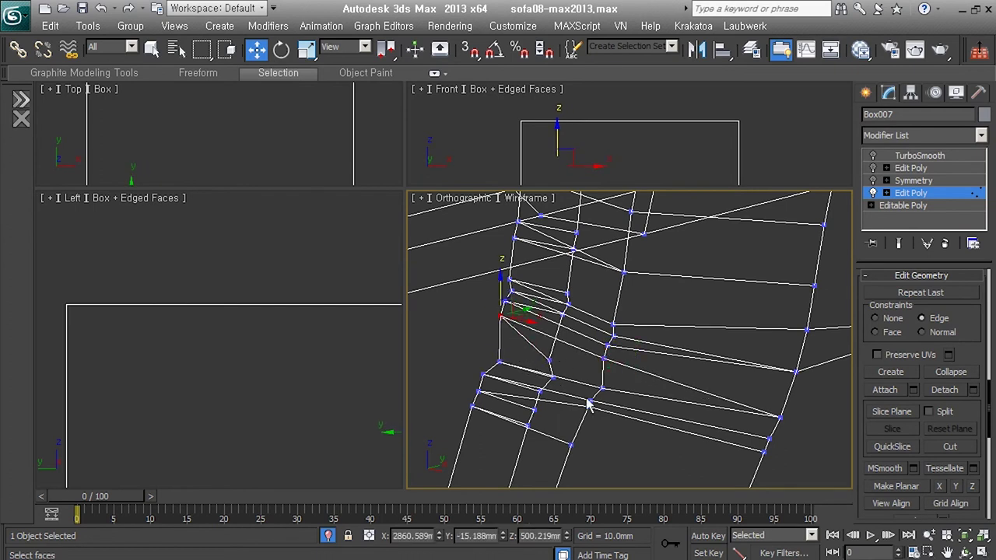
pyautogui.press('F3')
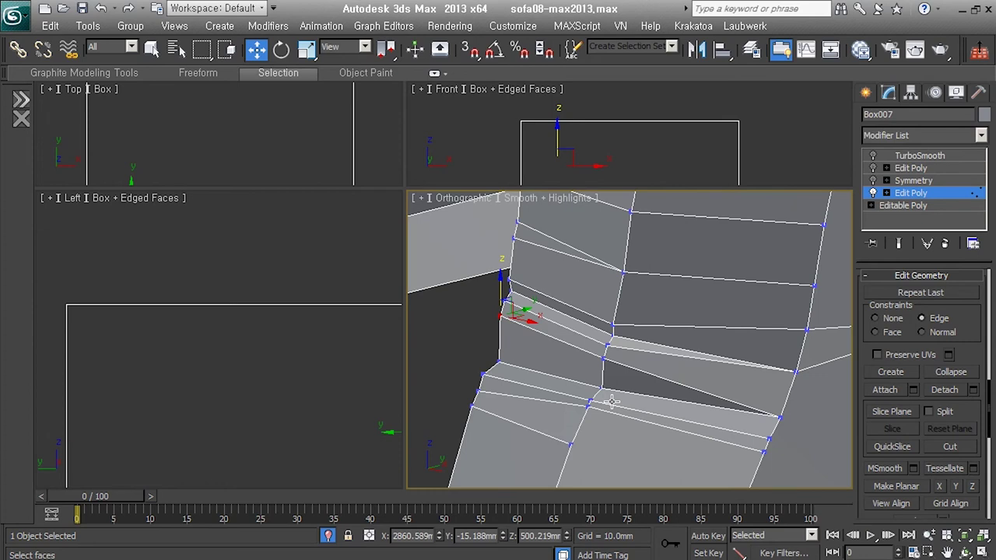
pyautogui.moveTo(604, 358)
pyautogui.mouseDown()
pyautogui.moveTo(502, 388)
pyautogui.moveTo(504, 349)
pyautogui.mouseUp()
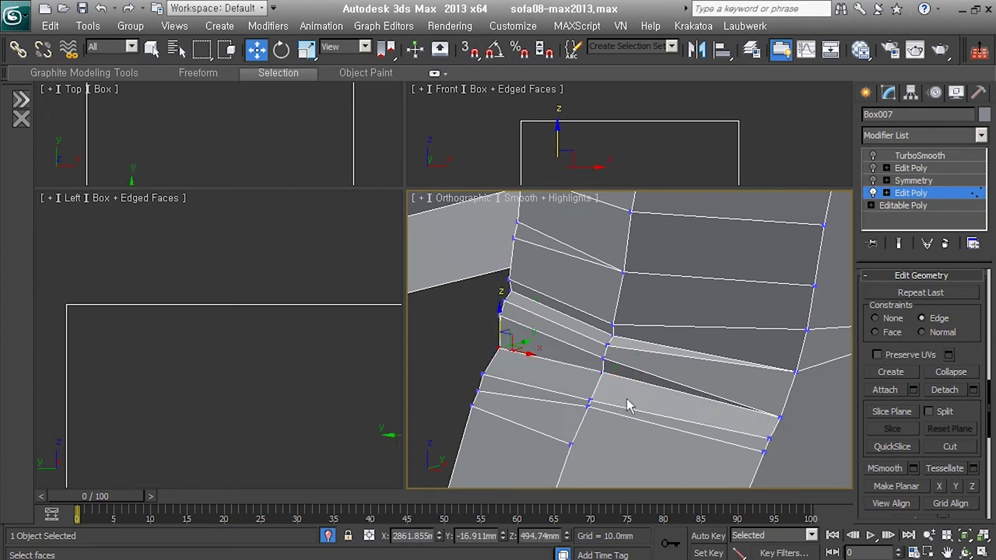
pyautogui.click(956, 193)
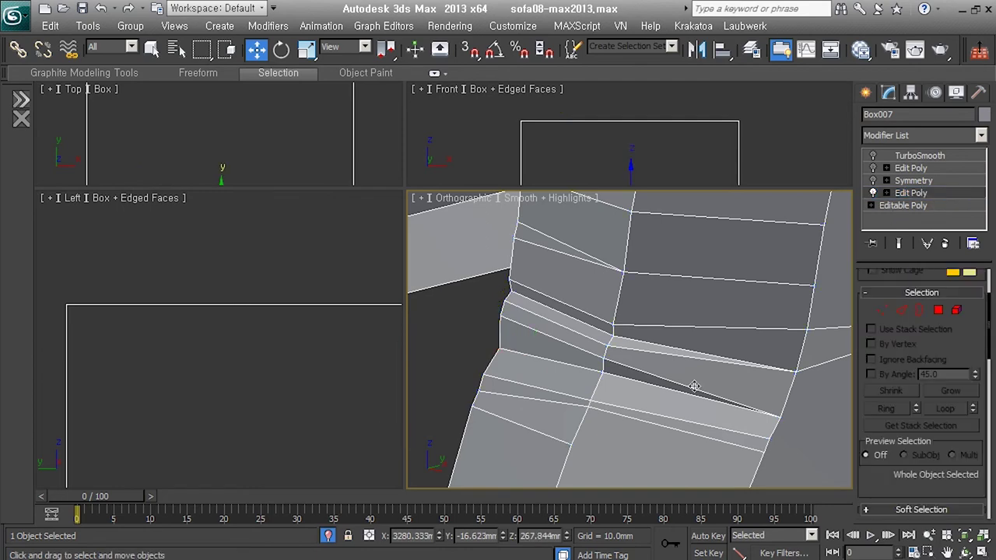
# Inspect the mirrored arm from several angles, checking the Symmetry and upper Edit Poly levels
pyautogui.moveTo(692, 386); pyautogui.dragTo(689, 457, button='middle')
pyautogui.scroll(-3, 704, 465)
pyautogui.scroll(2, 704, 392)
pyautogui.scroll(3, 658, 266)
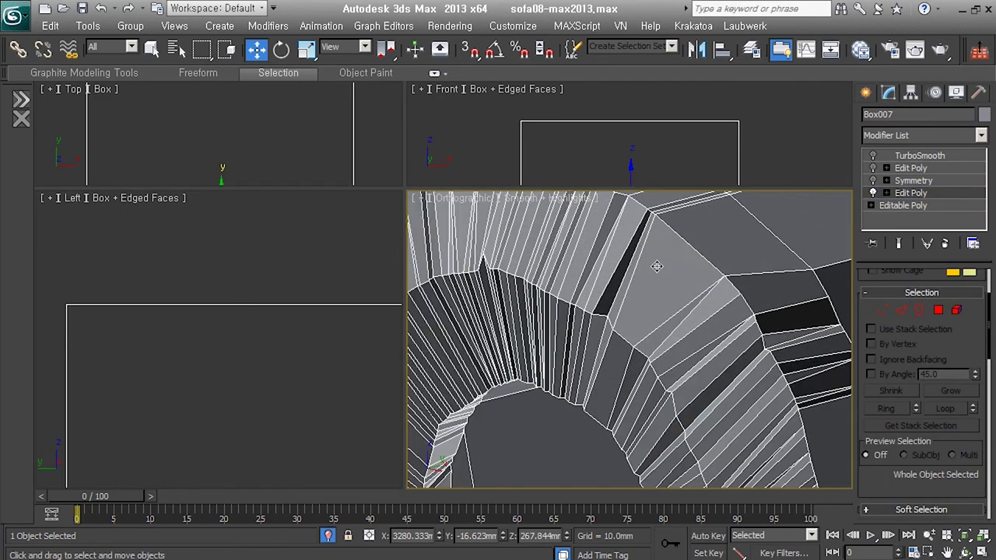
pyautogui.scroll(2, 637, 344)
pyautogui.moveTo(636, 344); pyautogui.dragTo(645, 350, button='middle')
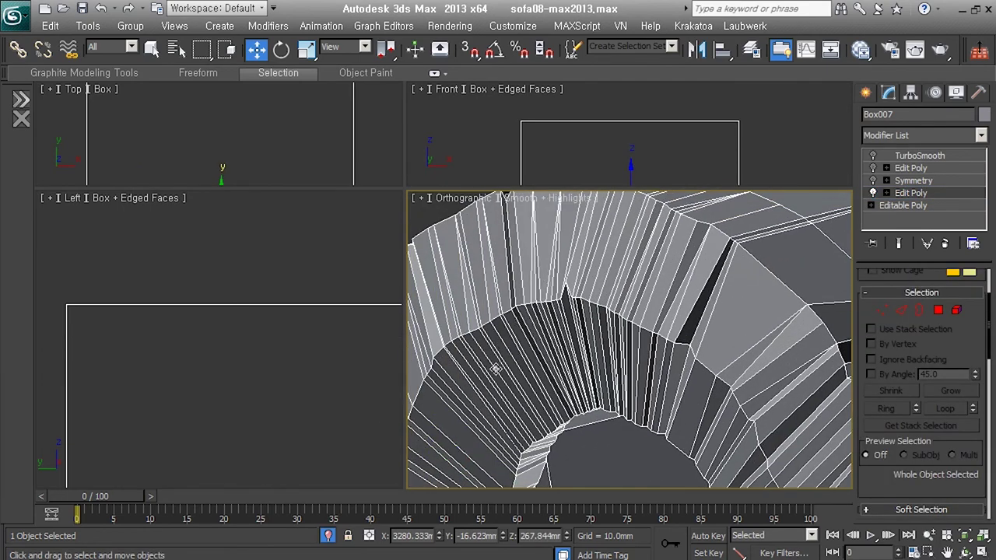
pyautogui.scroll(-2, 729, 259)
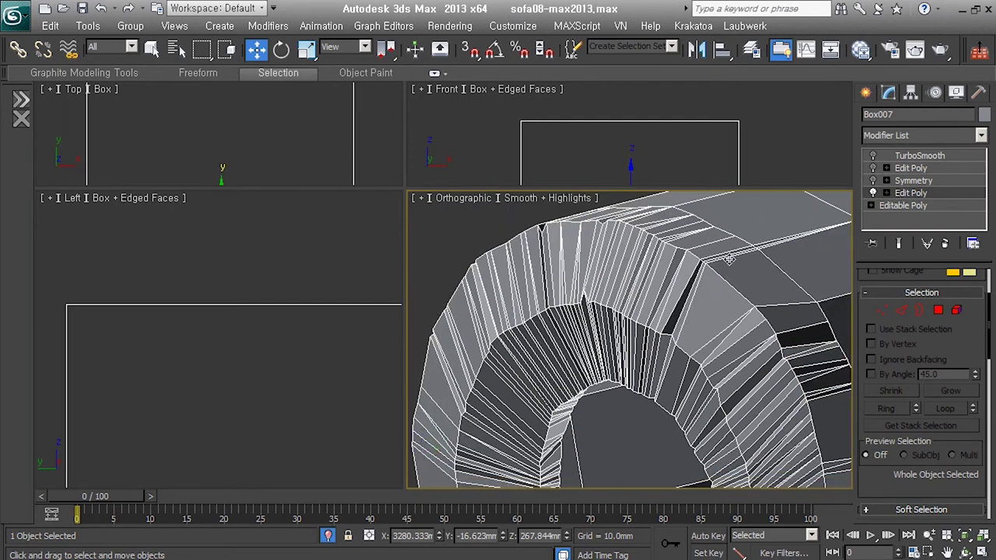
pyautogui.click(912, 180)
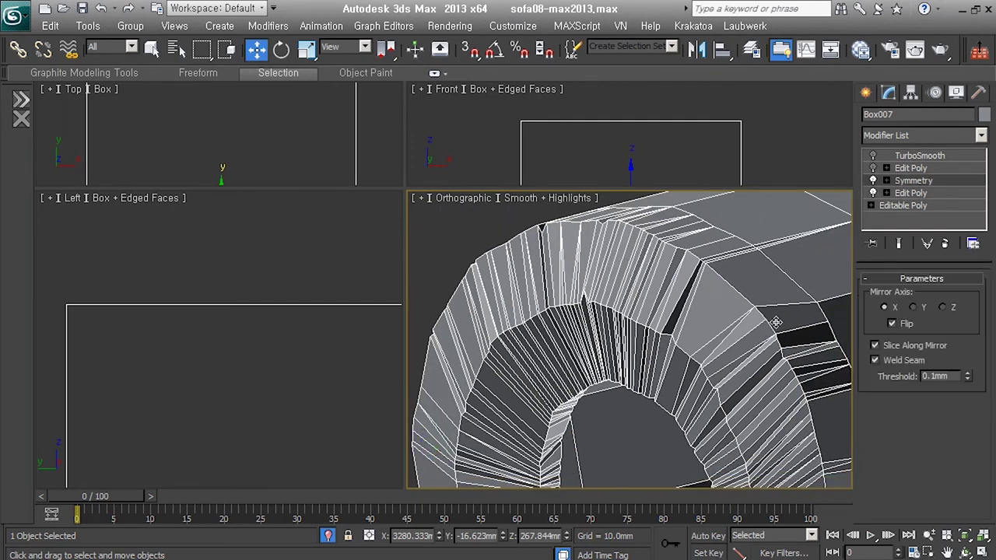
pyautogui.scroll(-3, 775, 321)
pyautogui.moveTo(671, 324)
pyautogui.keyDown('alt'); pyautogui.mouseDown(button='middle')
pyautogui.moveTo(672, 357)
pyautogui.moveTo(734, 355)
pyautogui.moveTo(670, 385)
pyautogui.mouseUp(button='middle'); pyautogui.keyUp('alt')
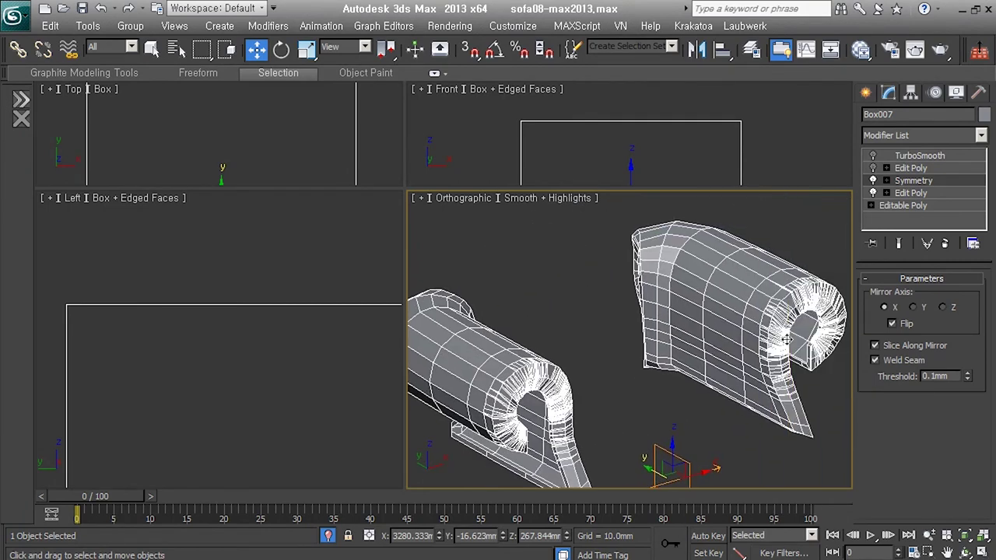
pyautogui.click(910, 193)
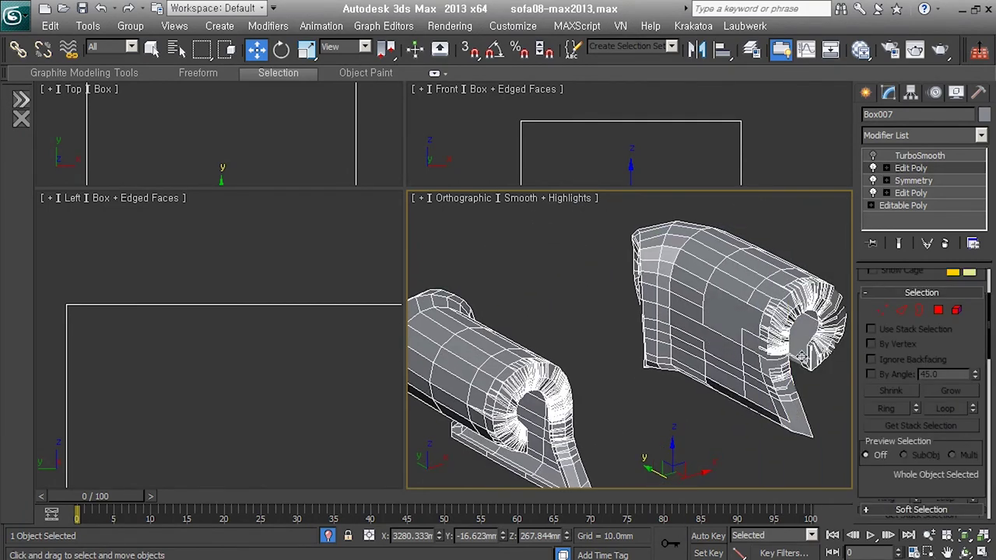
# Look over the arm's rolled end, then reopen the recent sofa08 scene from the Application menu
pyautogui.scroll(2, 600, 412)
pyautogui.scroll(3, 593, 381)
pyautogui.scroll(3, 584, 345)
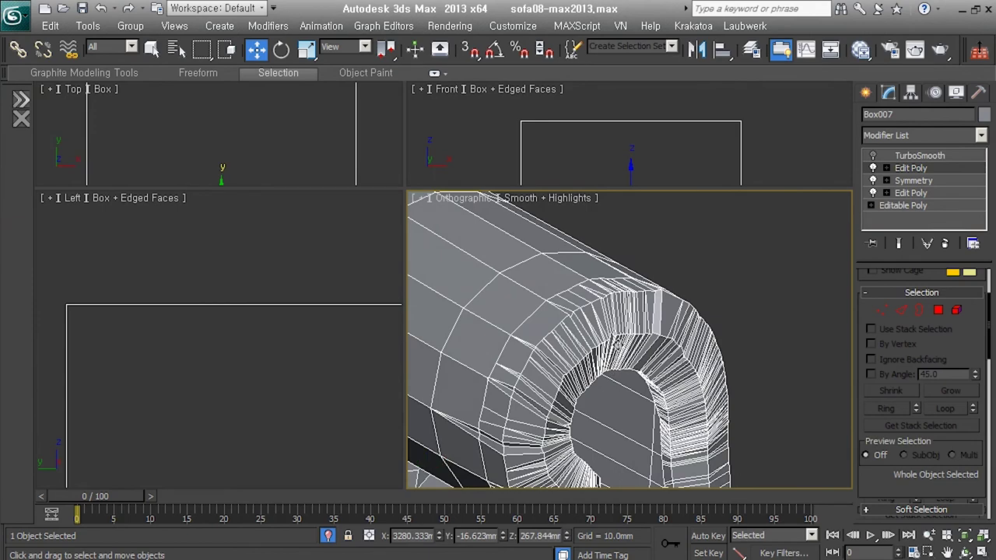
pyautogui.moveTo(731, 371)
pyautogui.keyDown('alt'); pyautogui.mouseDown(button='middle')
pyautogui.moveTo(645, 389)
pyautogui.moveTo(798, 390)
pyautogui.mouseUp(button='middle'); pyautogui.keyUp('alt')
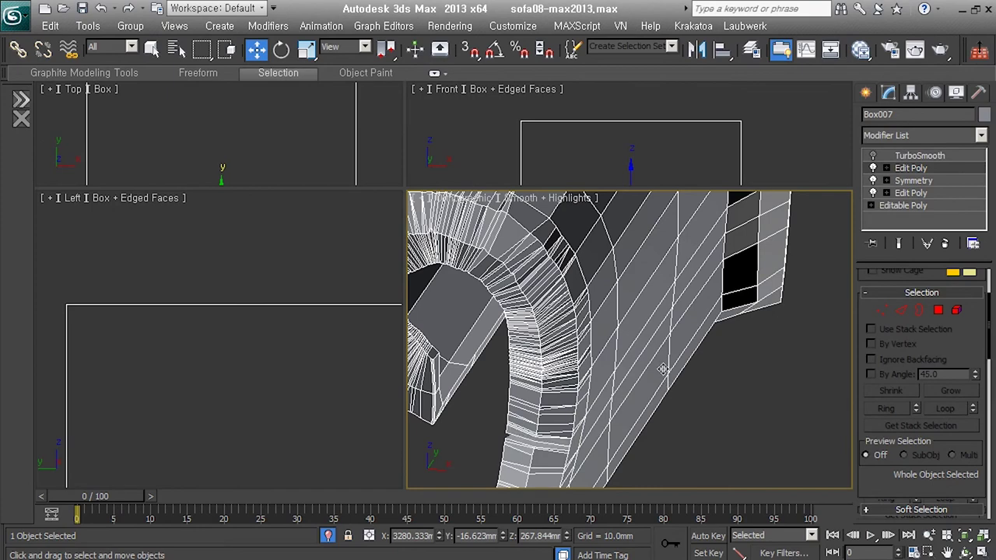
pyautogui.scroll(-2, 659, 357)
pyautogui.scroll(-3, 703, 373)
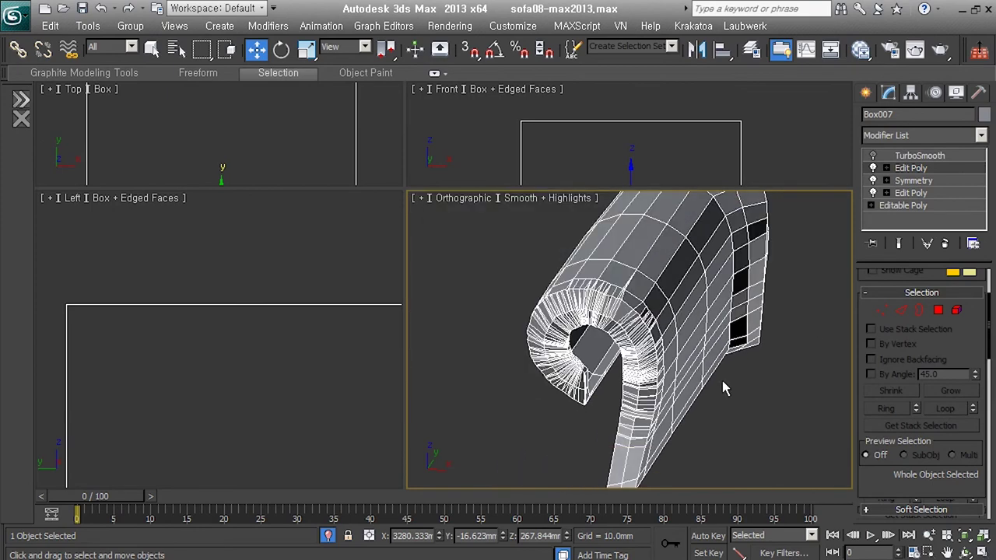
pyautogui.click(24, 19)
pyautogui.click(194, 98)
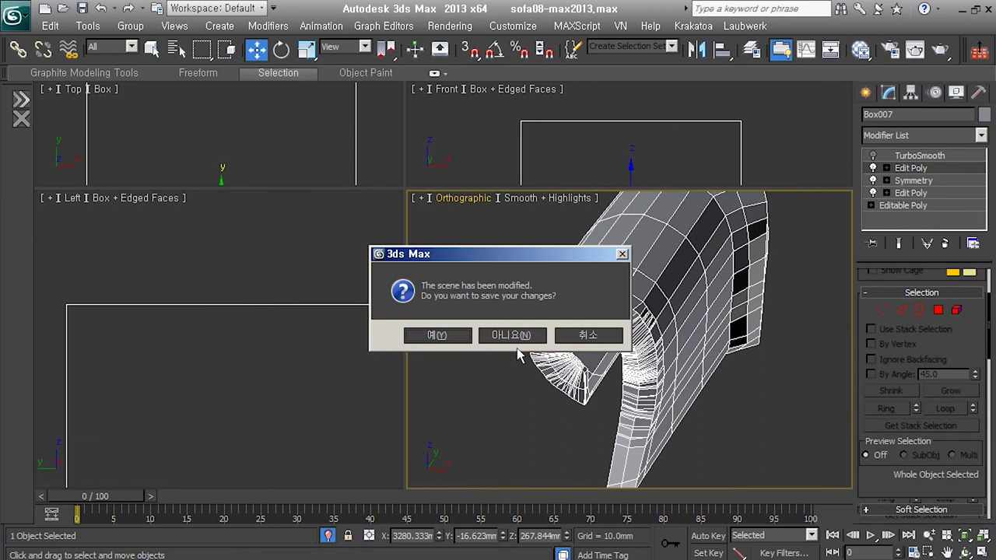
# Discard unsaved changes, then pick armrest Box007 inside the sofa_set group and isolate it
pyautogui.click(509, 334)
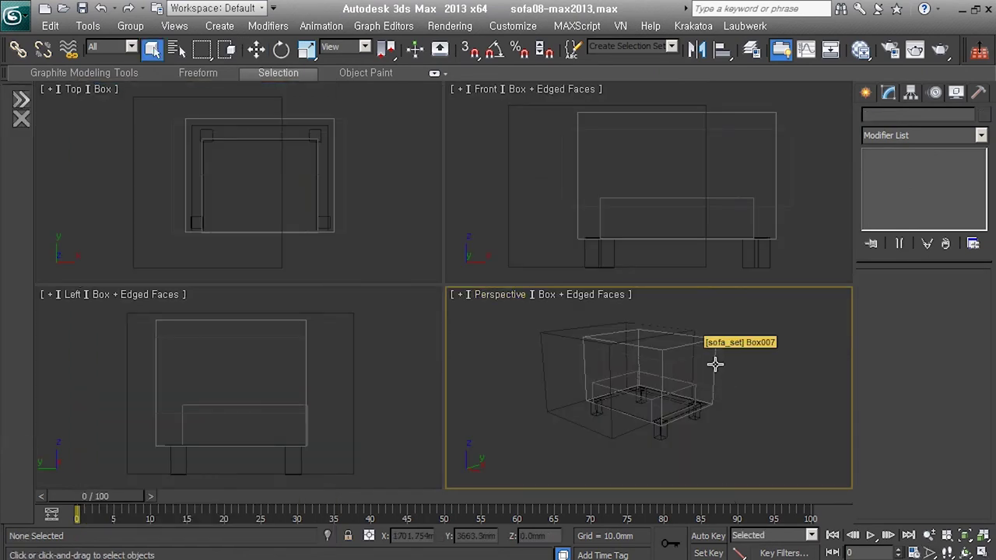
pyautogui.click(716, 361)
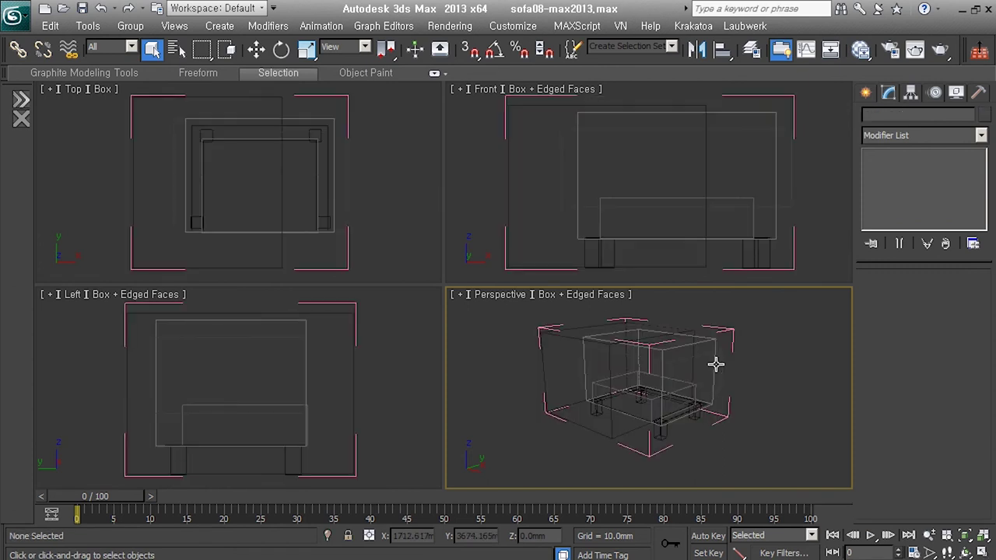
pyautogui.click(716, 362)
pyautogui.hotkey('alt', 'q')
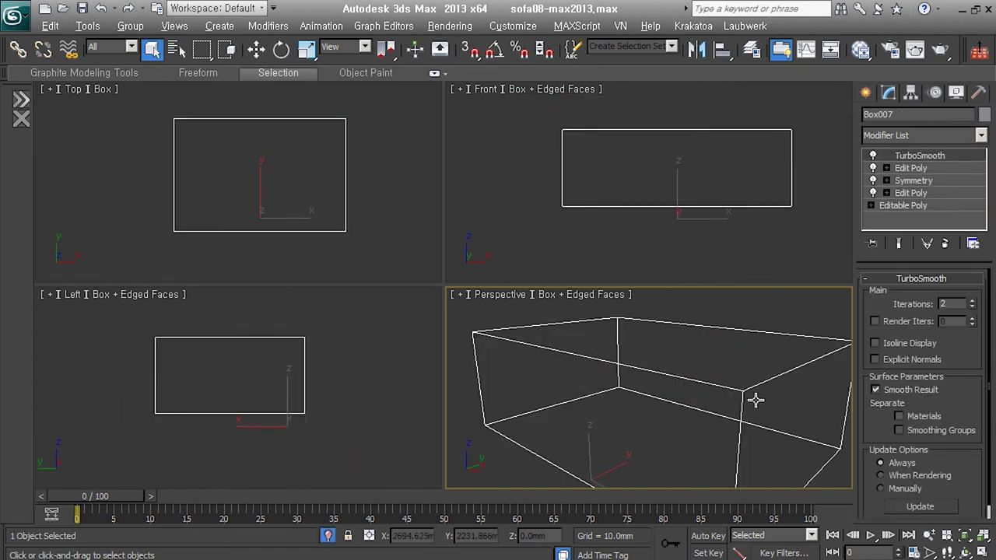
# Switch the perspective view to wireframe display
pyautogui.click(591, 295)
pyautogui.click(606, 340)
pyautogui.moveTo(715, 386); pyautogui.dragTo(706, 377, button='middle')
pyautogui.scroll(-1, 706, 370)
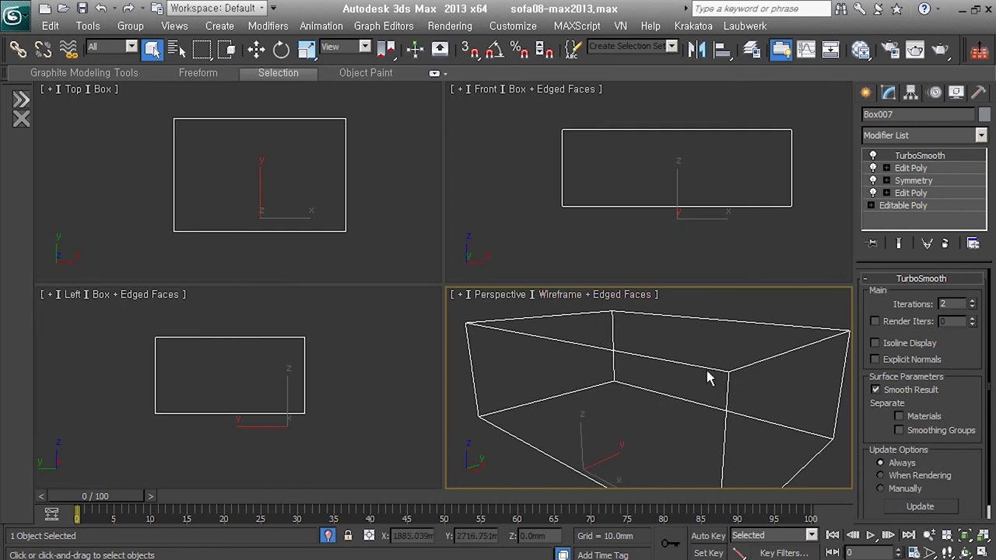
pyautogui.scroll(-3, 706, 370)
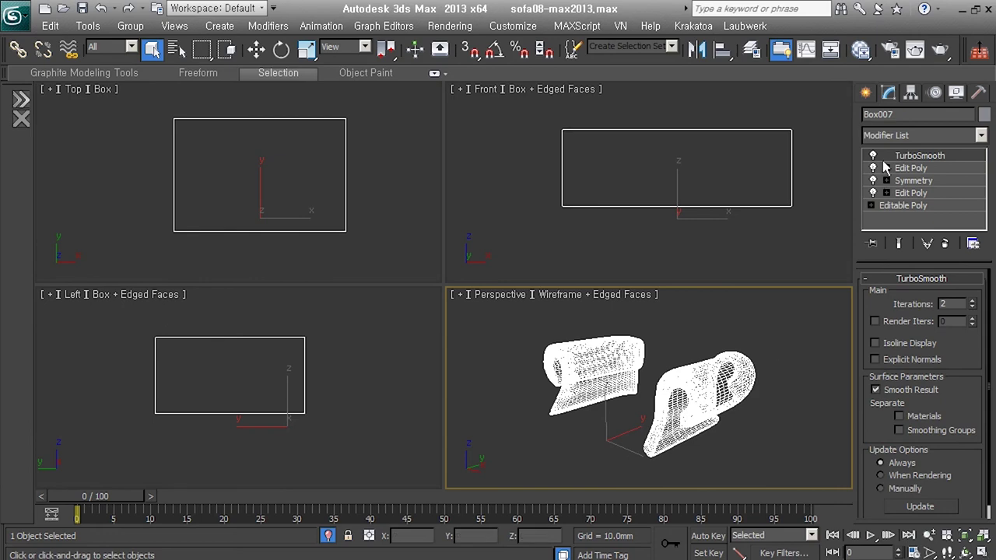
# Turn off TurboSmooth, both Edit Polys and Symmetry, and return to smooth shading
pyautogui.click(872, 155)
pyautogui.click(872, 168)
pyautogui.click(872, 180)
pyautogui.click(872, 193)
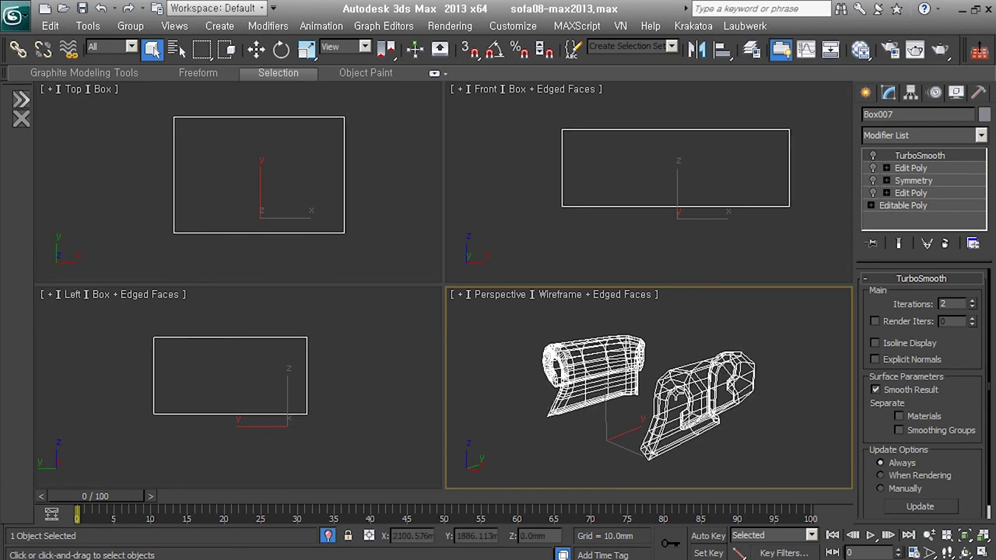
pyautogui.press('F3')
pyautogui.scroll(2, 656, 391)
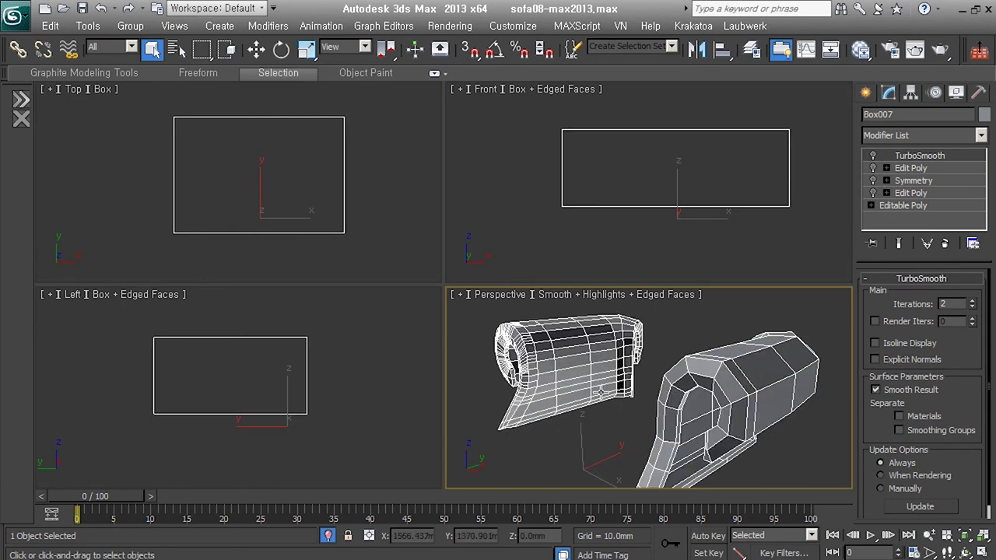
pyautogui.scroll(2, 655, 391)
pyautogui.scroll(1, 626, 405)
# Turn Symmetry and TurboSmooth back on and inspect the smoothed arm in orthographic view
pyautogui.press('u')
pyautogui.keyDown('alt'); pyautogui.moveTo(626, 399); pyautogui.dragTo(598, 395, button='middle'); pyautogui.keyUp('alt')
pyautogui.scroll(3, 598, 395)
pyautogui.scroll(2, 710, 408)
pyautogui.keyDown('alt'); pyautogui.moveTo(711, 408); pyautogui.dragTo(722, 333, button='middle'); pyautogui.keyUp('alt')
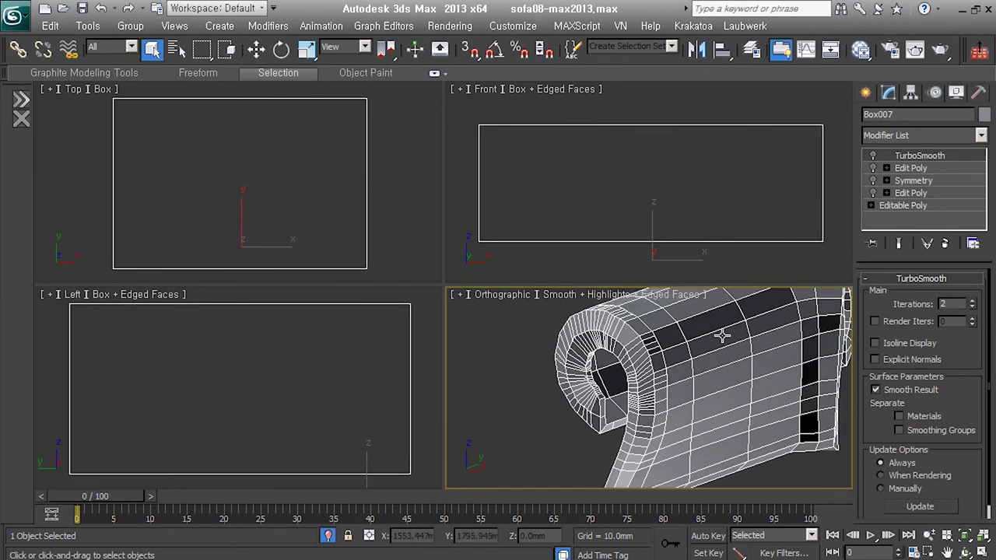
pyautogui.click(872, 181)
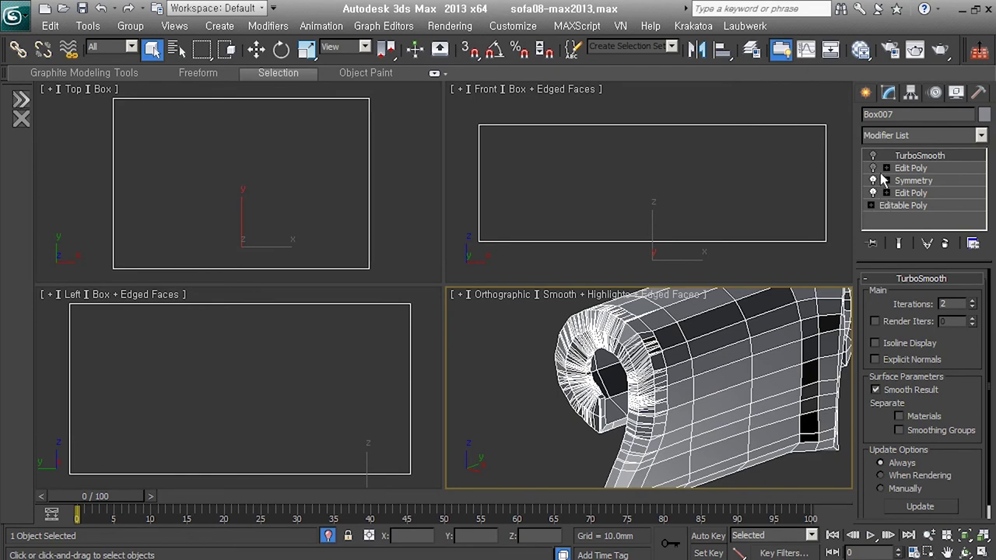
pyautogui.scroll(2, 700, 342)
pyautogui.scroll(3, 700, 347)
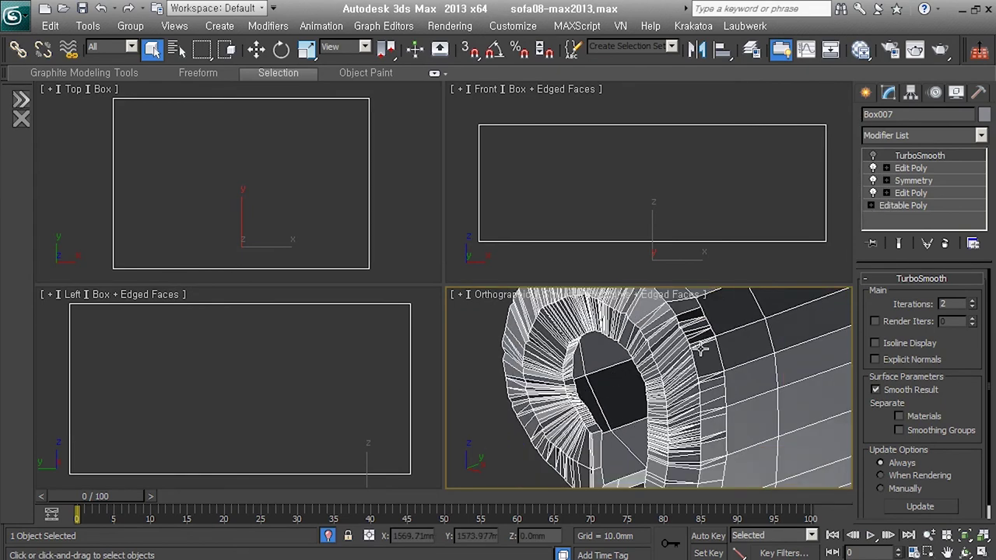
pyautogui.click(873, 156)
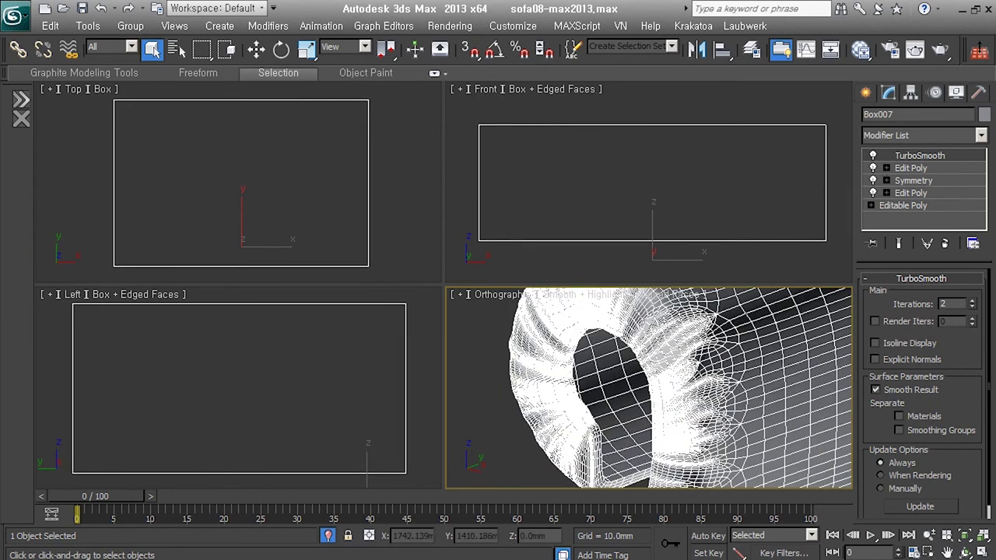
pyautogui.keyDown('alt'); pyautogui.moveTo(738, 381); pyautogui.dragTo(719, 420, button='middle'); pyautogui.keyUp('alt')
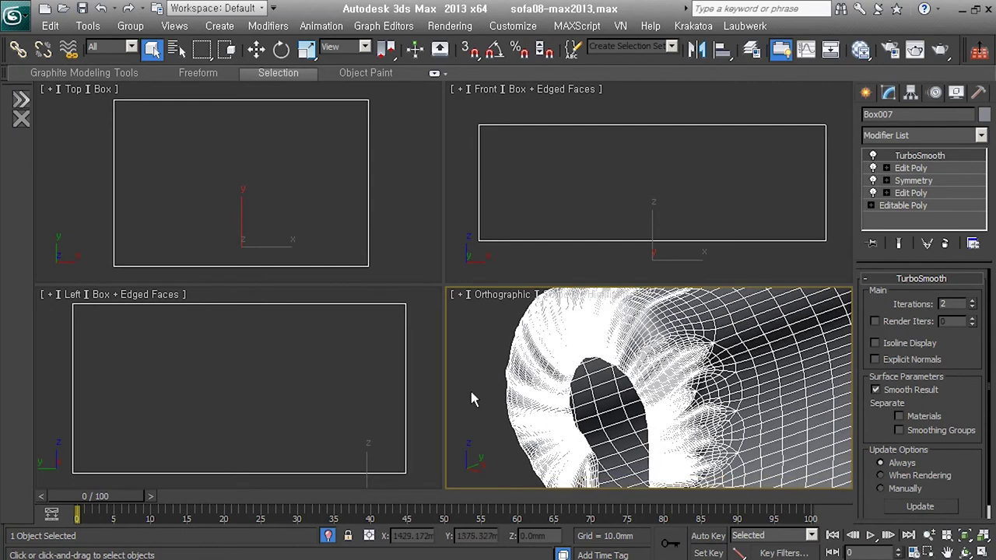
# Reselect the arm, disable TurboSmooth, and add Unwrap UVW on the top Edit Poly
pyautogui.click(475, 392)
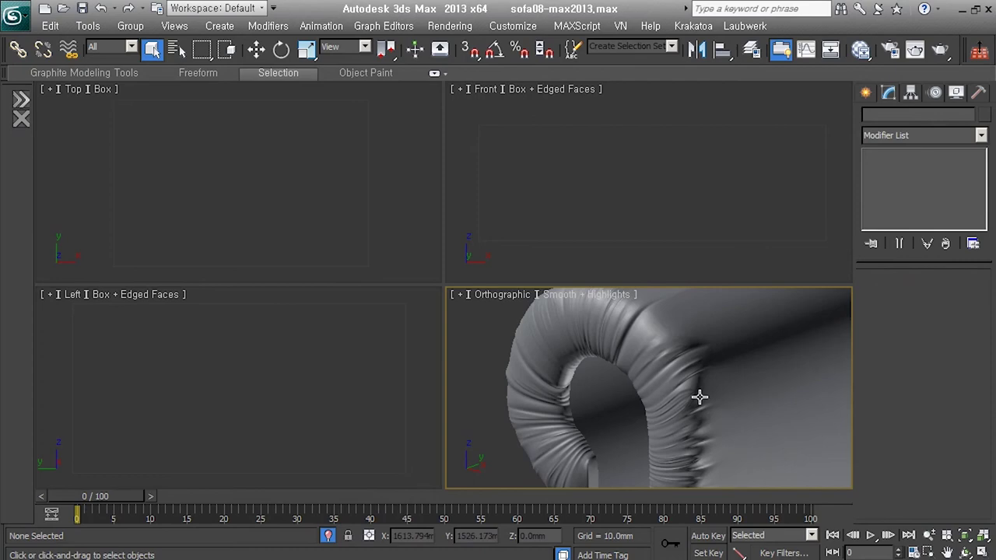
pyautogui.scroll(-3, 699, 398)
pyautogui.moveTo(631, 378)
pyautogui.keyDown('alt'); pyautogui.mouseDown(button='middle')
pyautogui.moveTo(606, 389)
pyautogui.moveTo(651, 396)
pyautogui.moveTo(628, 410)
pyautogui.moveTo(649, 391)
pyautogui.moveTo(706, 447)
pyautogui.moveTo(693, 415)
pyautogui.mouseUp(button='middle'); pyautogui.keyUp('alt')
pyautogui.click(648, 391)
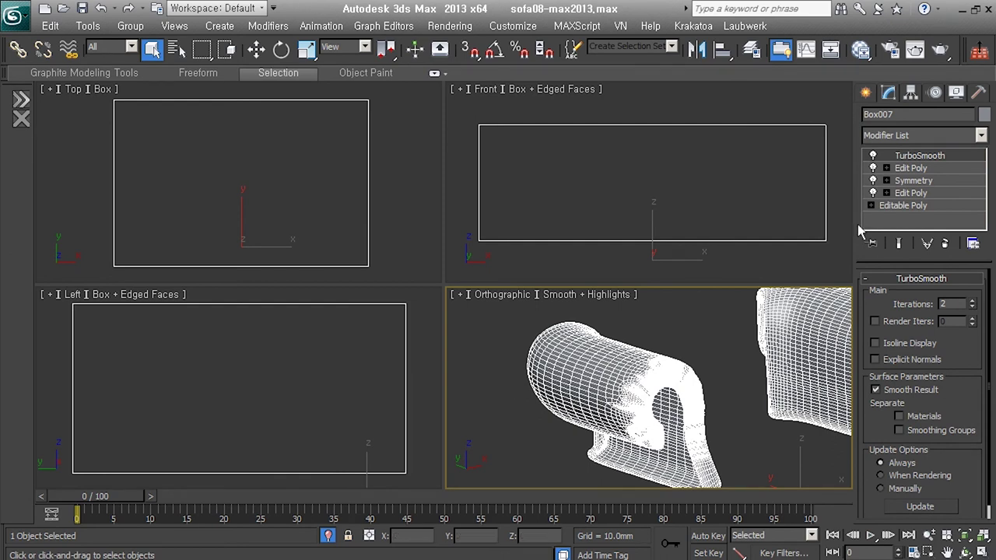
pyautogui.click(872, 156)
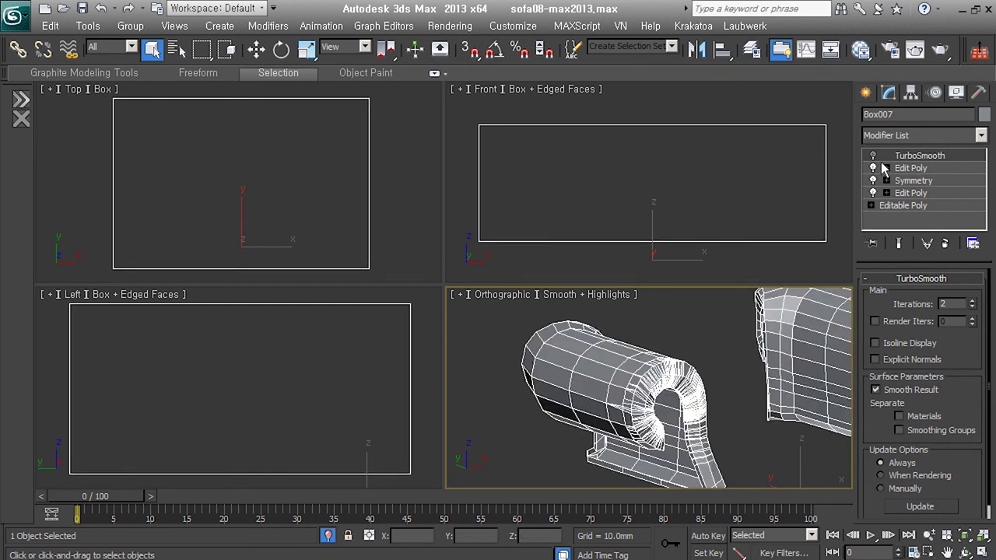
pyautogui.click(938, 168)
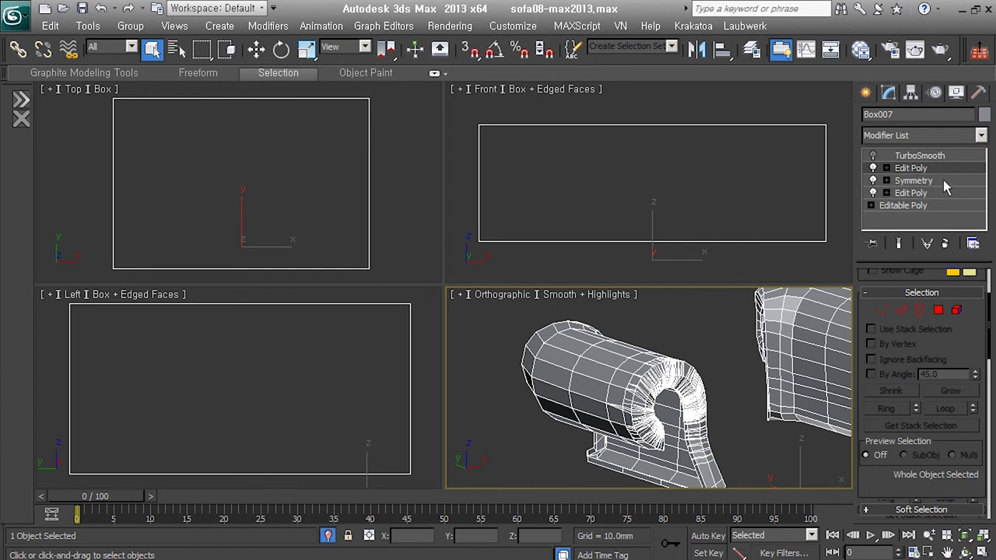
pyautogui.press('u')
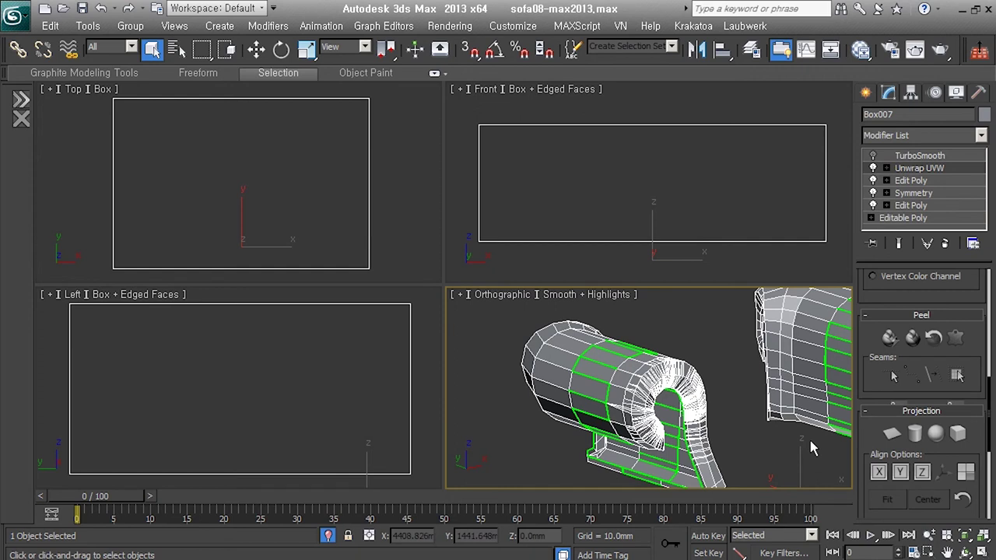
# Hide the Map Seams display and enter Unwrap UVW's Edge sub-object level
pyautogui.moveTo(880, 447); pyautogui.dragTo(885, 231)
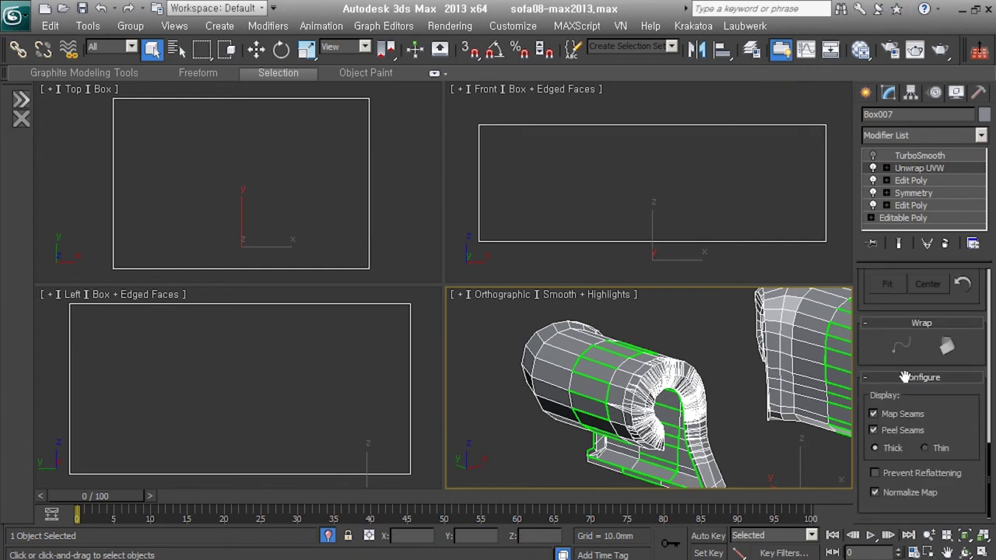
pyautogui.click(900, 423)
pyautogui.click(886, 168)
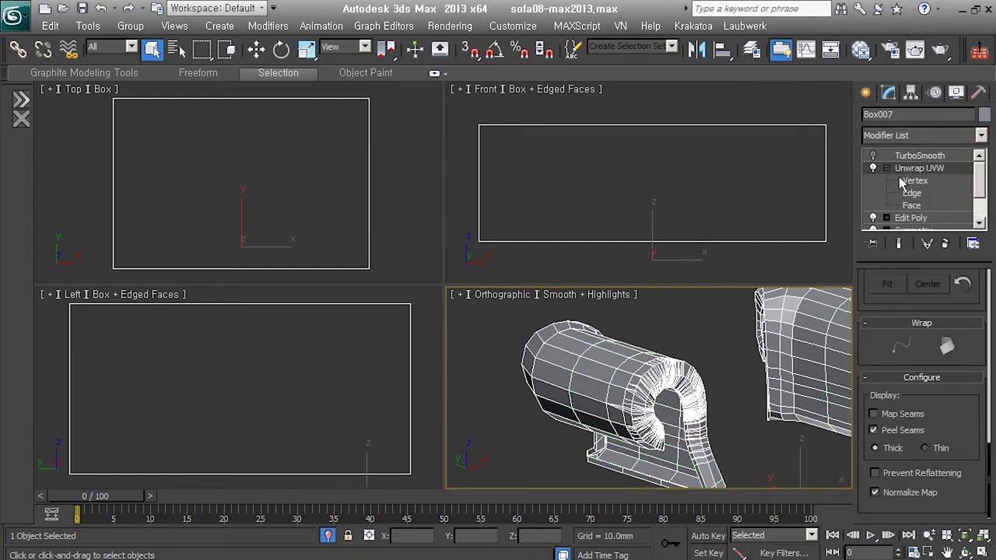
pyautogui.click(928, 195)
# Orbit and zoom around the sofa to bring the armrest's inner curve into view
pyautogui.scroll(2, 666, 420)
pyautogui.scroll(3, 704, 411)
pyautogui.scroll(3, 722, 400)
pyautogui.scroll(2, 685, 421)
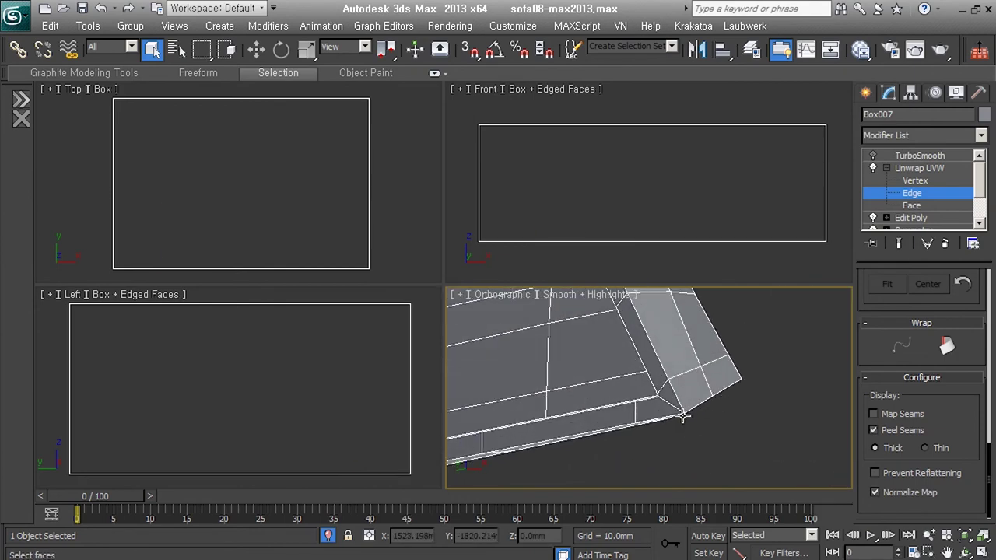
pyautogui.scroll(-3, 717, 430)
pyautogui.moveTo(717, 430)
pyautogui.keyDown('alt'); pyautogui.mouseDown(button='middle')
pyautogui.moveTo(681, 420)
pyautogui.moveTo(784, 413)
pyautogui.mouseUp(button='middle'); pyautogui.keyUp('alt')
pyautogui.scroll(3, 681, 420)
pyautogui.scroll(2, 473, 466)
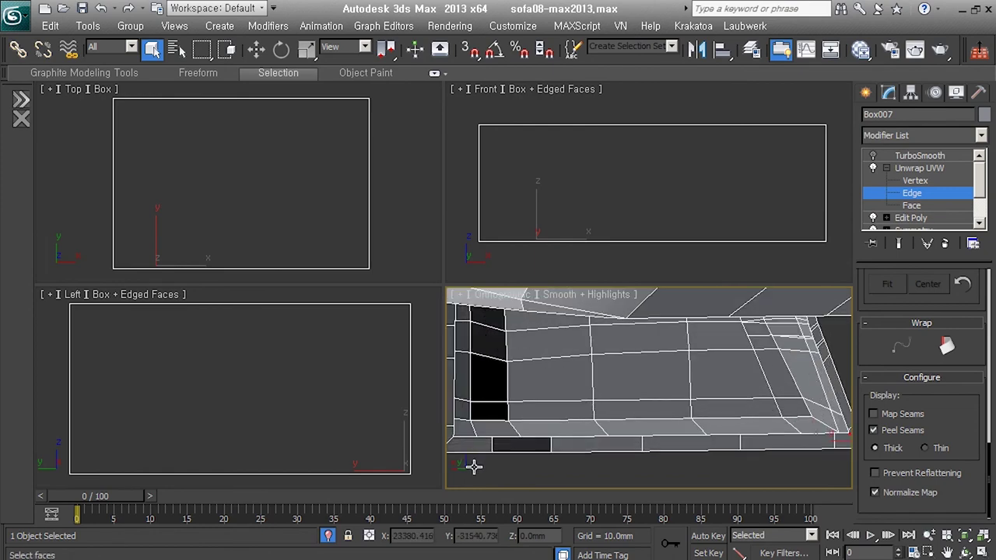
pyautogui.scroll(-3, 458, 451)
pyautogui.moveTo(458, 451)
pyautogui.keyDown('alt'); pyautogui.mouseDown(button='middle')
pyautogui.moveTo(604, 399)
pyautogui.moveTo(645, 402)
pyautogui.mouseUp(button='middle'); pyautogui.keyUp('alt')
pyautogui.scroll(3, 724, 423)
pyautogui.keyDown('alt'); pyautogui.moveTo(724, 422); pyautogui.dragTo(791, 413, button='middle'); pyautogui.keyUp('alt')
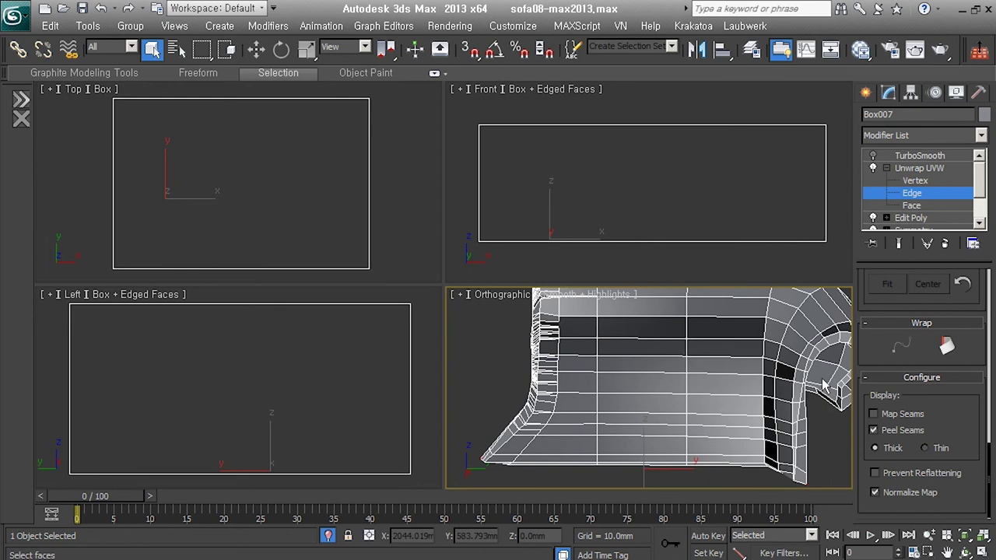
pyautogui.scroll(3, 824, 385)
pyautogui.scroll(2, 677, 408)
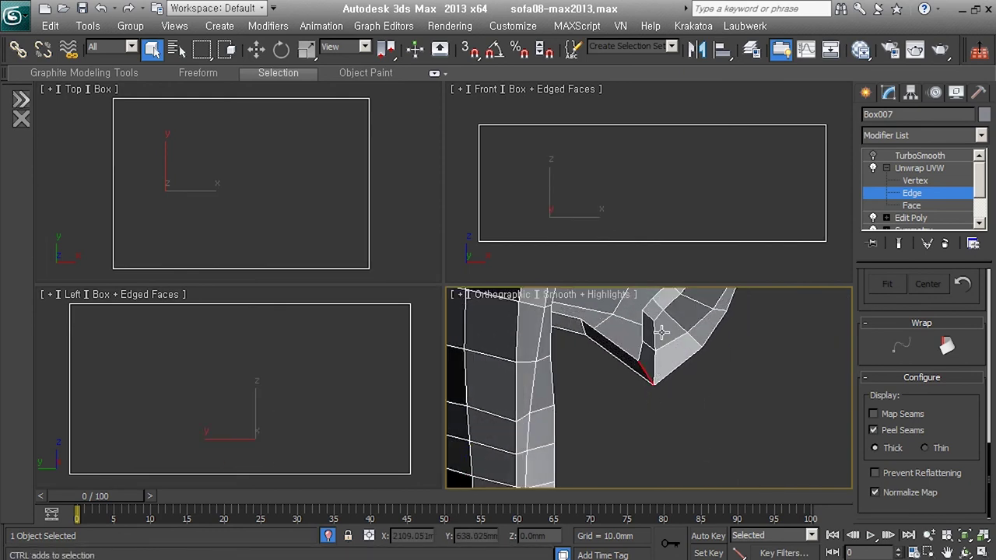
pyautogui.scroll(-2, 660, 332)
pyautogui.moveTo(660, 332)
pyautogui.keyDown('alt'); pyautogui.mouseDown(button='middle')
pyautogui.moveTo(733, 444)
pyautogui.moveTo(669, 376)
pyautogui.moveTo(722, 400)
pyautogui.mouseUp(button='middle'); pyautogui.keyUp('alt')
pyautogui.scroll(2, 721, 400)
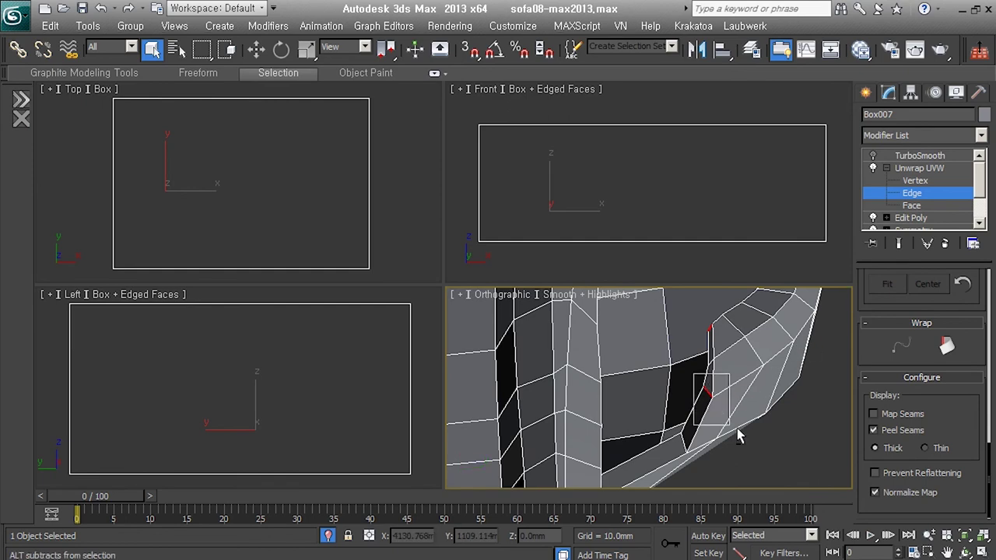
pyautogui.scroll(-2, 707, 382)
pyautogui.scroll(-3, 706, 381)
pyautogui.moveTo(706, 382)
pyautogui.keyDown('alt'); pyautogui.mouseDown(button='middle')
pyautogui.moveTo(598, 436)
pyautogui.moveTo(654, 394)
pyautogui.moveTo(795, 399)
pyautogui.moveTo(894, 449)
pyautogui.mouseUp(button='middle'); pyautogui.keyUp('alt')
pyautogui.scroll(2, 879, 322)
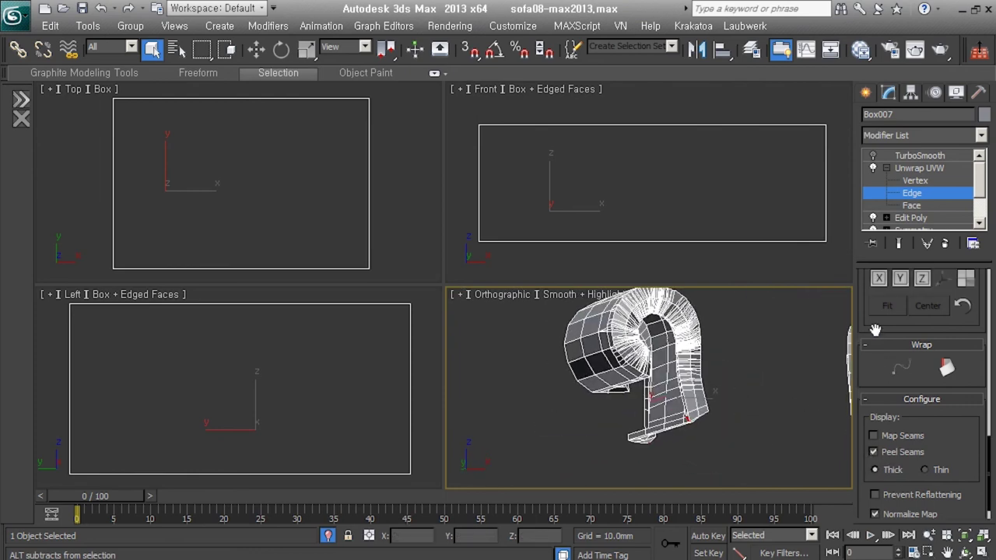
pyautogui.scroll(3, 915, 351)
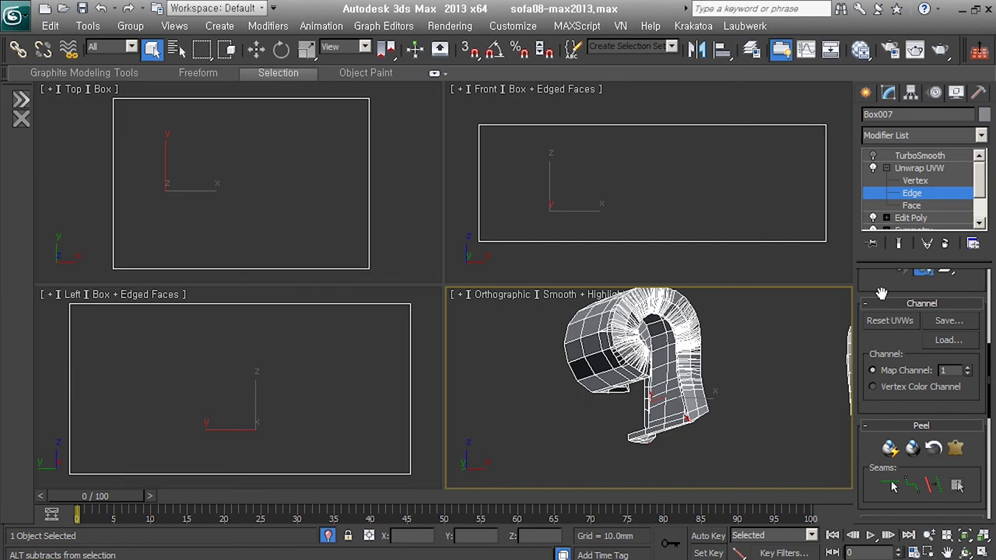
pyautogui.scroll(3, 881, 293)
pyautogui.moveTo(724, 427)
pyautogui.keyDown('alt'); pyautogui.mouseDown(button='middle')
pyautogui.moveTo(594, 456)
pyautogui.moveTo(614, 486)
pyautogui.moveTo(562, 508)
pyautogui.mouseUp(button='middle'); pyautogui.keyUp('alt')
pyautogui.moveTo(619, 429)
pyautogui.keyDown('alt'); pyautogui.mouseDown(button='middle')
pyautogui.moveTo(793, 384)
pyautogui.moveTo(679, 410)
pyautogui.mouseUp(button='middle'); pyautogui.keyUp('alt')
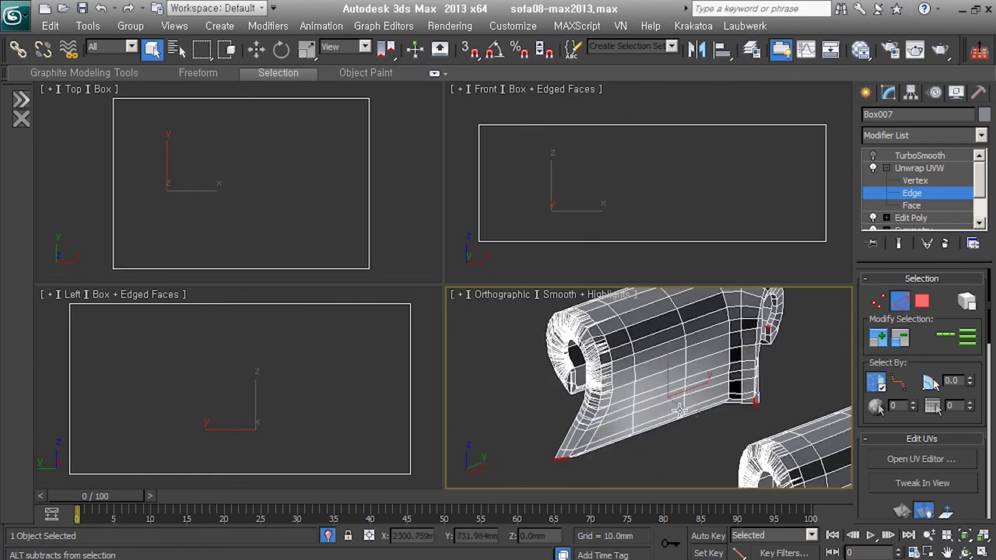
# Add edges along the arm's inner curve to the selection and convert them to pelt seams
pyautogui.scroll(5, 679, 410)
pyautogui.moveTo(681, 410)
pyautogui.keyDown('alt'); pyautogui.mouseDown(button='middle')
pyautogui.moveTo(642, 378)
pyautogui.moveTo(604, 433)
pyautogui.moveTo(573, 404)
pyautogui.mouseUp(button='middle'); pyautogui.keyUp('alt')
pyautogui.scroll(-3, 643, 378)
pyautogui.scroll(-3, 642, 378)
pyautogui.scroll(2, 718, 462)
pyautogui.moveTo(718, 420)
pyautogui.keyDown('alt'); pyautogui.mouseDown(button='middle')
pyautogui.moveTo(706, 478)
pyautogui.moveTo(762, 378)
pyautogui.moveTo(800, 400)
pyautogui.moveTo(795, 378)
pyautogui.moveTo(715, 416)
pyautogui.moveTo(758, 398)
pyautogui.mouseUp(button='middle'); pyautogui.keyUp('alt')
pyautogui.scroll(1, 750, 412)
pyautogui.scroll(1, 749, 416)
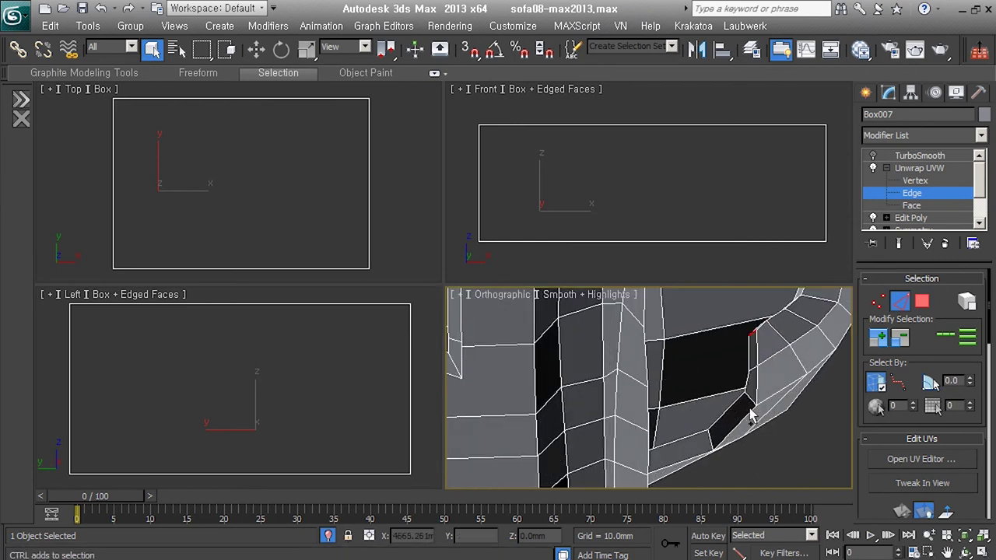
pyautogui.keyDown('ctrl'); pyautogui.click(756, 408); pyautogui.keyUp('ctrl')
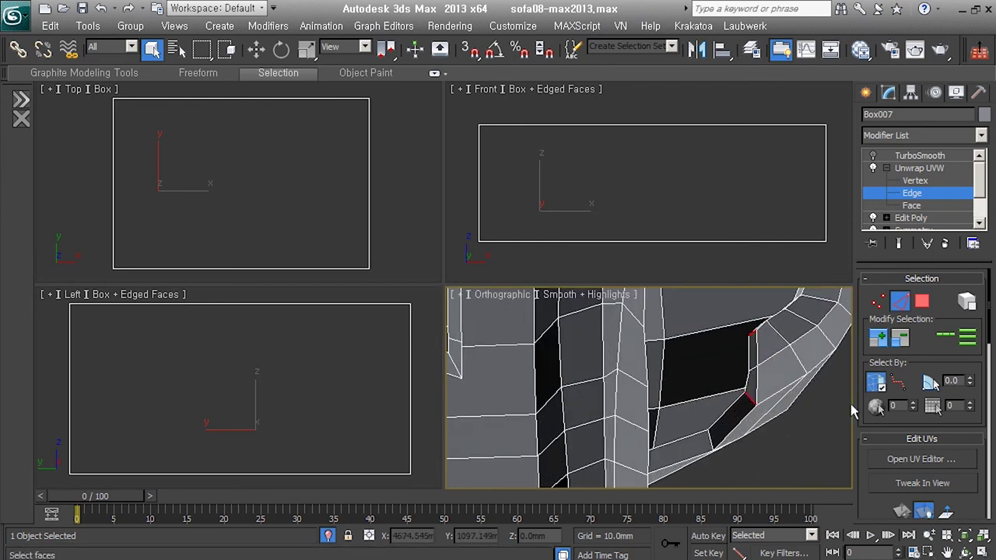
pyautogui.moveTo(876, 523); pyautogui.dragTo(877, 233)
pyautogui.click(941, 340)
# Frame the sofa, switch to Face level, clear selection and marquee-select the right armrest piece
pyautogui.press('z')
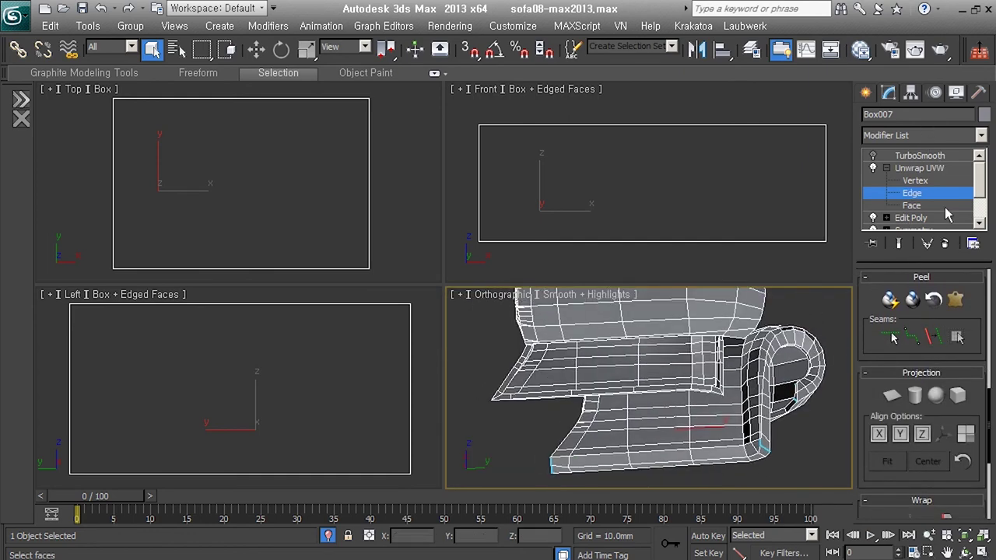
pyautogui.click(911, 204)
pyautogui.keyDown('alt'); pyautogui.moveTo(837, 376); pyautogui.dragTo(731, 418, button='middle'); pyautogui.keyUp('alt')
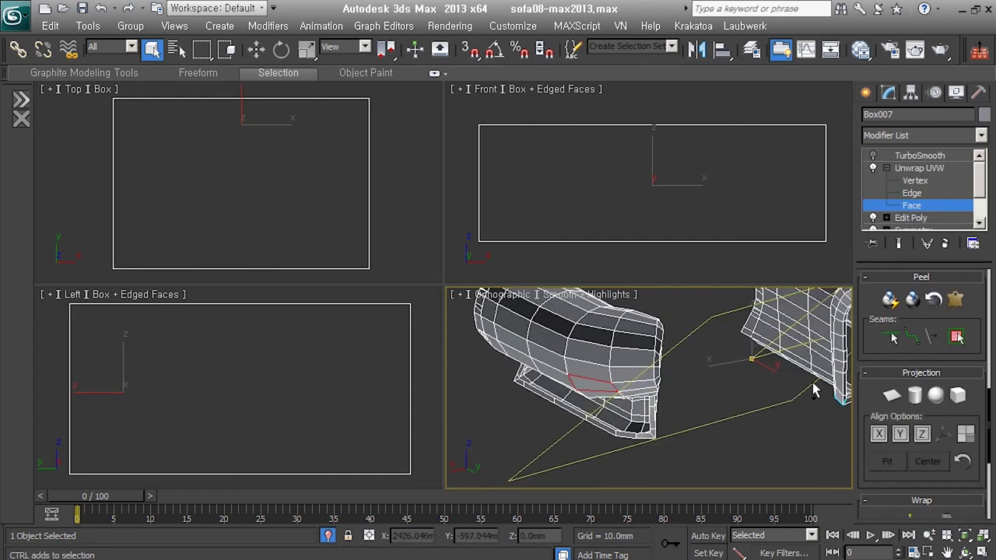
pyautogui.click(699, 327)
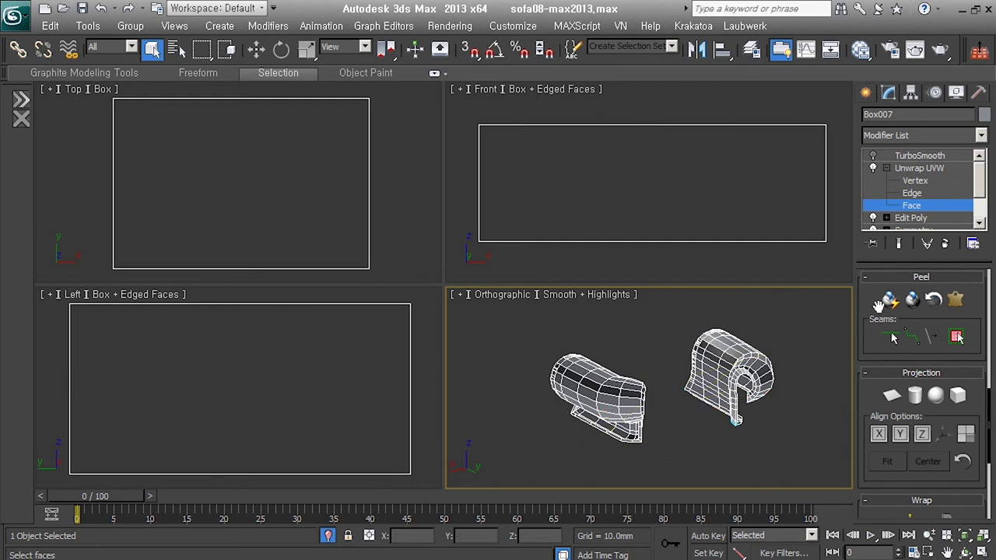
pyautogui.scroll(3, 878, 304)
pyautogui.scroll(4, 894, 442)
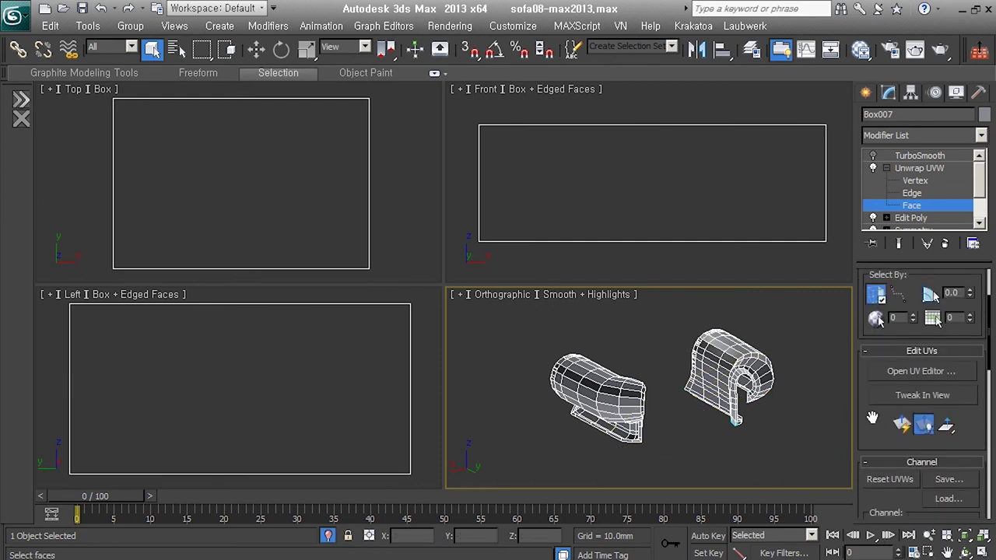
pyautogui.scroll(3, 872, 418)
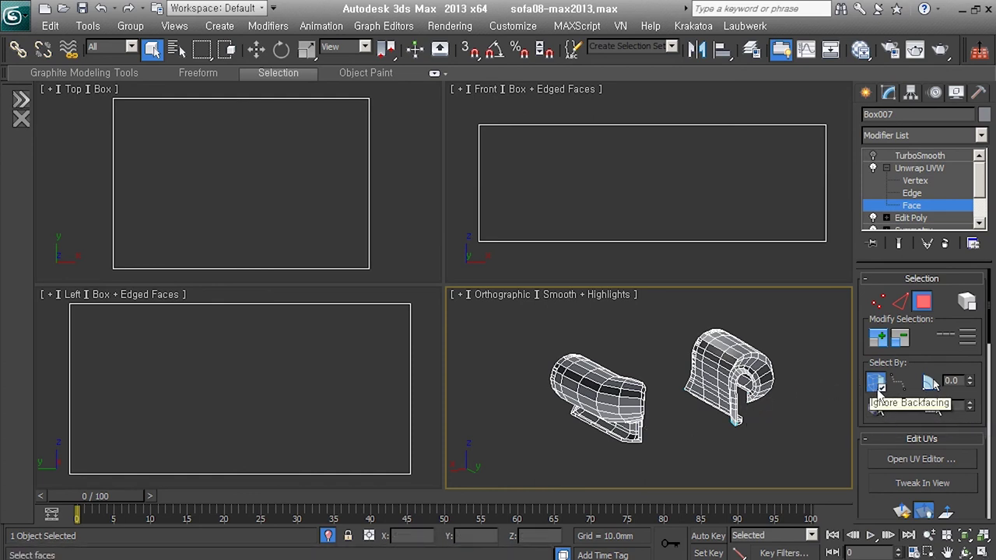
pyautogui.moveTo(683, 334); pyautogui.dragTo(769, 458)
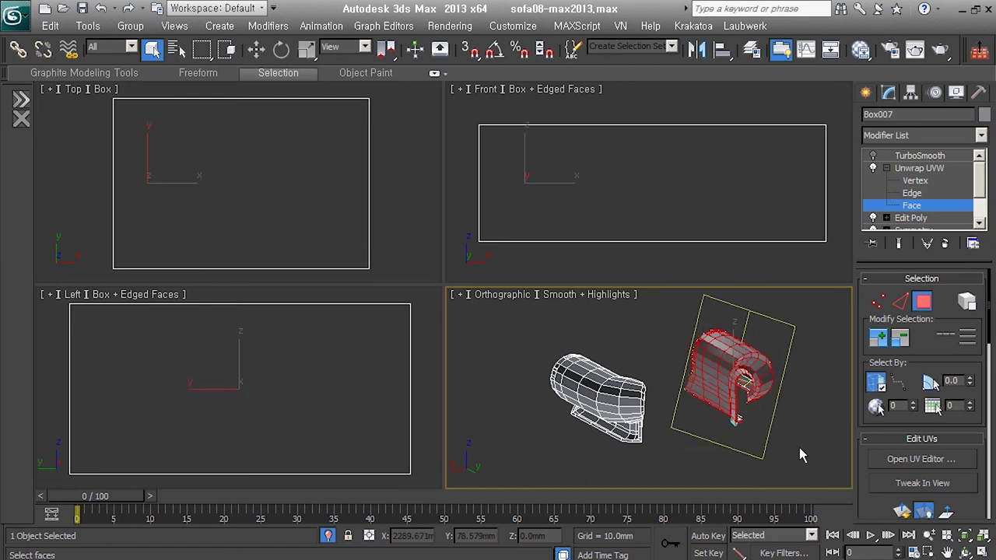
# Turn off Select By Element and start Pelt mapping the selected faces
pyautogui.keyDown('alt'); pyautogui.moveTo(775, 400); pyautogui.dragTo(777, 393, button='middle'); pyautogui.keyUp('alt')
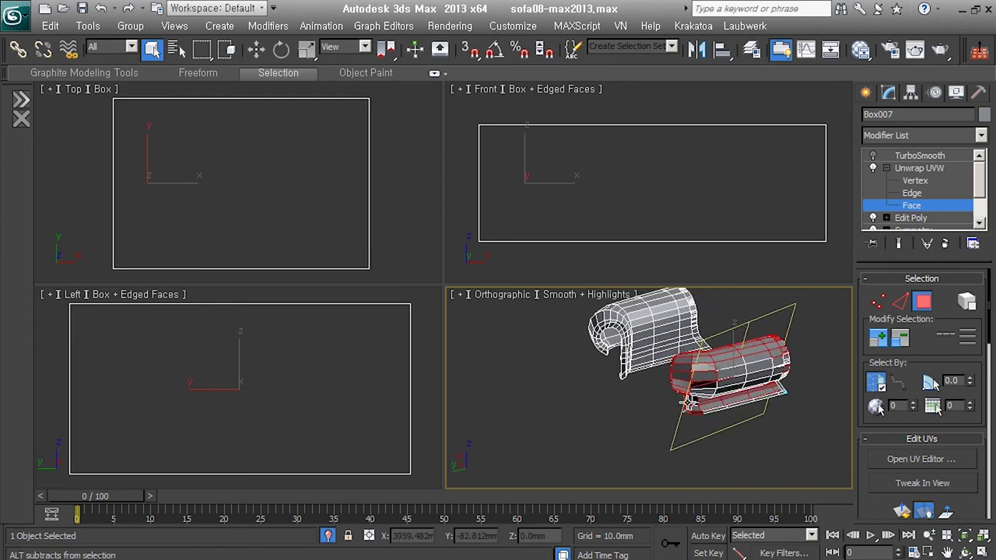
pyautogui.click(876, 381)
pyautogui.moveTo(792, 433)
pyautogui.keyDown('alt'); pyautogui.mouseDown(button='middle')
pyautogui.moveTo(815, 447)
pyautogui.moveTo(830, 492)
pyautogui.moveTo(758, 436)
pyautogui.moveTo(835, 452)
pyautogui.mouseUp(button='middle'); pyautogui.keyUp('alt')
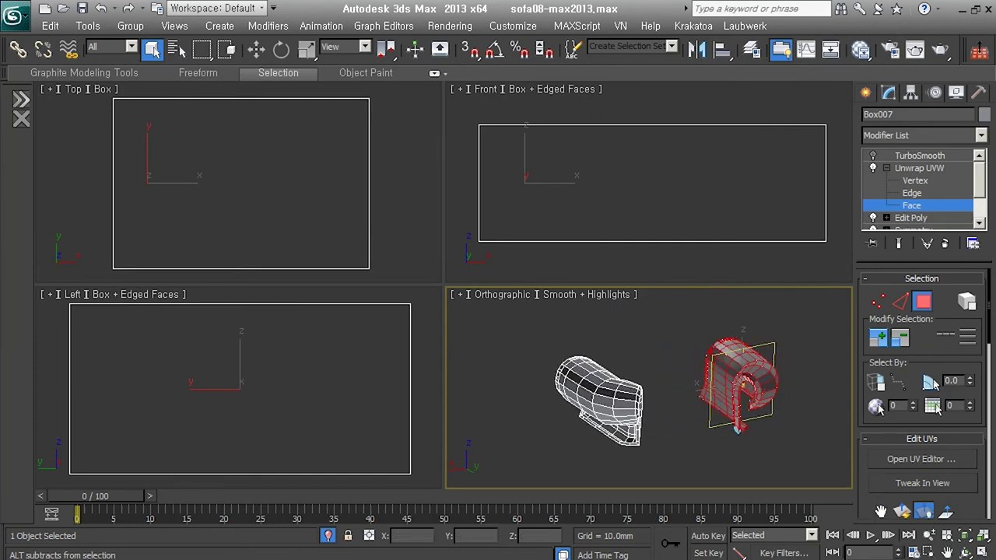
pyautogui.scroll(-3, 922, 389)
pyautogui.scroll(-3, 922, 389)
pyautogui.click(957, 337)
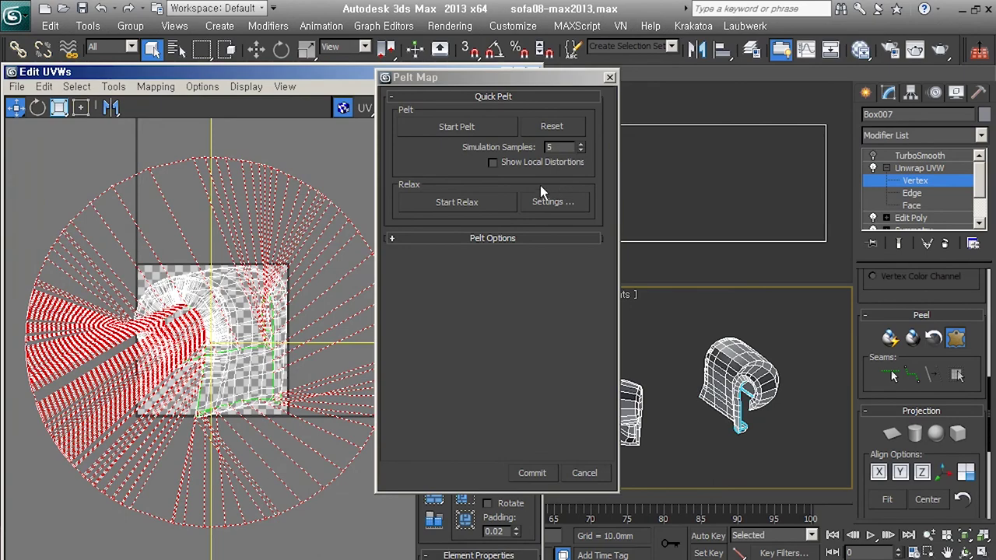
# Run and stop the Pelt stretch simulation to flatten the armrest UVs
pyautogui.click(457, 126)
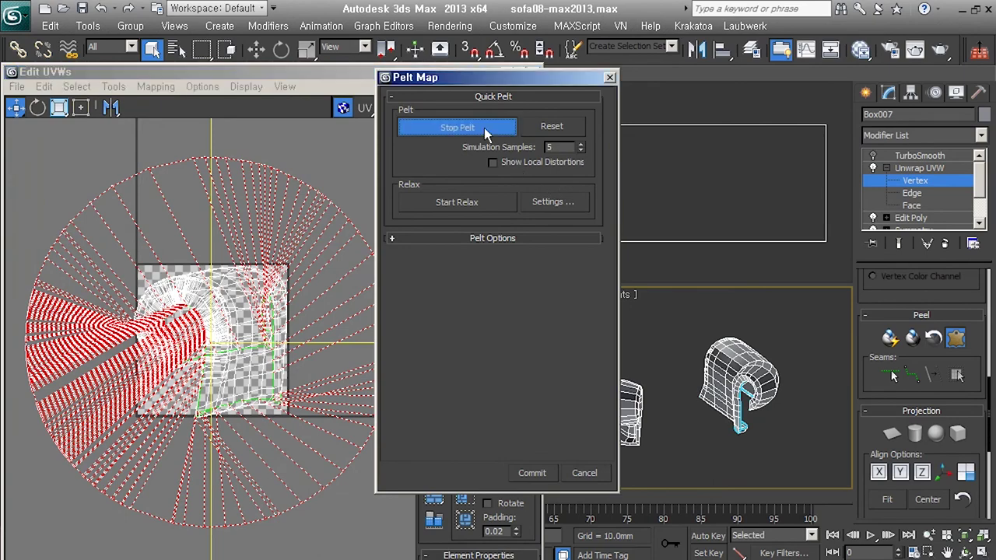
pyautogui.moveTo(520, 90); pyautogui.dragTo(627, 101)
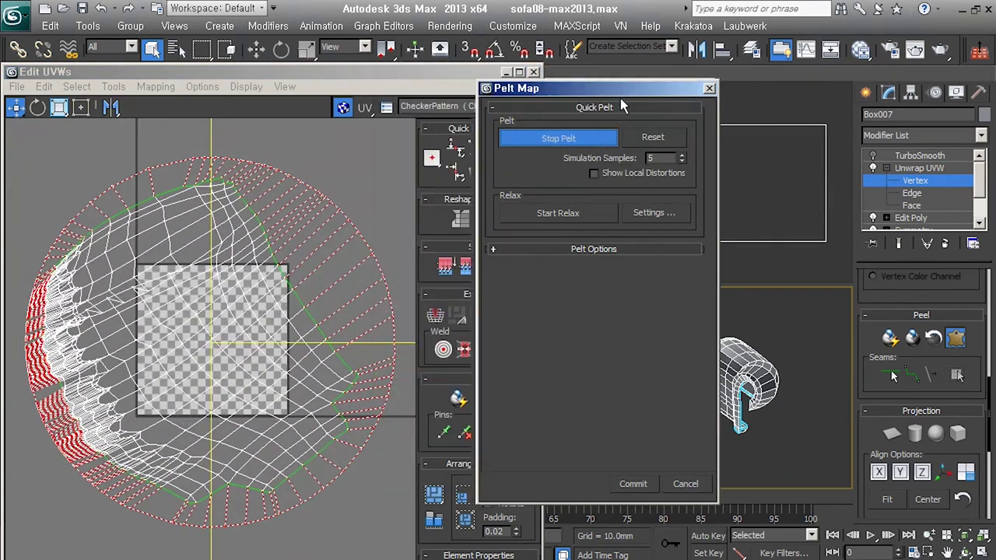
pyautogui.click(342, 381)
pyautogui.click(589, 147)
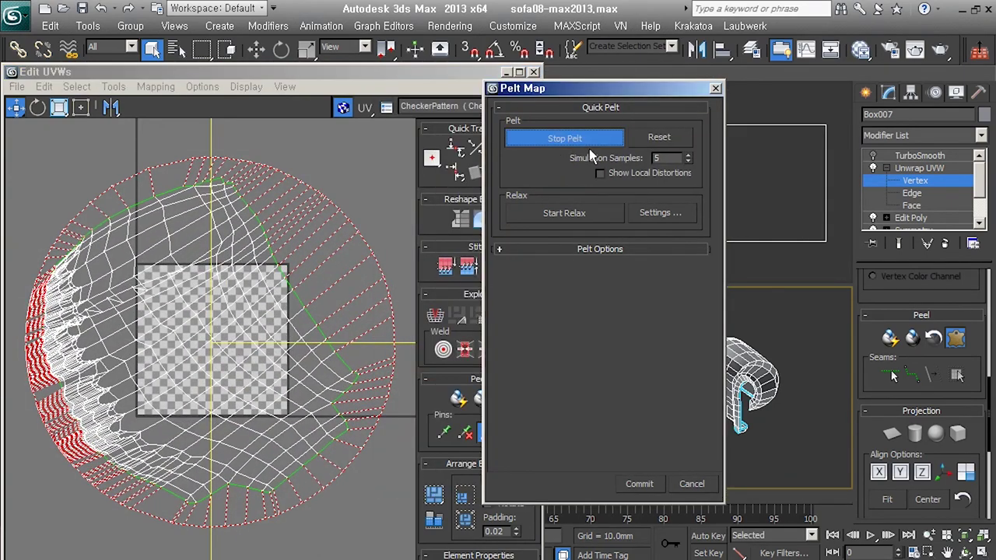
pyautogui.click(589, 148)
# Relax the UVs by Face Angles with amount 1.0 and 200 iterations
pyautogui.click(639, 215)
pyautogui.click(125, 128)
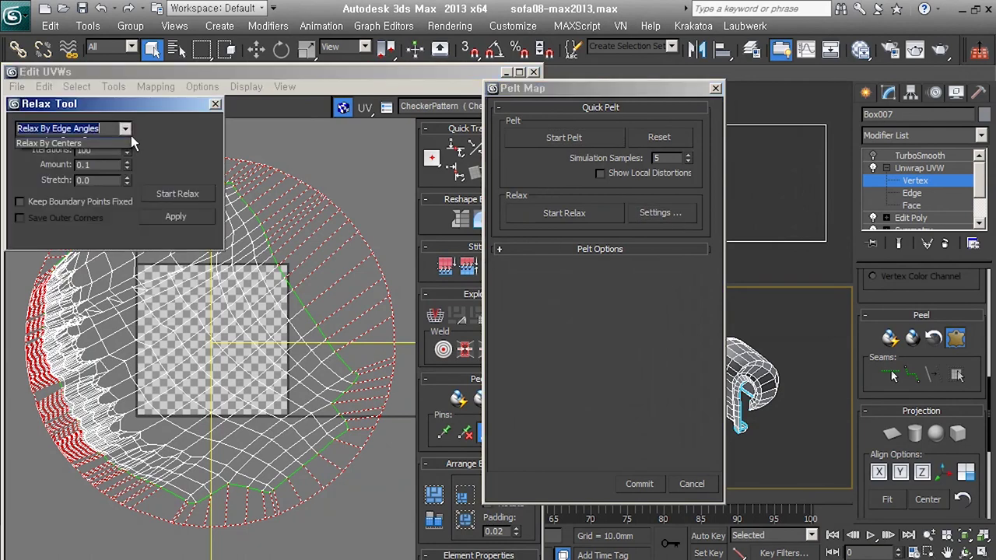
pyautogui.click(109, 148)
pyautogui.moveTo(127, 161); pyautogui.dragTo(127, 147)
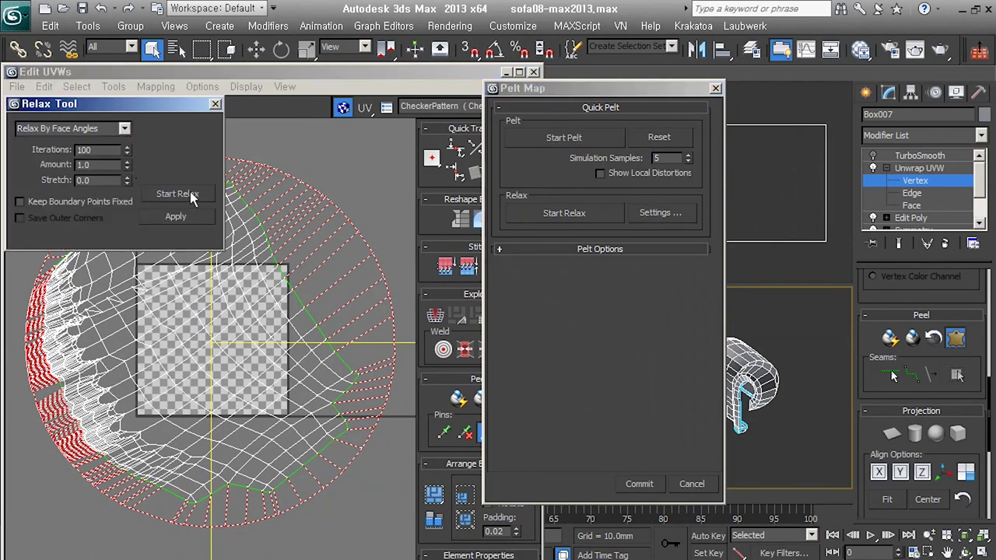
pyautogui.hotkey('shift', 'Tab')
pyautogui.write('00')
pyautogui.click(183, 196)
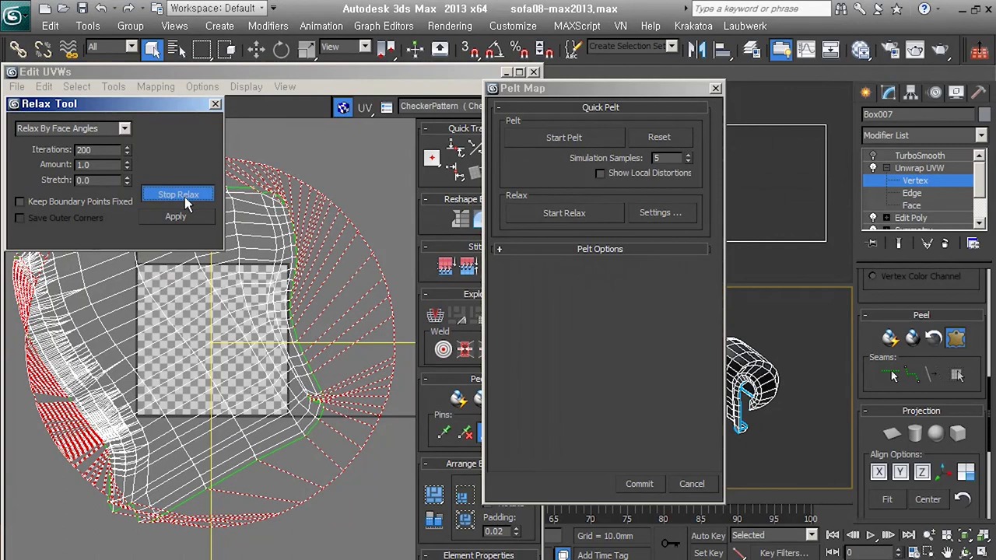
pyautogui.click(181, 195)
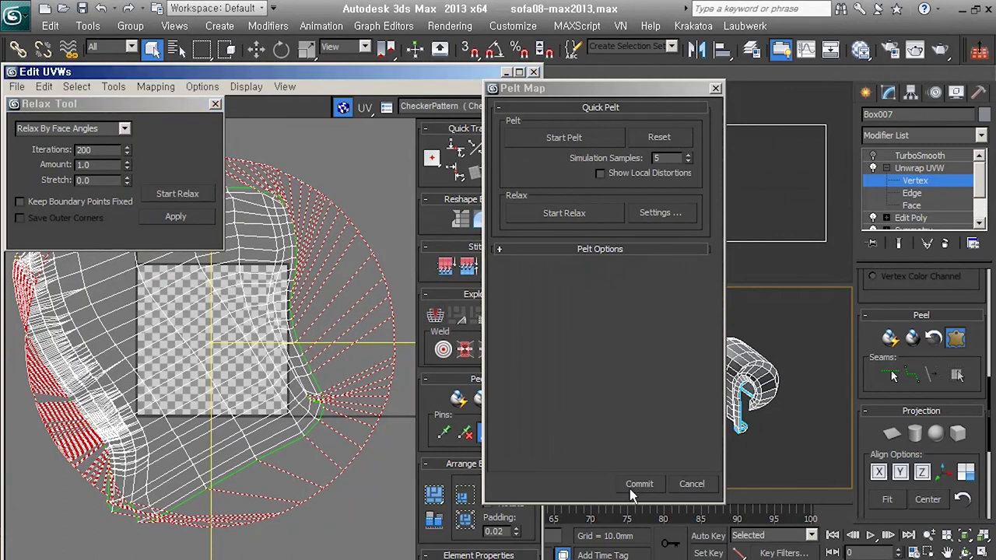
# Commit the armrest's pelt mapping, leave UV face editing, and frame the armrest
pyautogui.click(637, 485)
pyautogui.moveTo(737, 437)
pyautogui.keyDown('alt'); pyautogui.mouseDown(button='middle')
pyautogui.moveTo(662, 439)
pyautogui.moveTo(603, 412)
pyautogui.mouseUp(button='middle'); pyautogui.keyUp('alt')
pyautogui.scroll(3, 663, 439)
pyautogui.press('z')
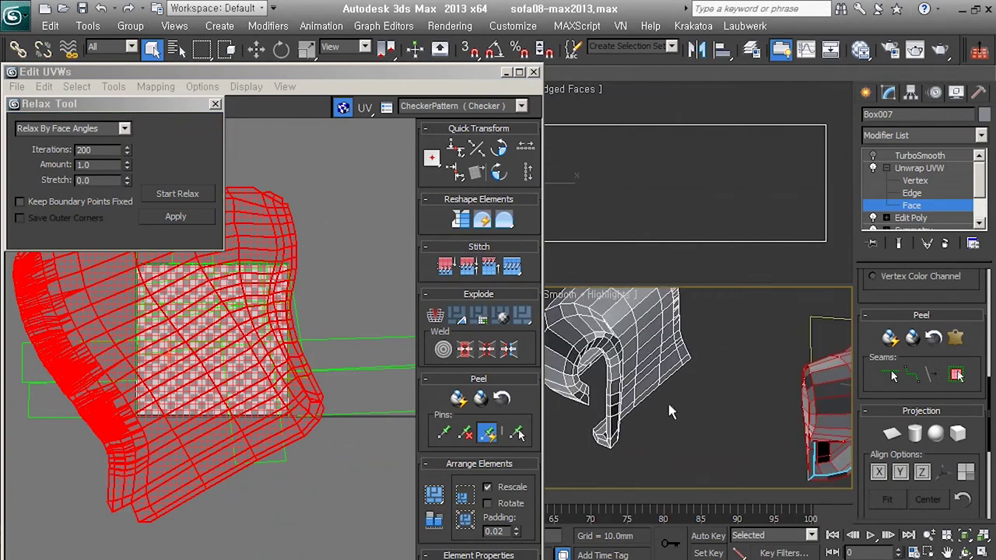
pyautogui.click(902, 168)
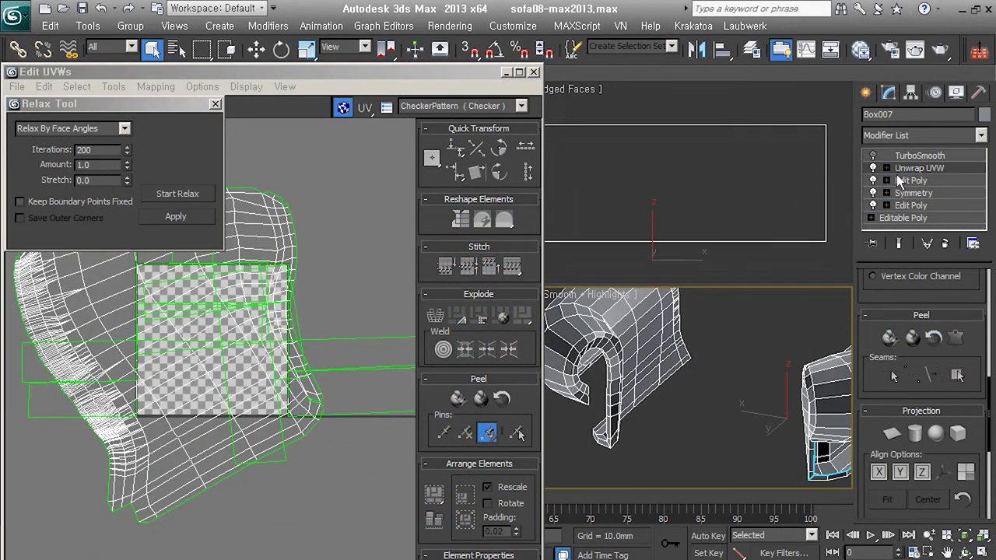
pyautogui.moveTo(785, 447)
pyautogui.keyDown('alt'); pyautogui.mouseDown(button='middle')
pyautogui.moveTo(812, 429)
pyautogui.moveTo(677, 467)
pyautogui.mouseUp(button='middle'); pyautogui.keyUp('alt')
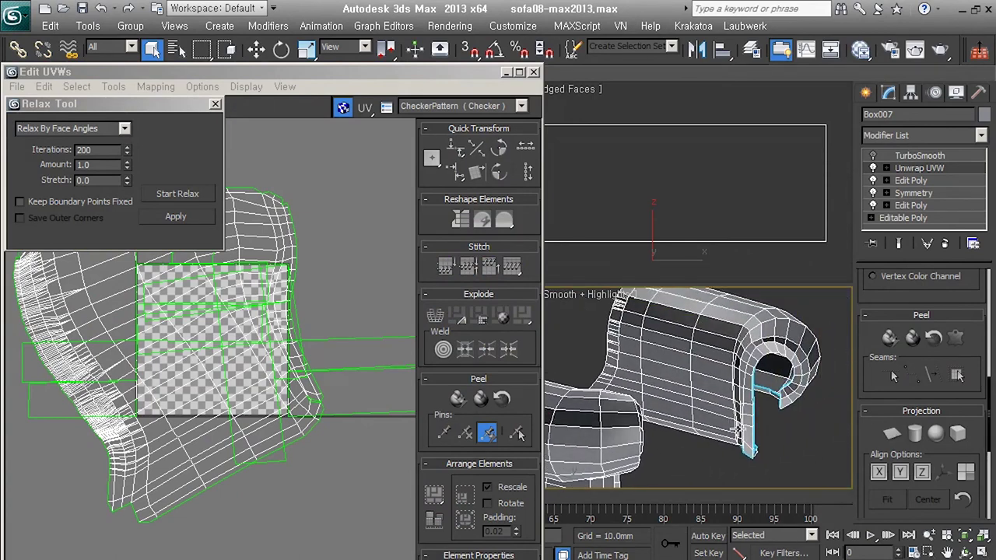
pyautogui.keyDown('alt'); pyautogui.moveTo(786, 416); pyautogui.dragTo(749, 403, button='middle'); pyautogui.keyUp('alt')
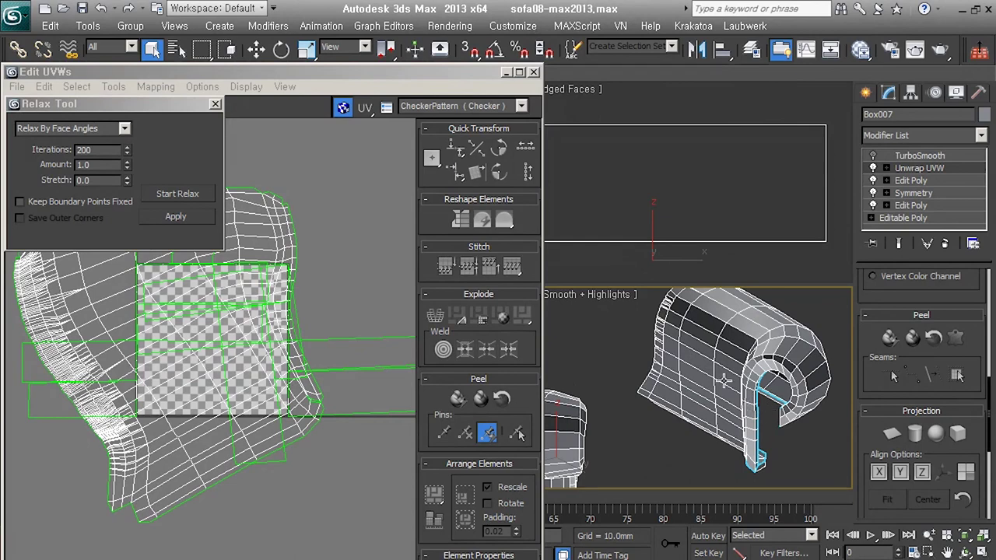
pyautogui.keyDown('alt'); pyautogui.moveTo(630, 442); pyautogui.dragTo(749, 405, button='middle'); pyautogui.keyUp('alt')
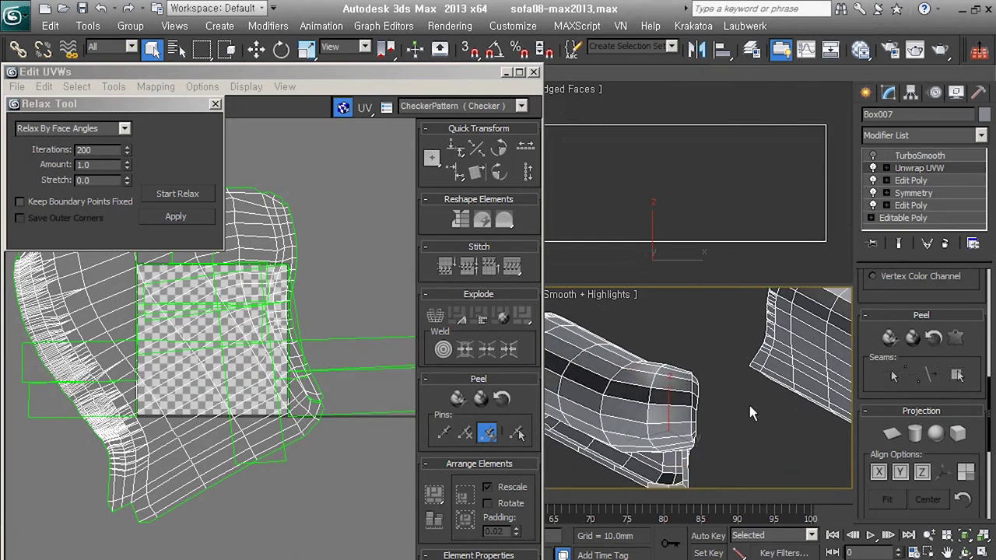
pyautogui.scroll(-3, 300, 326)
pyautogui.scroll(-2, 300, 327)
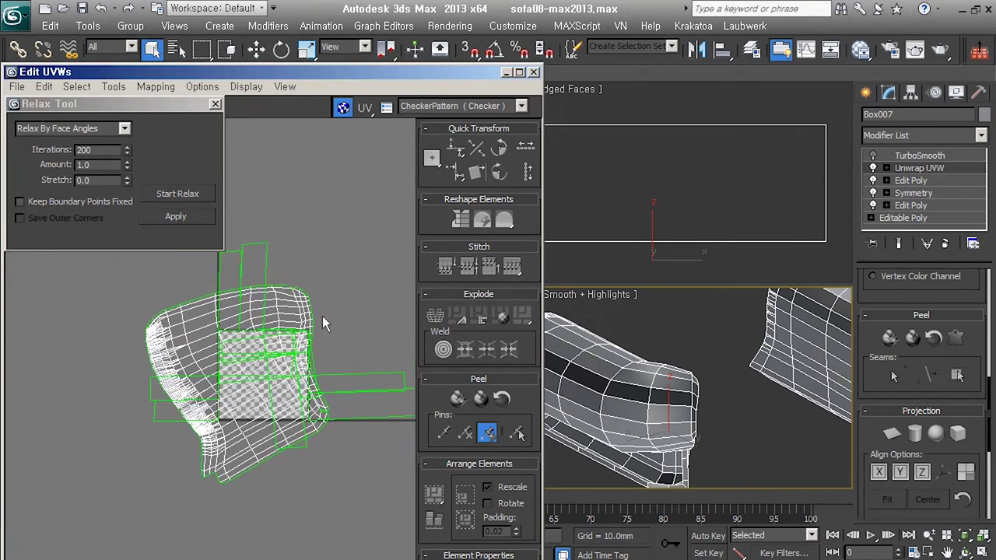
# Close the Relax Tool settings and the Edit UVWs editor
pyautogui.click(216, 103)
pyautogui.moveTo(300, 412); pyautogui.dragTo(290, 395, button='middle')
pyautogui.keyDown('alt'); pyautogui.moveTo(682, 425); pyautogui.dragTo(680, 434, button='middle'); pyautogui.keyUp('alt')
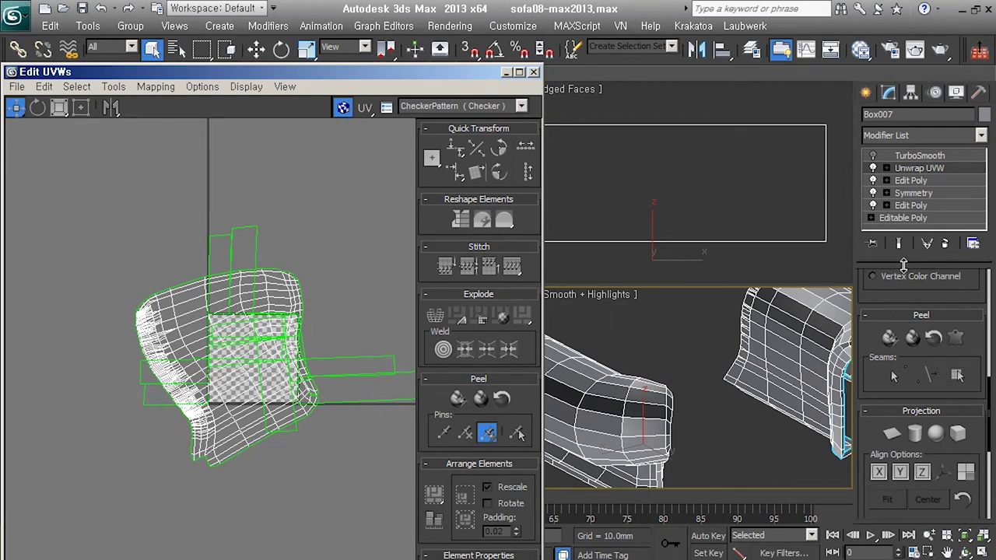
pyautogui.click(886, 168)
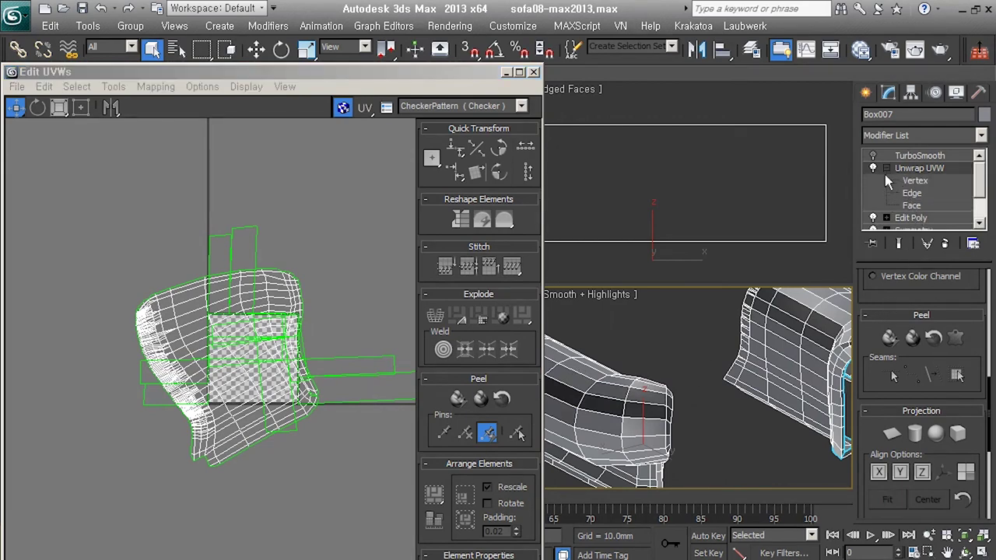
pyautogui.click(886, 169)
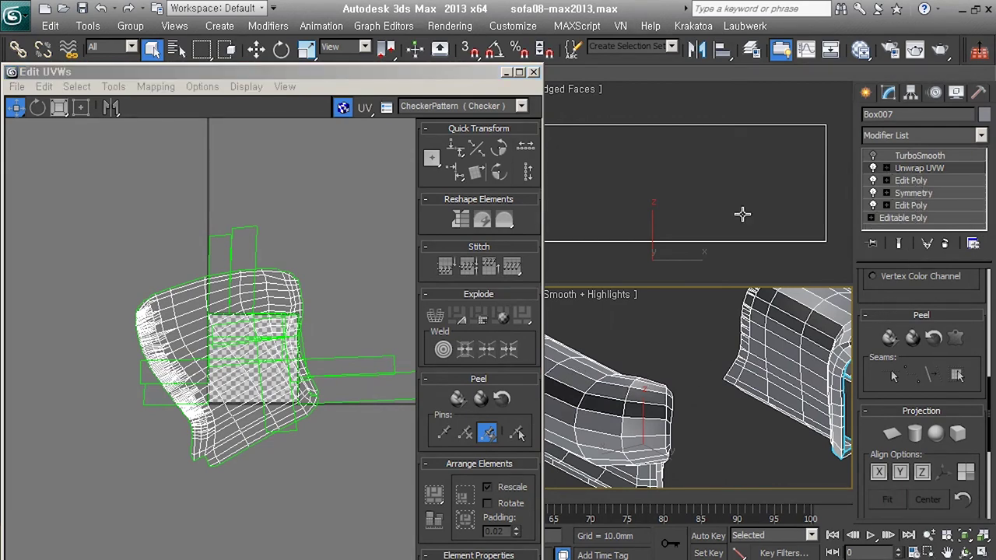
pyautogui.click(548, 82)
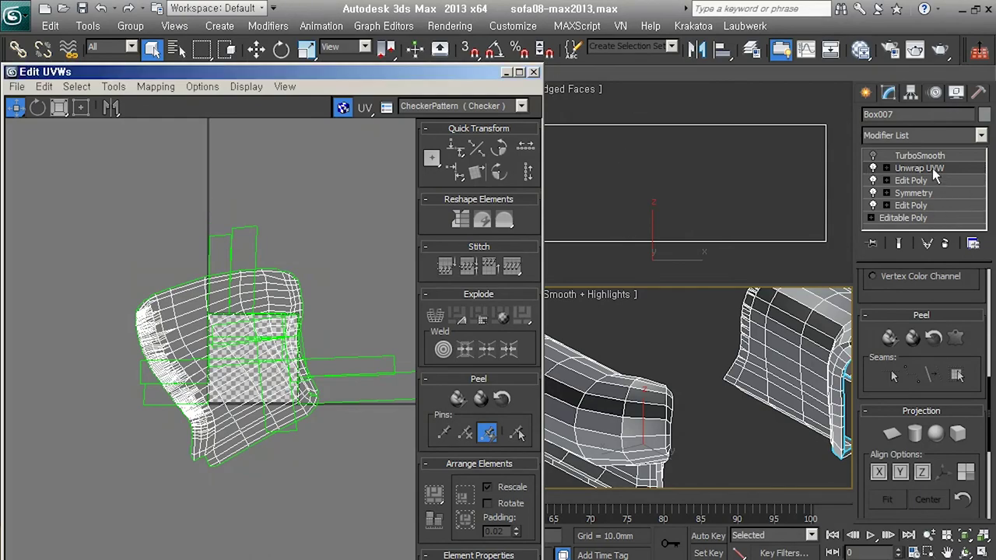
pyautogui.click(929, 167)
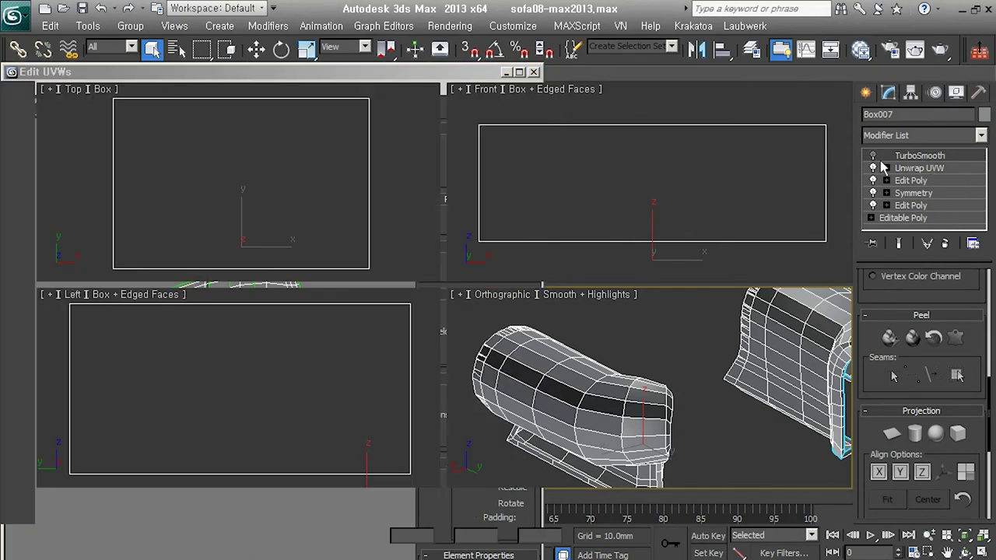
# Re-enable TurboSmooth on armrest Box007
pyautogui.click(918, 155)
pyautogui.click(872, 156)
pyautogui.moveTo(730, 451)
pyautogui.keyDown('alt'); pyautogui.mouseDown(button='middle')
pyautogui.moveTo(746, 457)
pyautogui.moveTo(664, 453)
pyautogui.mouseUp(button='middle'); pyautogui.keyUp('alt')
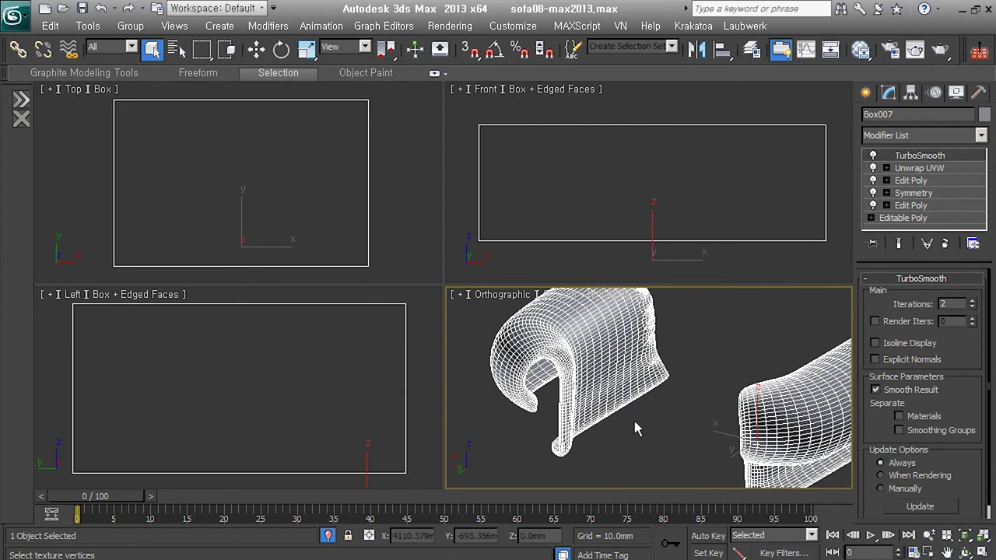
# Exit isolation with Alt+Q and orbit to see the whole draped sofa
pyautogui.hotkey('alt', 'q')
pyautogui.scroll(-5, 634, 429)
pyautogui.keyDown('alt'); pyautogui.moveTo(634, 430); pyautogui.dragTo(743, 459, button='middle'); pyautogui.keyUp('alt')
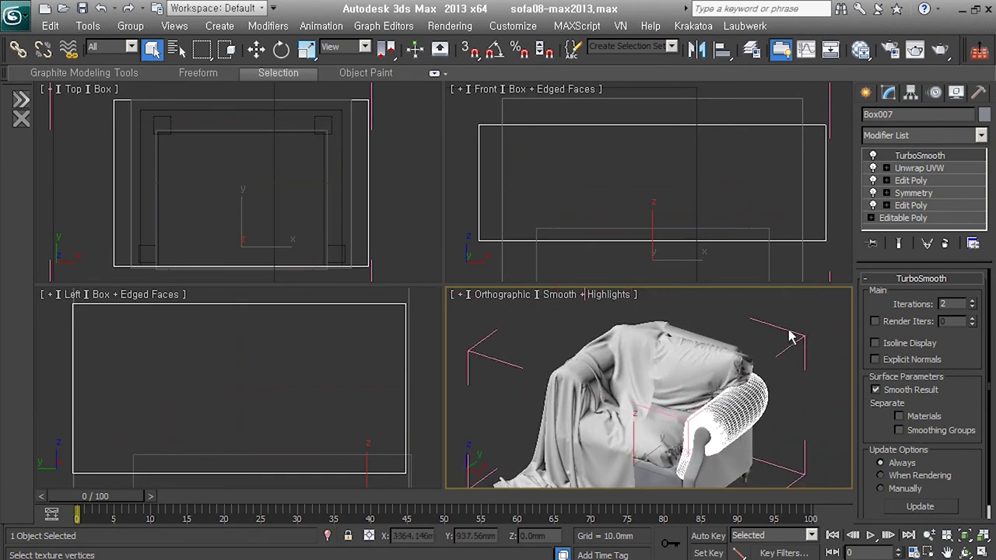
pyautogui.keyDown('alt'); pyautogui.moveTo(785, 334); pyautogui.dragTo(731, 435, button='middle'); pyautogui.keyUp('alt')
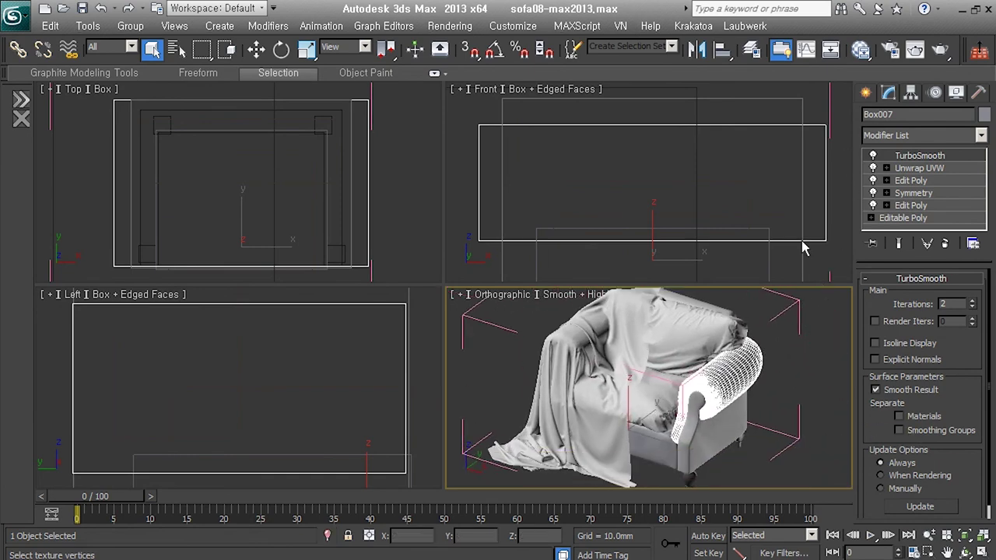
# Select seat cushion Box004, isolate it, and view its top from above
pyautogui.click(682, 459)
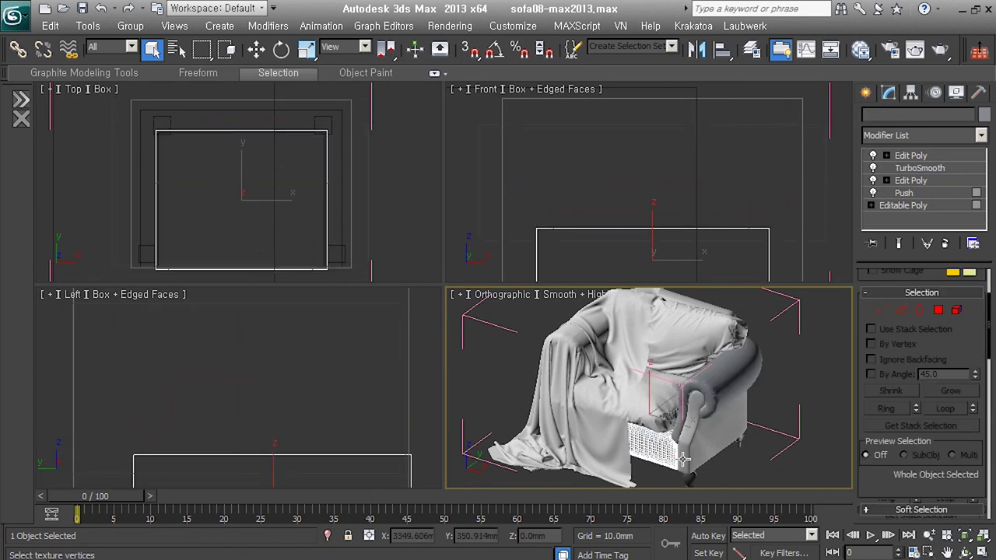
pyautogui.hotkey('alt', 'q')
pyautogui.scroll(2, 684, 458)
pyautogui.moveTo(702, 421)
pyautogui.keyDown('alt'); pyautogui.mouseDown(button='middle')
pyautogui.moveTo(693, 363)
pyautogui.moveTo(774, 274)
pyautogui.mouseUp(button='middle'); pyautogui.keyUp('alt')
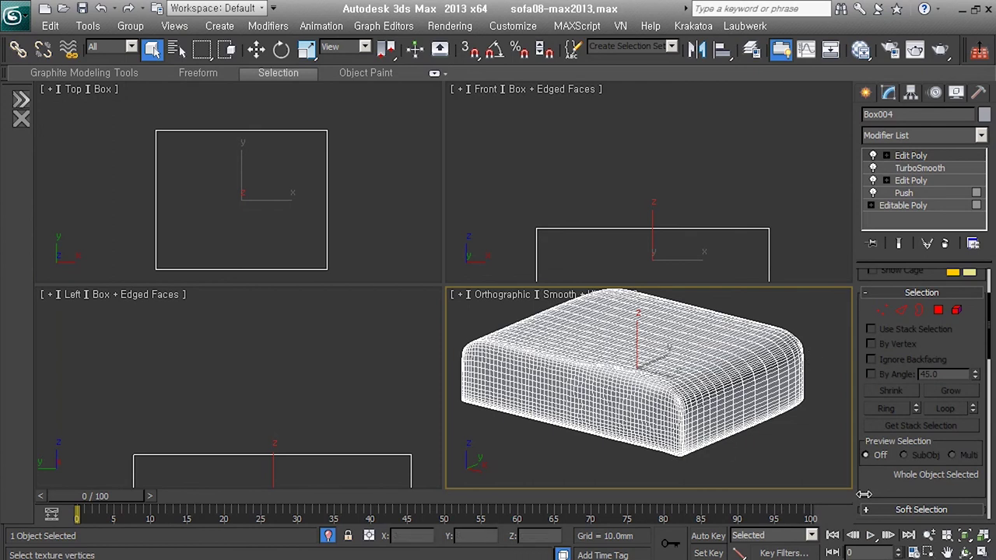
# Turn off edged-faces display in Viewport Configuration and zoom into the cushion's front corner
pyautogui.rightClick(948, 551)
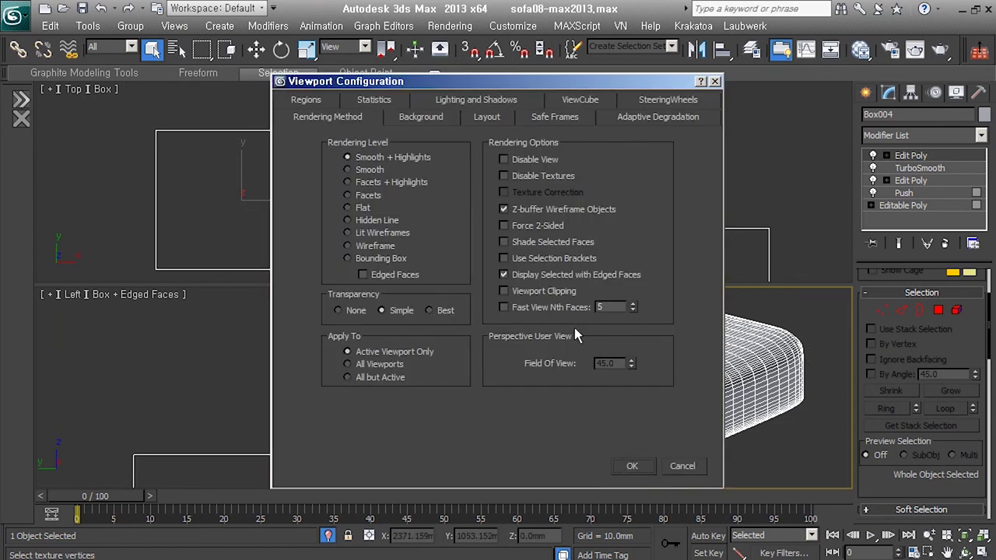
pyautogui.click(631, 465)
pyautogui.scroll(3, 671, 416)
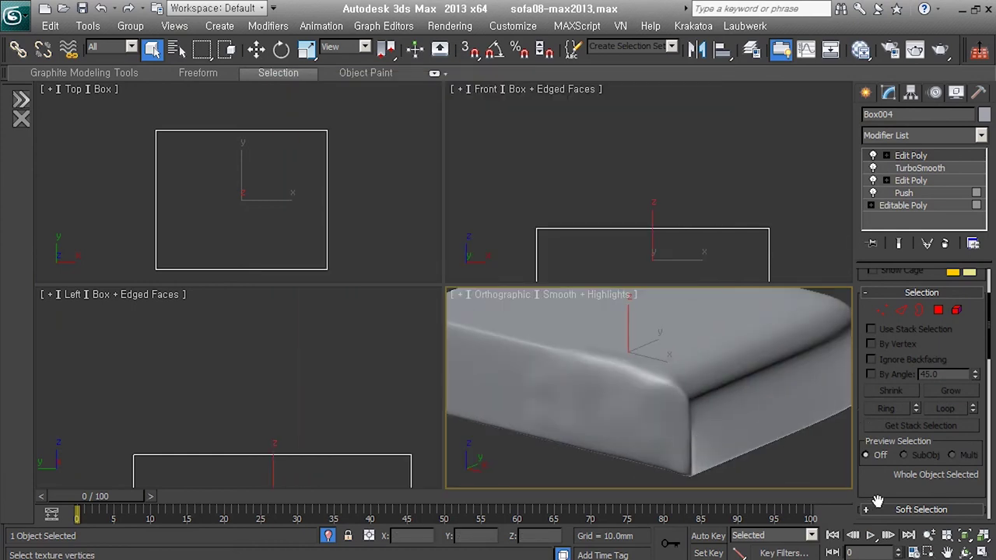
pyautogui.scroll(-5, 875, 497)
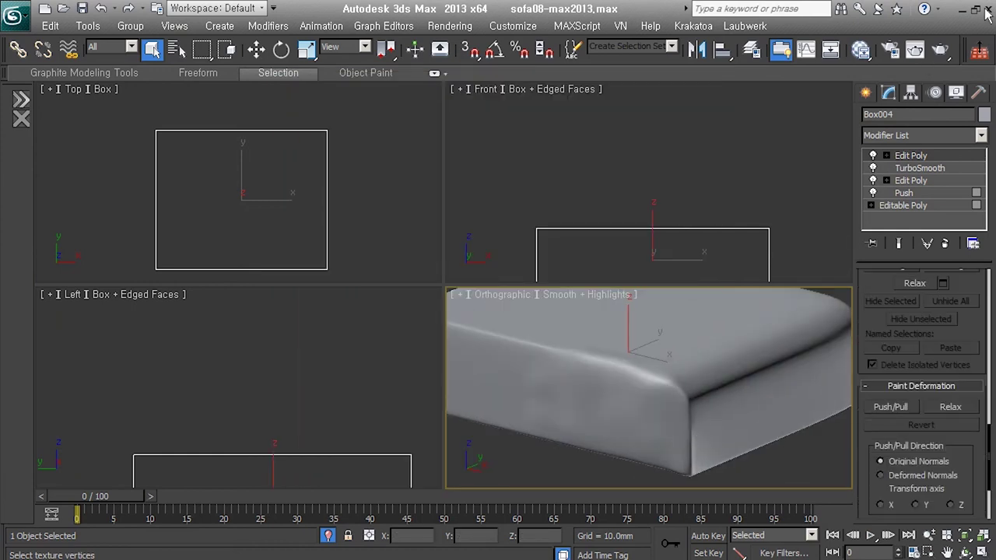
# Try Push/Pull paint deformation on the cushion with a 32mm brush
pyautogui.click(891, 407)
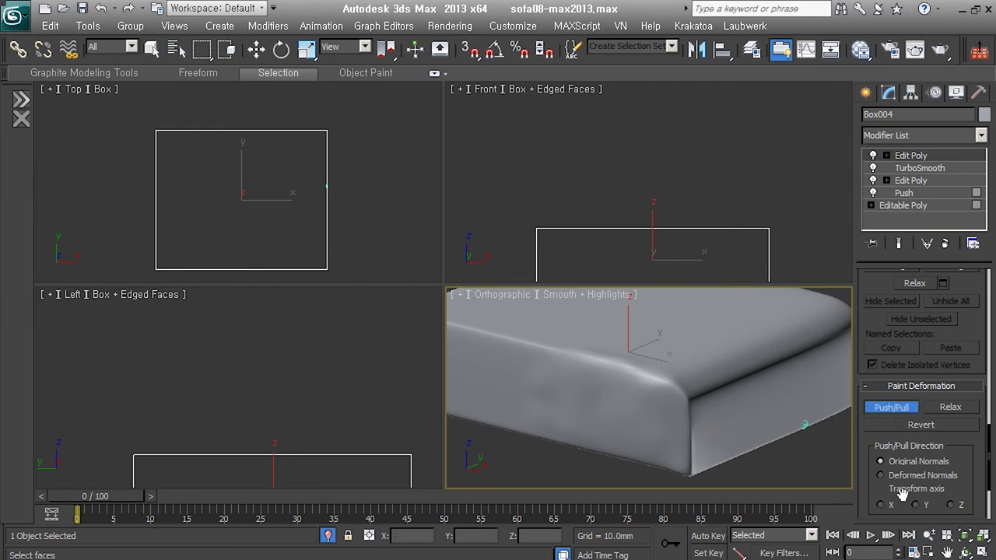
pyautogui.moveTo(884, 504); pyautogui.dragTo(891, 393)
pyautogui.moveTo(970, 448)
pyautogui.mouseDown()
pyautogui.moveTo(983, 452)
pyautogui.moveTo(988, 424)
pyautogui.mouseUp()
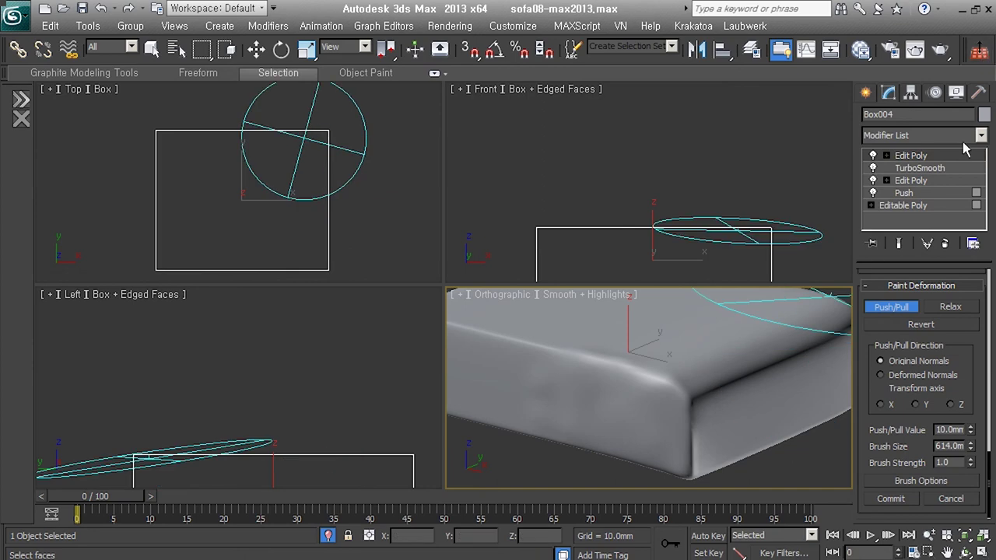
# Turn off the cushion's TurboSmooth, switch to wireframe, and select Edit Poly in the stack
pyautogui.click(920, 168)
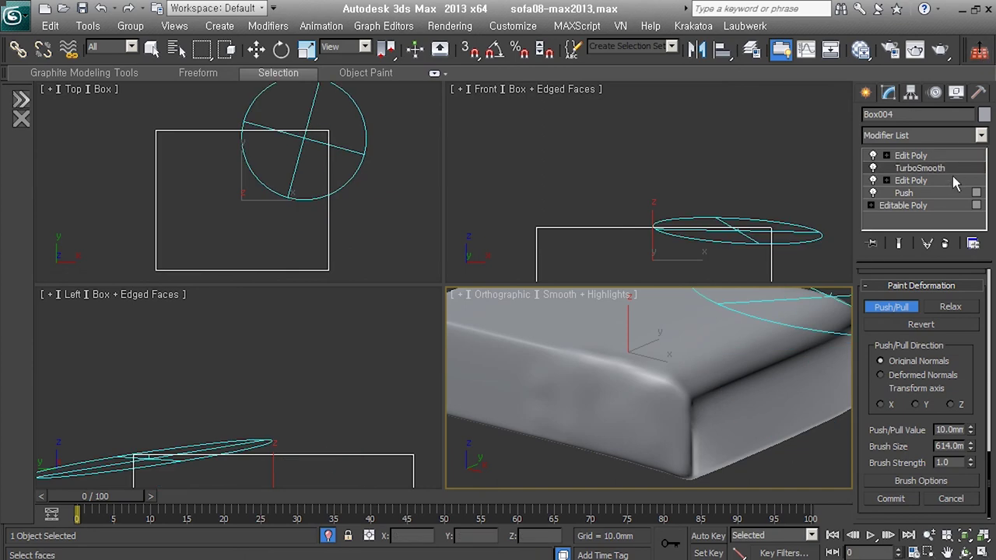
pyautogui.click(873, 168)
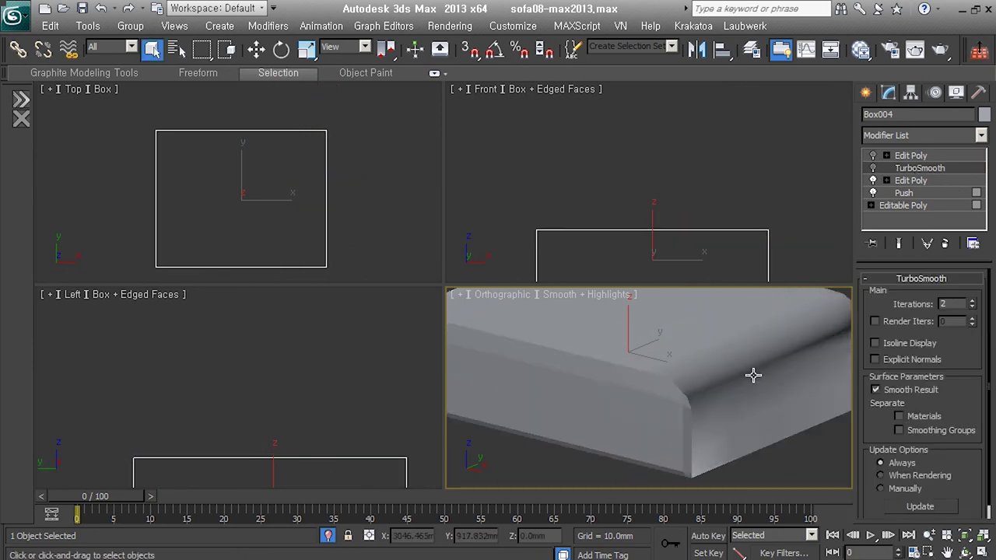
pyautogui.press('F3')
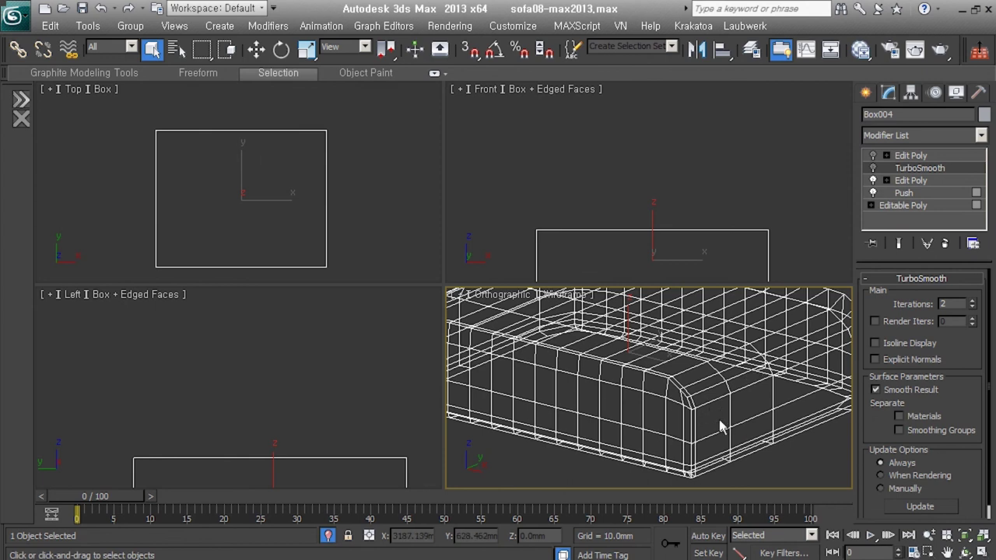
pyautogui.click(947, 186)
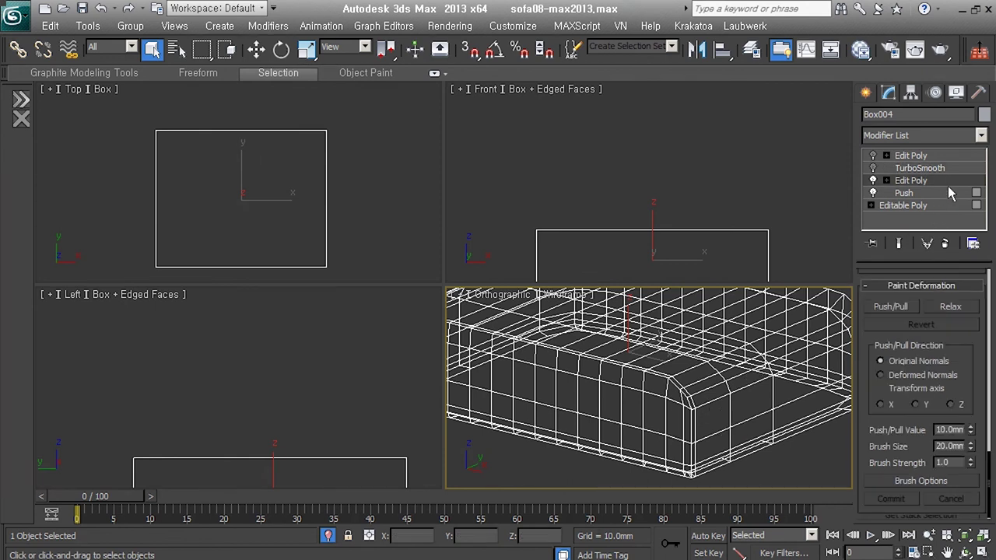
# Add an Unwrap UVW modifier to the cushion
pyautogui.press('u')
pyautogui.scroll(-3, 740, 416)
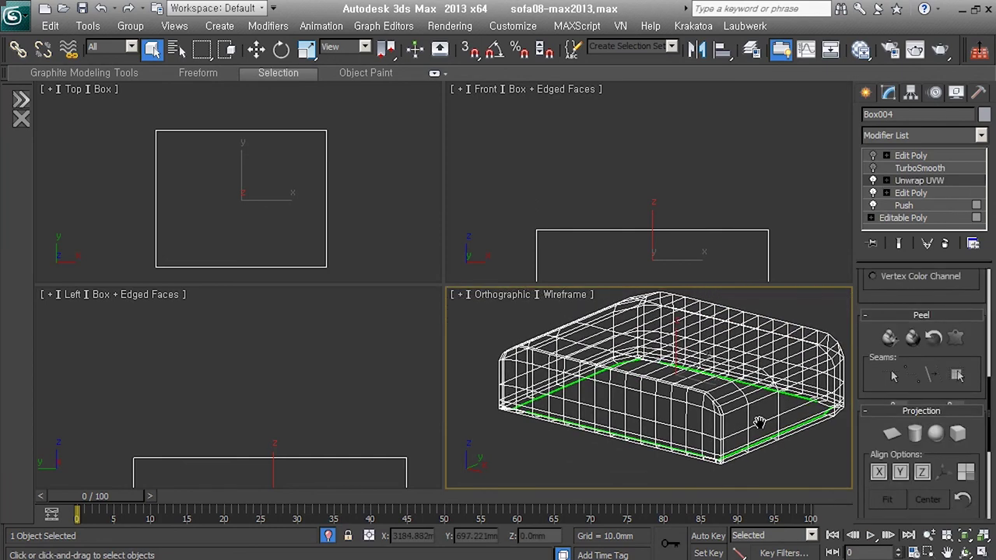
pyautogui.moveTo(888, 463); pyautogui.dragTo(879, 399)
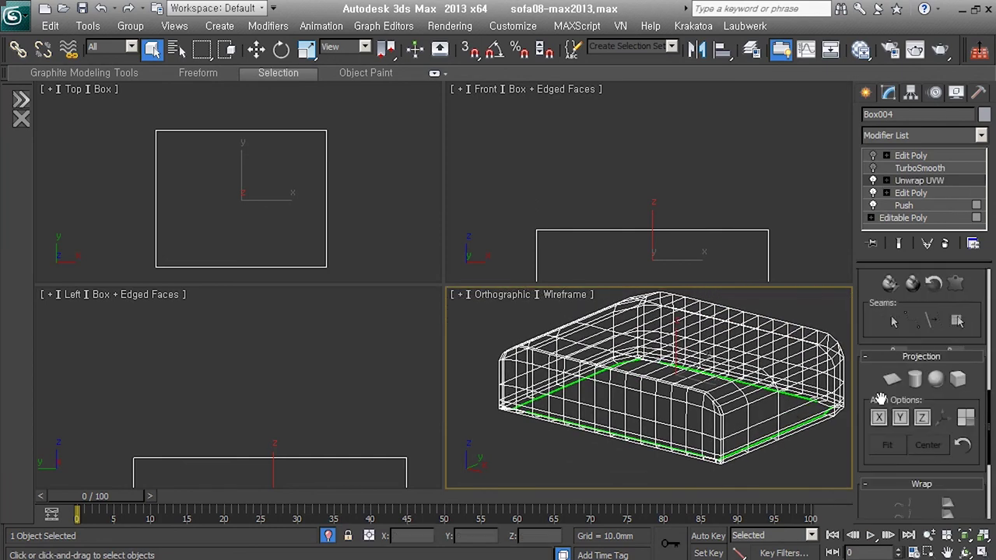
pyautogui.scroll(-5, 879, 399)
pyautogui.scroll(10, 889, 390)
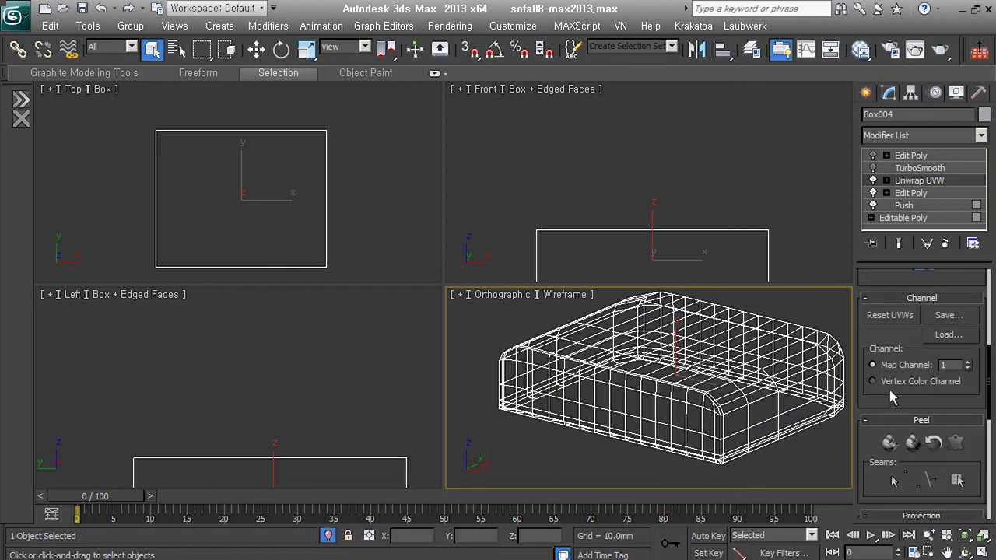
pyautogui.scroll(3, 875, 303)
# Select the cushion's vertical corner edges in edge selection mode
pyautogui.click(899, 301)
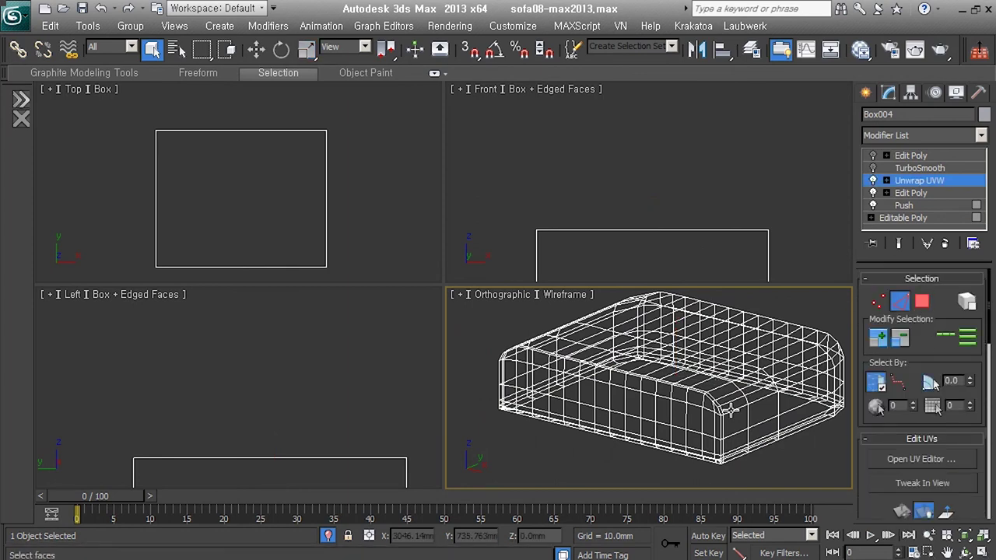
pyautogui.scroll(5, 730, 409)
pyautogui.click(735, 399)
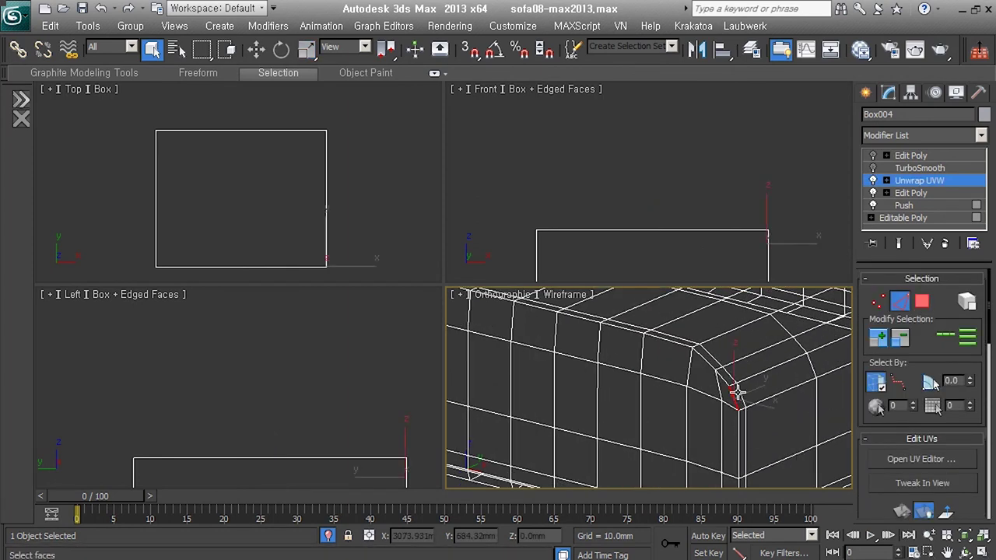
pyautogui.scroll(-3, 736, 393)
pyautogui.scroll(-3, 718, 417)
pyautogui.moveTo(722, 411)
pyautogui.mouseDown(button='middle')
pyautogui.moveTo(793, 418)
pyautogui.moveTo(678, 426)
pyautogui.mouseUp(button='middle')
pyautogui.scroll(3, 678, 426)
pyautogui.scroll(3, 669, 420)
pyautogui.click(642, 438)
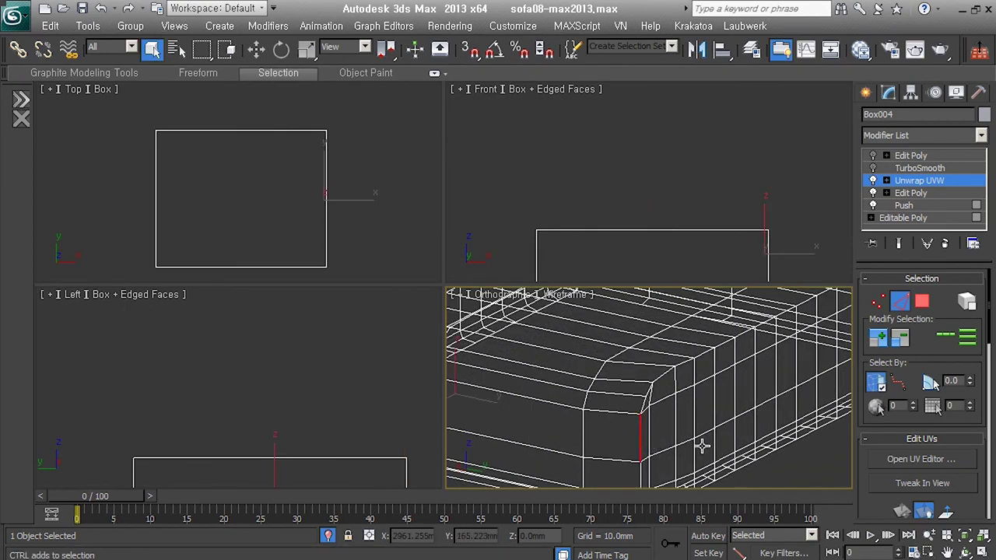
pyautogui.scroll(-3, 701, 445)
pyautogui.scroll(2, 697, 415)
pyautogui.moveTo(698, 415)
pyautogui.keyDown('alt'); pyautogui.mouseDown(button='middle')
pyautogui.moveTo(727, 473)
pyautogui.moveTo(681, 451)
pyautogui.moveTo(722, 433)
pyautogui.mouseUp(button='middle'); pyautogui.keyUp('alt')
pyautogui.click(682, 451)
pyautogui.scroll(2, 658, 449)
pyautogui.scroll(3, 717, 448)
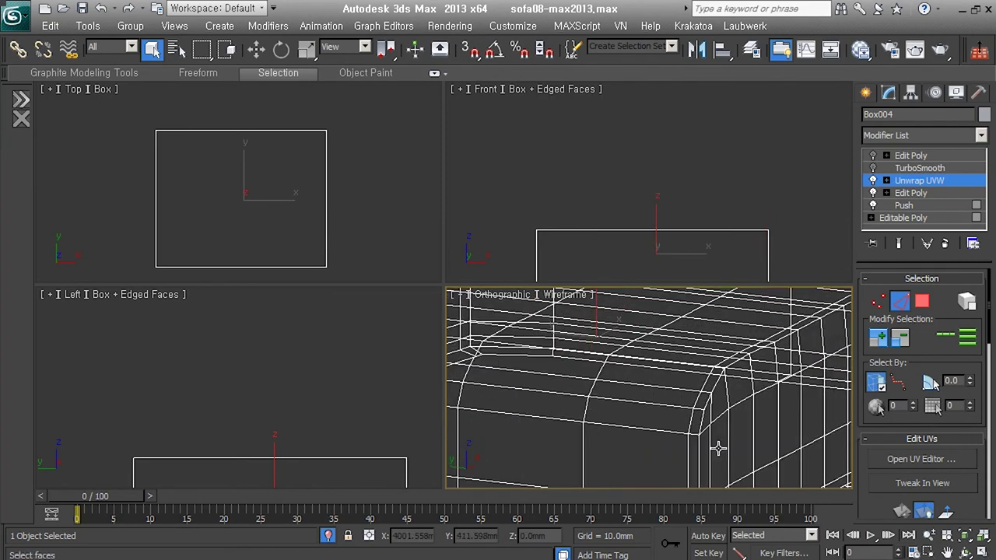
pyautogui.scroll(-5, 758, 444)
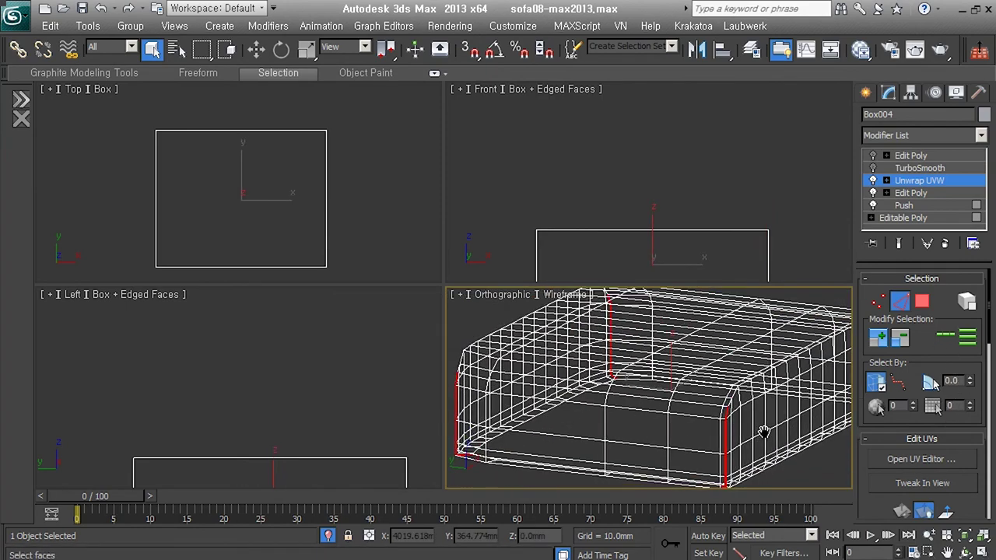
pyautogui.scroll(-2, 763, 433)
pyautogui.scroll(-3, 930, 381)
pyautogui.scroll(-3, 933, 366)
pyautogui.scroll(1, 937, 350)
# Convert the selected edges to seams and switch to Face sub-object level
pyautogui.click(942, 328)
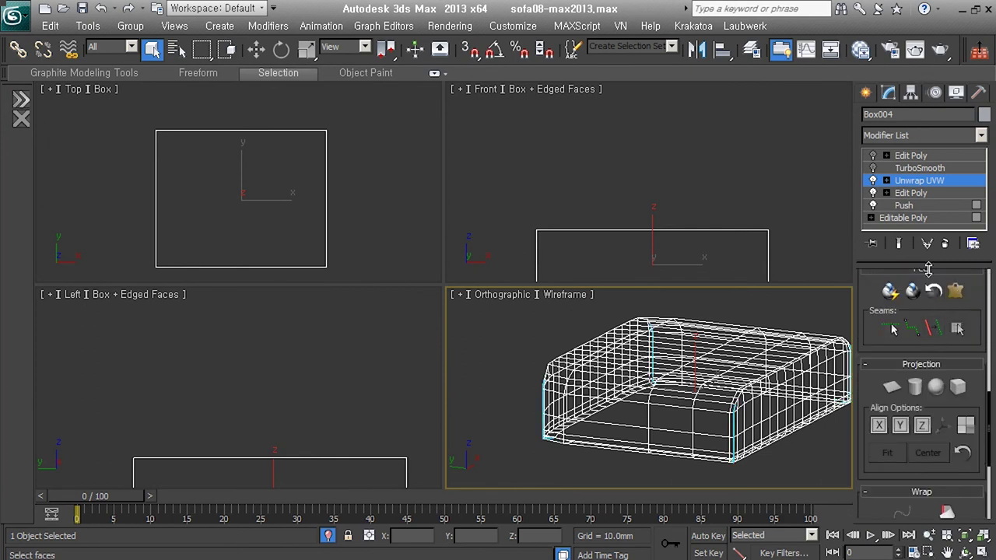
pyautogui.click(886, 180)
pyautogui.click(918, 218)
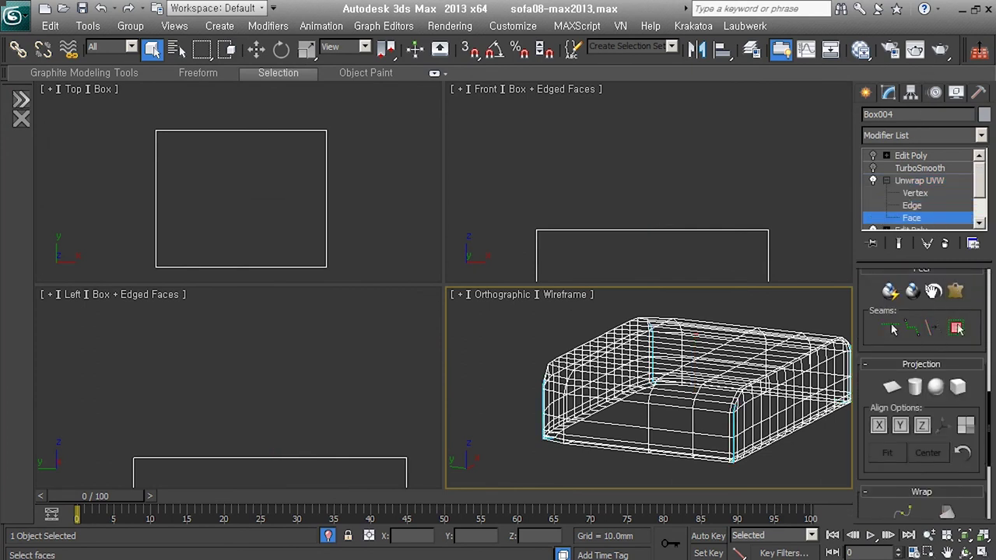
pyautogui.scroll(-1, 880, 490)
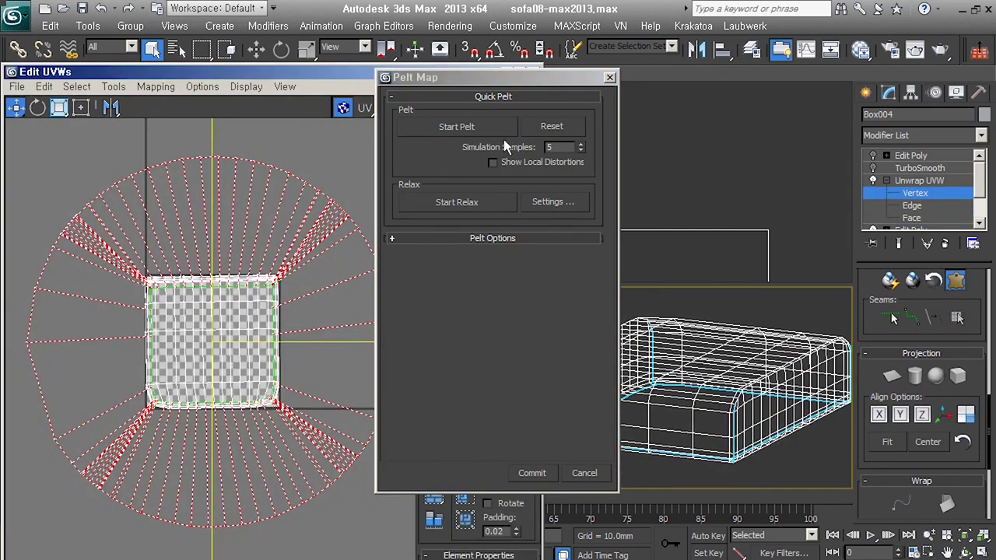
# Pelt-flatten the cushion's UVs, then relax them By Face Angles with amount 1.0
pyautogui.click(498, 132)
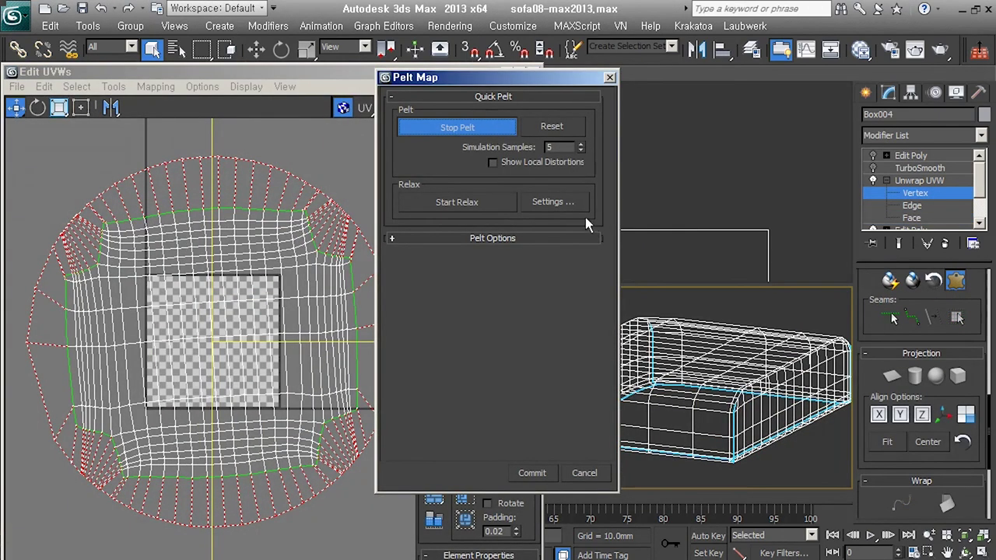
pyautogui.click(560, 202)
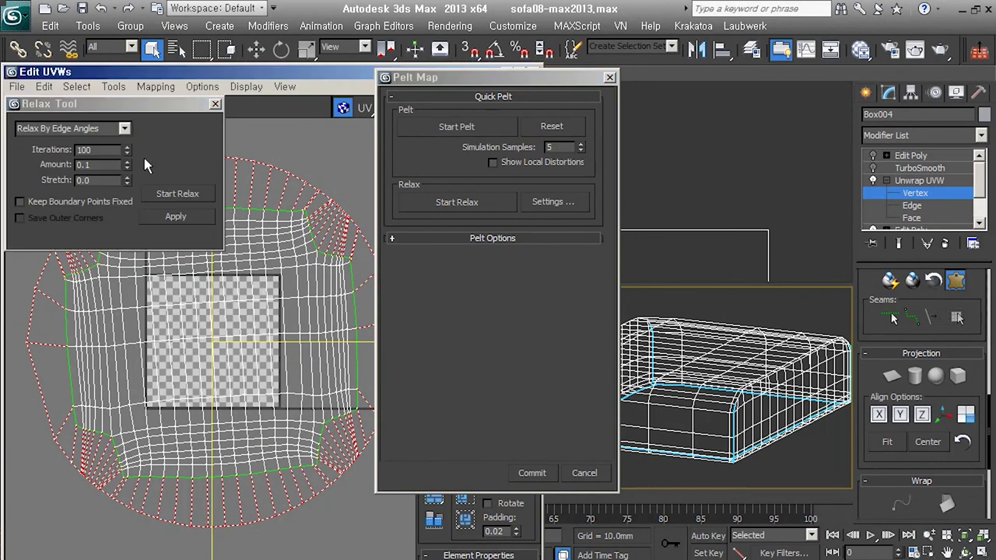
pyautogui.click(123, 128)
pyautogui.click(114, 148)
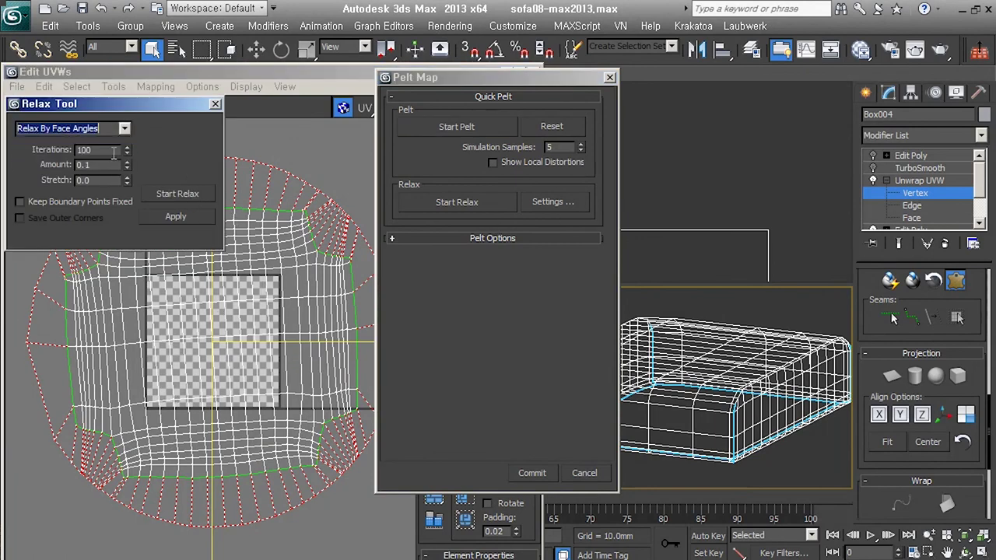
pyautogui.moveTo(129, 170); pyautogui.dragTo(128, 148)
pyautogui.click(172, 196)
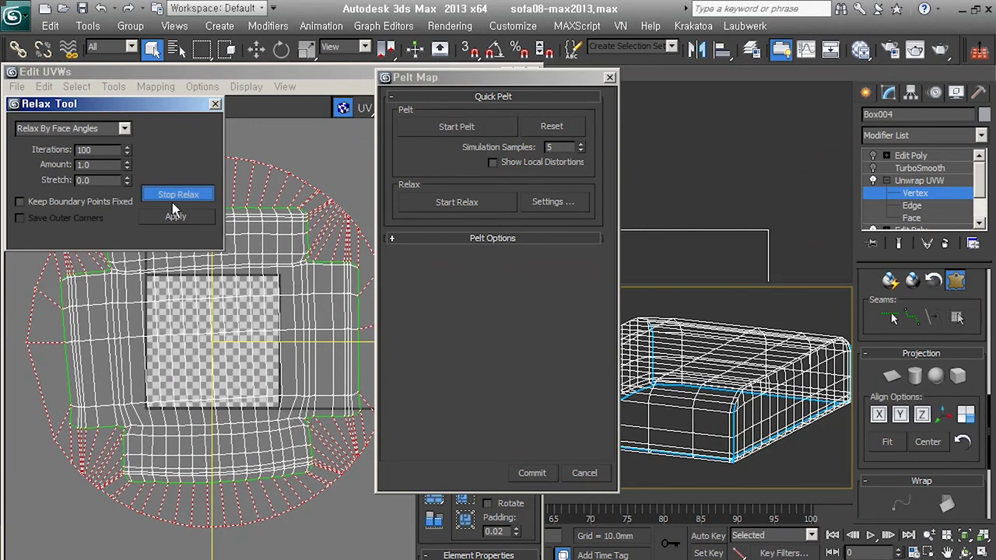
pyautogui.click(171, 196)
# Commit the pelt map, pack the shells into the checker square, and select all UV faces
pyautogui.click(533, 474)
pyautogui.click(538, 476)
pyautogui.click(471, 522)
pyautogui.click(315, 498)
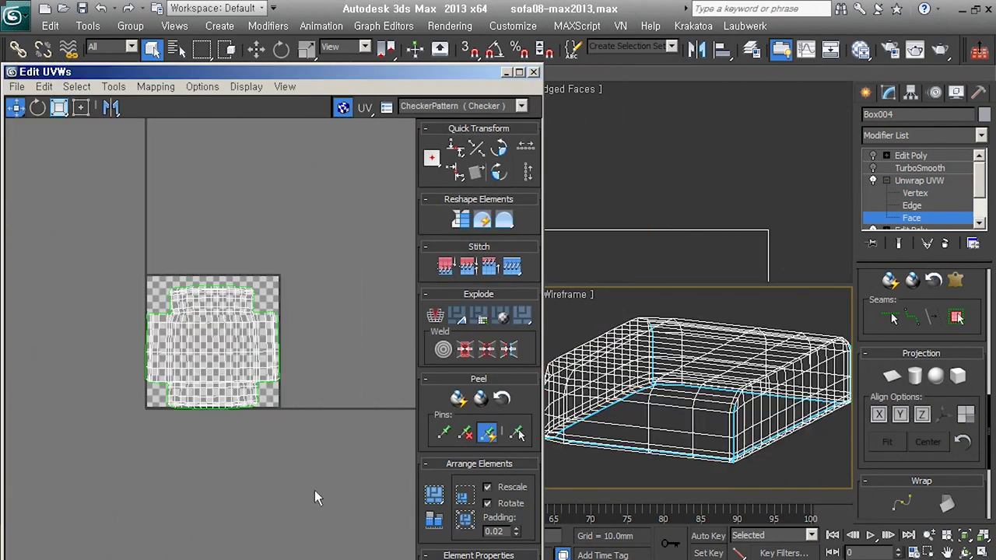
pyautogui.scroll(3, 219, 343)
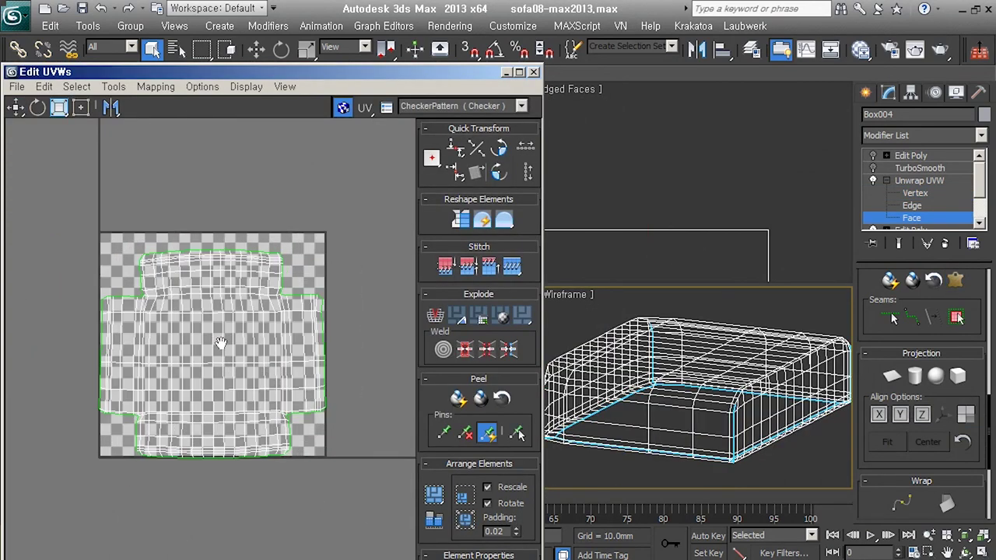
pyautogui.moveTo(177, 84); pyautogui.dragTo(200, 31)
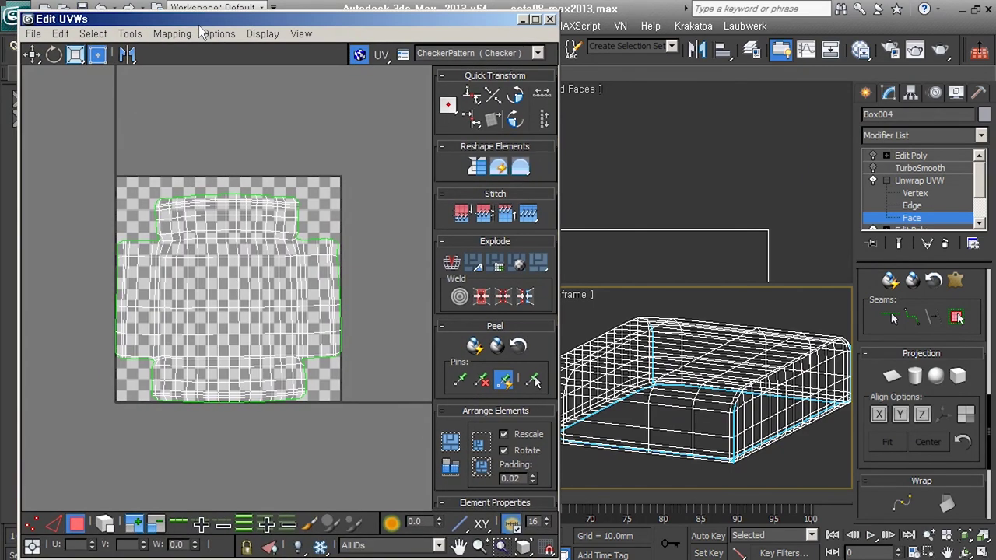
pyautogui.moveTo(142, 502); pyautogui.dragTo(411, 344)
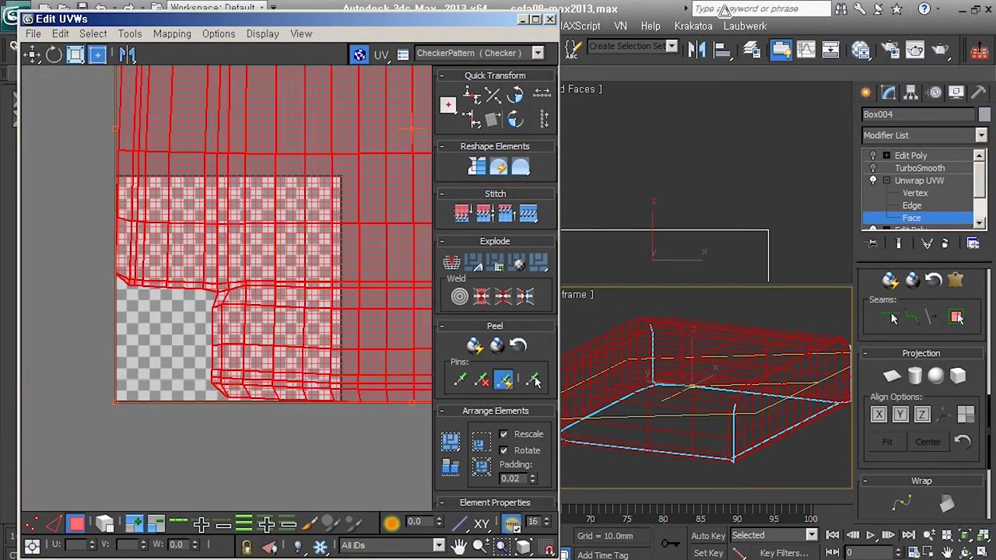
# Create Slate Material Editor view View5 holding the Checker material, then close the editor
pyautogui.click(861, 49)
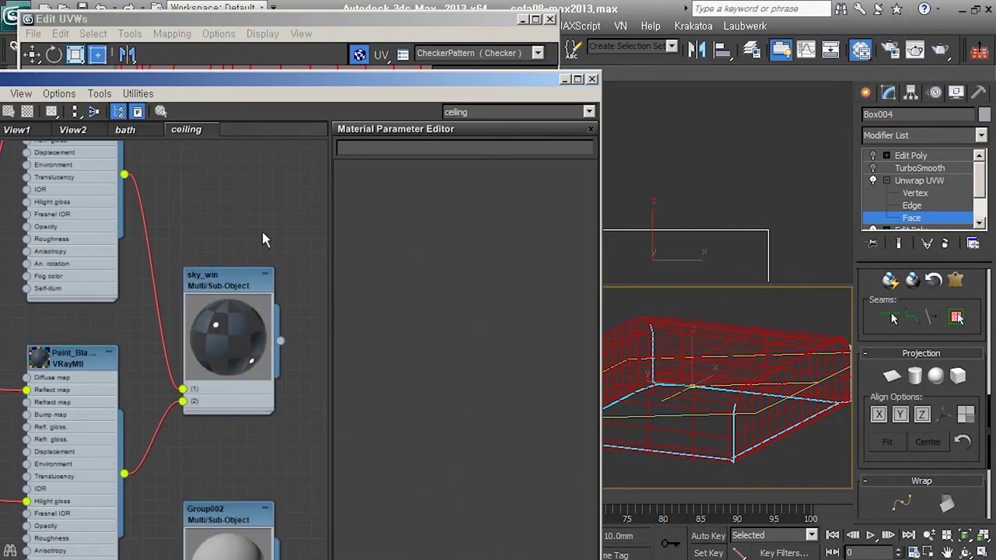
pyautogui.rightClick(249, 146)
pyautogui.click(261, 140)
pyautogui.click(254, 156)
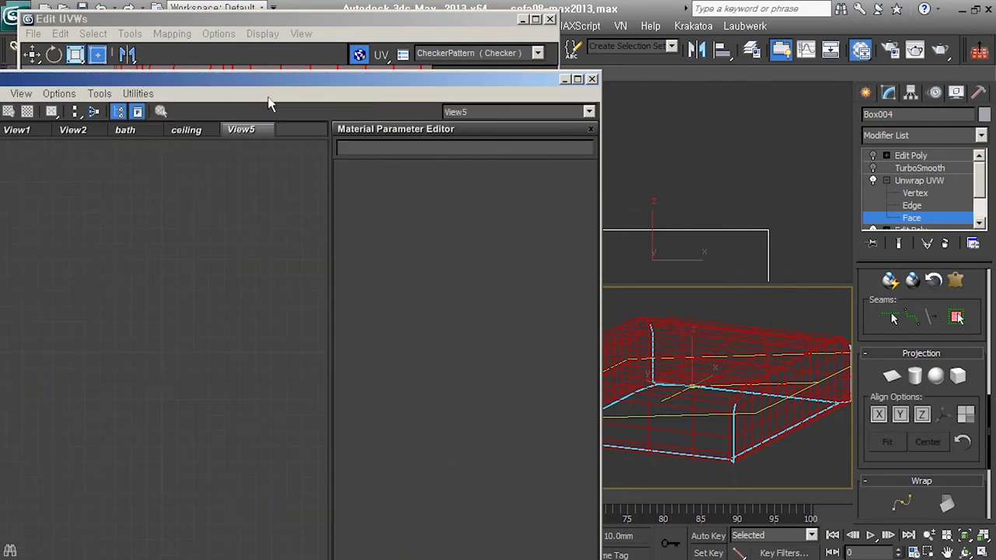
pyautogui.moveTo(271, 90); pyautogui.dragTo(433, 73)
pyautogui.moveTo(113, 440); pyautogui.dragTo(387, 287)
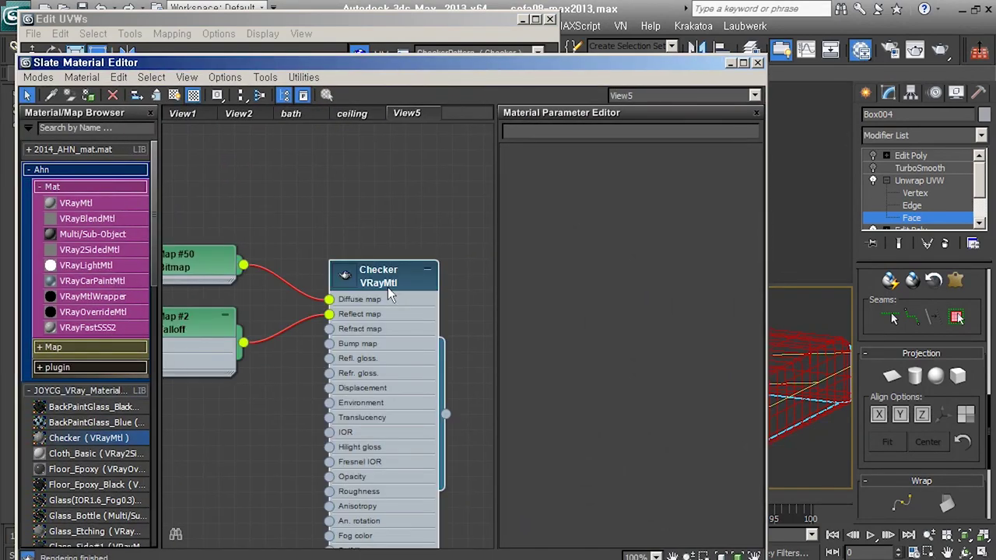
pyautogui.click(731, 63)
# Shade the cushion to show the checker, scale up its UV layout, and close Edit UVWs
pyautogui.press('F3')
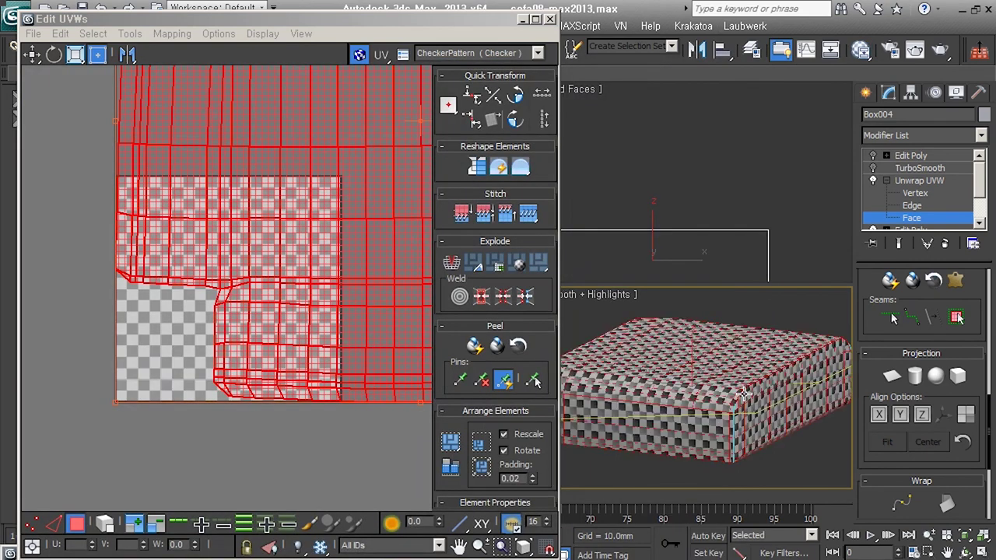
pyautogui.keyDown('alt'); pyautogui.moveTo(743, 393); pyautogui.dragTo(555, 402, button='middle'); pyautogui.keyUp('alt')
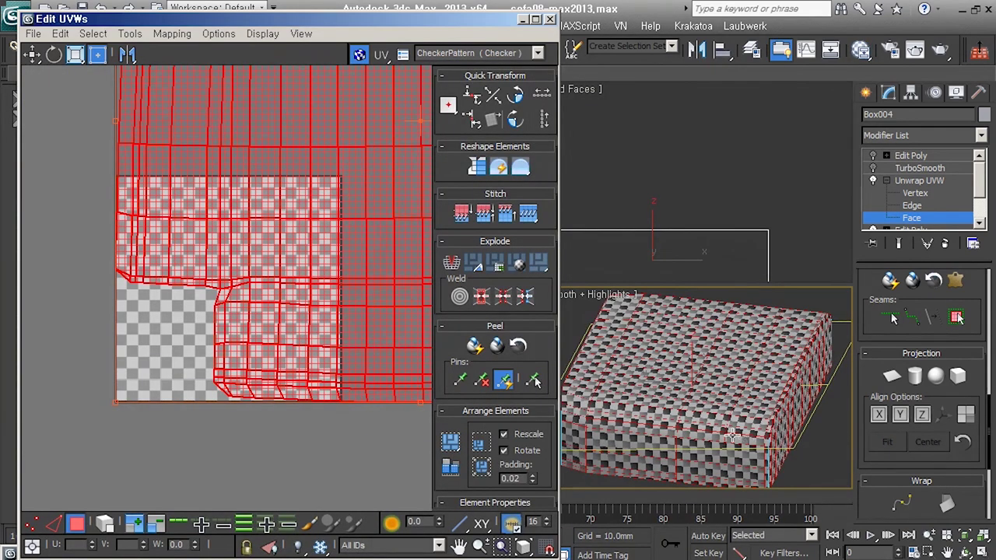
pyautogui.keyDown('alt'); pyautogui.moveTo(716, 438); pyautogui.dragTo(782, 387, button='middle'); pyautogui.keyUp('alt')
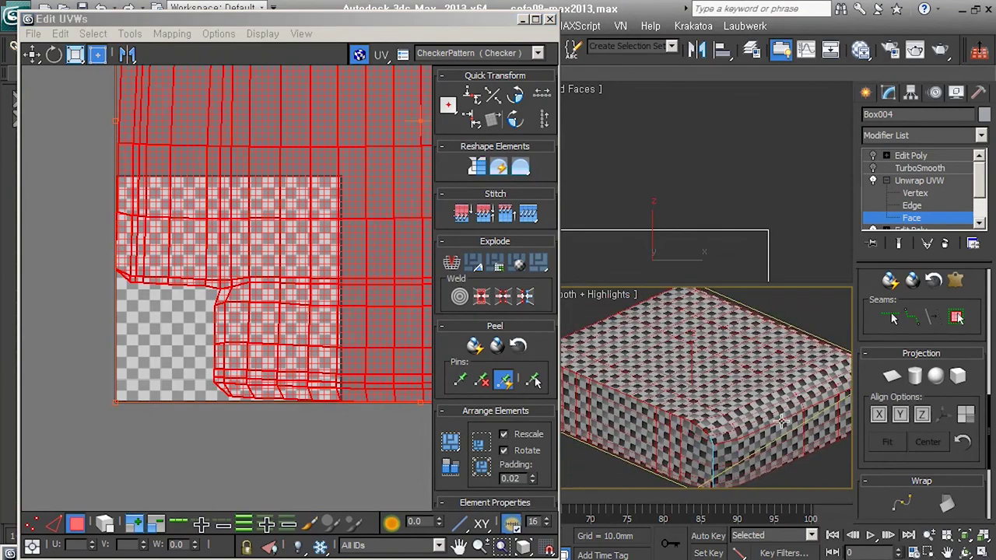
pyautogui.scroll(4, 778, 429)
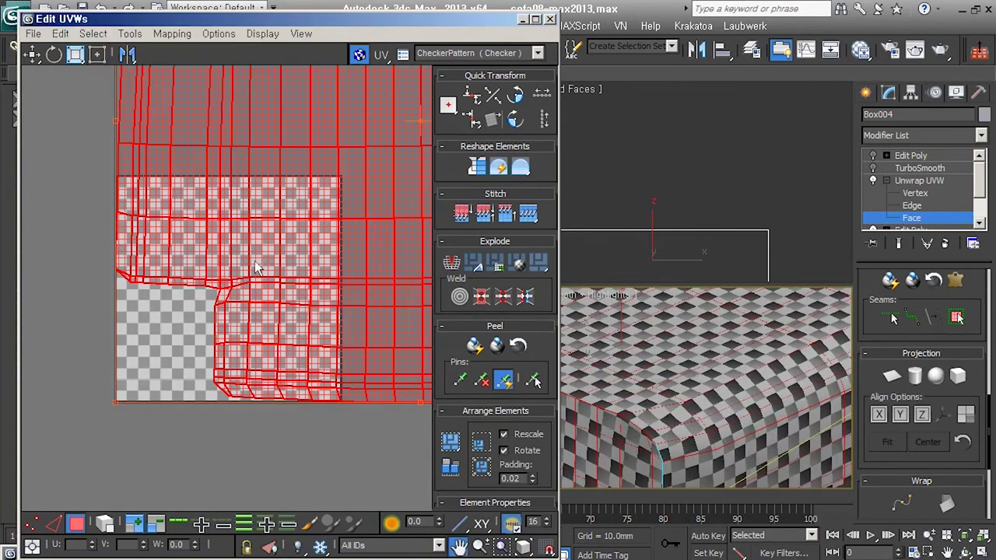
pyautogui.scroll(-4, 256, 325)
pyautogui.moveTo(324, 272)
pyautogui.mouseDown()
pyautogui.moveTo(376, 225)
pyautogui.moveTo(350, 249)
pyautogui.moveTo(361, 242)
pyautogui.mouseUp()
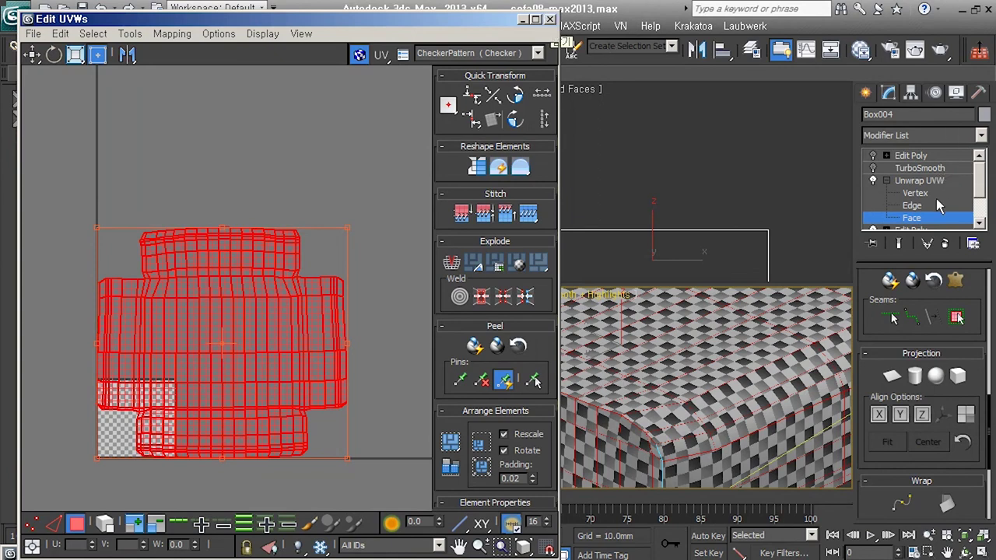
pyautogui.press('Escape')
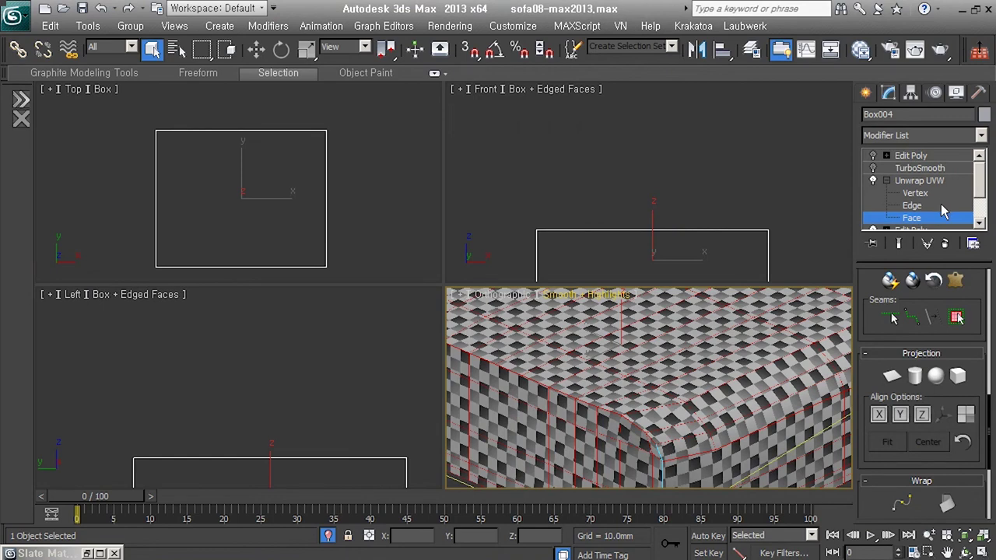
# Zoom to the cushion, leave face editing, and make the top Edit Poly modifier active
pyautogui.press('z')
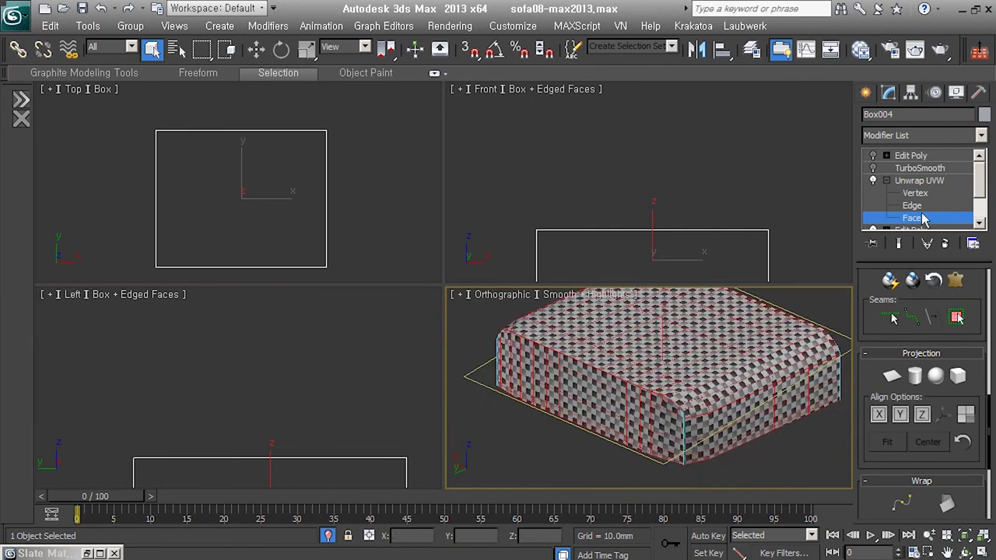
pyautogui.click(918, 180)
pyautogui.click(907, 169)
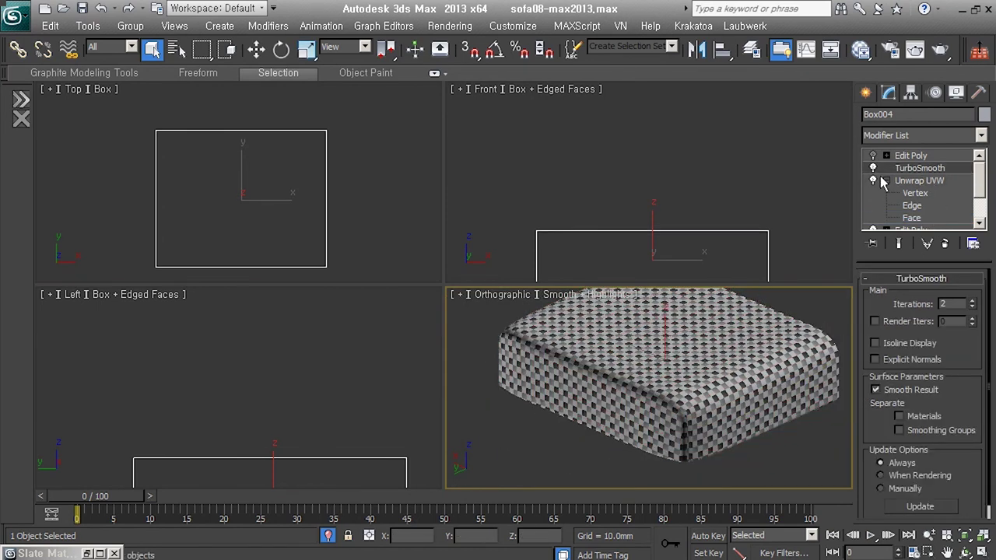
pyautogui.click(910, 156)
pyautogui.moveTo(700, 388)
pyautogui.keyDown('alt'); pyautogui.mouseDown(button='middle')
pyautogui.moveTo(865, 404)
pyautogui.moveTo(733, 405)
pyautogui.mouseUp(button='middle'); pyautogui.keyUp('alt')
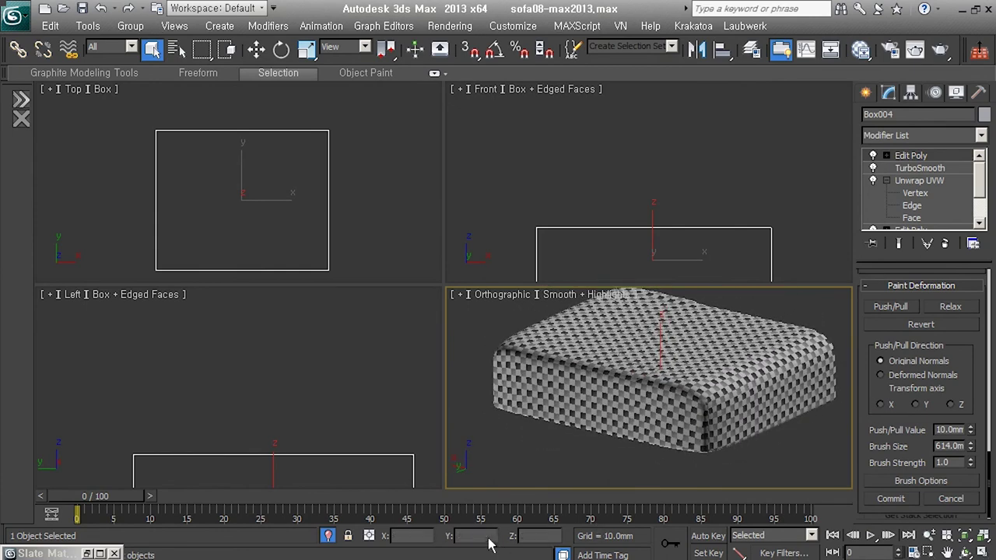
# Turn off Isolate Selection to show the full sofa around the checkered cushion
pyautogui.click(328, 535)
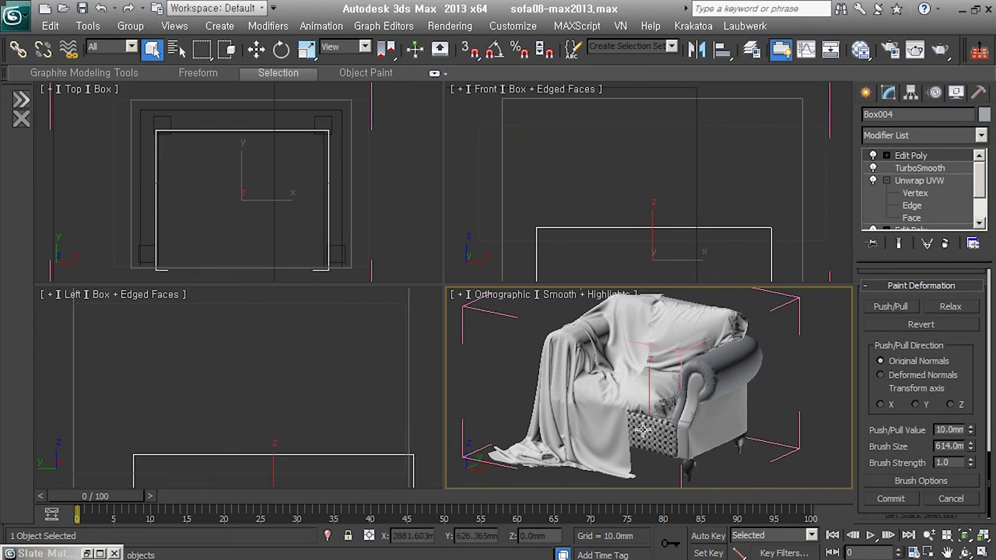
pyautogui.scroll(3, 642, 430)
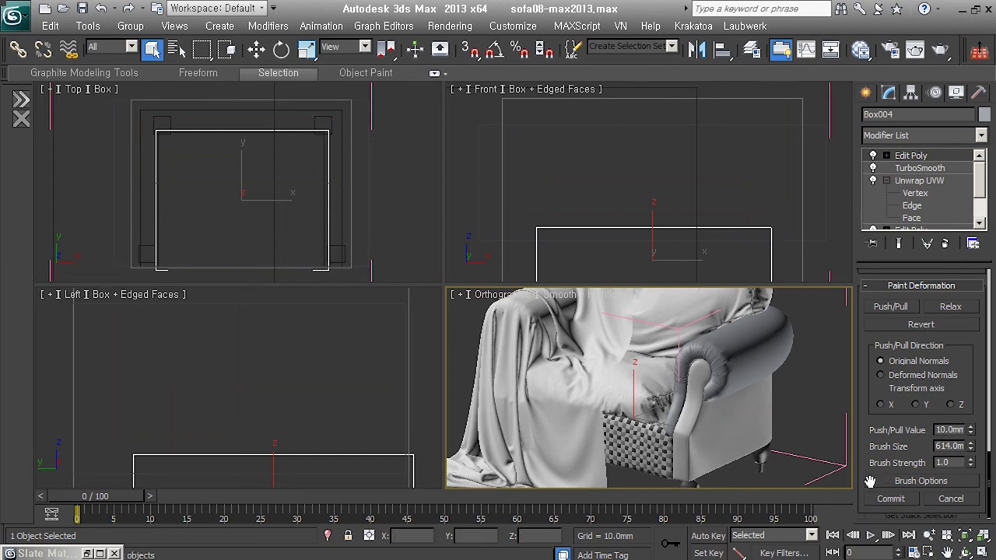
pyautogui.scroll(-3, 765, 439)
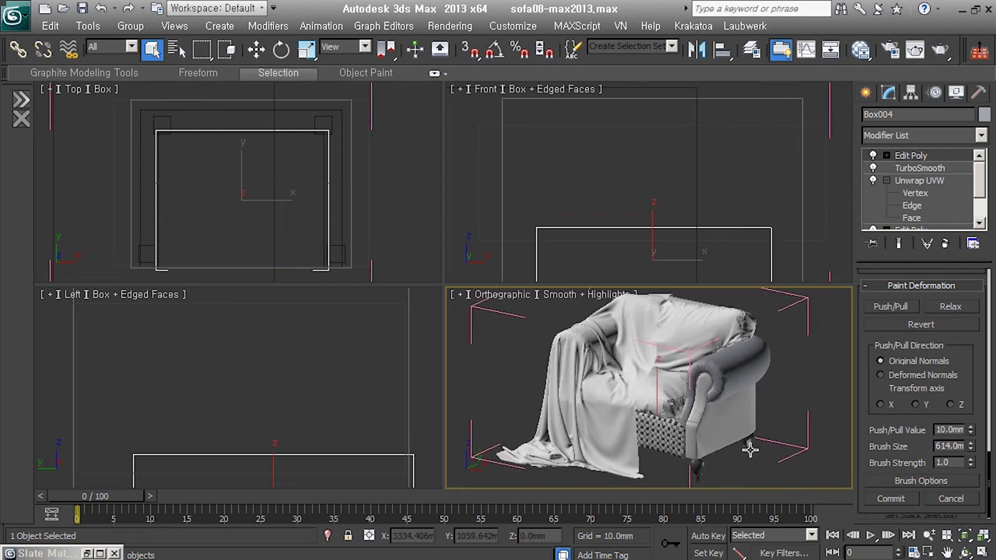